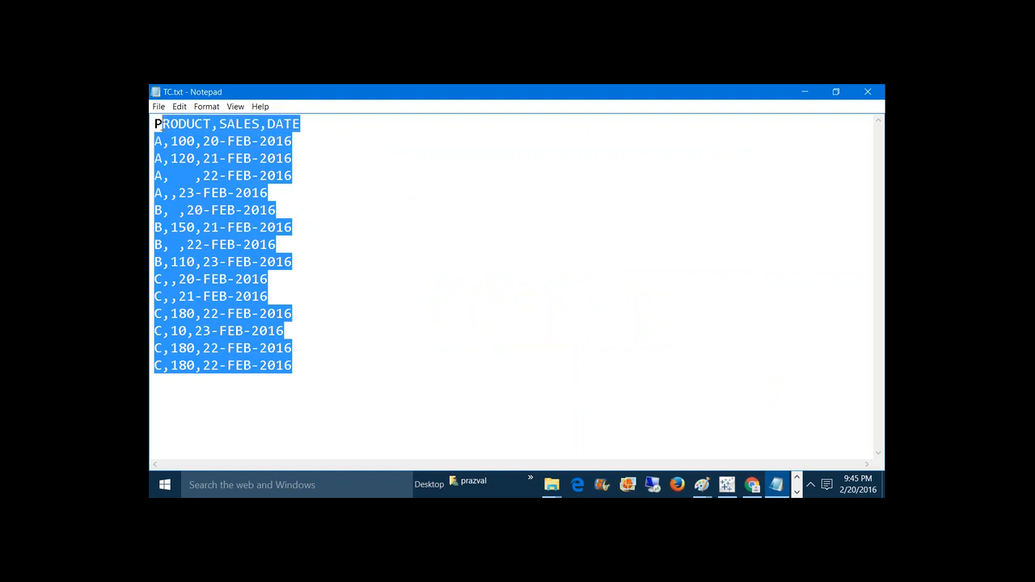
Deselect the sample data in TC.txt and open a new blank Notepad document
click(310, 365)
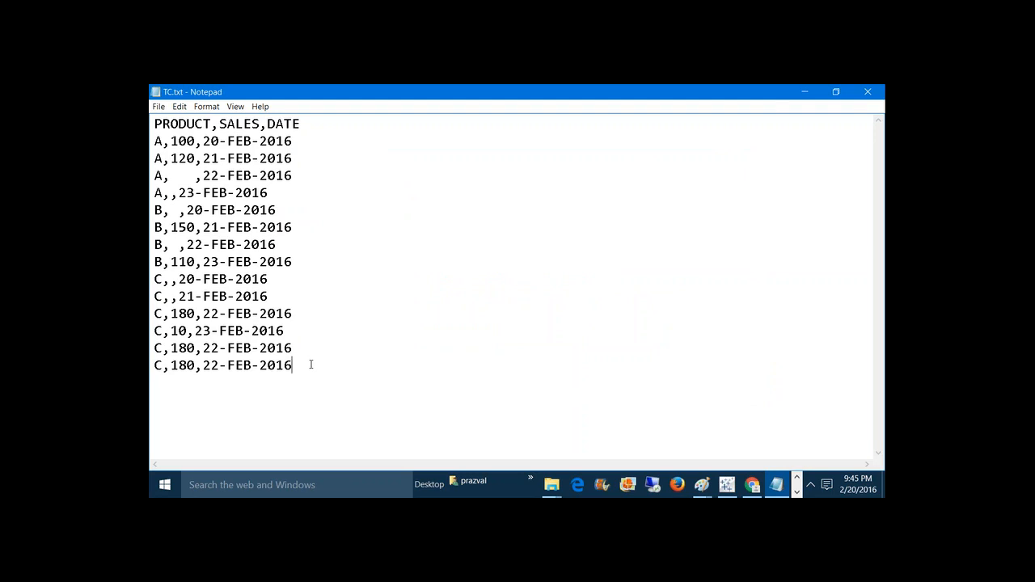
key(super+r)
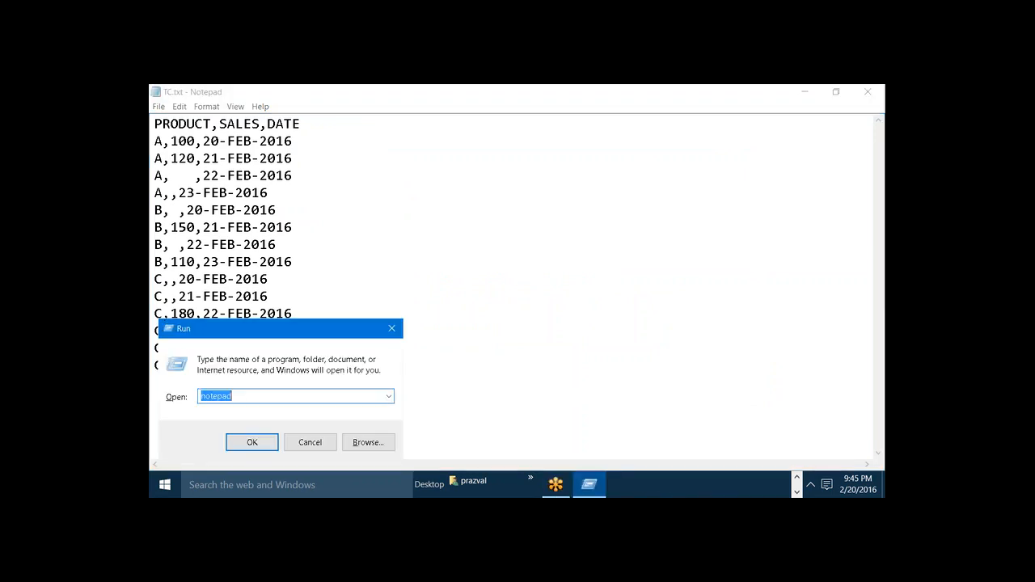
key(Return)
text(fo)
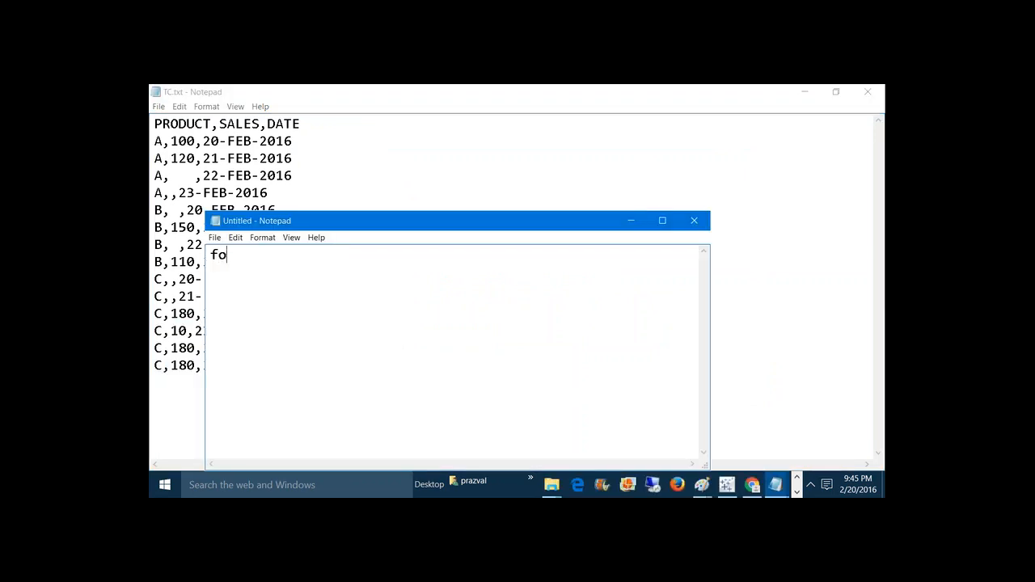
text(r a)
key(BackSpace)
key(BackSpace)
key(BackSpace)
key(BackSpace)
key(BackSpace)
Write "For every product first/last transction value(or)" as the first line of the blank note
text(For every pro)
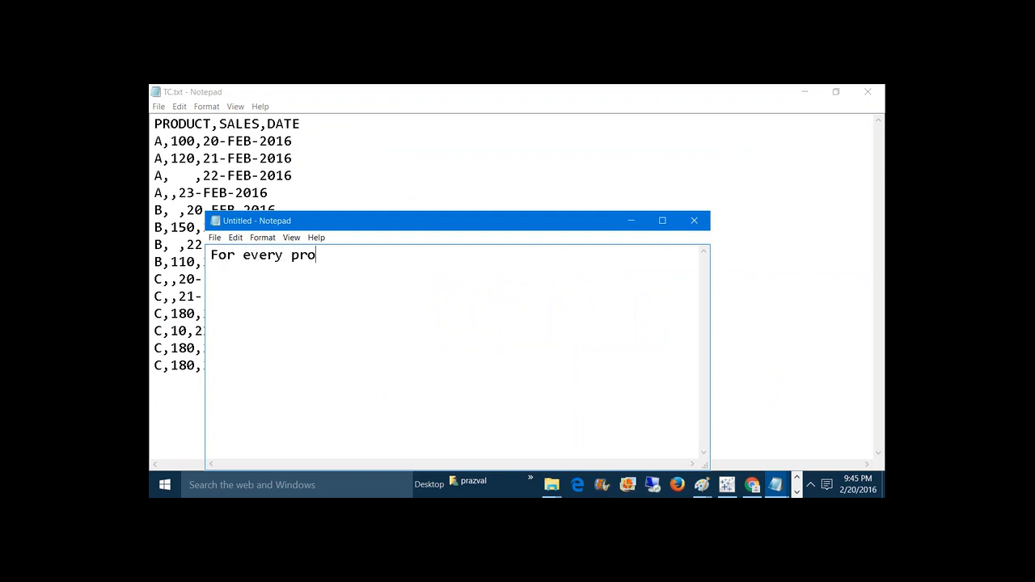
text(duct firs)
text(t/la)
key(BackSpace)
text(last t)
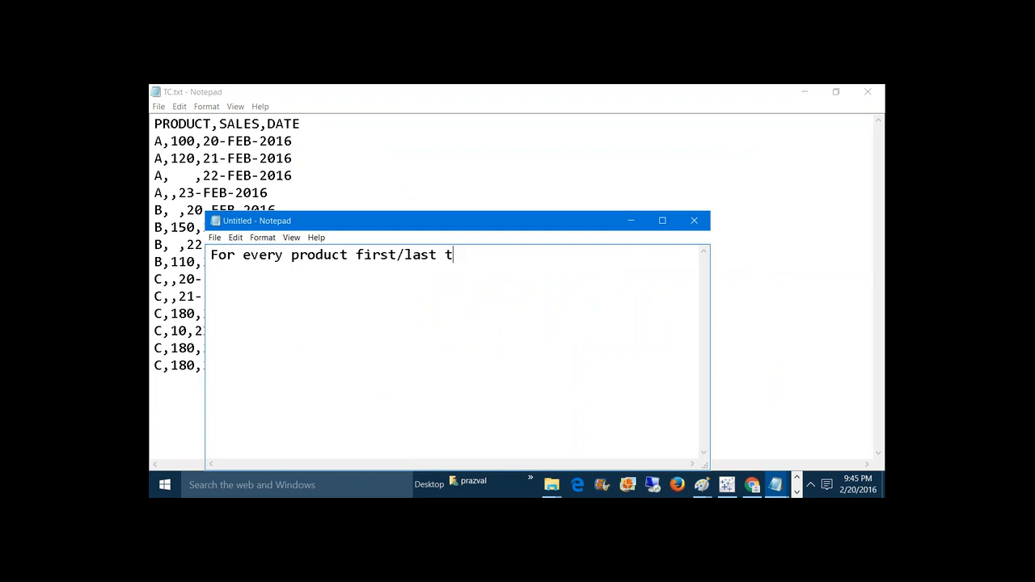
text(ransction value()
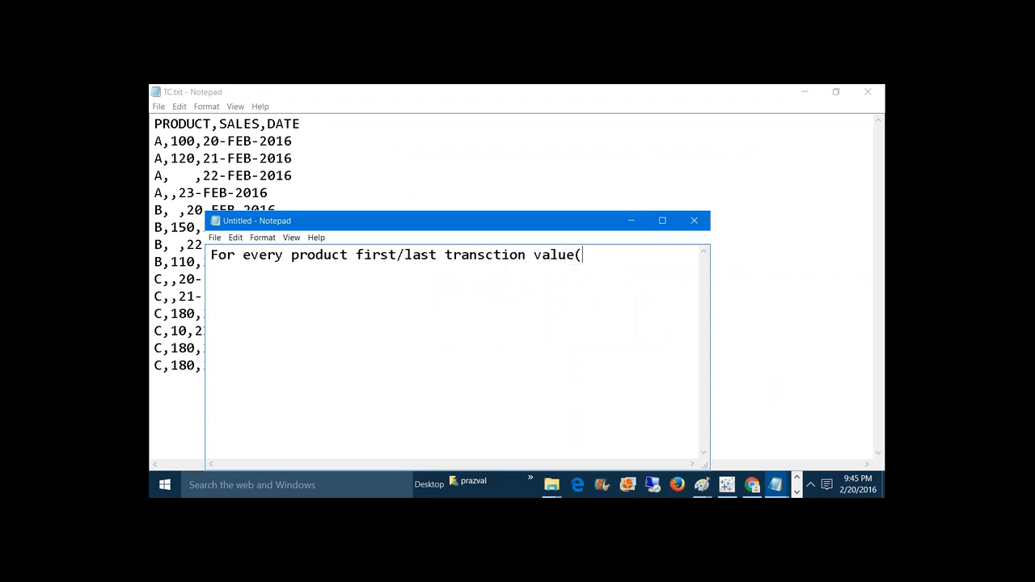
text(or))
Add the second line "first and last non-empty values.." to the note and minimize its window
key(Return)
text(first and )
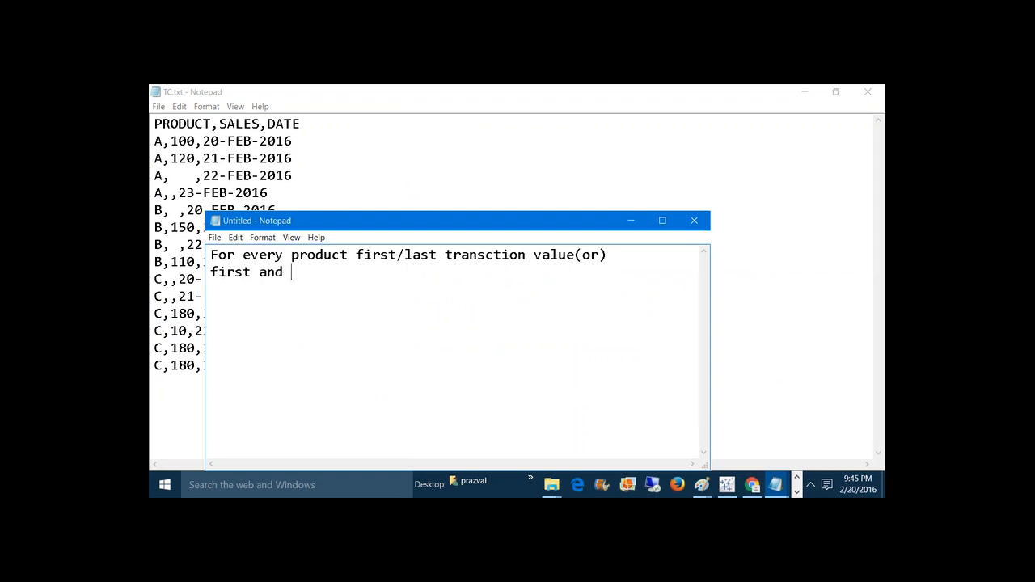
text(last non-empty val)
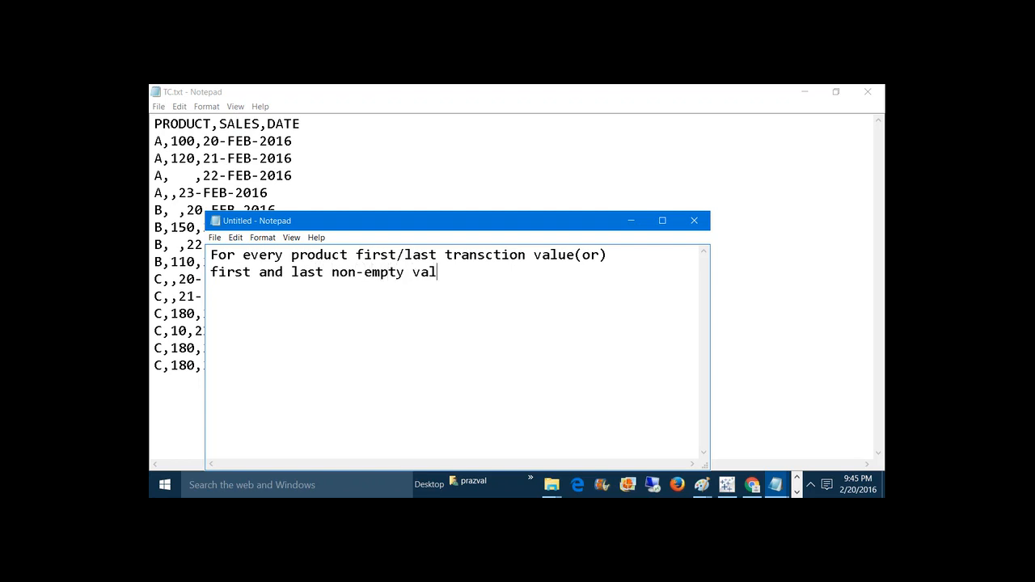
text(ues..)
click(630, 220)
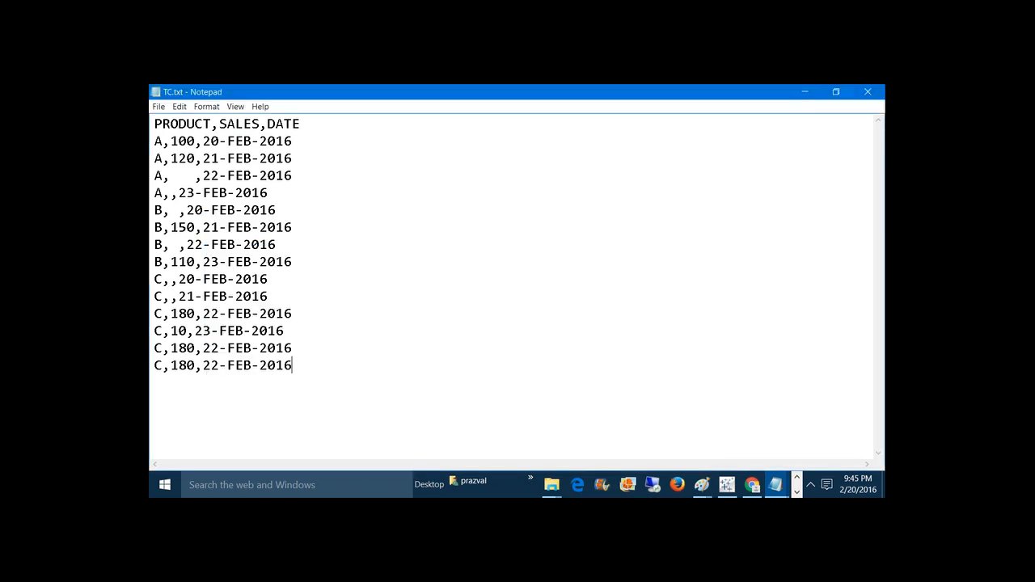
Switch to the Tableau workbook Book4 and clear everything from Sheet 1
mouse_move(727, 484)
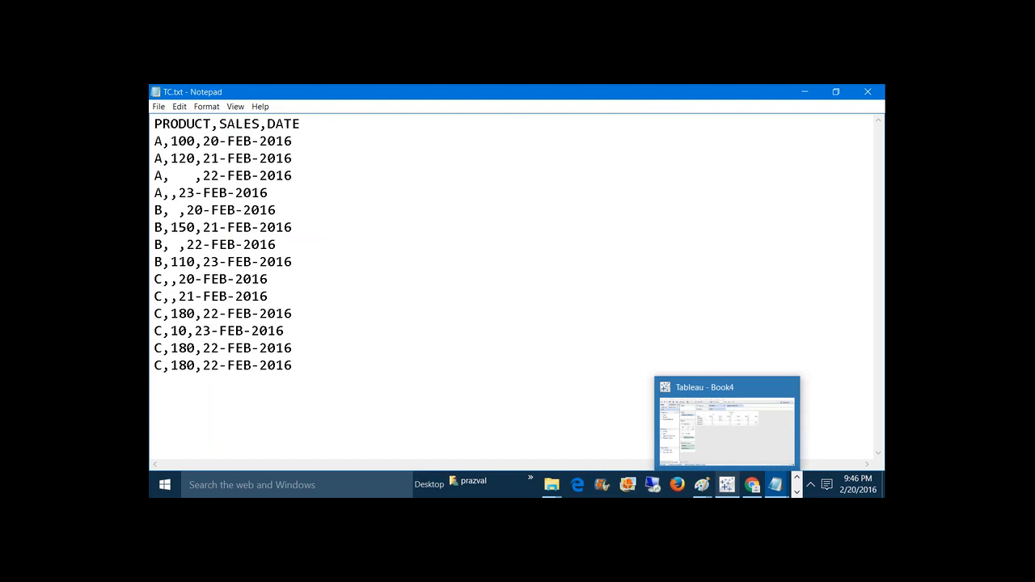
click(732, 446)
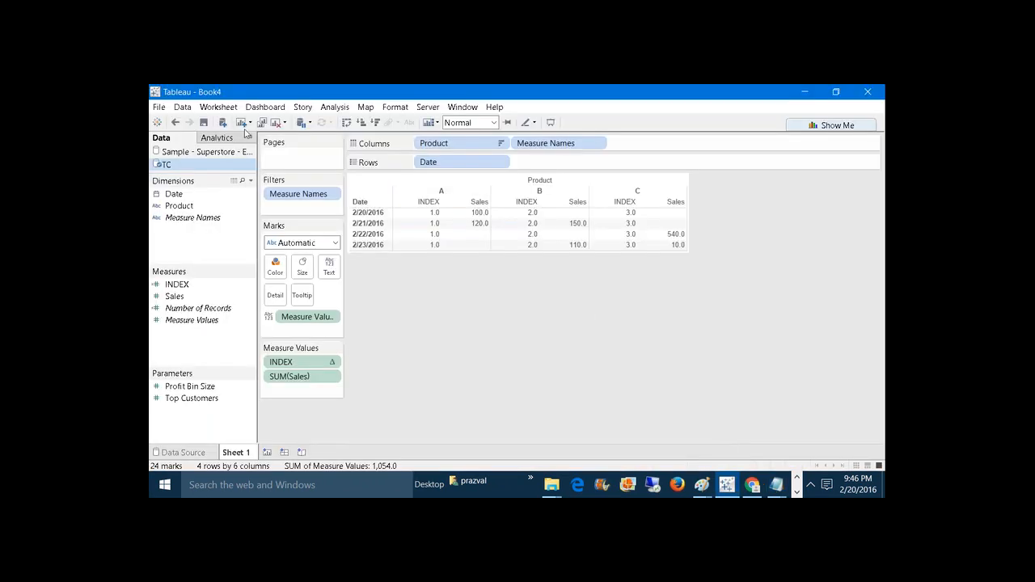
click(275, 122)
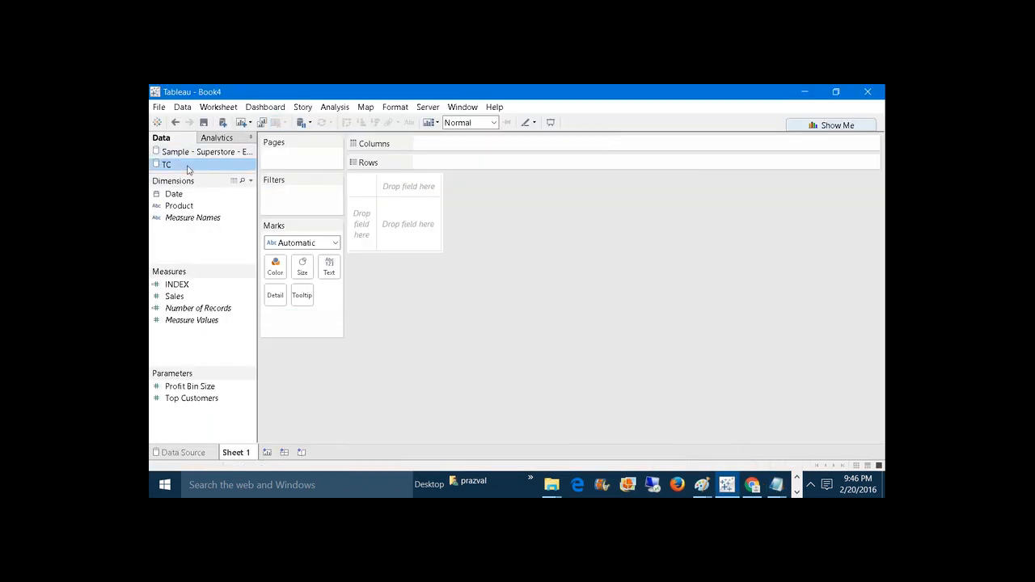
Lay out Product in columns and Date in rows, with Date shown as discrete exact dates
mouse_move(185, 205)
mouse_down()
mouse_move(429, 145)
mouse_move(420, 144)
mouse_up()
mouse_move(215, 195)
mouse_down()
mouse_move(480, 163)
mouse_move(463, 164)
mouse_up()
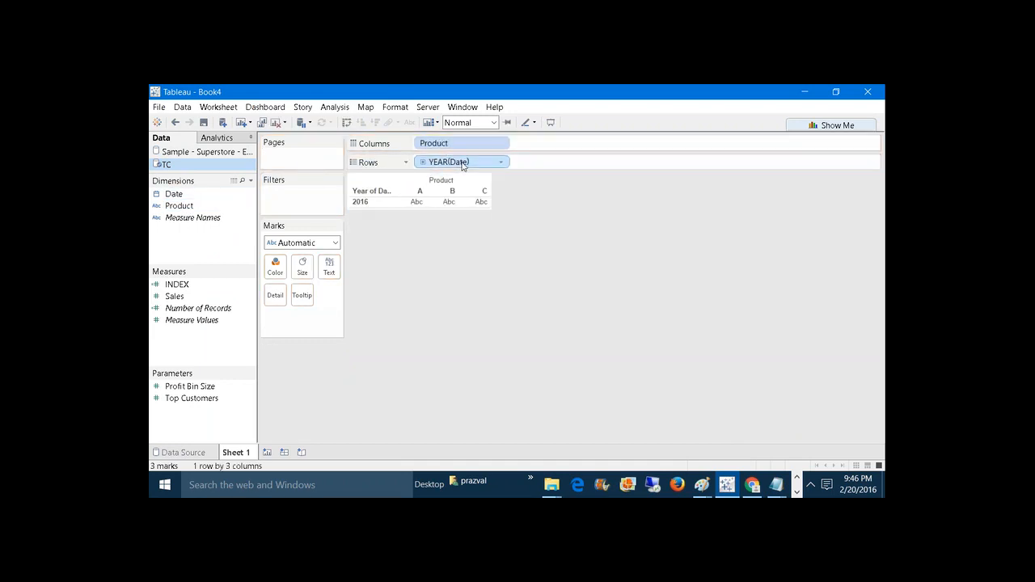
right_click(462, 161)
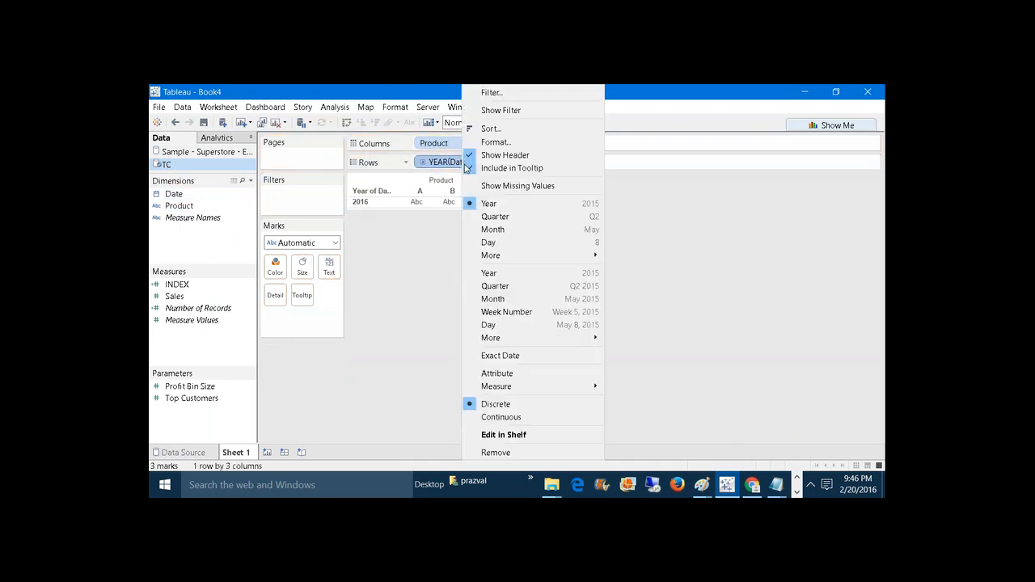
click(512, 359)
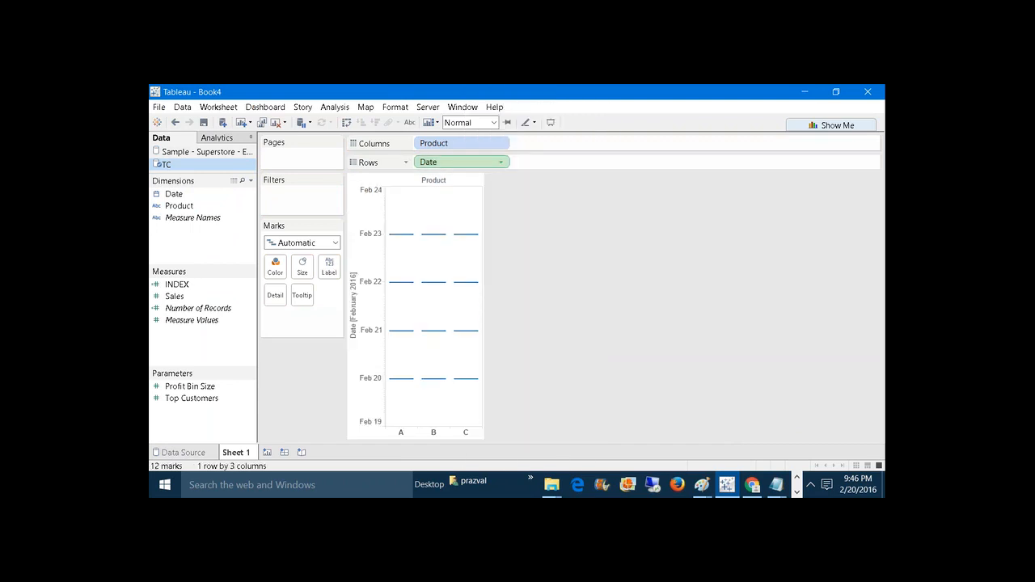
right_click(447, 162)
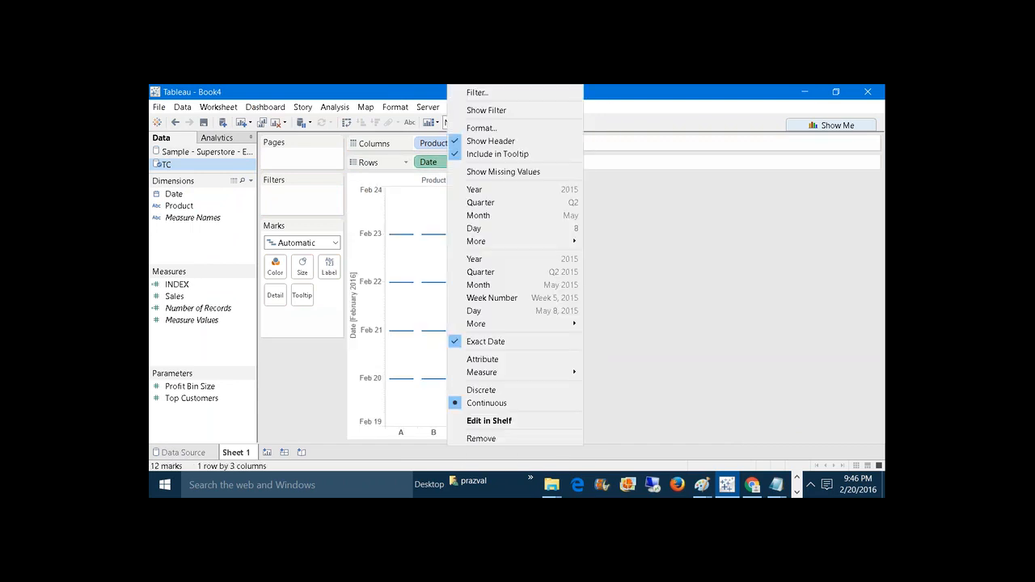
click(483, 390)
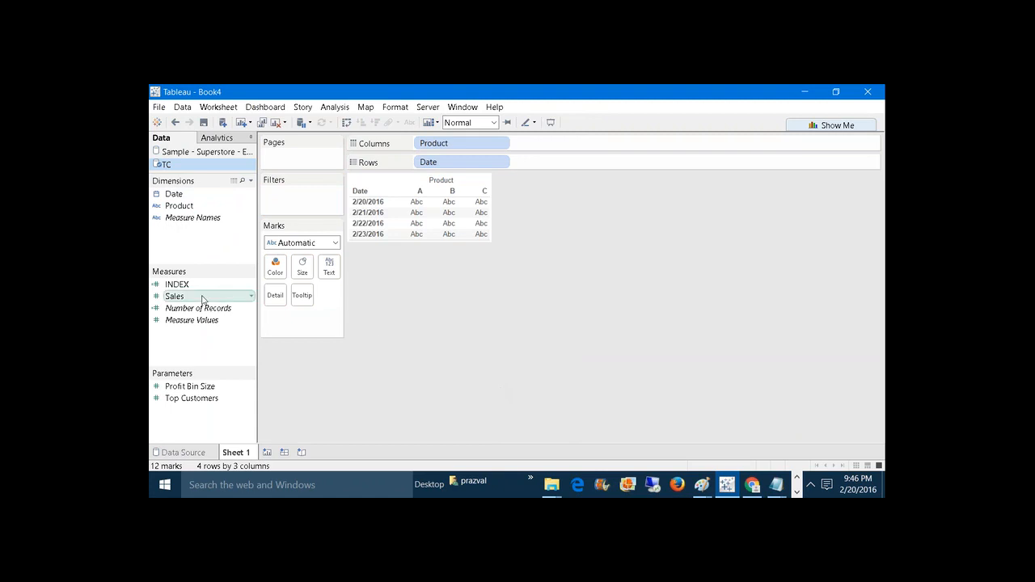
Show Sales as the text values of the table and enlarge the table's width and row height
drag(202, 299, 329, 267)
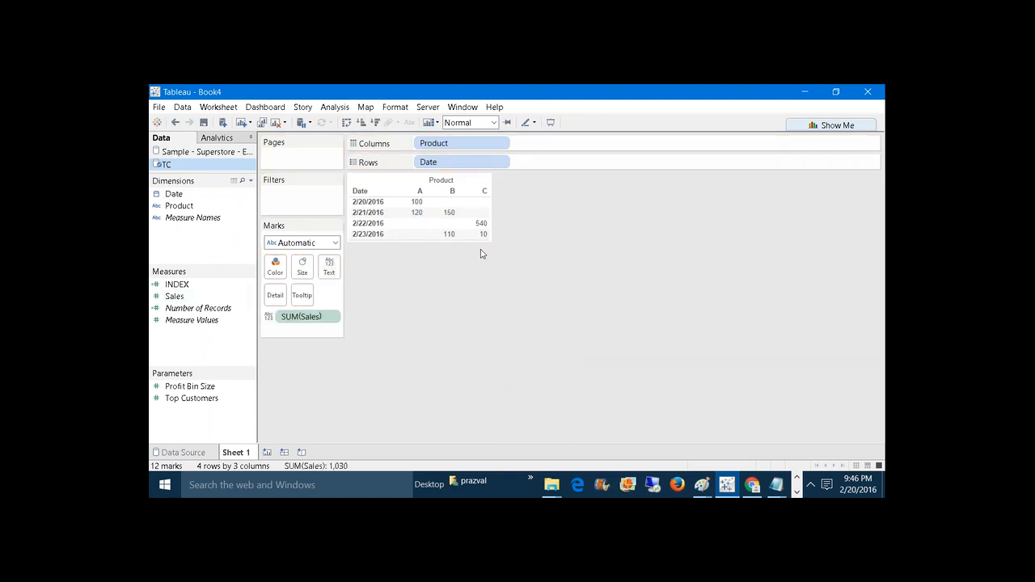
mouse_move(489, 212)
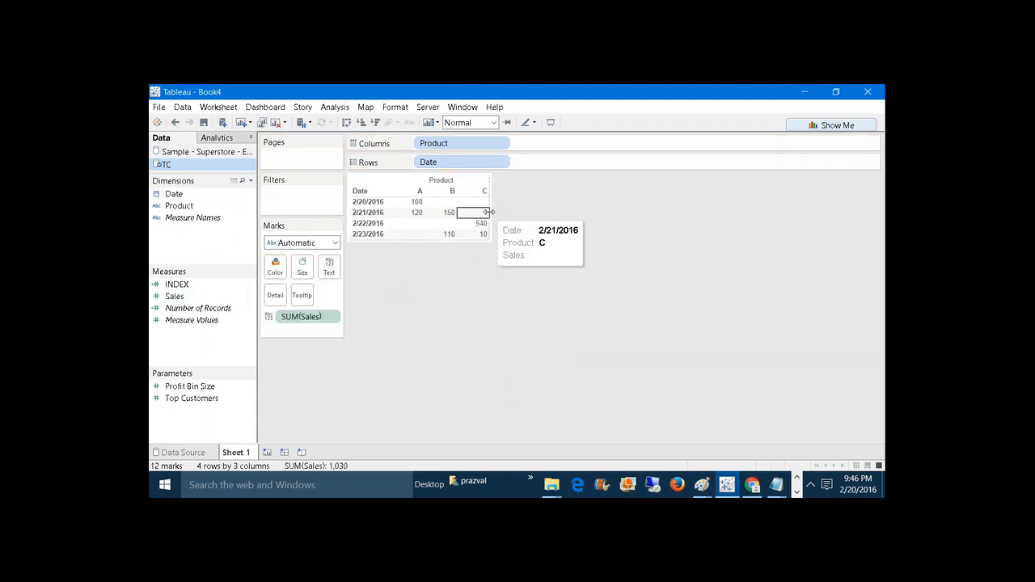
drag(489, 212, 512, 212)
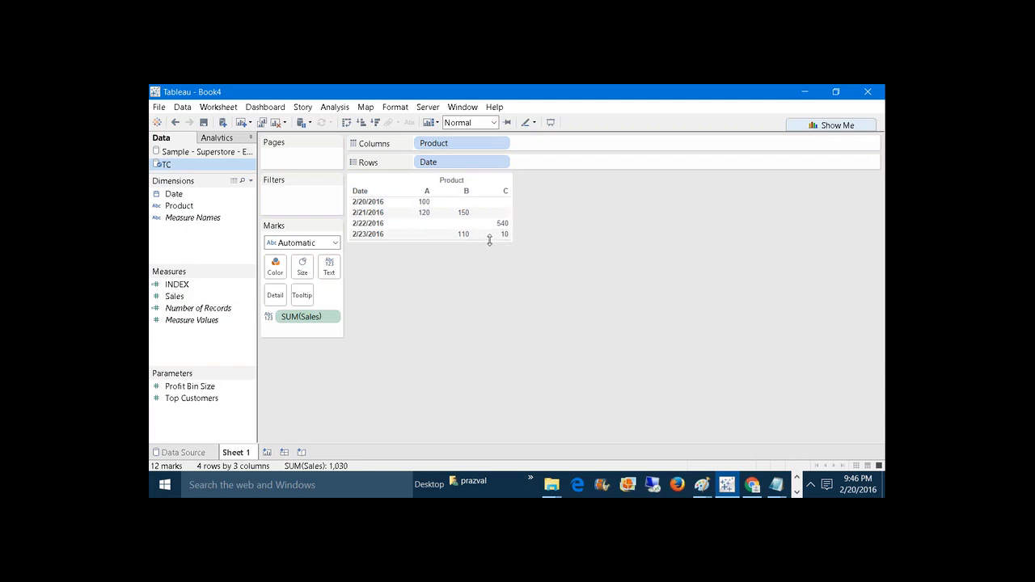
drag(487, 240, 491, 255)
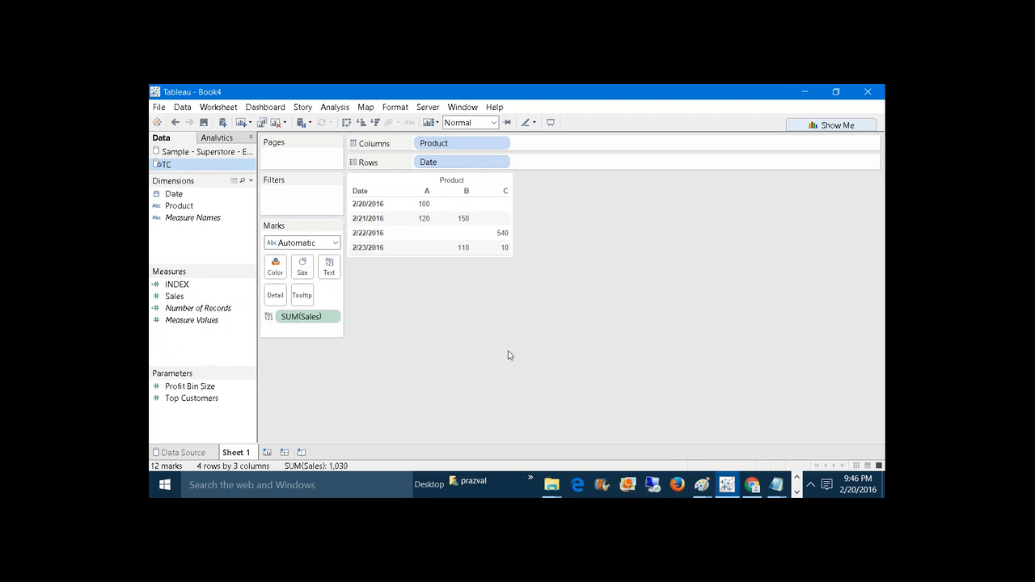
Add INDEX to the table beside Sales, with Measure Names in columns after Product and Sales ordered before INDEX
drag(189, 289, 461, 230)
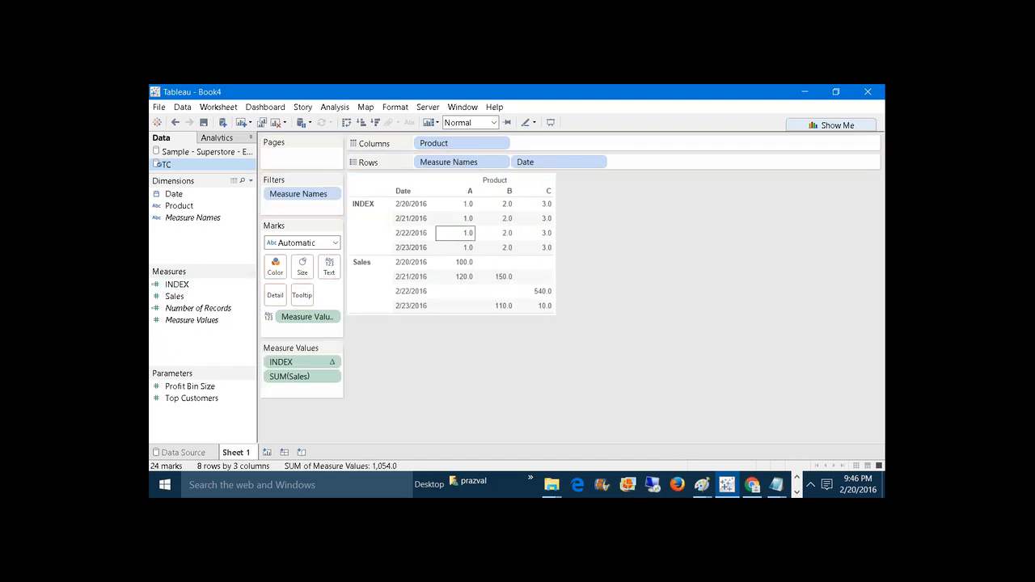
drag(470, 166, 582, 148)
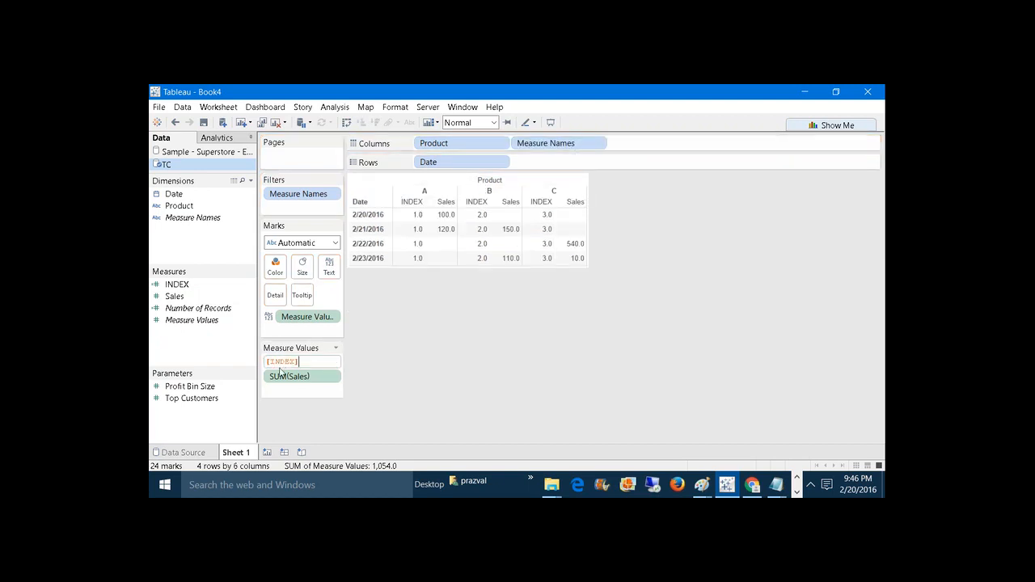
mouse_move(296, 362)
mouse_down()
mouse_move(299, 388)
mouse_move(308, 376)
mouse_up()
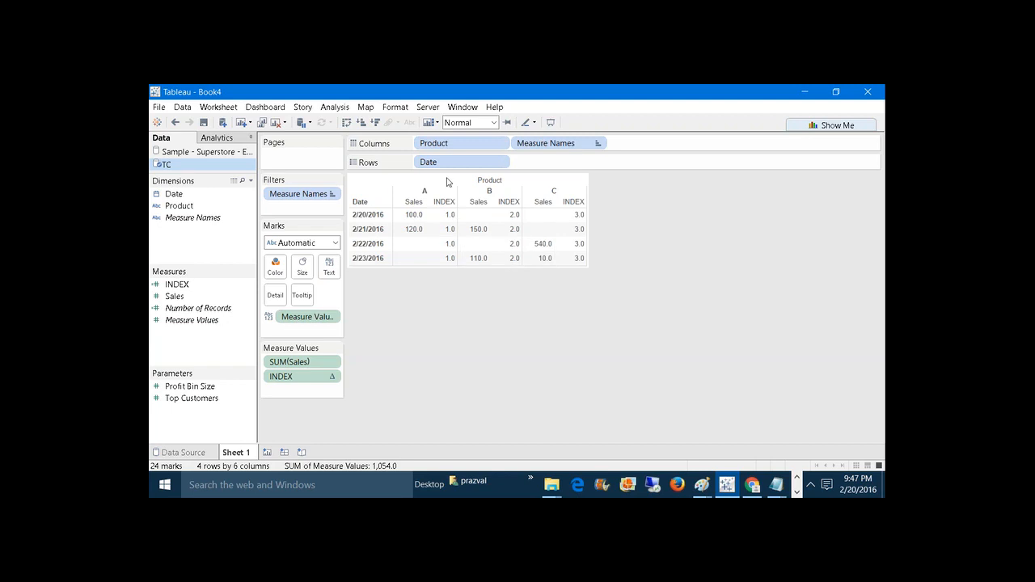
Compute INDEX using Table (Down) and inspect the values for product A
right_click(303, 379)
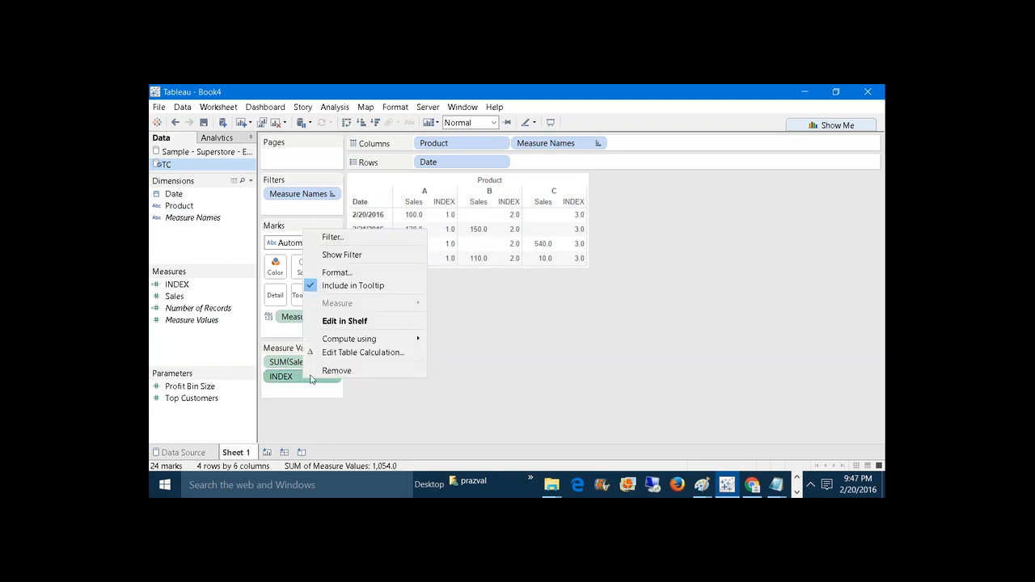
mouse_move(398, 343)
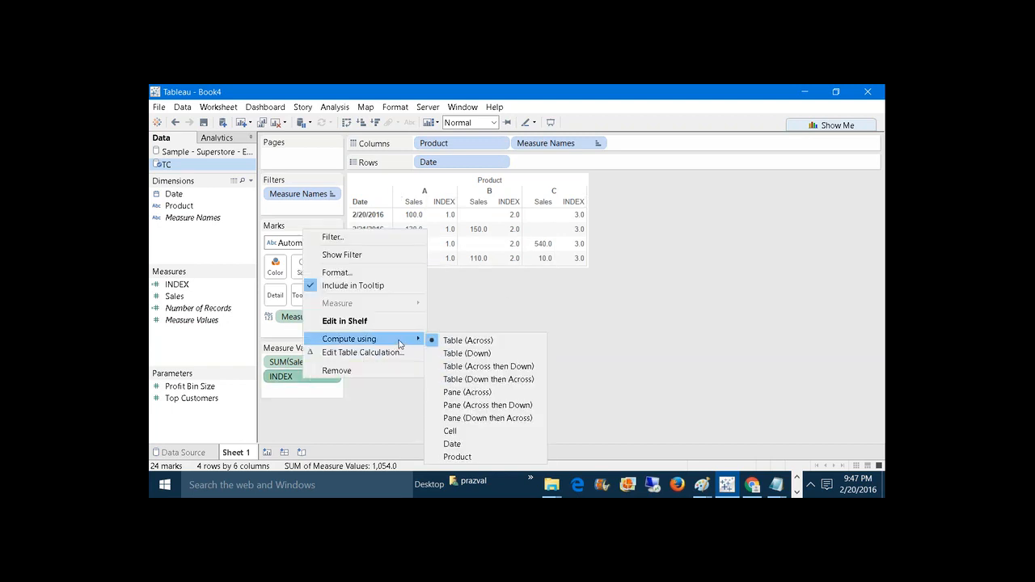
click(453, 354)
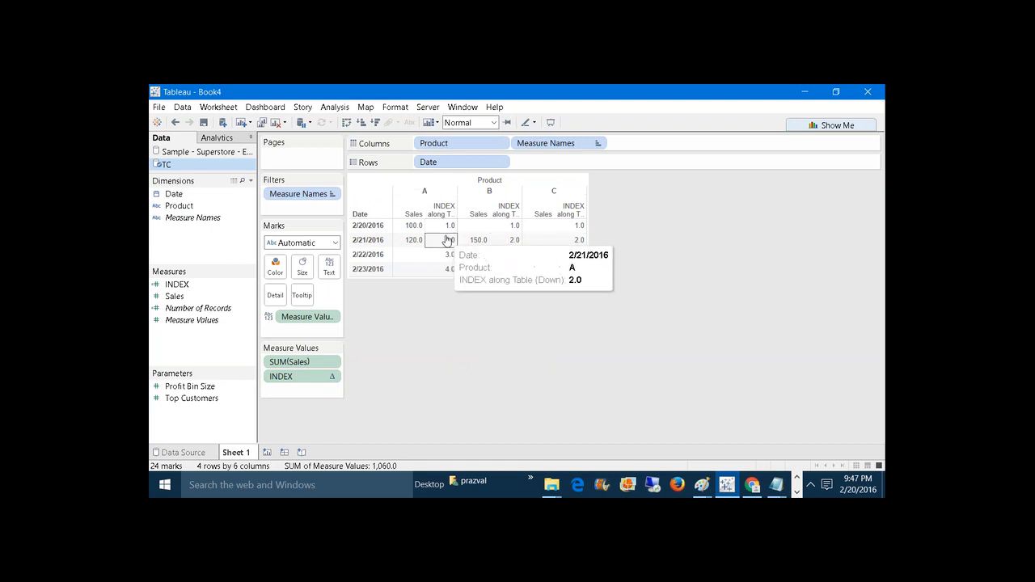
mouse_move(447, 243)
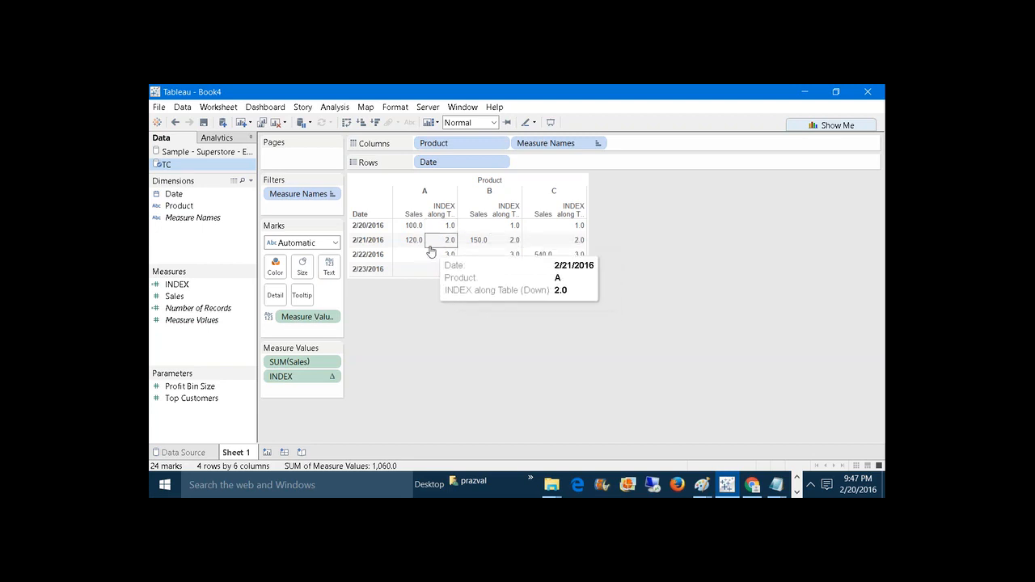
mouse_move(412, 233)
mouse_move(413, 256)
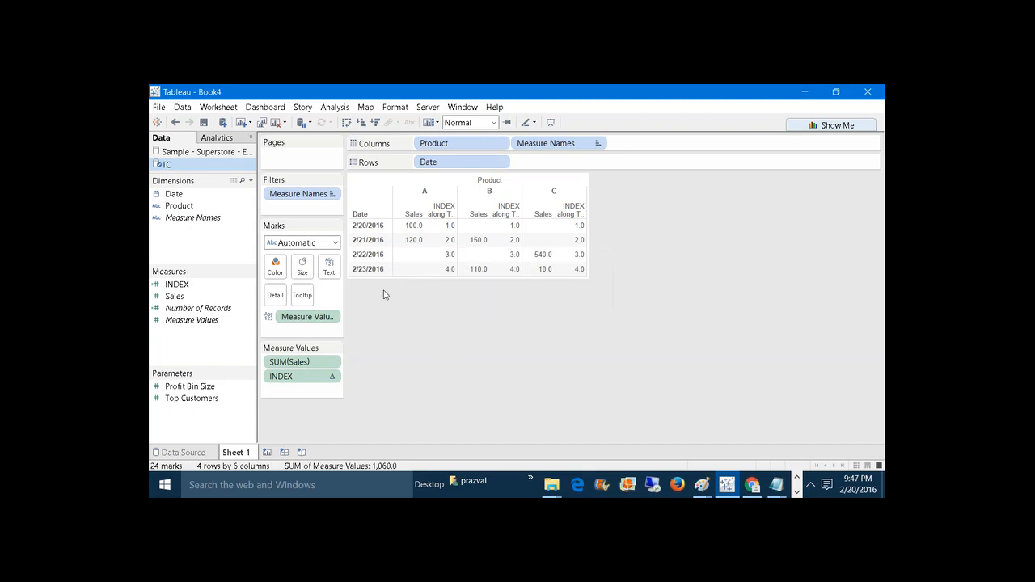
Create a calculated field named NE_Index in the TC data source and move its editor clear of the table
click(251, 180)
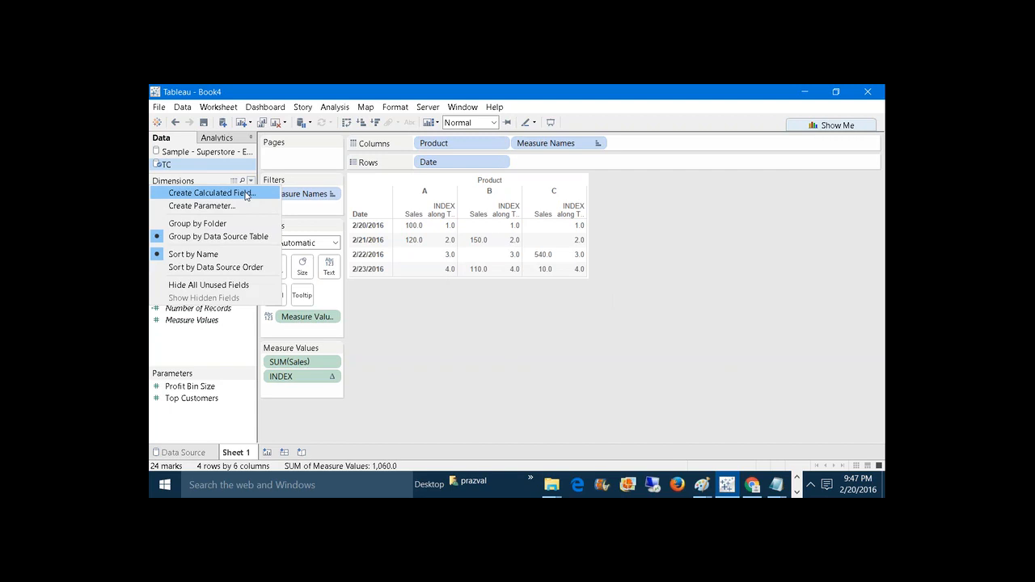
click(247, 195)
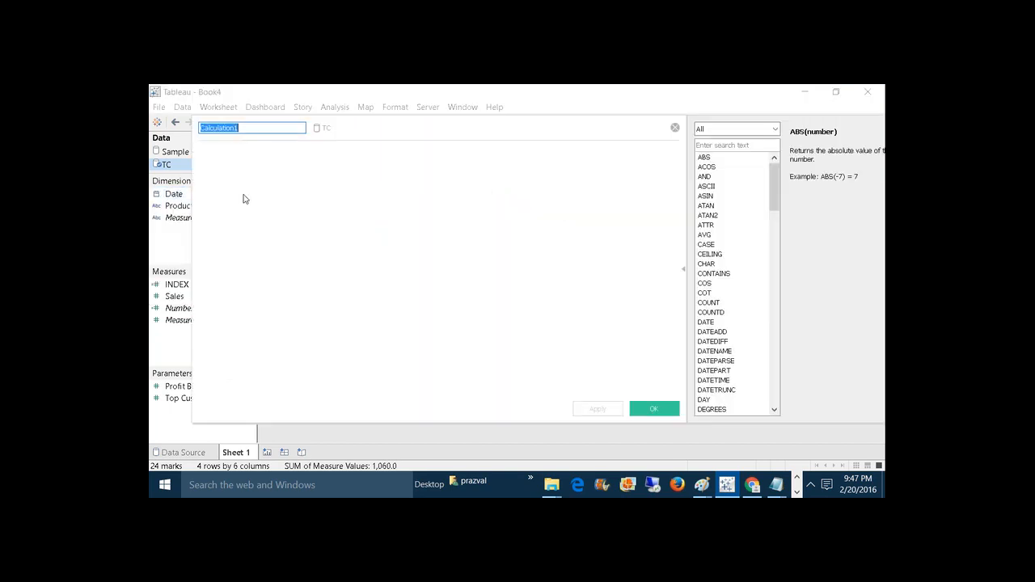
text(NE_Index)
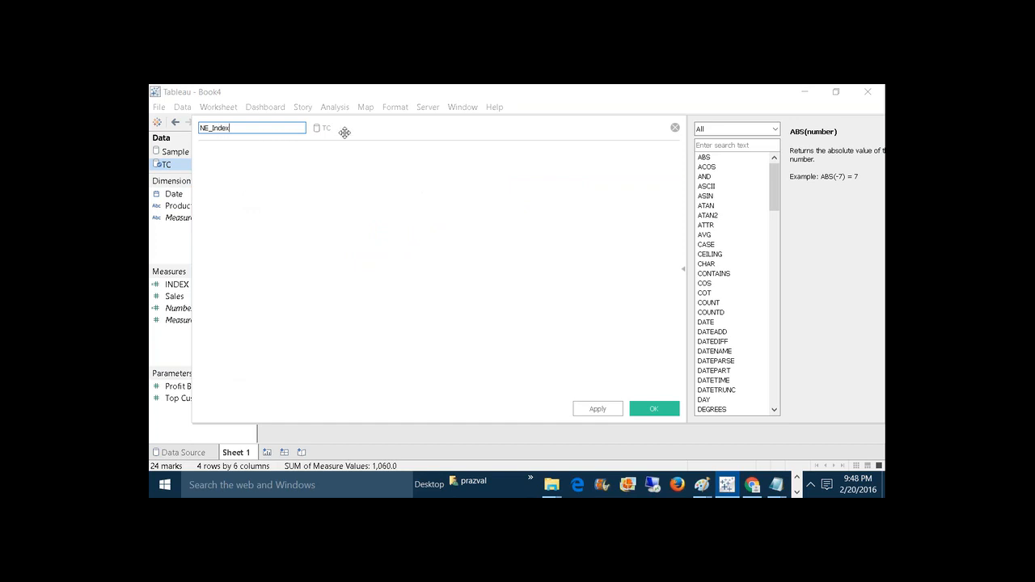
drag(344, 132, 495, 276)
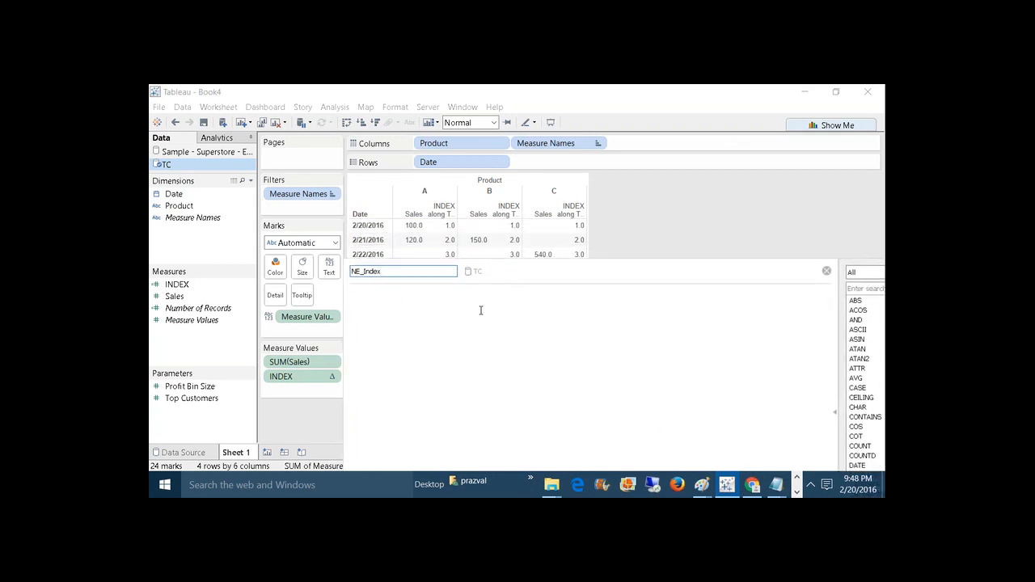
Define NE_Index with the formula ISNULL(SUM(SALES)) and save the calculated field
text(IS)
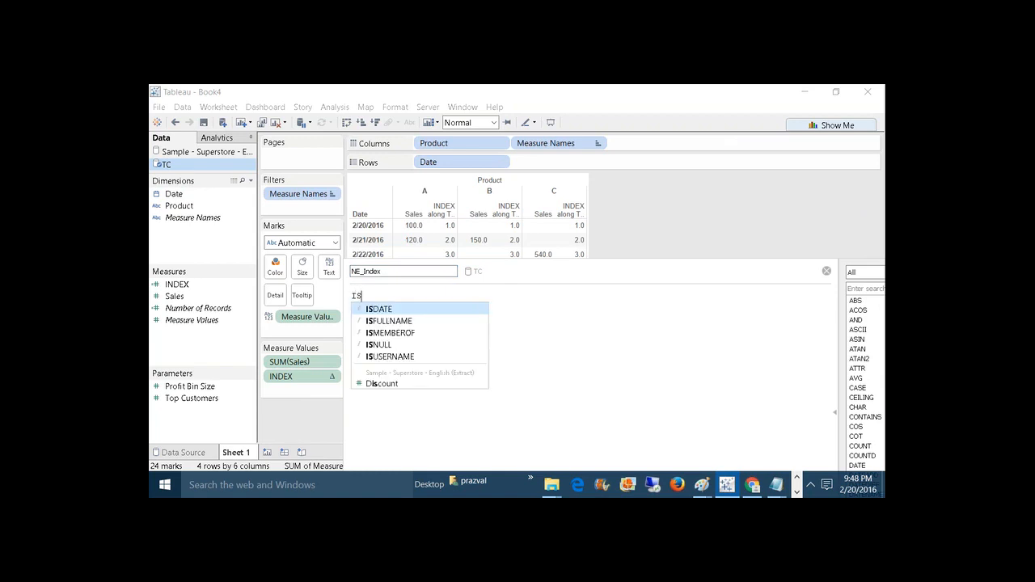
text(NULL)
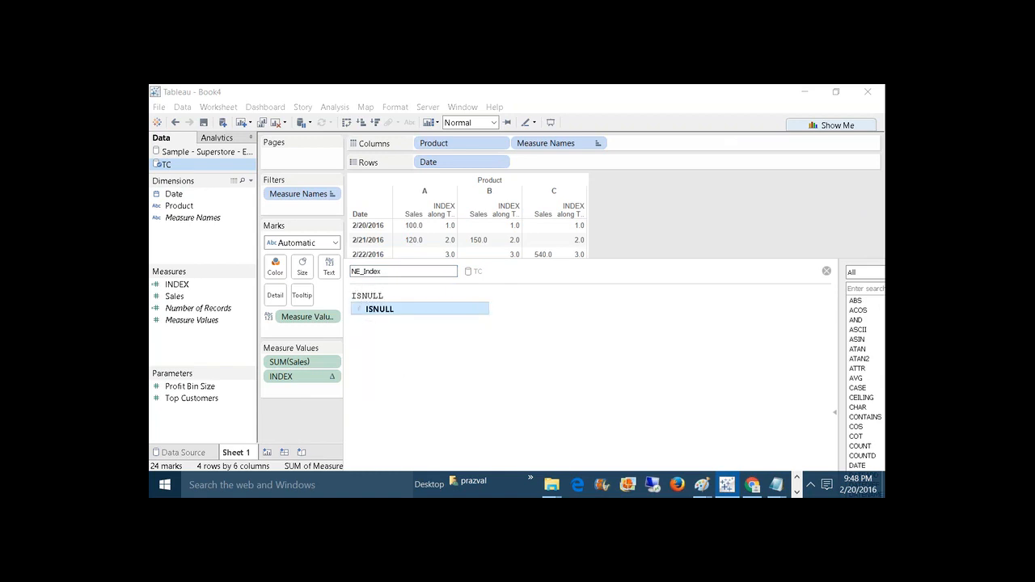
text(()
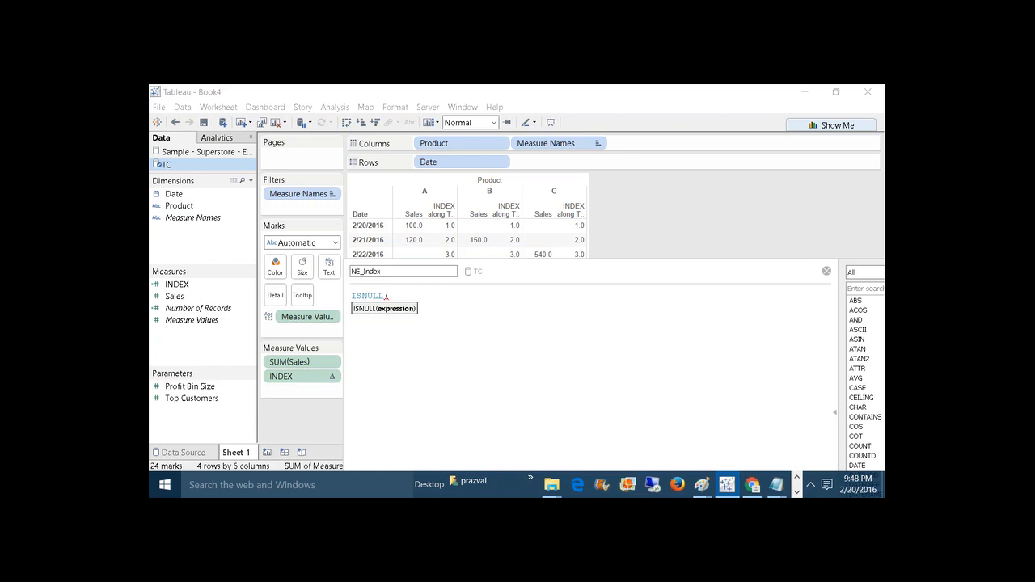
text(SUM(SALES)
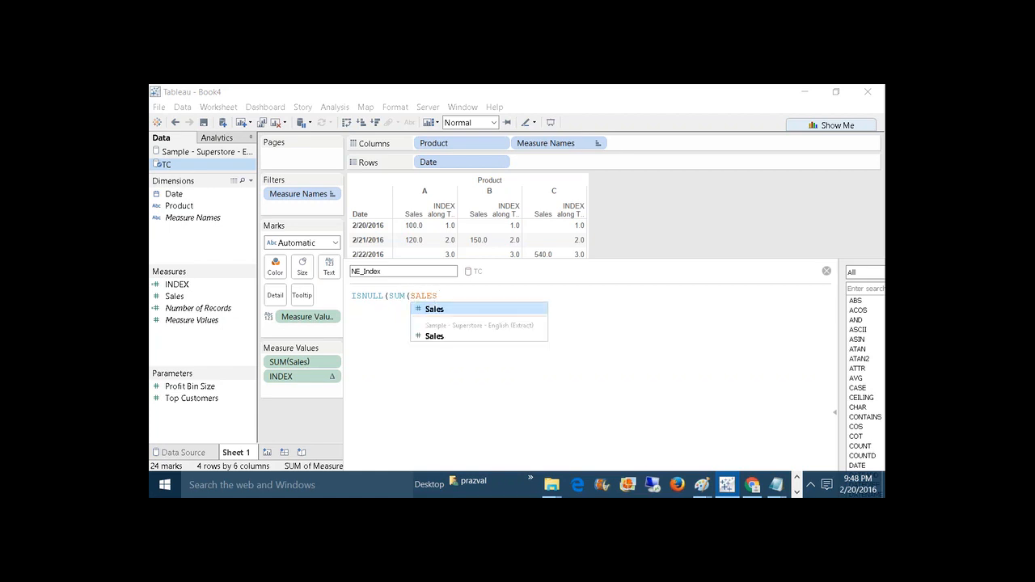
text()))
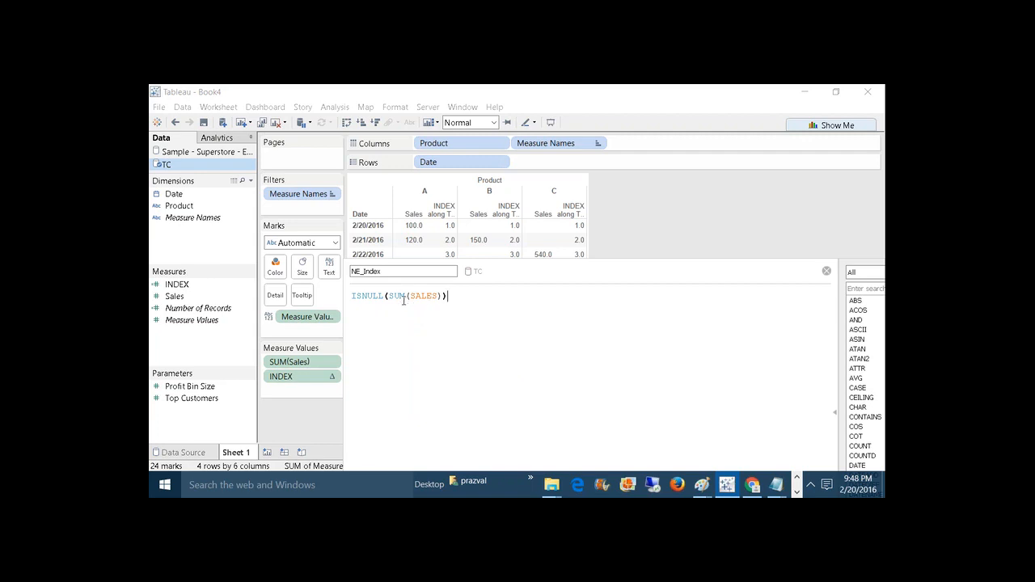
drag(591, 257, 582, 155)
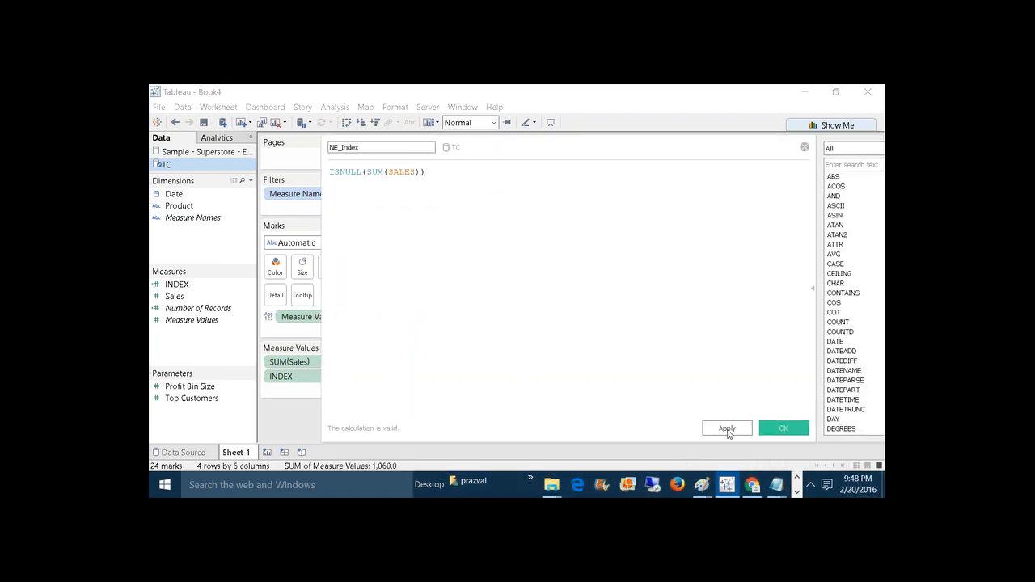
click(727, 428)
click(782, 427)
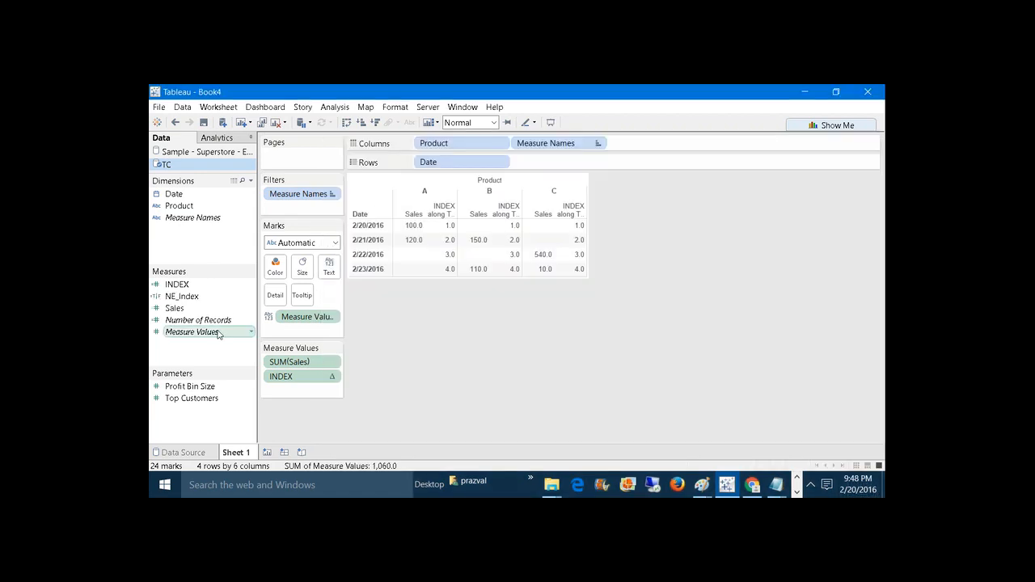
Color the table's marks by NE_Index and inspect product A's INDEX values on 2/22/2016 and 2/23/2016
drag(192, 296, 276, 269)
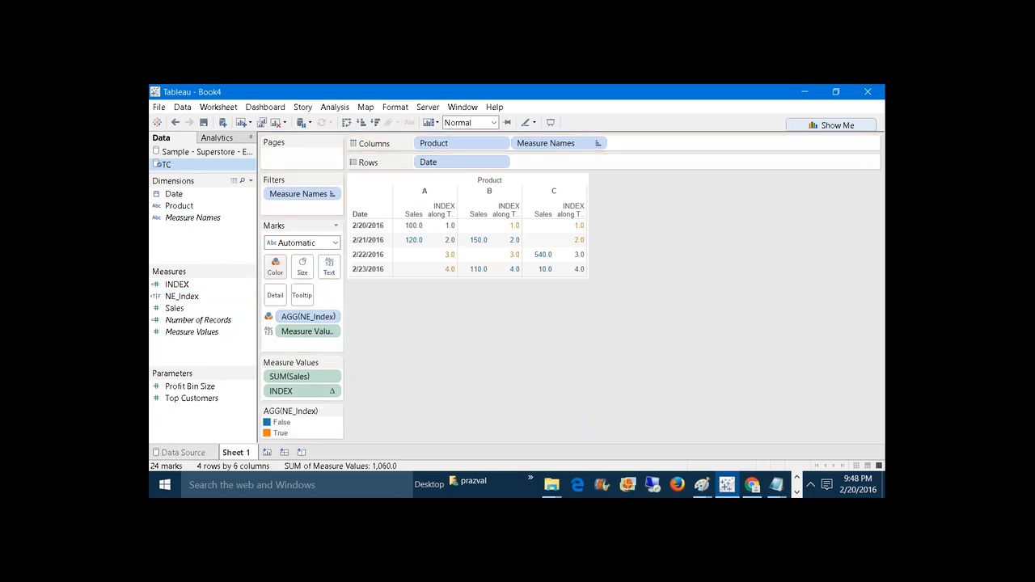
click(455, 270)
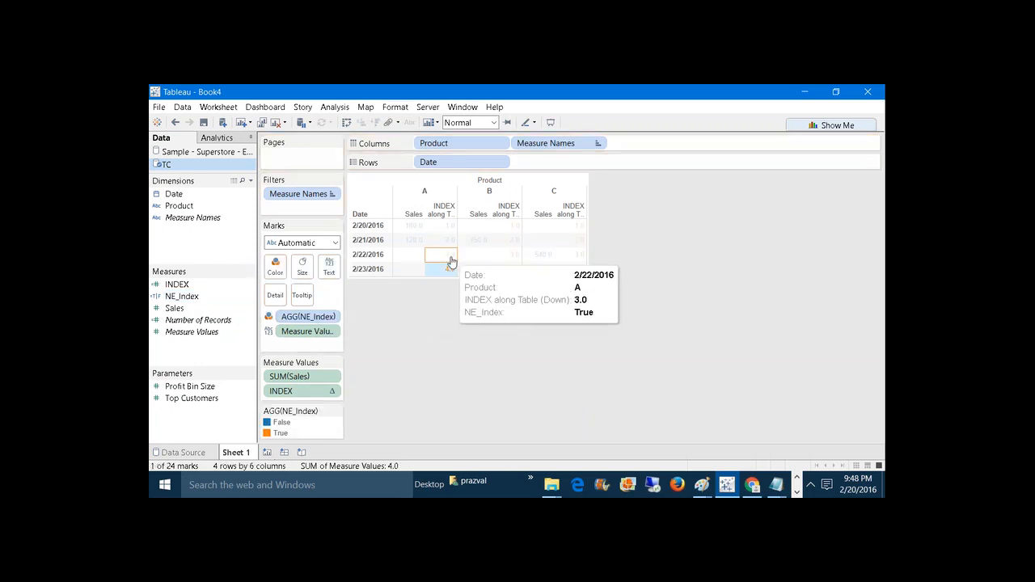
click(450, 257)
click(437, 309)
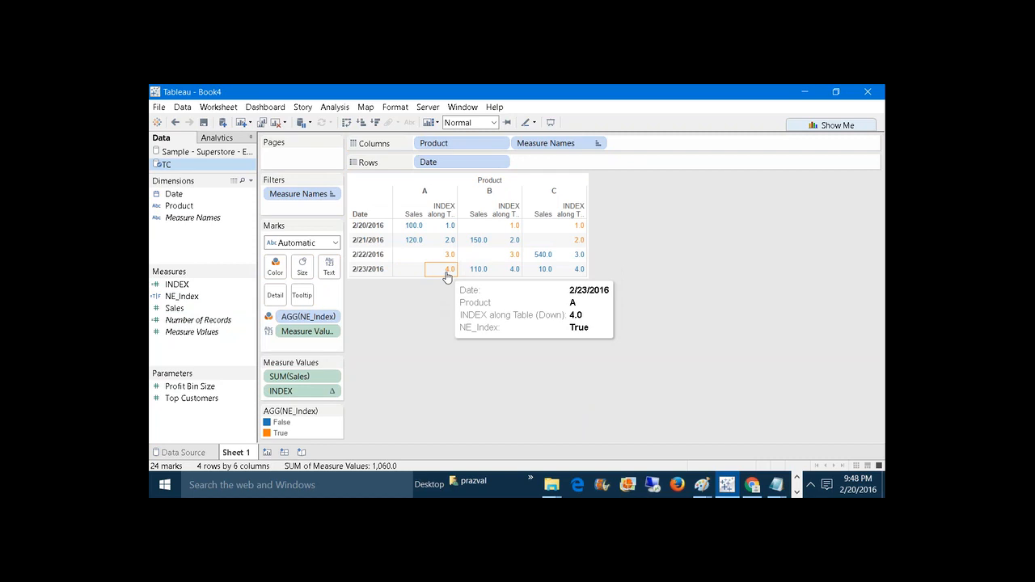
click(446, 272)
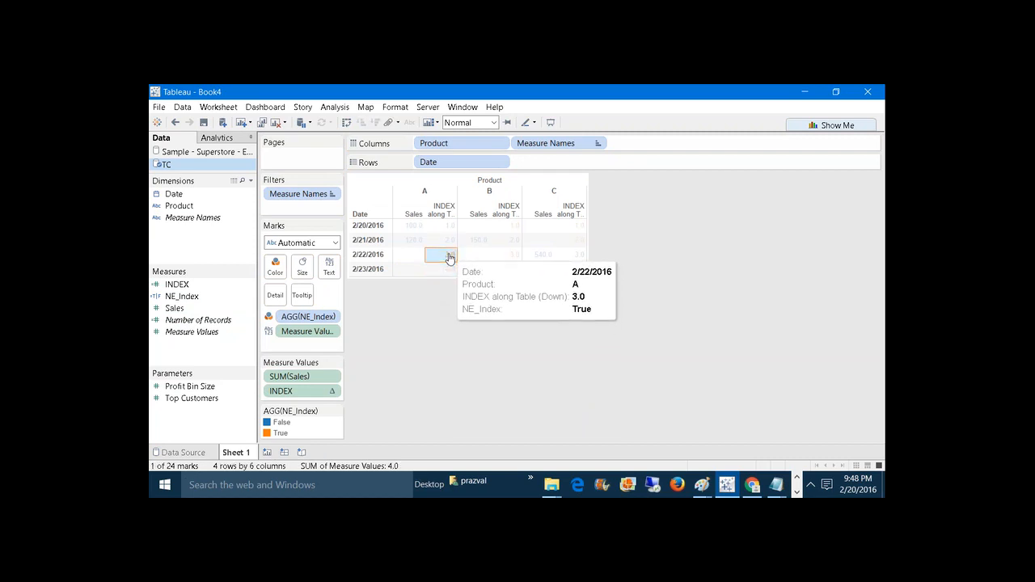
click(434, 291)
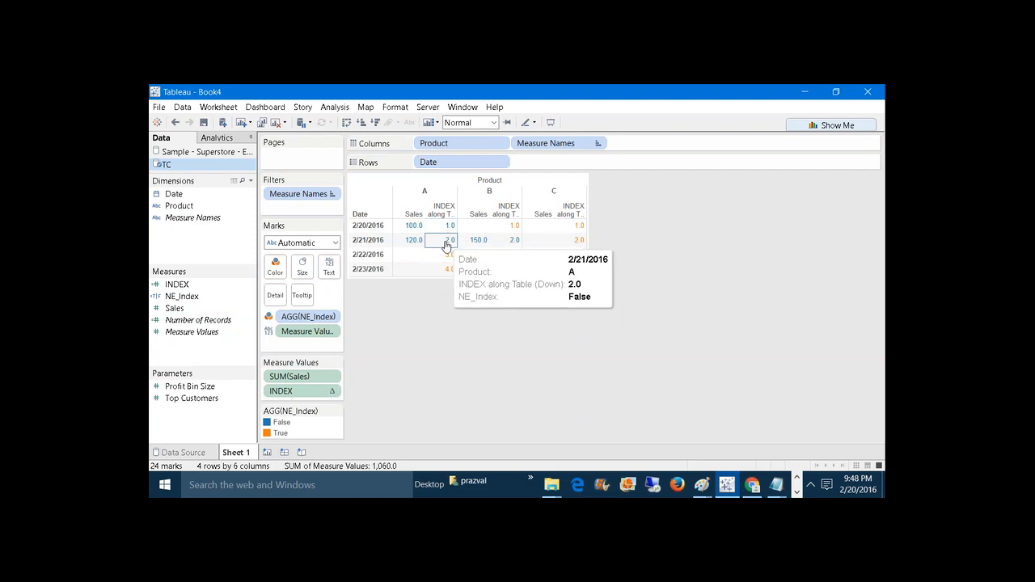
Change the NE_Index formula to NOT ISNULL(SUM([Sales])), save it, and highlight the True marks in the table
right_click(178, 296)
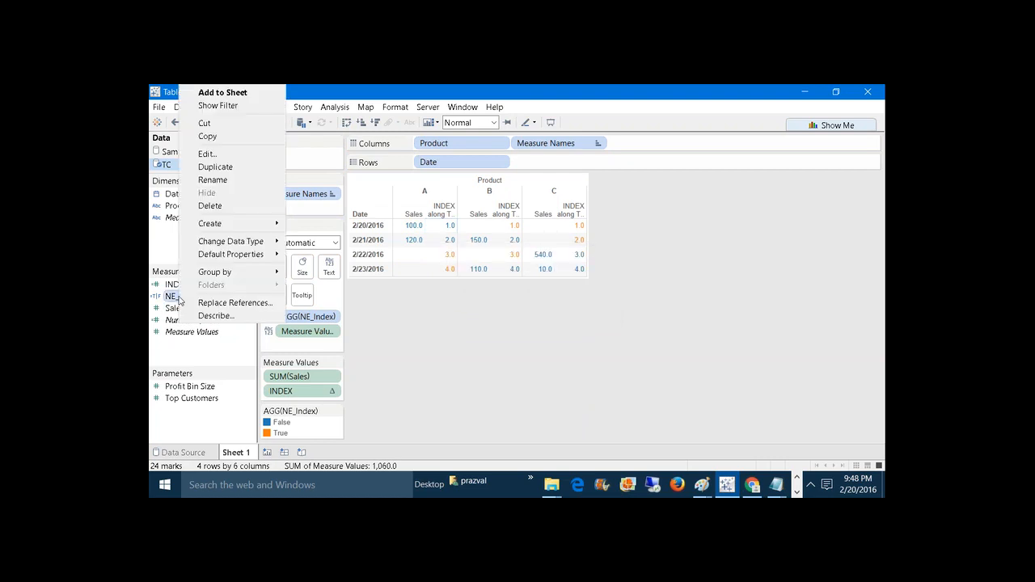
click(207, 153)
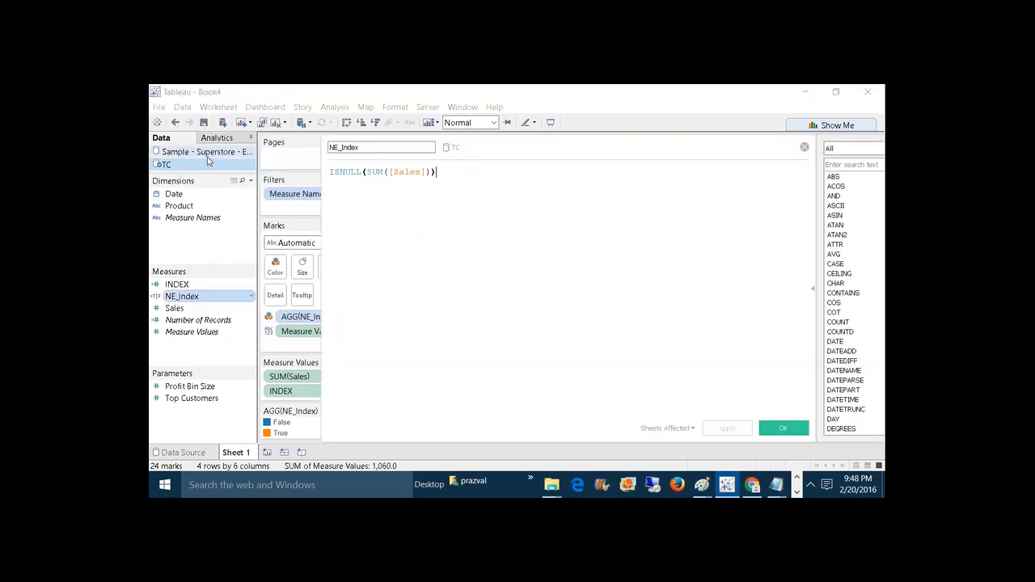
click(329, 172)
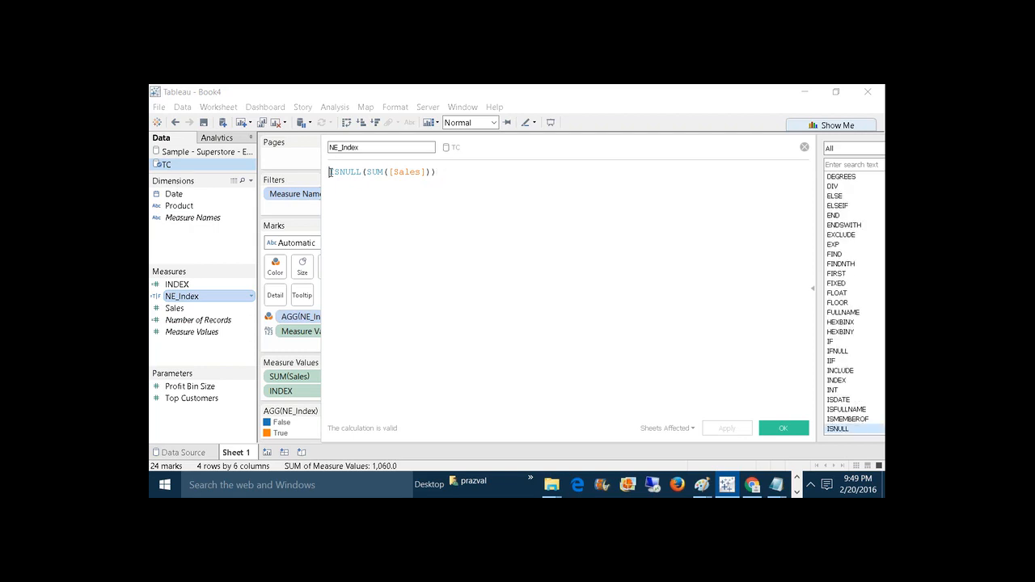
text(NOT)
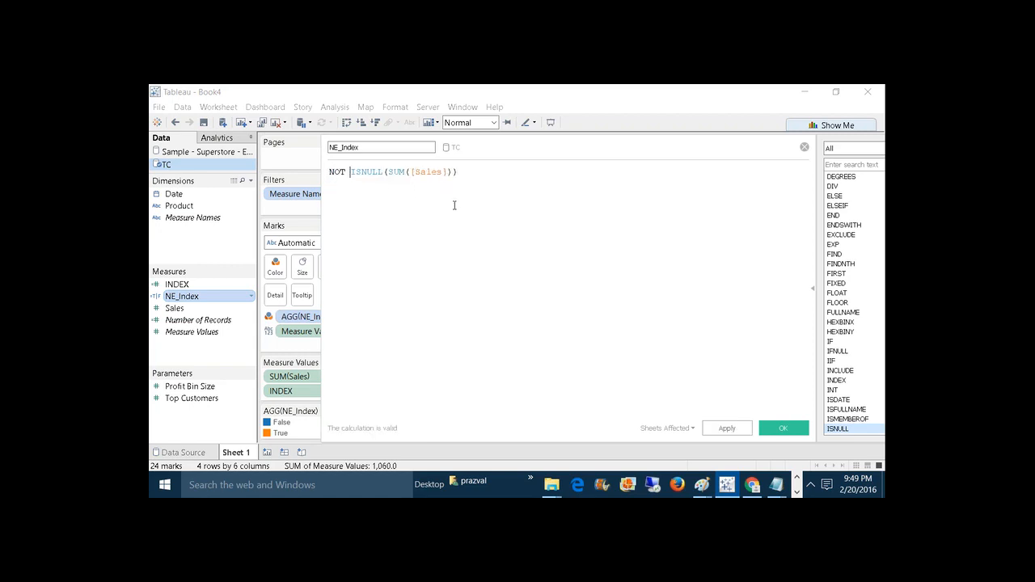
drag(346, 173, 460, 172)
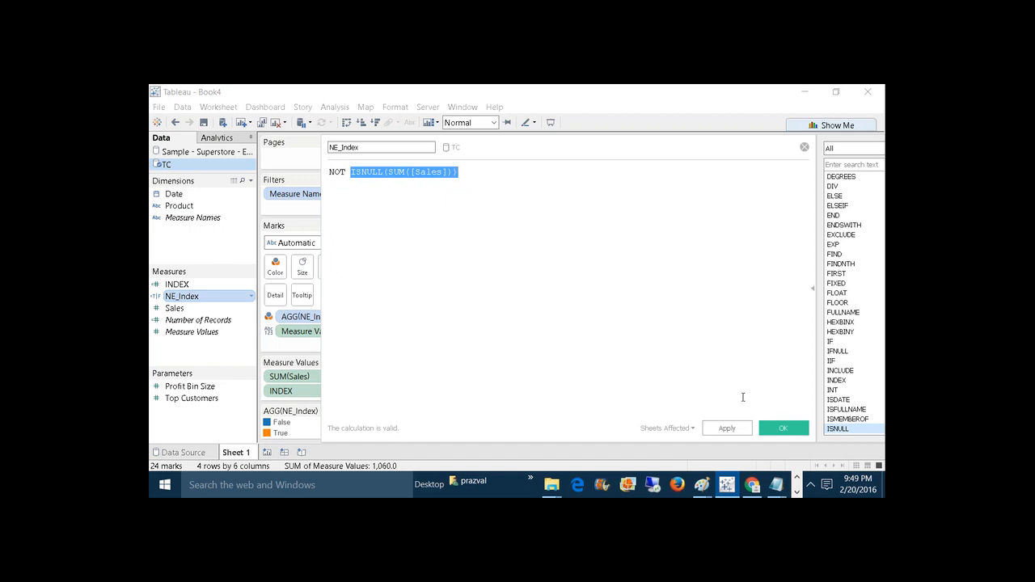
click(727, 428)
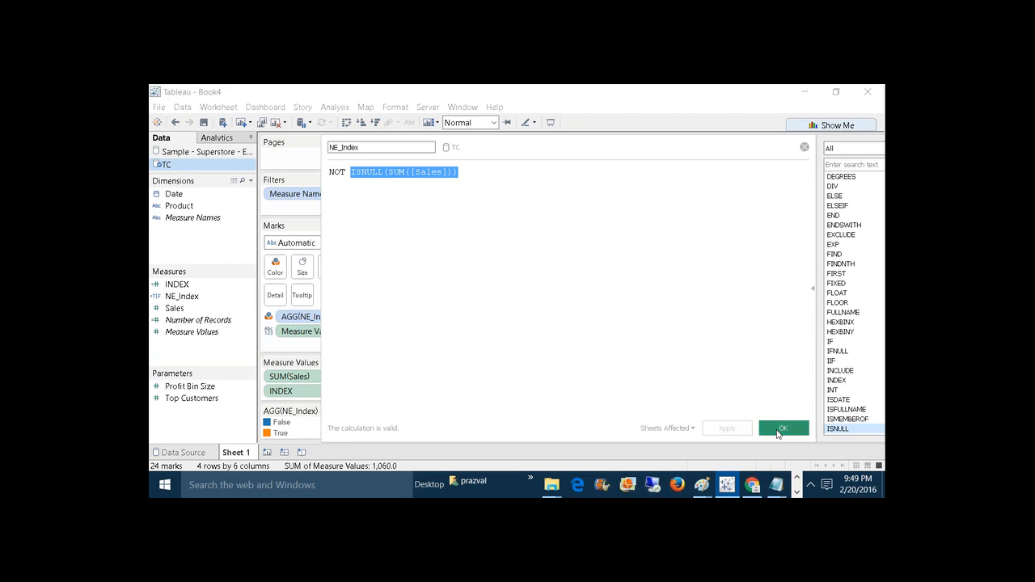
click(781, 429)
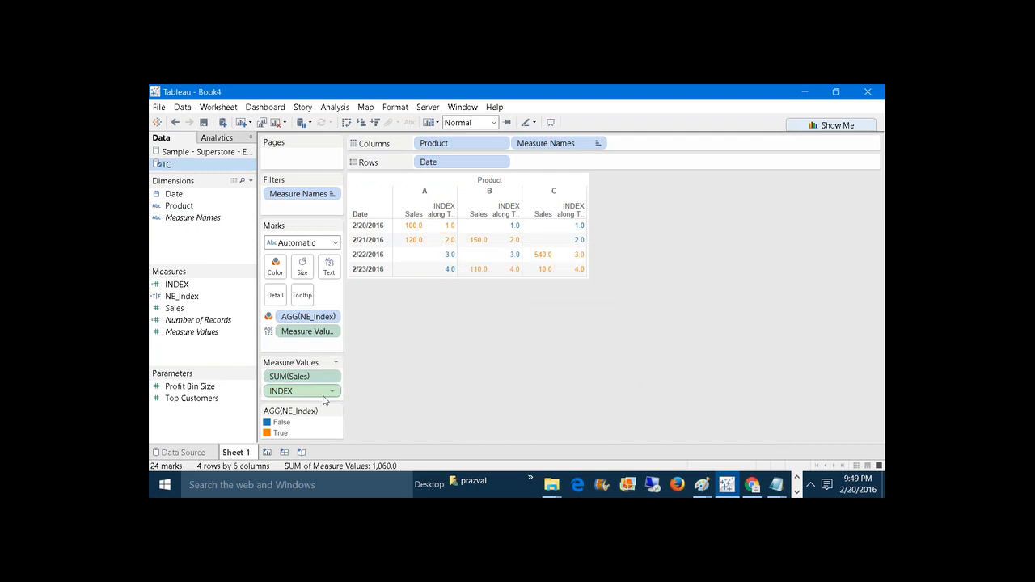
click(280, 432)
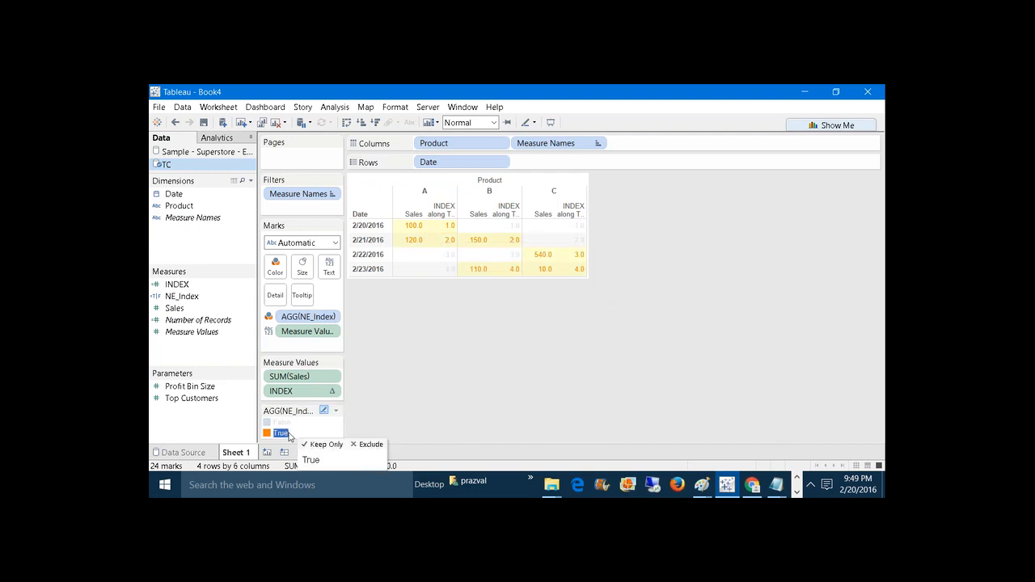
Change the NE_Index formula to IF NOT ISNULL(SUM([Sales])) THEN [INDEX] END and save it
right_click(184, 297)
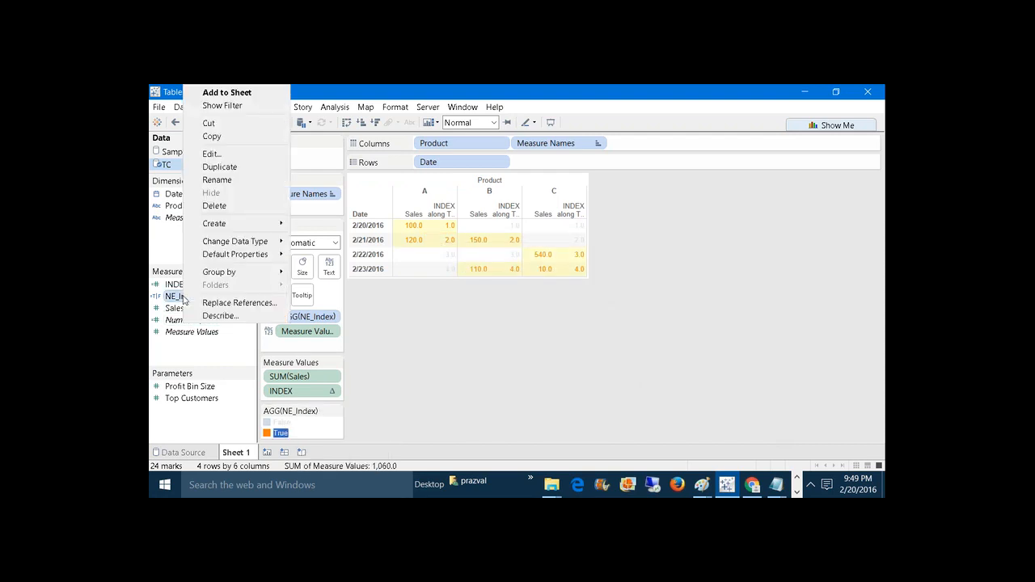
click(209, 154)
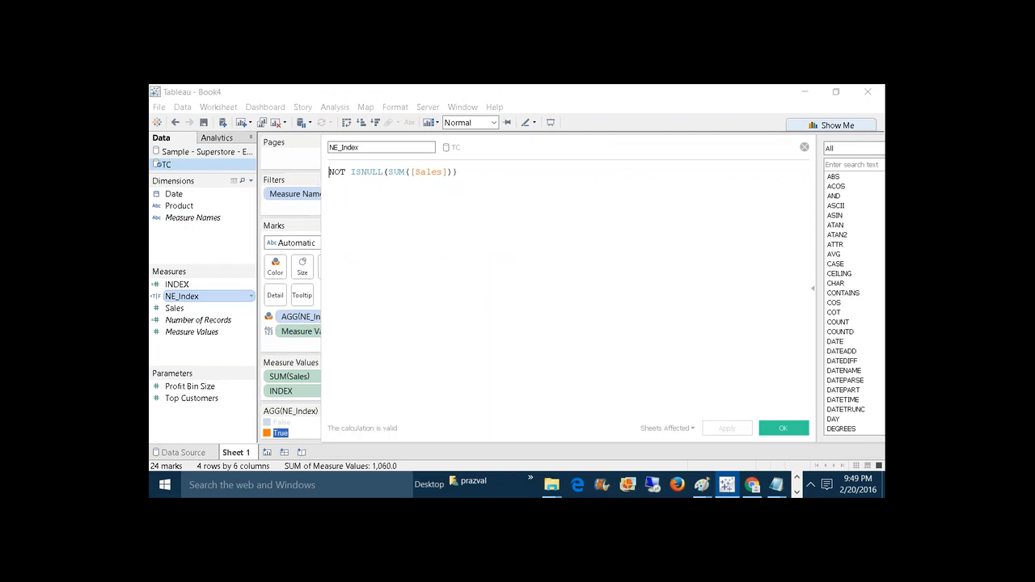
text(IF)
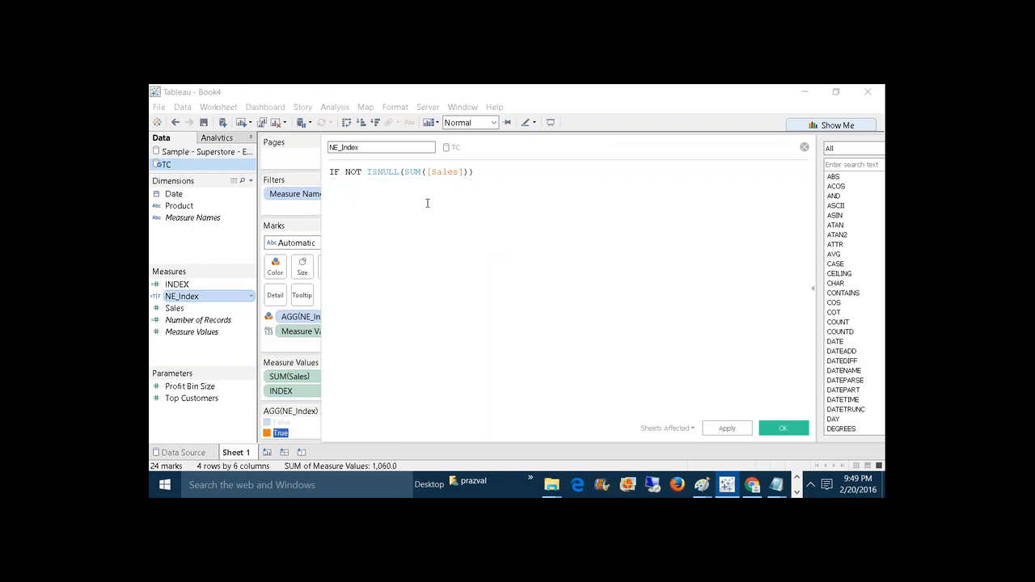
click(483, 172)
text(THEN INDEX)
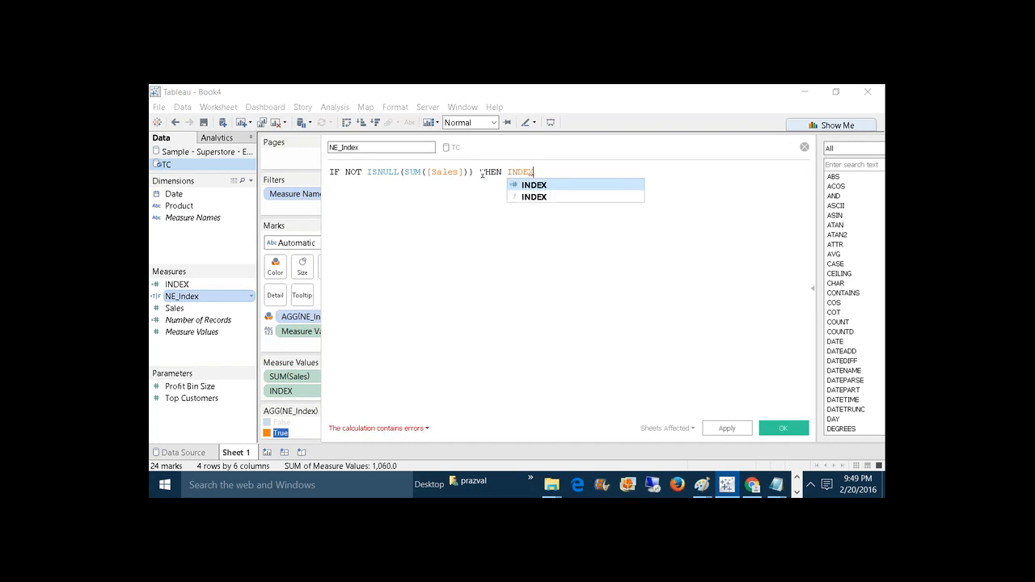
key(Return)
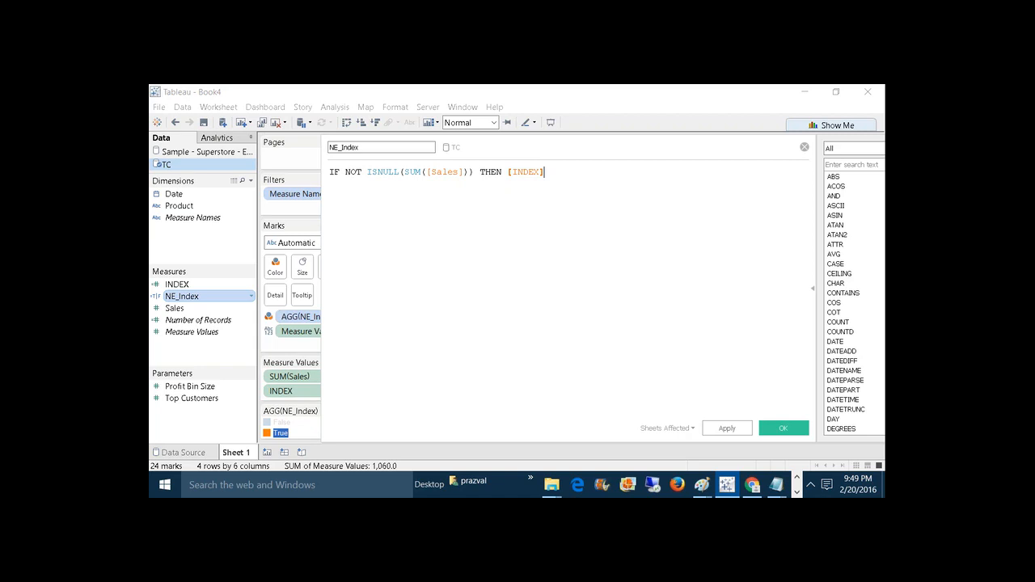
text(END)
drag(509, 174, 546, 175)
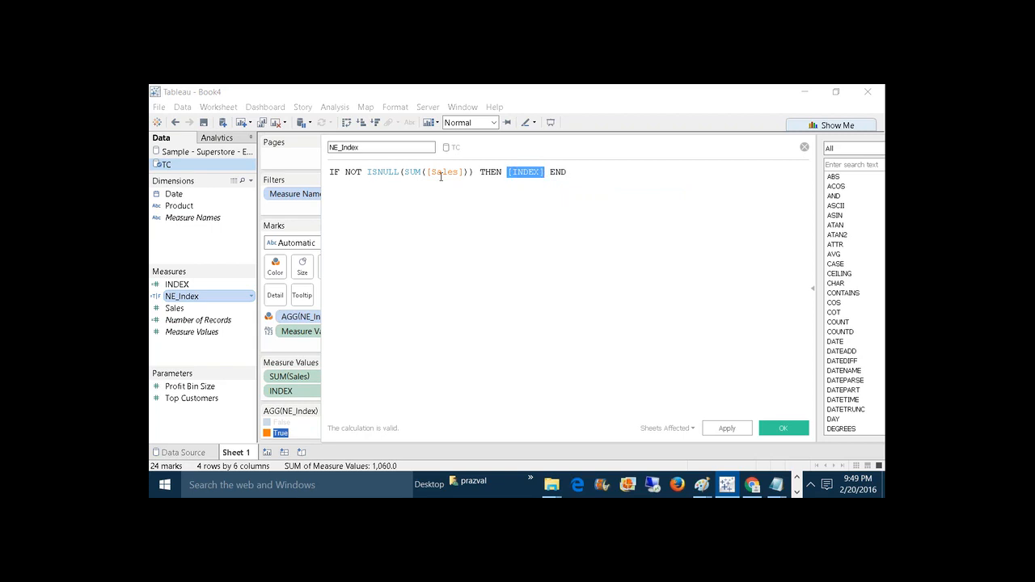
click(727, 427)
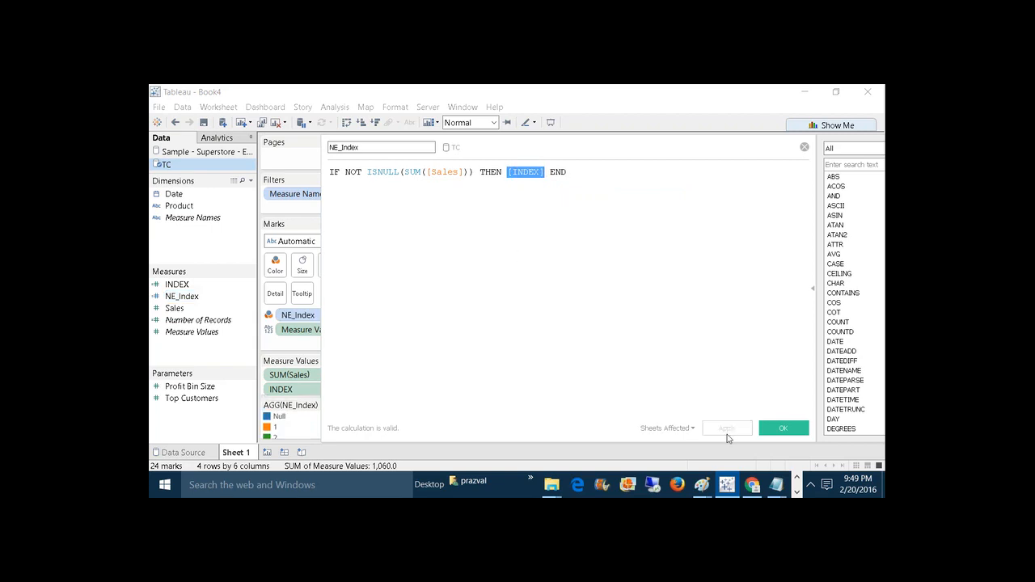
click(780, 427)
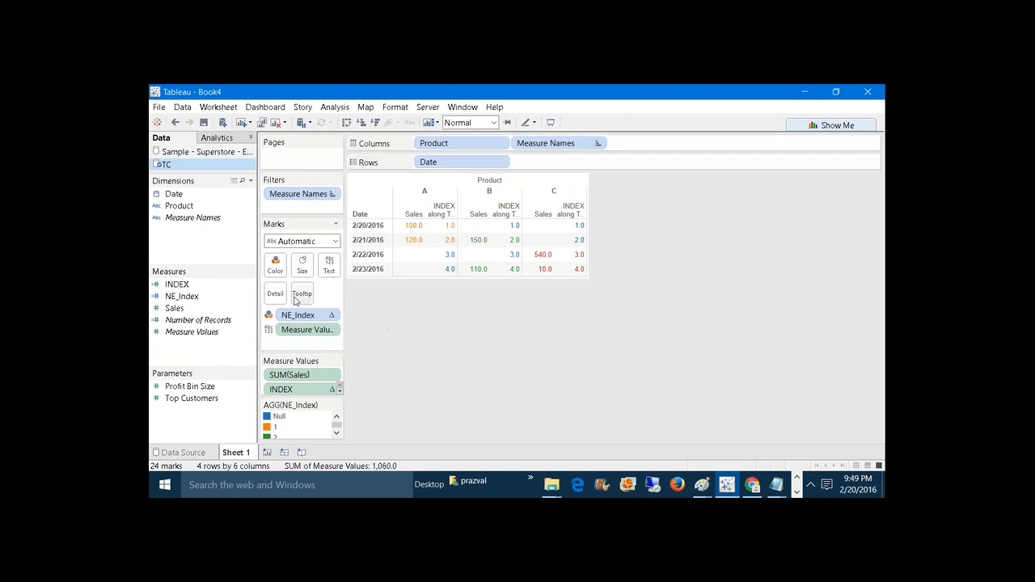
Add NE_Index to the table's measure values after INDEX and inspect its values for products A and B
drag(190, 299, 277, 399)
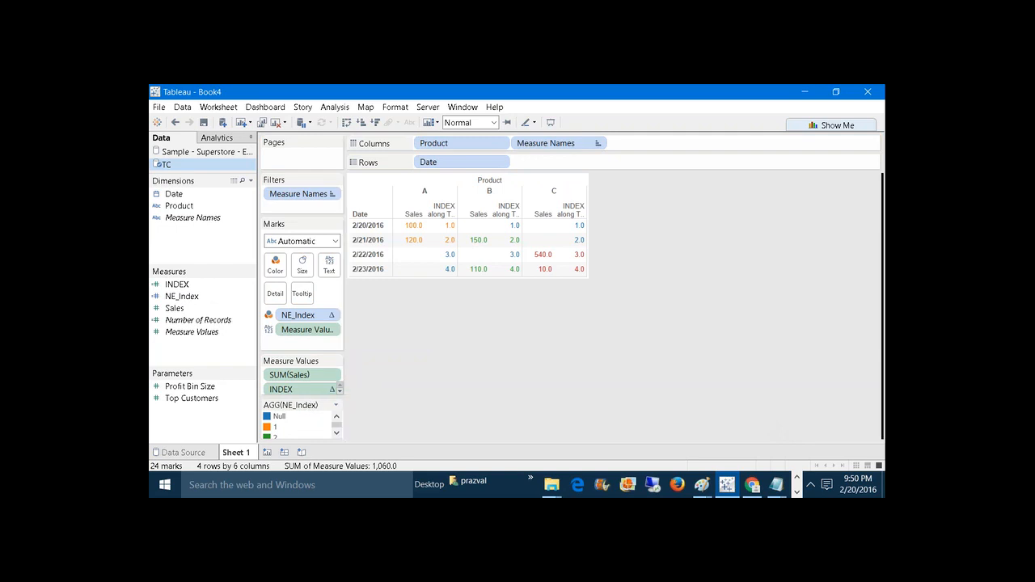
drag(204, 298, 299, 407)
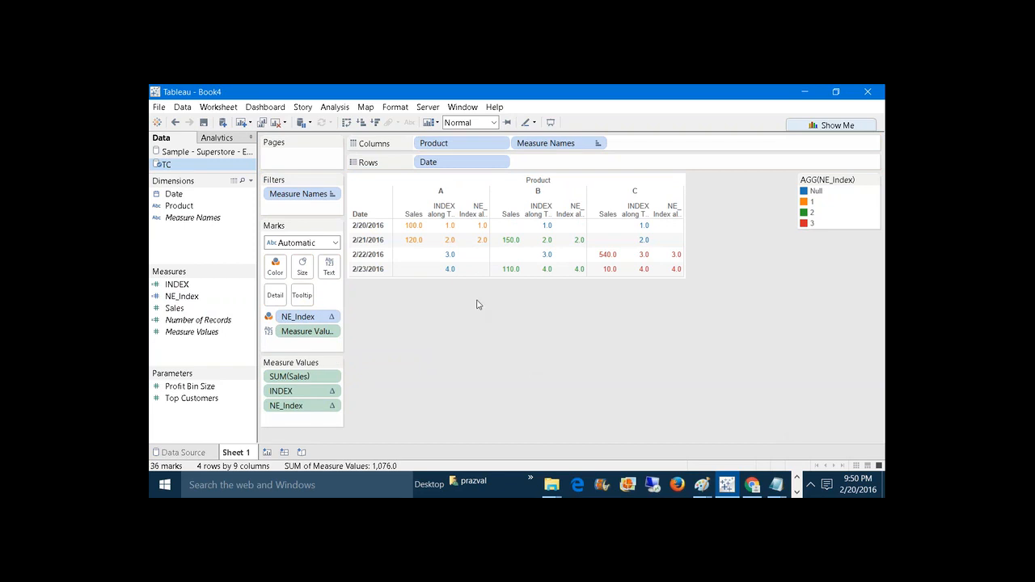
mouse_move(478, 230)
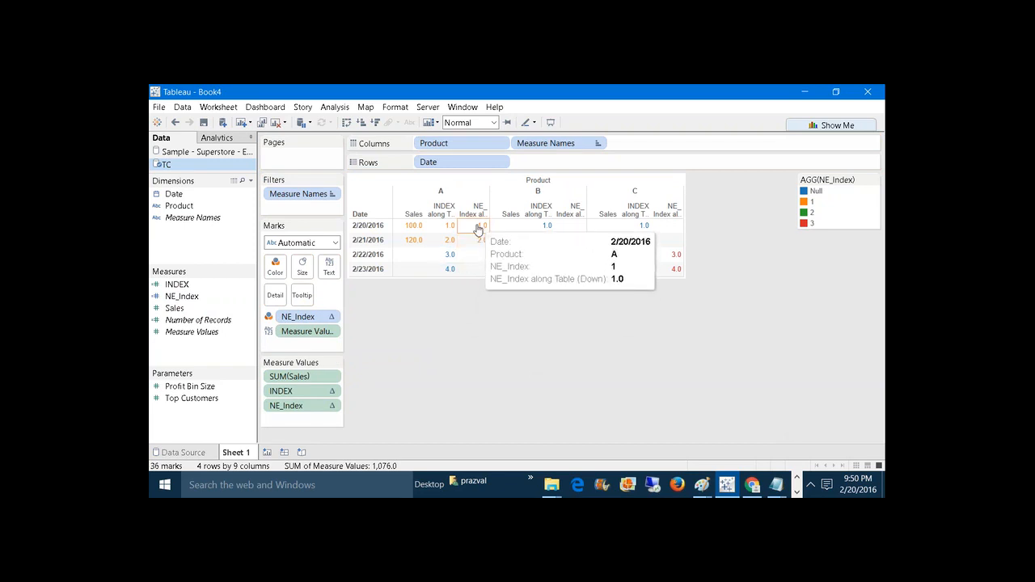
mouse_move(421, 230)
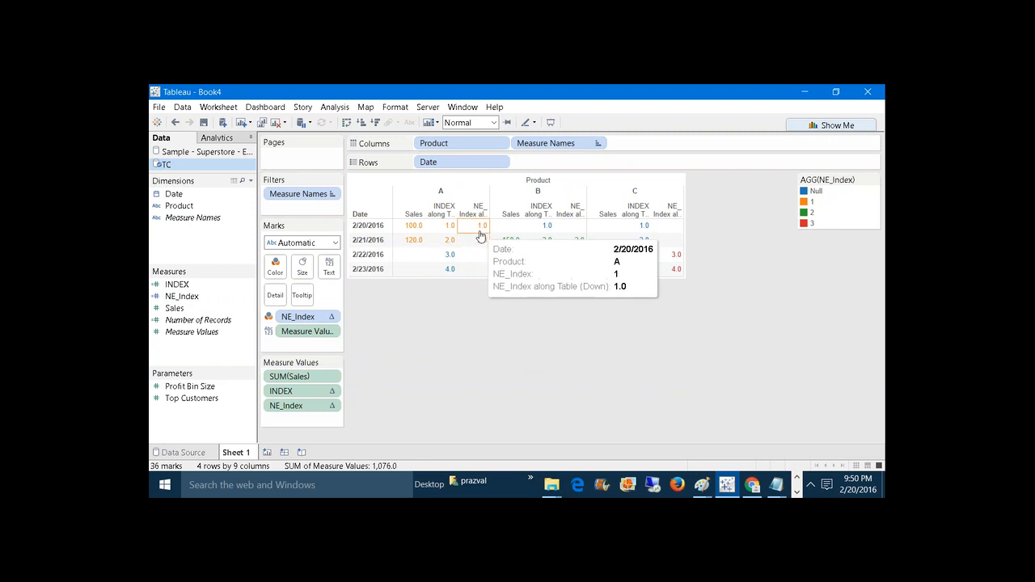
mouse_move(511, 245)
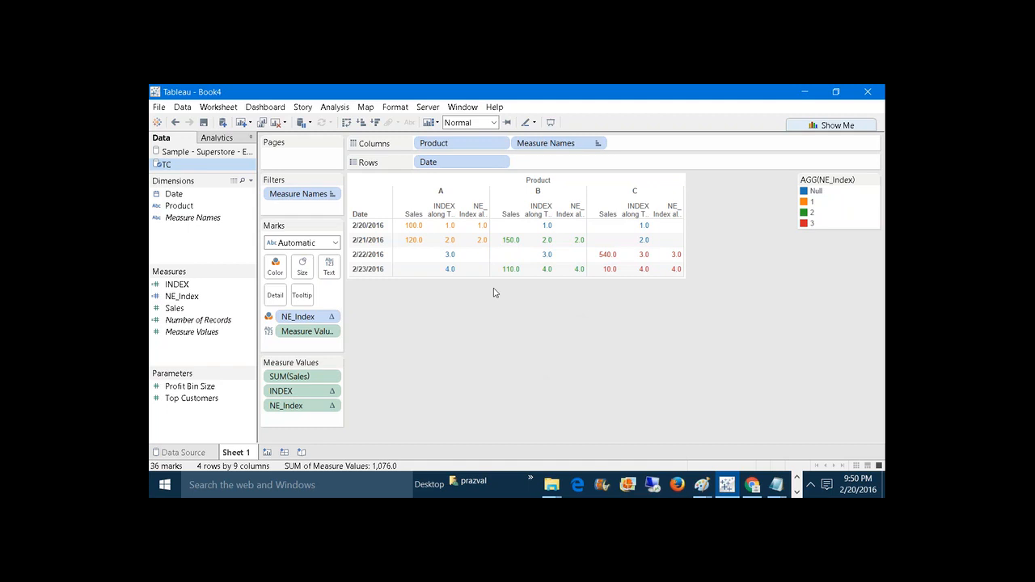
Create a new calculated field in the TC data source and name it FNE_Index
click(250, 181)
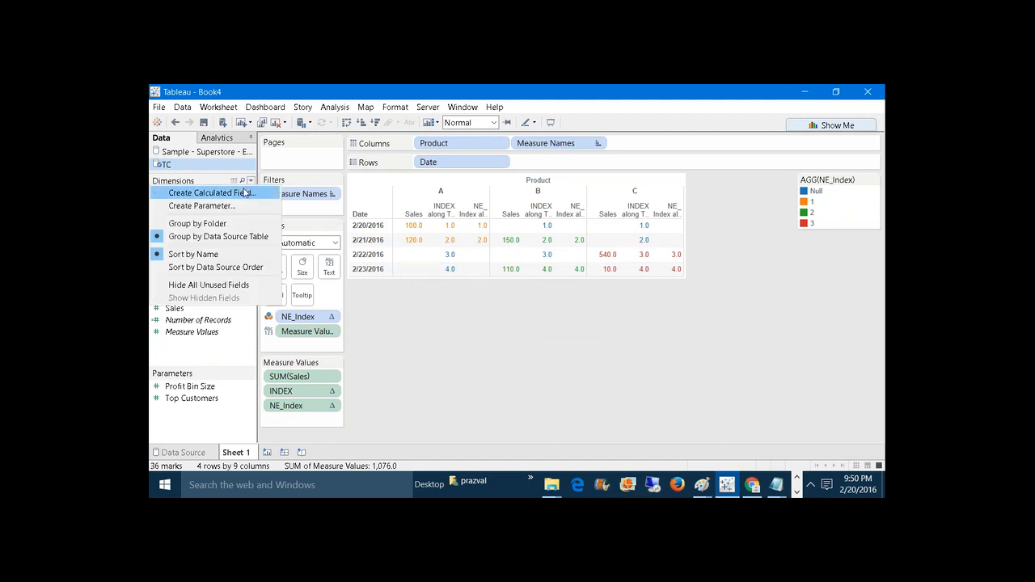
click(244, 192)
text(FNE_Index)
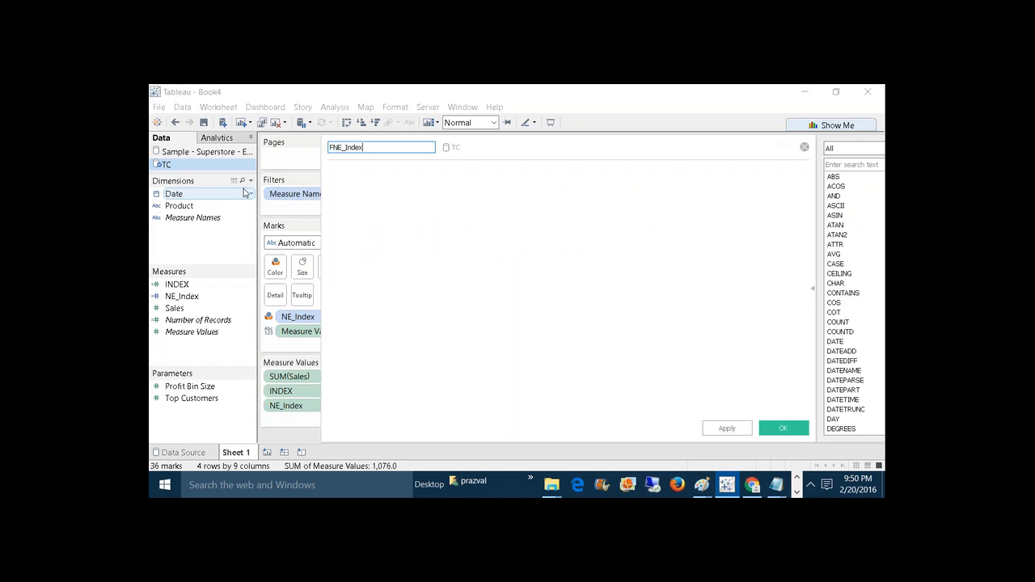
click(392, 223)
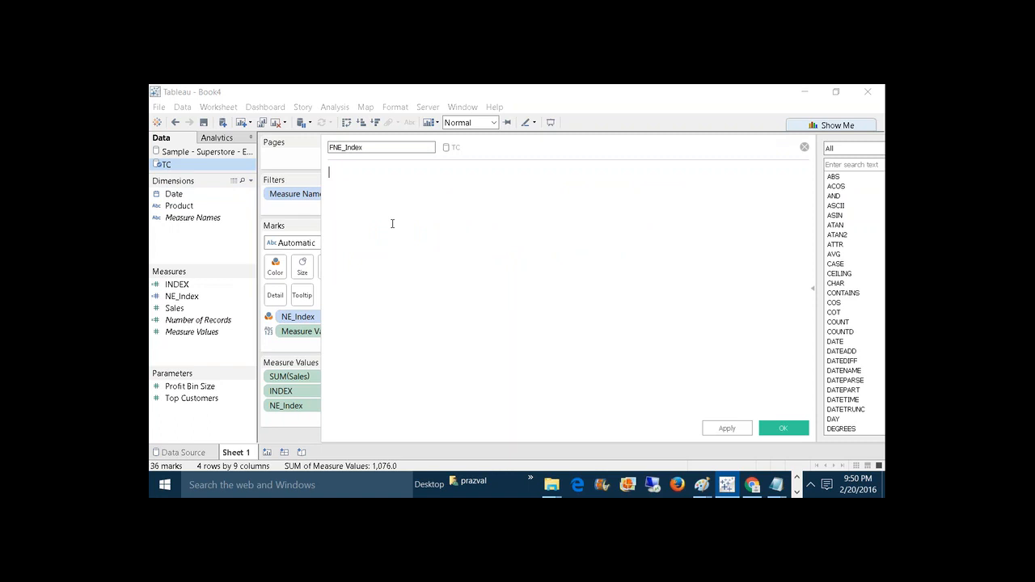
Define the FNE_Index formula as WINDOW_MIN([NE_Index]) and save the calculated field
text(WINDO)
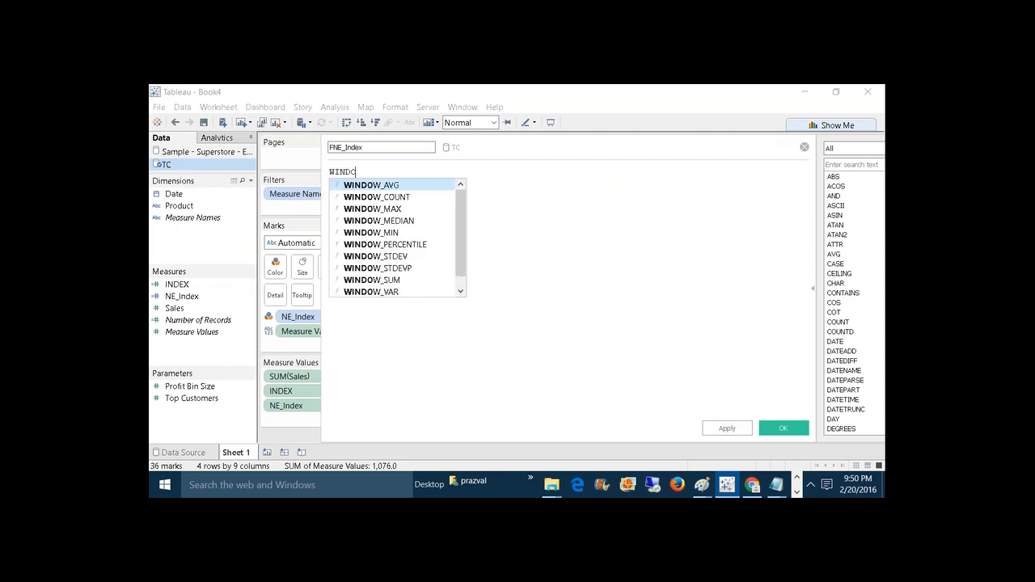
text(W_MI)
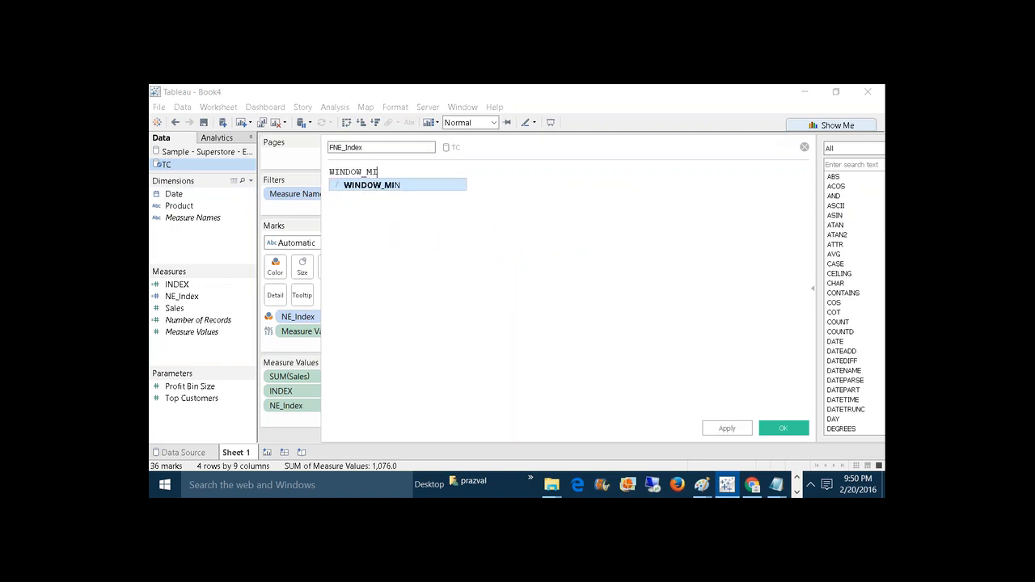
text(N()
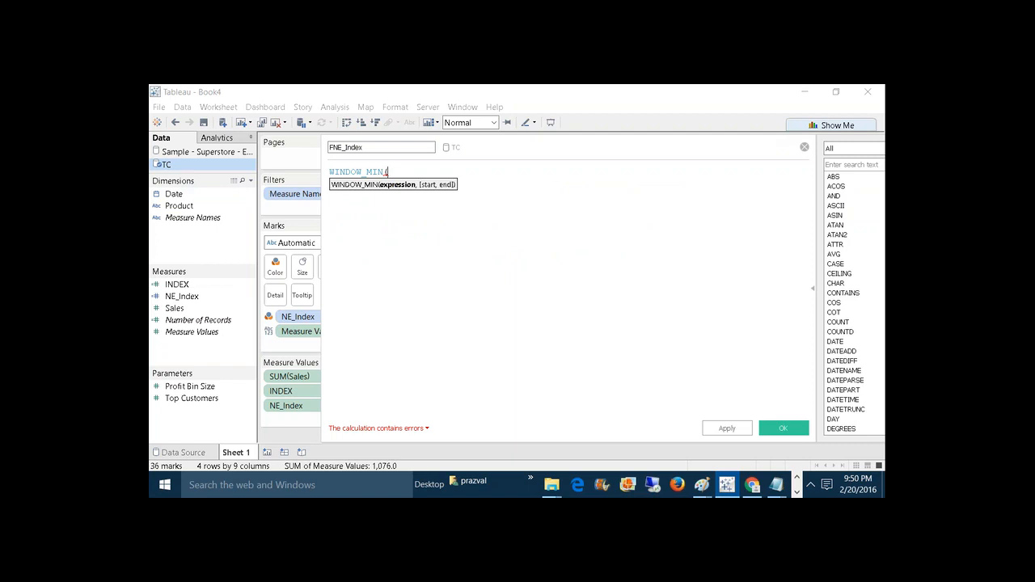
drag(536, 149, 639, 288)
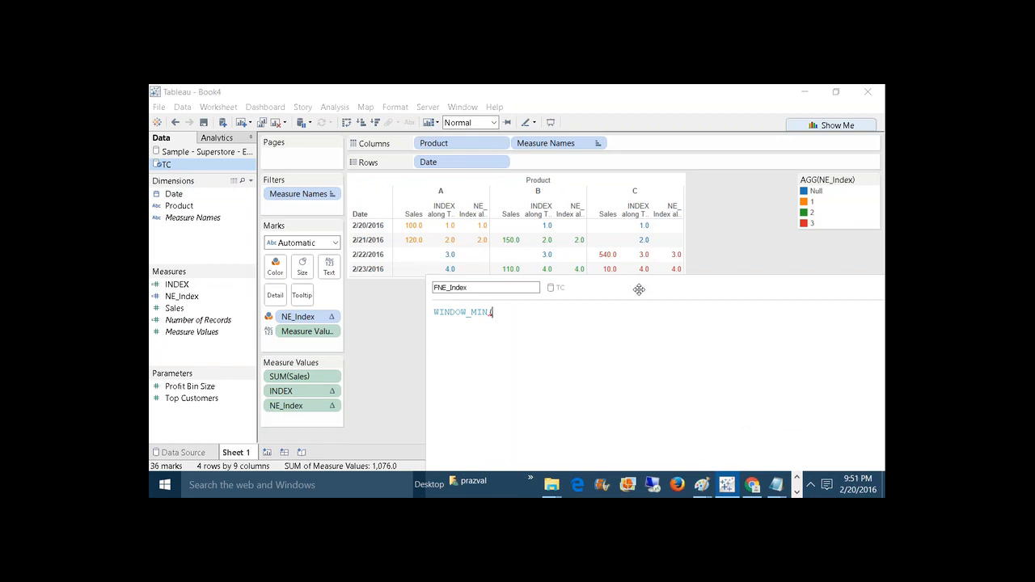
text(NE)
click(589, 326)
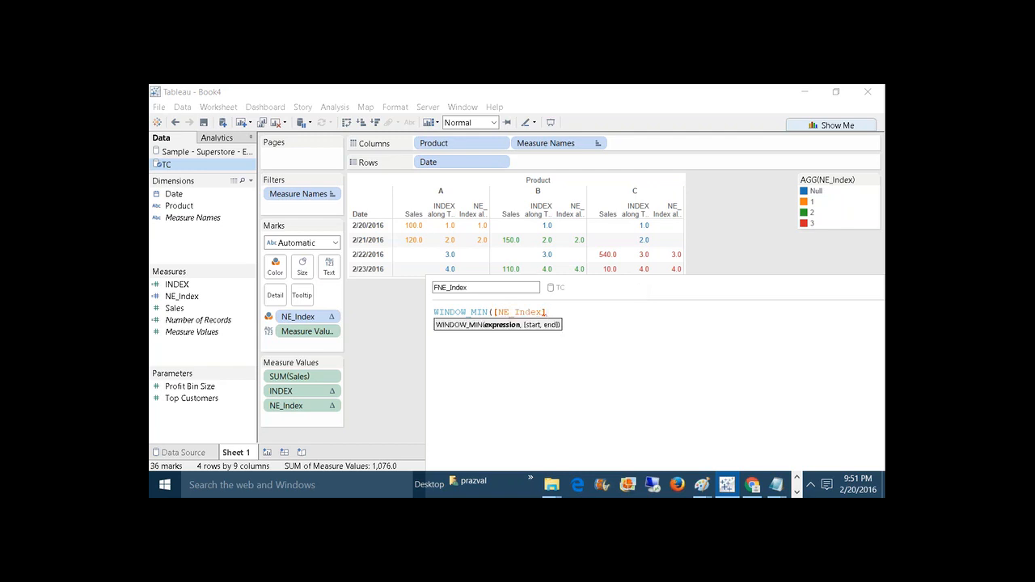
text())
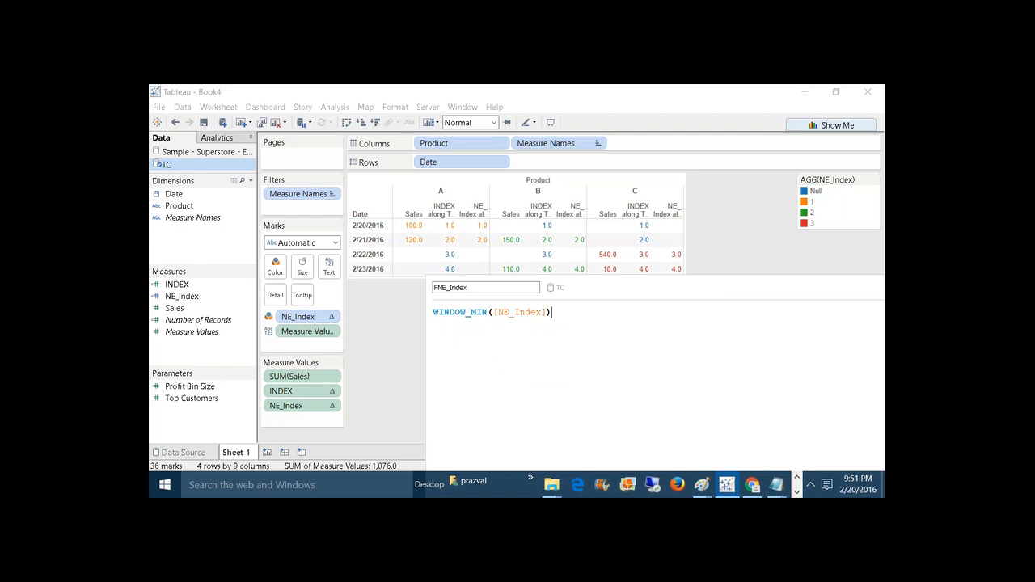
drag(598, 289, 493, 158)
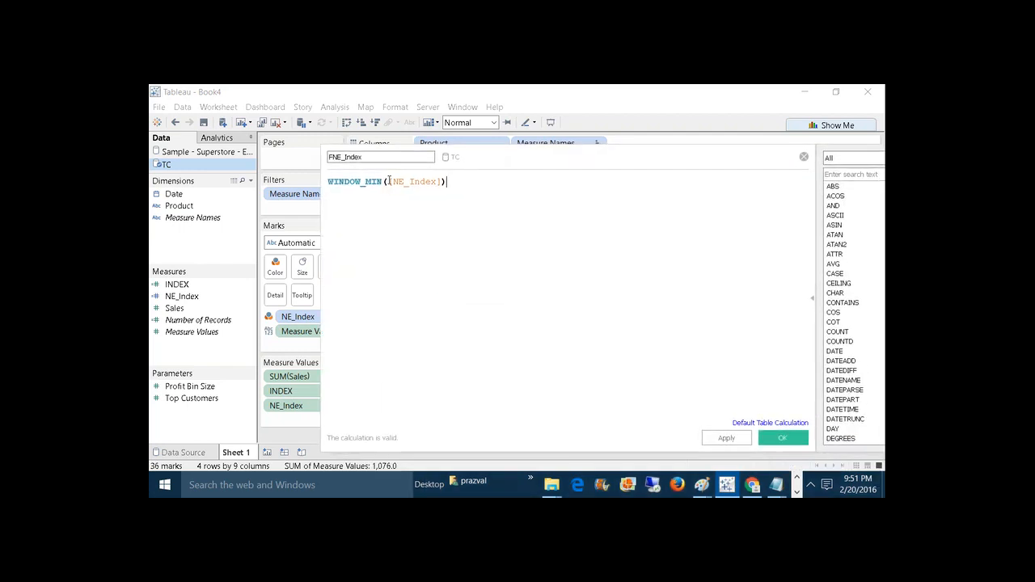
drag(389, 181, 442, 181)
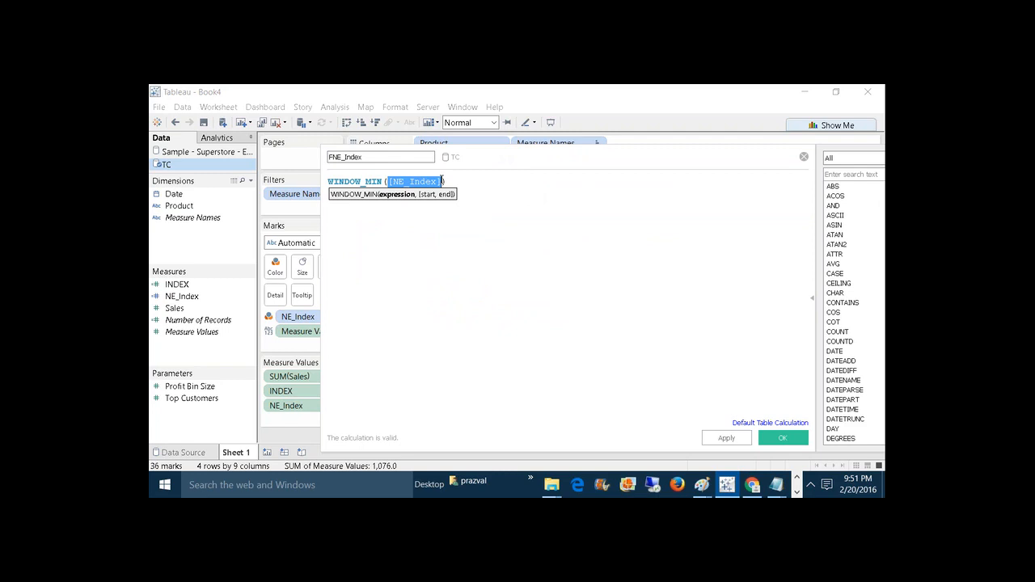
click(443, 181)
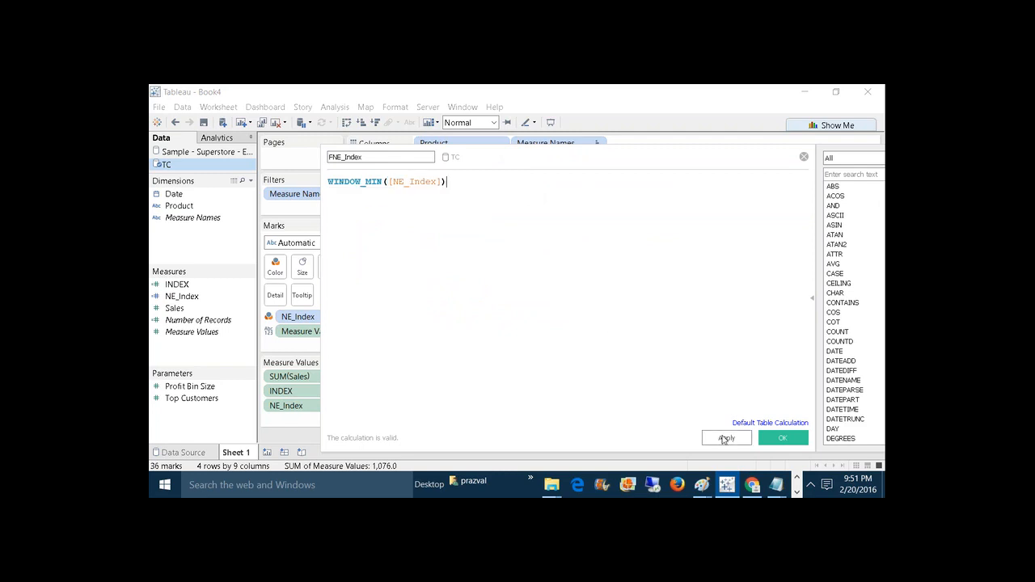
click(725, 438)
click(776, 438)
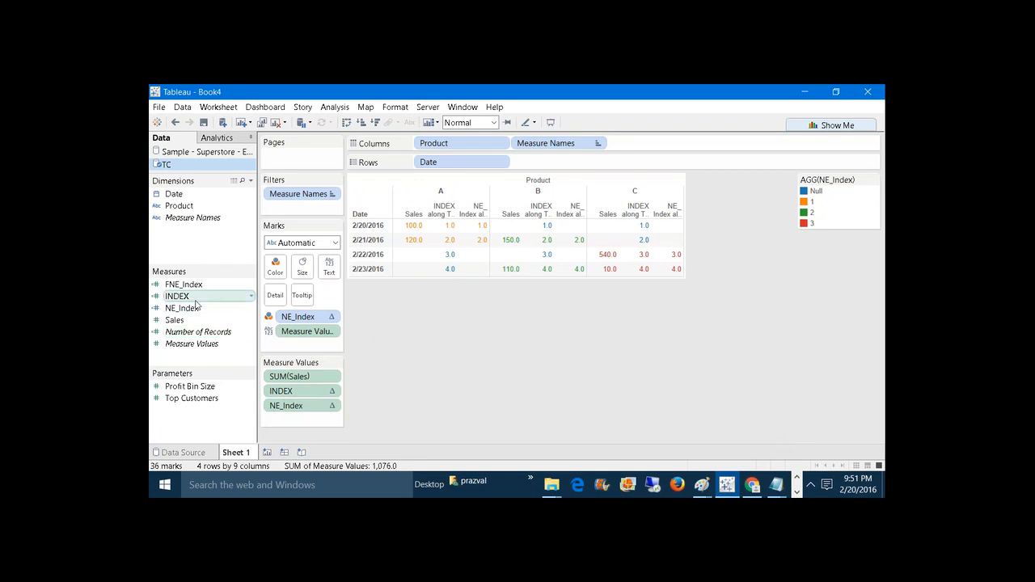
Add FNE_Index to the table's measure values after NE_Index and inspect the index values for products A, B and C
drag(186, 285, 296, 421)
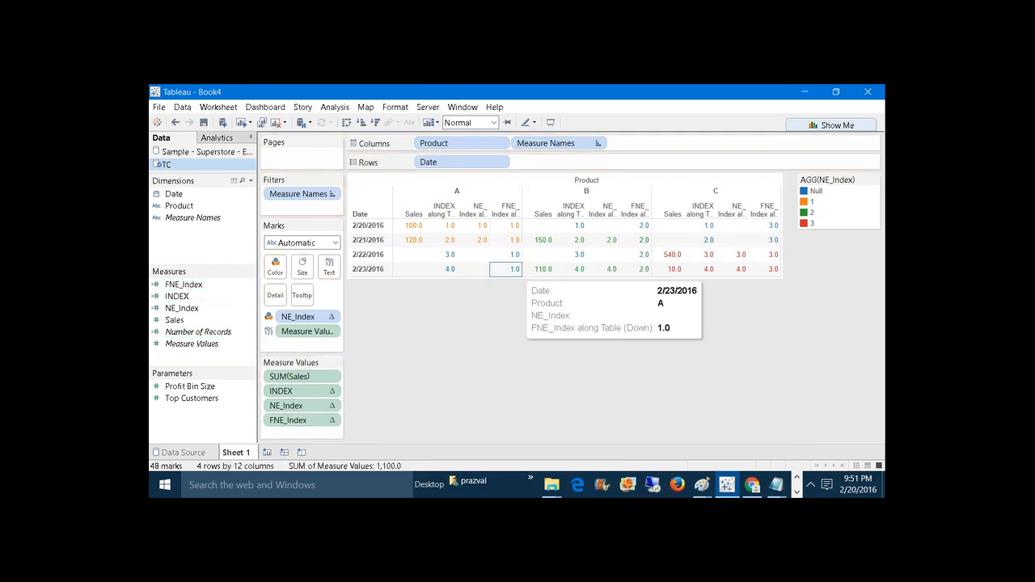
click(447, 225)
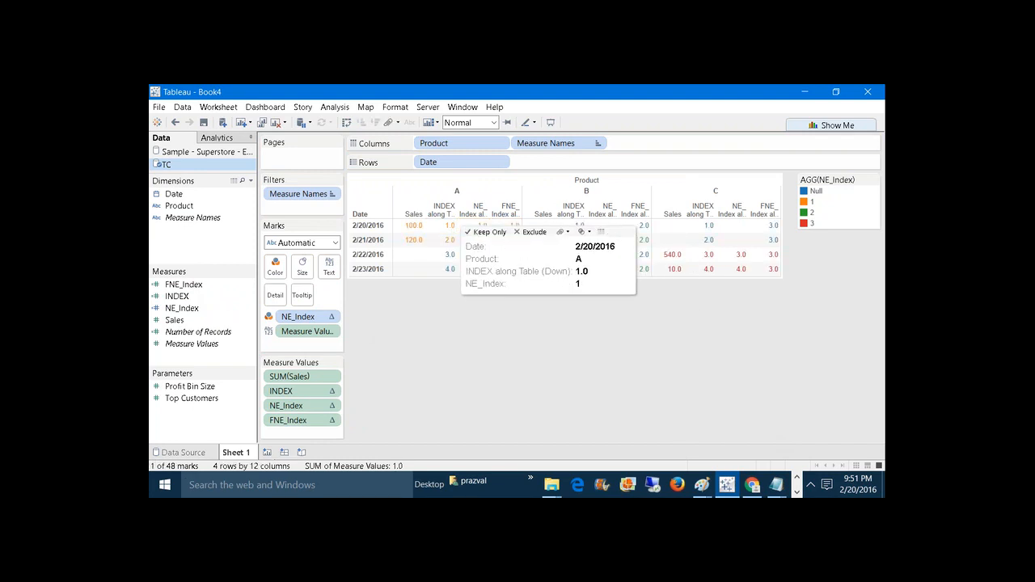
key(Escape)
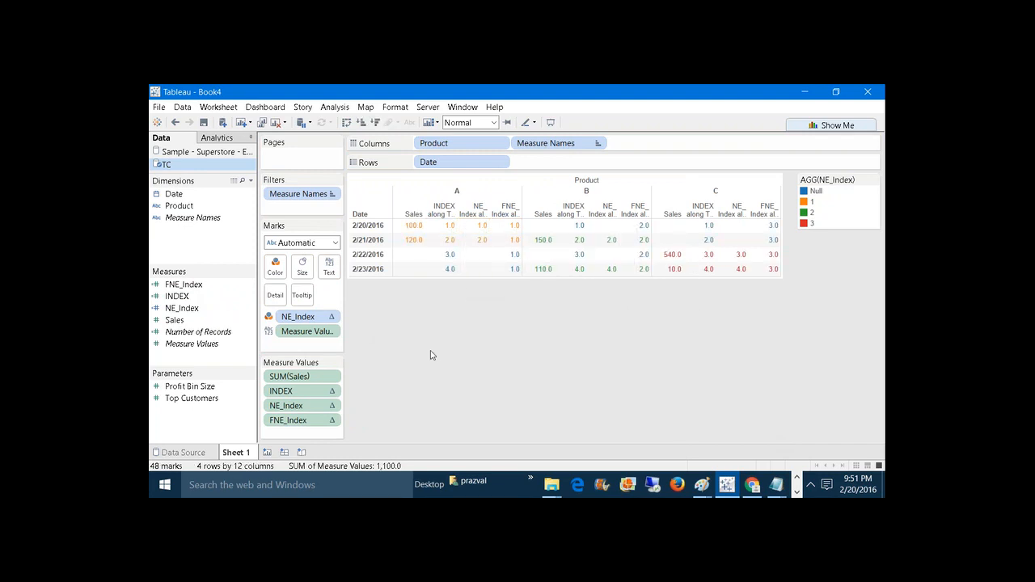
click(617, 241)
click(605, 306)
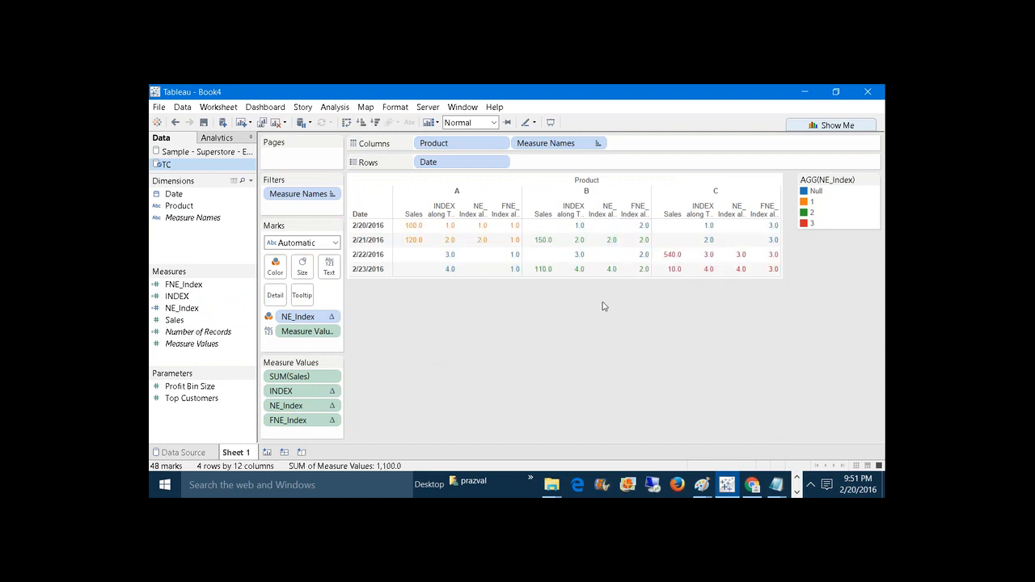
click(739, 255)
click(677, 326)
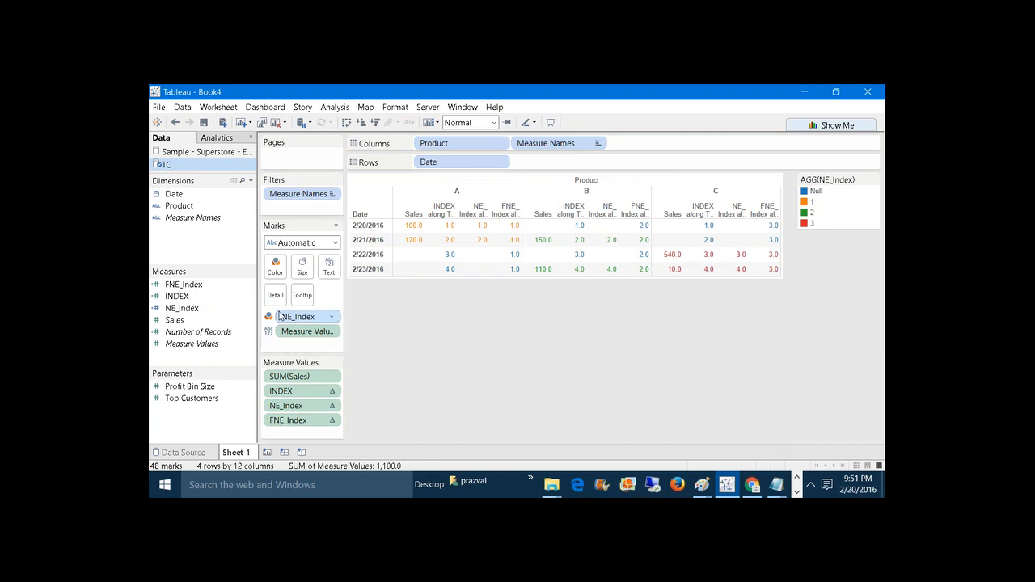
Duplicate the FNE_Index calculated field
click(203, 288)
right_click(203, 288)
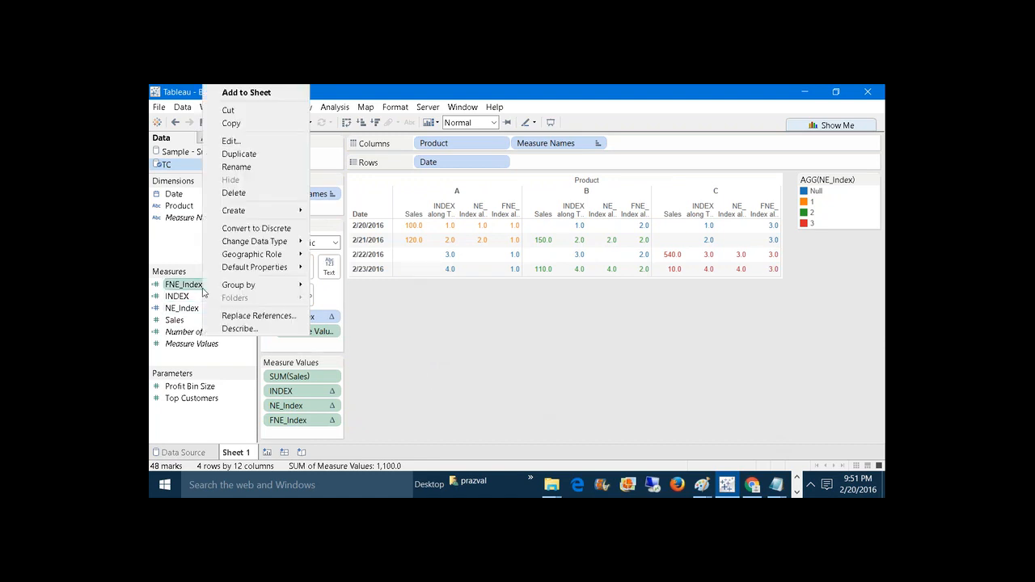
click(232, 141)
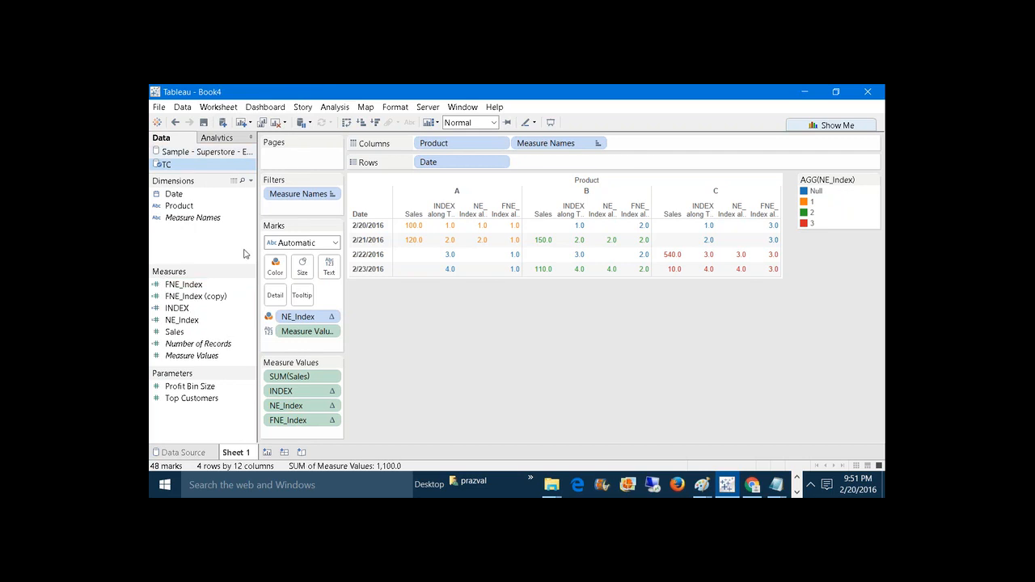
Rename the FNE_Index copy as LNE_Index, save it, and add it to the table's measure values after FNE_Index
right_click(205, 297)
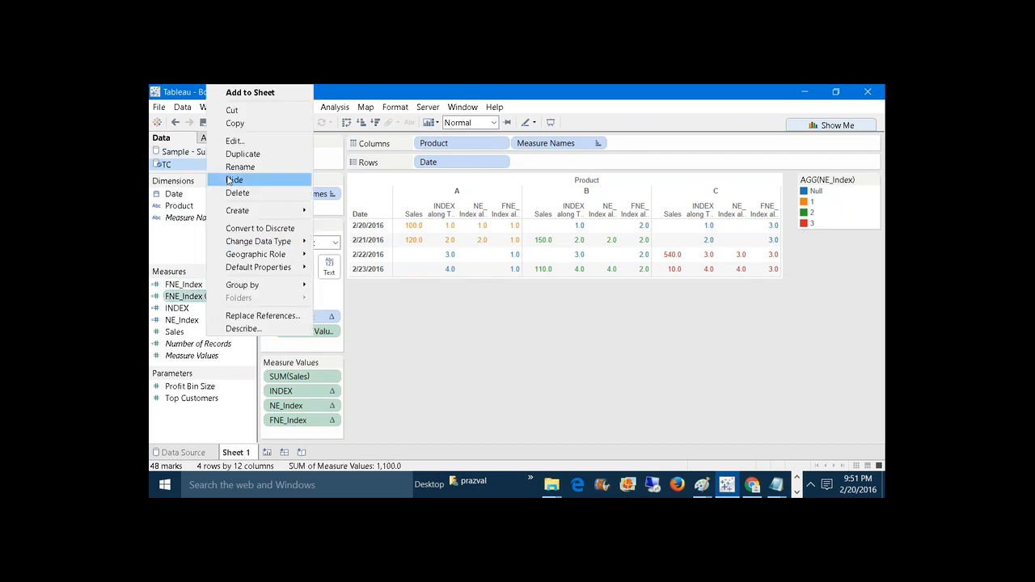
click(234, 142)
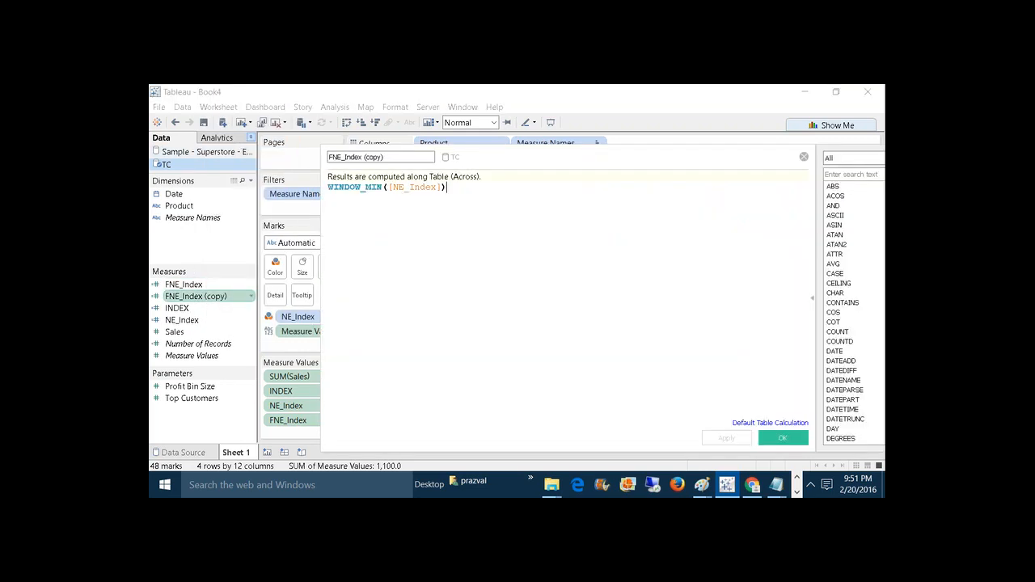
click(389, 157)
key(BackSpace)
key(BackSpace)
key(BackSpace)
key(BackSpace)
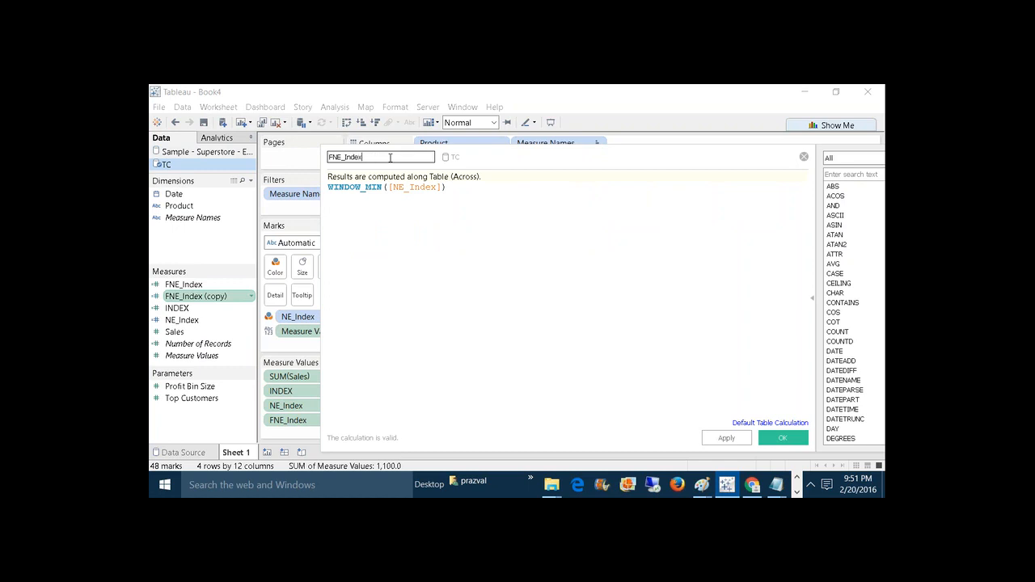
key(Delete)
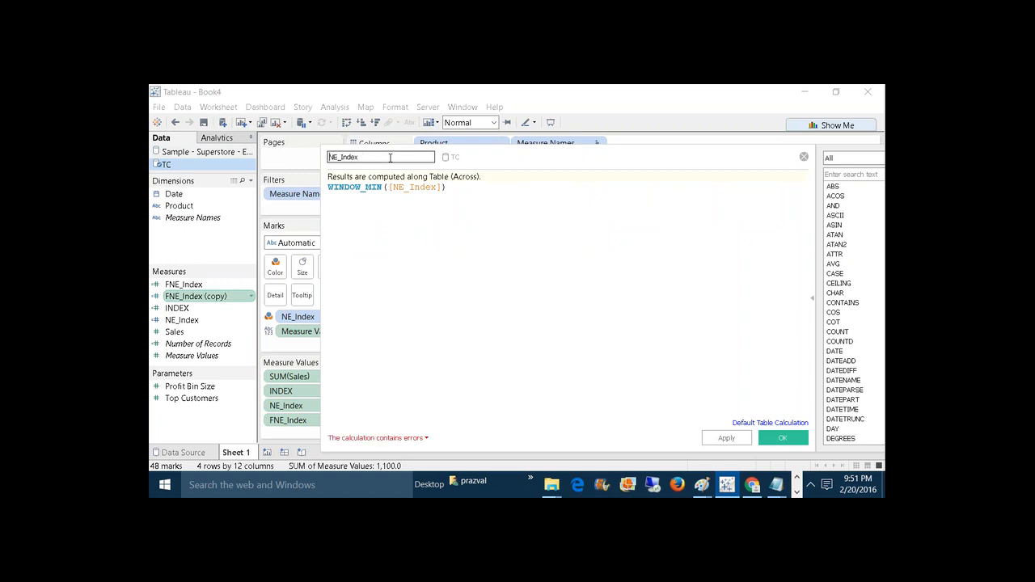
text(L)
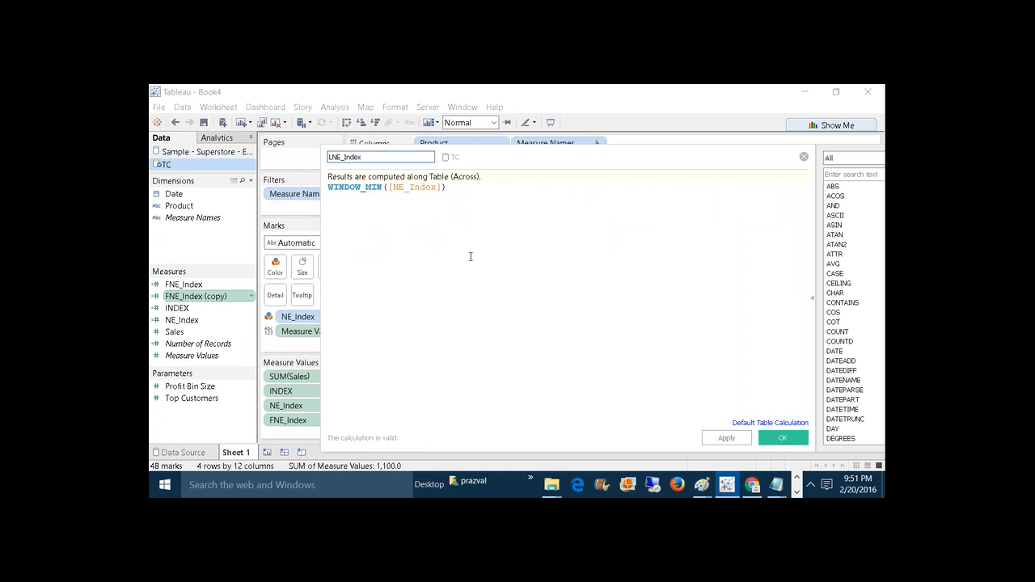
click(726, 437)
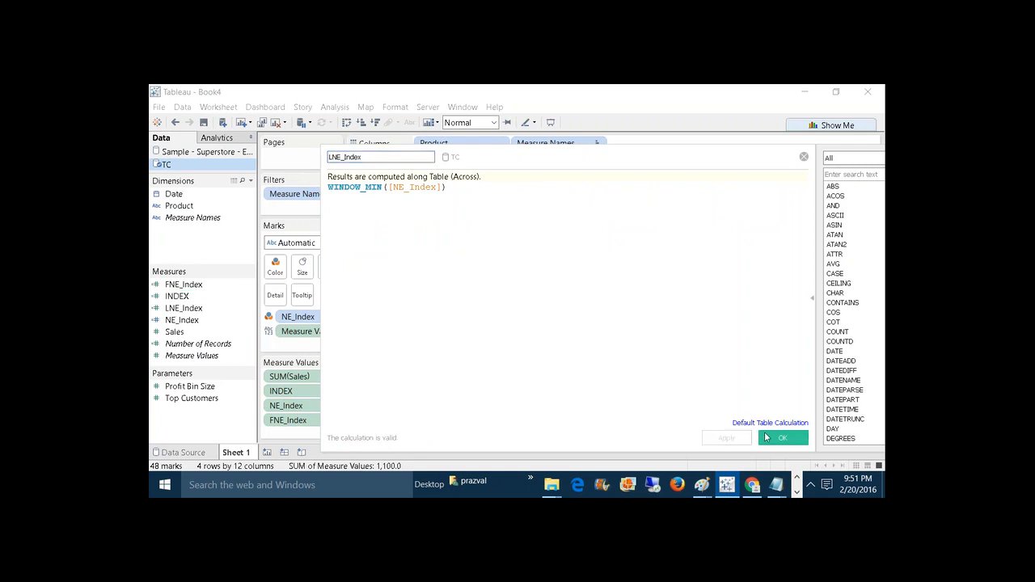
click(763, 435)
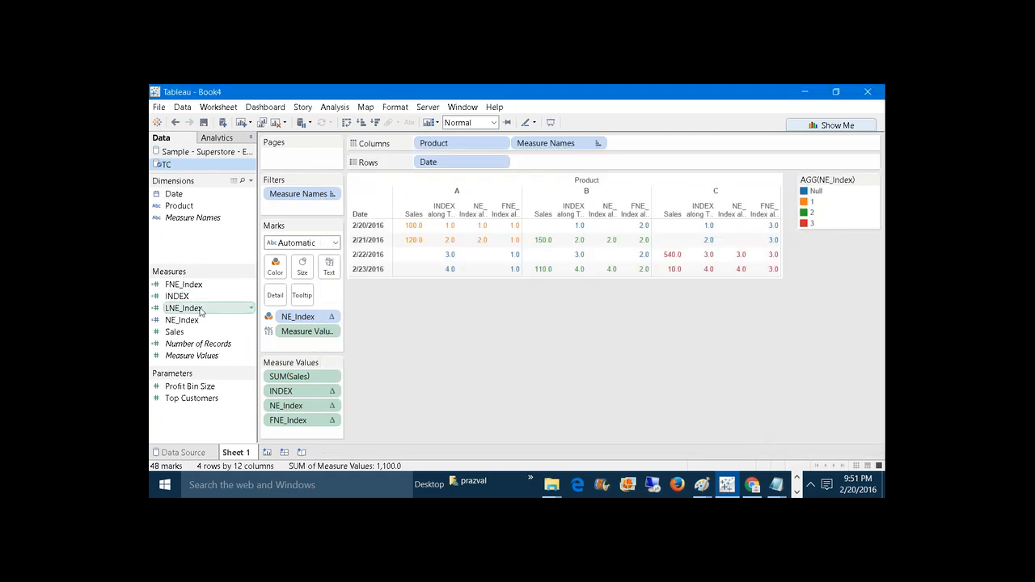
drag(202, 311, 295, 431)
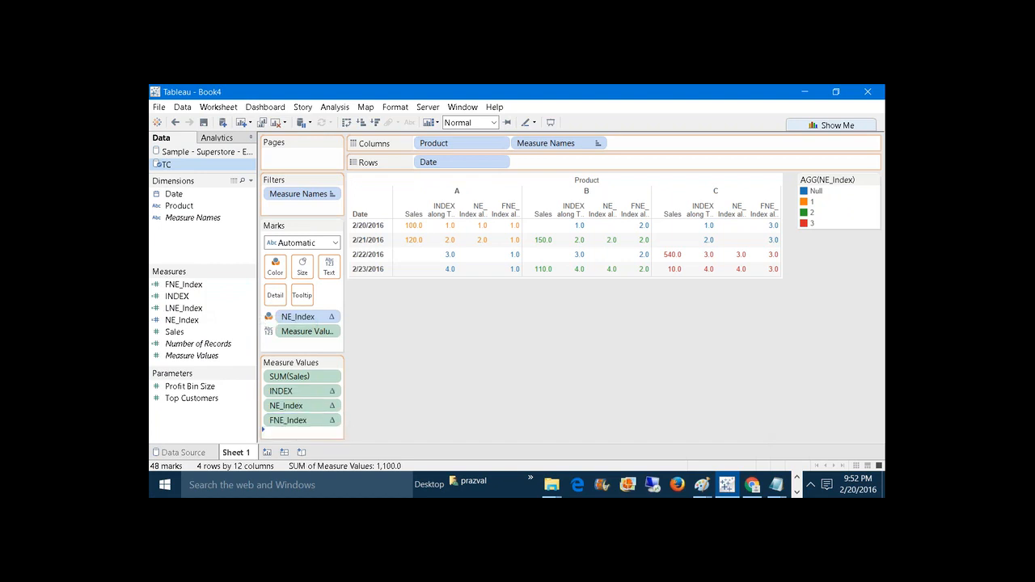
Change the LNE_Index formula to WINDOW_MAX([NE_Index]), save it, and inspect its values across the products in the table
click(190, 312)
right_click(190, 313)
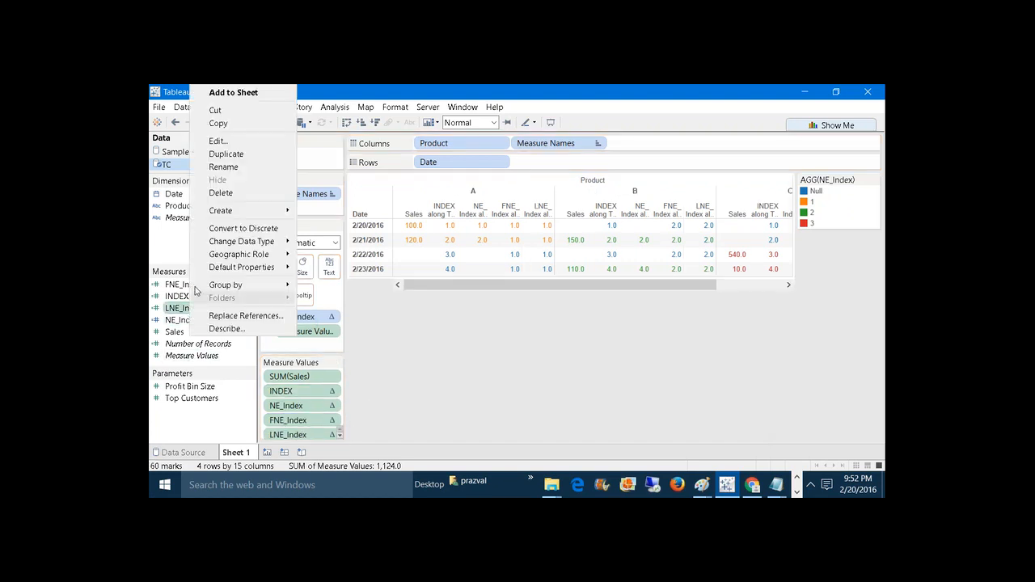
click(217, 142)
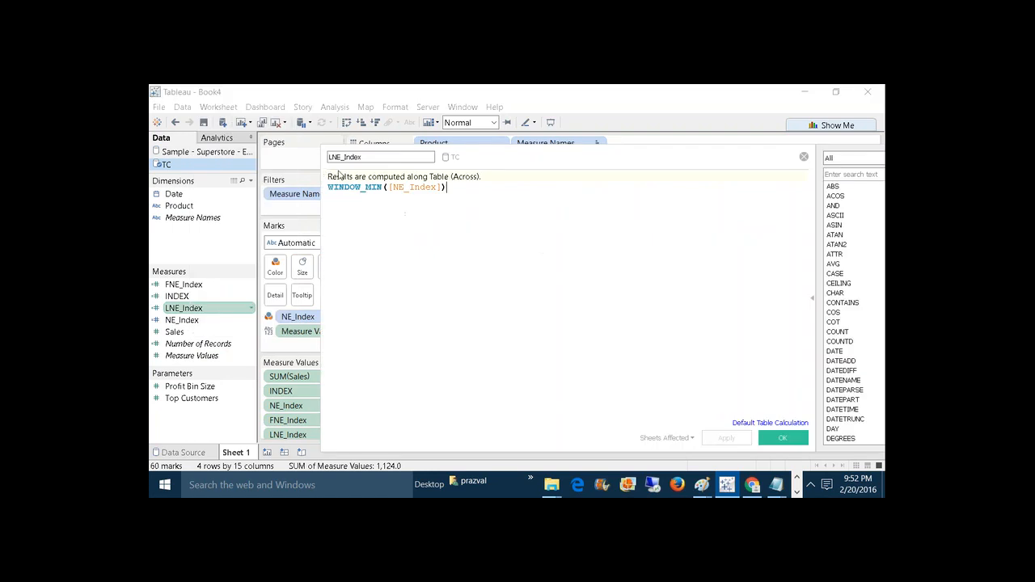
click(383, 187)
key(BackSpace)
key(BackSpace)
text(AX)
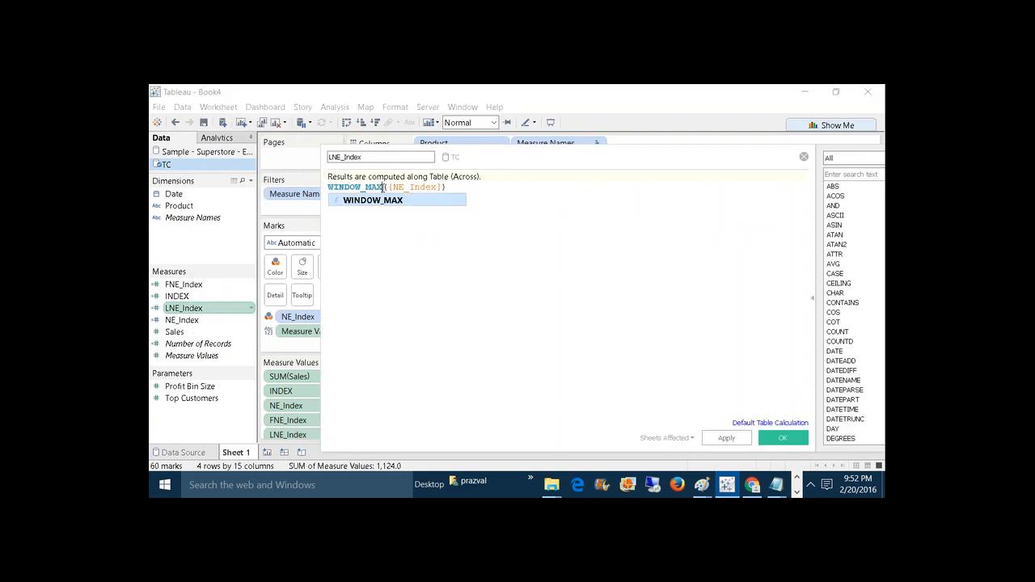
click(382, 186)
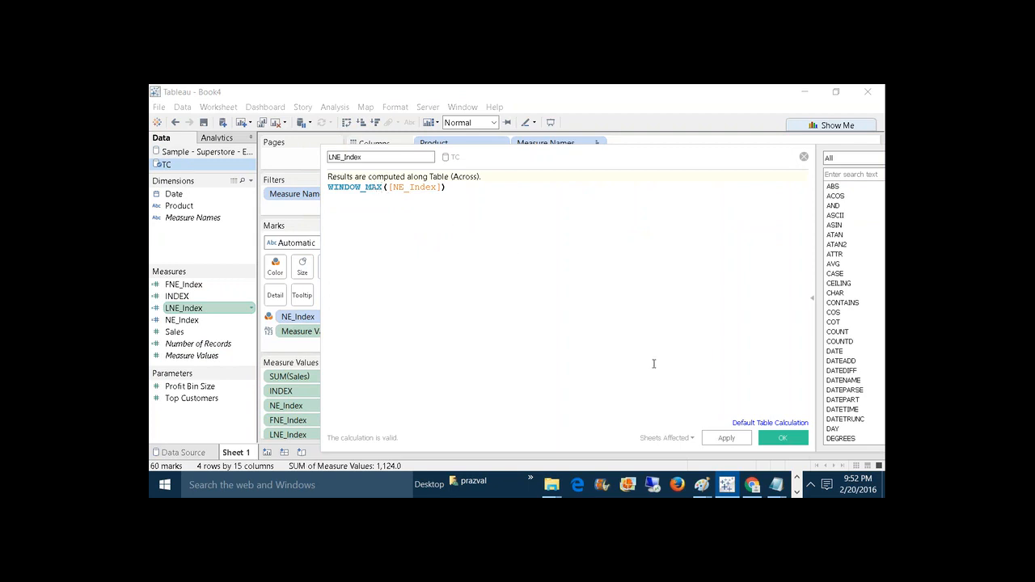
click(726, 438)
click(770, 441)
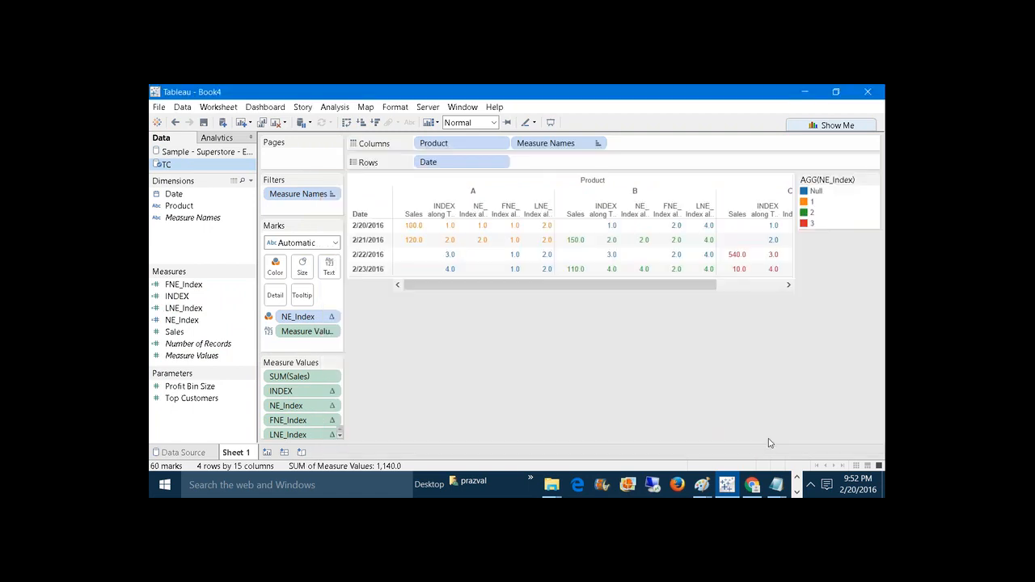
mouse_move(547, 257)
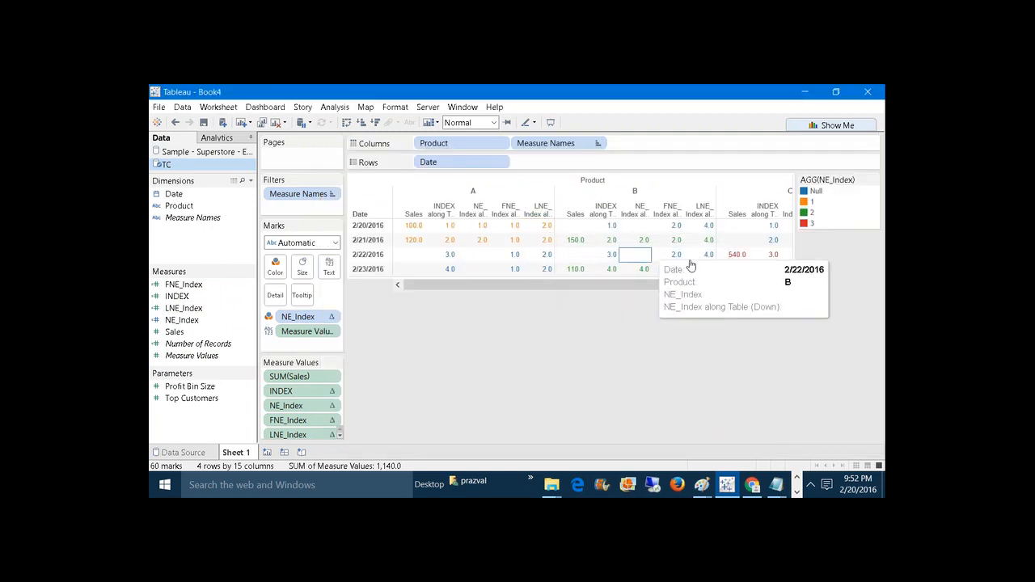
drag(684, 284, 761, 282)
mouse_move(782, 254)
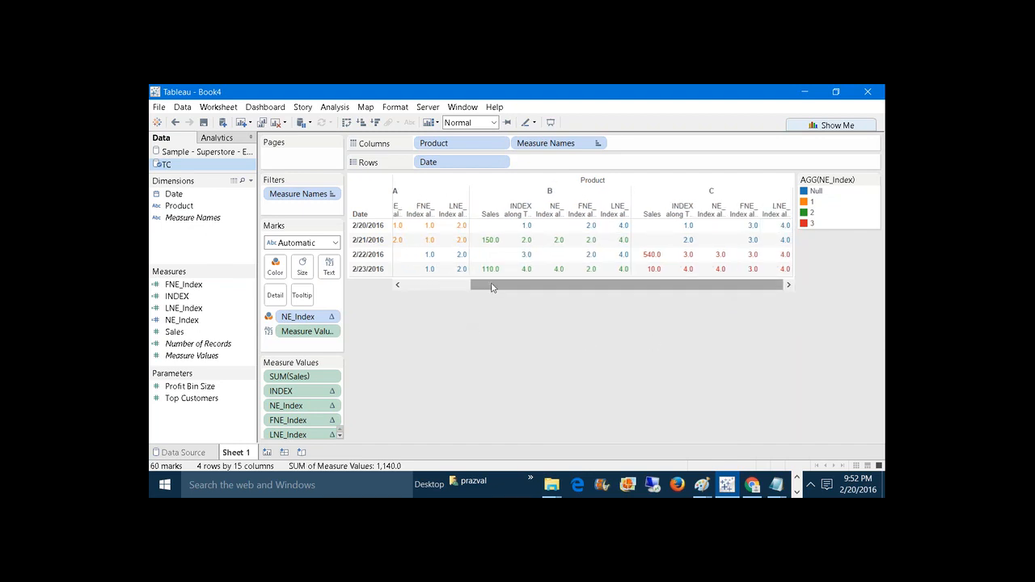
Examine the INDEX, NE_Index, FNE_Index and LNE_Index values for product A in the table
drag(492, 287, 424, 288)
mouse_move(429, 273)
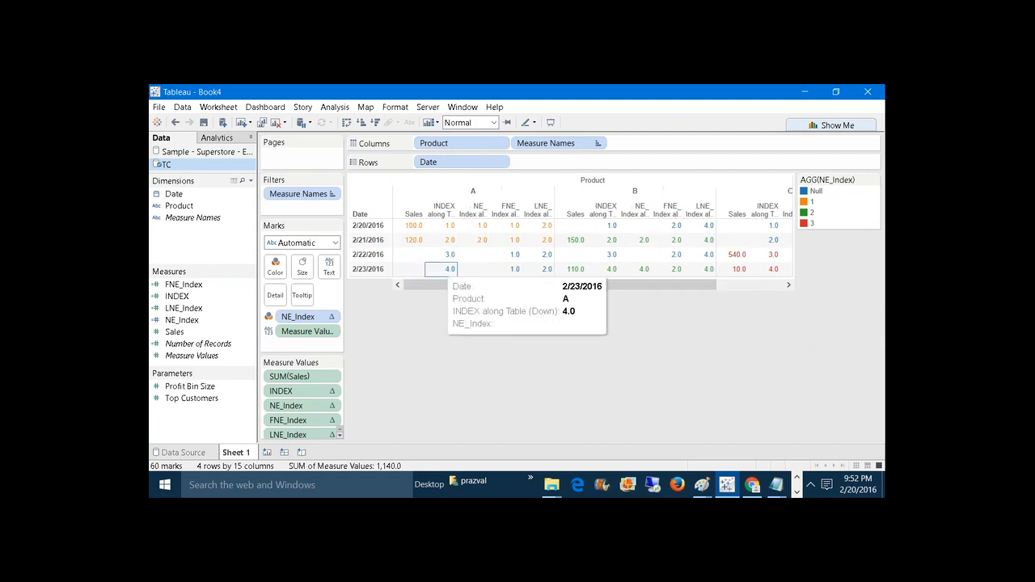
mouse_move(471, 245)
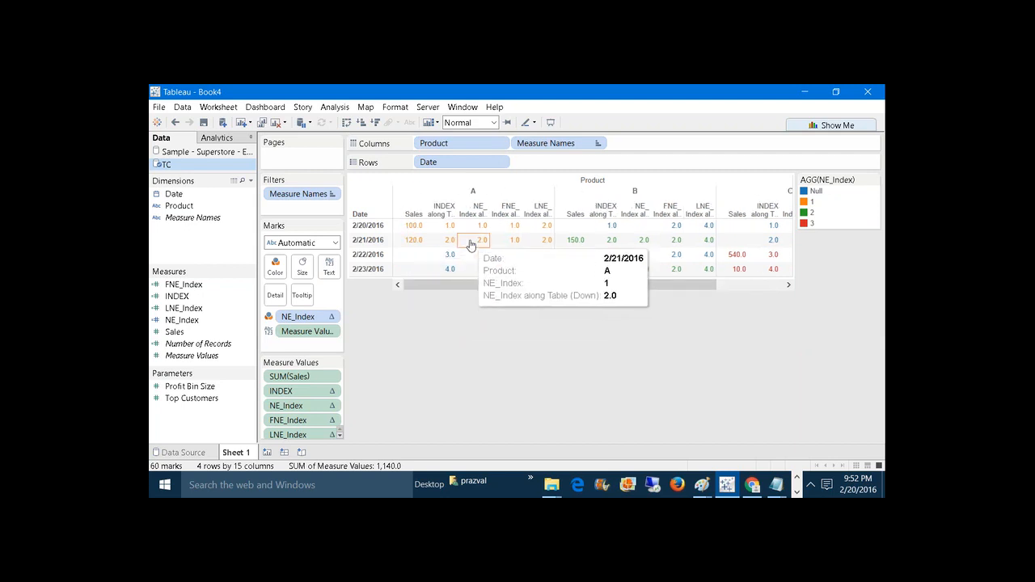
mouse_move(514, 242)
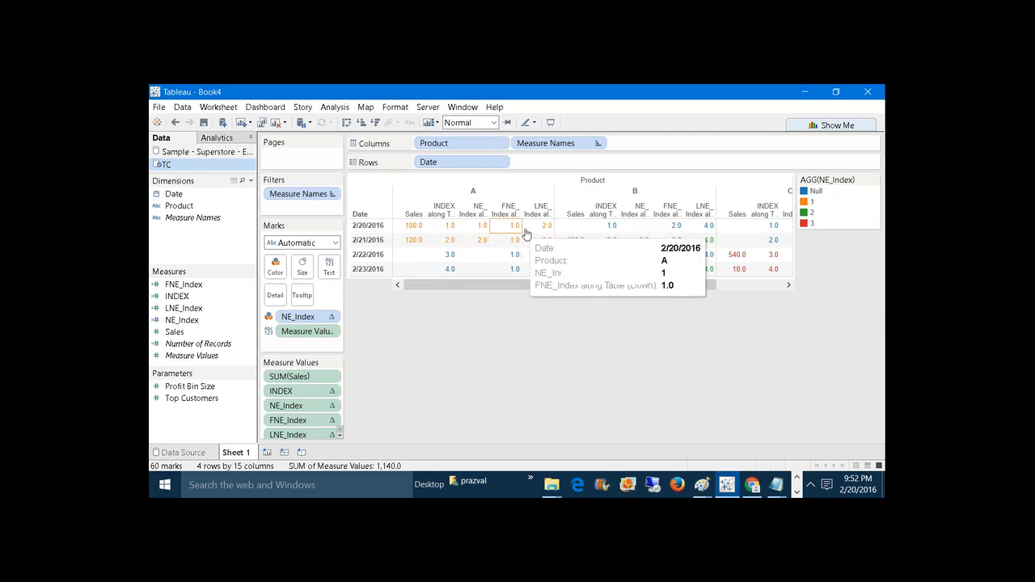
mouse_move(546, 235)
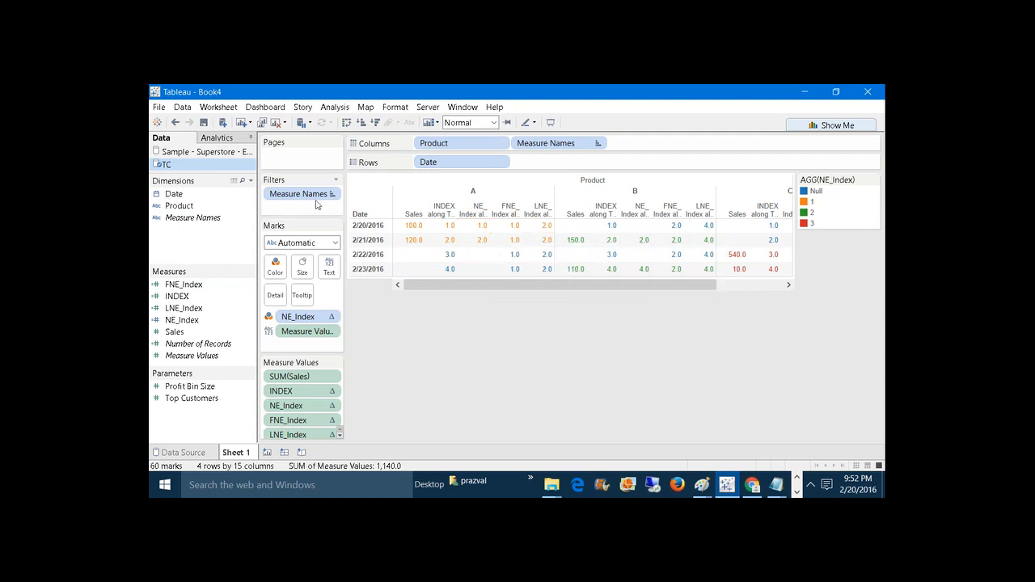
Create a calculated field named FNE_Value and place its editor below the table so the index values stay in view
click(251, 181)
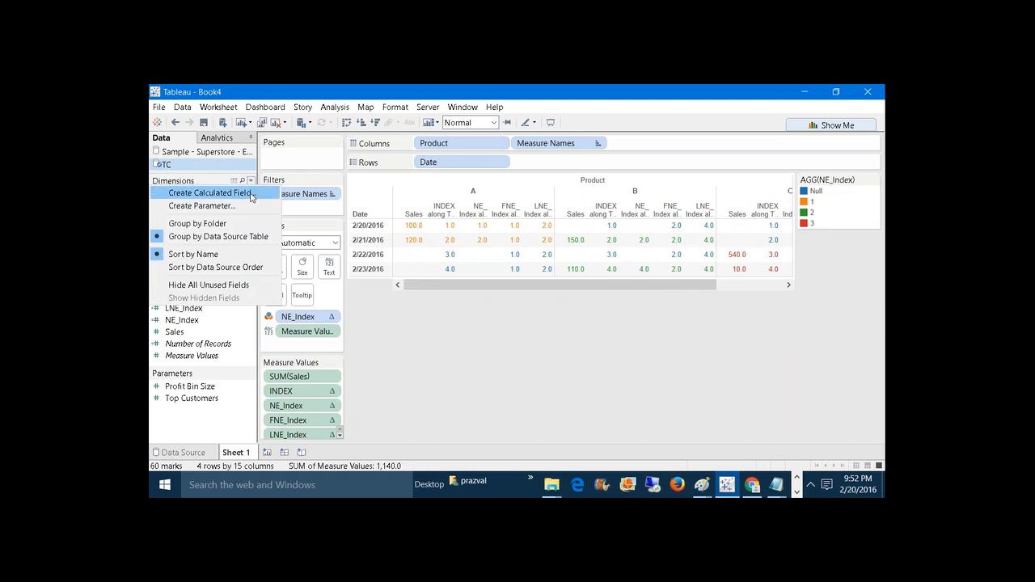
click(251, 194)
text(FNE_Value)
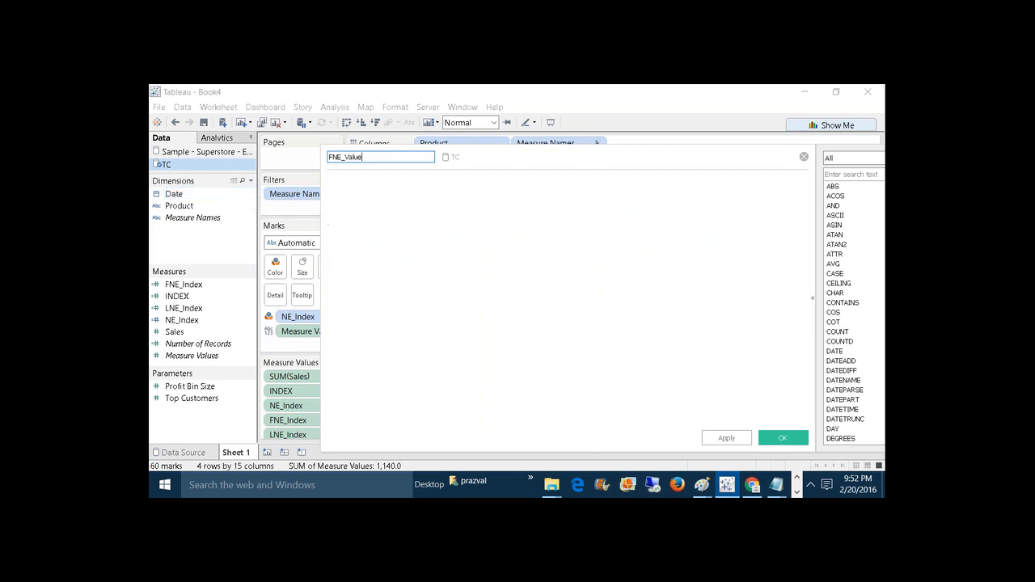
drag(533, 160, 561, 302)
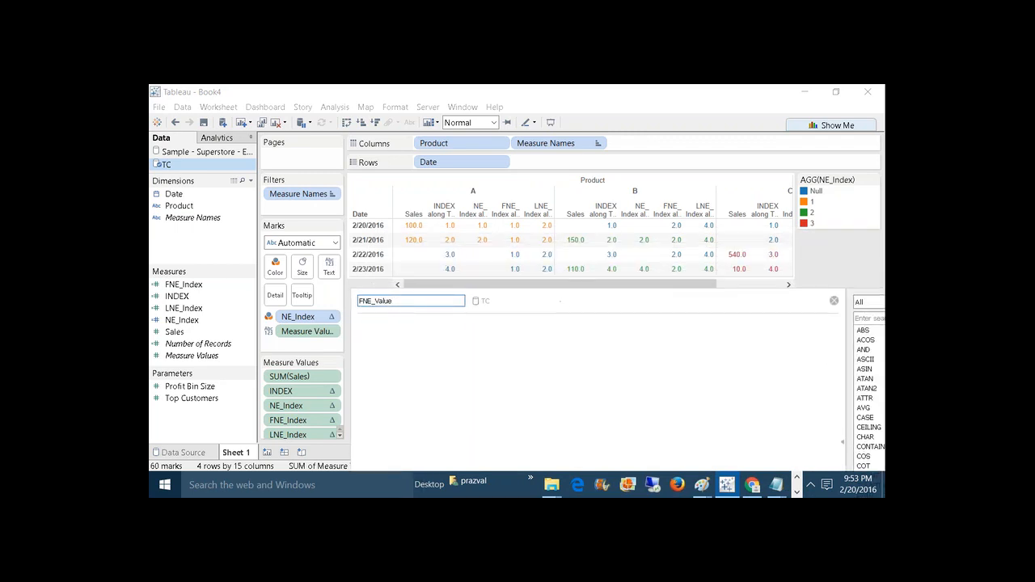
Enter the FNE_Value formula LOOKUP(SUM([Sales]),[FNE_Index]-[INDEX])
text(LOOK)
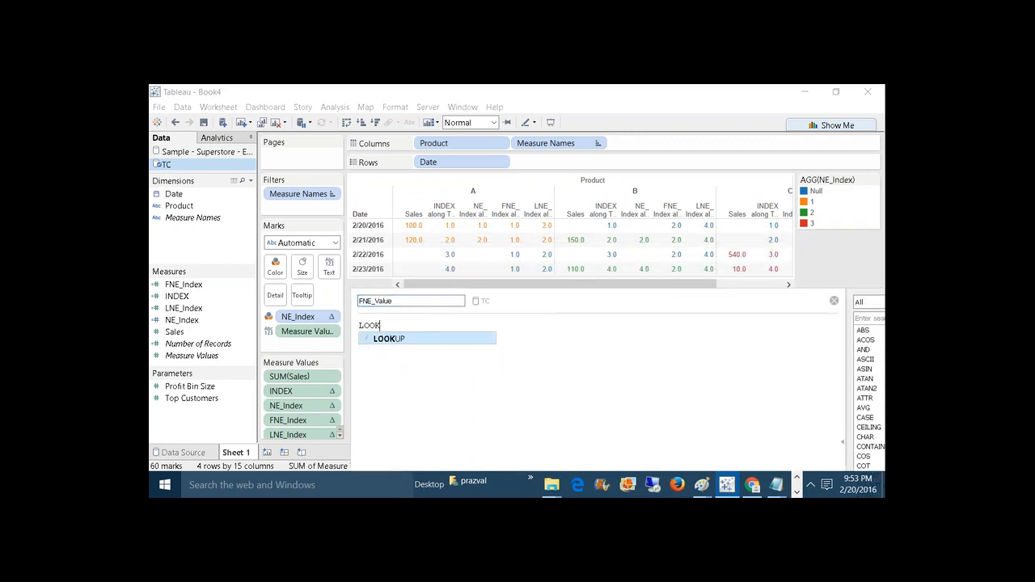
text(UP ()
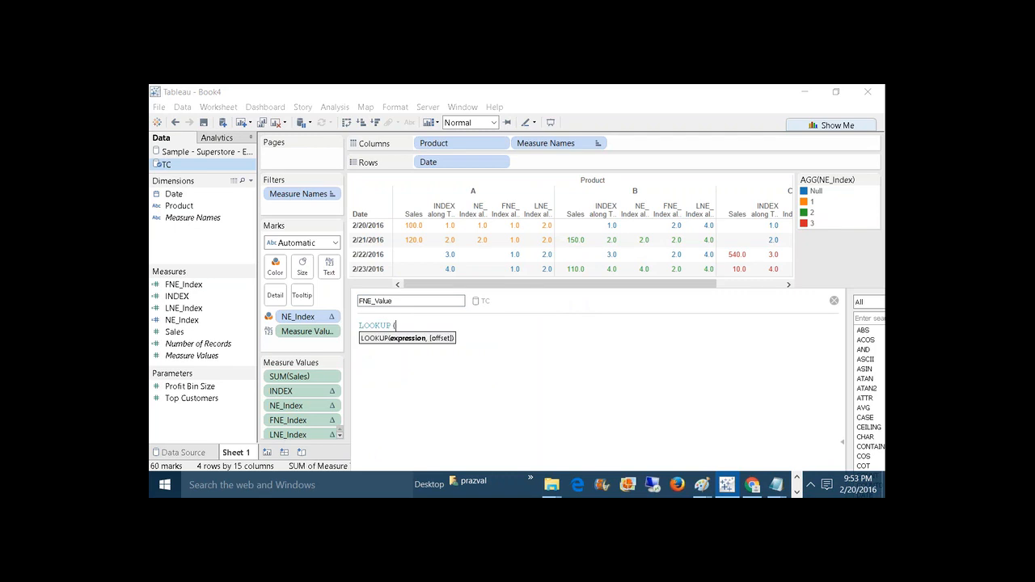
text(SU)
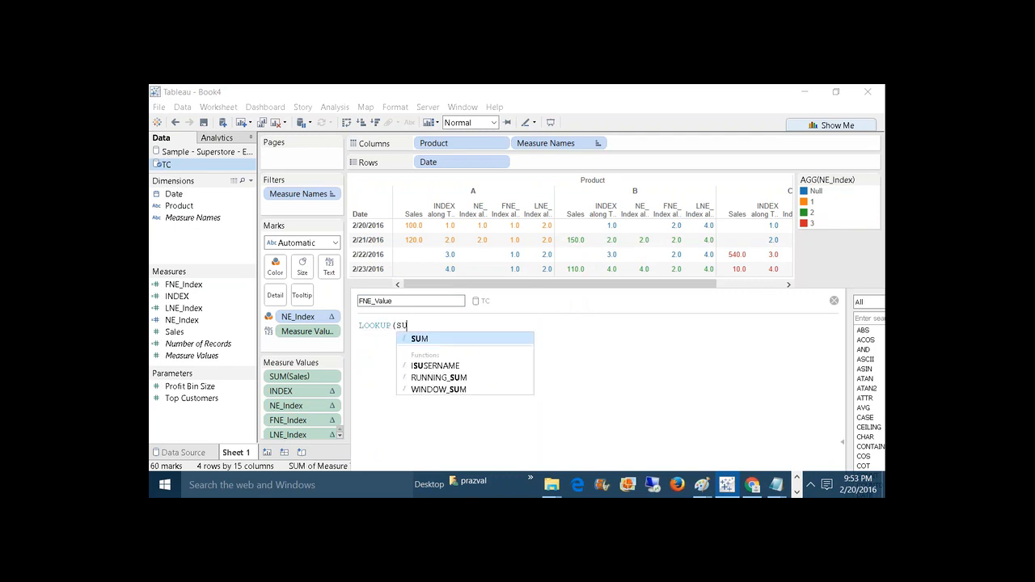
text(M(S)
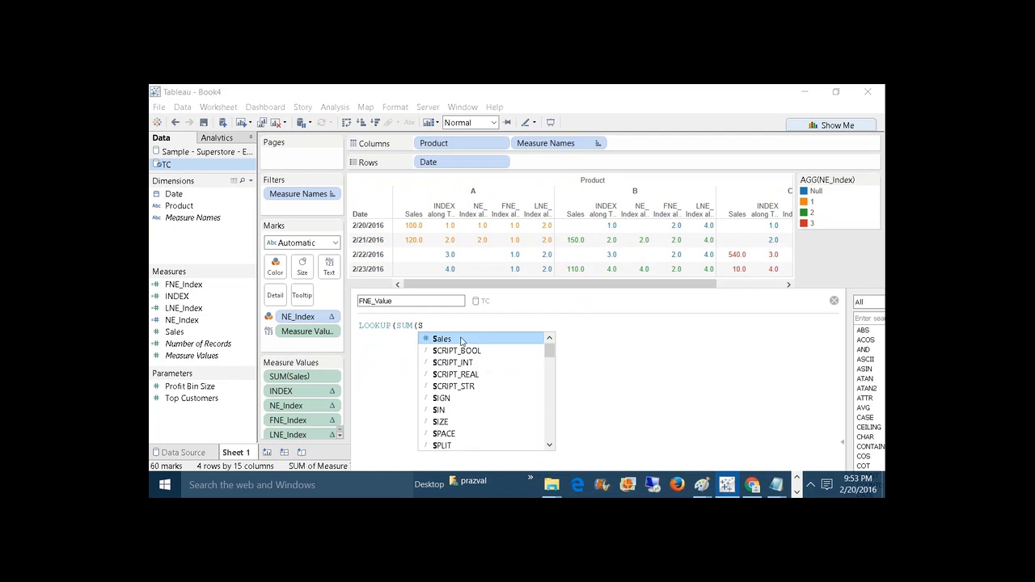
double_click(462, 341)
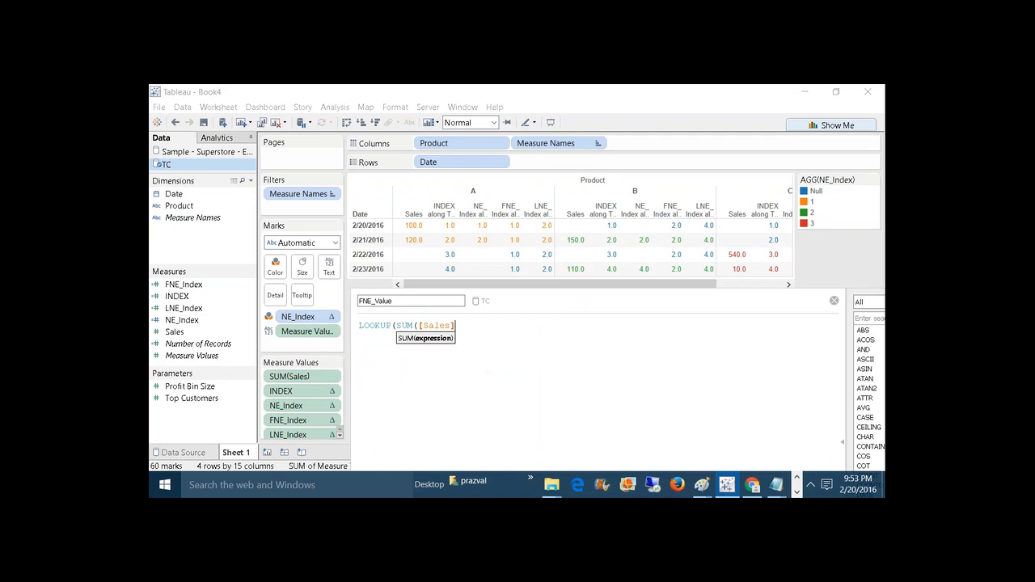
text(),)
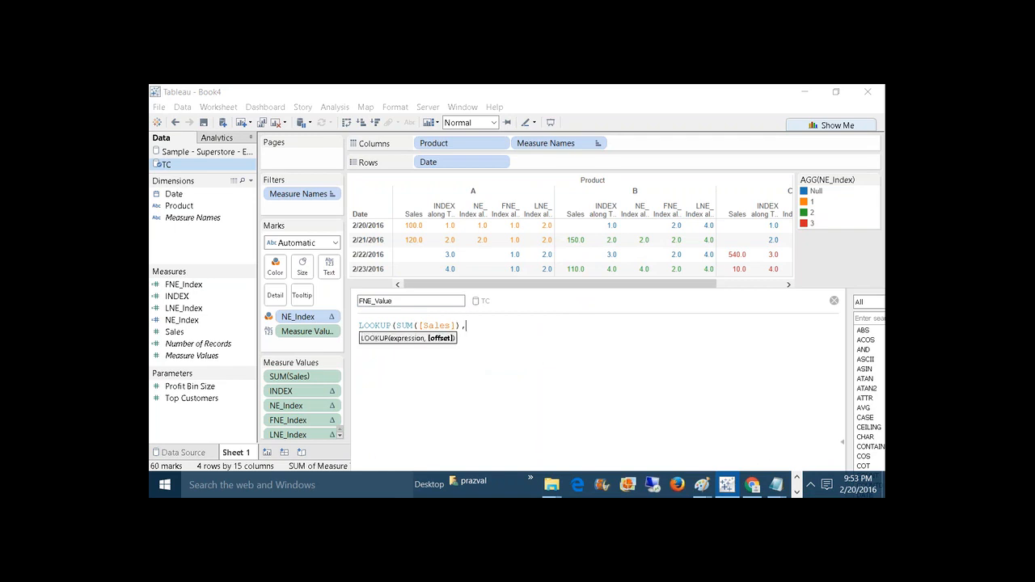
text([FNE)
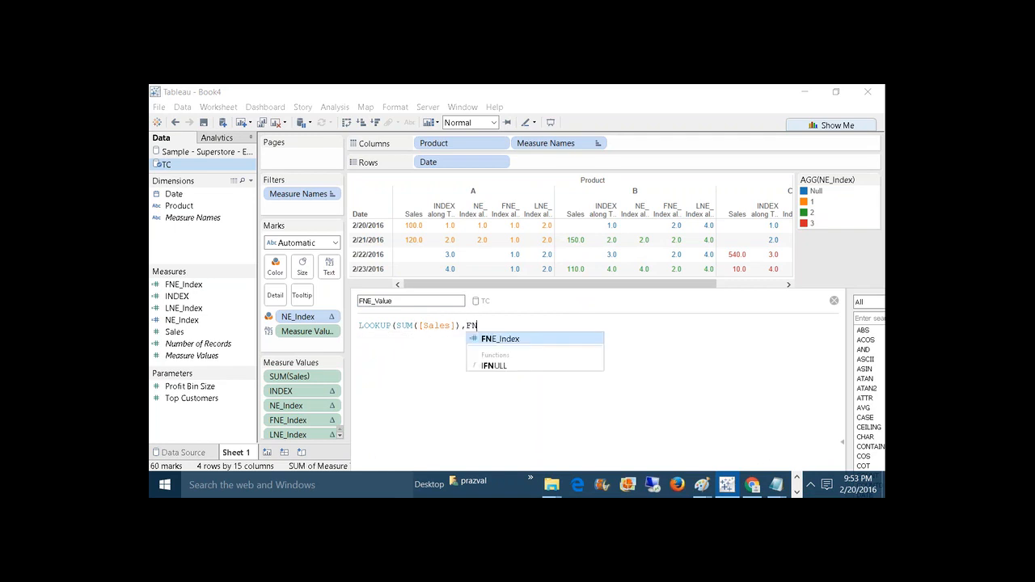
key(Return)
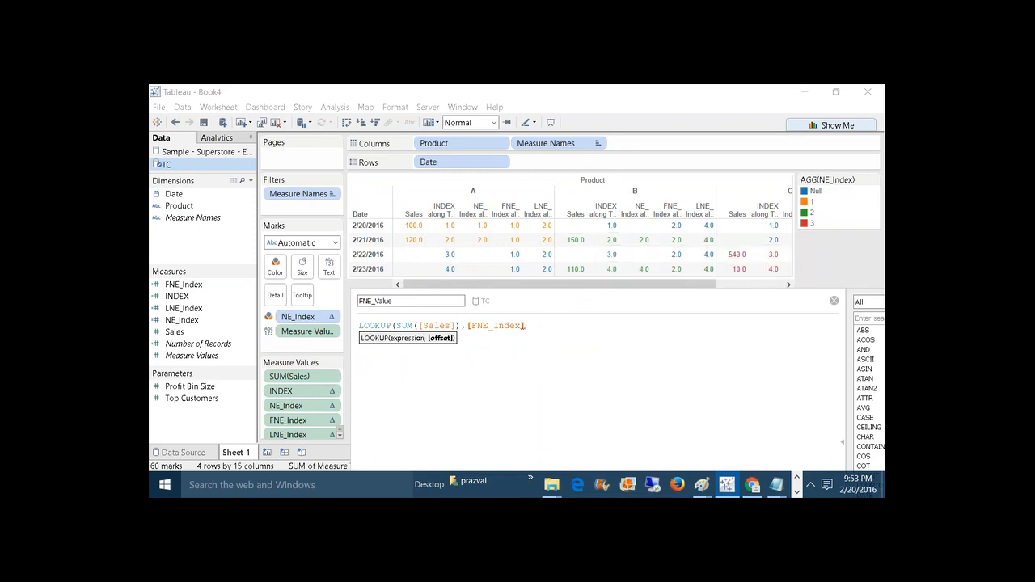
text(-INDE)
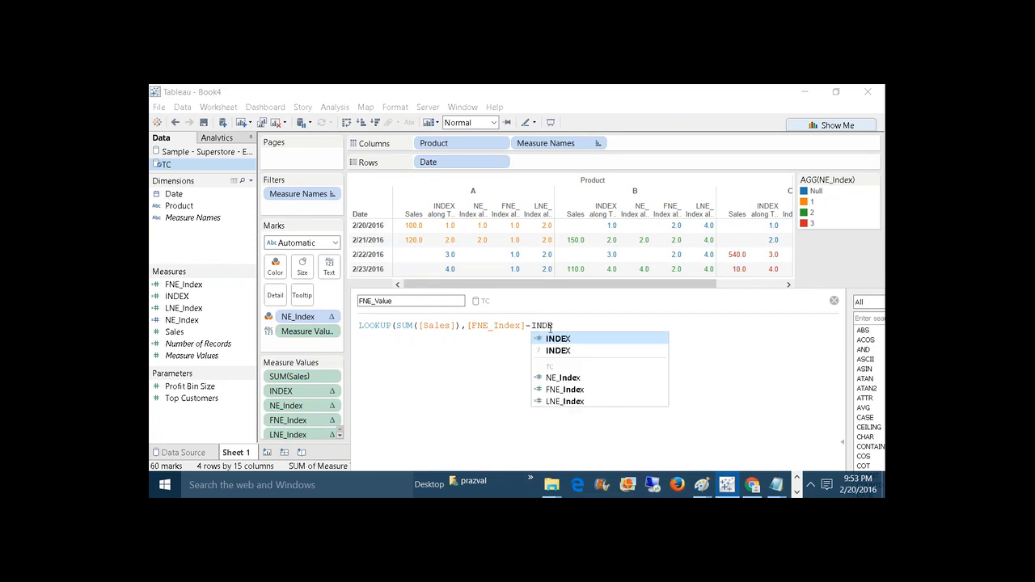
key(Return)
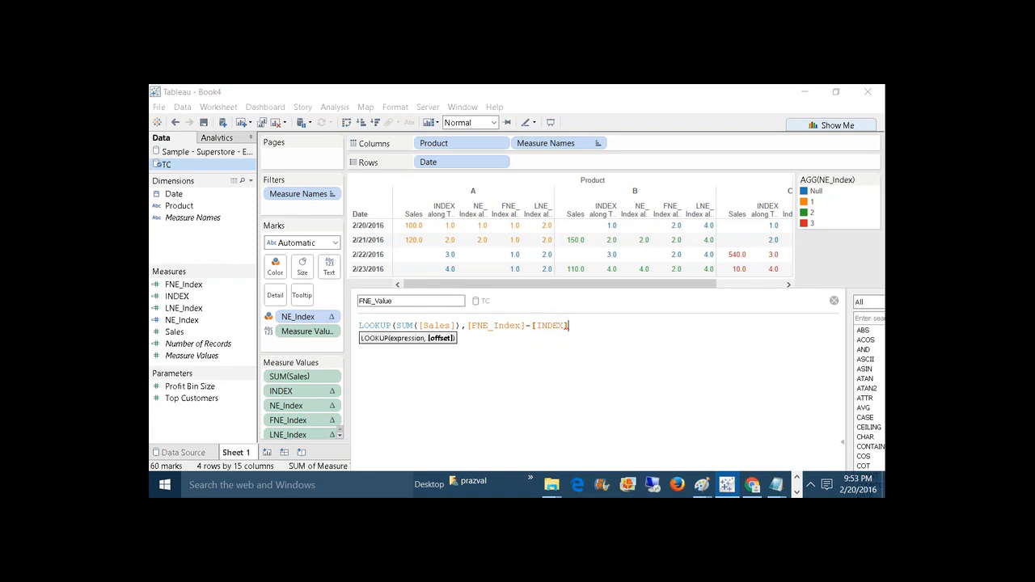
text())
Review the SUM([Sales]) and [FNE_Index] arguments of the FNE_Value formula alongside the table
drag(550, 302, 496, 174)
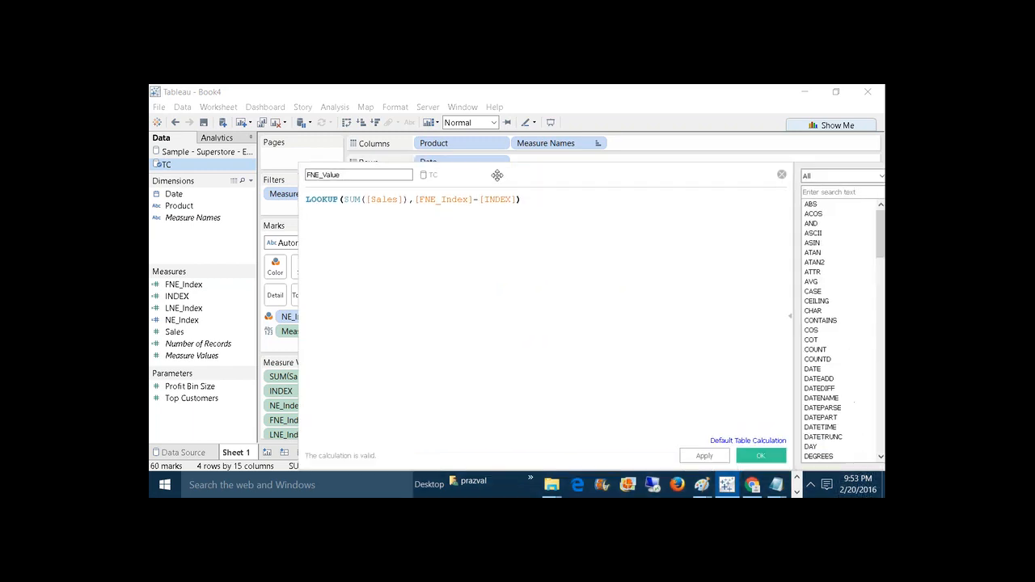
click(343, 199)
drag(343, 199, 461, 199)
click(416, 199)
drag(496, 169, 542, 283)
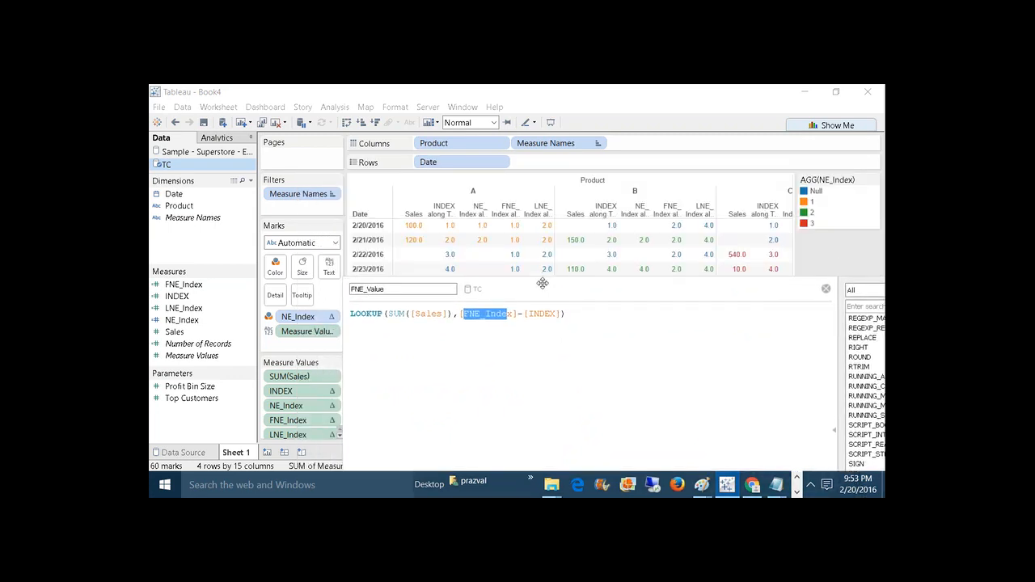
Add the example line LOOKUP(100,0) below the FNE_Value formula to illustrate the offset for product A's first row
key(End)
key(Return)
text(LOO)
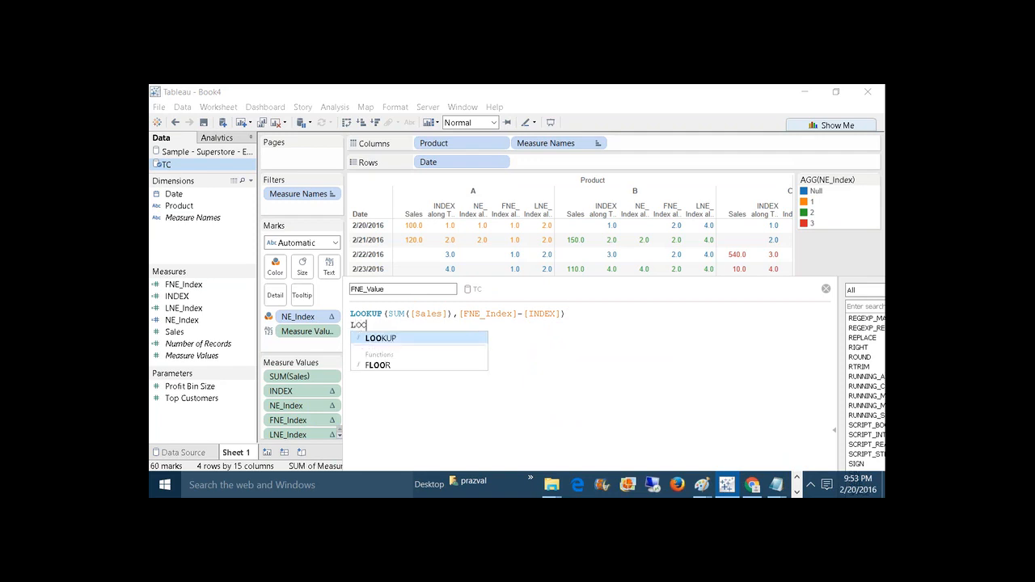
text(KUP)
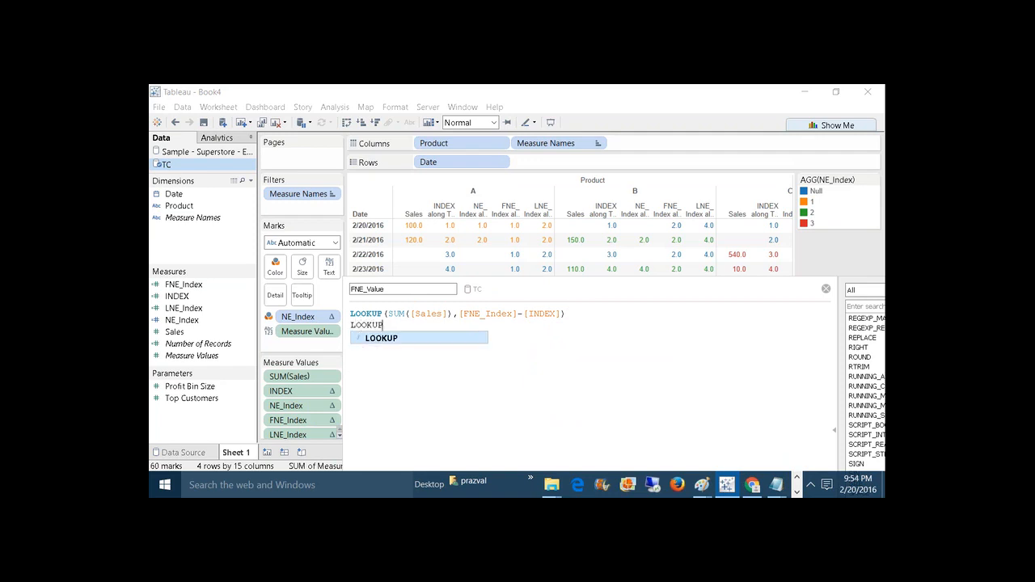
text((100,)
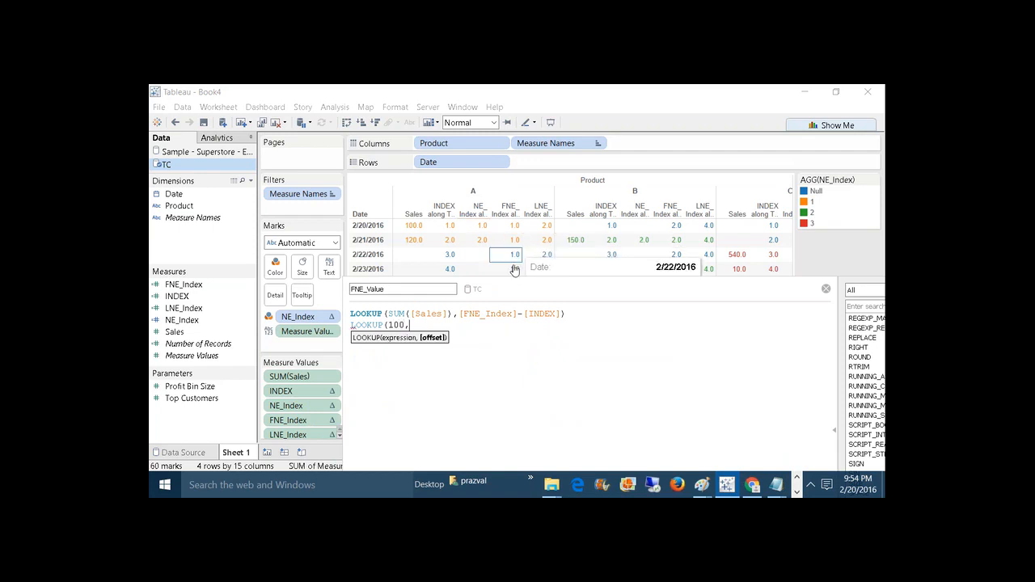
text(1)
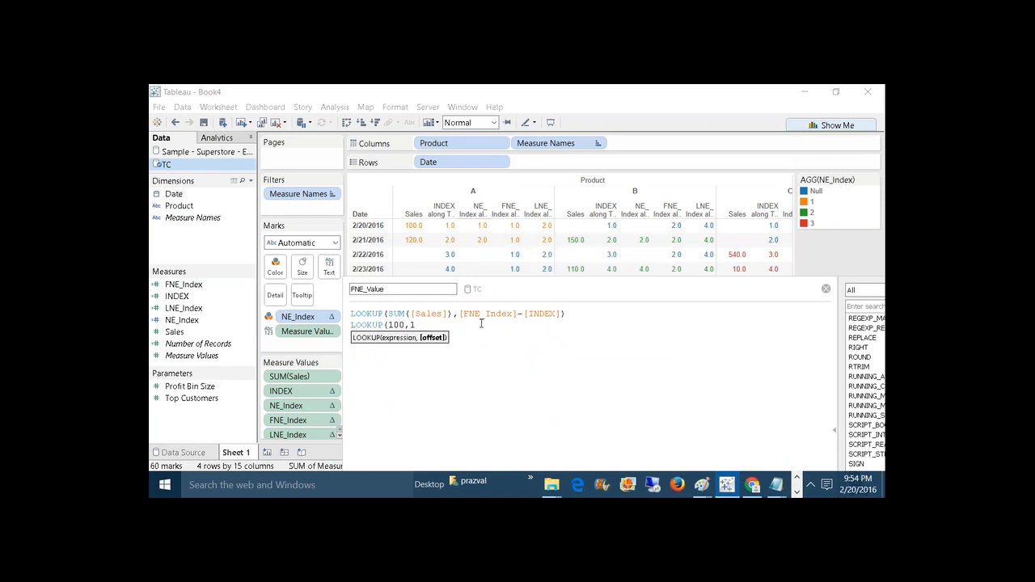
text(-)
text(1)
key(BackSpace)
key(BackSpace)
text(0))
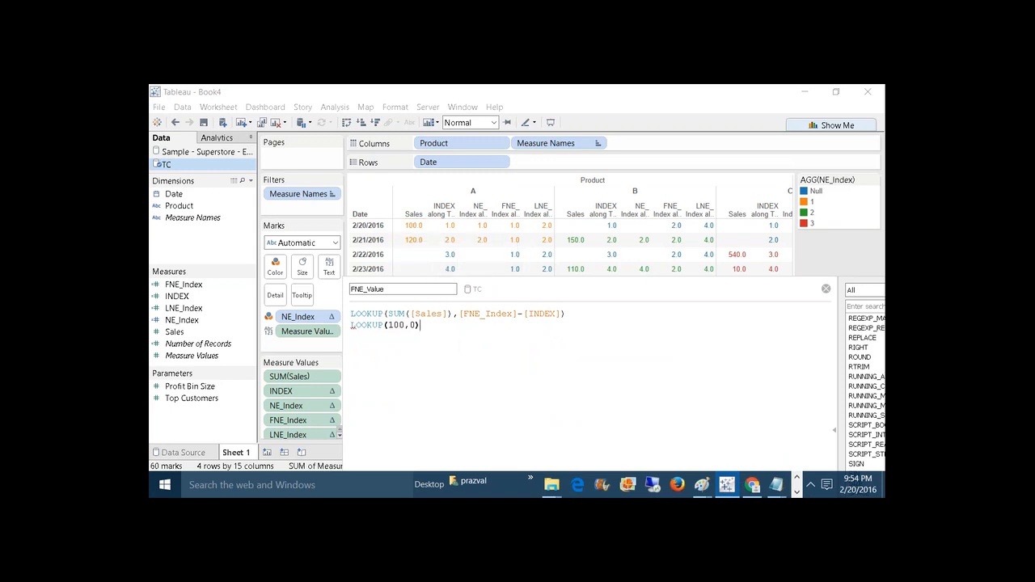
Change the example line to LOOKUP(120,-1) to illustrate product A's second row, comparing it with the table
click(398, 325)
key(BackSpace)
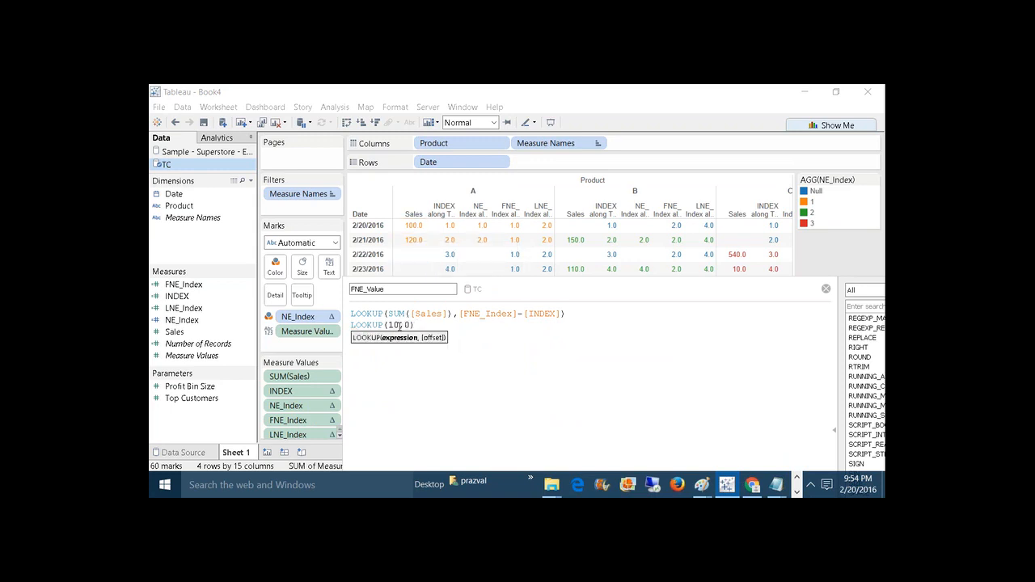
text(2)
click(473, 271)
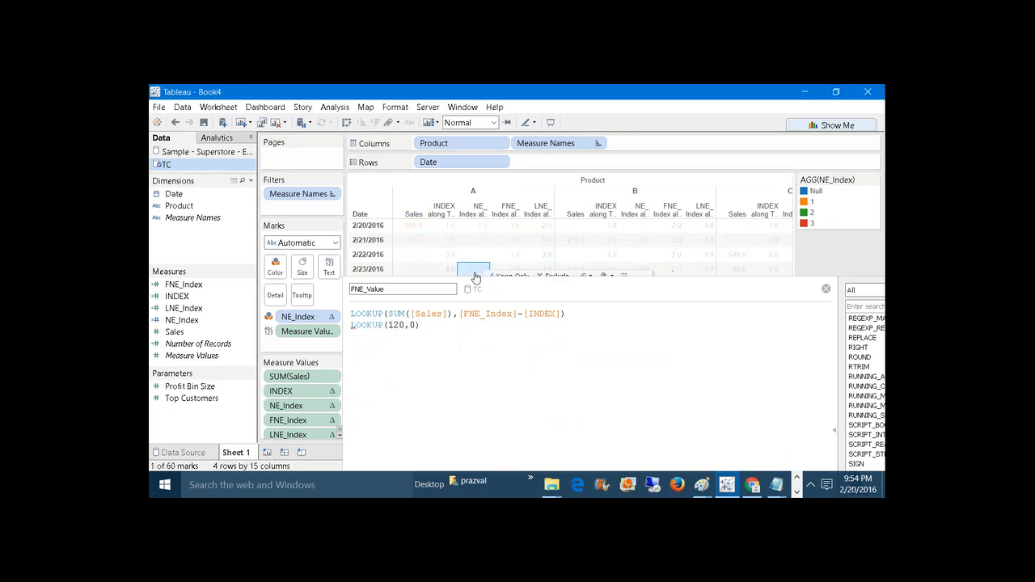
click(423, 325)
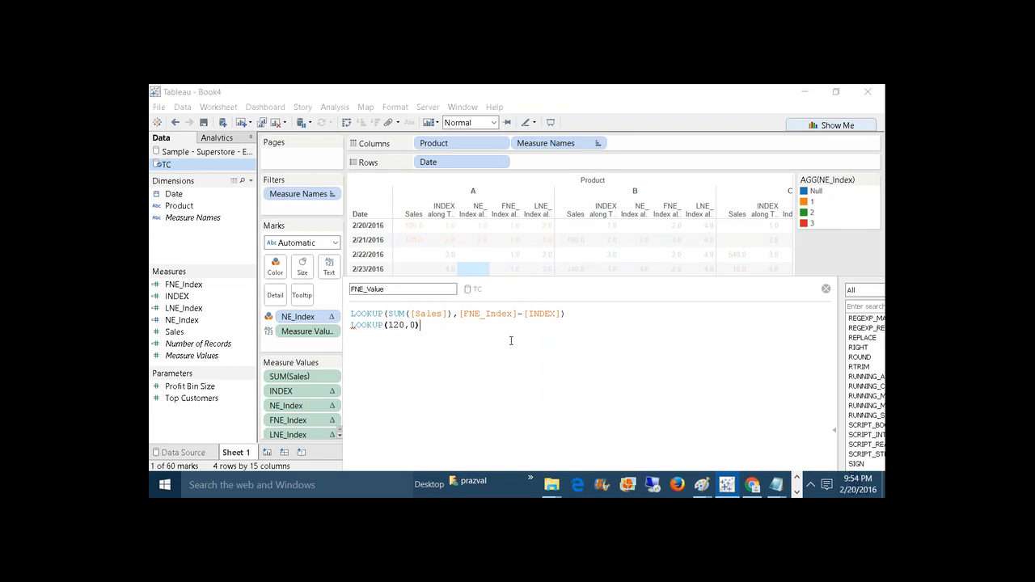
key(Left)
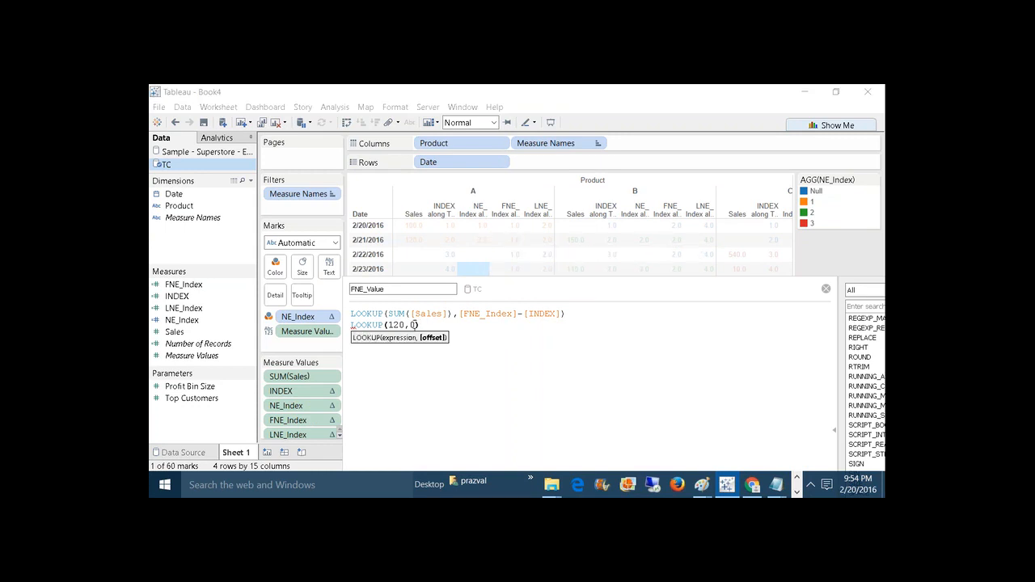
key(BackSpace)
text(1)
text(-2)
key(BackSpace)
key(BackSpace)
key(BackSpace)
text(-1)
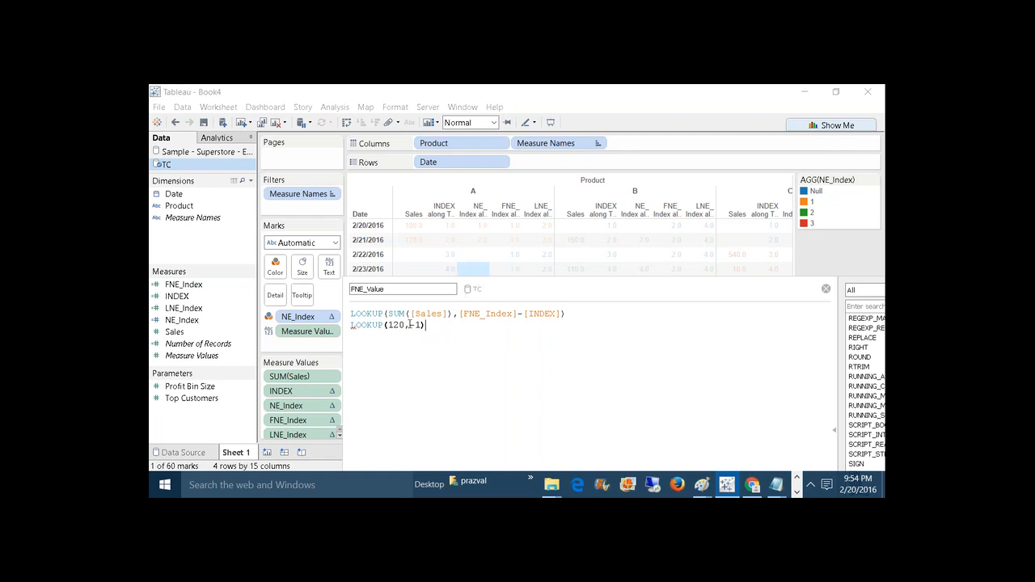
mouse_move(419, 234)
click(422, 324)
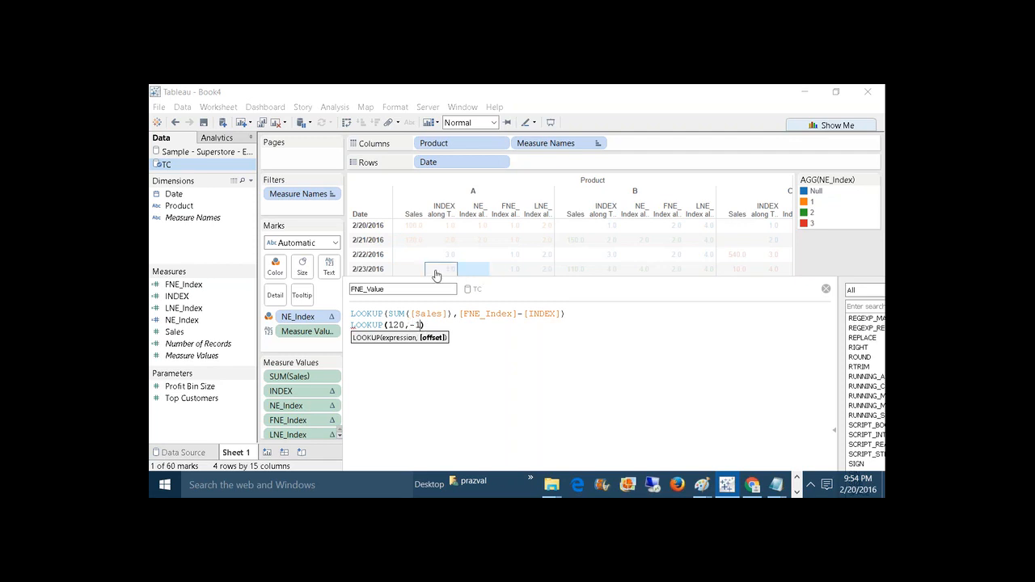
Change the example line to LOOKUP(NULL,-2) to illustrate product A's third row
double_click(401, 325)
key(BackSpace)
text(NULL)
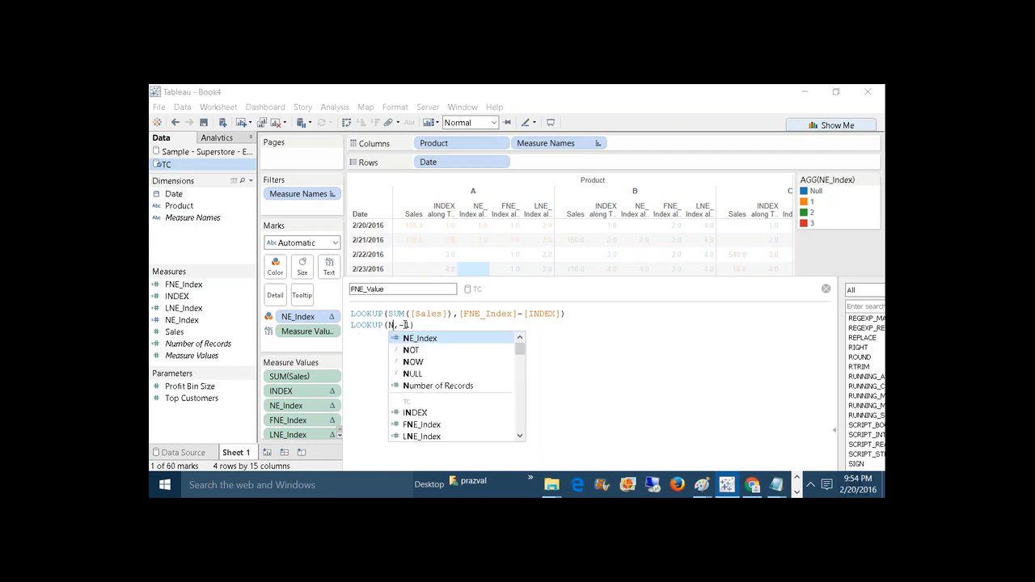
click(426, 325)
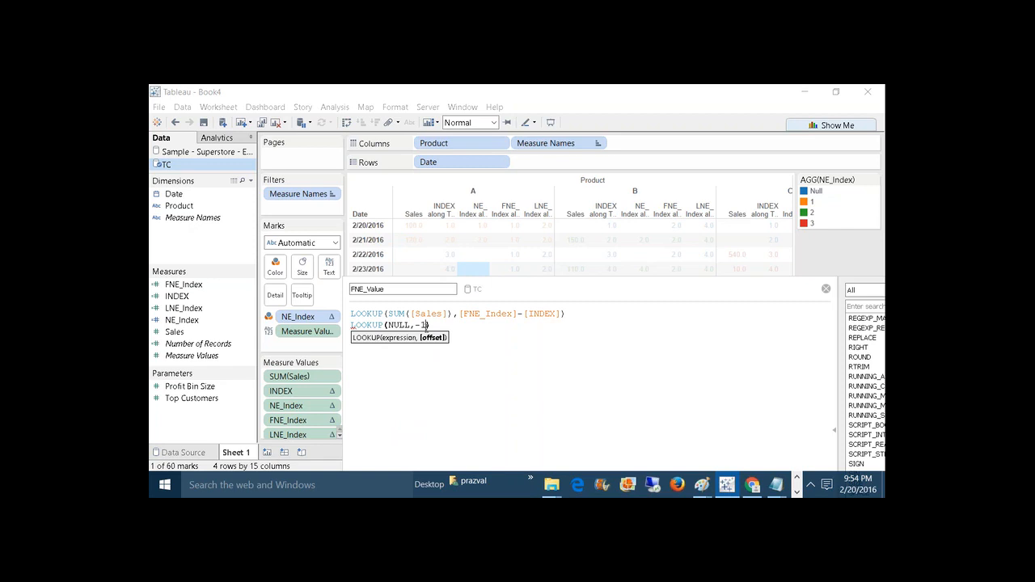
key(BackSpace)
text(2)
Delete the example LOOKUP line from the FNE_Value formula and bring the whole calculation editor into view
drag(437, 325, 350, 325)
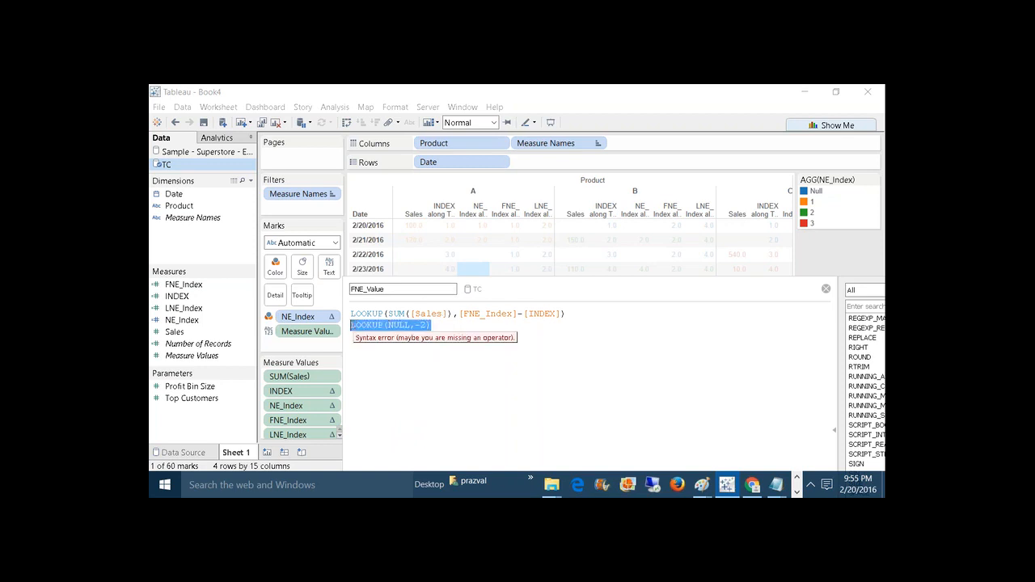
key(BackSpace)
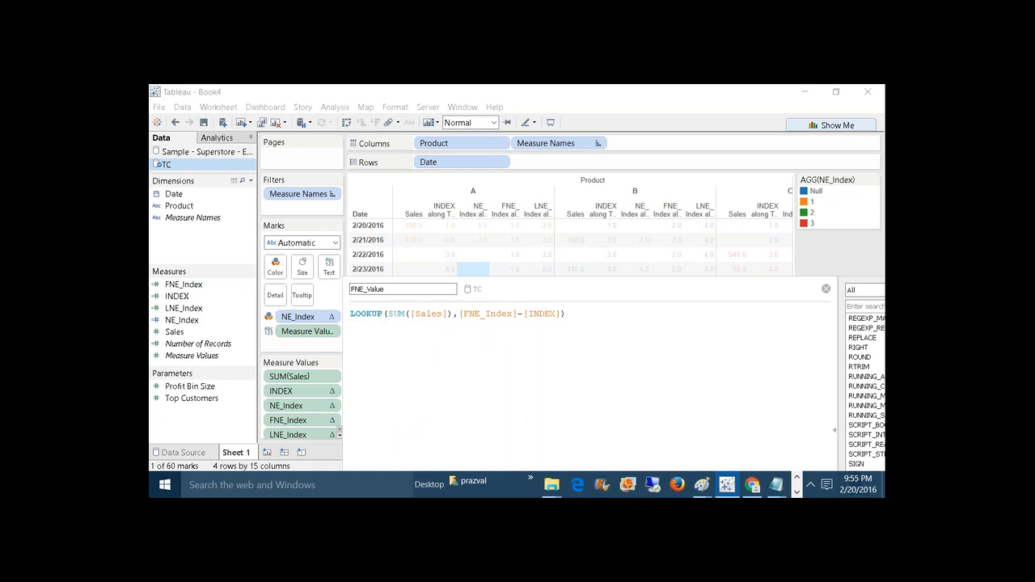
drag(545, 292, 488, 154)
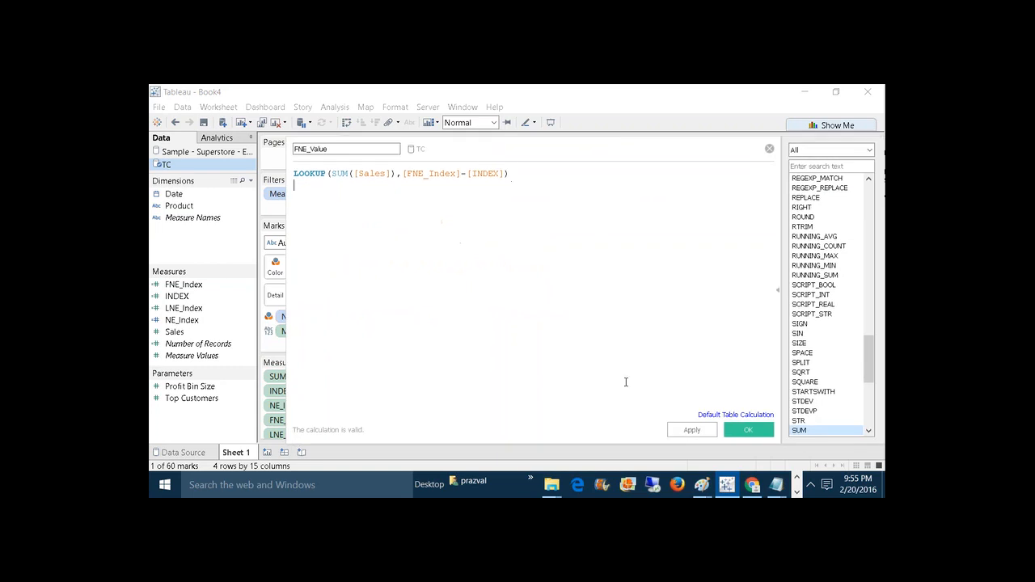
Save the FNE_Value calculation and add it to the Measure Values shown in the table for every product
click(692, 429)
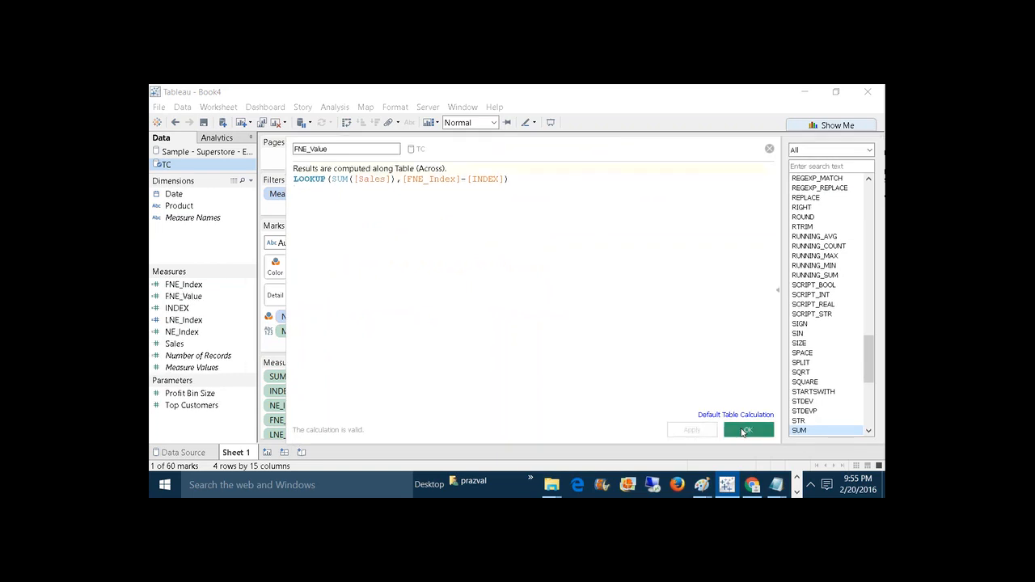
click(747, 429)
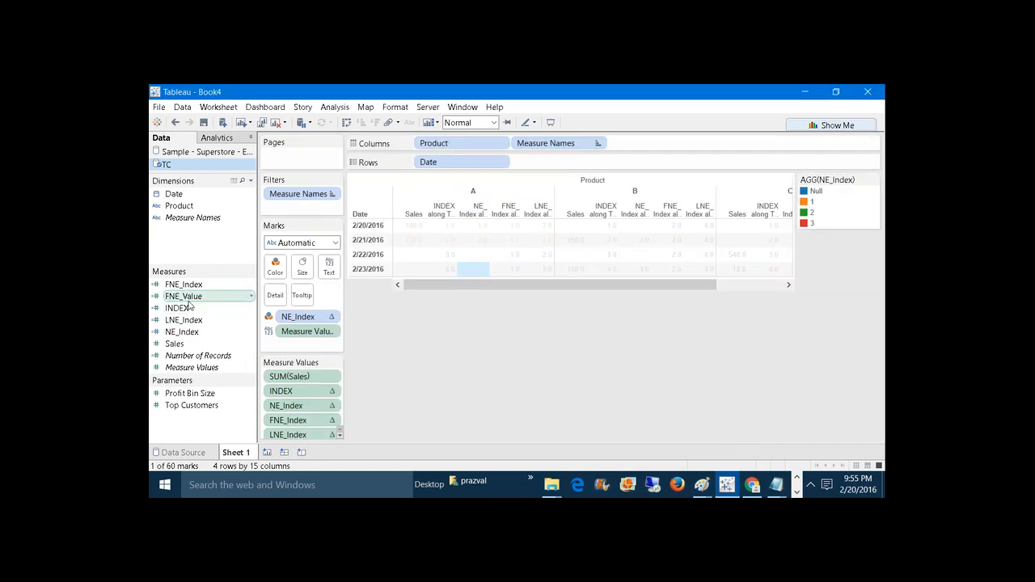
drag(183, 296, 317, 444)
drag(296, 452, 285, 433)
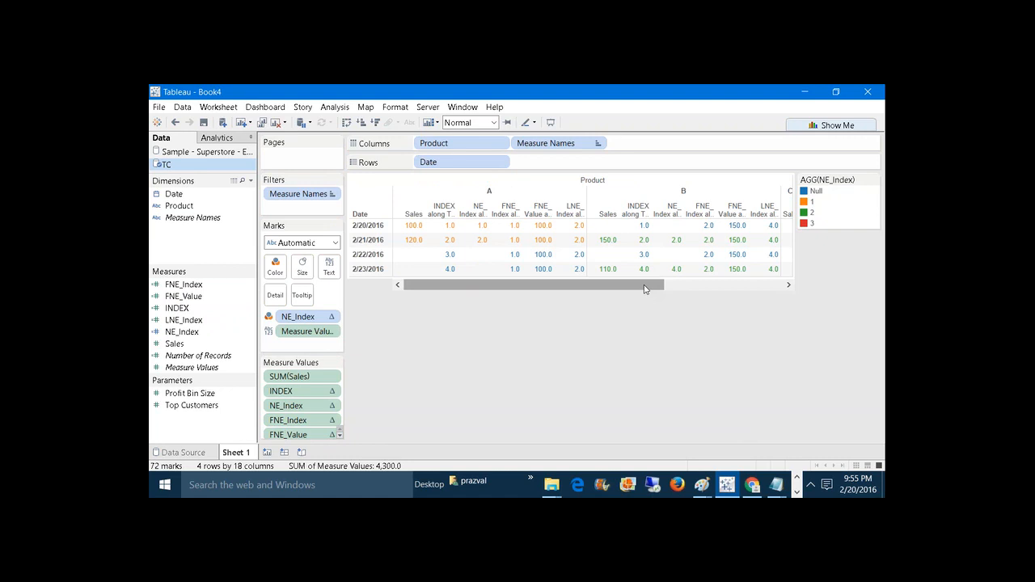
drag(650, 288, 784, 314)
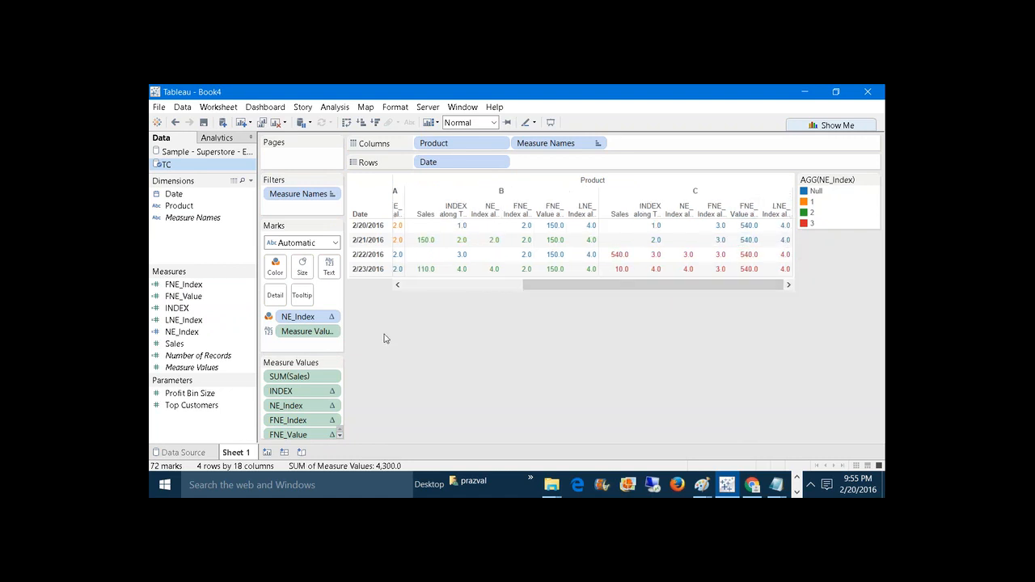
Duplicate the FNE_Value field and rename the copy LNE_Value in its calculation
right_click(201, 297)
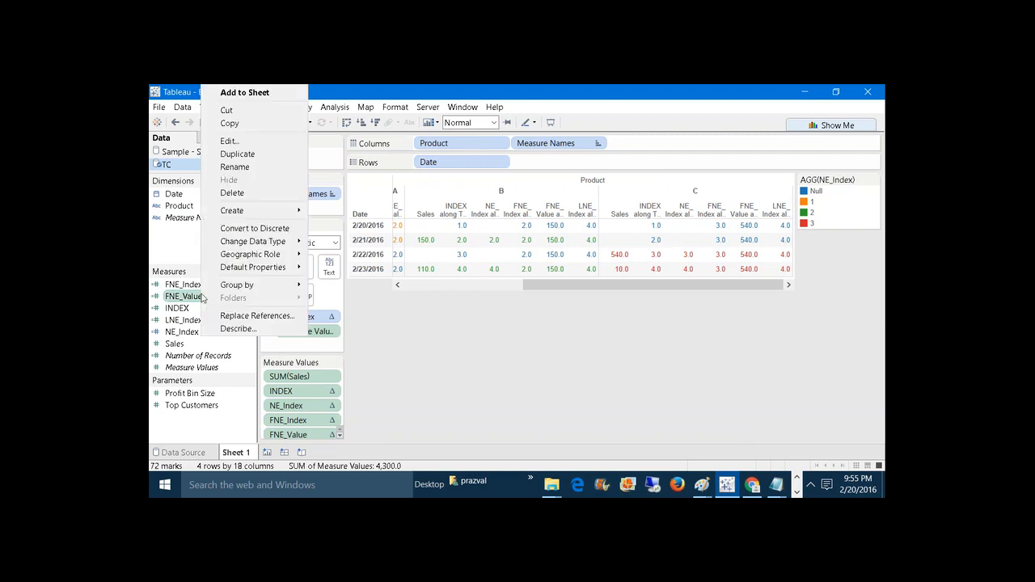
click(232, 155)
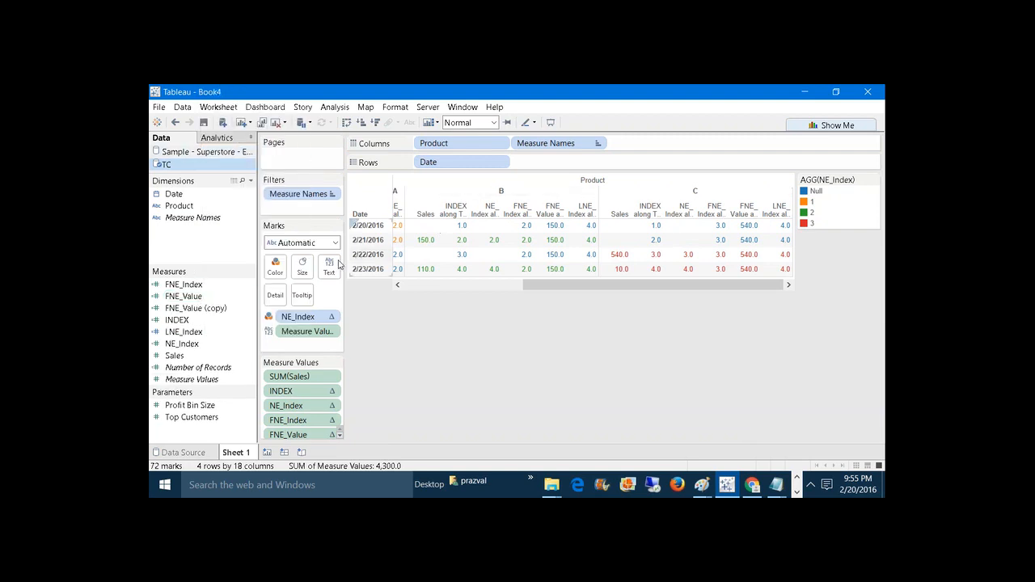
right_click(197, 313)
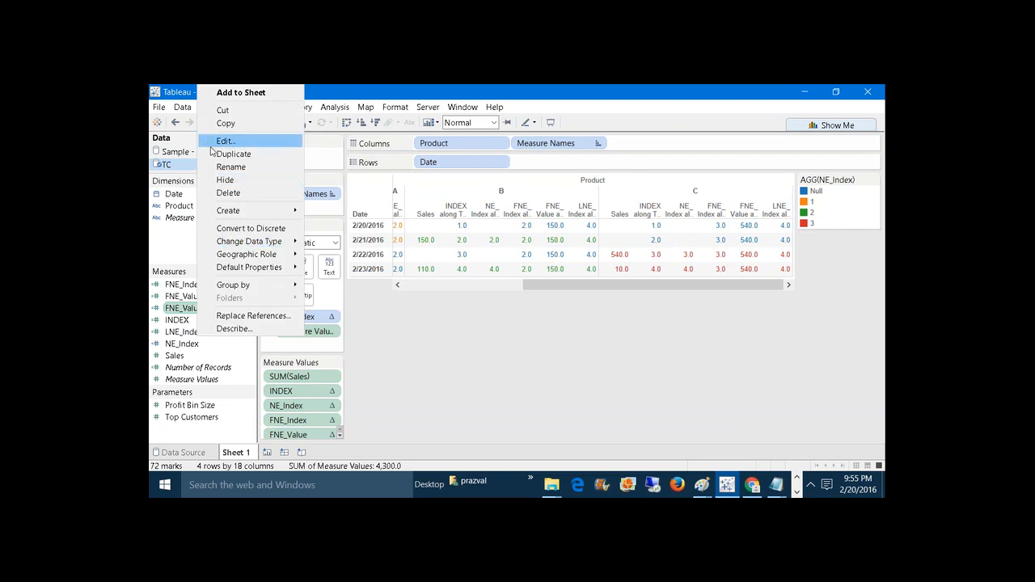
click(212, 143)
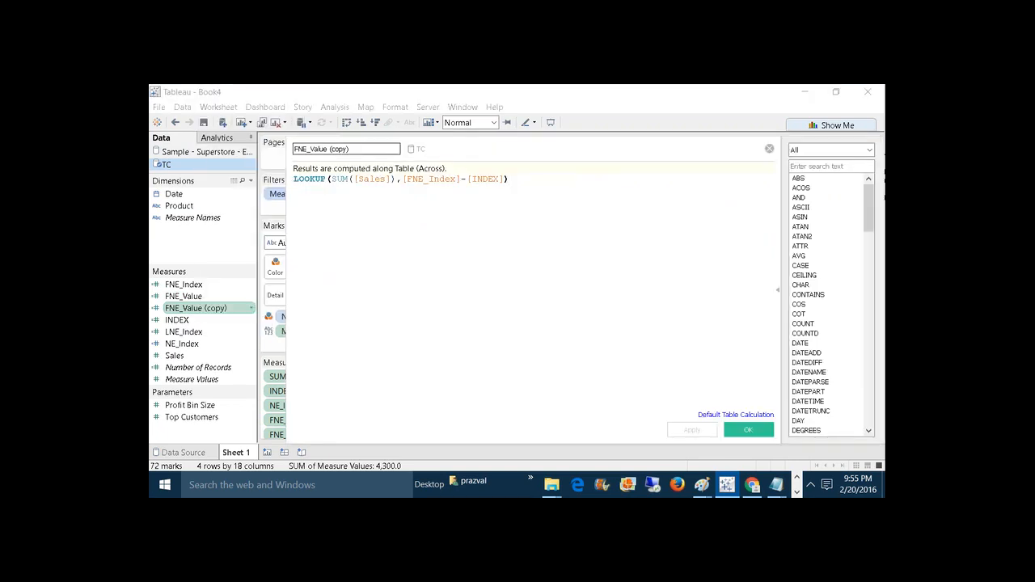
text(=====)
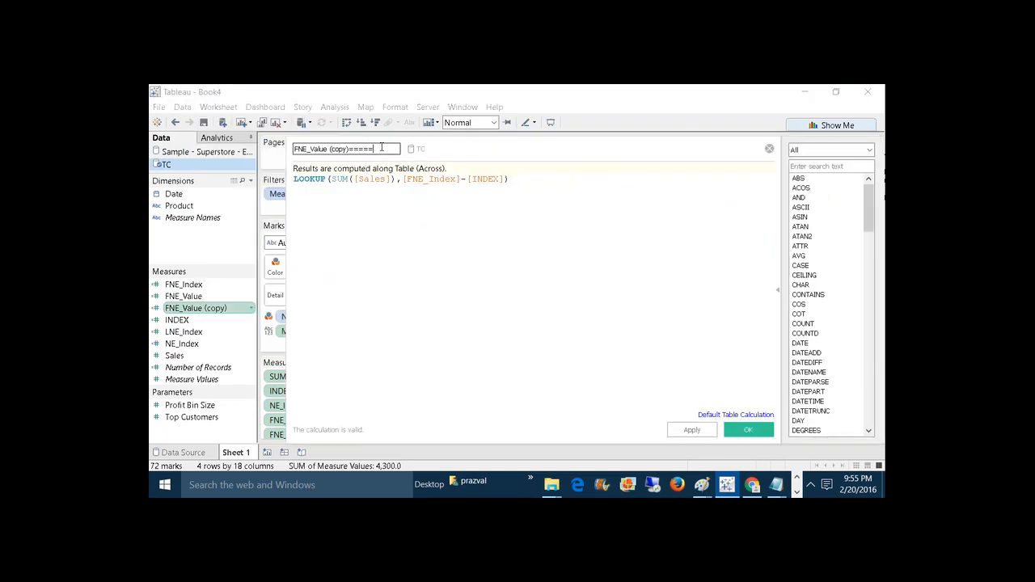
key(BackSpace)
key(BackSpace)
key(BackSpace)
key(BackSpace)
key(BackSpace)
key(BackSpace)
key(BackSpace)
key(BackSpace)
key(BackSpace)
key(BackSpace)
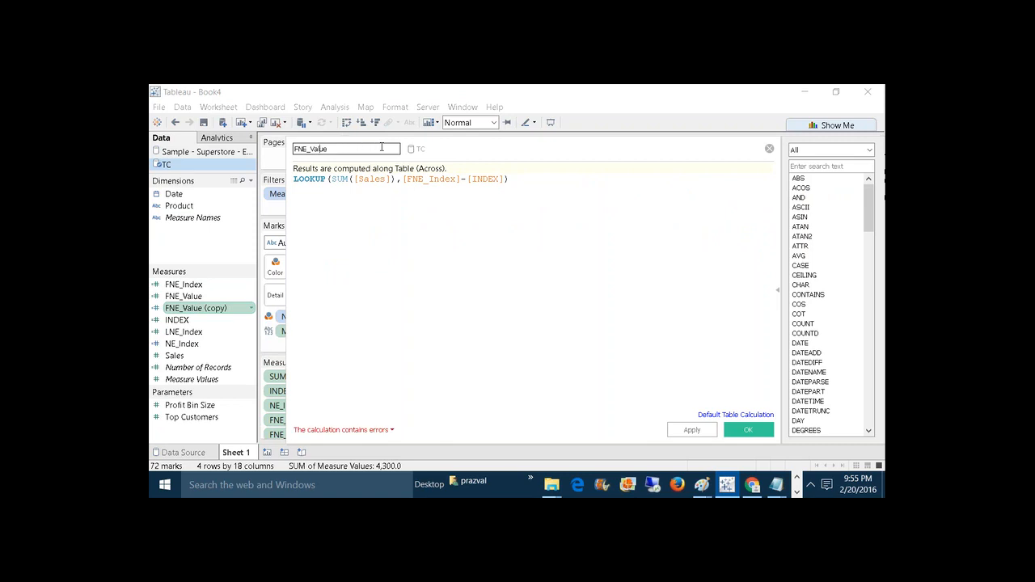
key(BackSpace)
text(L)
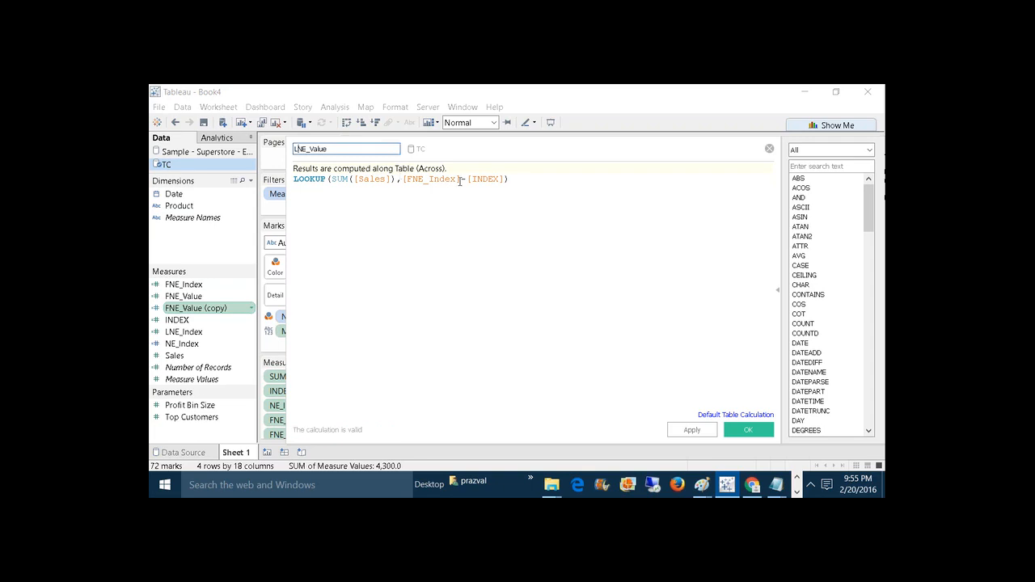
Replace FNE_Index with LNE_Index so the formula reads LOOKUP(SUM([Sales]),[LNE_Index]-[INDEX]), and save the calculation
click(461, 179)
key(BackSpace)
key(BackSpace)
key(BackSpace)
key(BackSpace)
key(BackSpace)
key(BackSpace)
key(BackSpace)
key(BackSpace)
key(BackSpace)
key(BackSpace)
key(BackSpace)
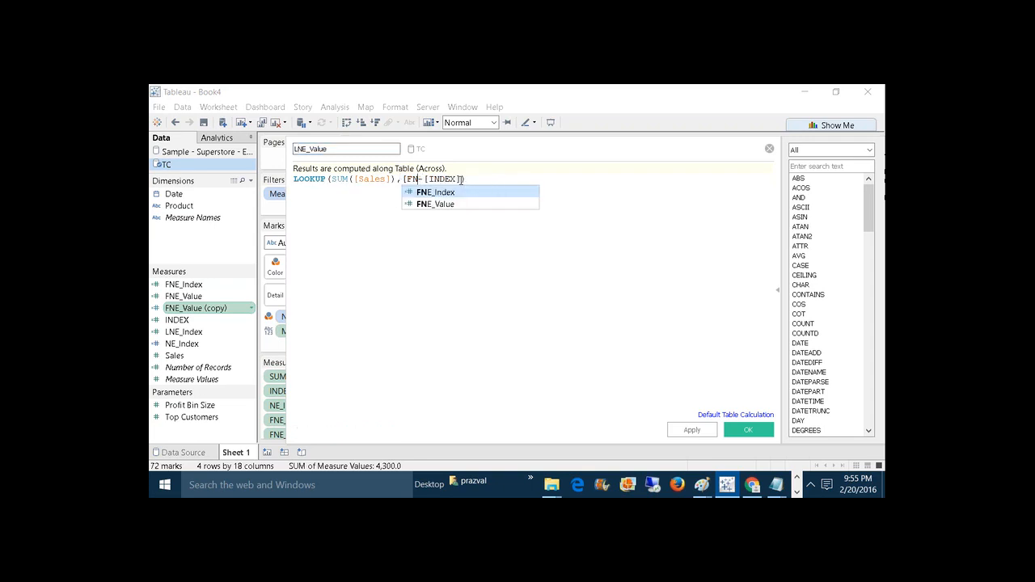
text(LN)
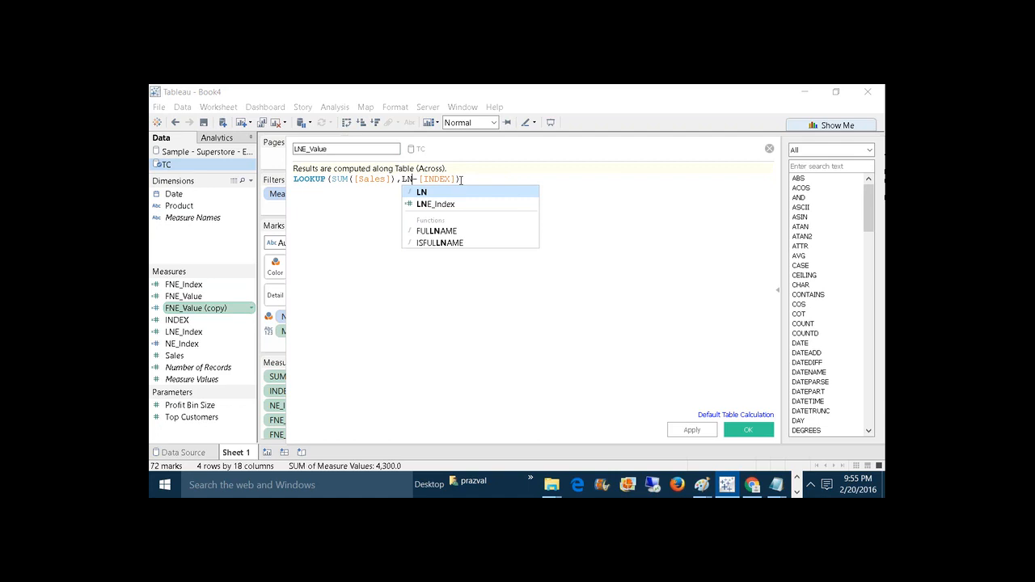
click(457, 203)
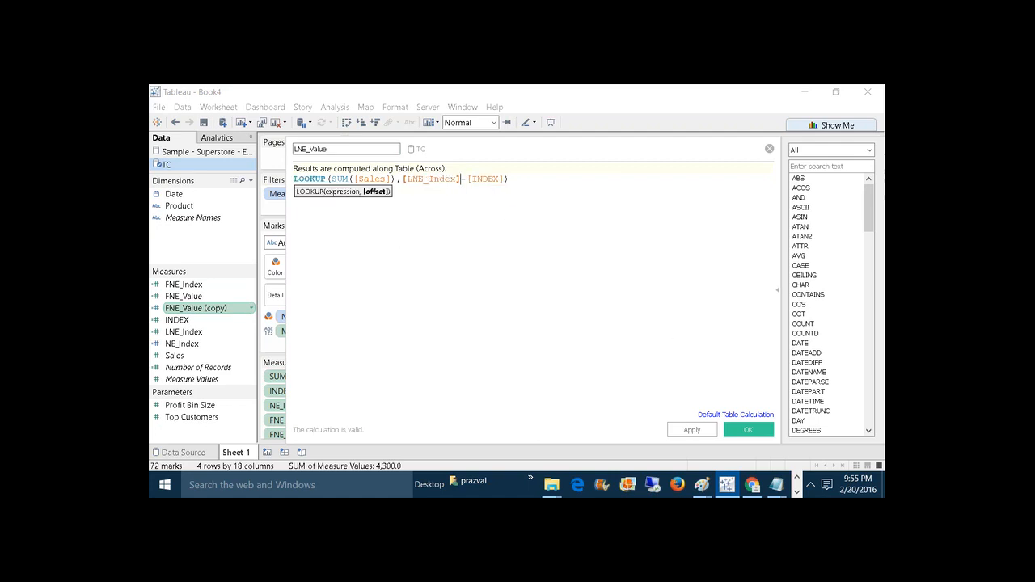
click(692, 429)
click(744, 429)
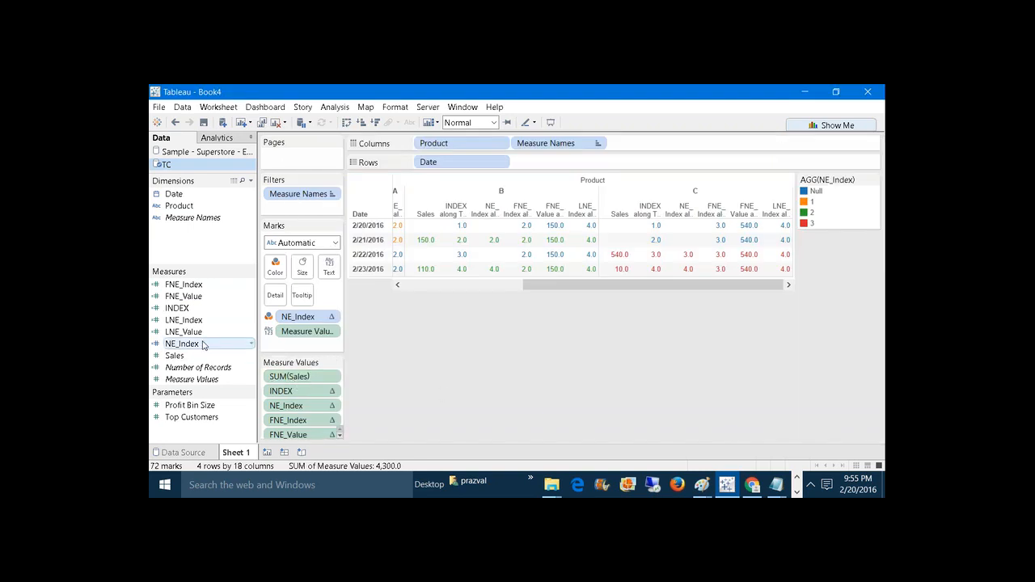
Add LNE_Value to the Measure Values and compare it with Sales for products A, B and C
drag(202, 332, 303, 436)
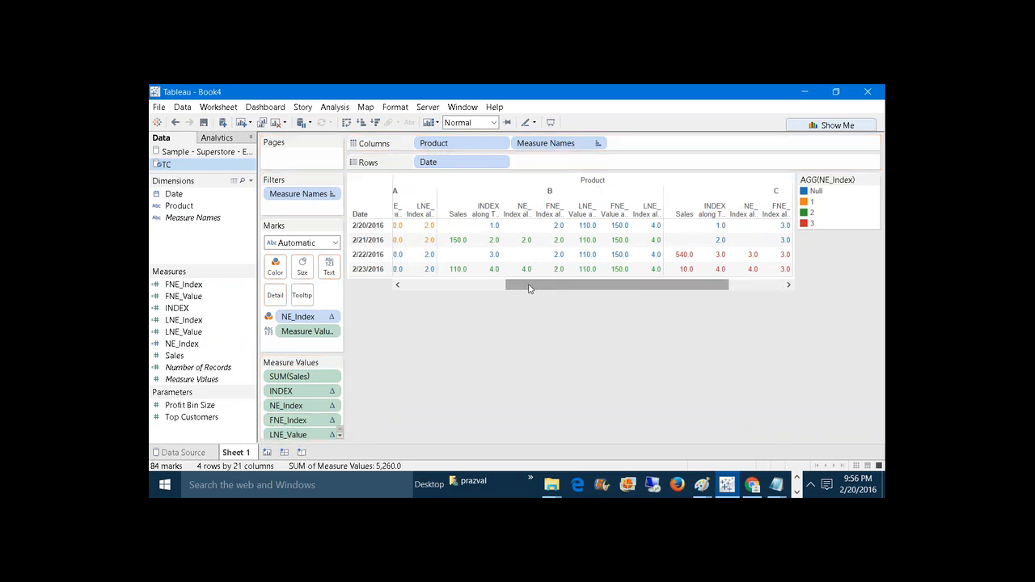
drag(528, 289, 394, 288)
mouse_move(526, 255)
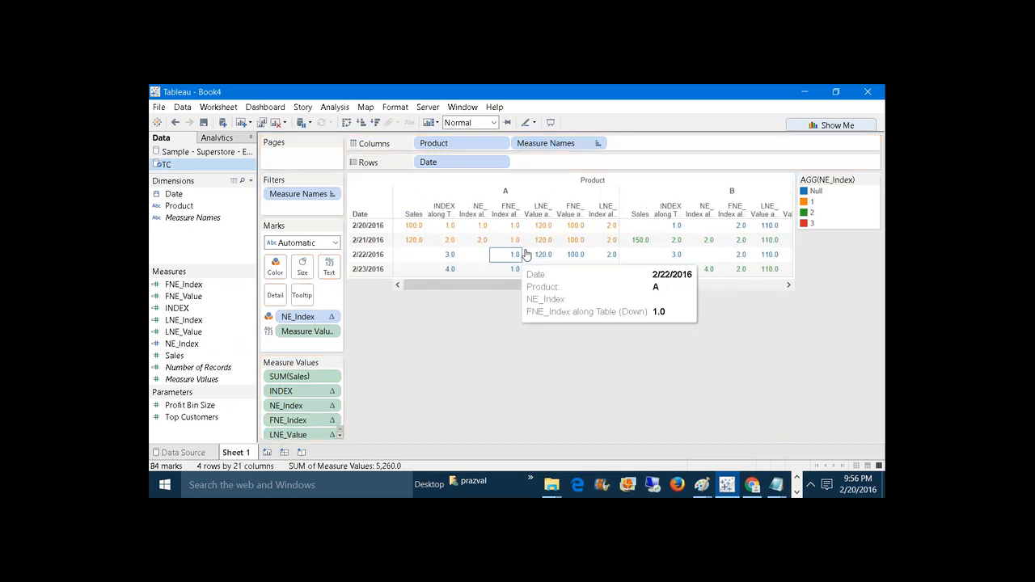
mouse_move(421, 246)
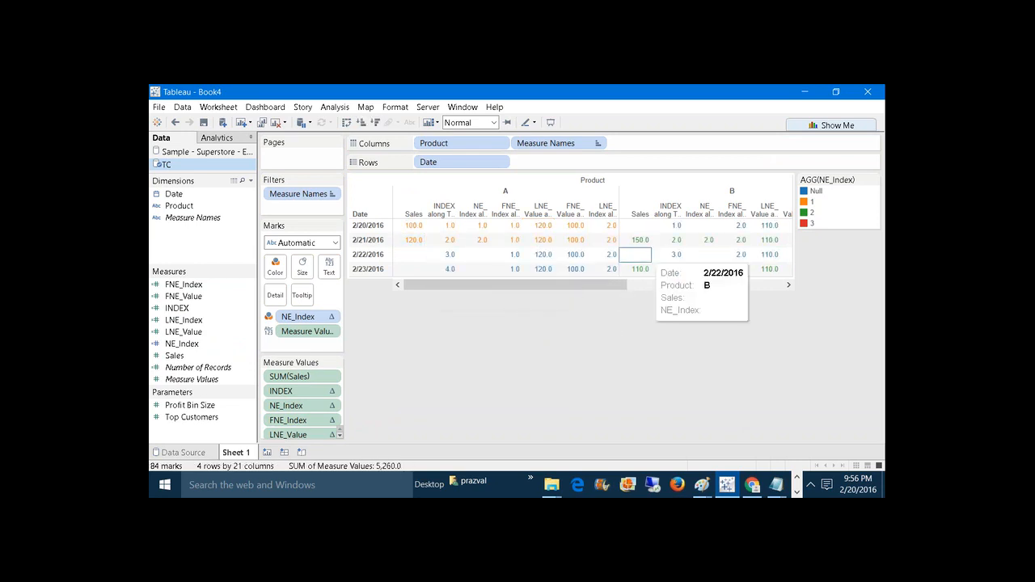
click(640, 269)
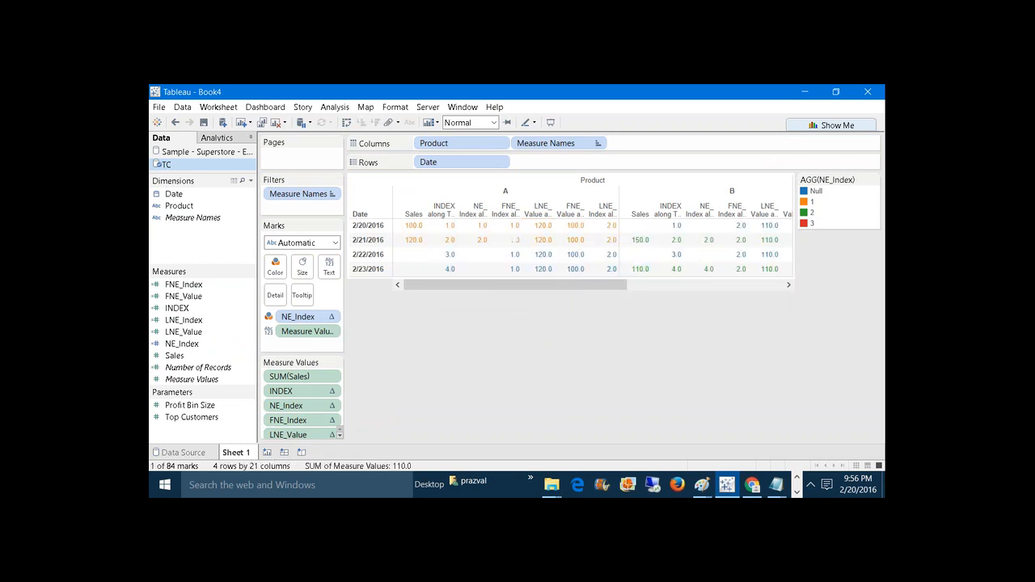
drag(580, 286, 768, 297)
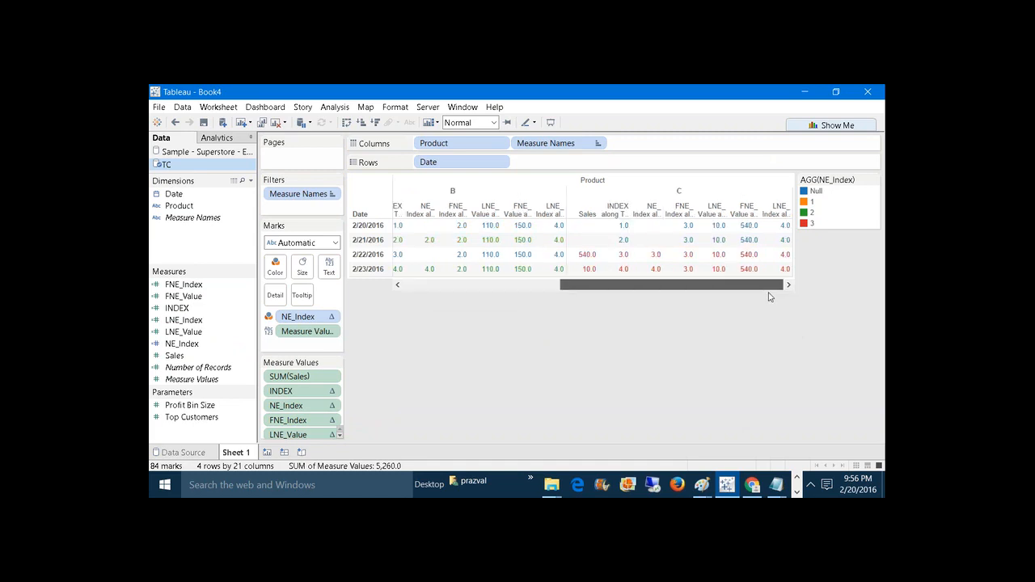
mouse_move(720, 257)
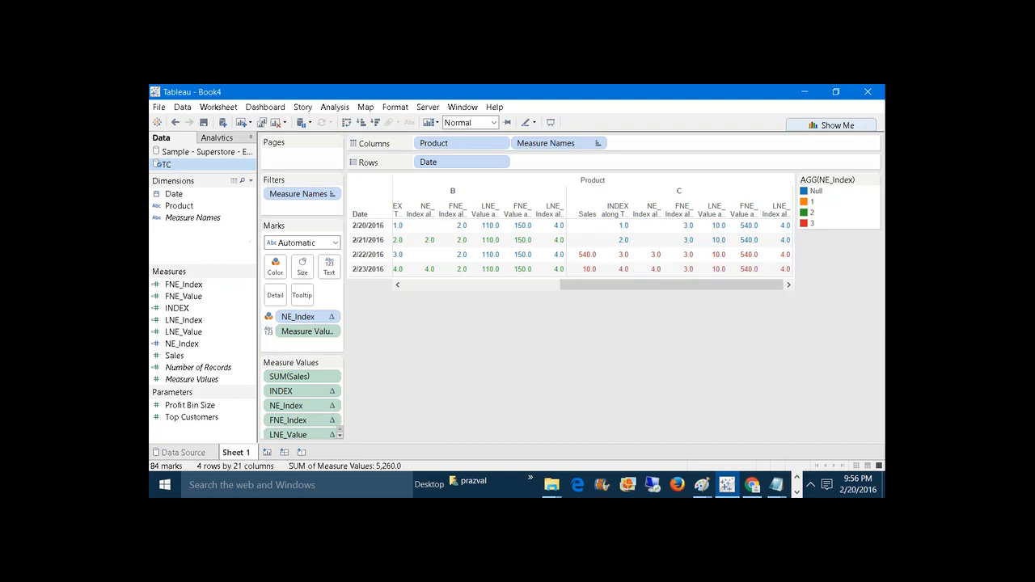
View the underlying data rows of the TC data source and close them again
click(234, 180)
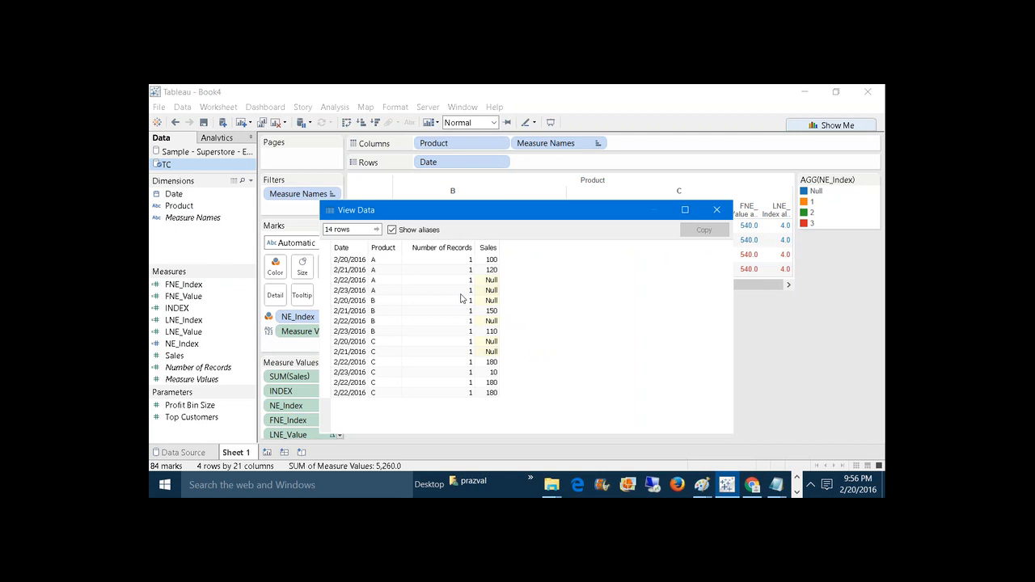
click(707, 215)
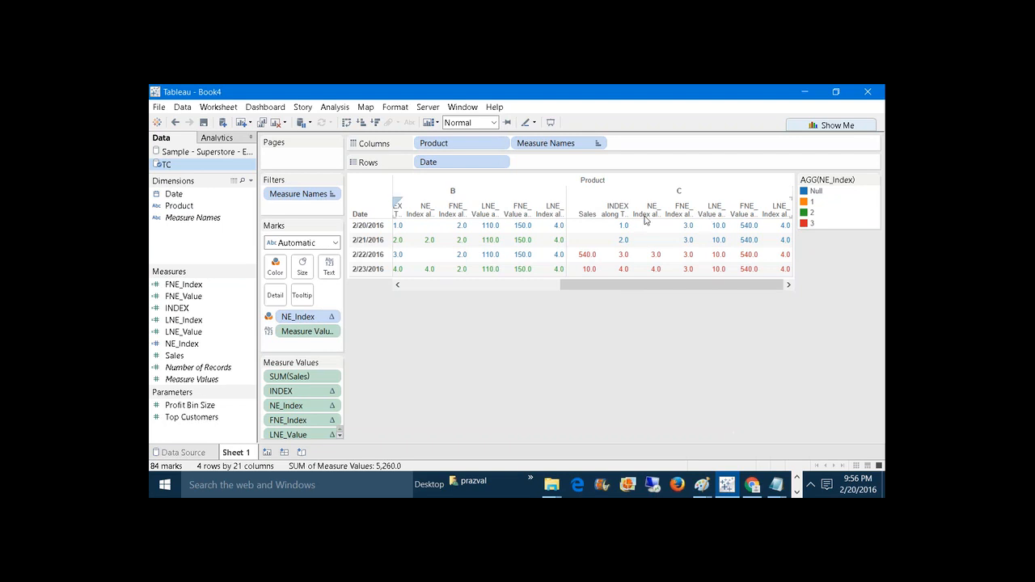
click(170, 312)
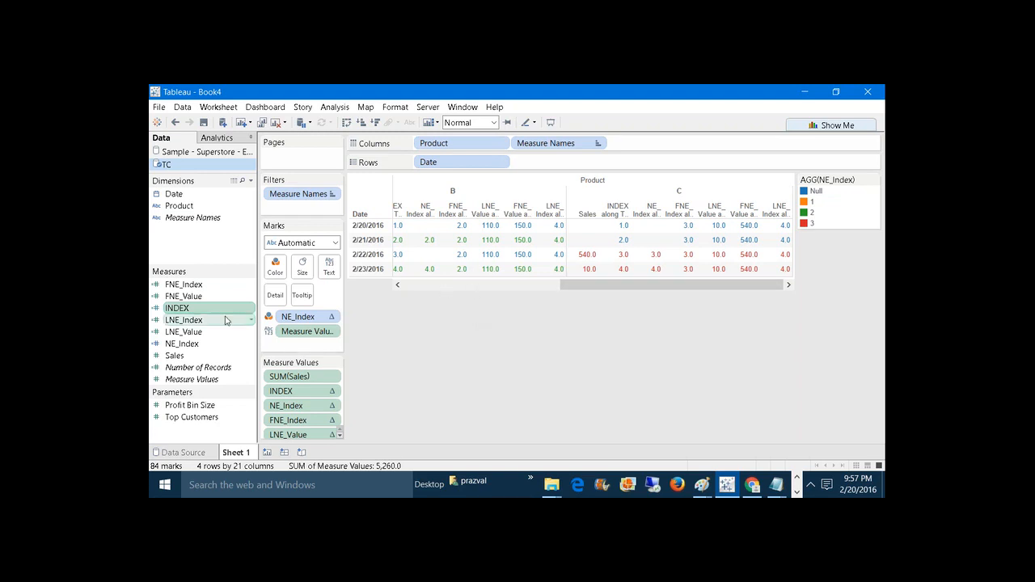
click(198, 321)
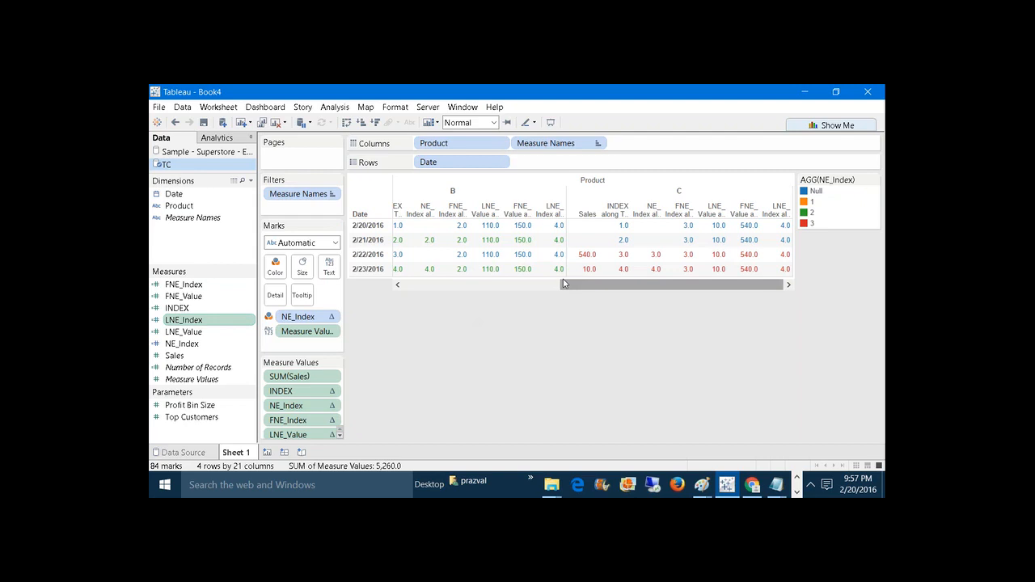
click(507, 90)
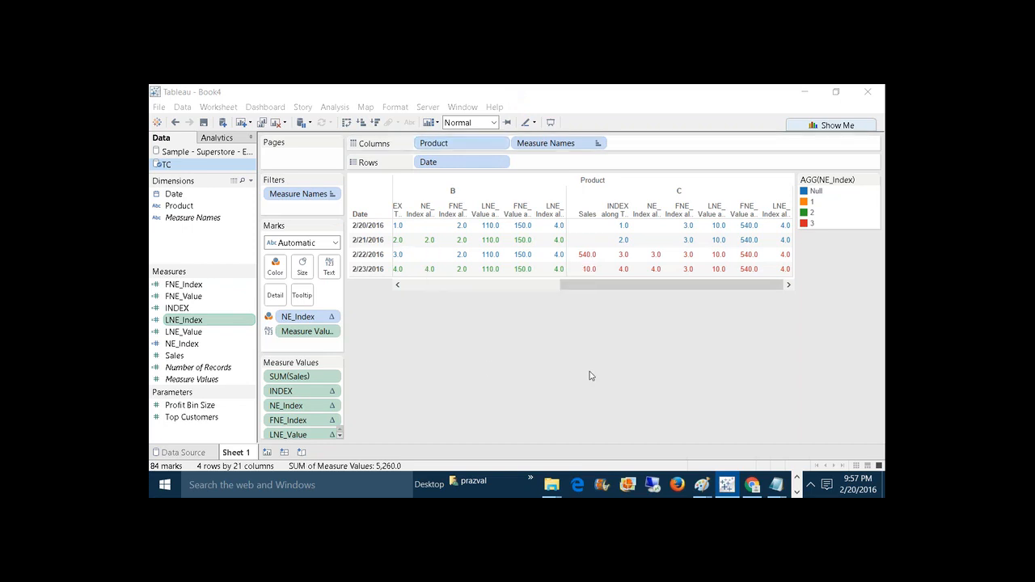
Add a blank worksheet, then open a new Notepad document and write the heading "WHAT-IF ANALYSIS:-"
click(267, 452)
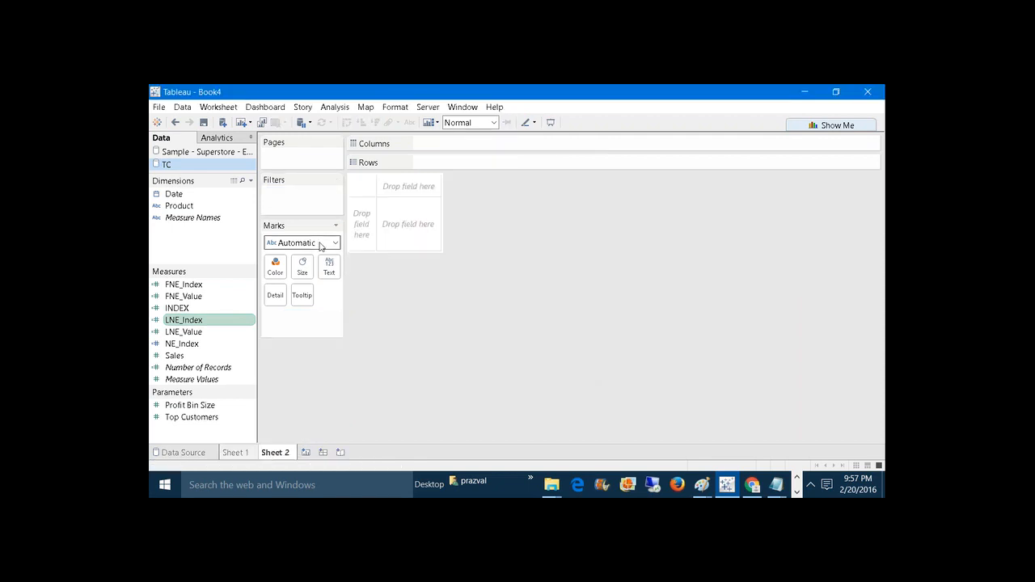
key(super+r)
key(Return)
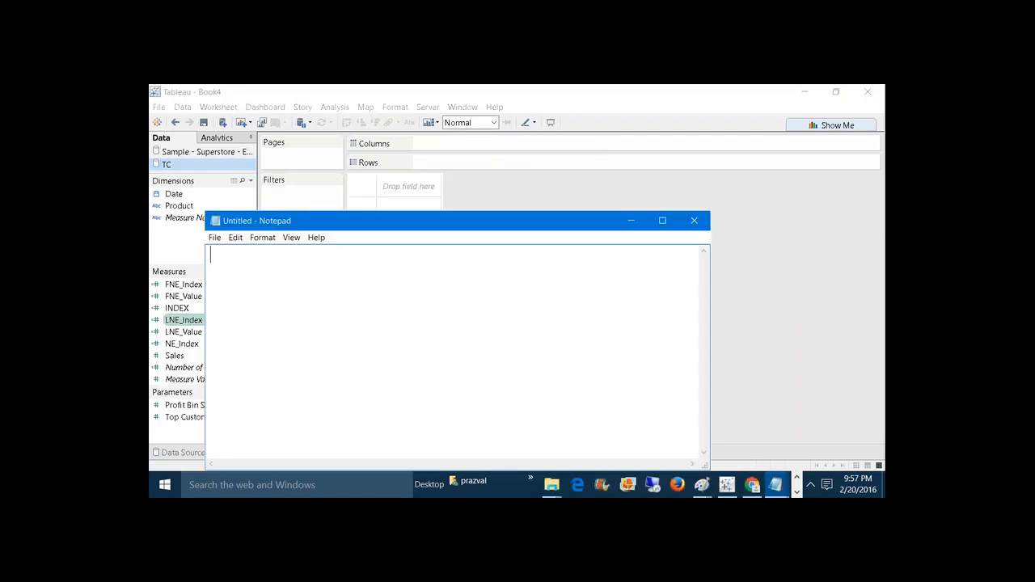
text(WHAT-IF ANA)
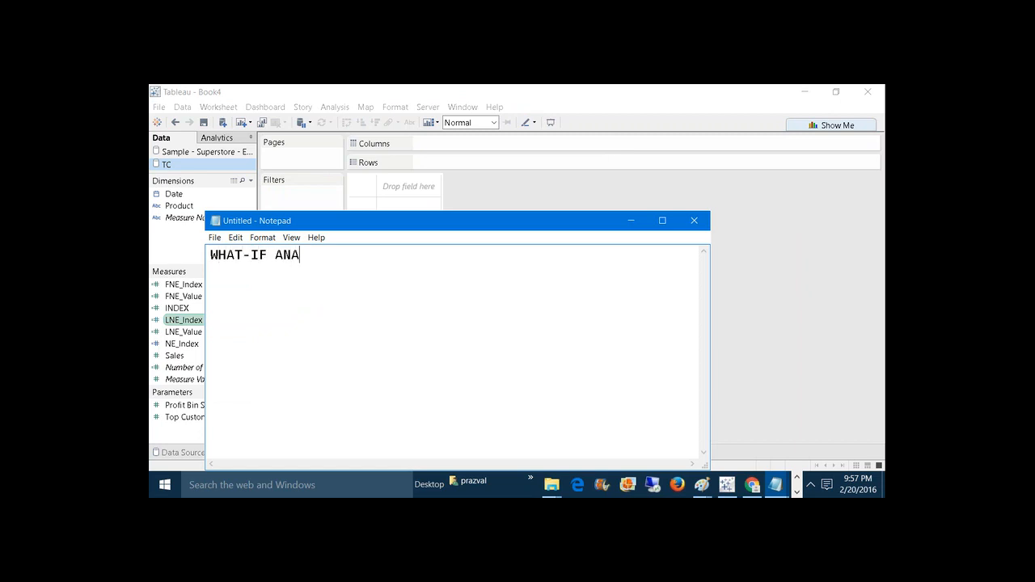
text(LYSIS:-)
key(Return)
key(Return)
Write an underlined PRODUCTS heading in the note and list A, B and C on separate lines below it
text(PRODUCTS)
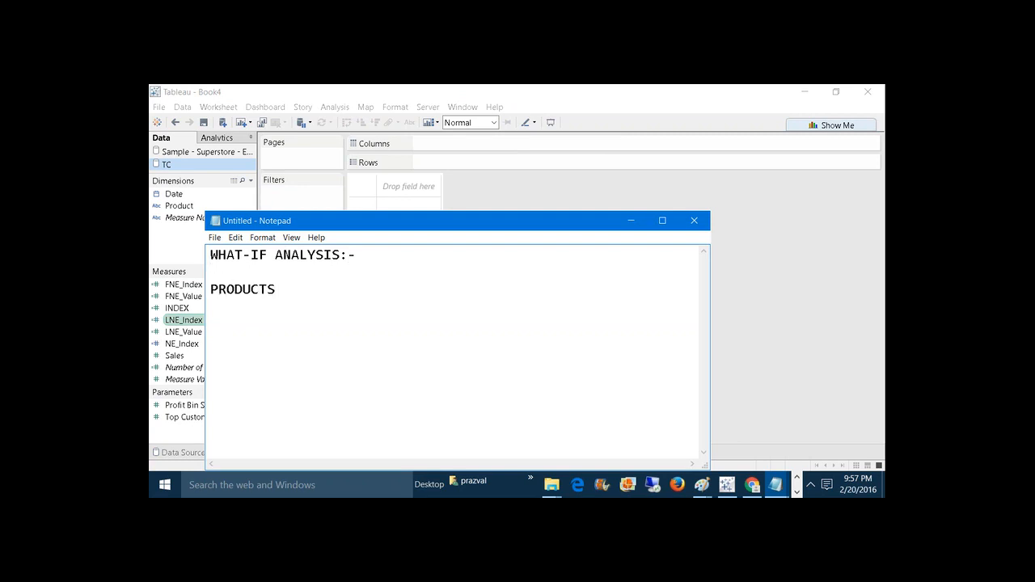
key(Return)
text(--------)
key(Return)
text(A)
key(Return)
key(BackSpace)
text(B)
key(Return)
text(C)
Add "-->LAST 45Days" beside product A in the note
click(288, 316)
text(-->45)
key(Left)
key(Left)
key(Left)
text(LAST)
key(End)
text(Days)
Add "-->LAST 60Days" beside product B and "-->LAST 90Days" beside product C
click(236, 341)
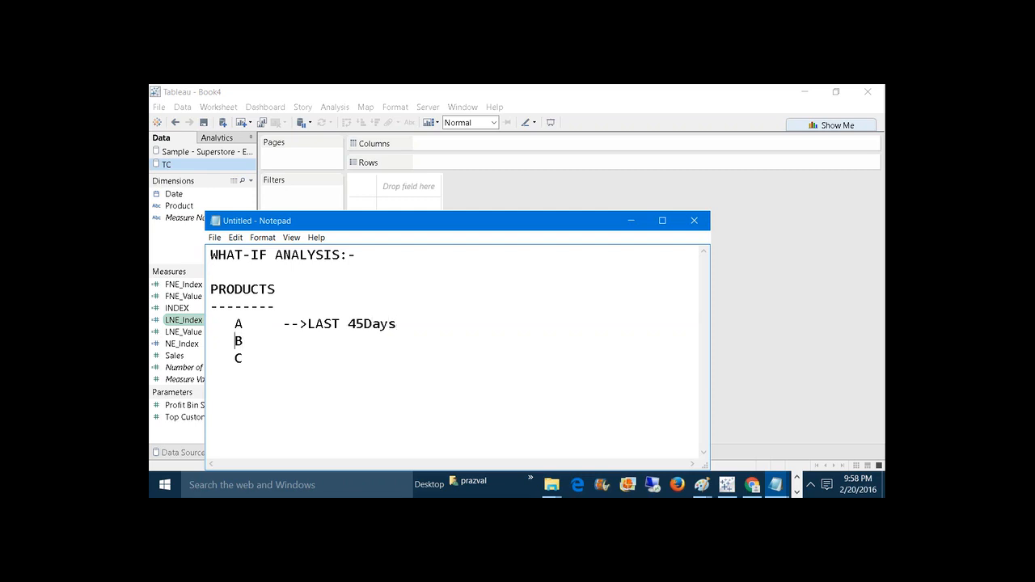
key(Right)
text(-->LAST 60)
key(BackSpace)
text(Days)
key(BackSpace)
text(-->LAST 9)
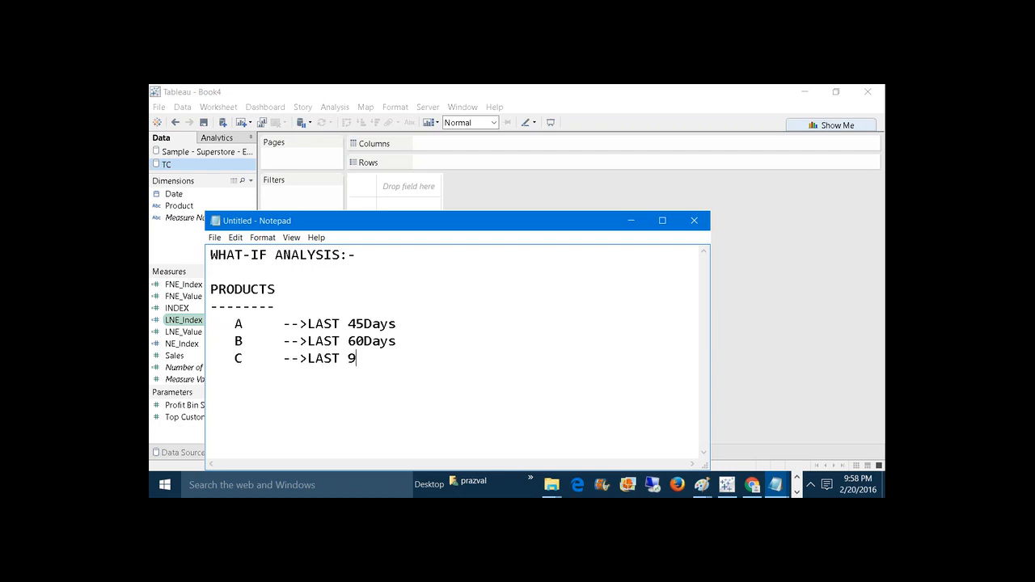
text(0Days)
Highlight each product and its day range in the note, one after another, to review the what-if requirement
drag(235, 324, 253, 323)
drag(349, 324, 395, 324)
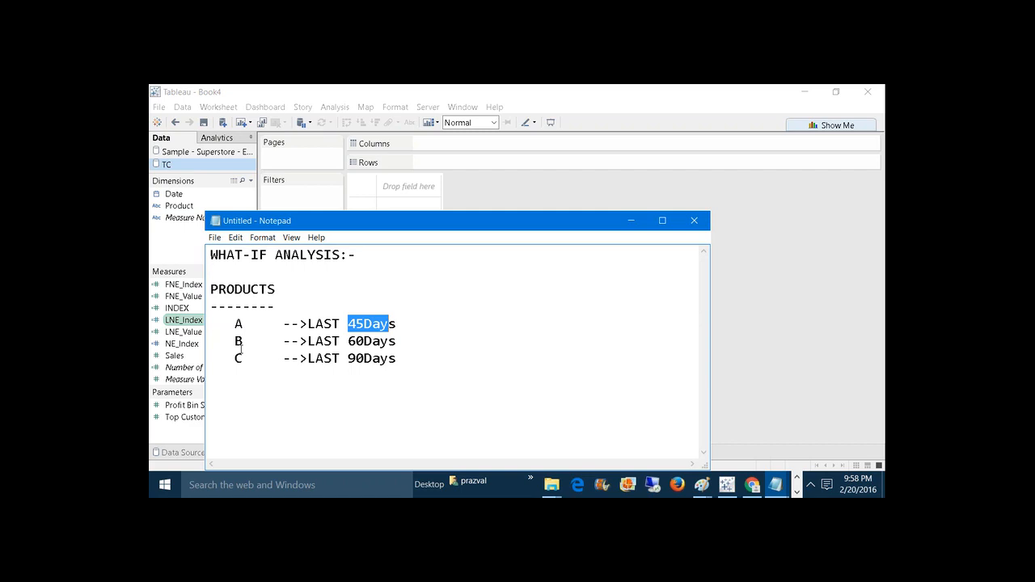
drag(236, 340, 245, 342)
drag(348, 340, 372, 341)
drag(235, 358, 242, 358)
drag(346, 359, 396, 358)
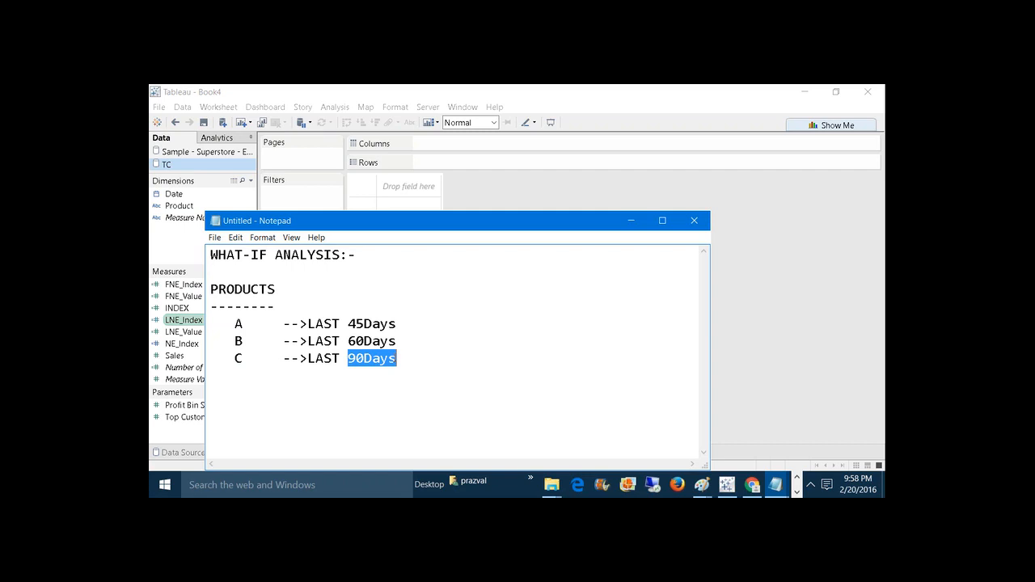
click(412, 366)
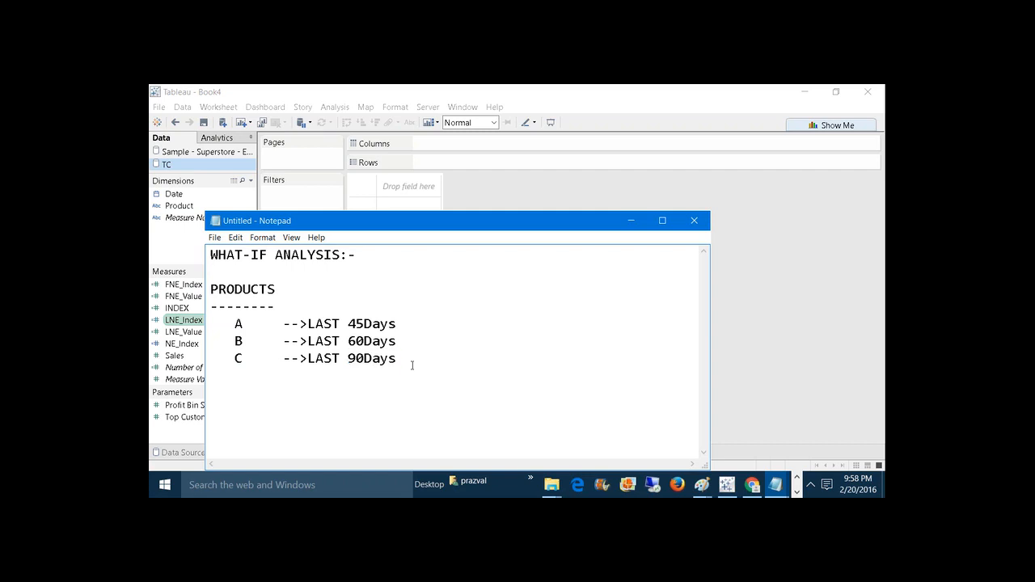
Add a dashed line below the product list and rename products A and B to Asia and Europe
key(Return)
text(-)
text(----------------------------)
text(sia)
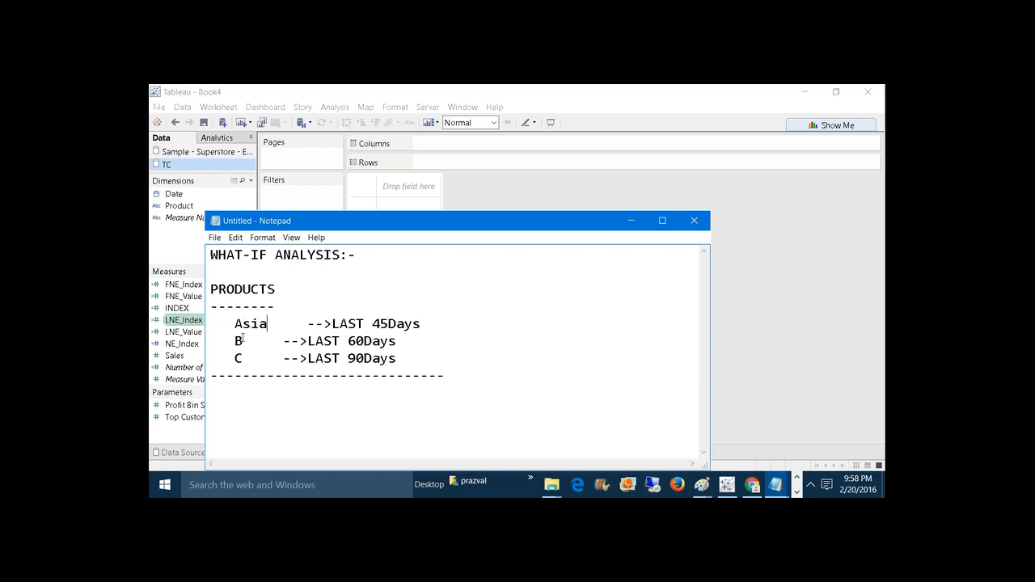
click(242, 338)
key(BackSpace)
text(Europe)
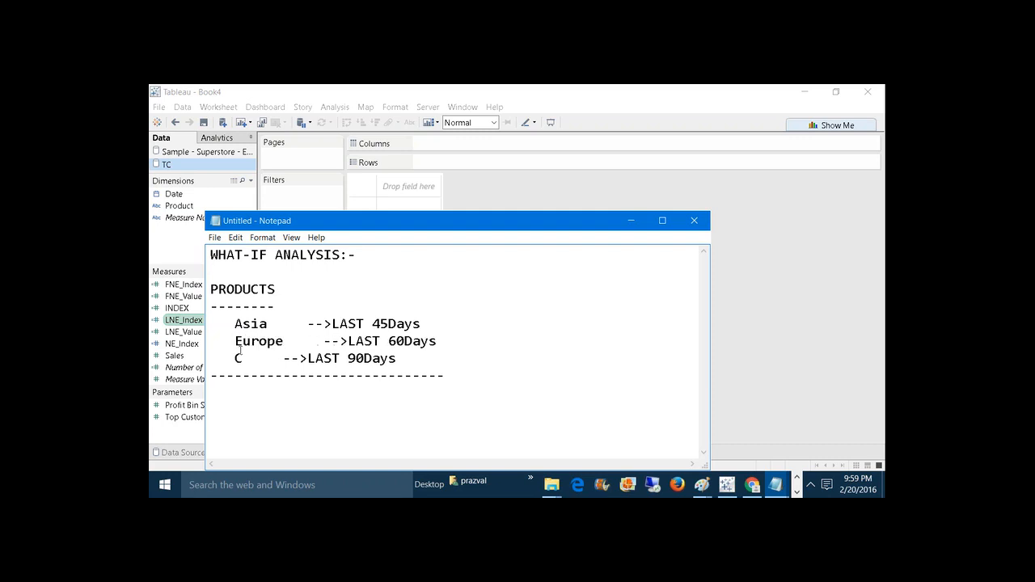
Rename product C in the note to Africa
click(243, 357)
key(BackSpace)
text(Nort)
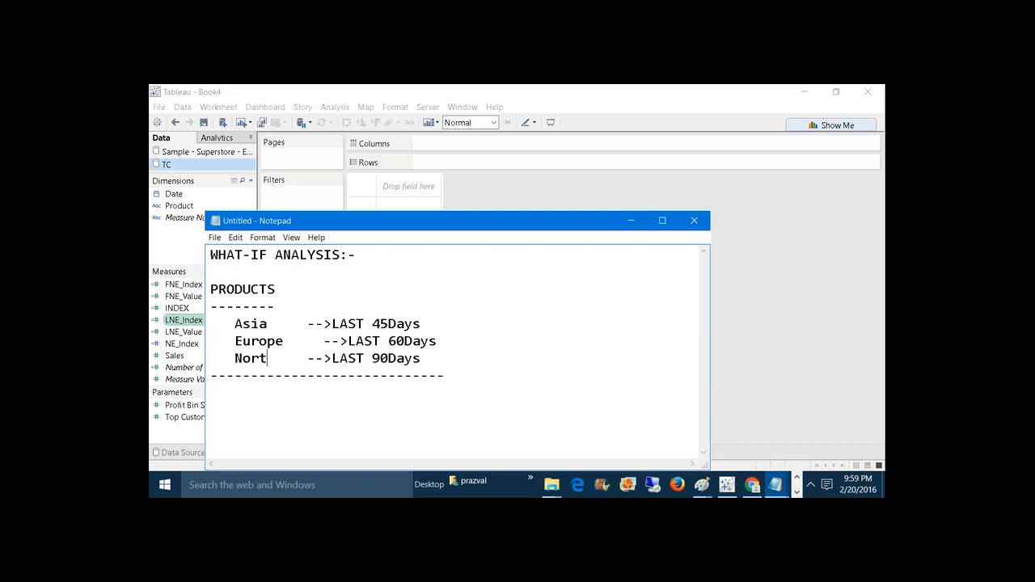
key(BackSpace)
key(BackSpace)
key(BackSpace)
key(BackSpace)
text(A)
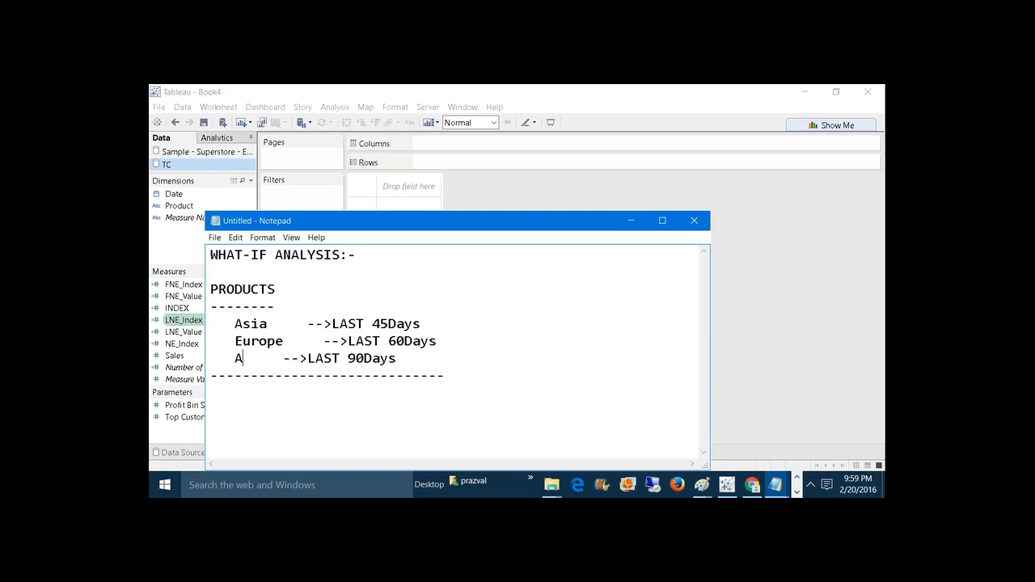
text(frica)
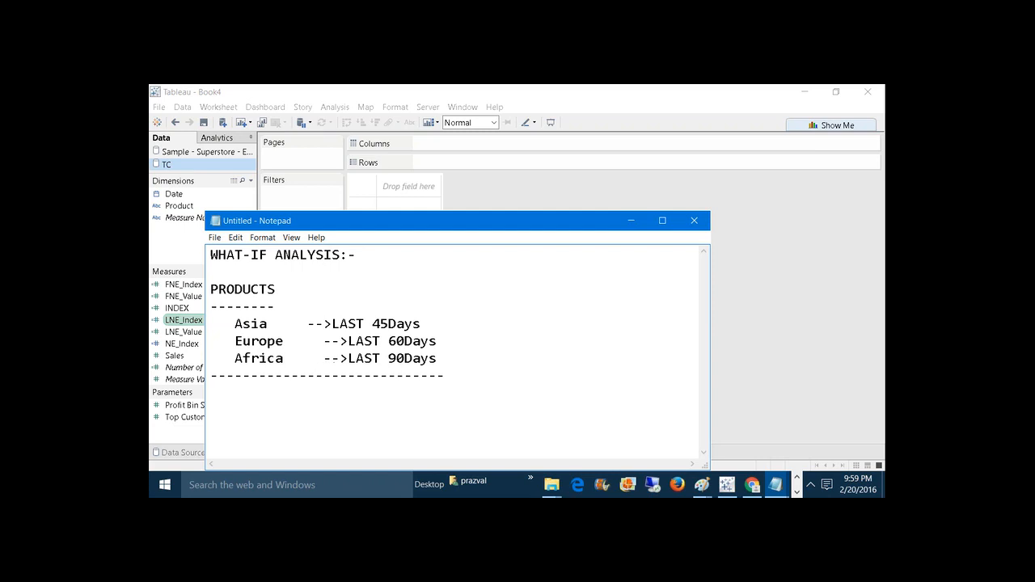
Add an Others line with "-->last 120Days" below Africa in the note
click(452, 359)
key(Return)
text(Others     -->last 1)
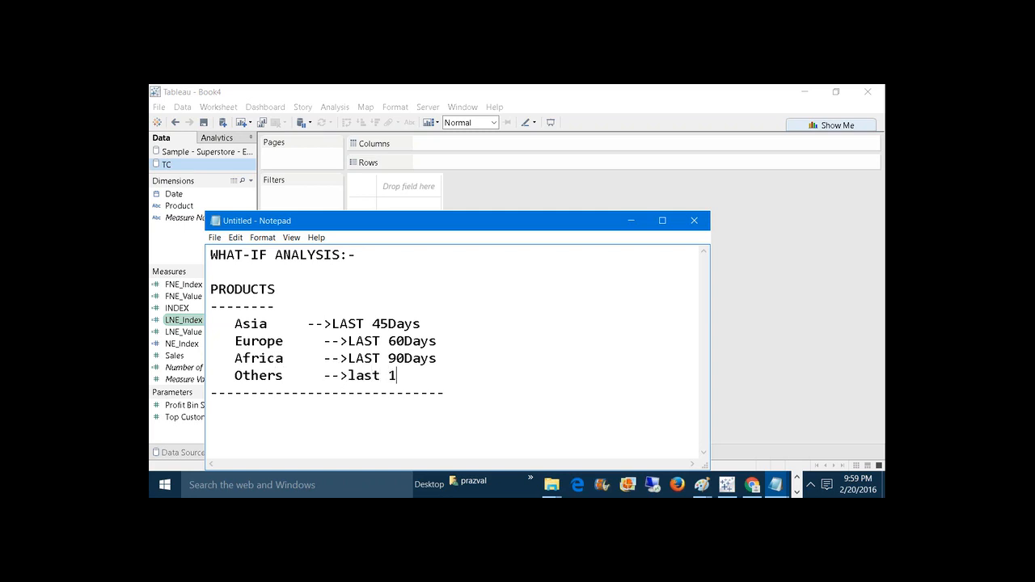
text(12)
key(BackSpace)
key(BackSpace)
text(20Days)
Switch to Tableau and, from the Sample - Superstore source, build a text table of Sales with Continent on rows
click(630, 220)
click(207, 152)
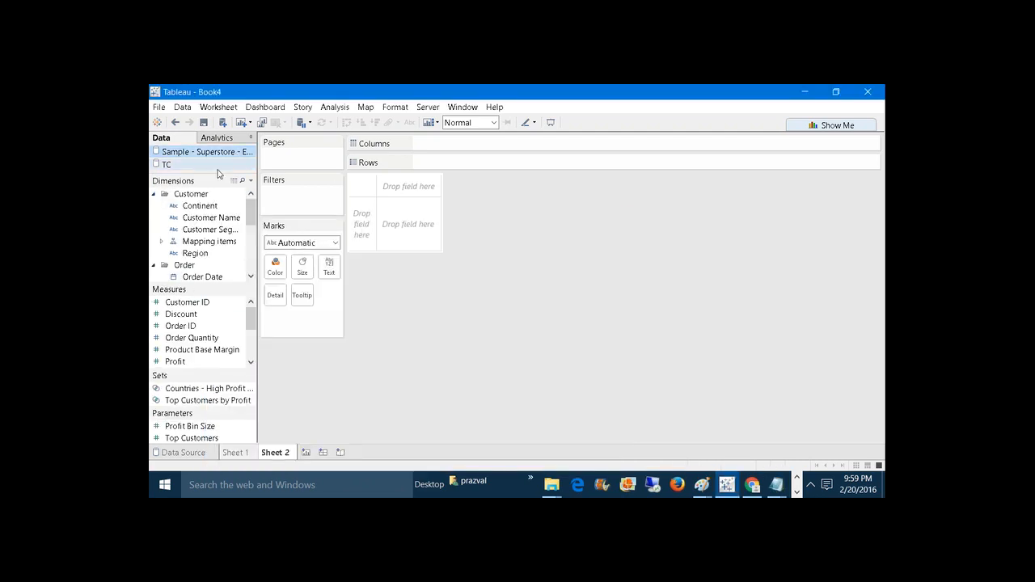
drag(202, 205, 469, 161)
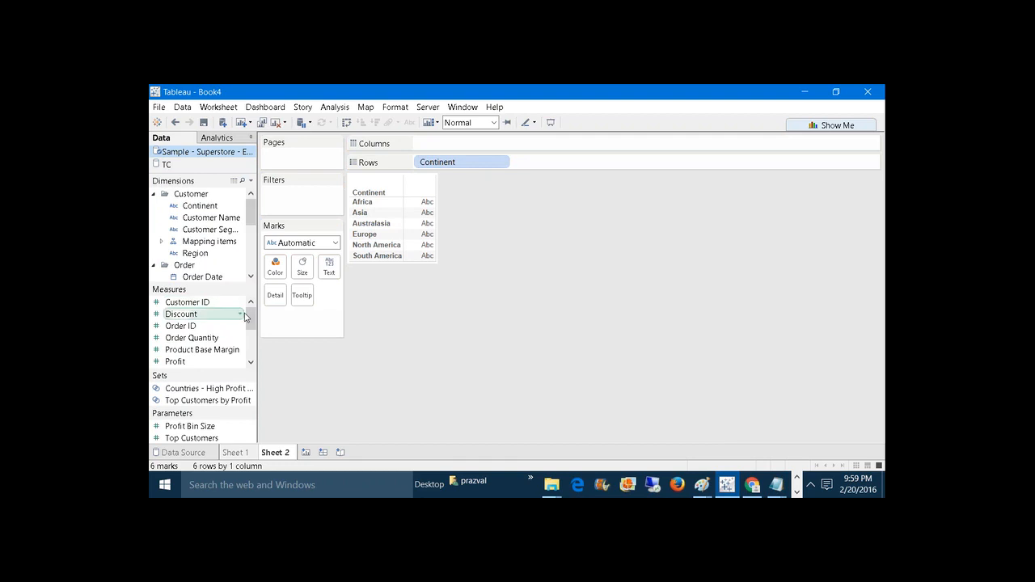
scroll(247, 324, down, 1)
drag(217, 338, 327, 266)
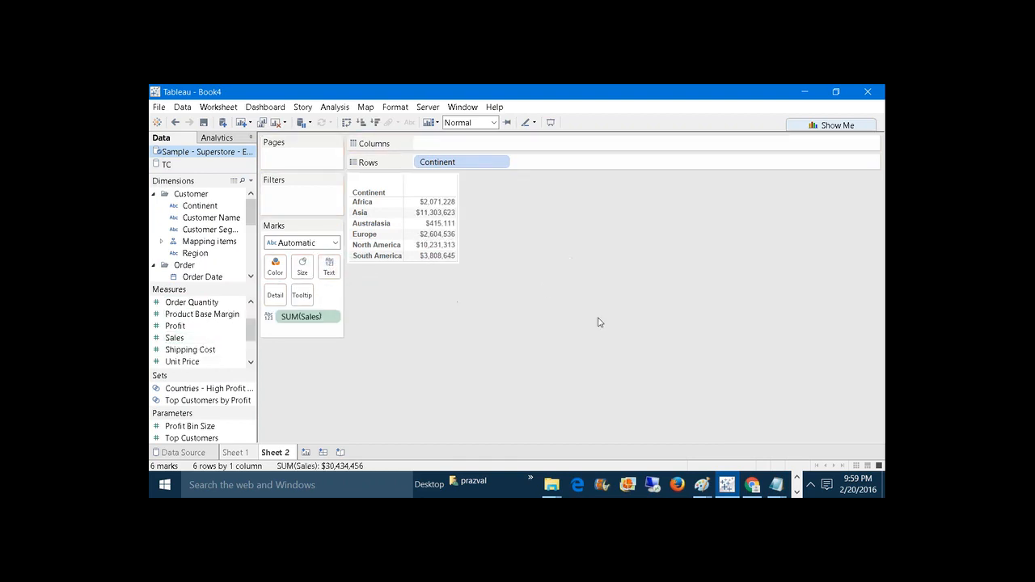
Review the day range for Asia in the what-if note, then return to the Tableau worksheet
mouse_move(776, 485)
click(784, 459)
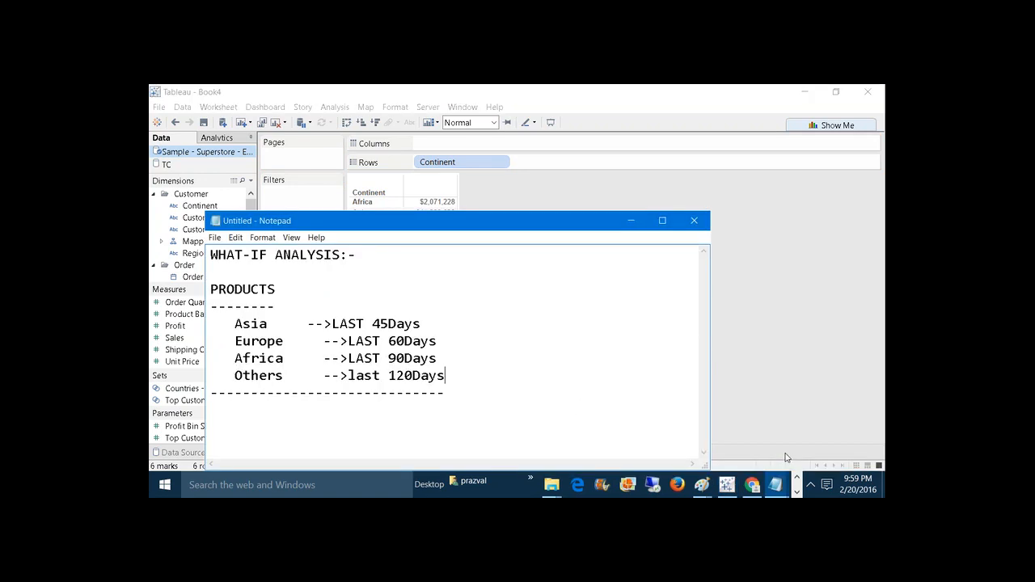
click(418, 323)
click(629, 222)
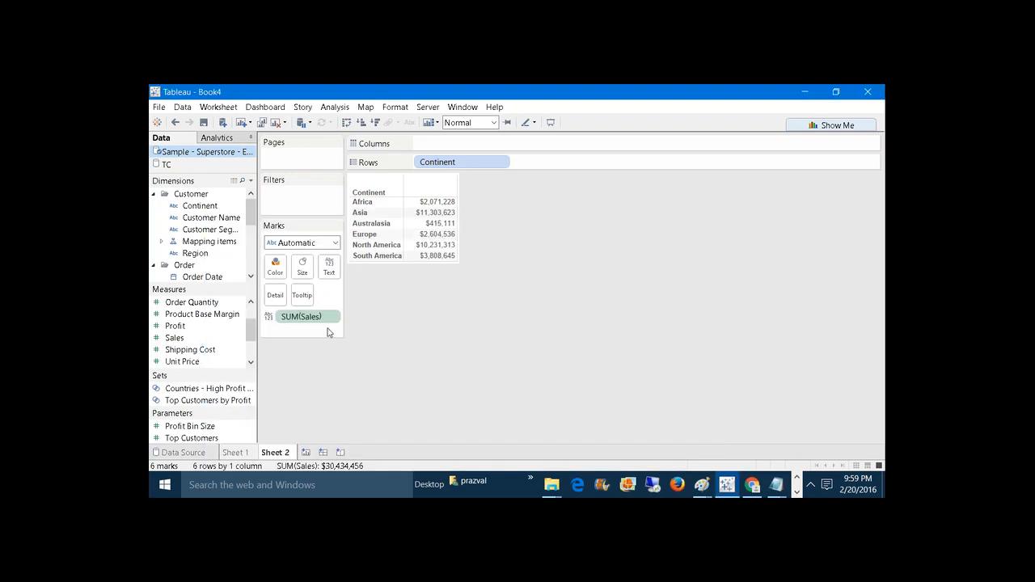
Create a parameter named Date with the Date data type, allowing all values
drag(235, 413, 212, 298)
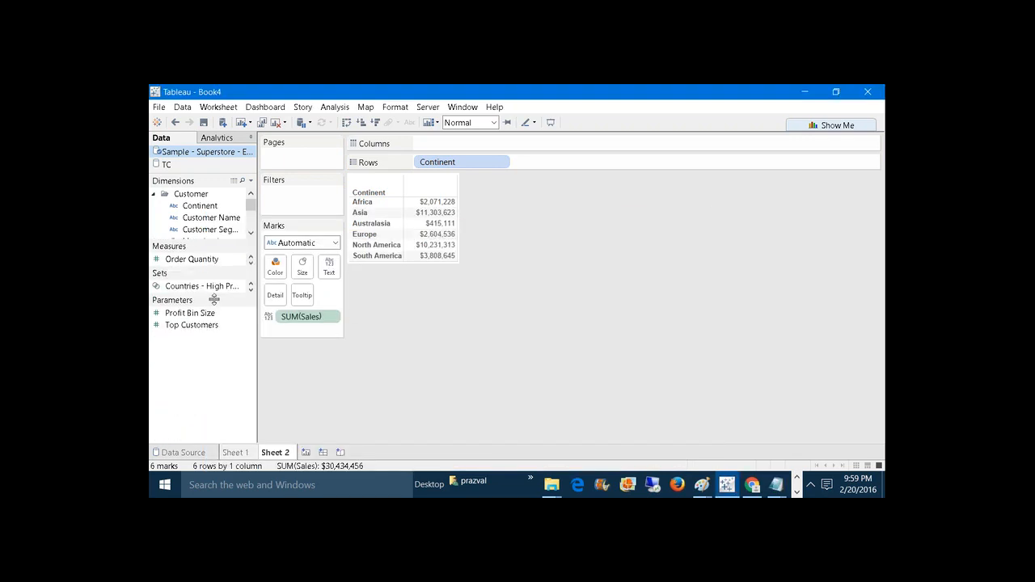
right_click(172, 364)
click(208, 380)
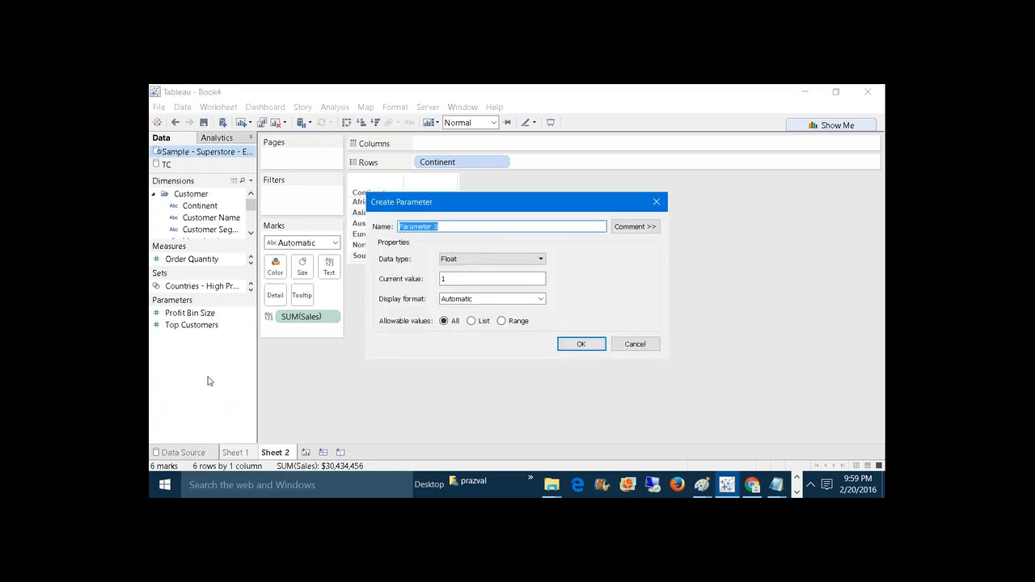
text(Date)
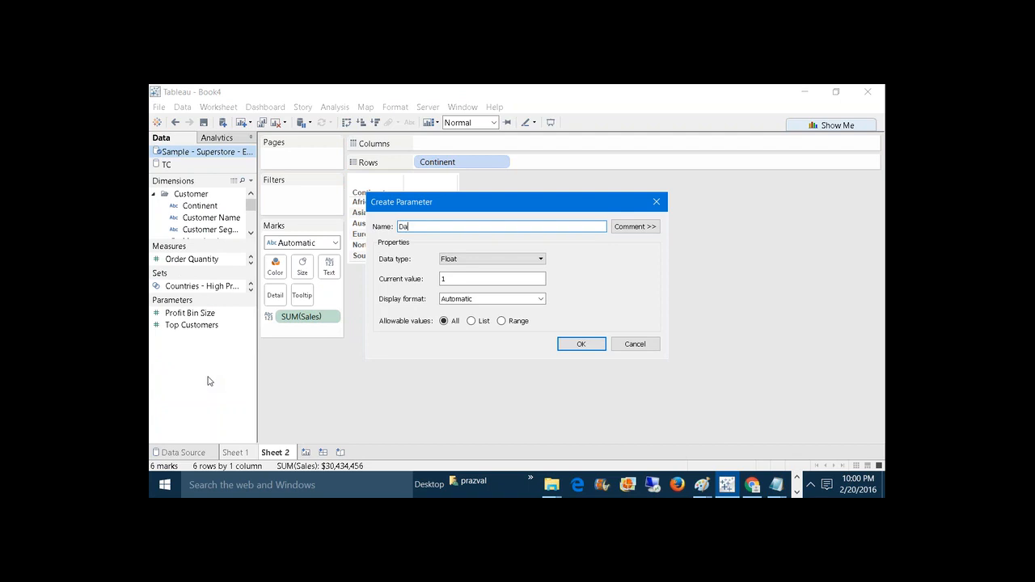
click(454, 259)
click(467, 309)
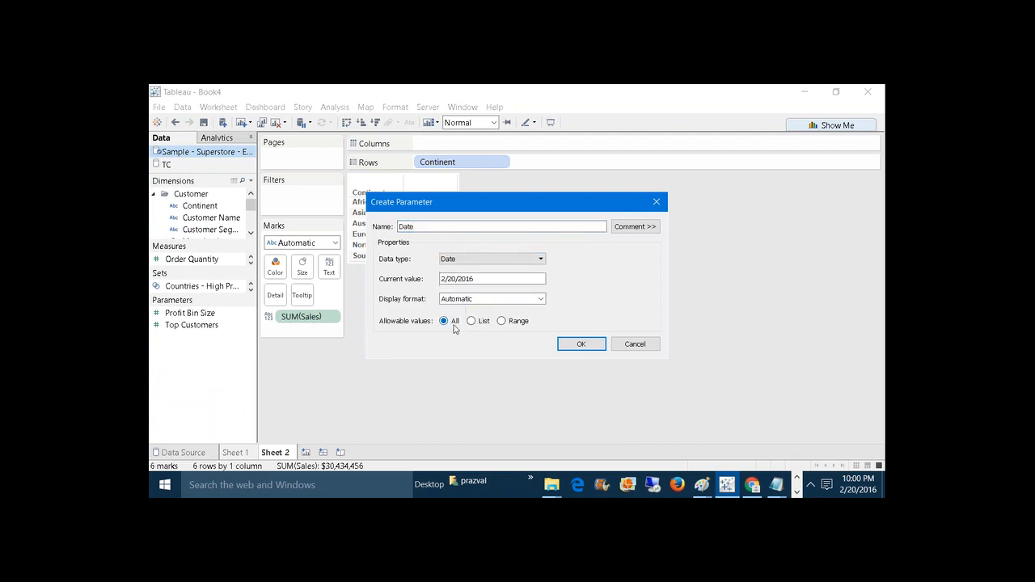
click(584, 347)
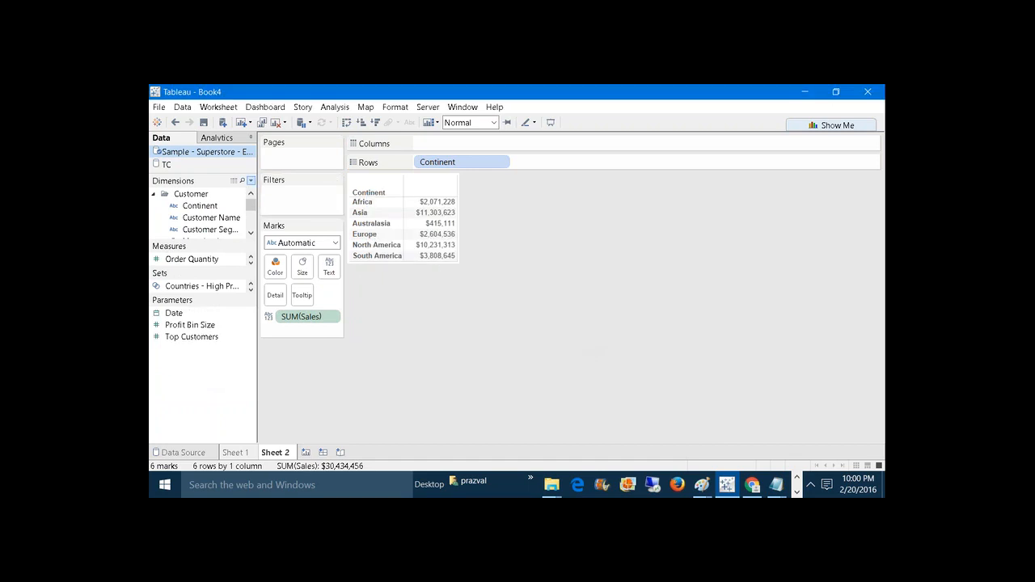
Create a calculated field named What-IFSales in the Superstore data source
click(251, 181)
click(250, 193)
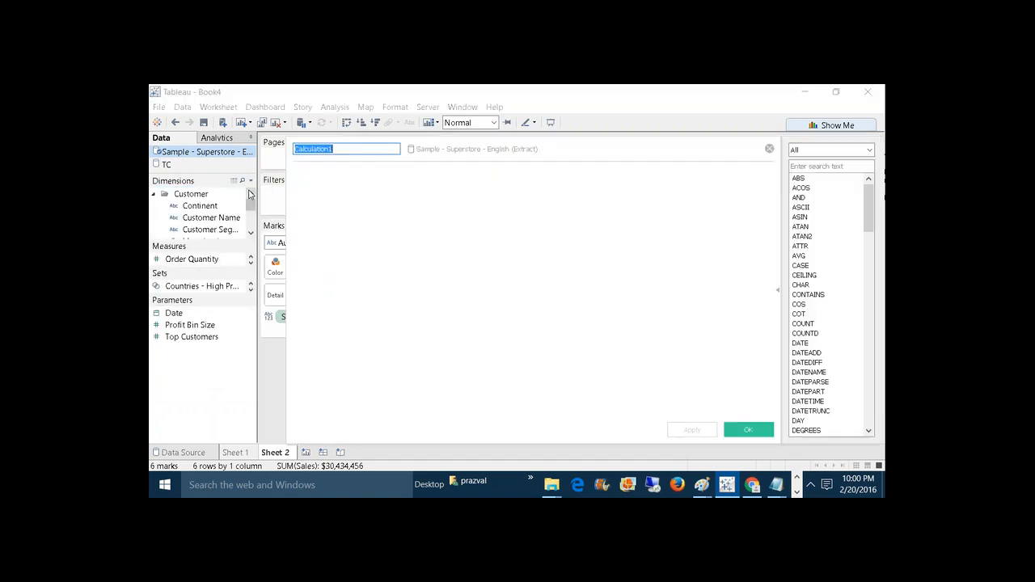
text(What-I)
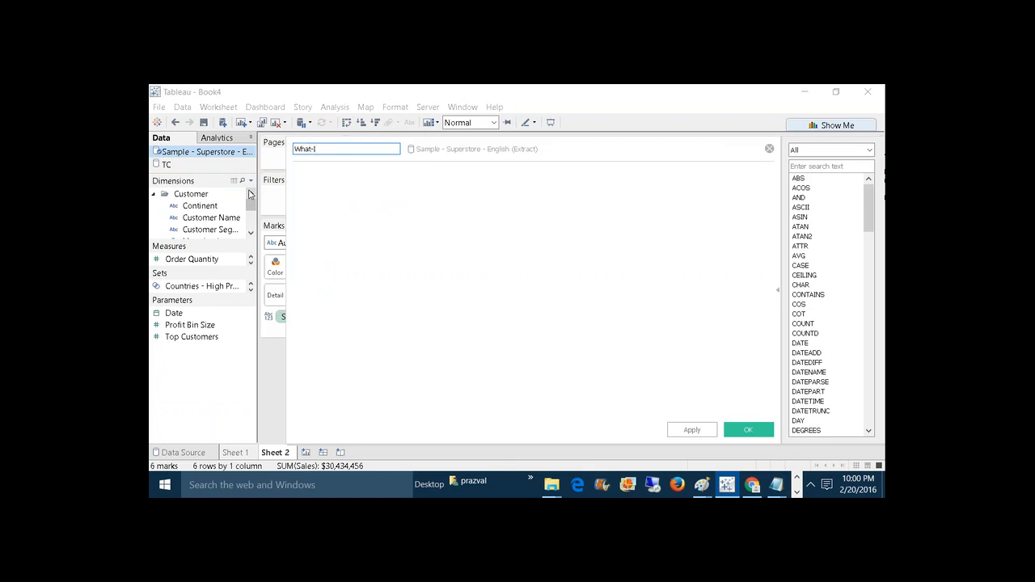
text(FSales)
click(376, 217)
Start the formula with the condition IF [Continent]='Asia' THEN
text(IF CON)
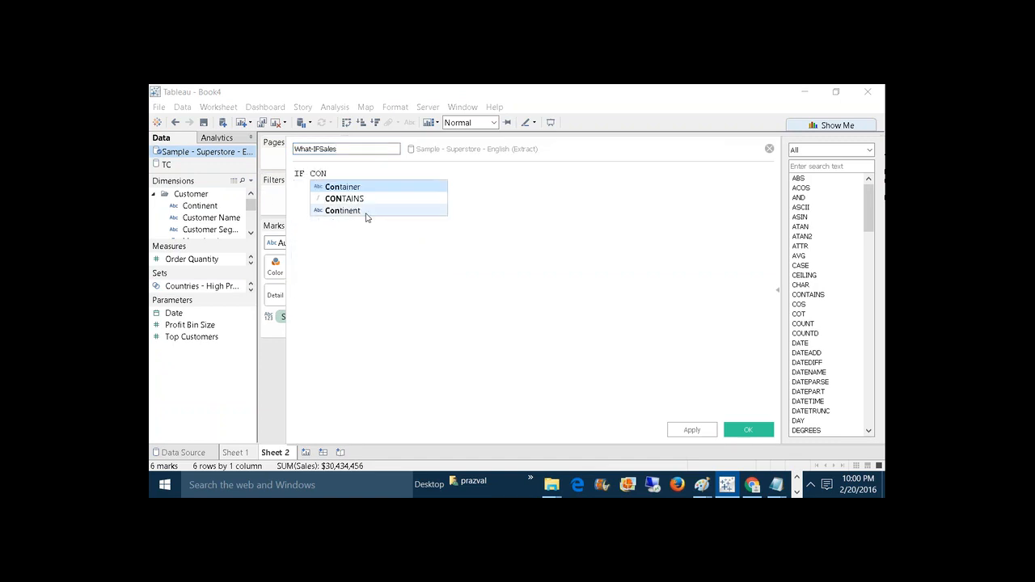
click(366, 217)
text(=')
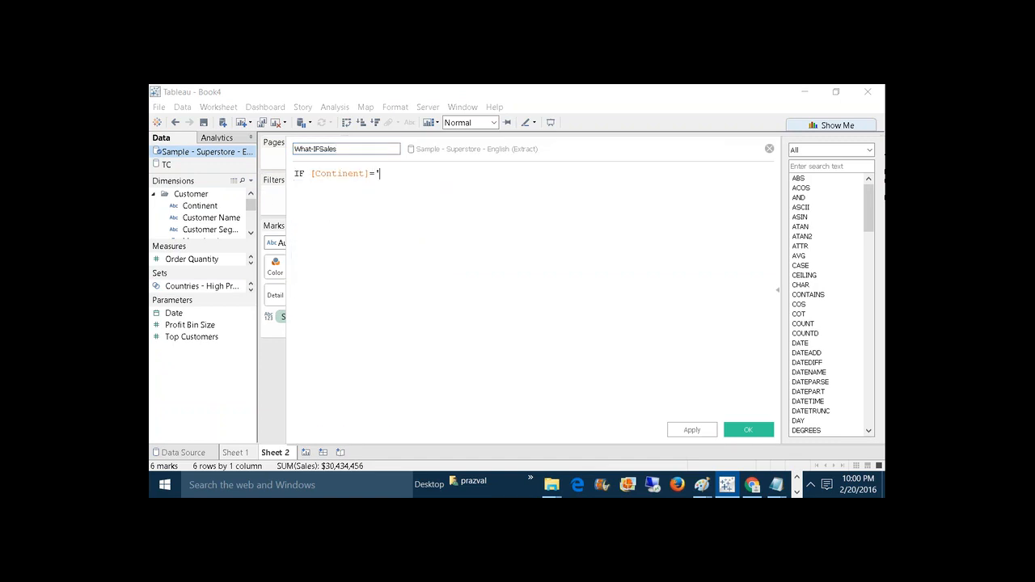
text(Asia')
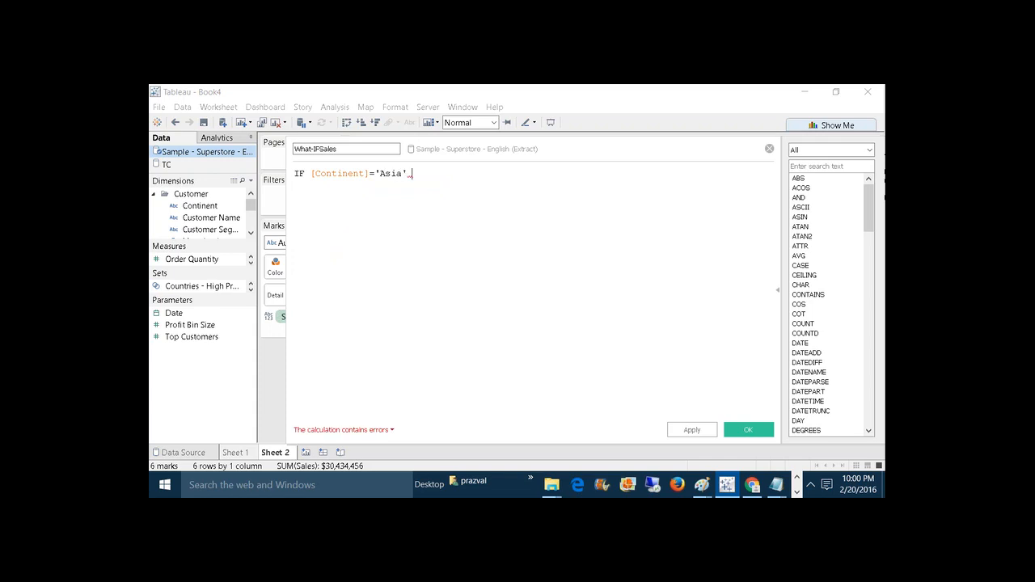
text( THEN )
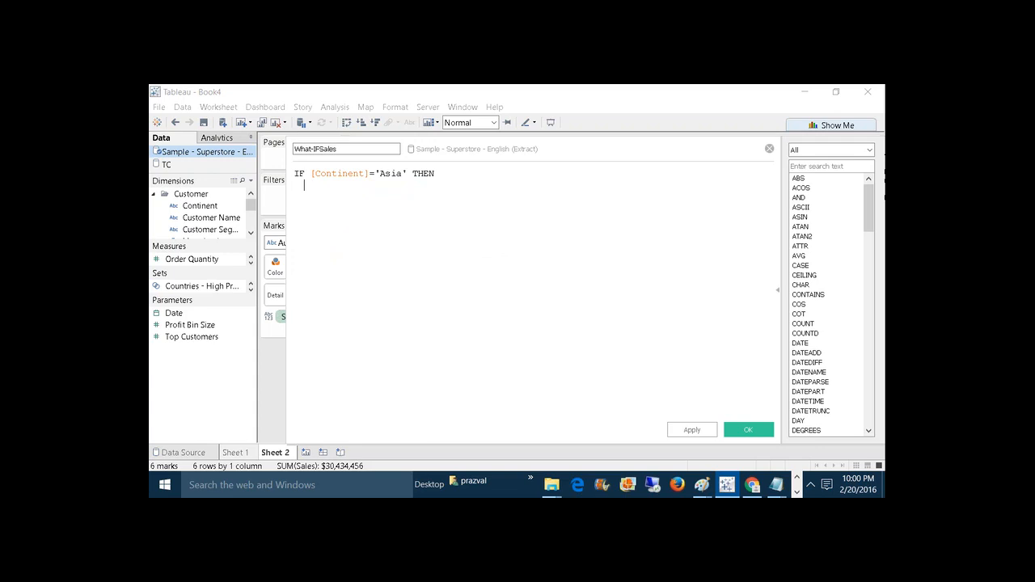
Add a nested IF on the second line with a DATEDIFF function using 'day' as the date part
text(     IF)
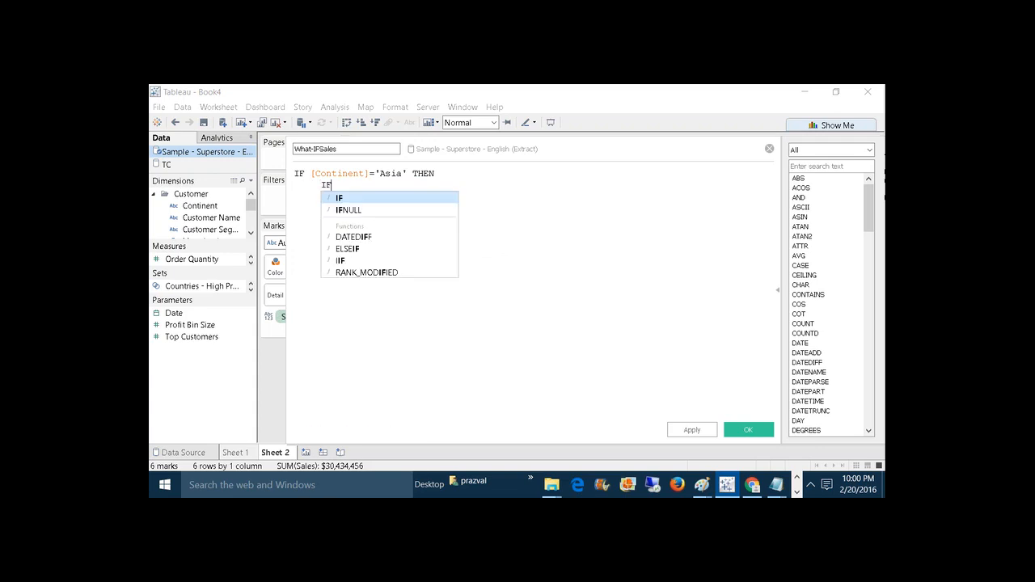
text( DAT)
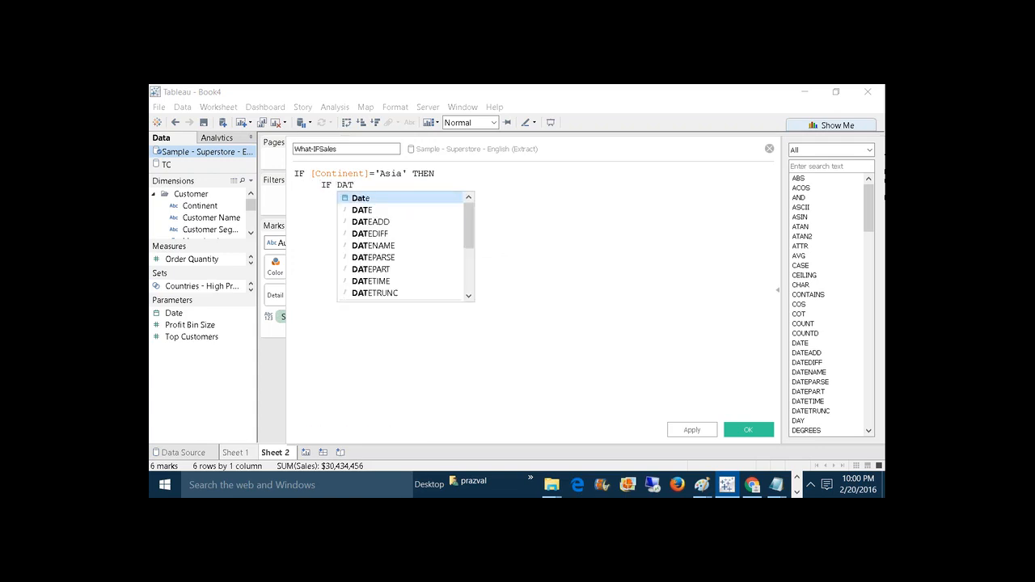
key(Down)
key(Down)
key(Down)
key(Return)
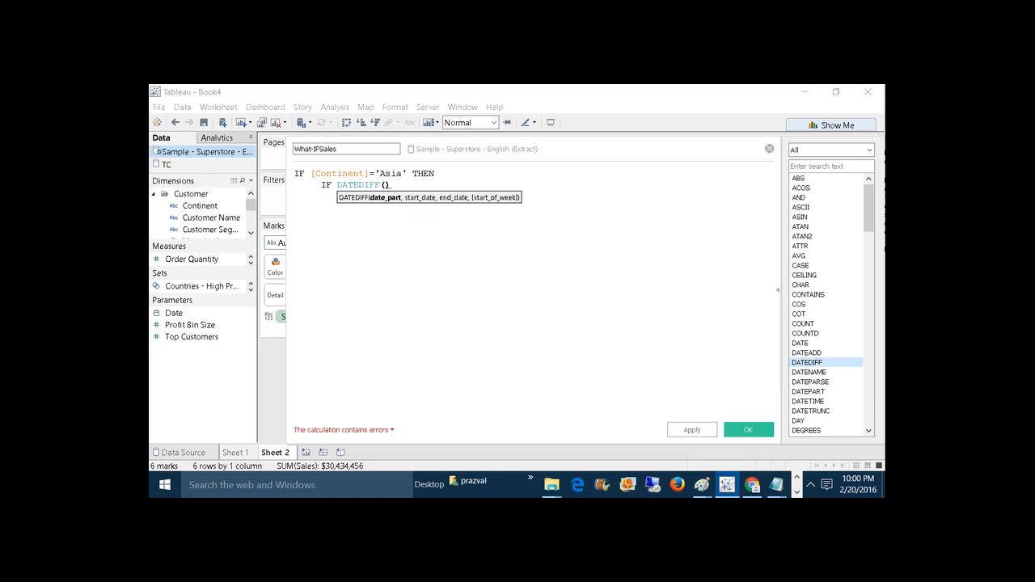
text('day)
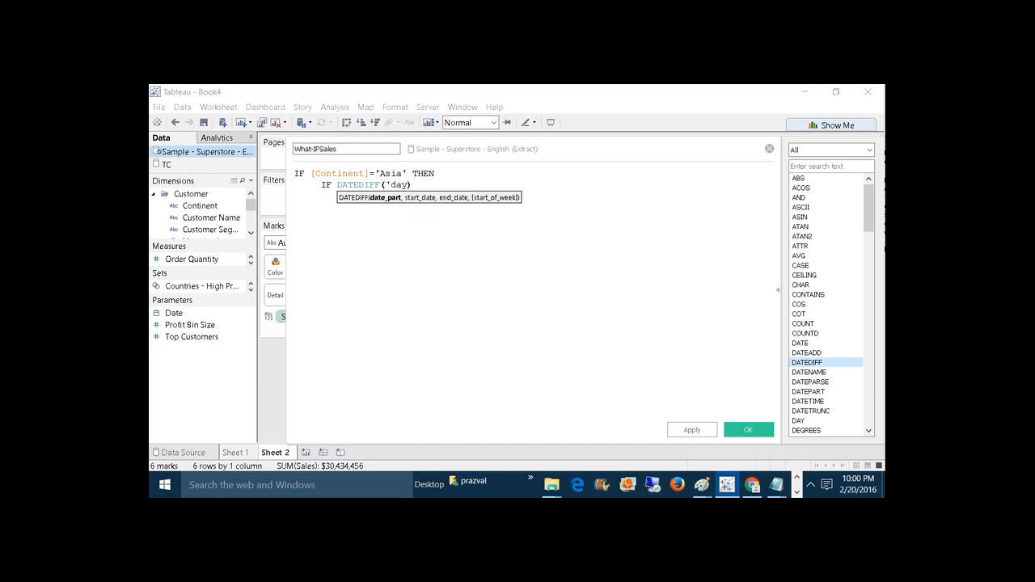
text('m)
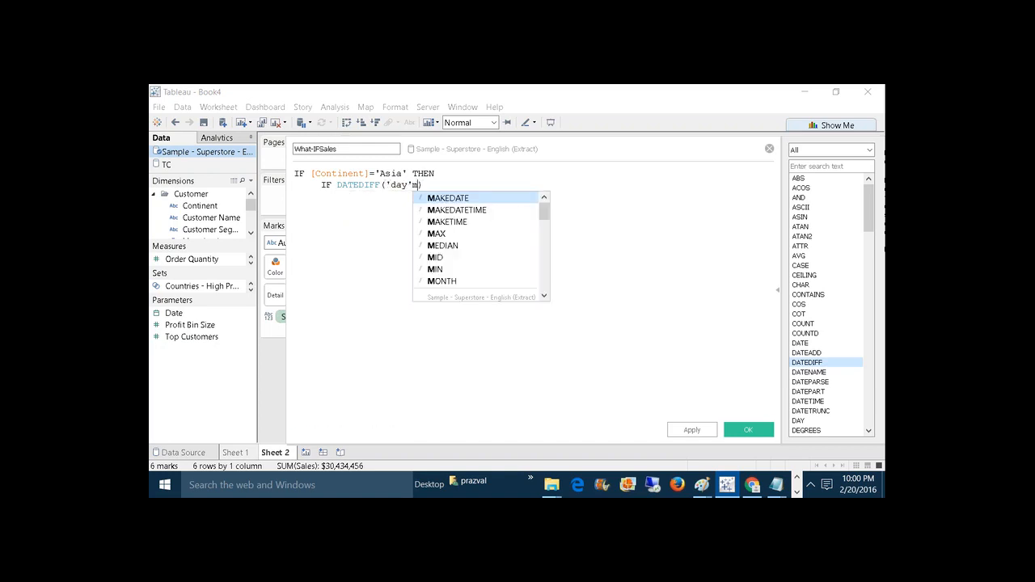
key(BackSpace)
Complete the DATEDIFF arguments with [Order Date] as start date and the [Date] parameter as end date
text(,s)
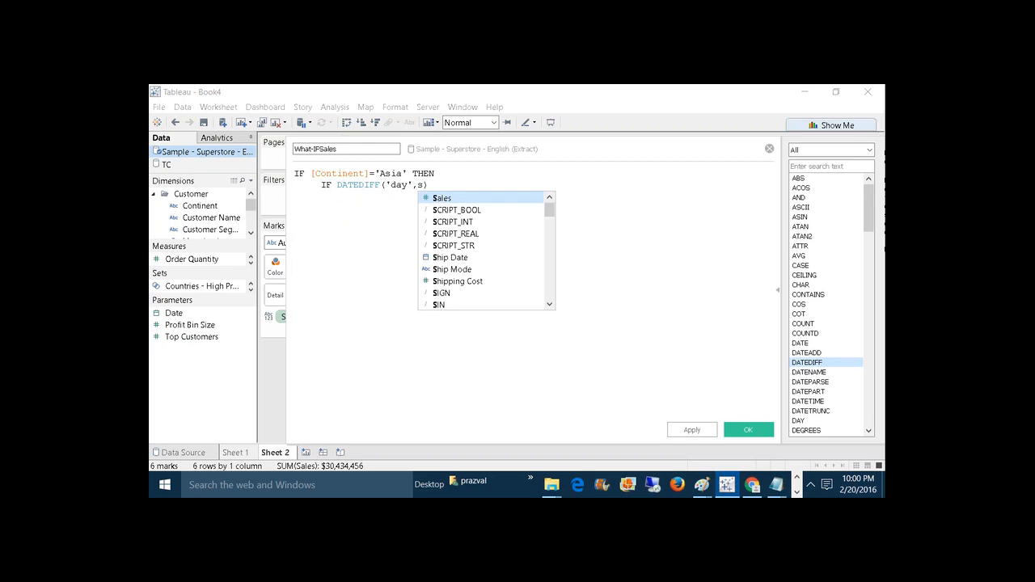
key(BackSpace)
text(or)
key(Down)
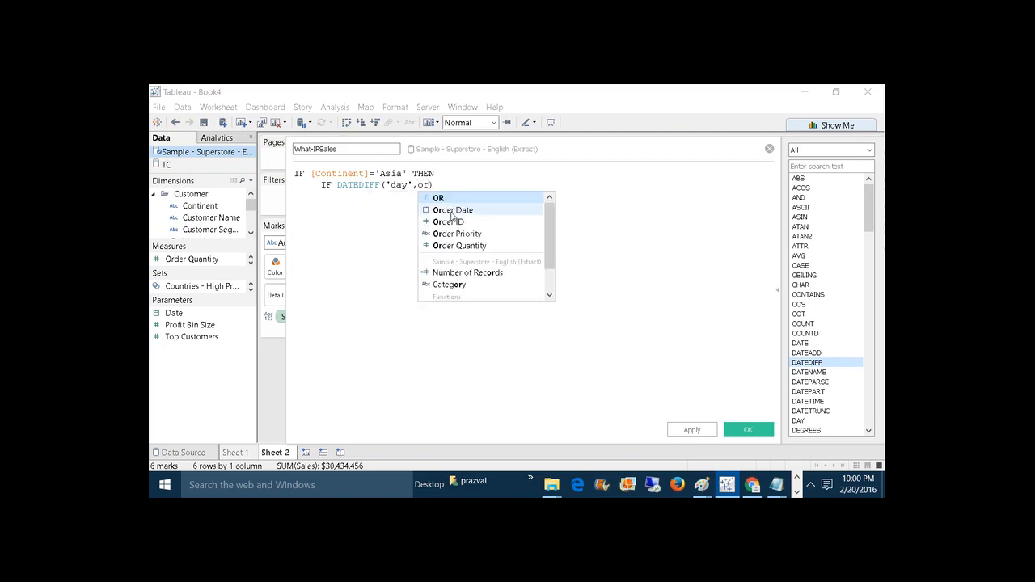
key(Return)
text(,)
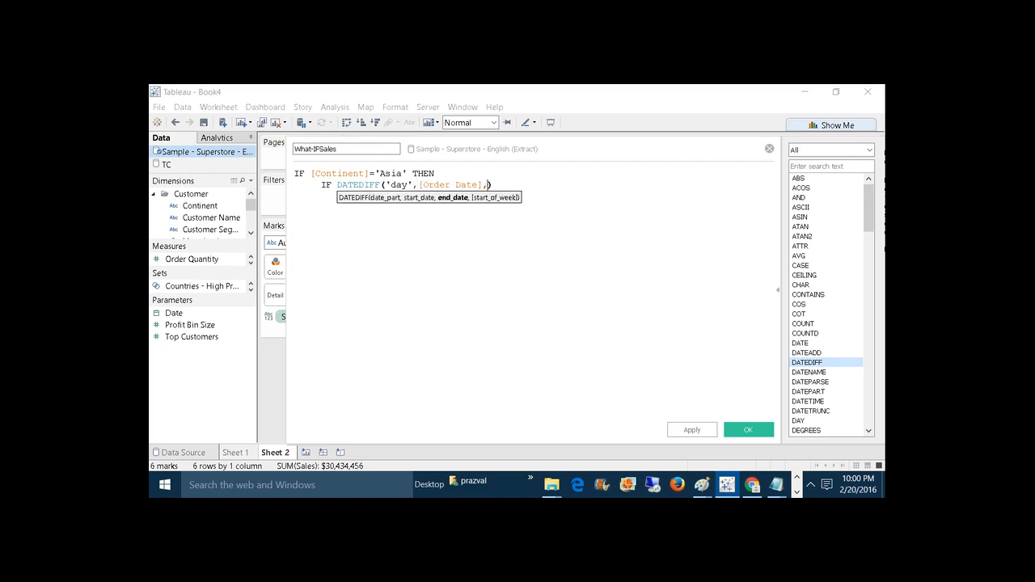
text(da)
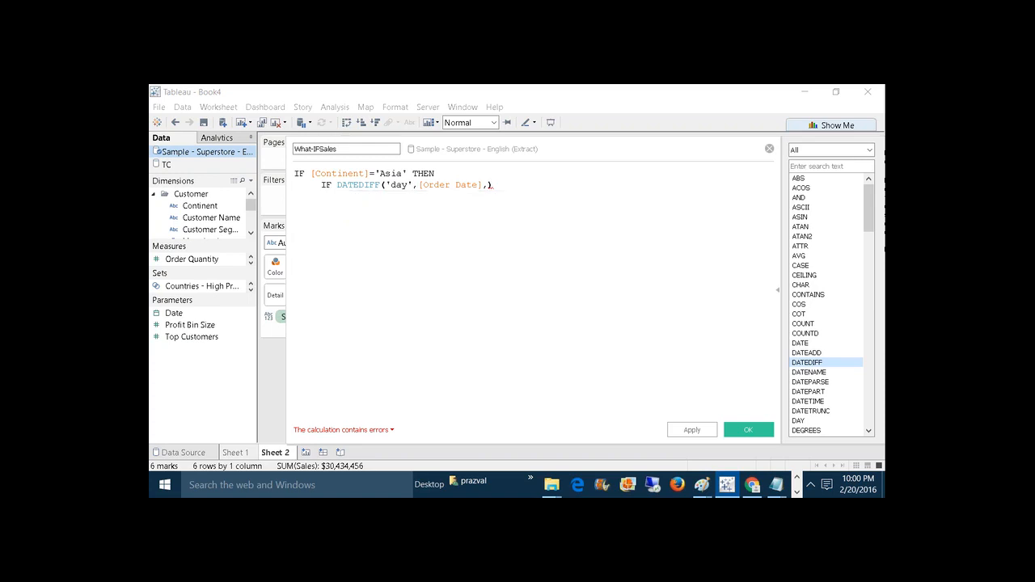
double_click(517, 199)
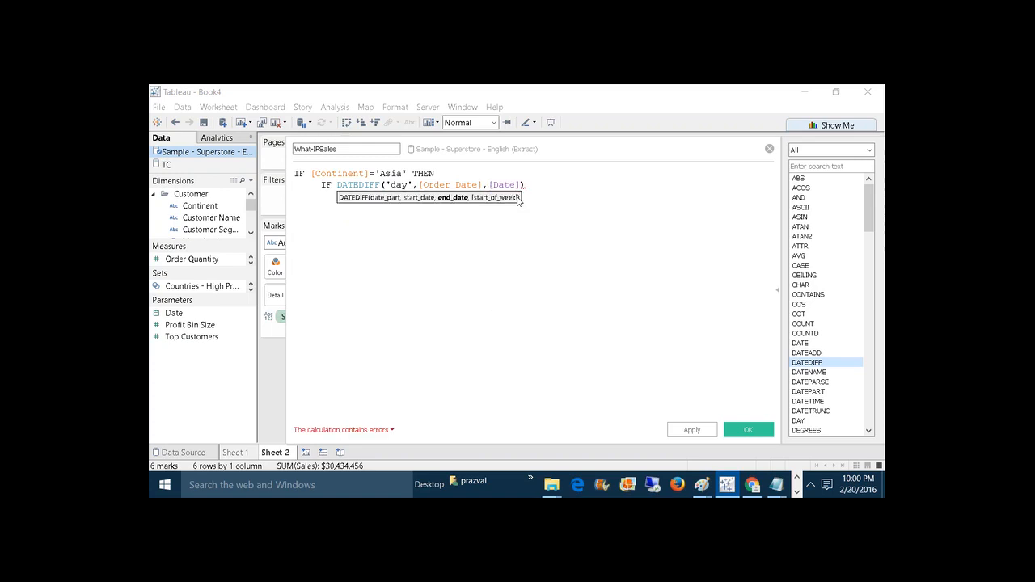
click(534, 187)
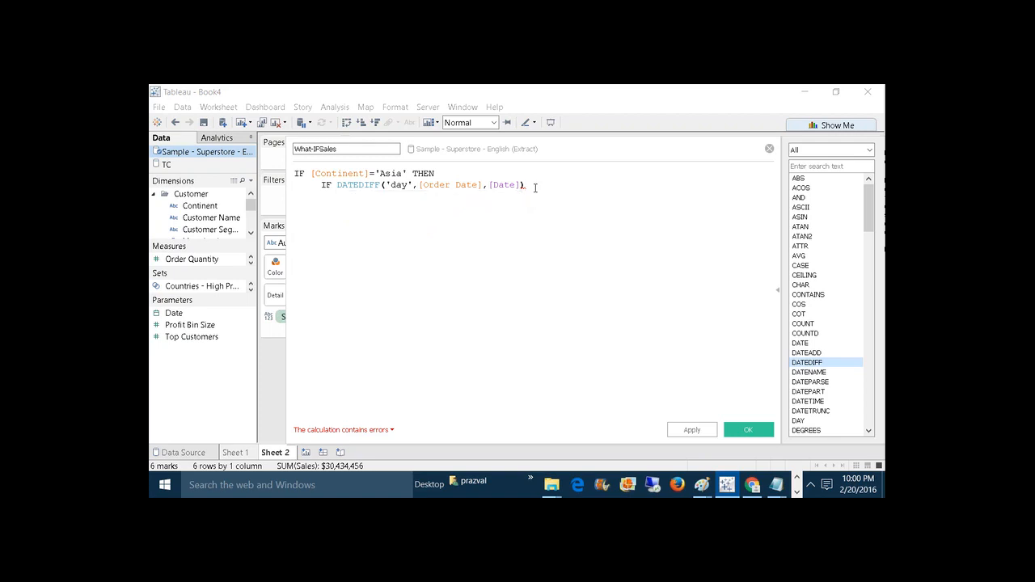
Check the Asia day range in the what-if notes and complete the DATEDIFF condition with <45
text(<)
mouse_move(775, 484)
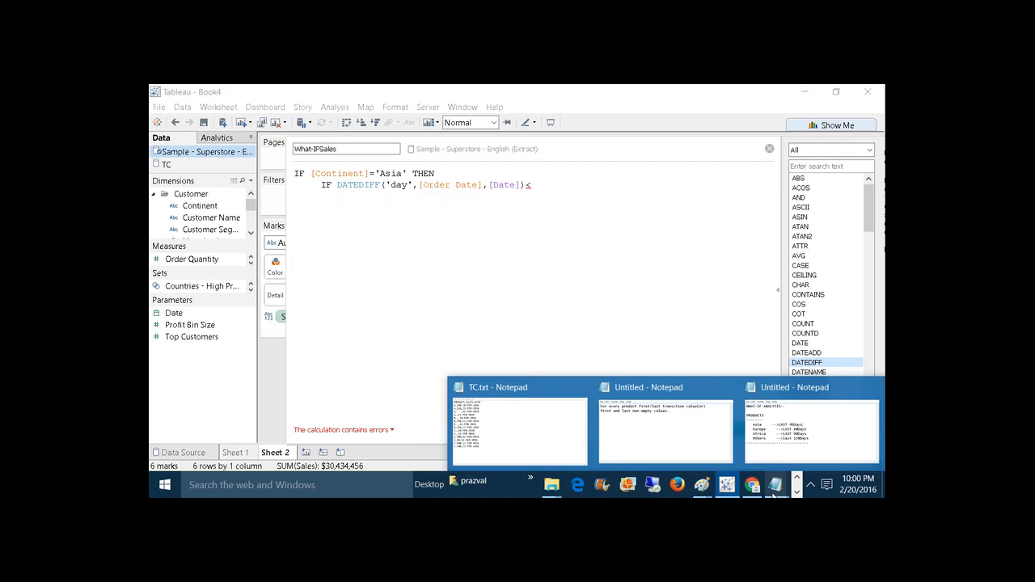
click(809, 422)
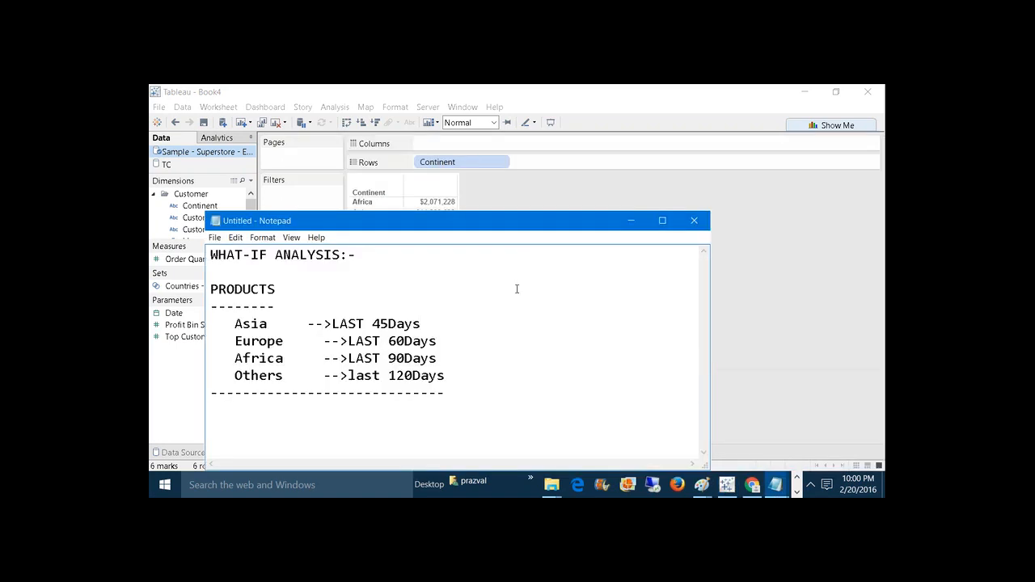
mouse_move(755, 482)
click(719, 446)
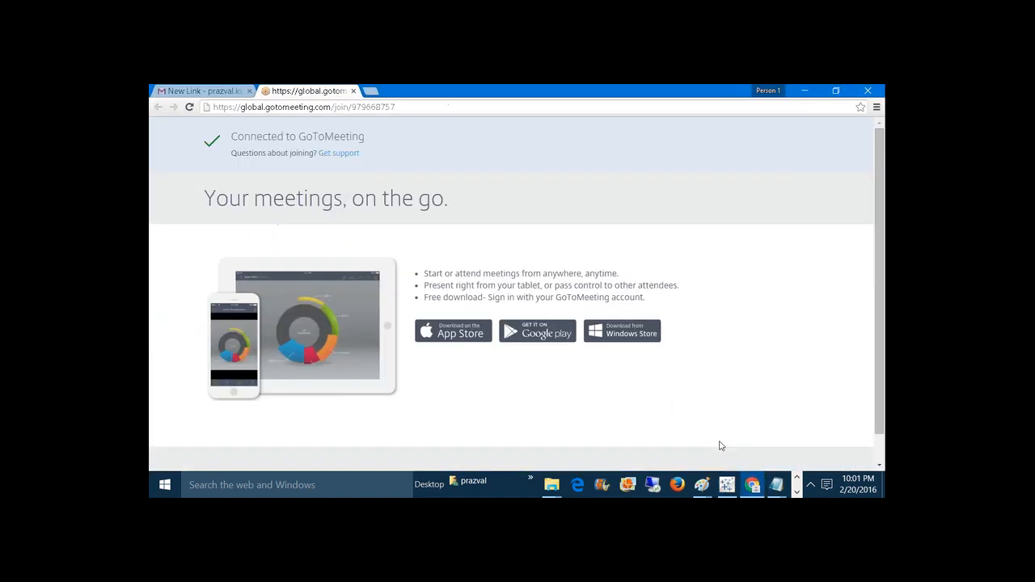
click(691, 436)
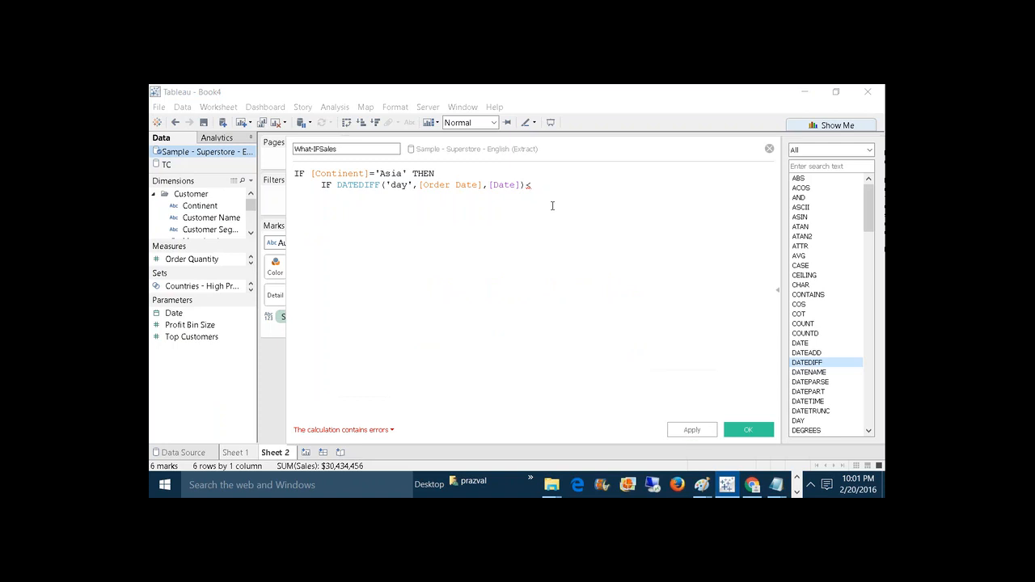
text(45)
key(Return)
text(1-jan-201)
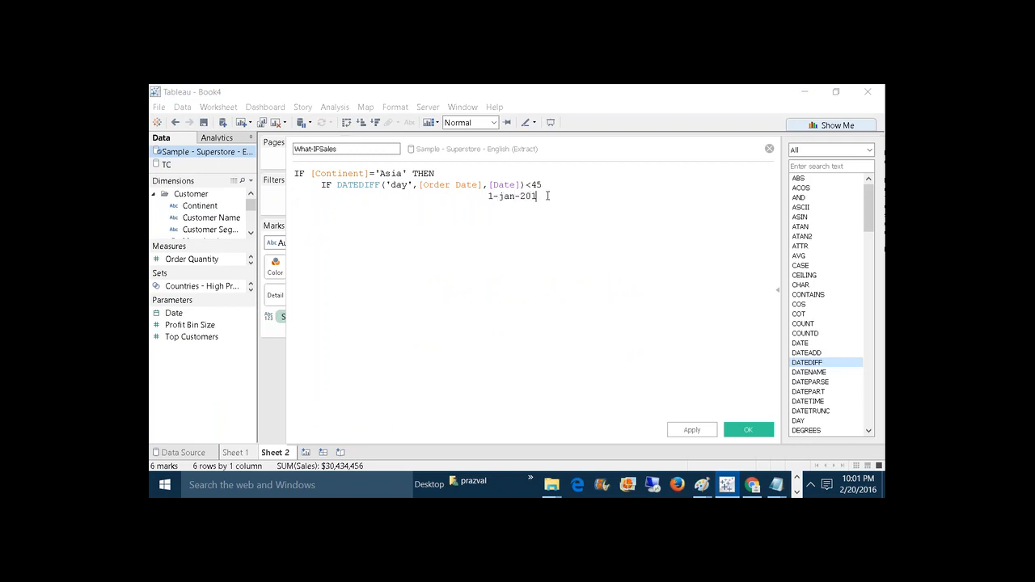
text(6)
click(426, 199)
text(1-jan-2016,)
key(Delete)
key(Delete)
key(Delete)
key(Delete)
key(Delete)
key(Delete)
key(Delete)
key(Delete)
key(Delete)
key(Delete)
key(Delete)
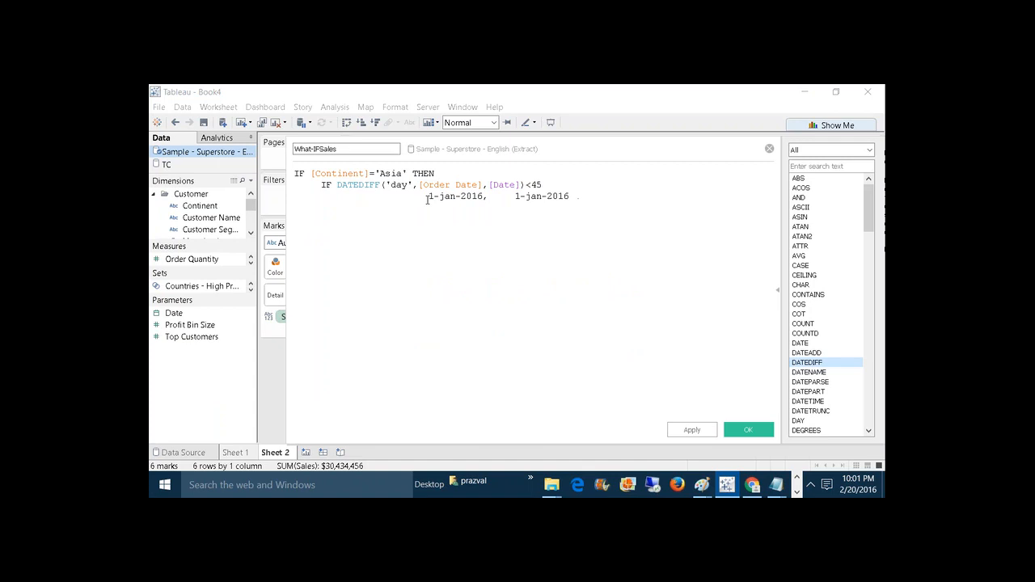
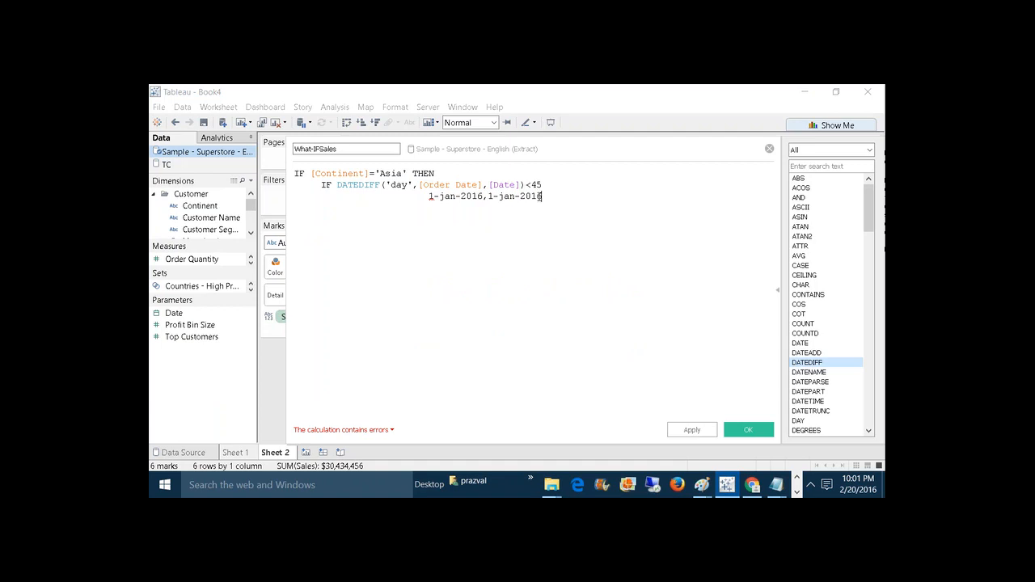
drag(542, 196, 429, 197)
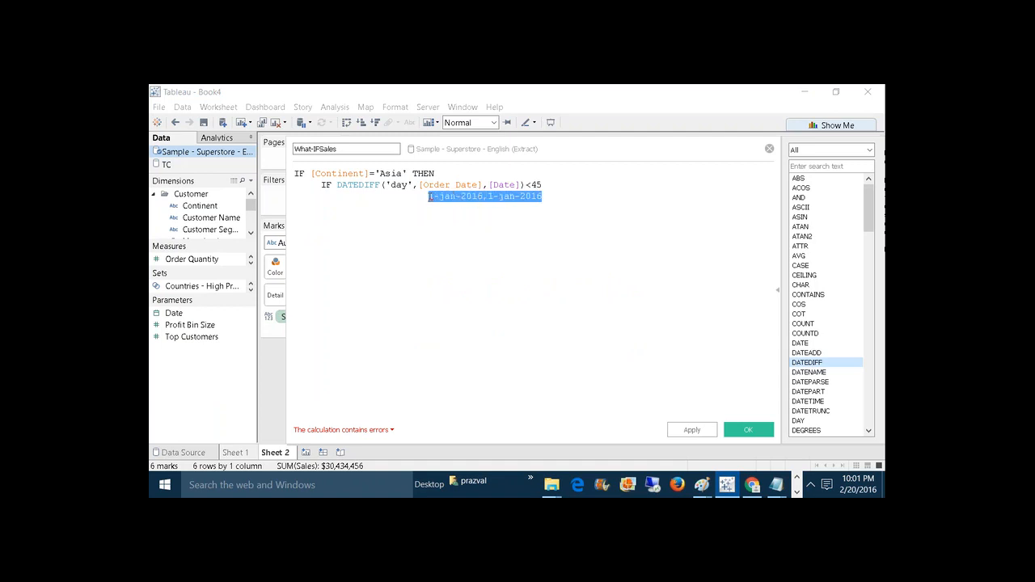
key(Delete)
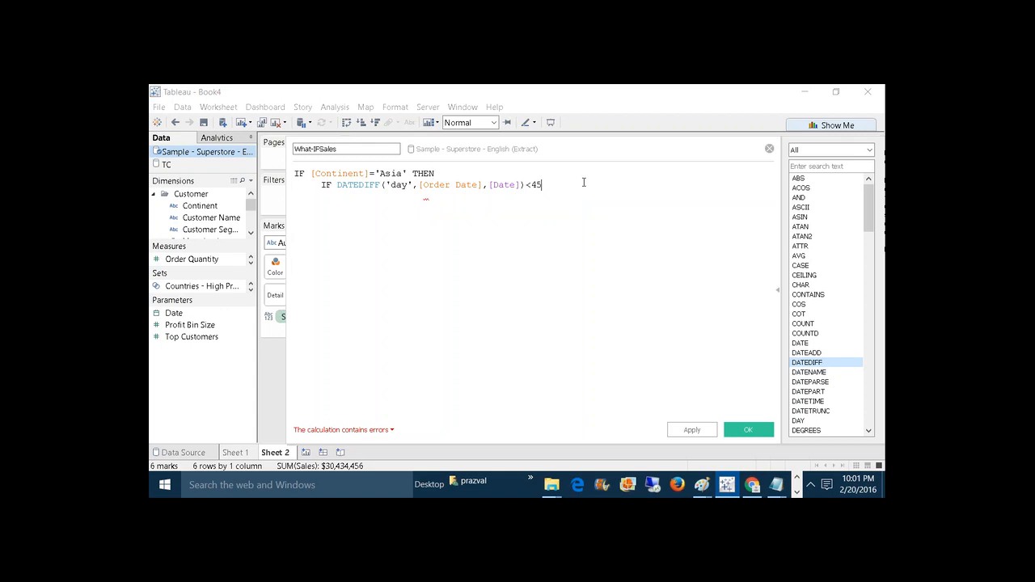
Finish the Asia nested IF with THEN [Sales] END
text(THEN S)
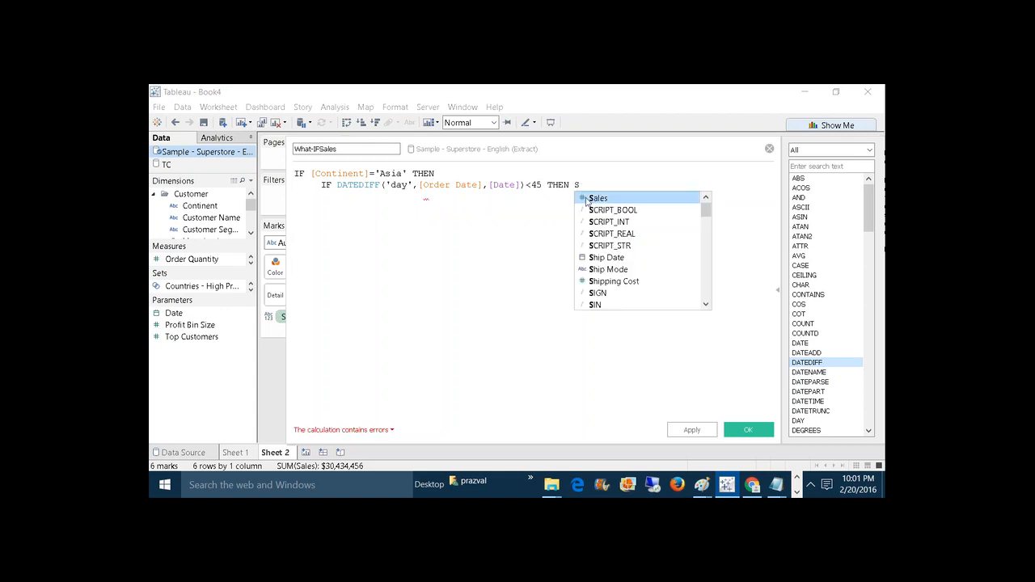
key(Return)
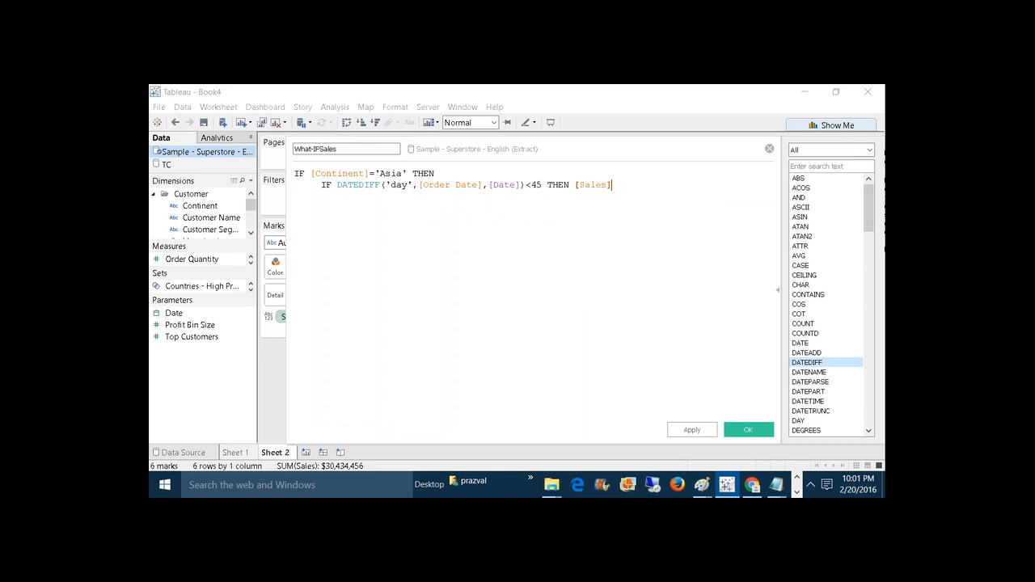
text(END)
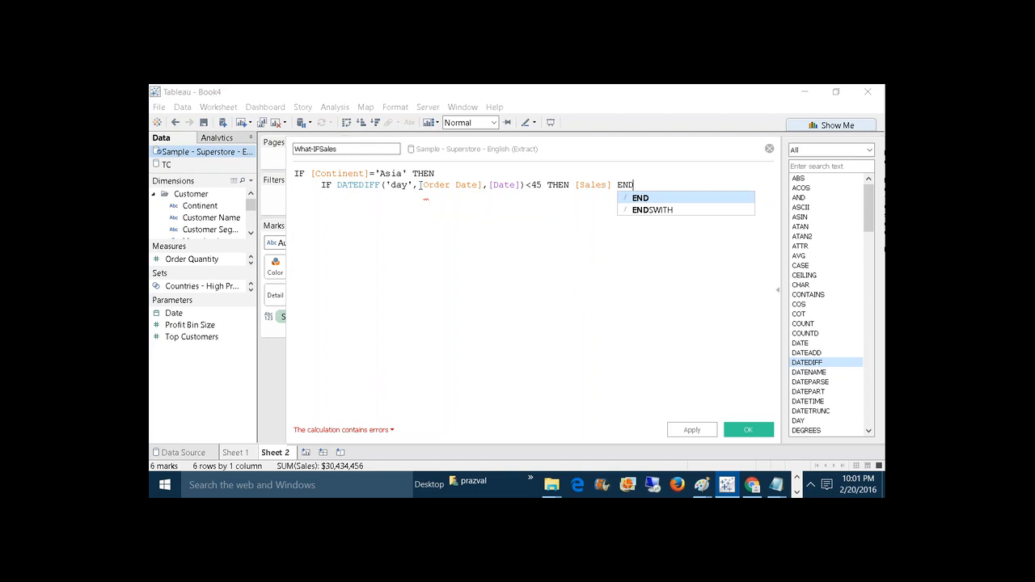
Insert the condition [Order Date]<=[Date] AND before DATEDIFF in the Asia nested IF
drag(419, 186, 435, 185)
click(335, 186)
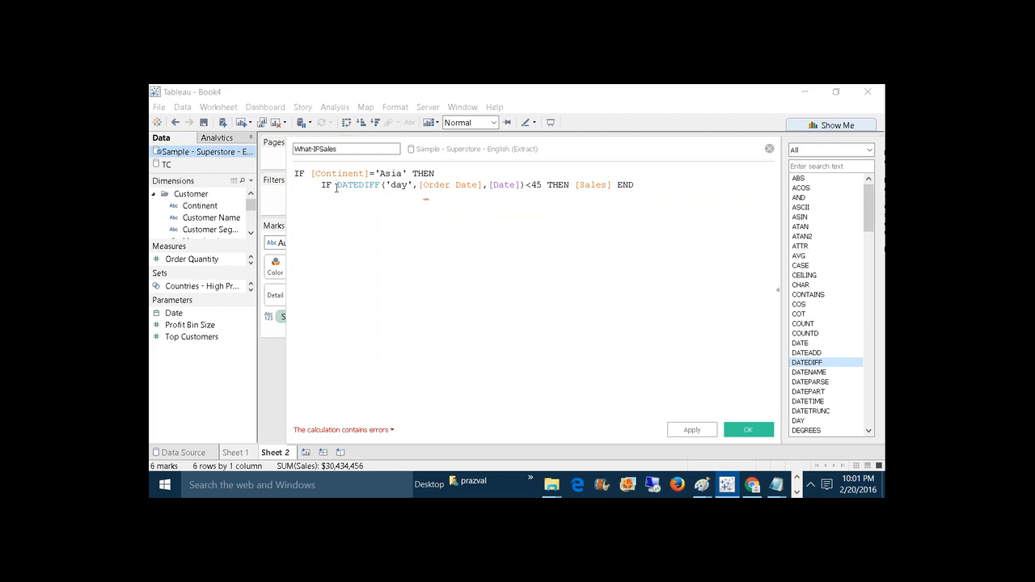
text(OR)
key(Down)
key(Return)
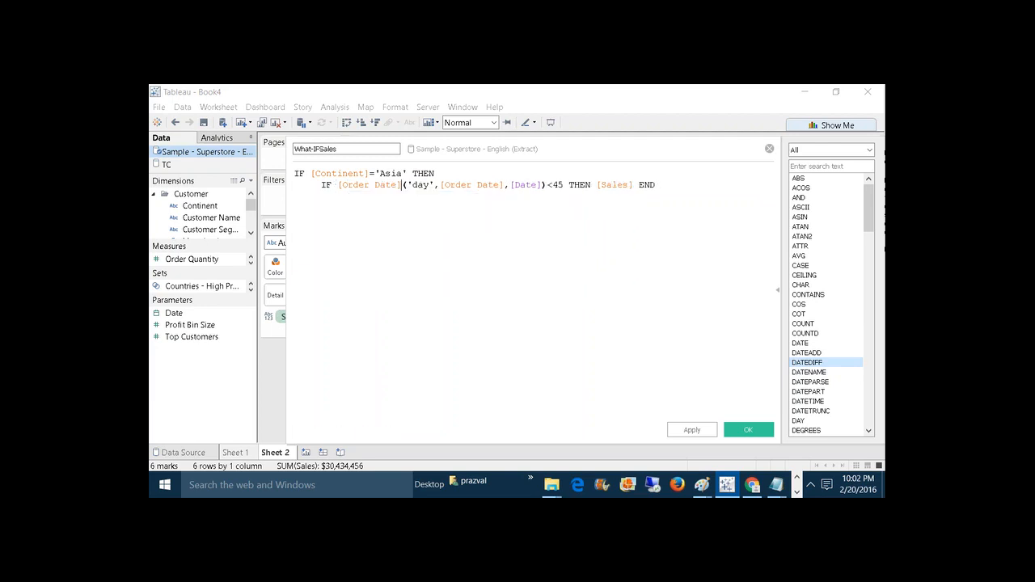
text(<)
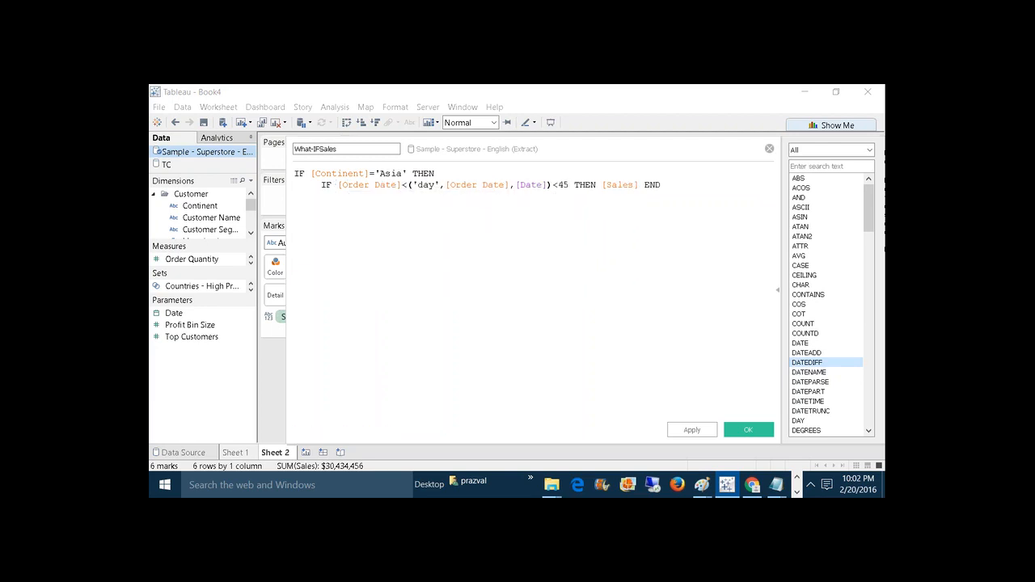
text(=DA)
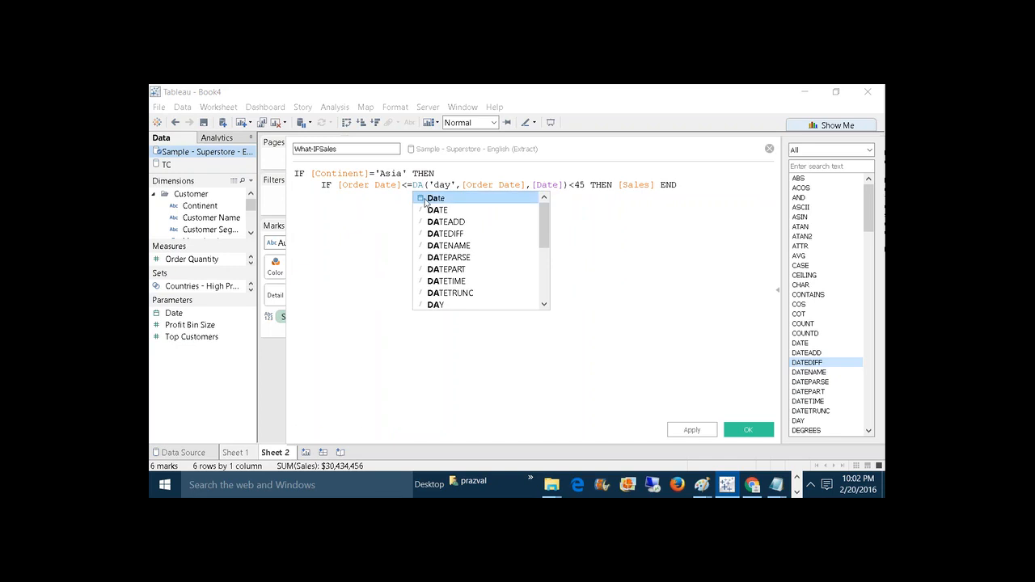
click(425, 200)
text(AND DA)
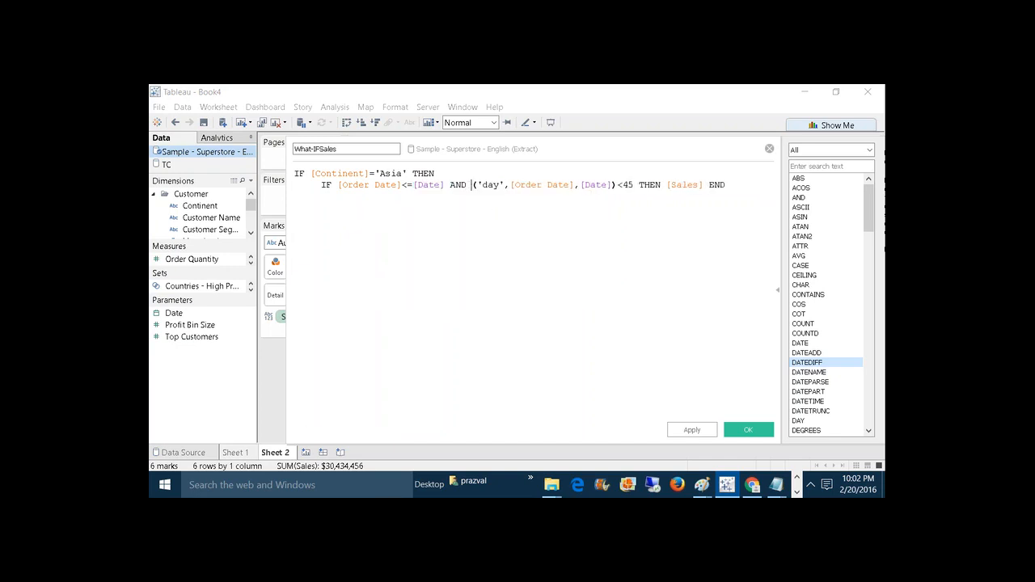
text(TEDIFF)
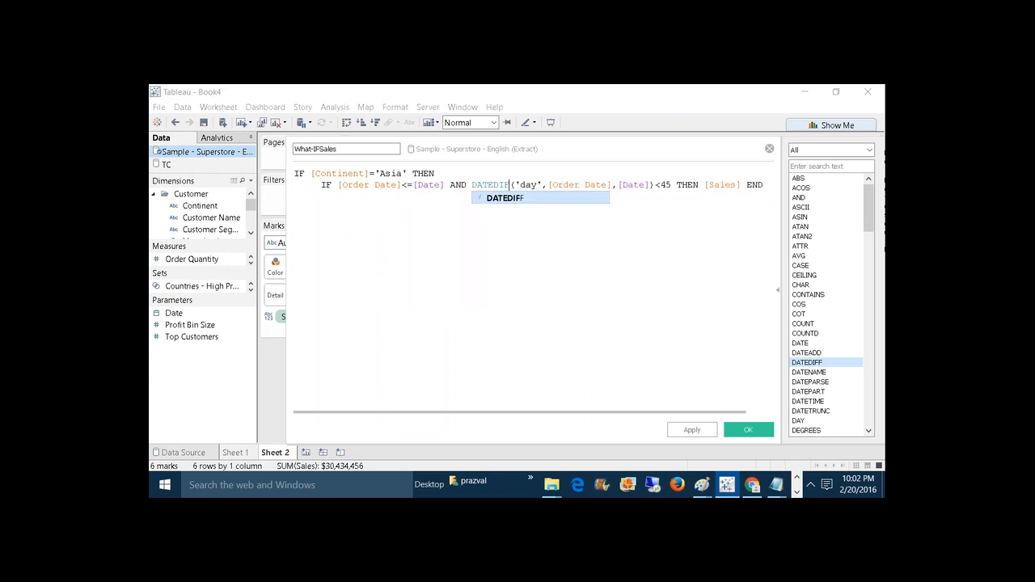
click(368, 409)
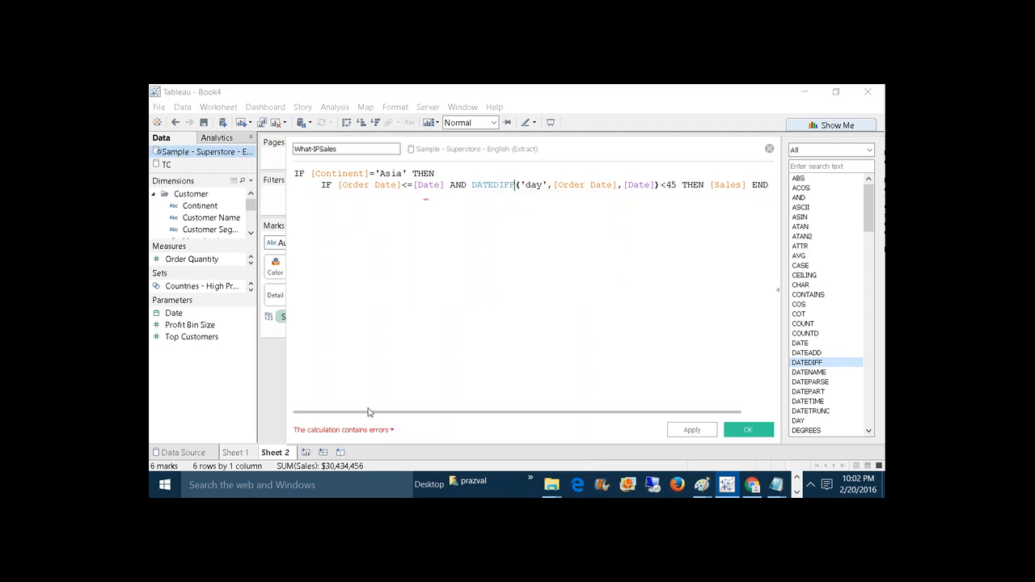
Add a new line with the condition ELSEIF [Continent]='Europe' THEN
click(772, 185)
key(Return)
text(ELSEIF )
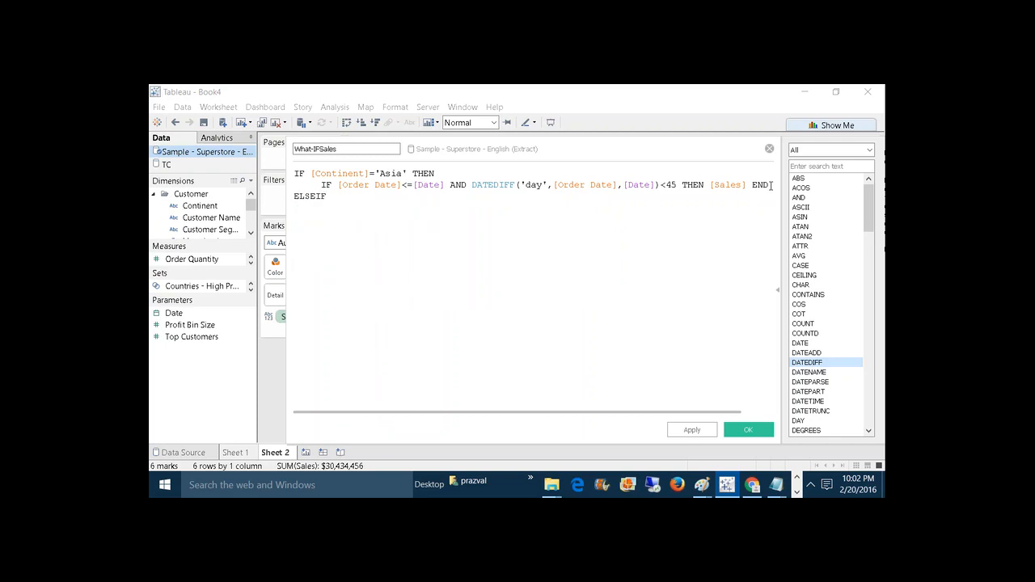
text(CON)
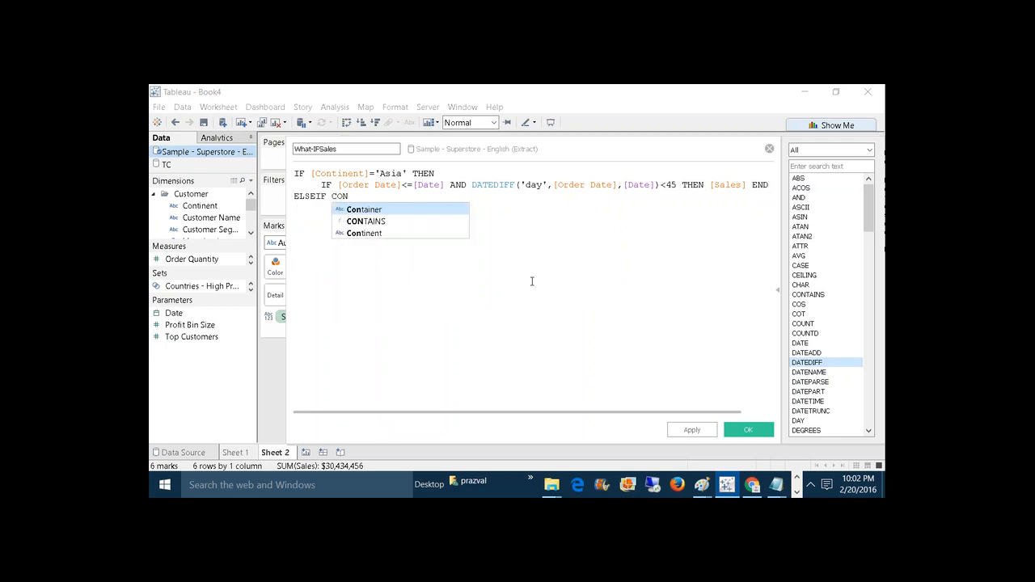
double_click(365, 233)
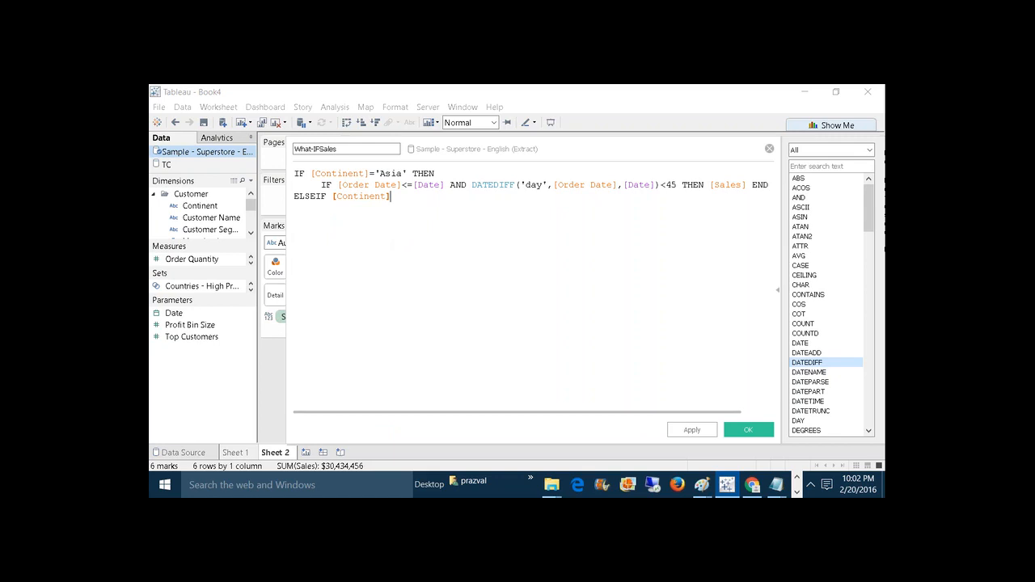
text(='Europe' THEN)
Copy the Asia branch's nested IF line onto an indented line below the Europe condition
drag(321, 184, 768, 184)
key(ctrl+c)
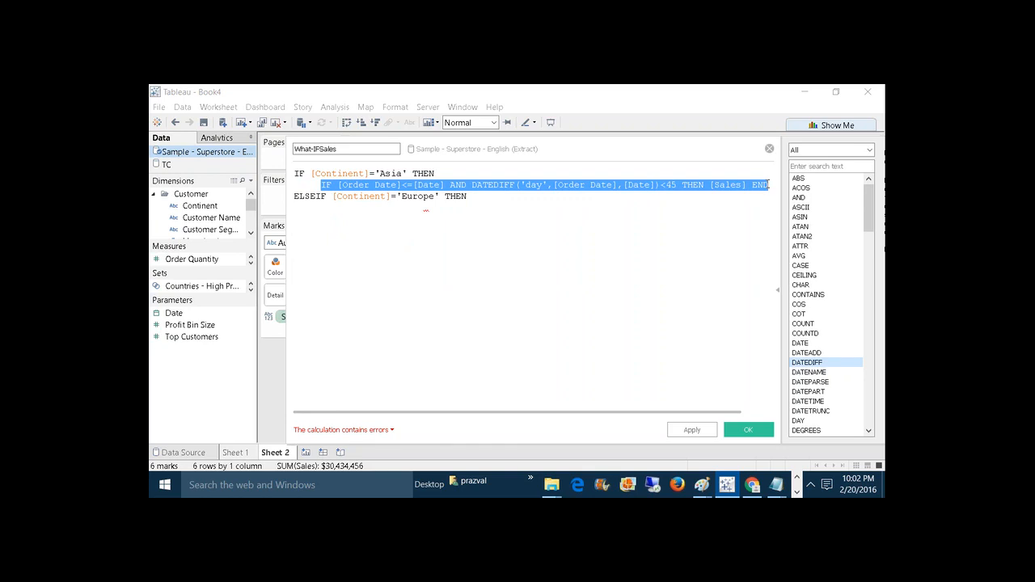
click(500, 204)
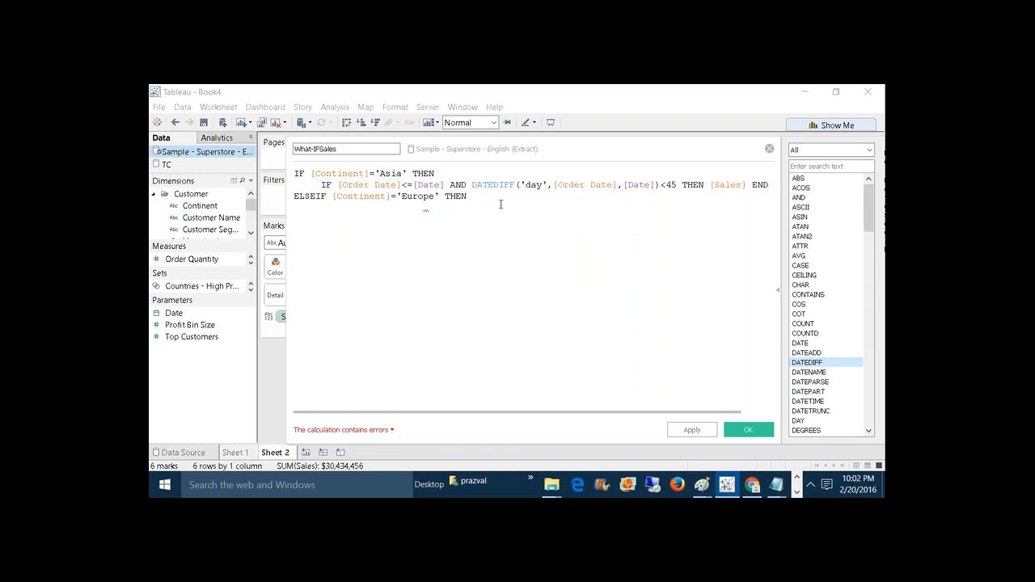
key(BackSpace)
key(BackSpace)
key(BackSpace)
key(BackSpace)
key(BackSpace)
key(BackSpace)
key(BackSpace)
key(BackSpace)
key(BackSpace)
key(BackSpace)
key(ctrl+v)
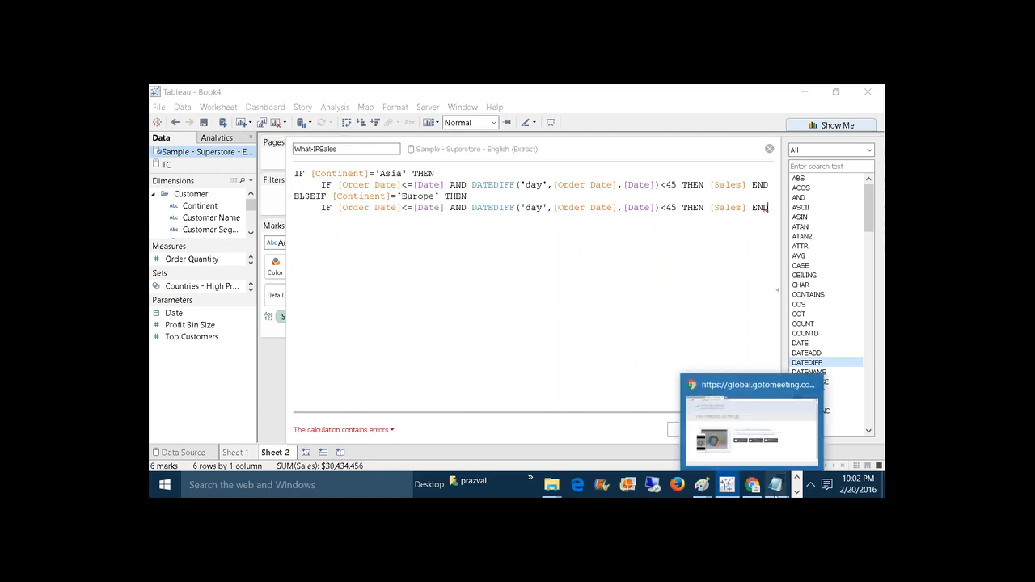
Check the Europe day range in the notes and set the Europe branch's DATEDIFF limit to 60
click(818, 414)
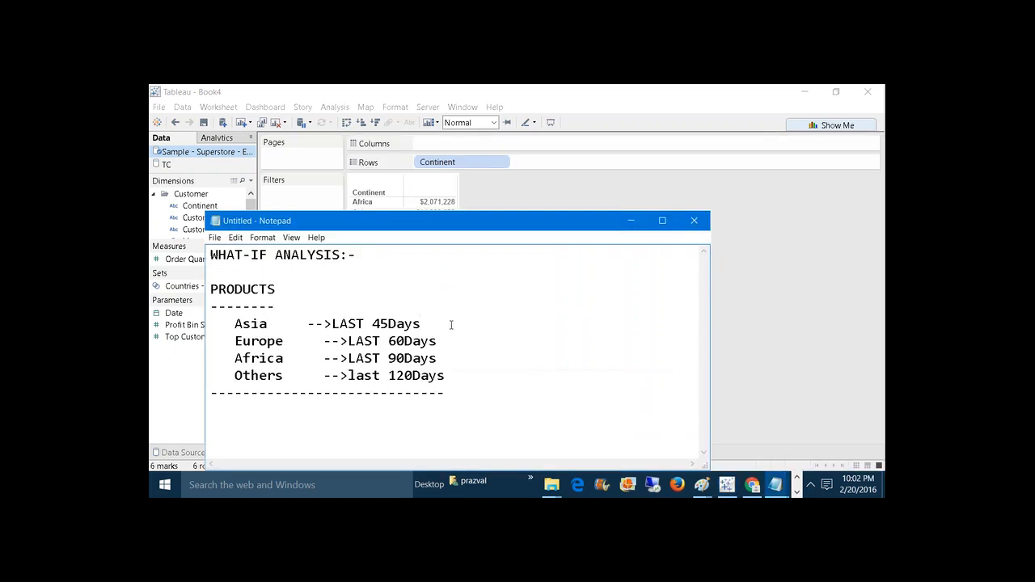
click(632, 219)
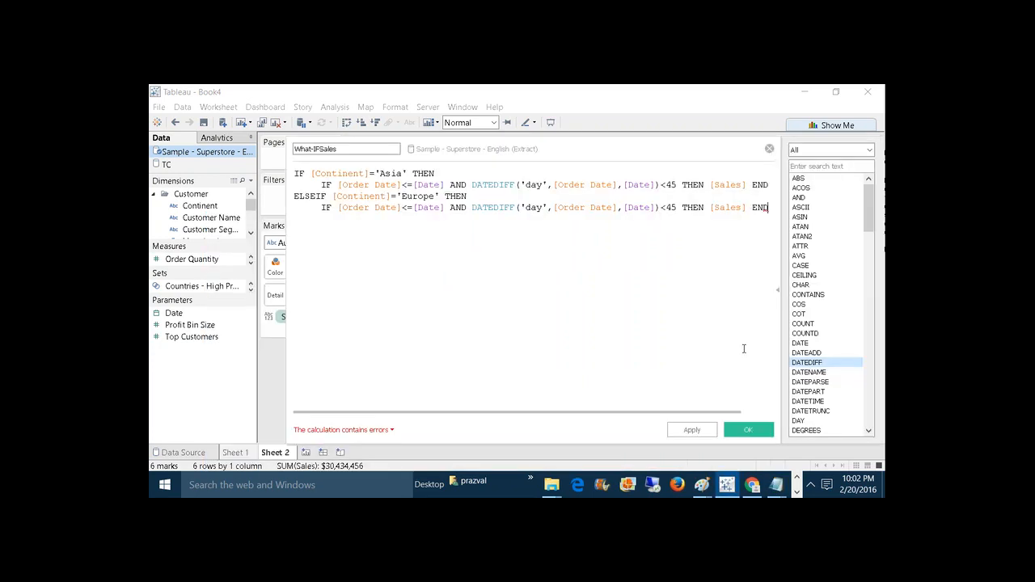
click(676, 209)
key(BackSpace)
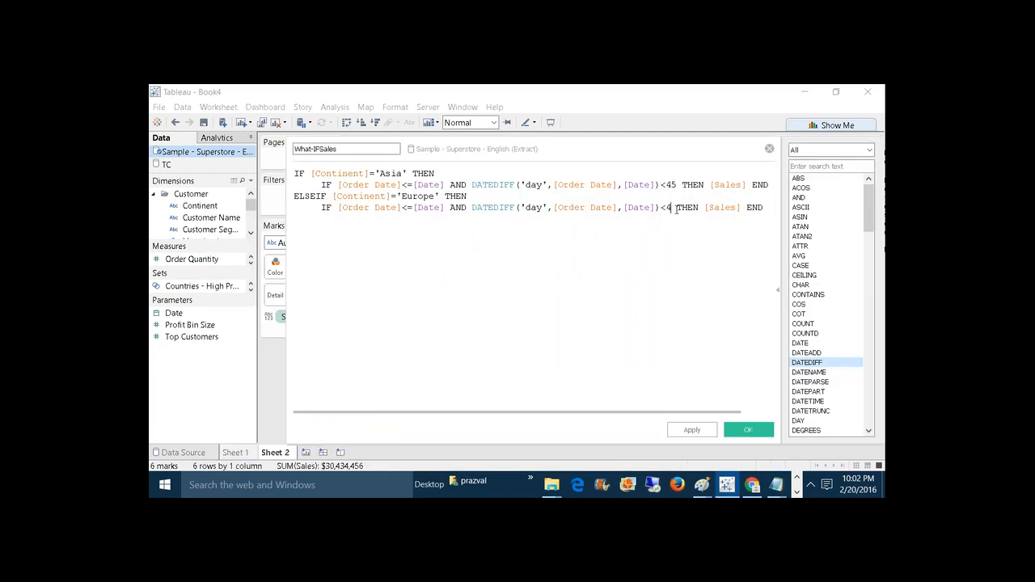
key(BackSpace)
text(60)
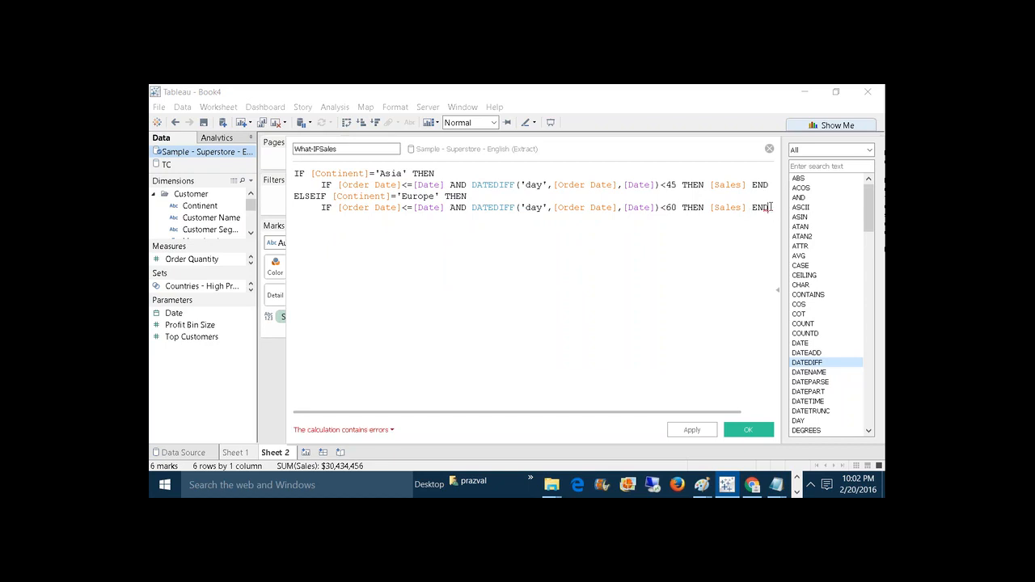
Add a third branch with the condition ELSEIF [Continent]='Africa' THEN and start a new line below it
click(770, 207)
key(Return)
text(ELSE)
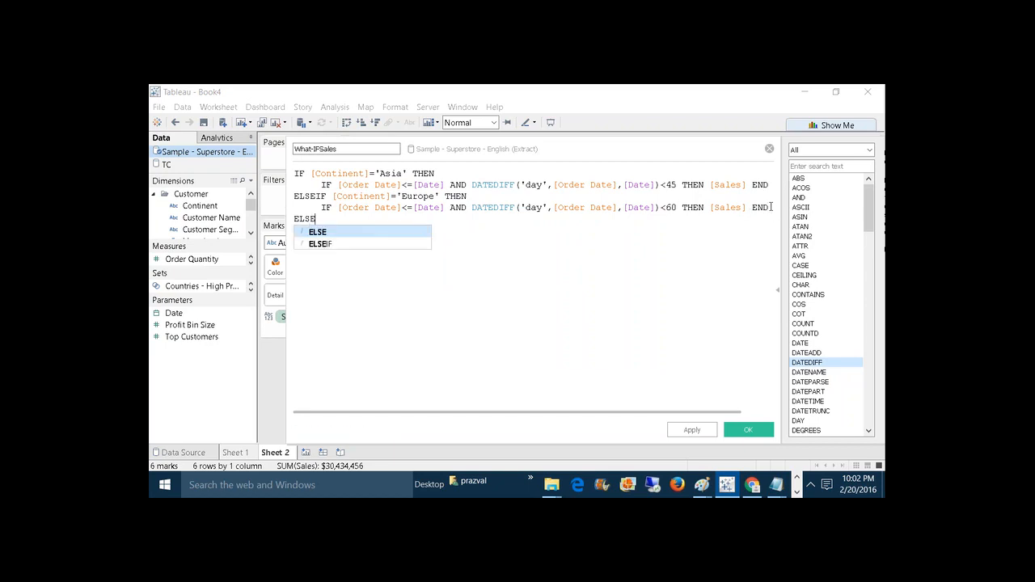
text(IF CON)
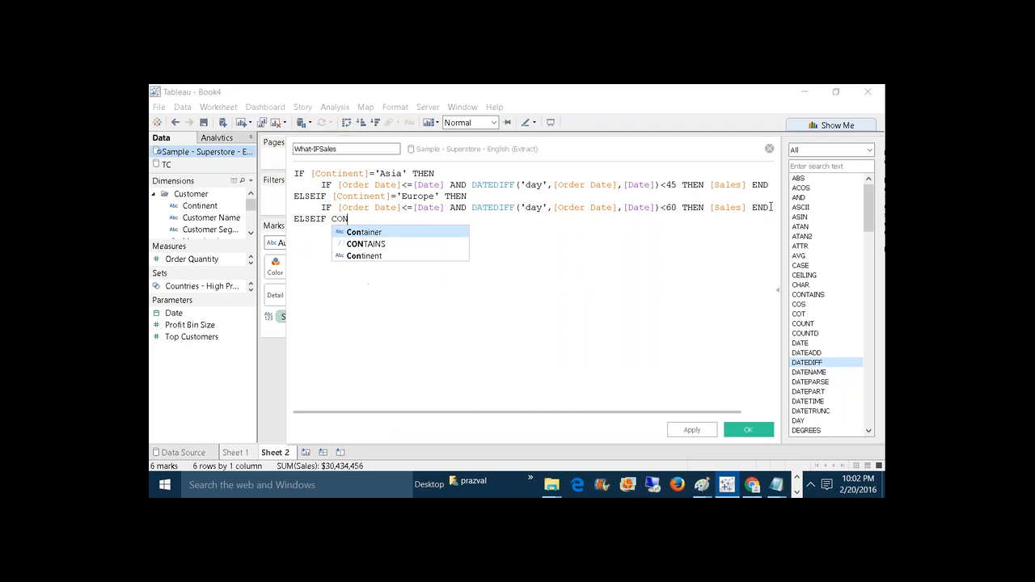
double_click(445, 256)
text(='A)
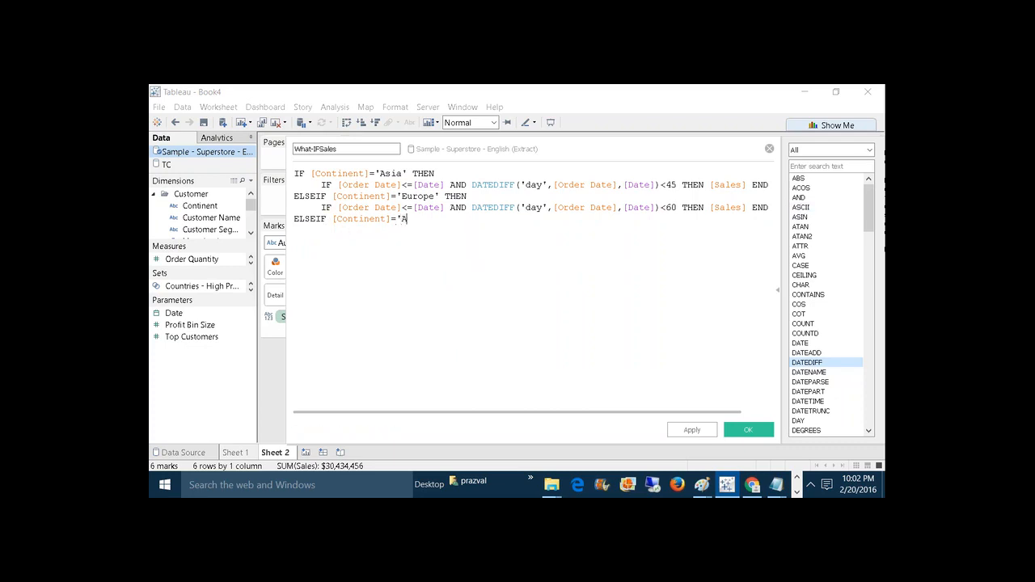
text(frica' THEN)
key(Return)
Copy the Europe branch's nested IF line onto the line below the Africa condition
drag(321, 207, 770, 207)
key(ctrl+c)
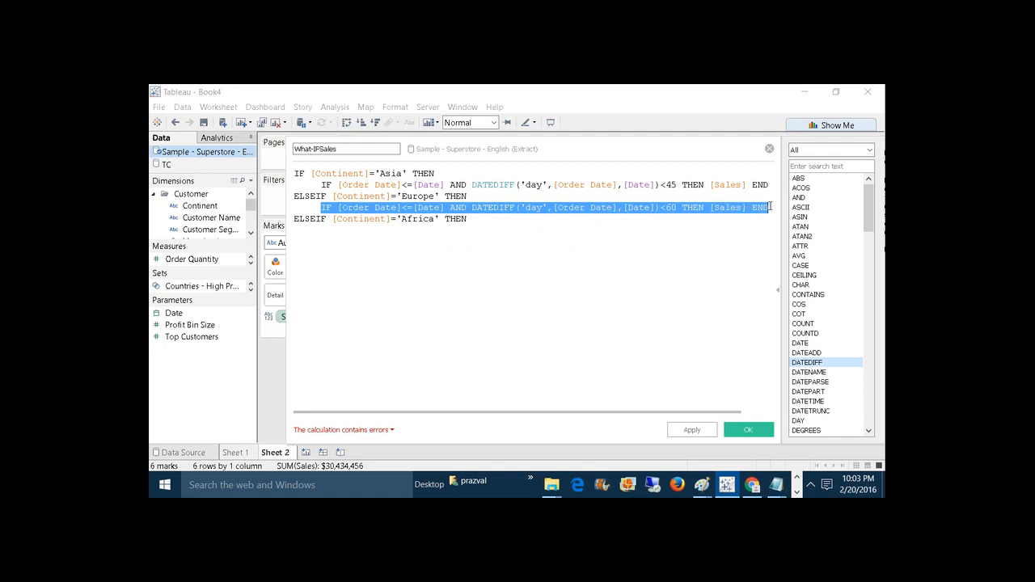
click(497, 228)
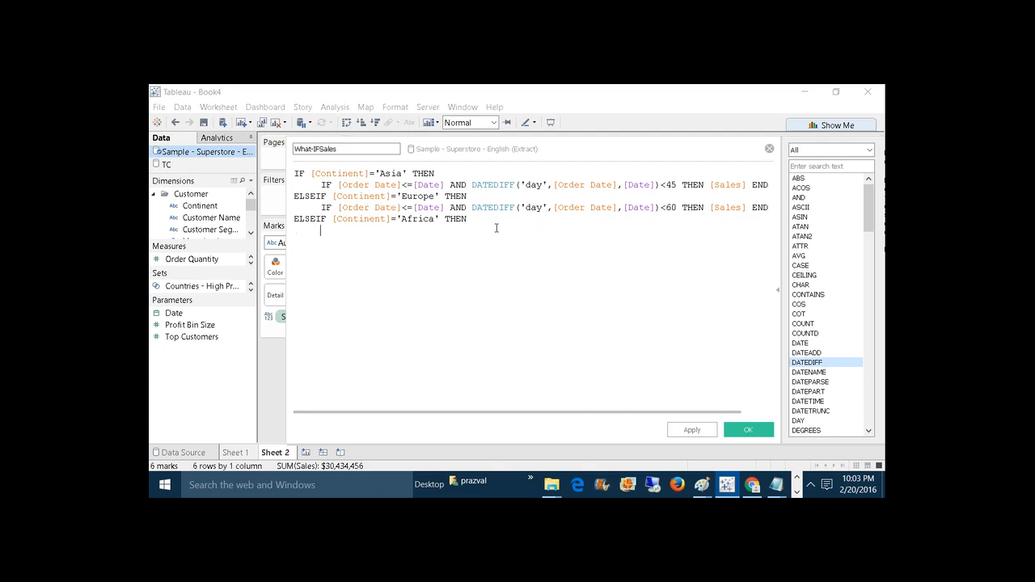
key(ctrl+v)
mouse_move(776, 484)
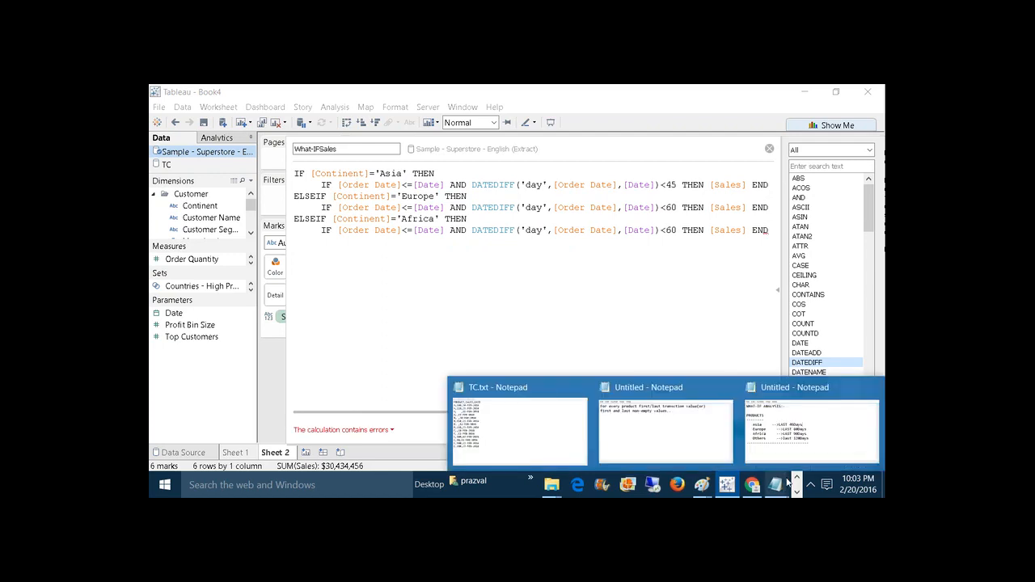
Check the Africa day range in the notes and set the Africa branch's DATEDIFF limit to 90
click(814, 433)
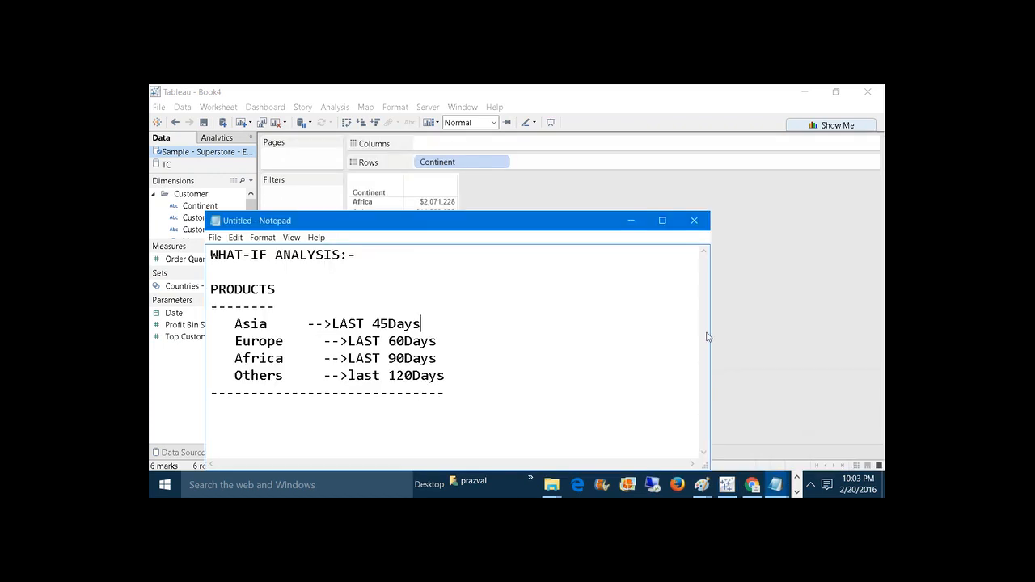
click(630, 227)
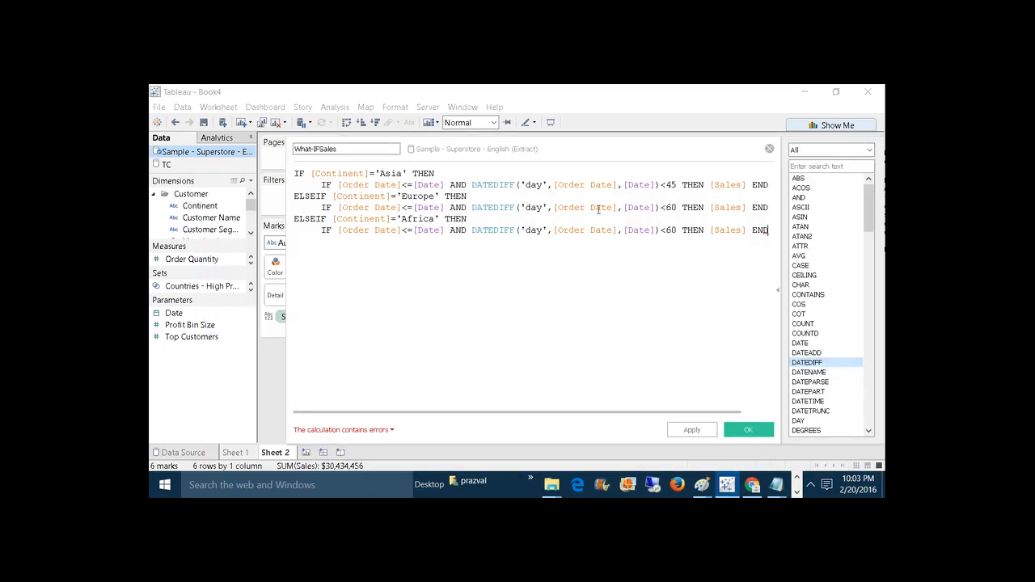
click(670, 231)
key(BackSpace)
text(9)
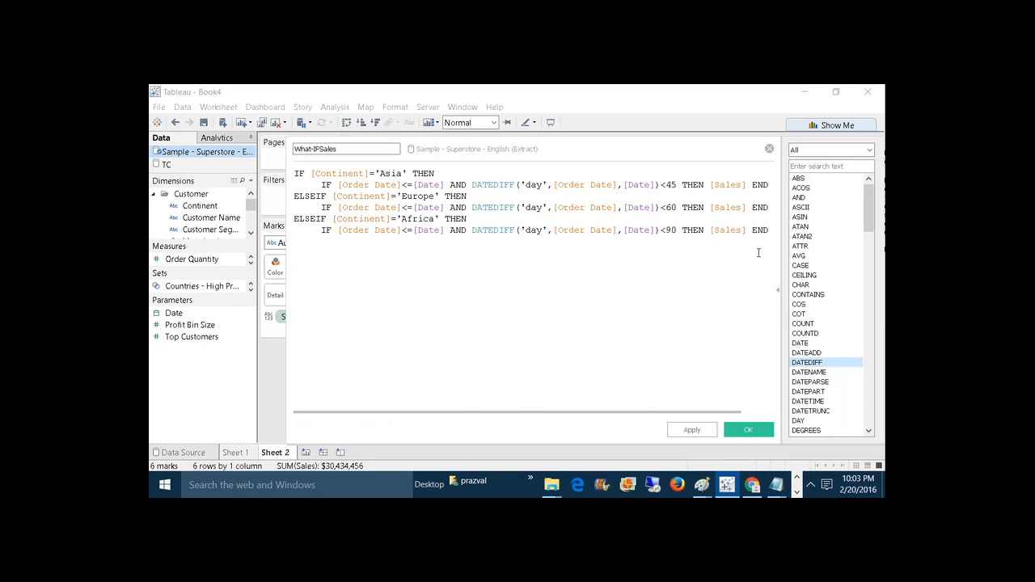
Check the day range for other continents in the notes and add an ELSE line below the Africa branch
click(770, 235)
key(Return)
mouse_move(776, 484)
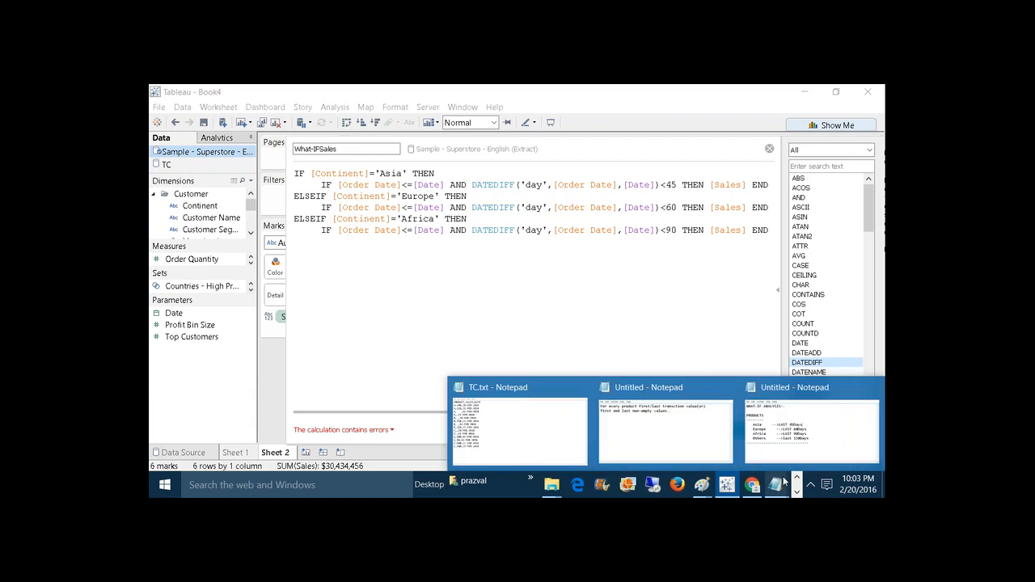
click(809, 420)
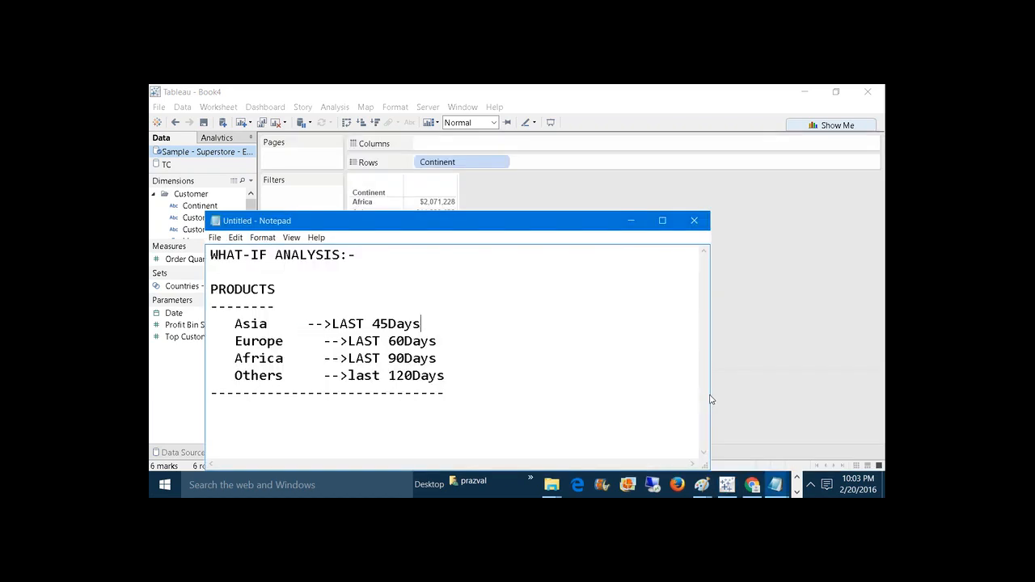
click(631, 220)
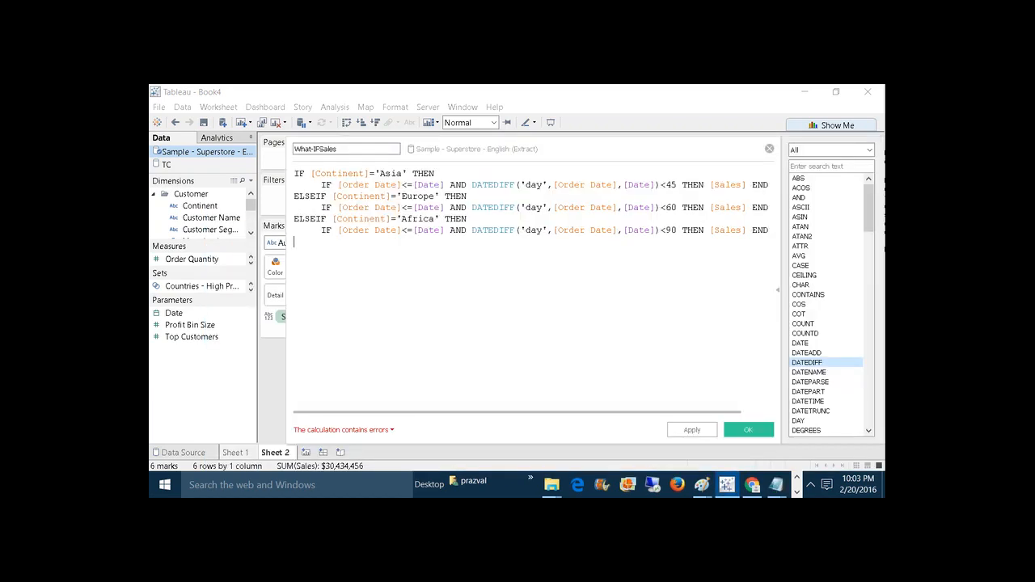
text(ELSE)
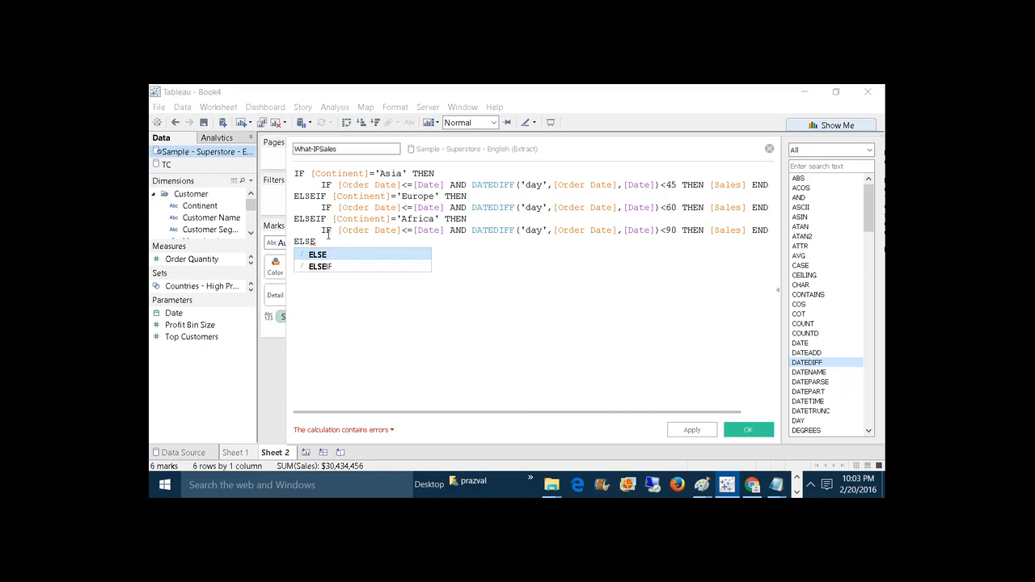
Copy the Africa branch's nested IF line onto an indented line below ELSE and set its DATEDIFF limit to 120
drag(320, 232, 770, 230)
key(ctrl+c)
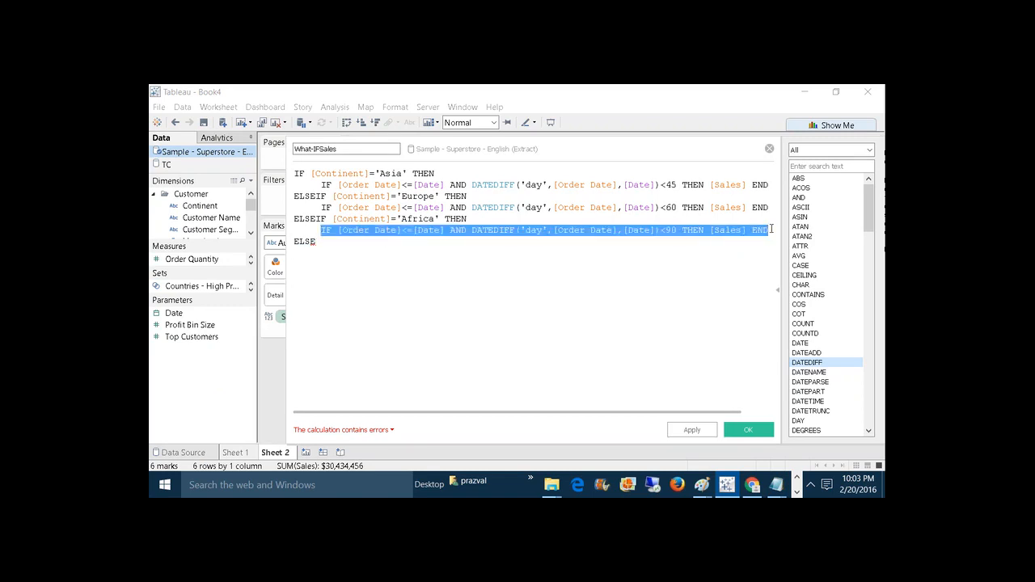
click(425, 245)
key(Return)
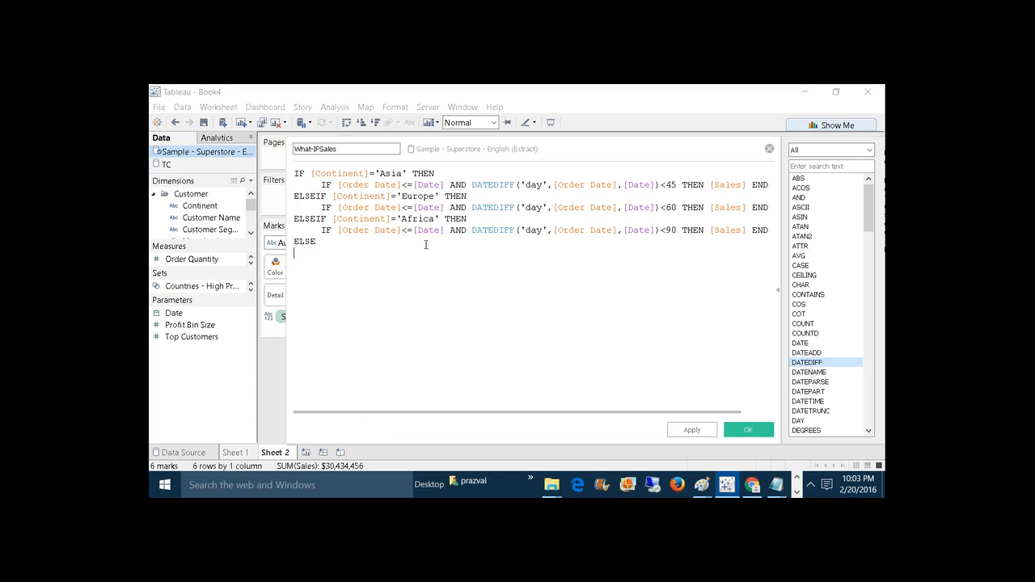
key(Tab)
key(ctrl+v)
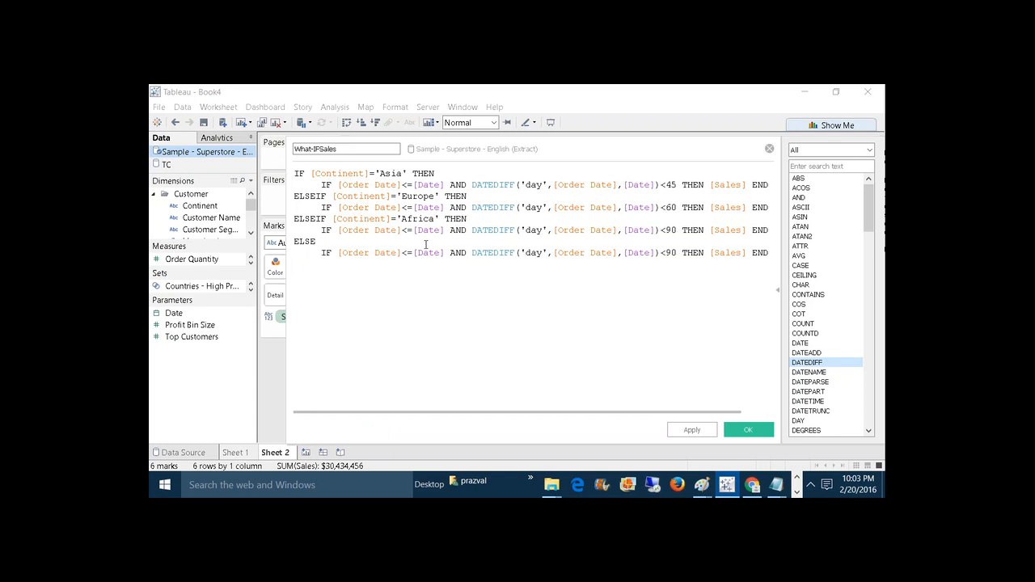
key(BackSpace)
key(BackSpace)
text(120)
Close the outer IF with END on a new last line, then apply and save the What-IFSales calculated field
click(772, 253)
key(Return)
text(END)
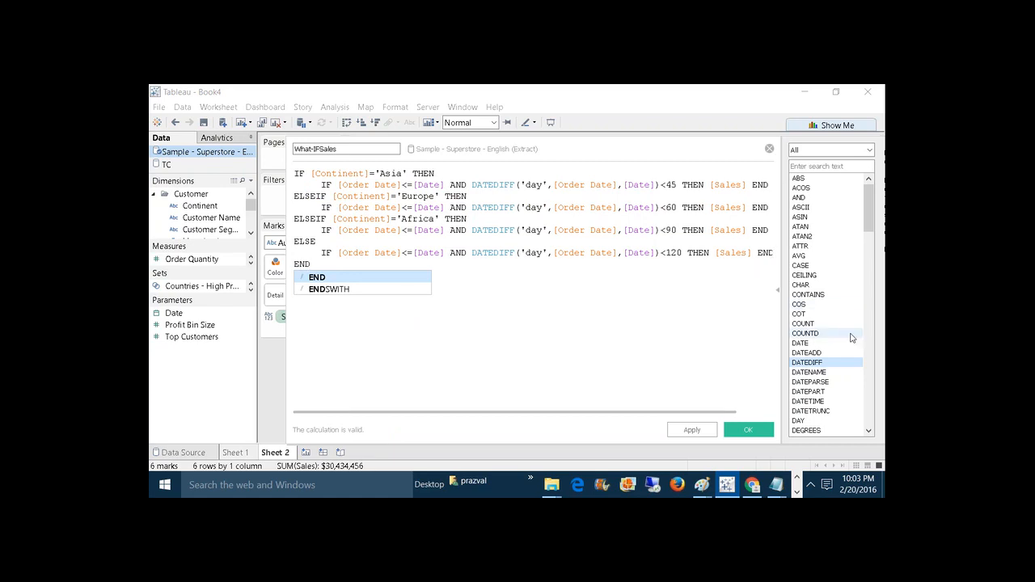
key(Escape)
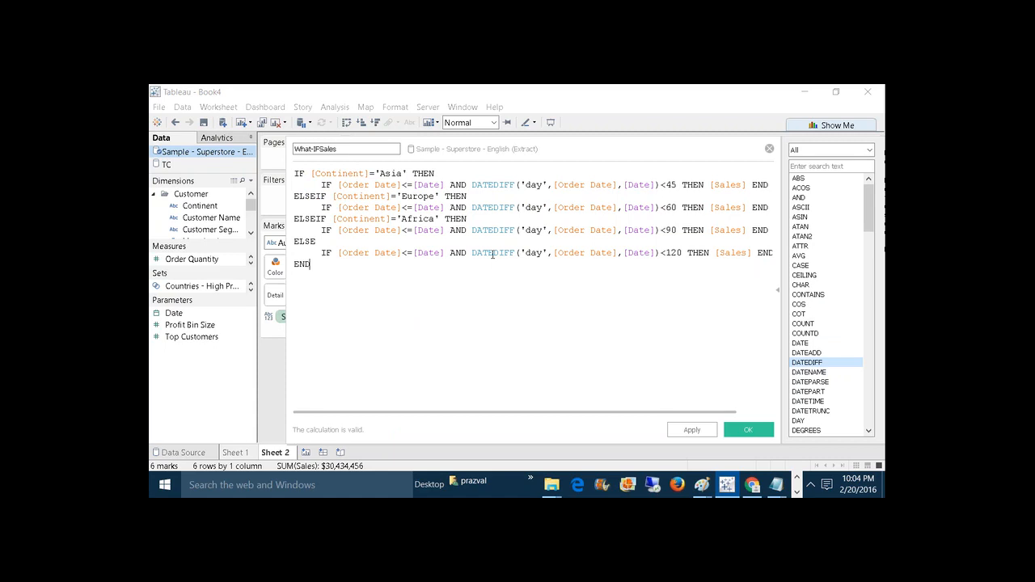
click(691, 429)
click(730, 431)
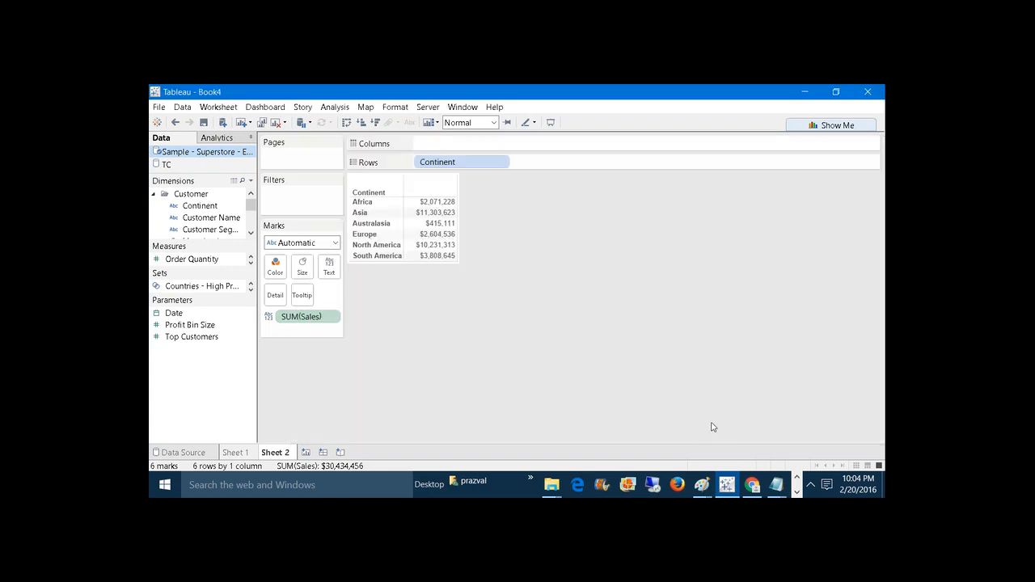
Place the What-IFSales measure on Columns and show the Date parameter's control in the view
drag(217, 273, 216, 368)
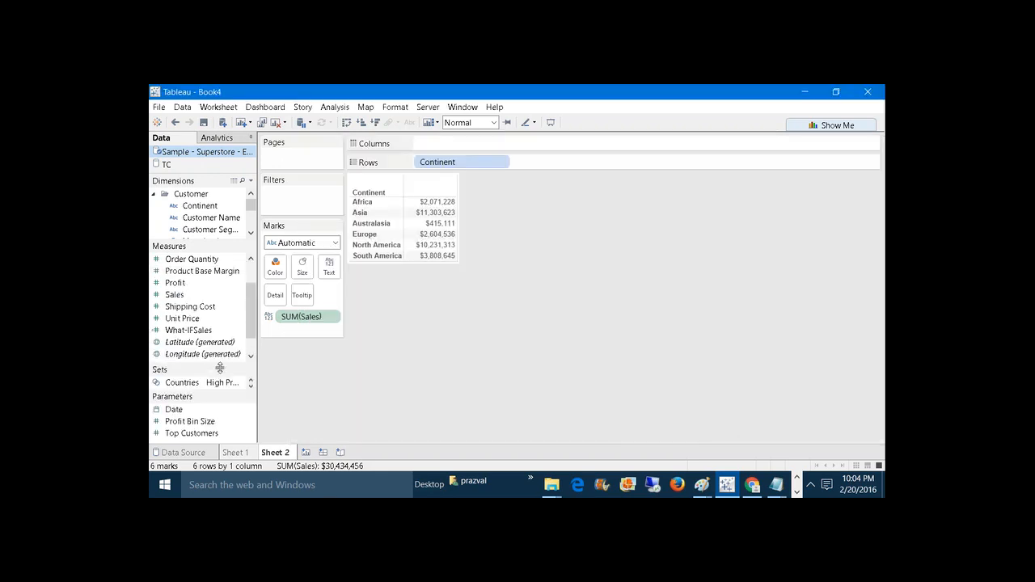
drag(188, 330, 505, 145)
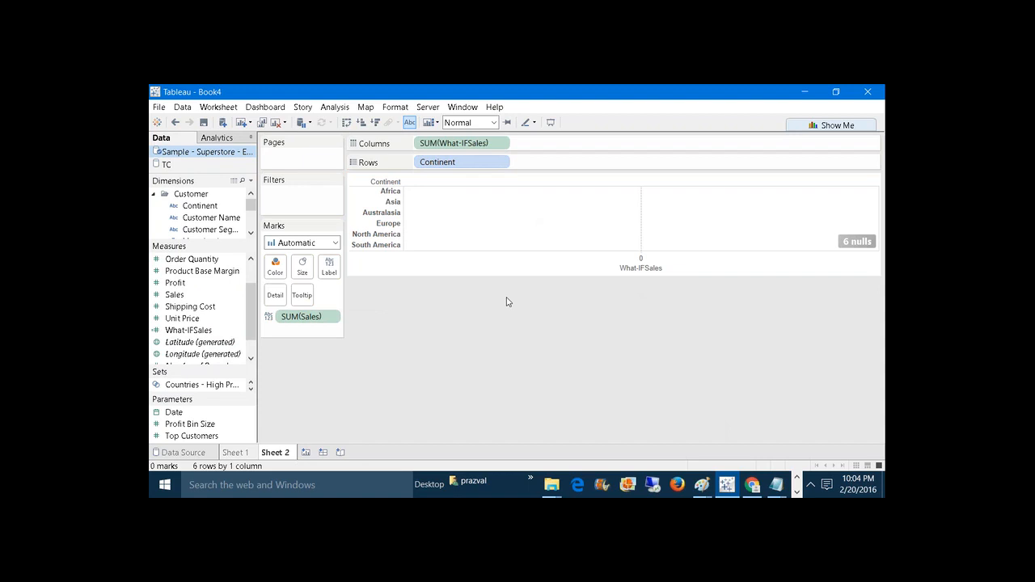
right_click(216, 415)
click(259, 223)
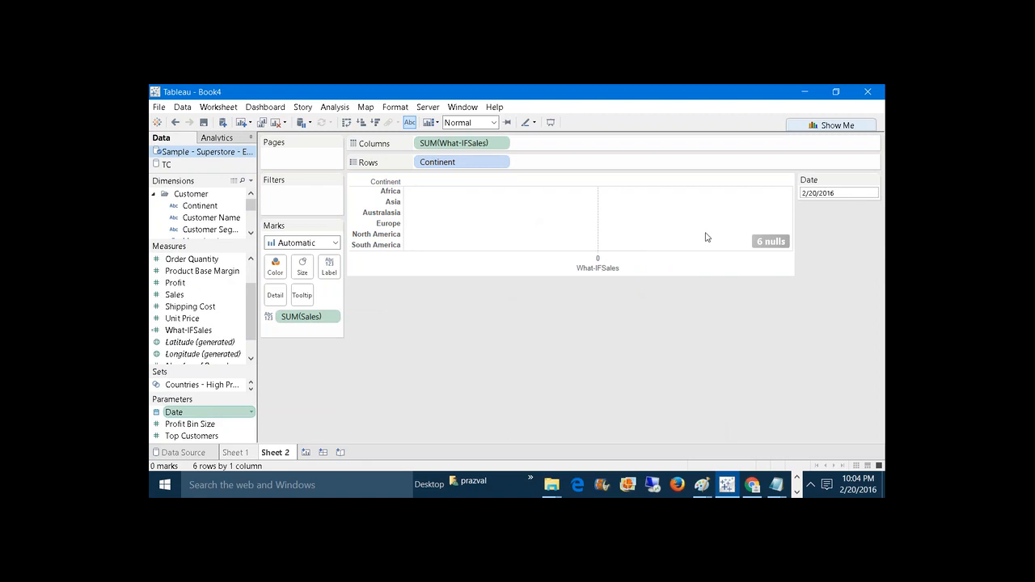
Set the Date parameter to 2/20/2013
click(818, 192)
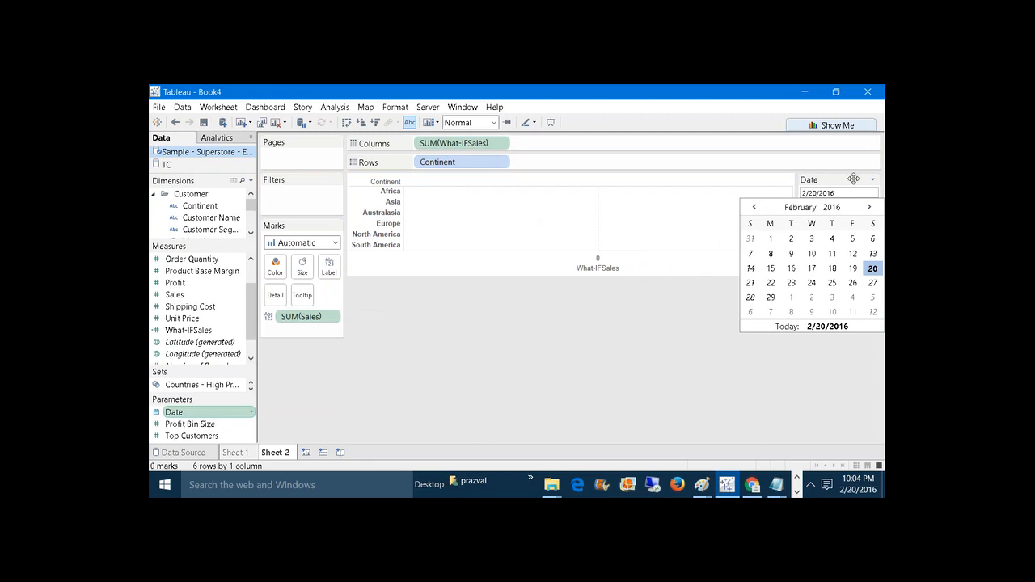
text(3)
key(Return)
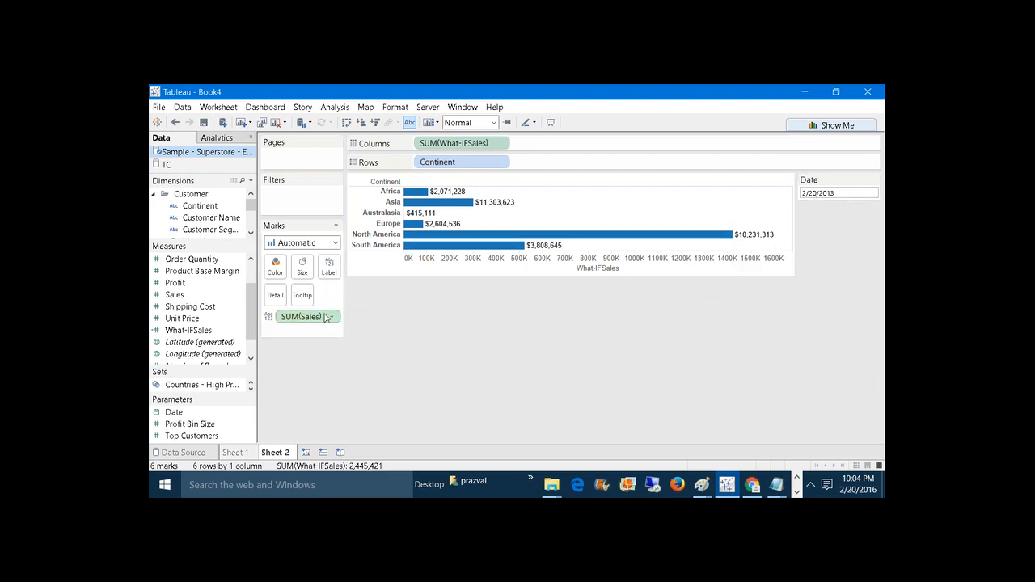
Remove SUM(Sales) from the marks and turn on mark labels so the bars show their What-IFSales values
drag(327, 317, 408, 413)
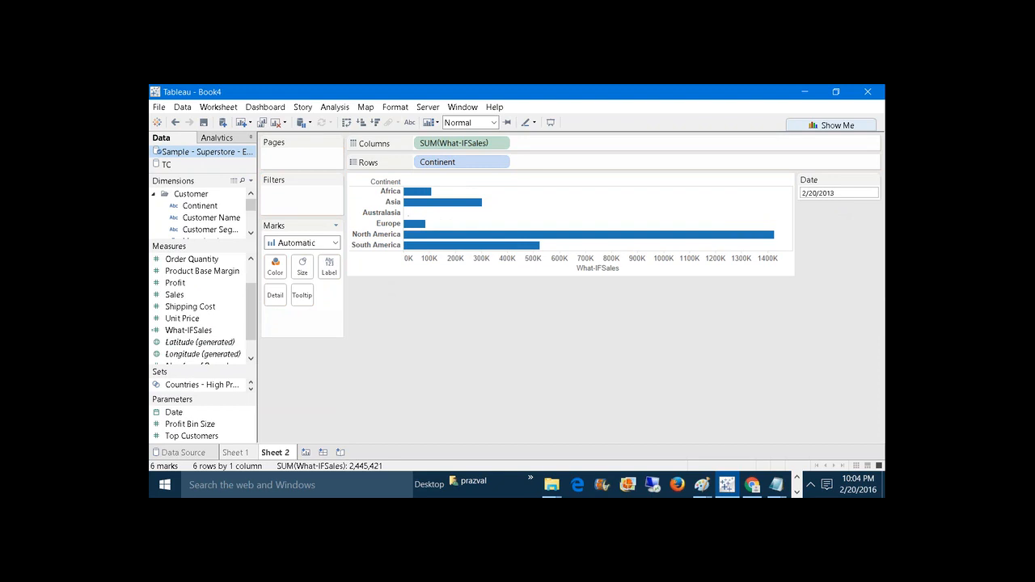
click(409, 124)
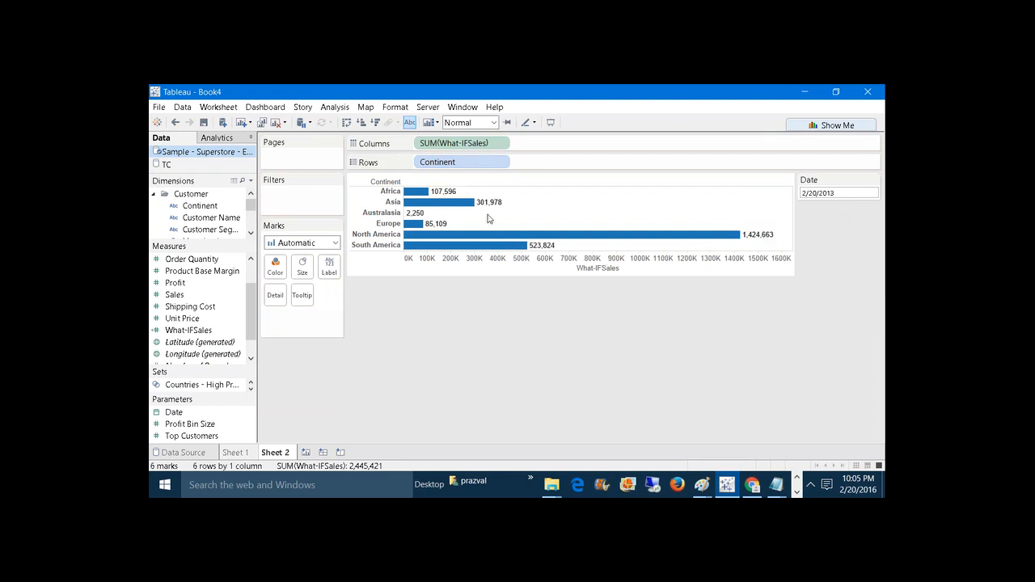
Add Order Date to Rows and set it to a discrete exact date under Continent
drag(206, 240, 421, 166)
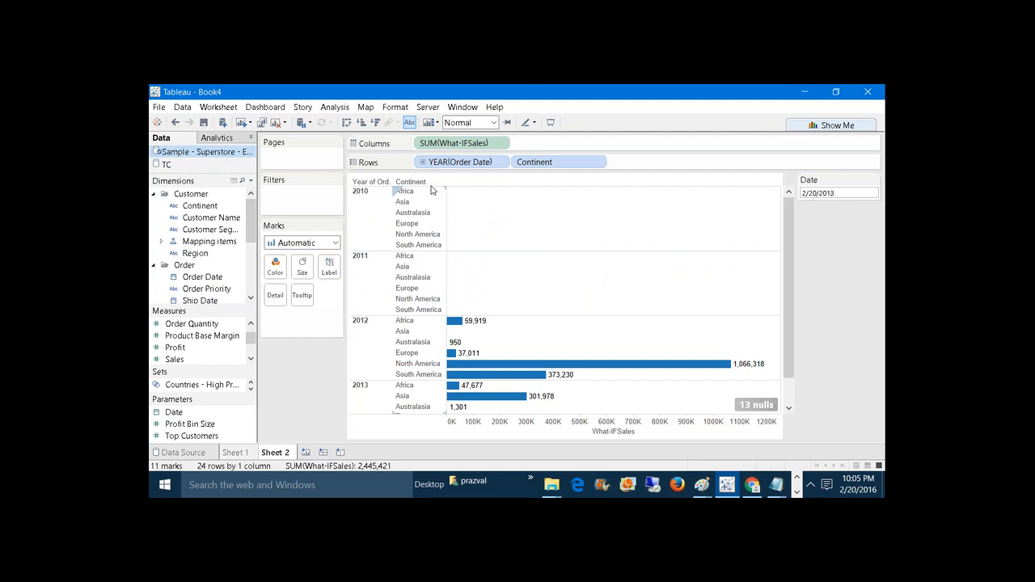
right_click(439, 163)
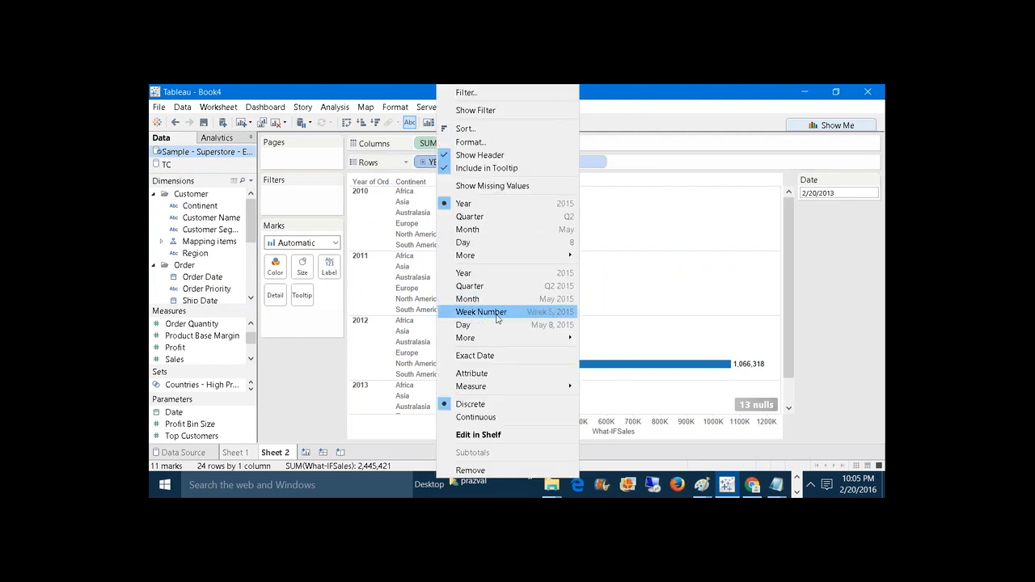
click(477, 355)
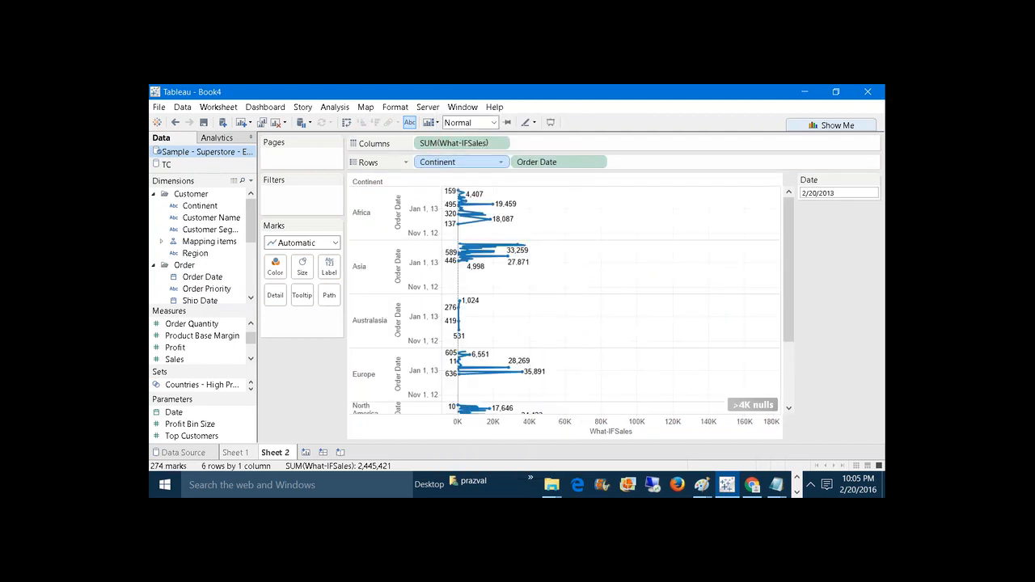
right_click(532, 162)
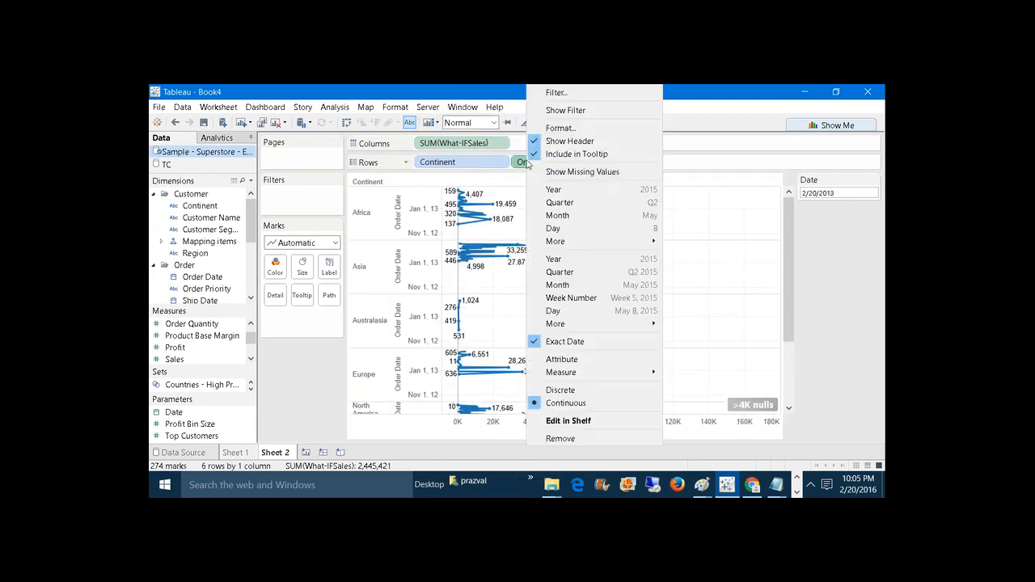
click(573, 390)
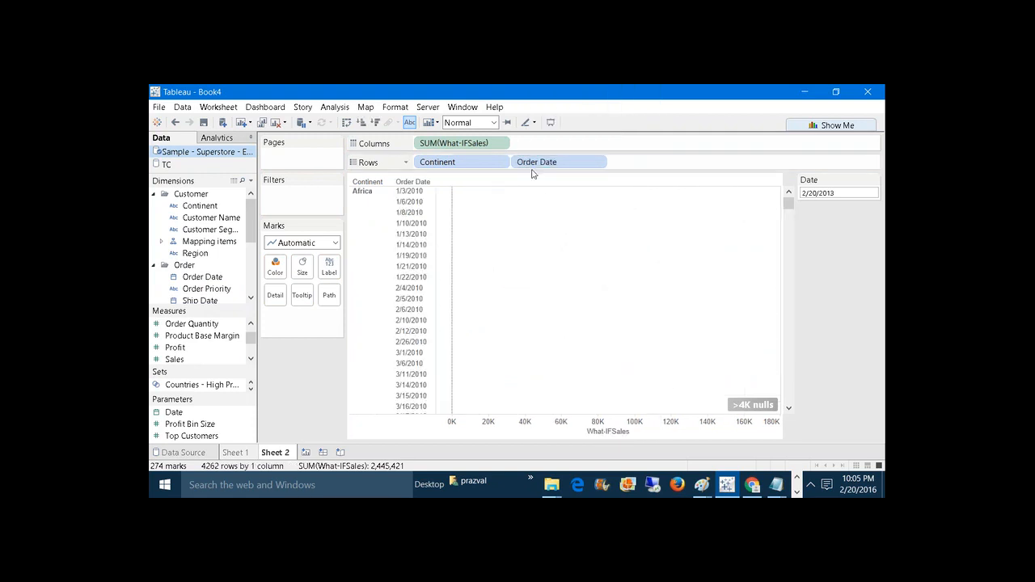
Move SUM(What-IFSales) from Columns to the mark text to make a text table by continent and order date
drag(788, 215, 819, 268)
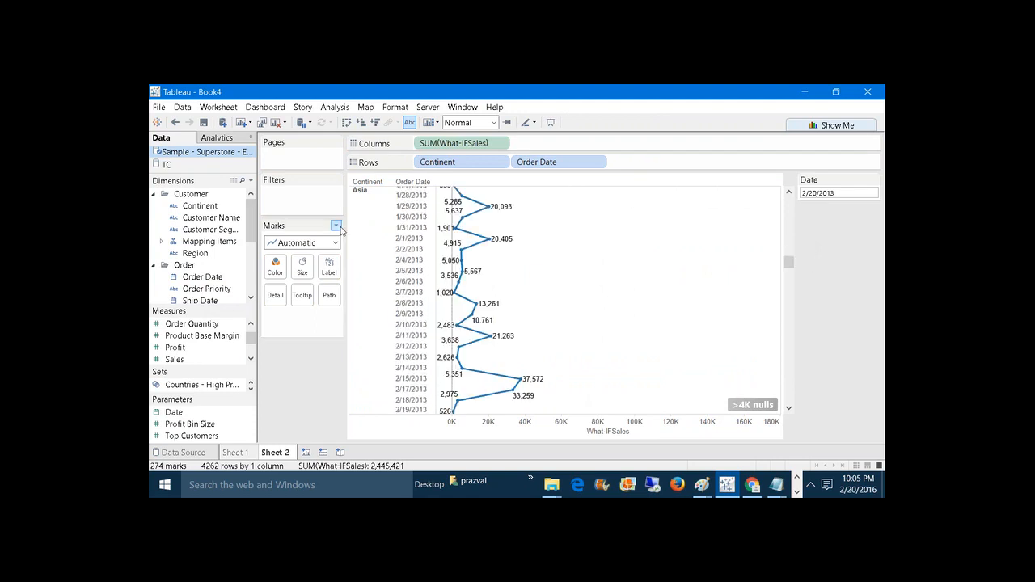
drag(456, 142, 329, 266)
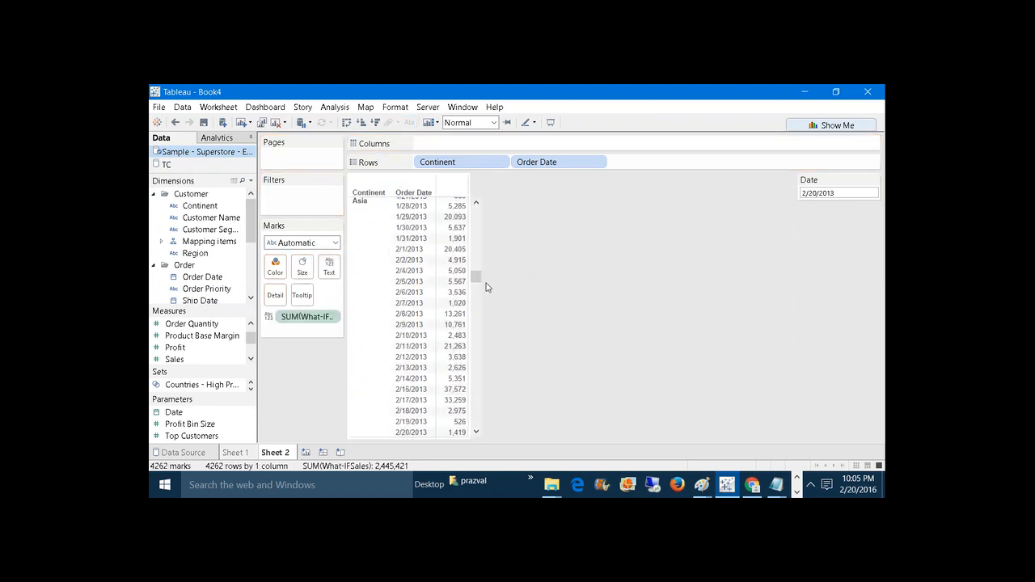
drag(475, 276, 475, 276)
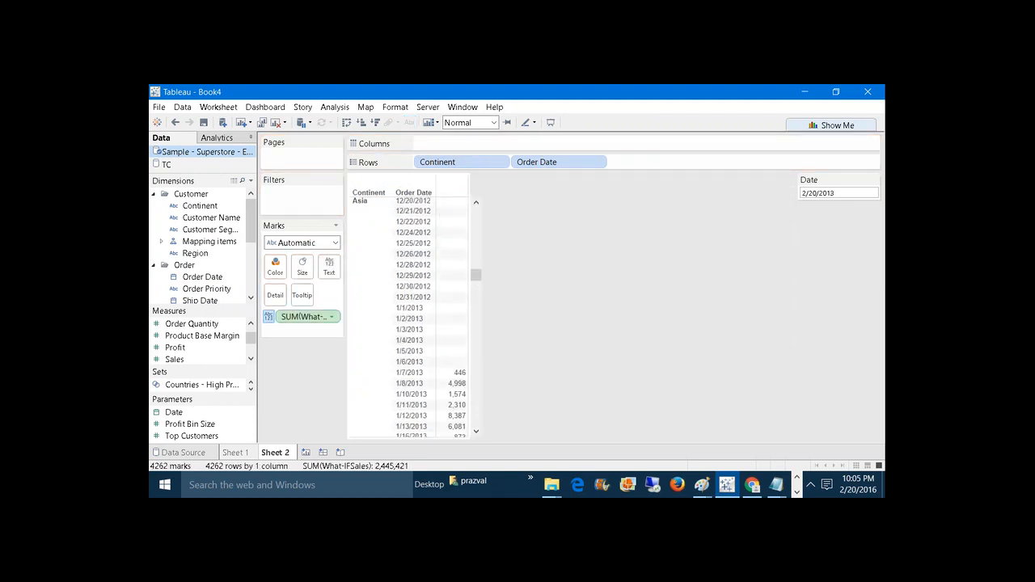
Set the default date format of the Order Date field to 14-Mar-01
right_click(202, 278)
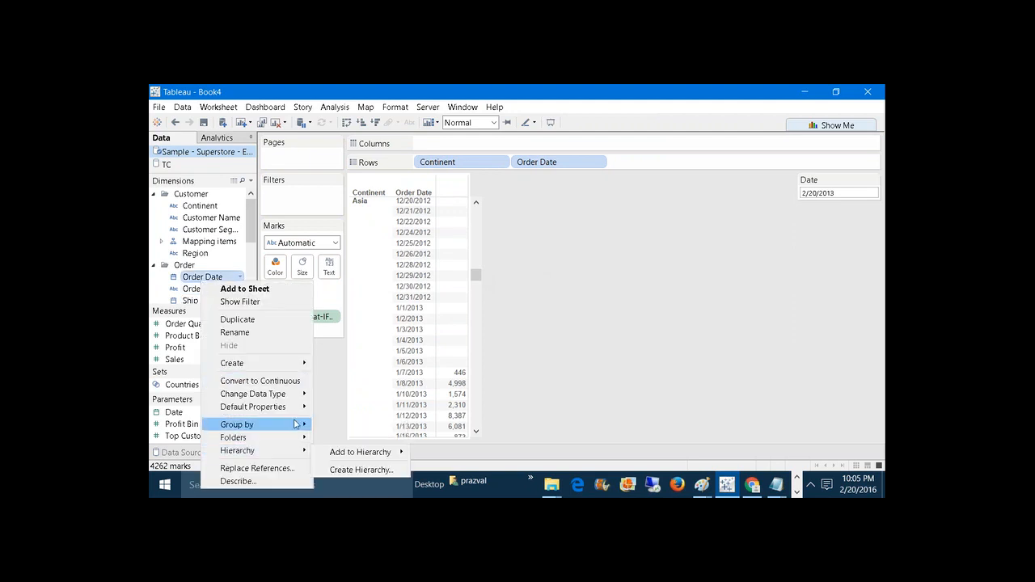
mouse_move(296, 410)
click(352, 446)
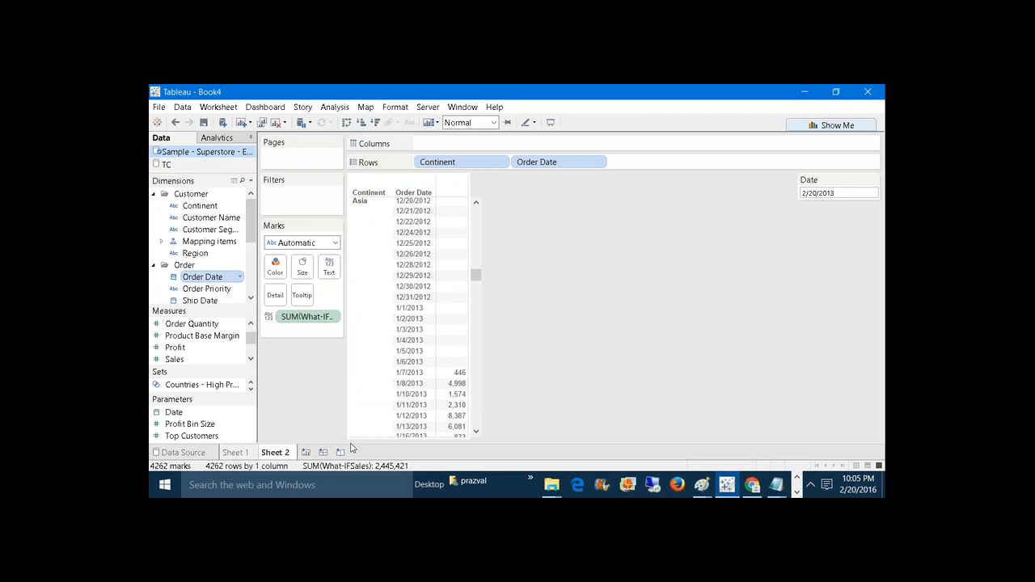
click(428, 302)
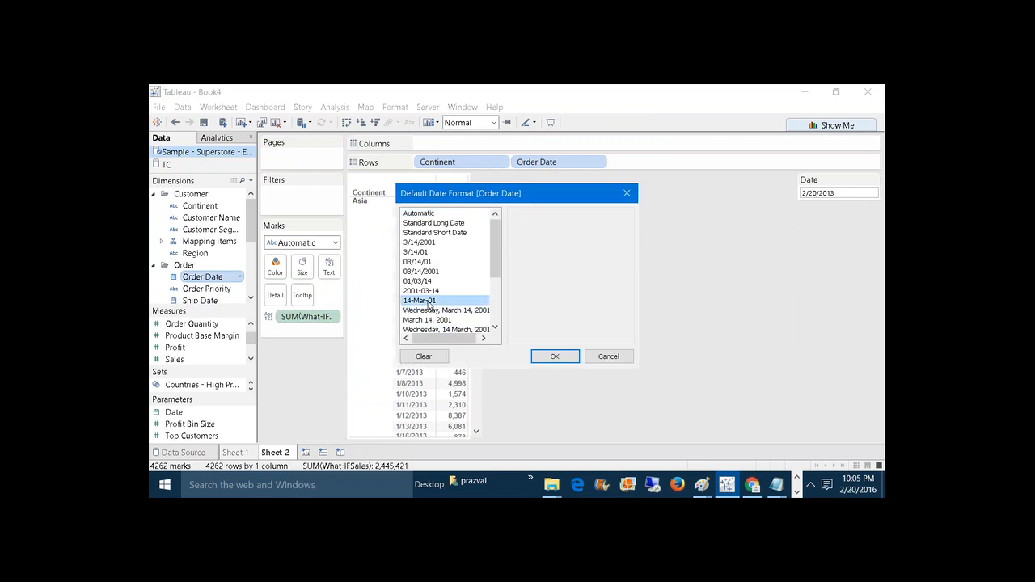
click(572, 360)
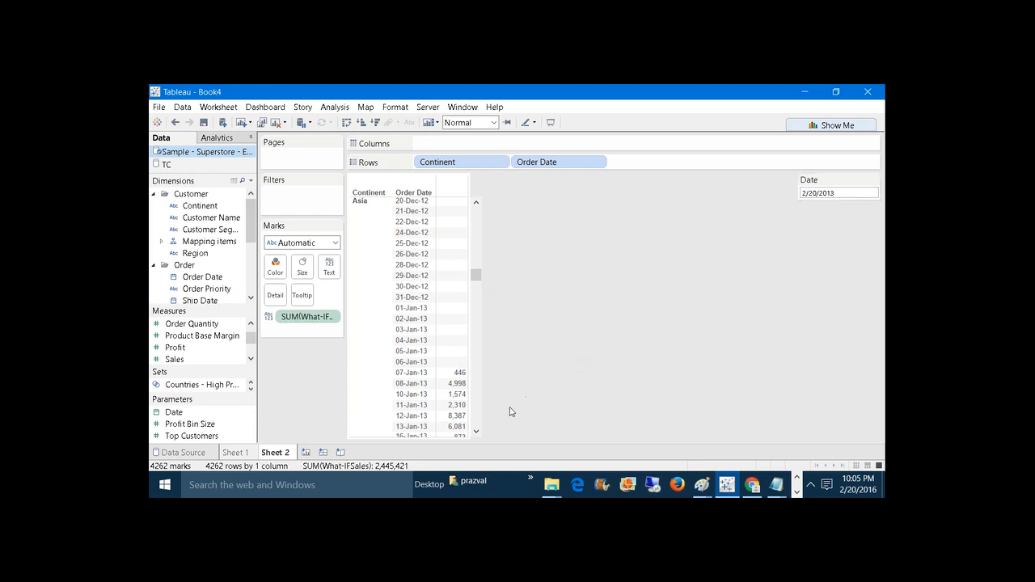
Examine the Asia rows for where the What-IFSales values begin and select the 07-Jan-13 order date
click(476, 431)
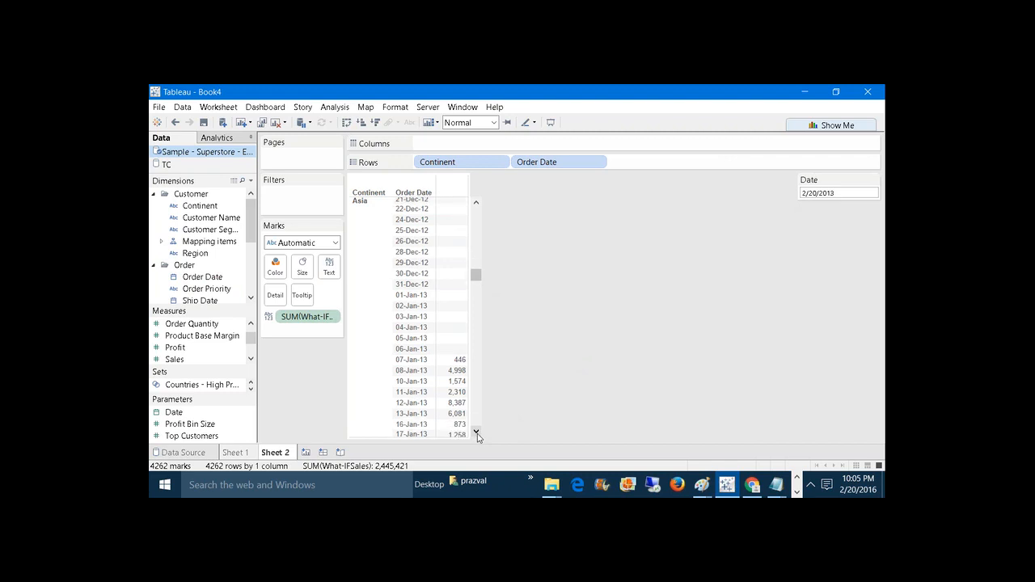
click(476, 431)
click(476, 431)
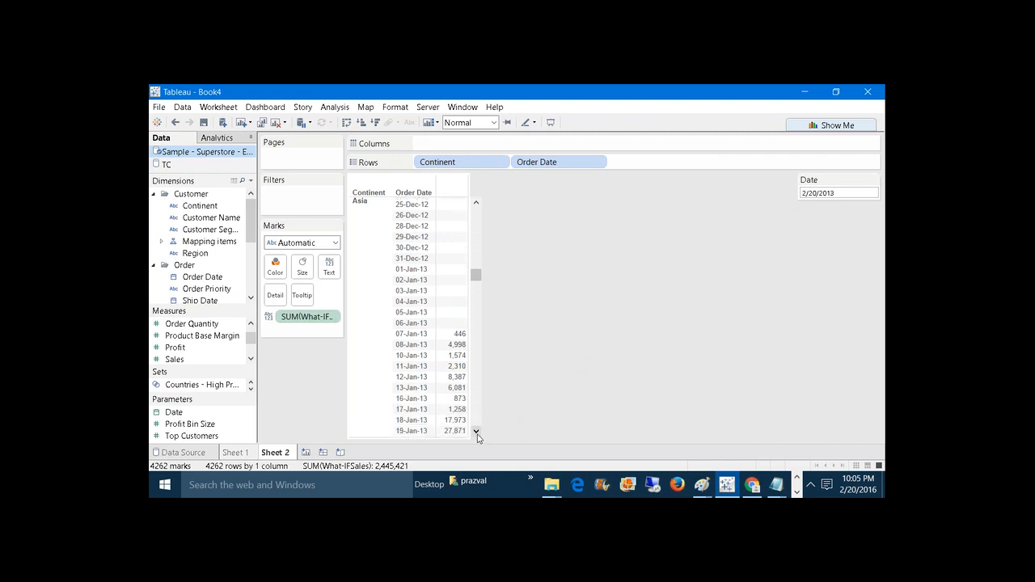
click(476, 432)
click(476, 431)
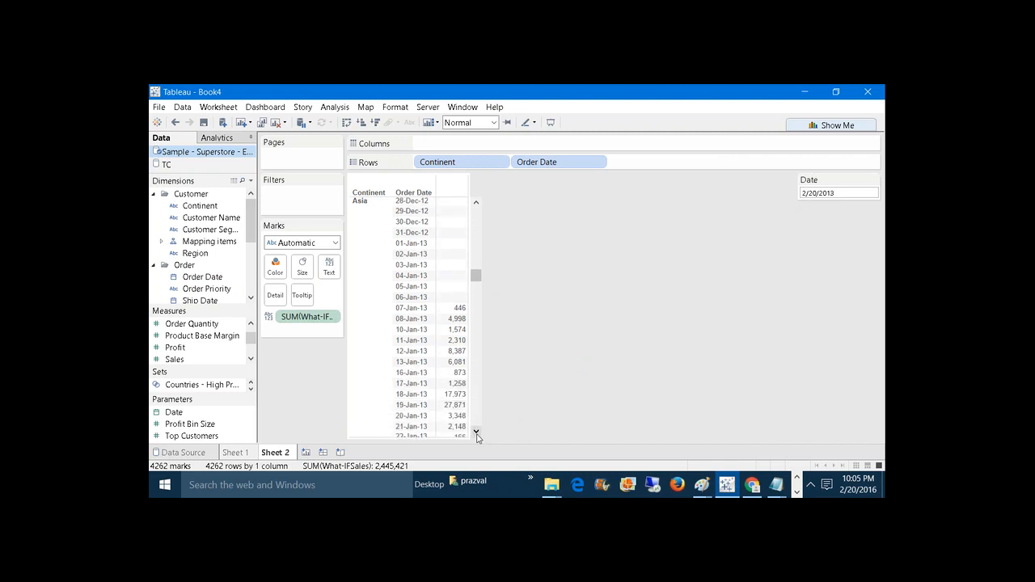
click(476, 432)
click(476, 432)
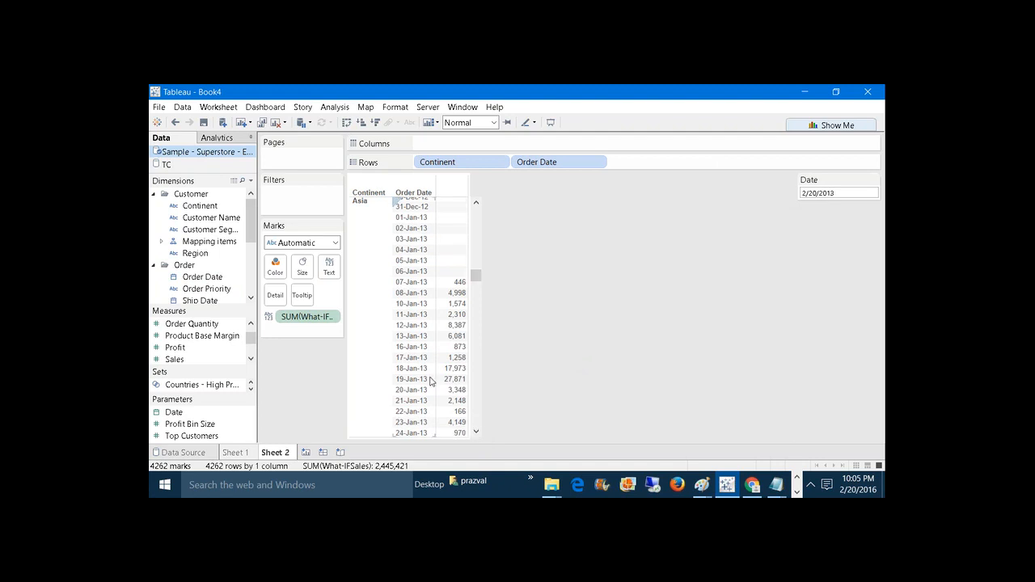
click(409, 283)
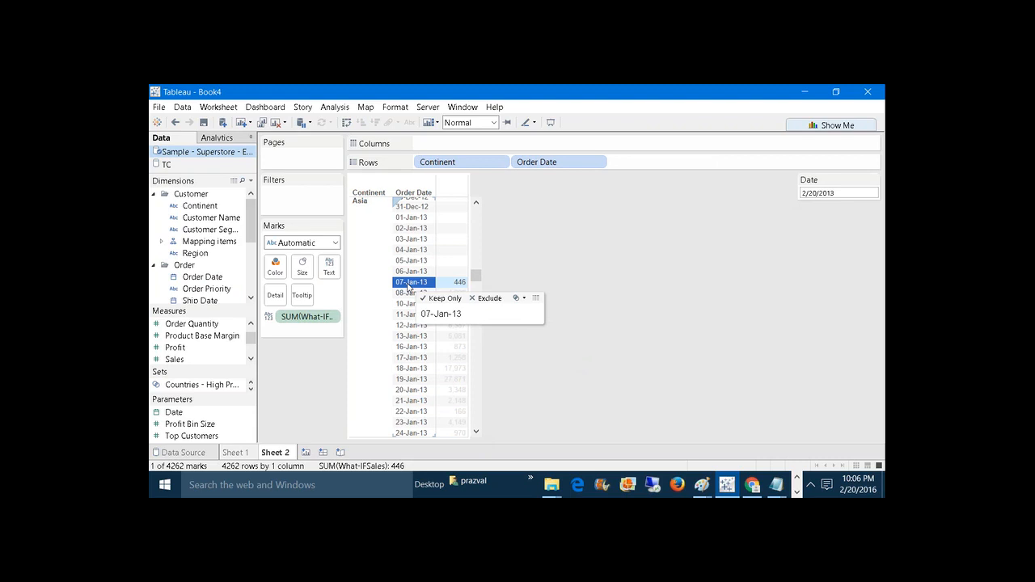
mouse_move(452, 358)
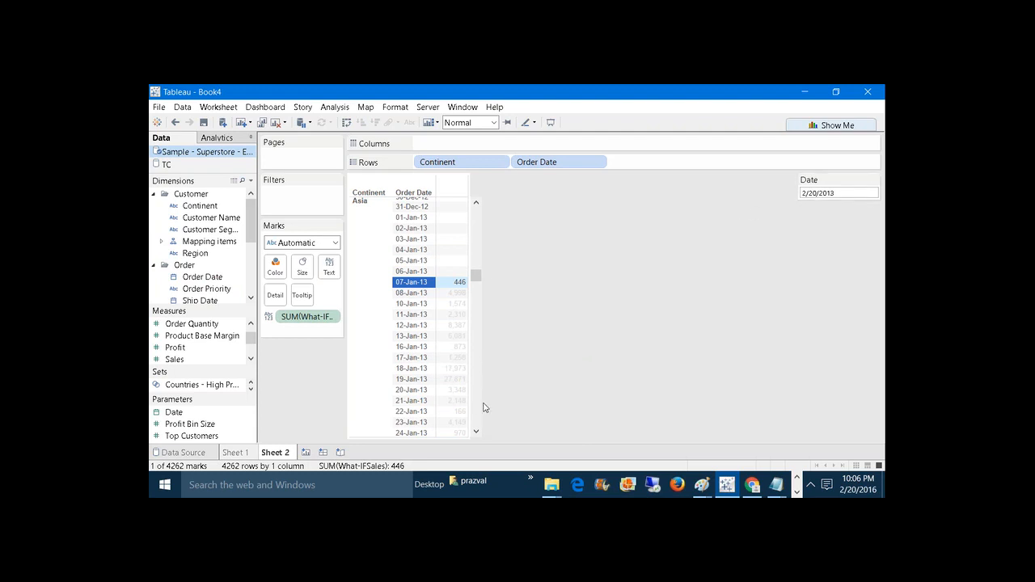
Check the Asia rows around the 2/20/2013 parameter date for where the What-IFSales values end, and clear the date selection
click(477, 433)
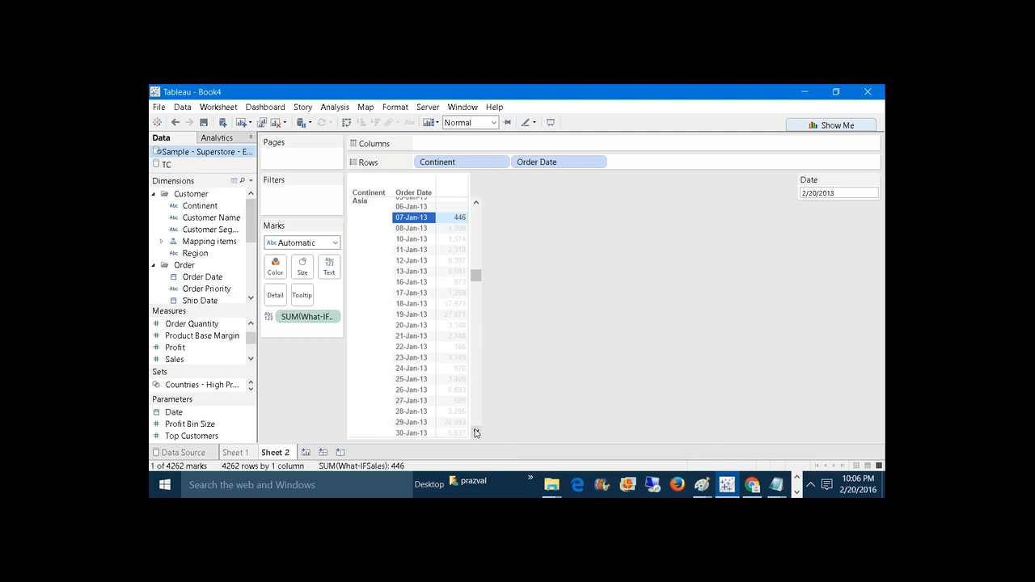
click(476, 432)
click(476, 433)
click(476, 433)
click(476, 432)
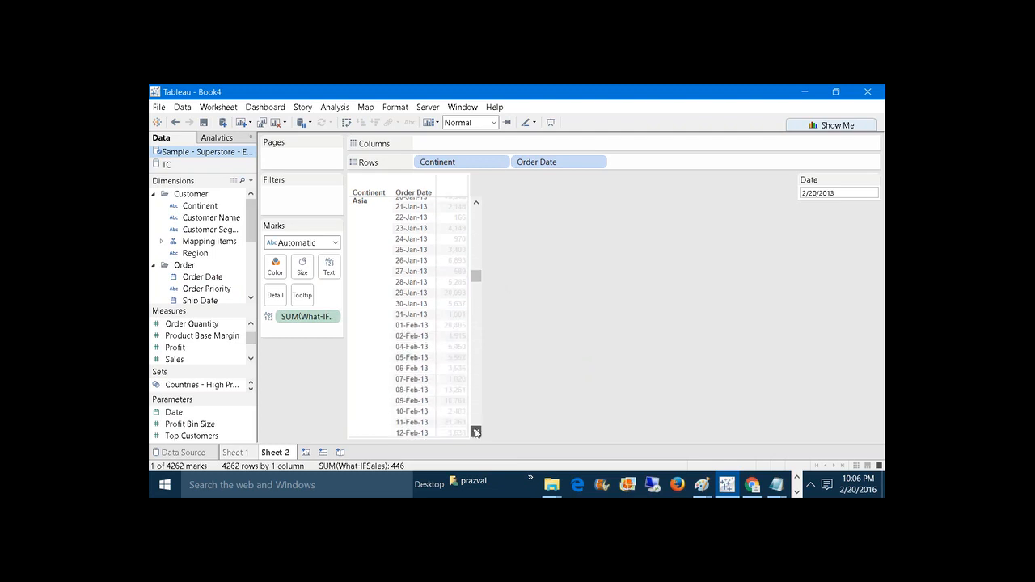
click(476, 432)
click(476, 433)
click(476, 432)
click(476, 432)
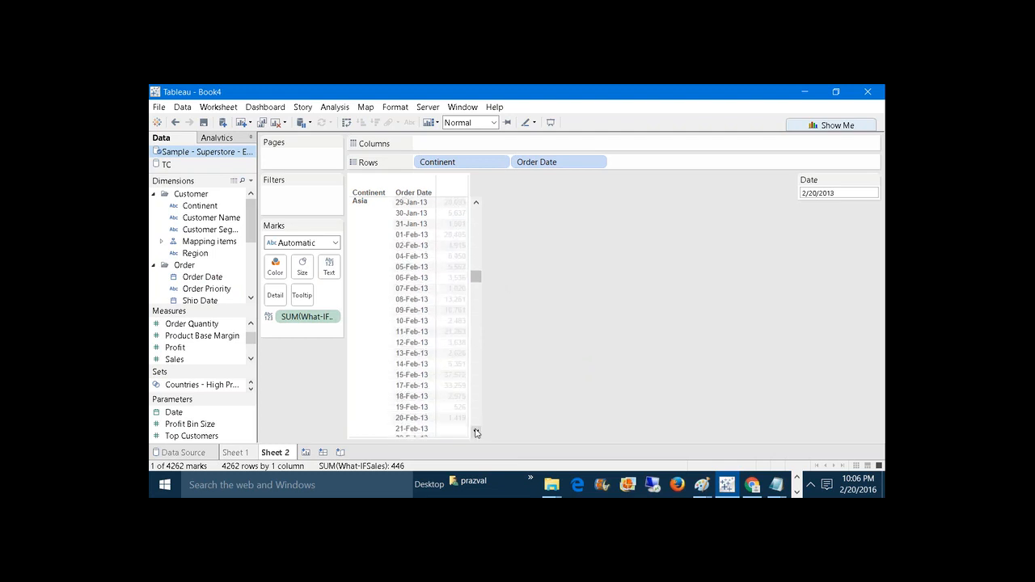
click(476, 433)
click(341, 384)
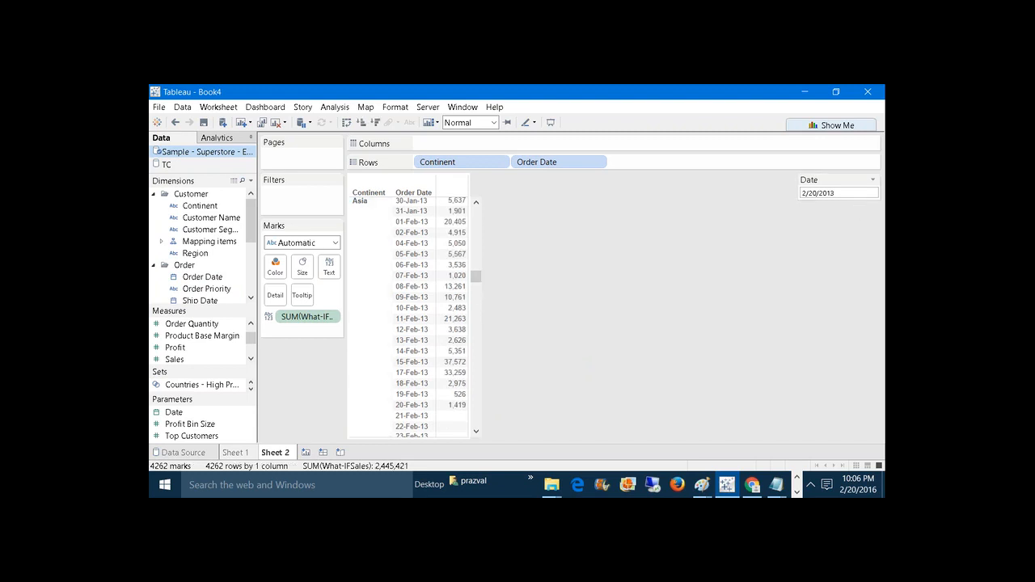
Set the Date parameter to 2/19/2013
click(845, 192)
click(791, 283)
Examine the What-IFSales values by order date for Australasia, from late 2011 up to the first Europe rows
drag(477, 280, 480, 300)
click(476, 204)
click(476, 204)
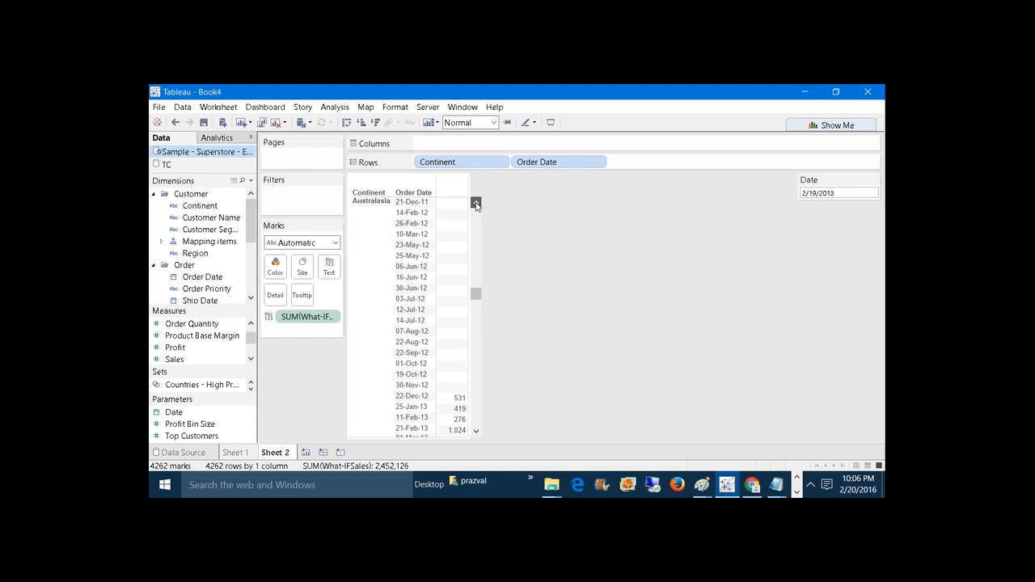
click(476, 203)
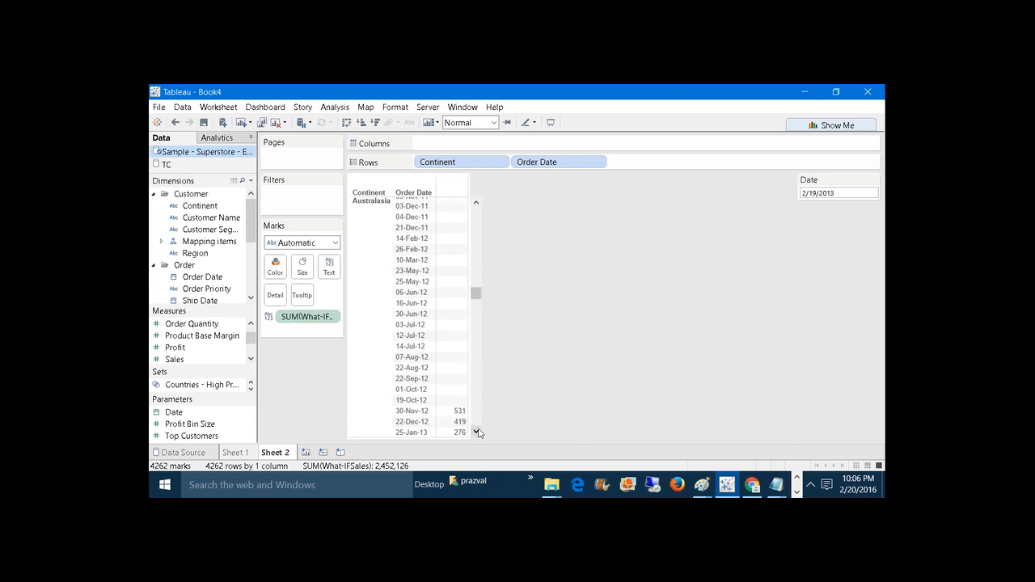
click(476, 431)
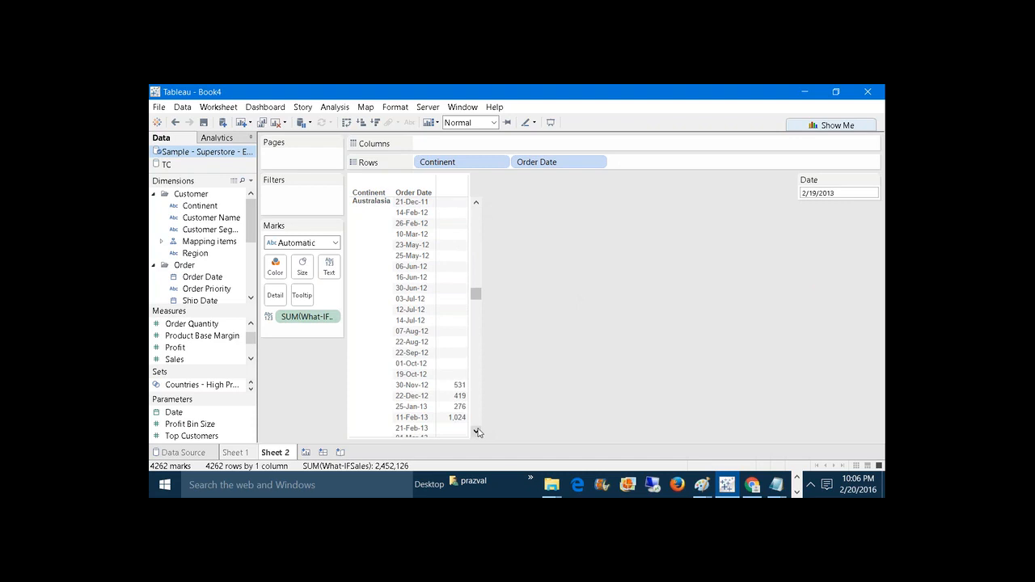
click(476, 431)
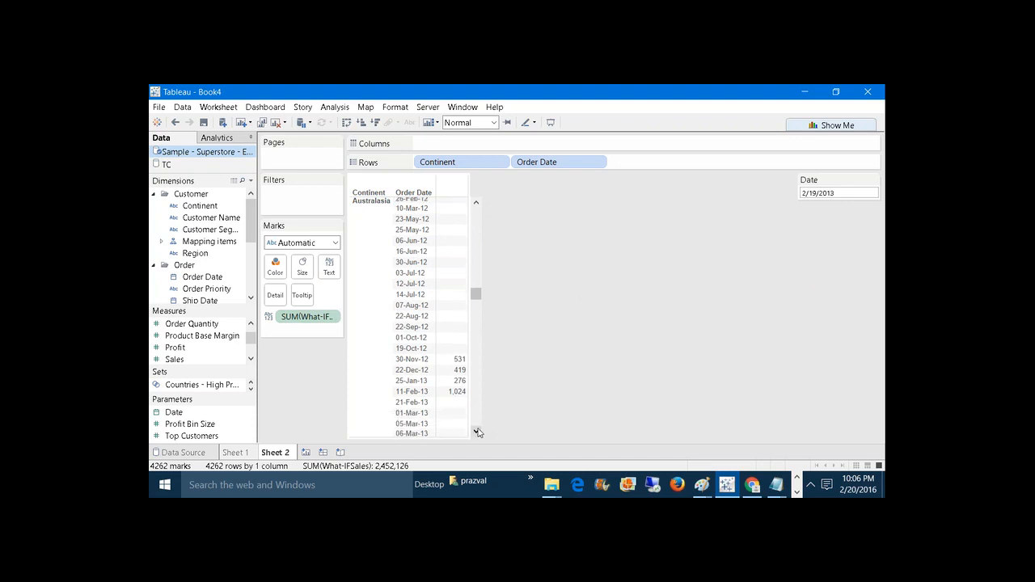
click(476, 431)
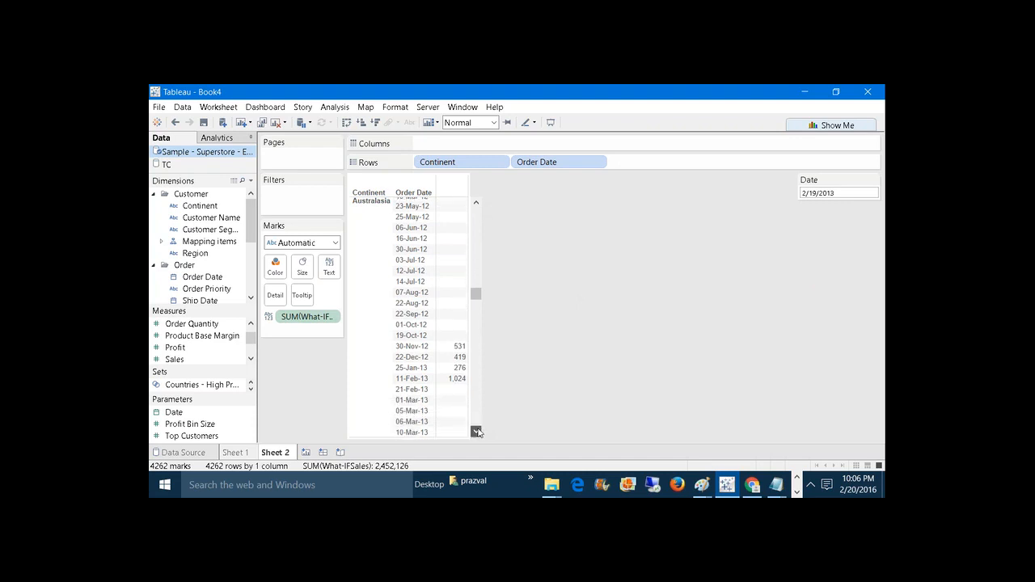
click(476, 431)
click(476, 432)
click(476, 432)
click(476, 432)
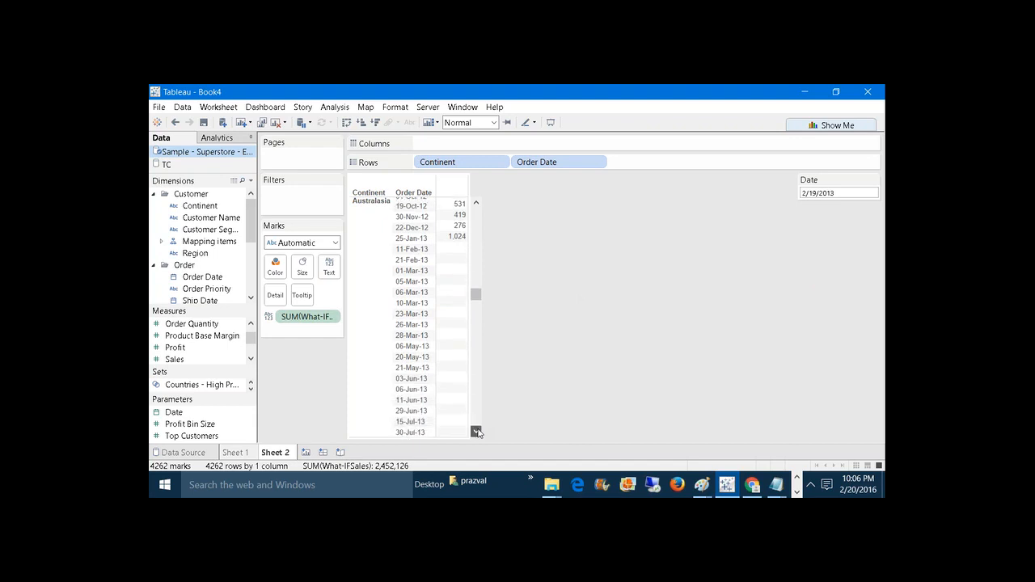
click(476, 432)
click(476, 432)
click(476, 431)
click(477, 432)
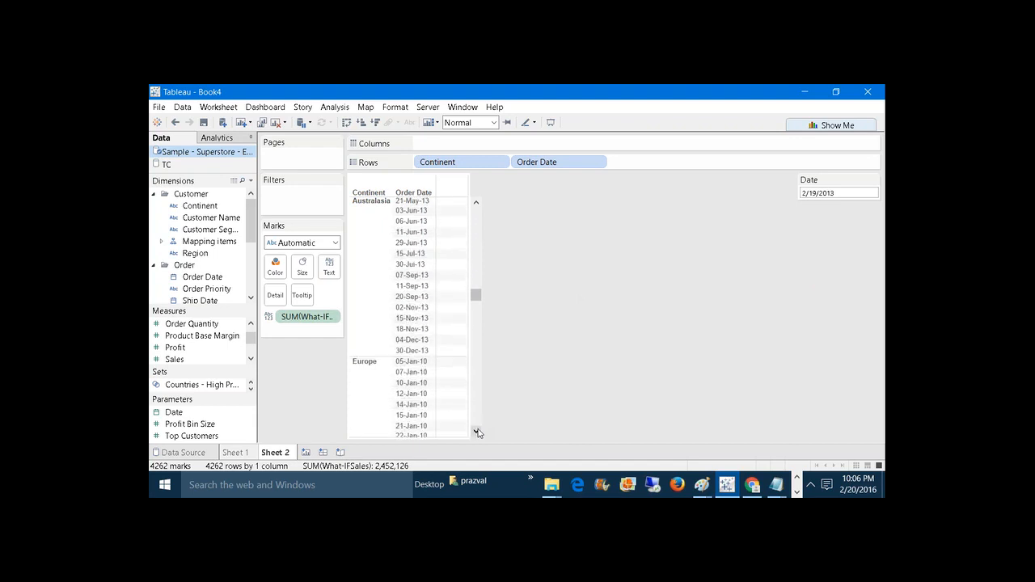
click(476, 432)
click(476, 432)
click(476, 431)
click(477, 432)
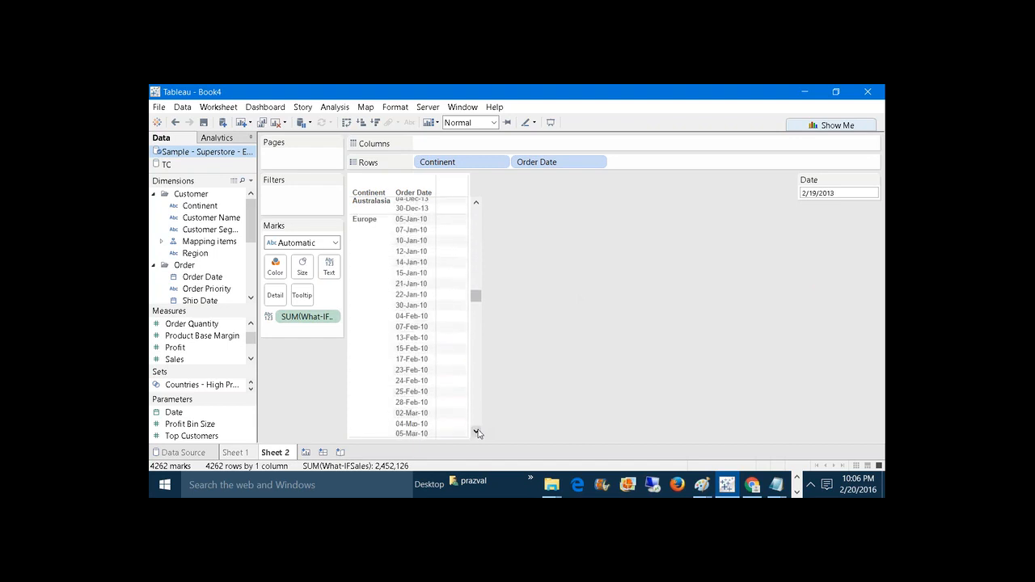
click(476, 432)
click(476, 431)
click(477, 432)
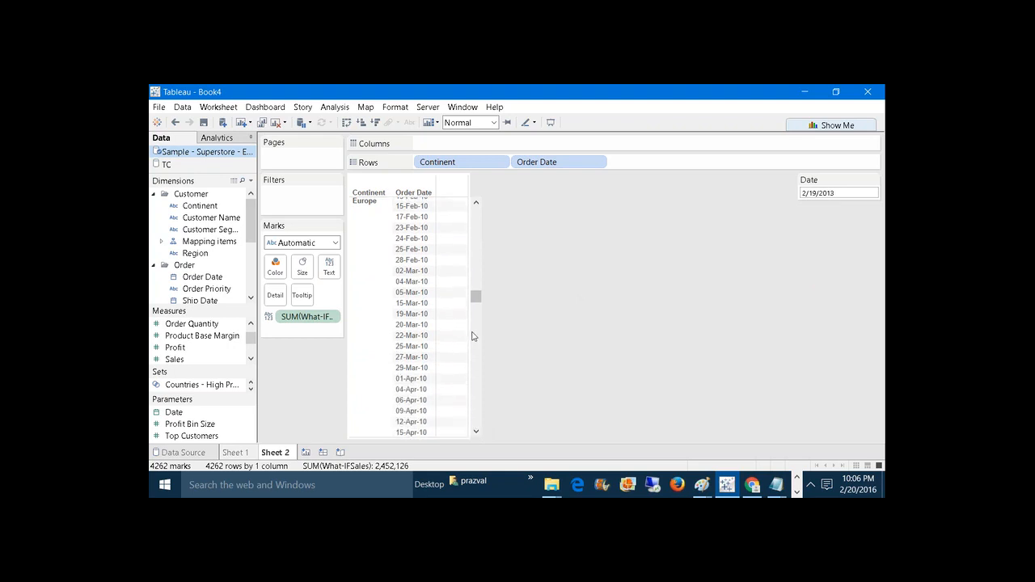
Check the What-IFSales values for Europe around December 2012 to February 2013 and on to the last South America rows
drag(476, 296, 480, 310)
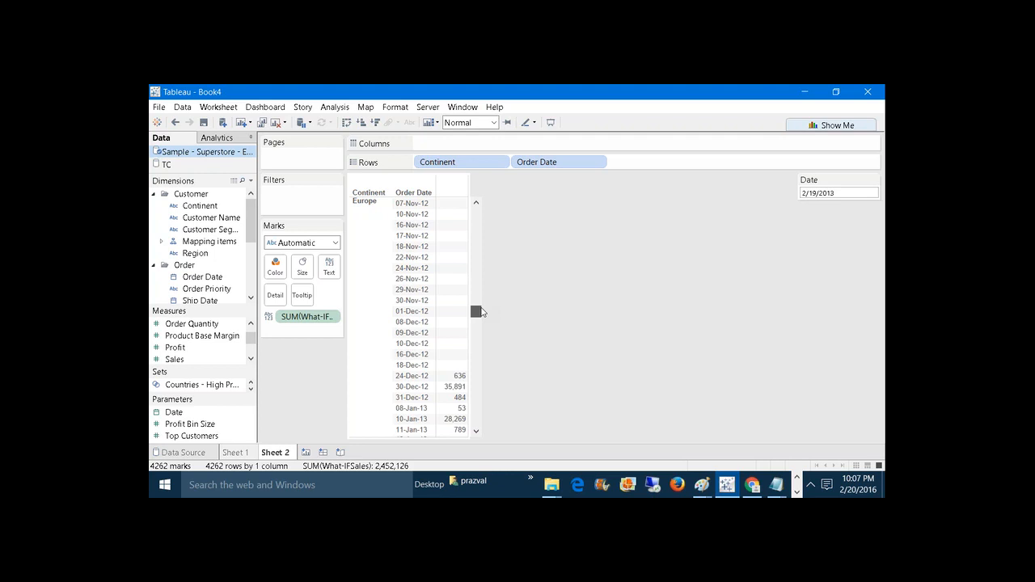
drag(481, 312, 480, 311)
scroll(476, 311, down, 4)
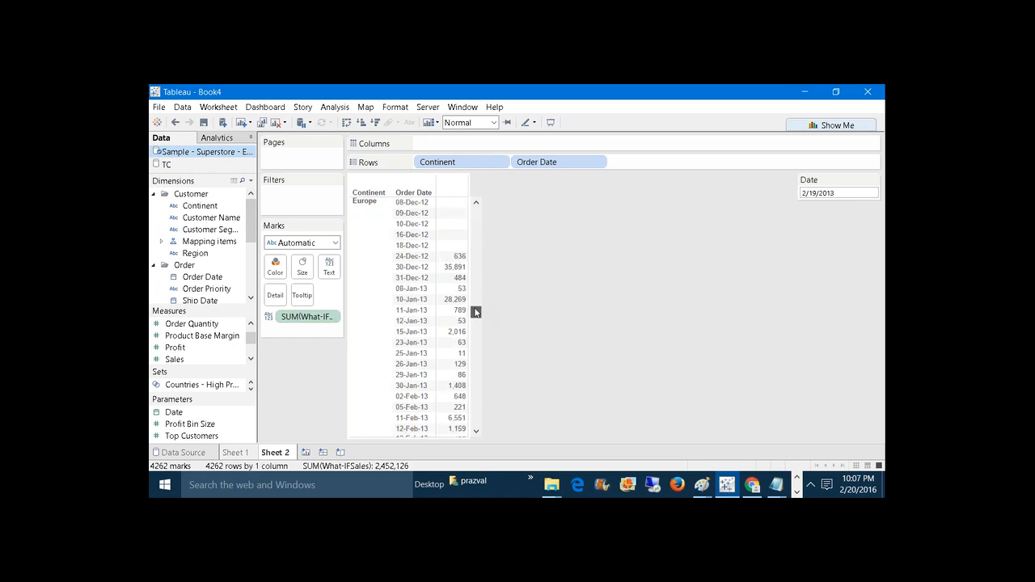
drag(475, 312, 489, 419)
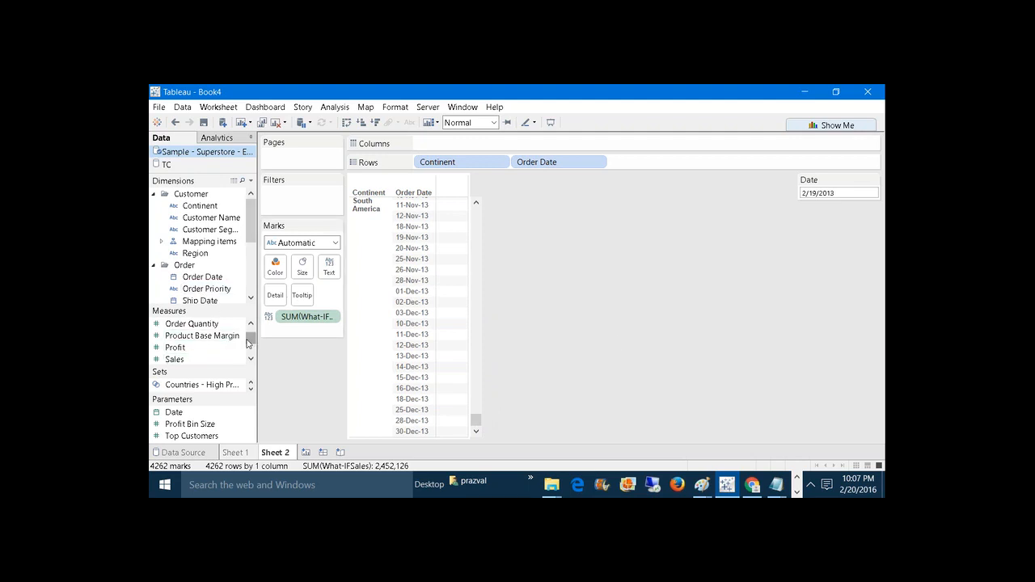
Review the formula of the What-IFSales calculated field and close it without changes
scroll(249, 340, up, 1)
drag(249, 335, 251, 349)
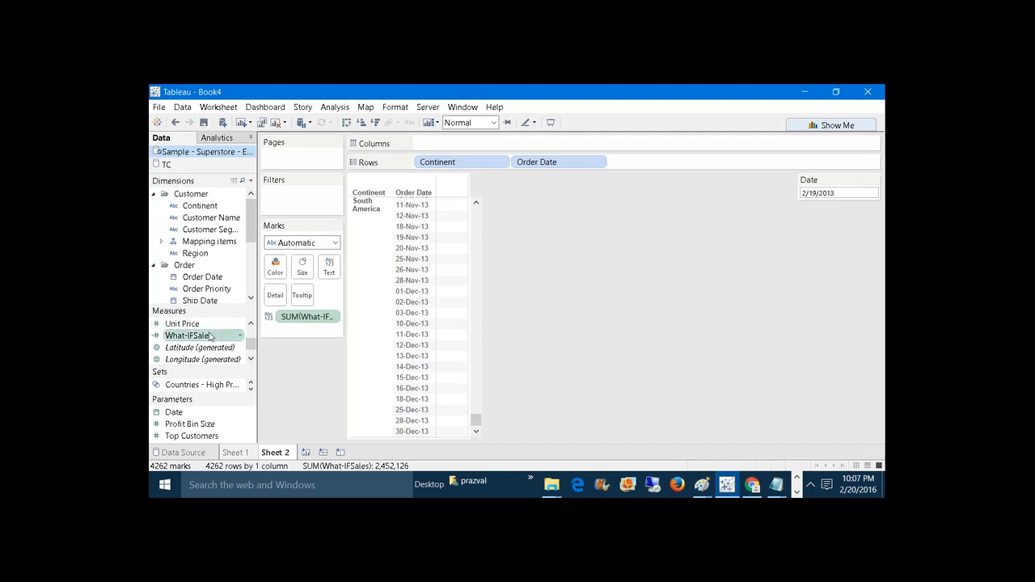
right_click(209, 335)
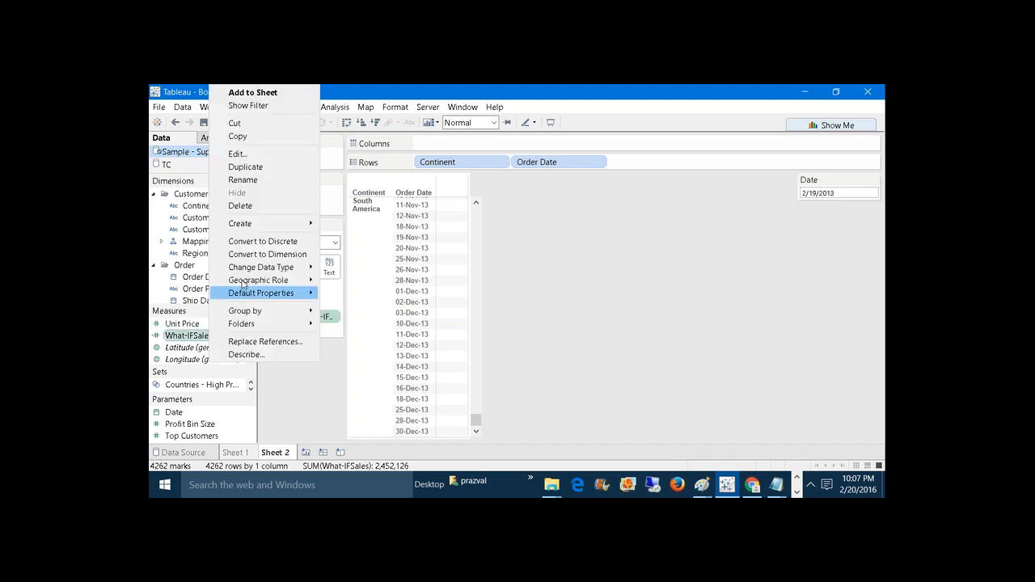
click(273, 161)
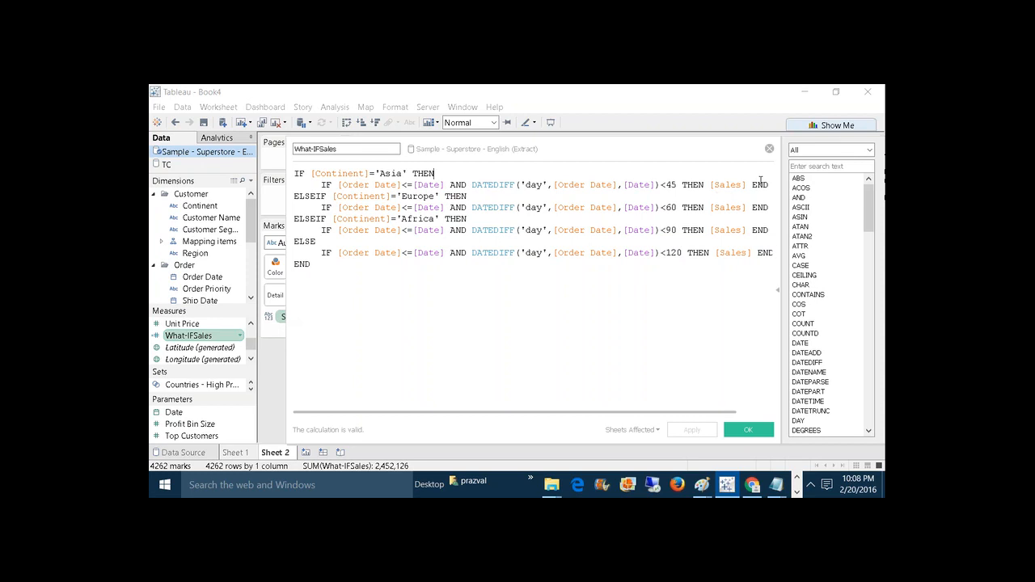
click(768, 152)
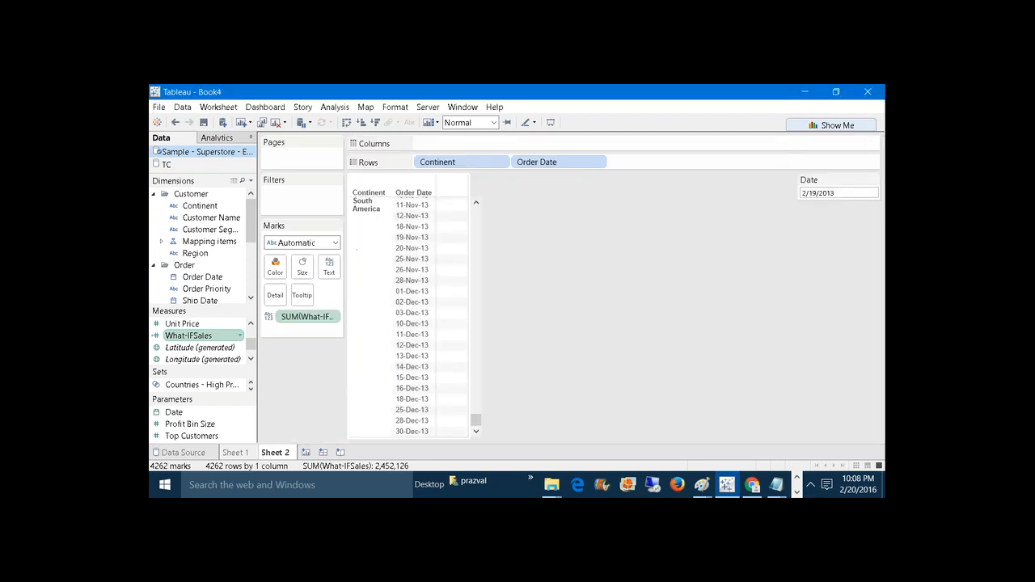
Add a new worksheet and widen the data pane so the full data source names fit
click(305, 452)
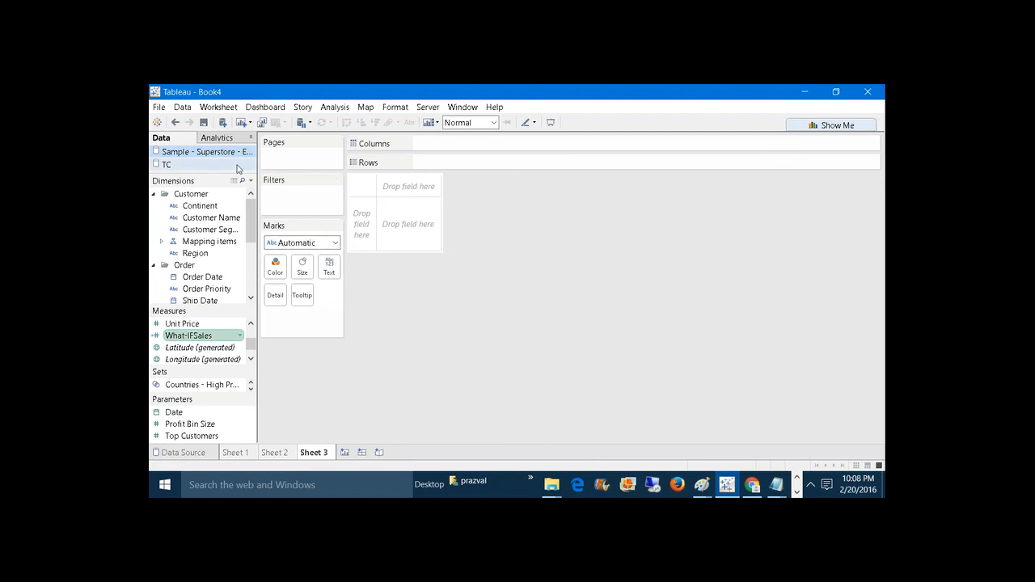
drag(258, 185, 307, 184)
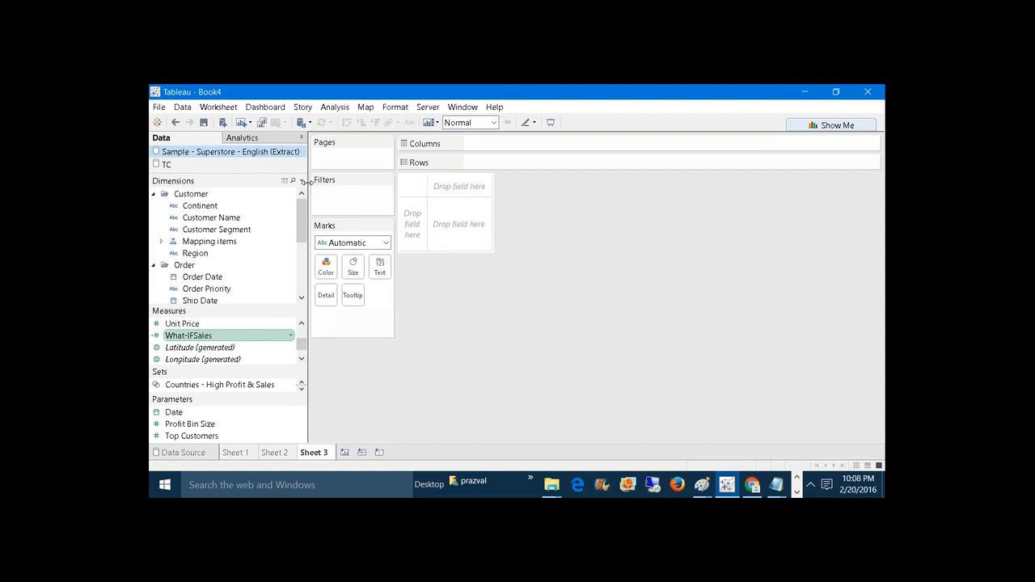
Connect to the Access database Sample - Coffee Chain.mdb in the Archive folder of the Tableau repository's Datasources
click(224, 124)
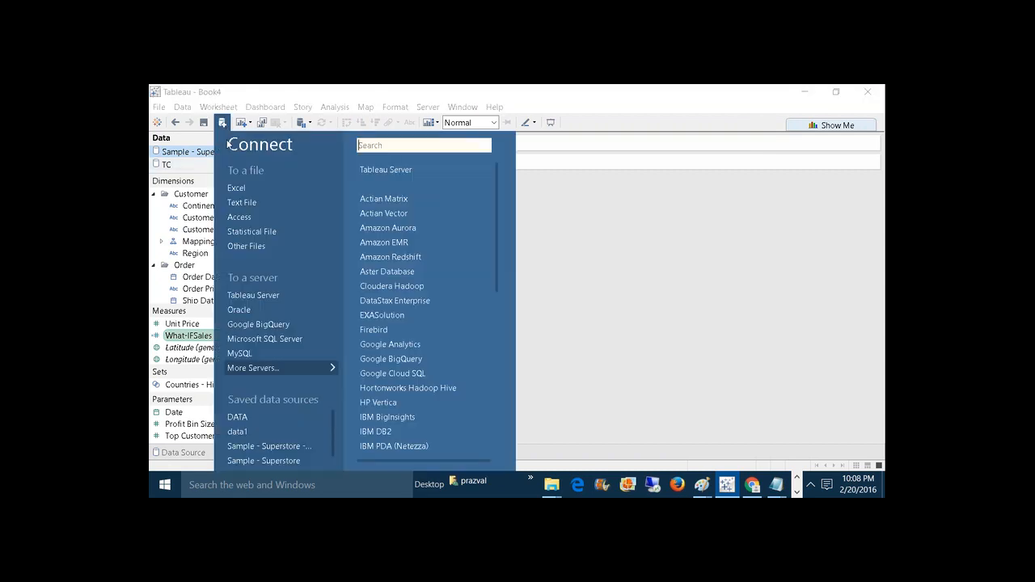
click(240, 218)
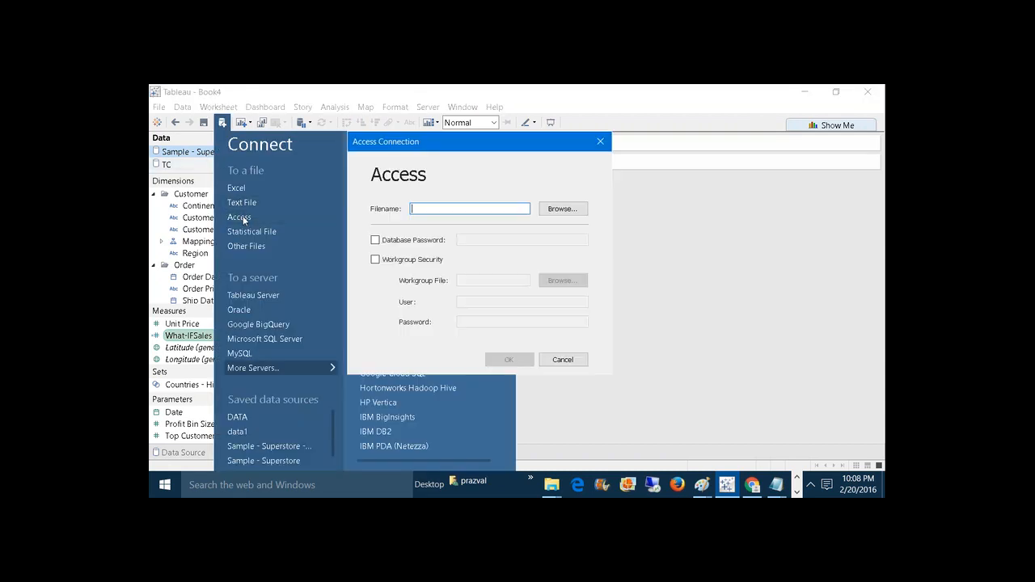
click(556, 212)
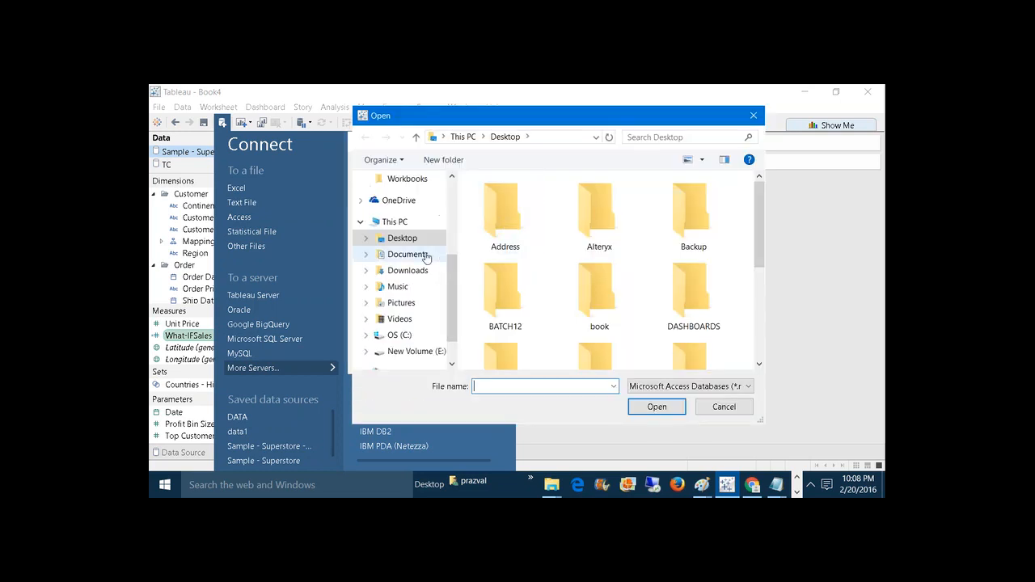
click(426, 257)
scroll(759, 235, down, 1)
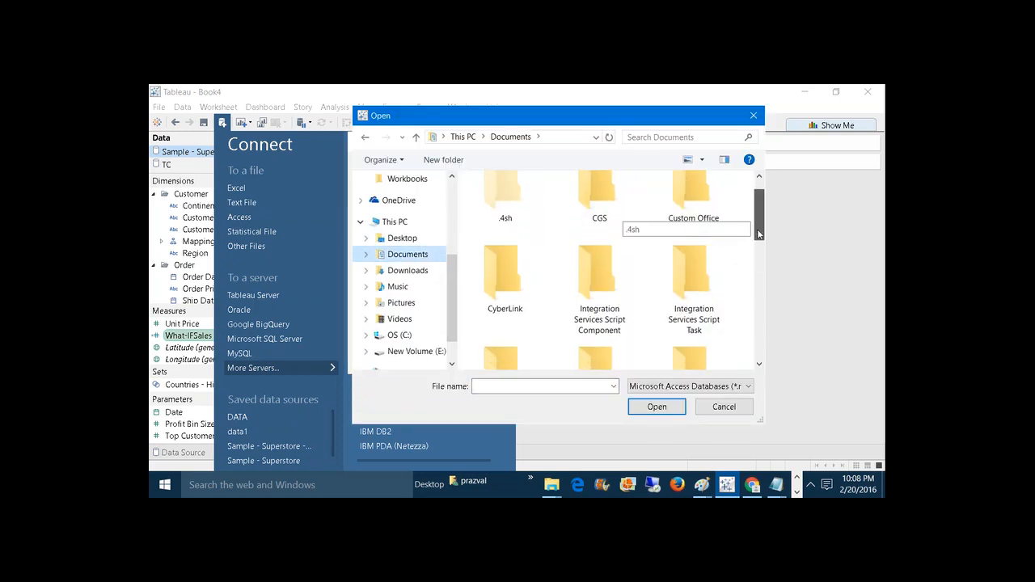
scroll(758, 235, down, 2)
double_click(624, 268)
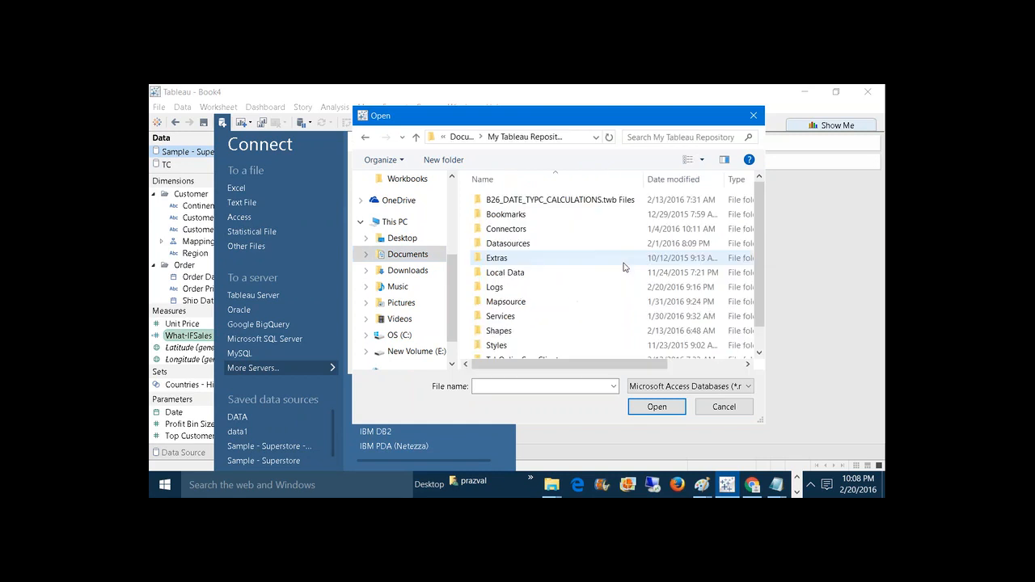
double_click(605, 245)
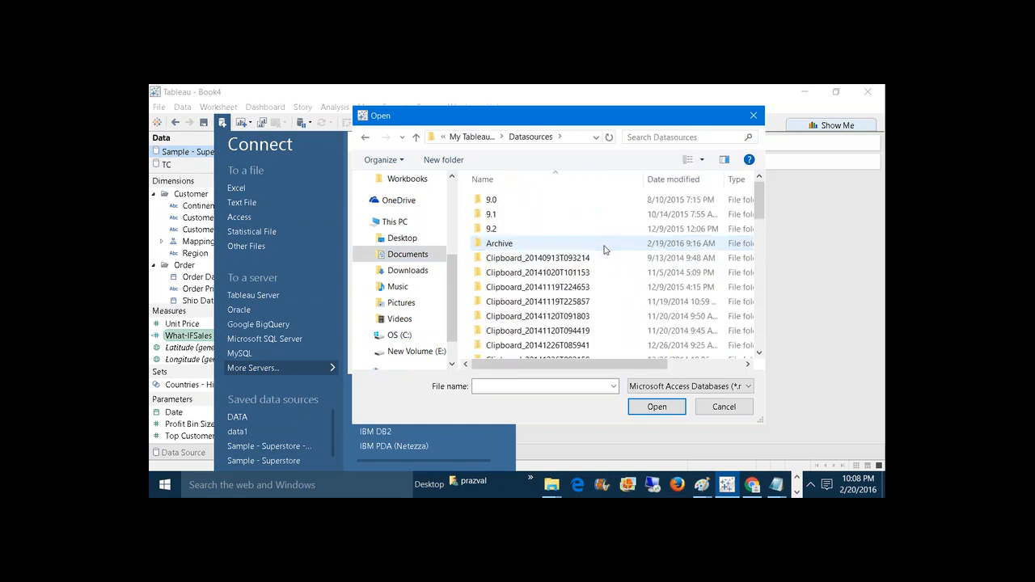
double_click(604, 246)
click(573, 219)
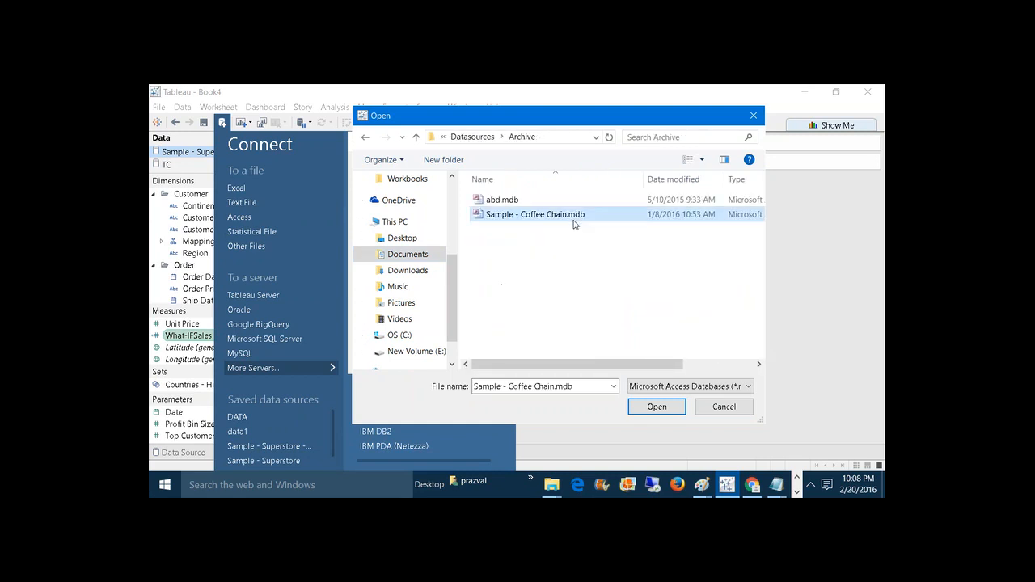
click(656, 405)
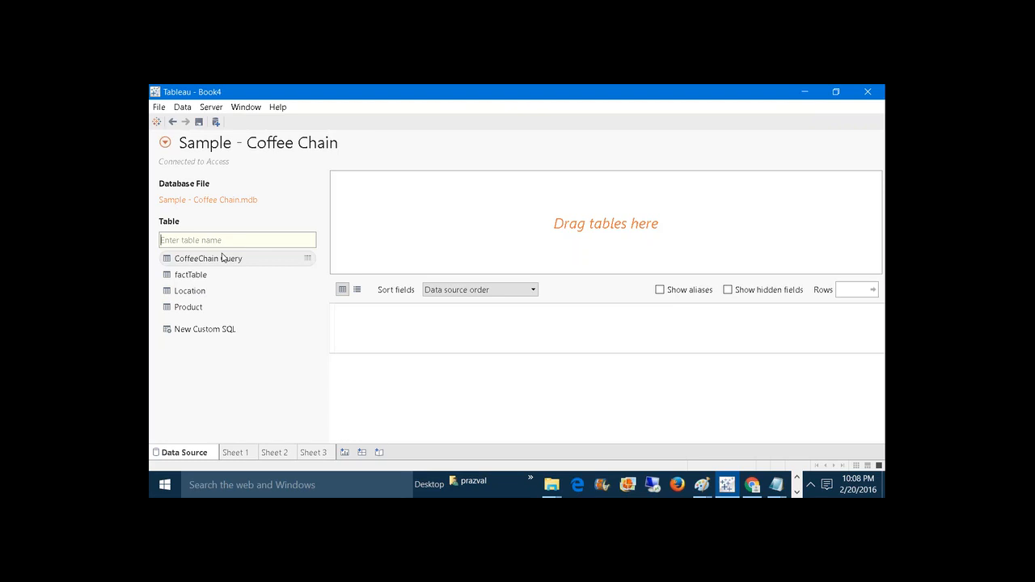
Add the CoffeeChain Query table to the data source, return to Sheet 3 and widen the data pane
double_click(223, 257)
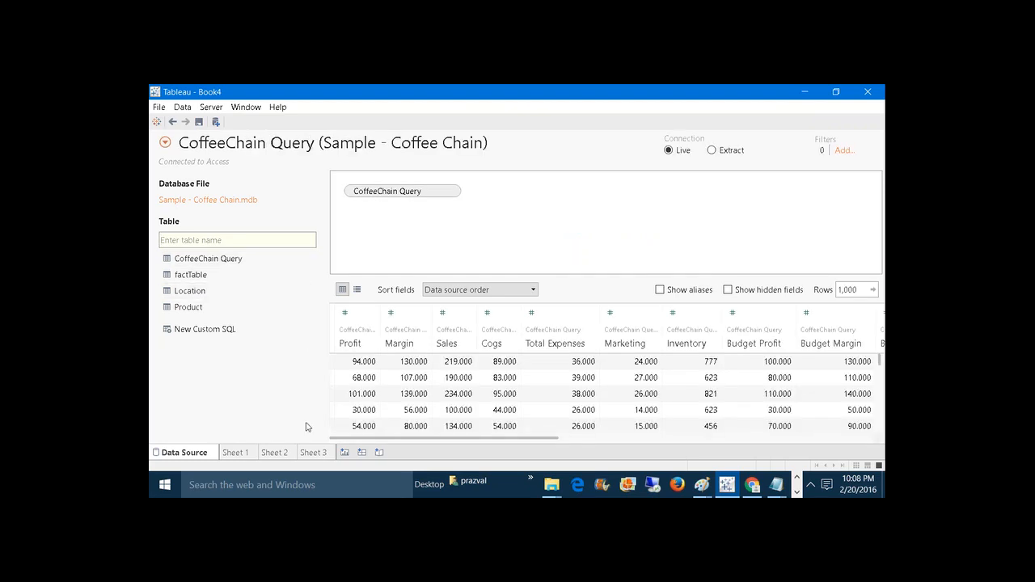
click(314, 452)
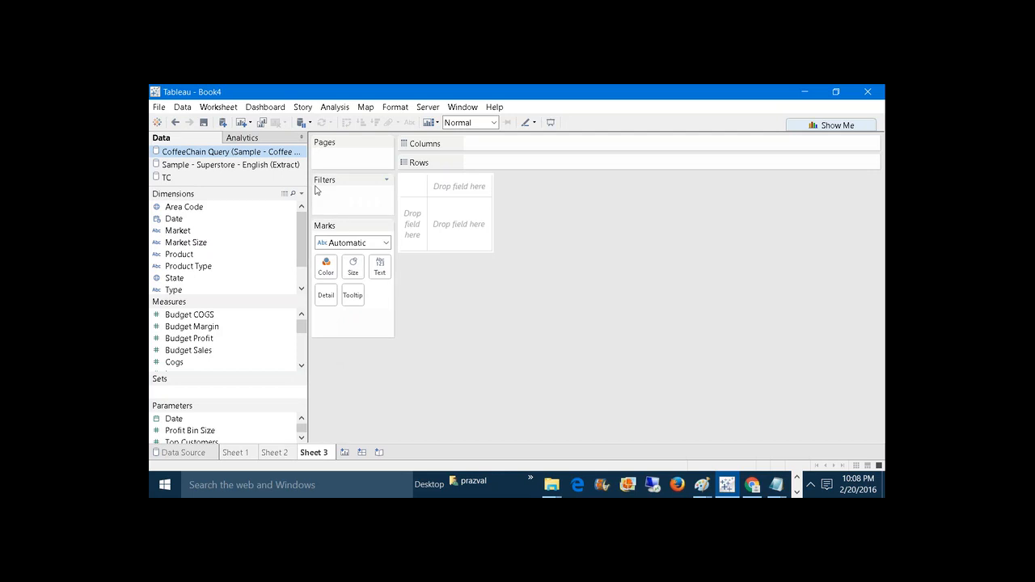
drag(308, 184, 344, 181)
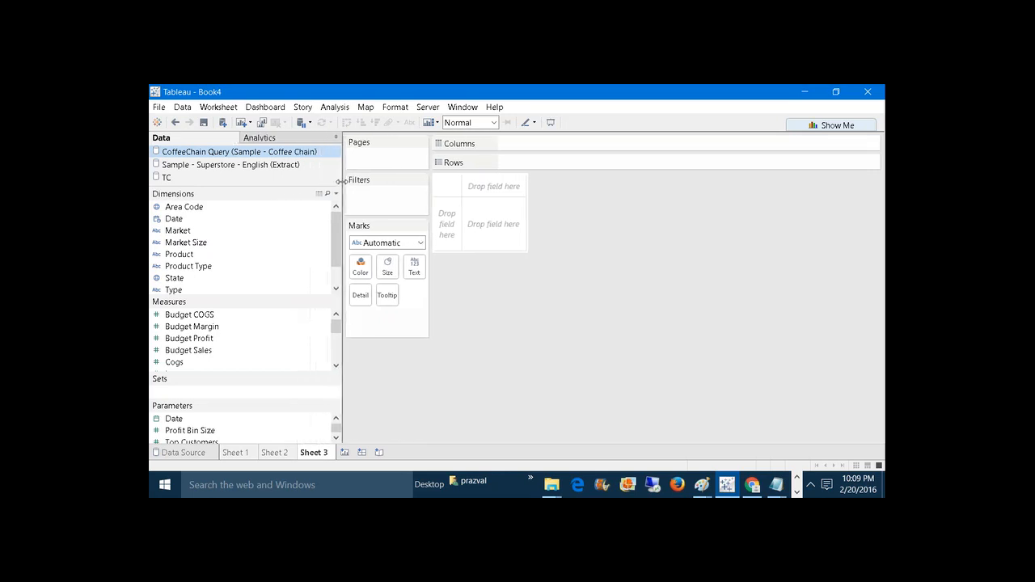
Place the Category dimension from the Sample - Superstore - English (Extract) data source on Rows
click(277, 165)
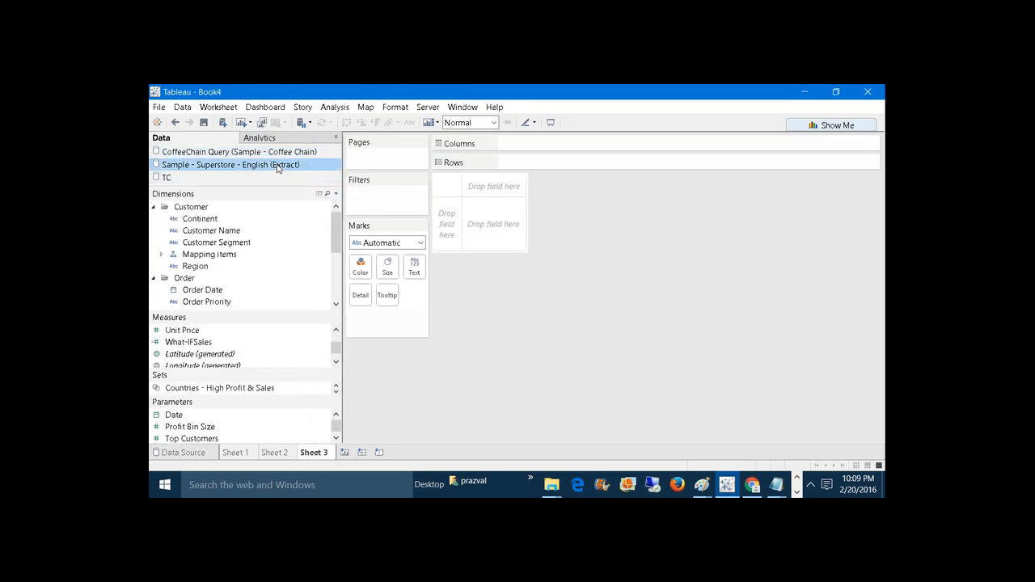
drag(337, 229, 339, 264)
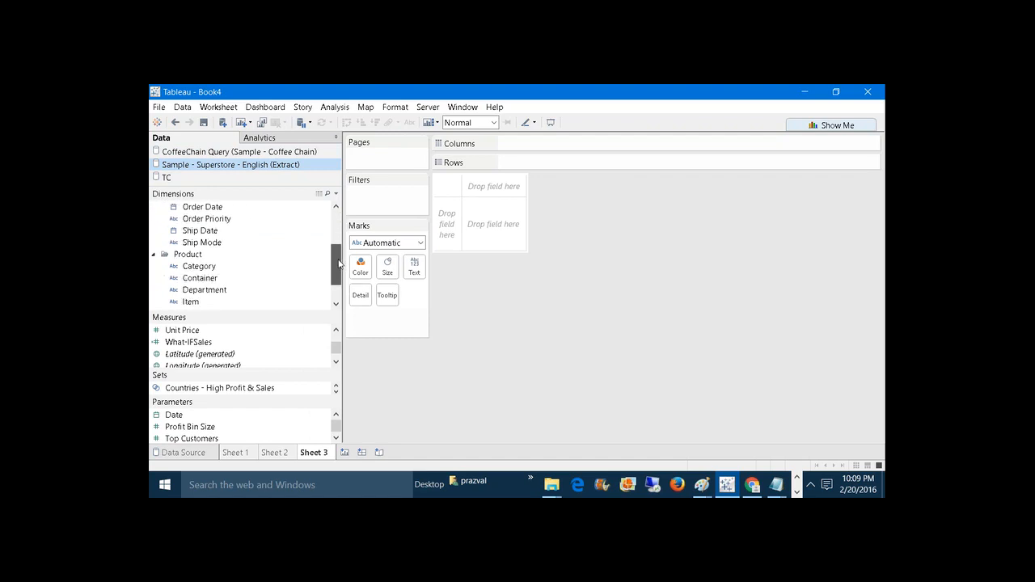
drag(245, 270, 518, 163)
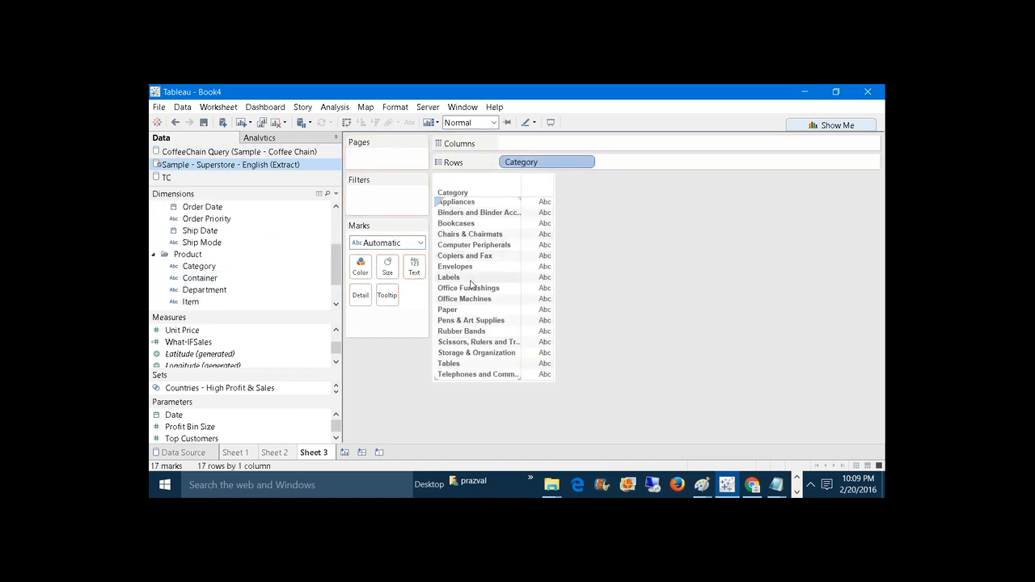
Open a new Notepad window and write the column headings PRODUCT, SS_SALES, CC_SALES and TOTAL_SALES on its first line
key(super+r)
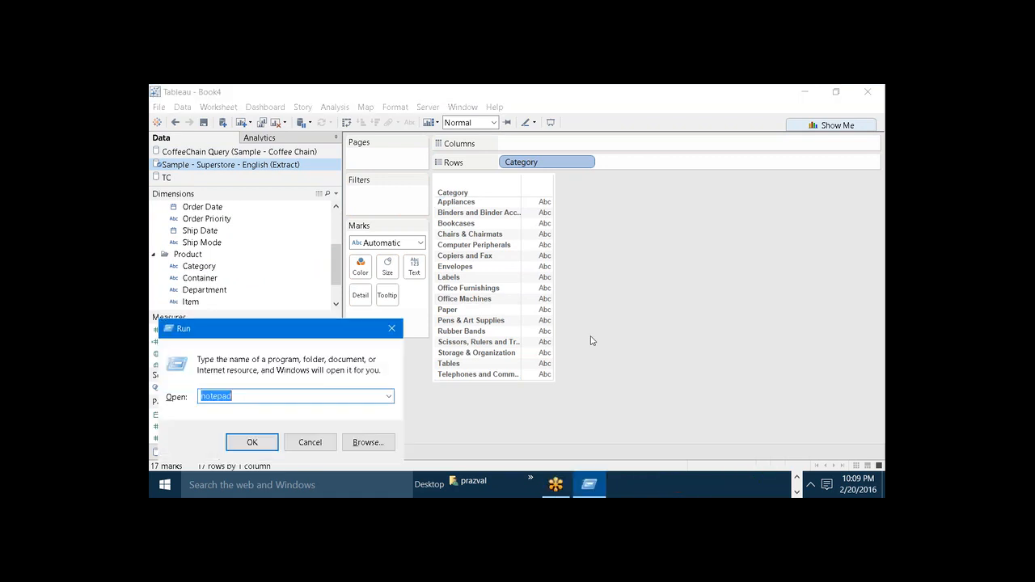
key(Return)
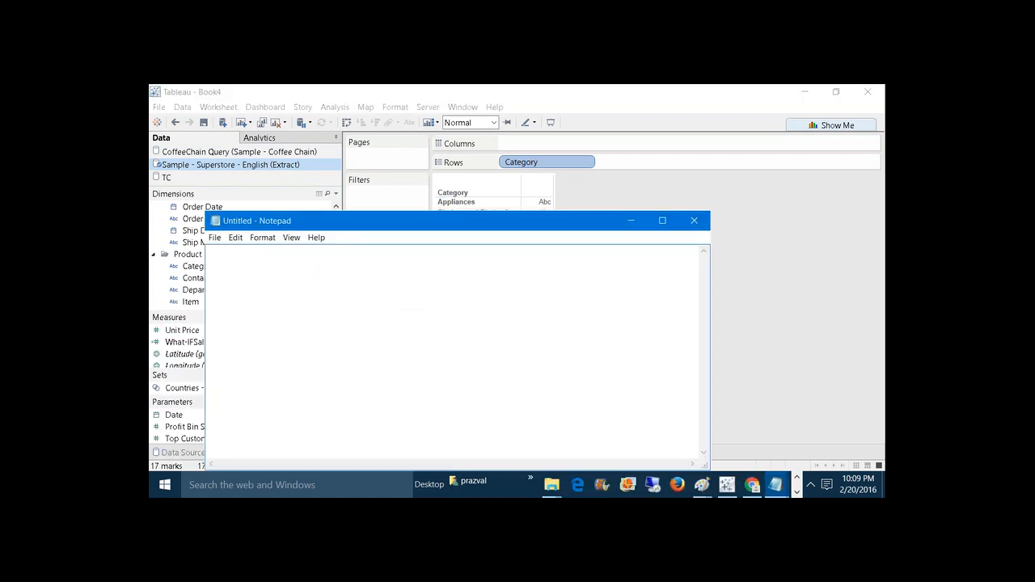
text(PRODUCT    SS)
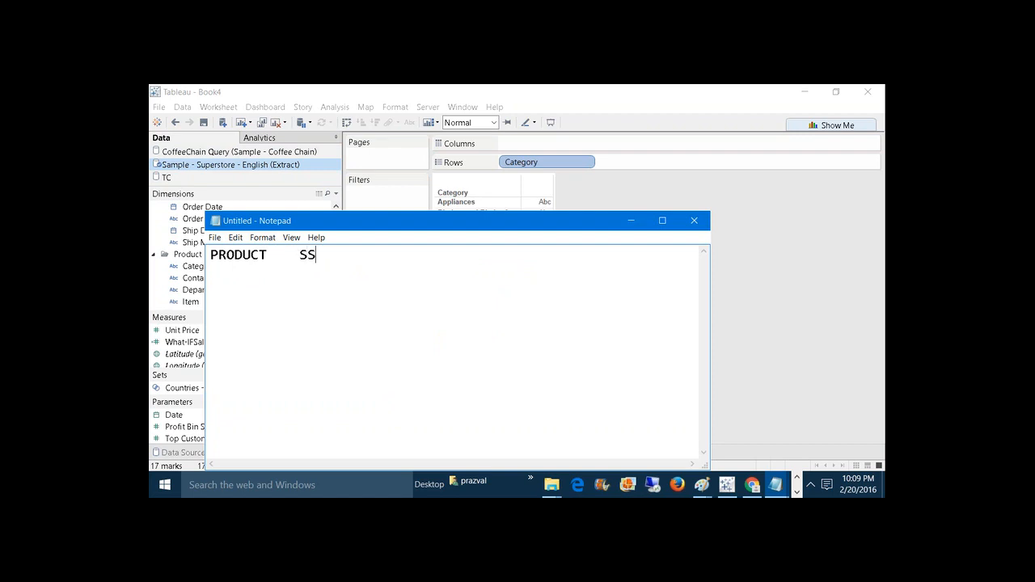
text(_SALES   CC_SALES   )
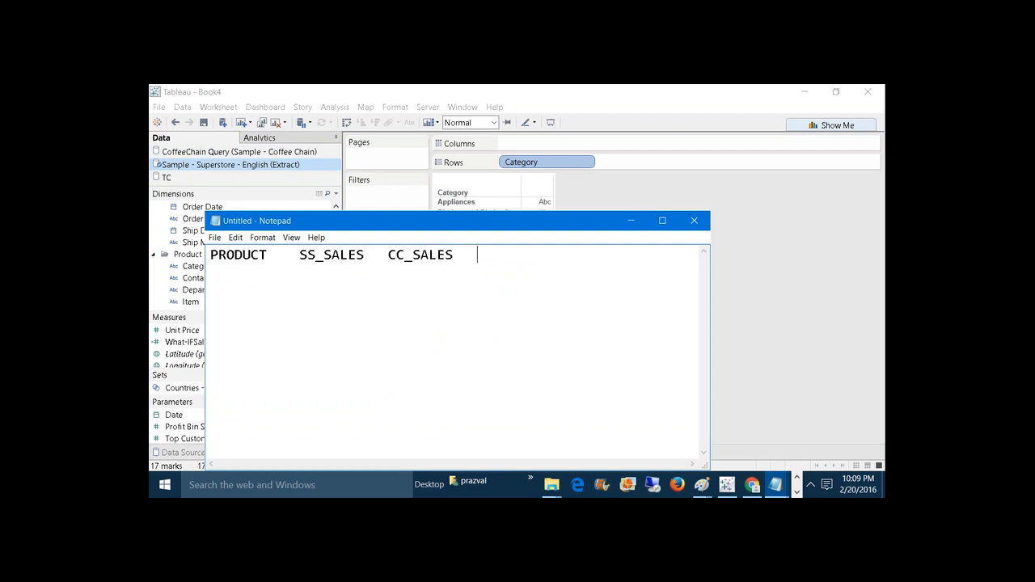
text(TOTAL_SALES)
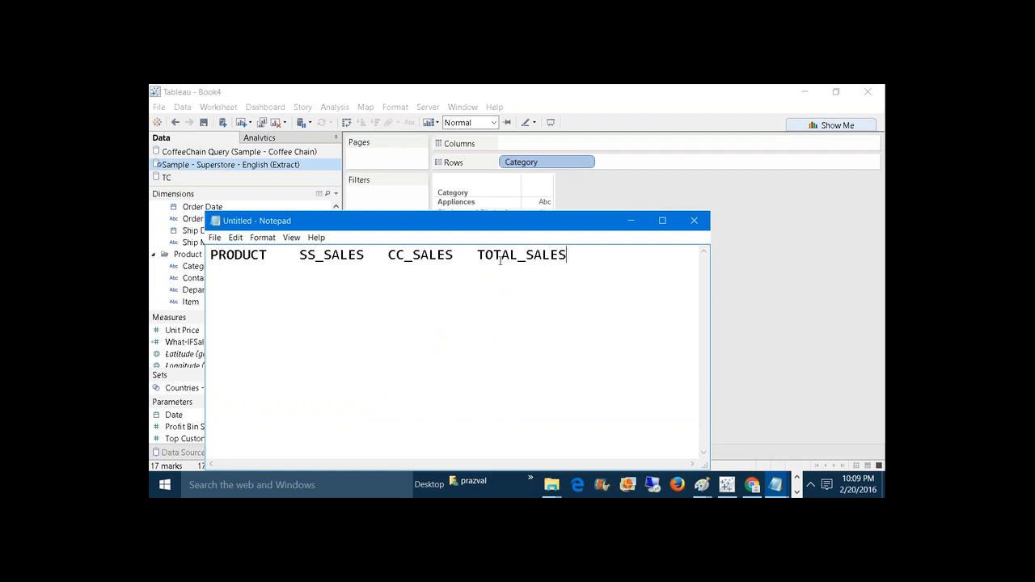
drag(466, 229, 787, 232)
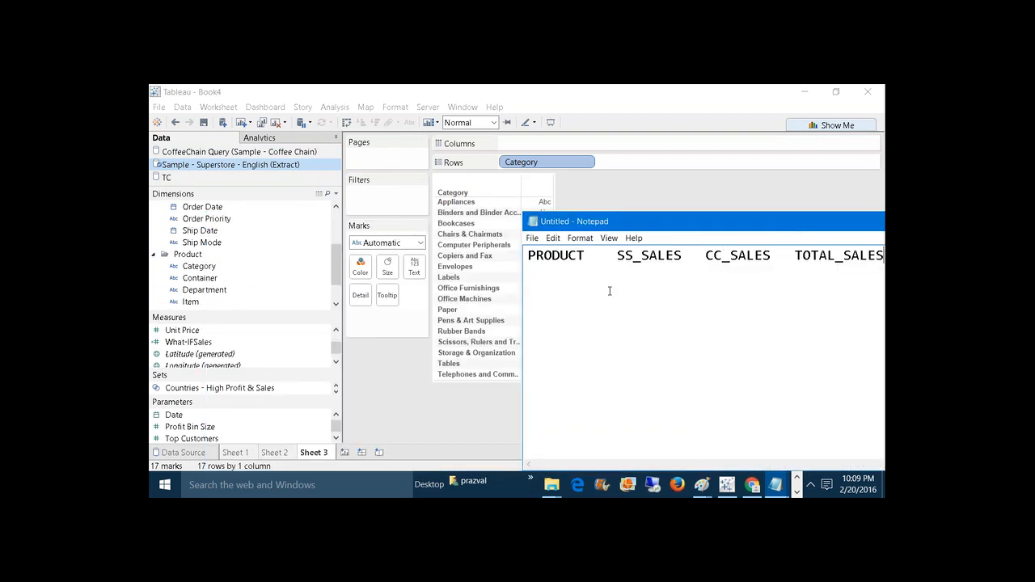
click(531, 281)
drag(601, 229, 381, 204)
key(End)
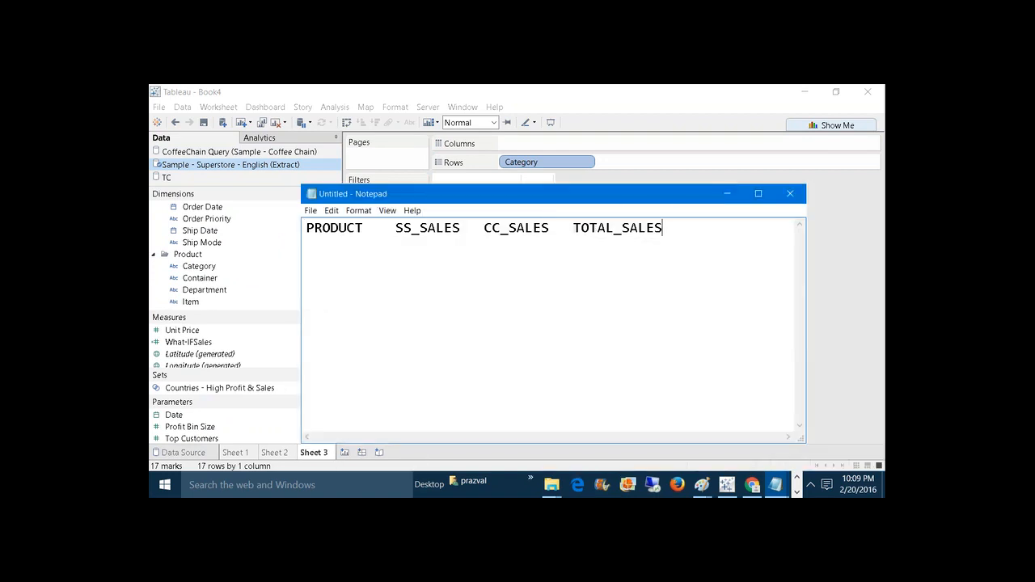
List the products Paper, Labels and Tables on separate lines under the PRODUCT heading
text(P)
key(BackSpace)
text(Paper)
key(Return)
text(Labels)
key(Return)
text(Tables)
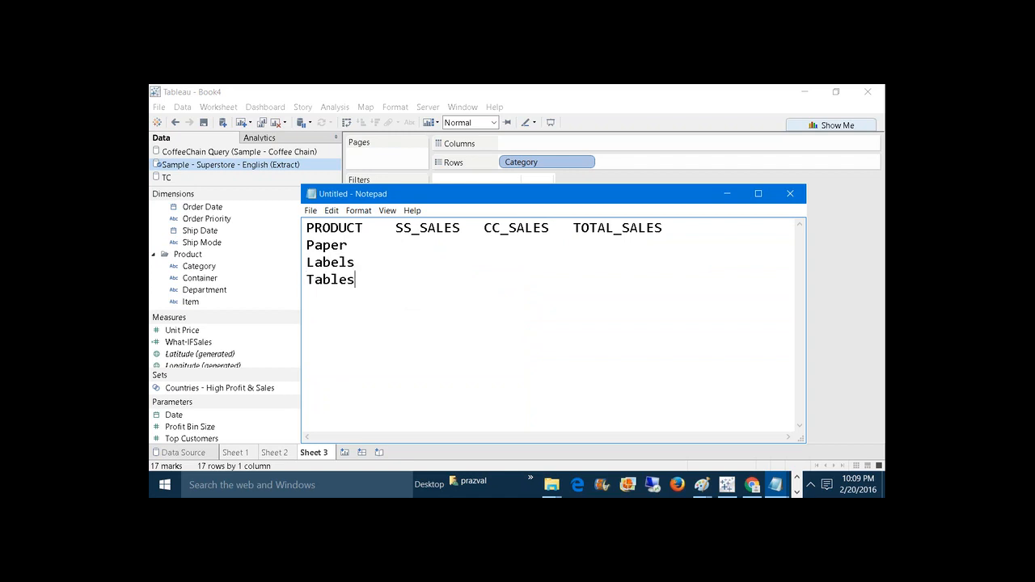
Switch to Tableau and place Product Type from the CoffeeChain Query data source on Rows of a new worksheet
click(738, 190)
click(239, 151)
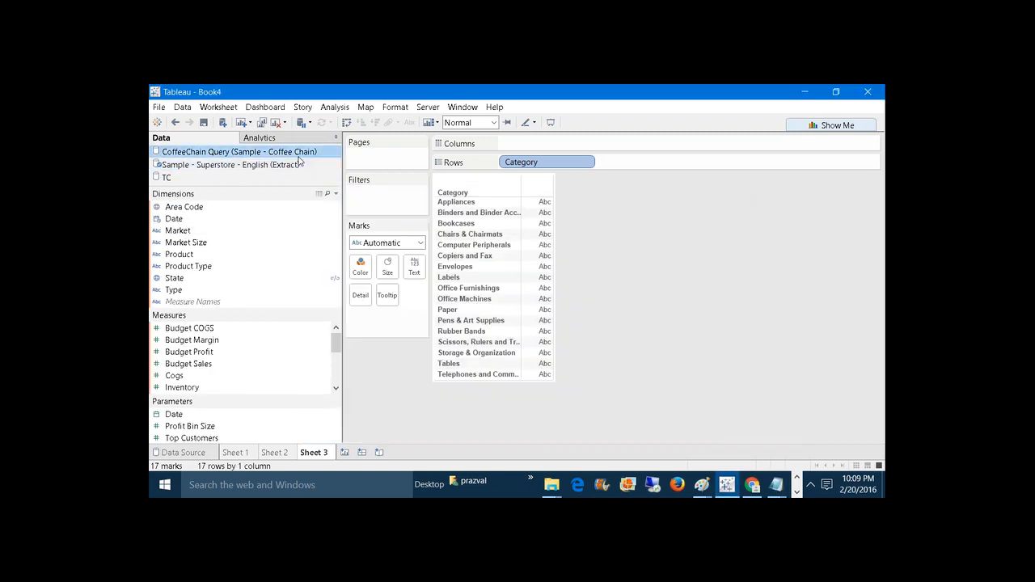
click(240, 122)
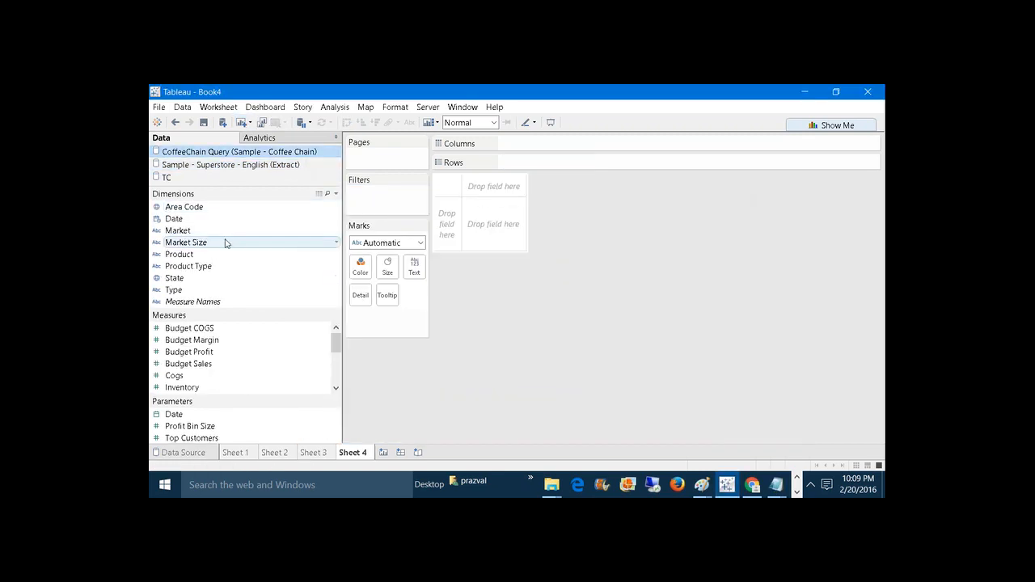
drag(198, 265, 566, 164)
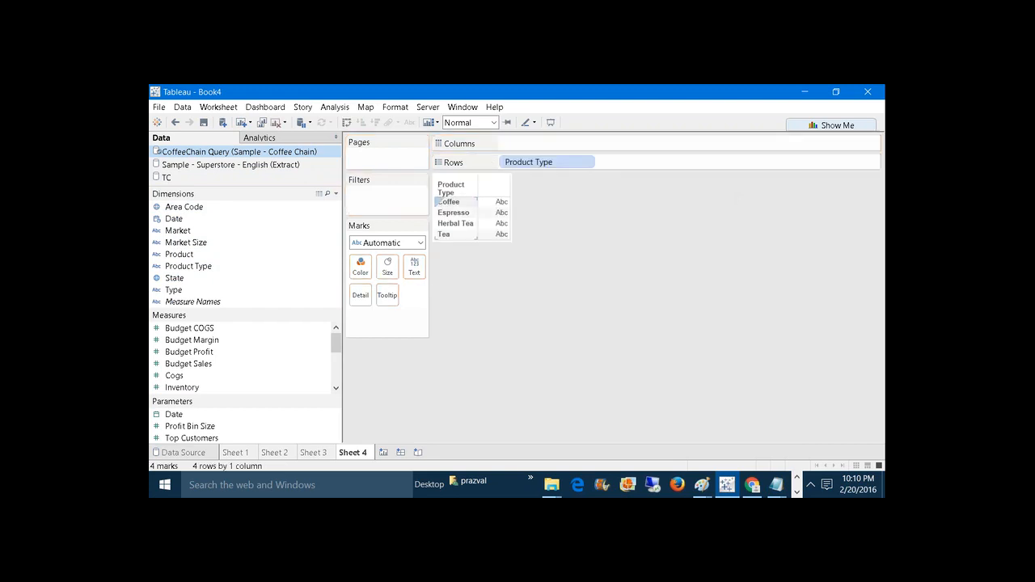
Switch to the Notepad sales table and add Coffee and Tea as product lines below Tables
mouse_move(776, 488)
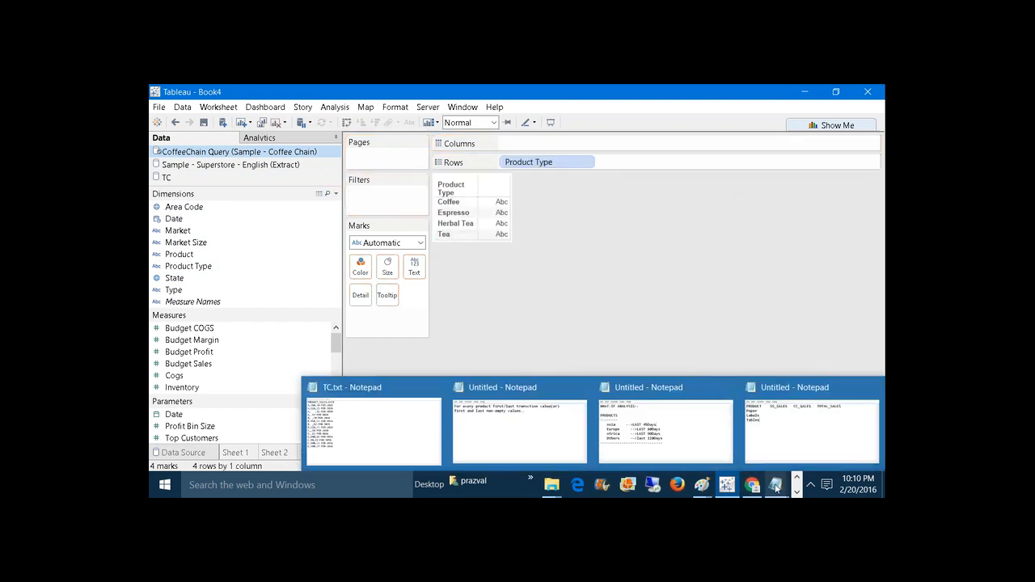
click(811, 425)
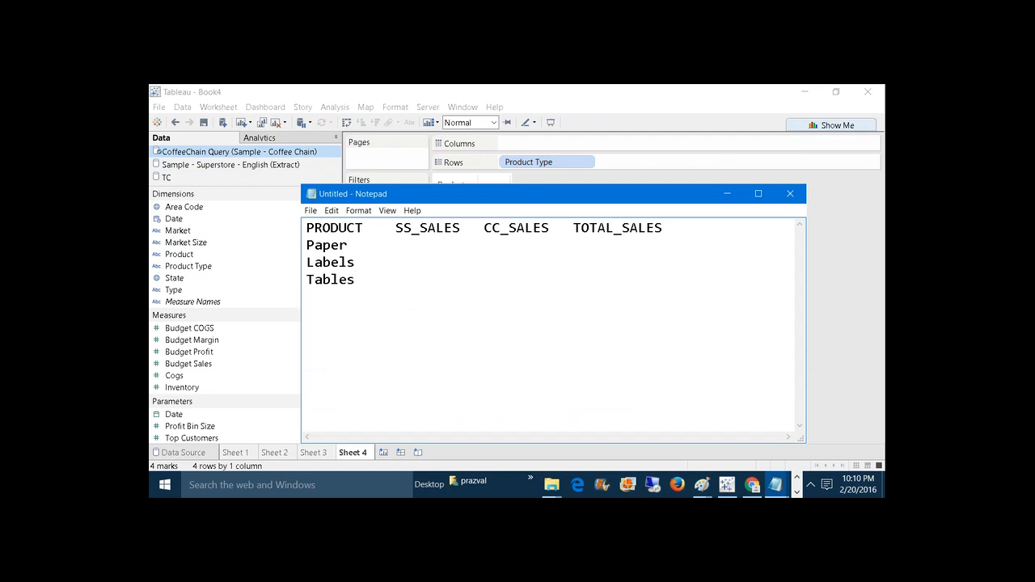
text(Co)
text(ffee)
text(T)
text(ea)
Fill in SS, CC and total sales: 100, 0, 100 for Paper; 120, 0, 120 for Labels; 140, 0, 140 for Tables
text( 100)
key(Tab)
text(0)
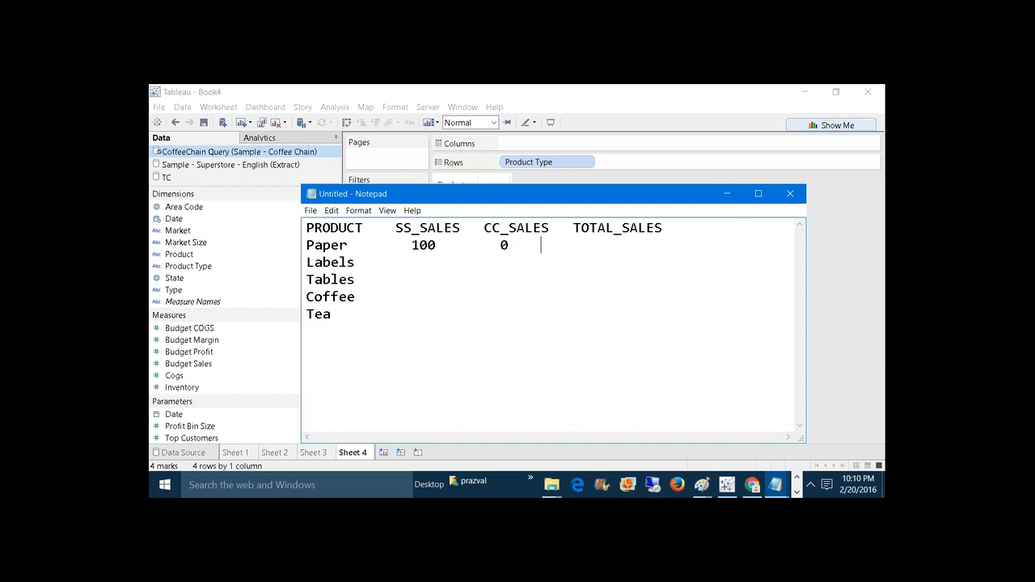
text( 100)
click(368, 264)
text(120        0)
key(BackSpace)
key(BackSpace)
text(120)
click(363, 278)
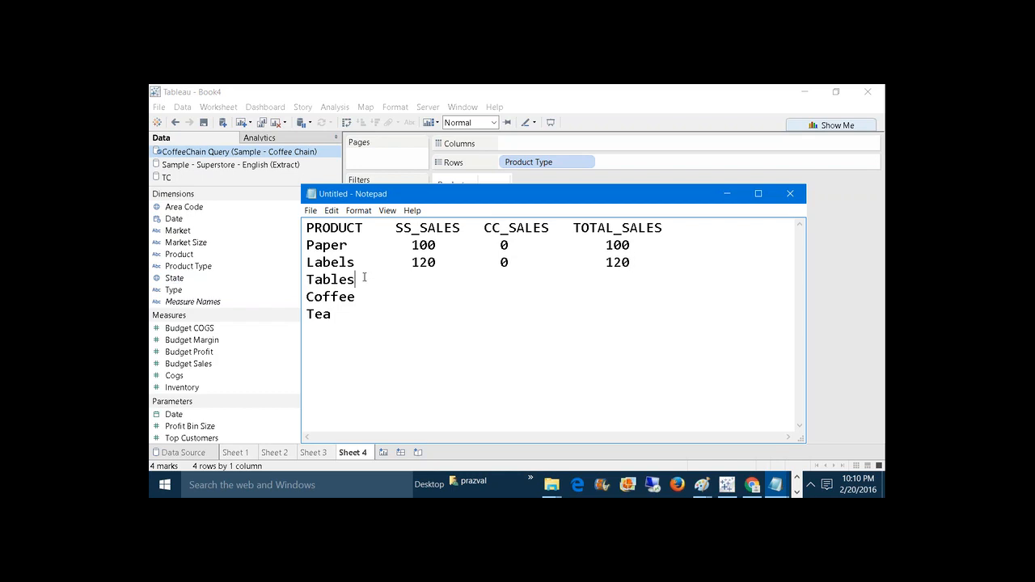
text(1400140)
Fill in SS, CC and total sales of 0, 120, 120 for Coffee and 0, 160, 160 for Tea
click(369, 299)
text(0        120           )
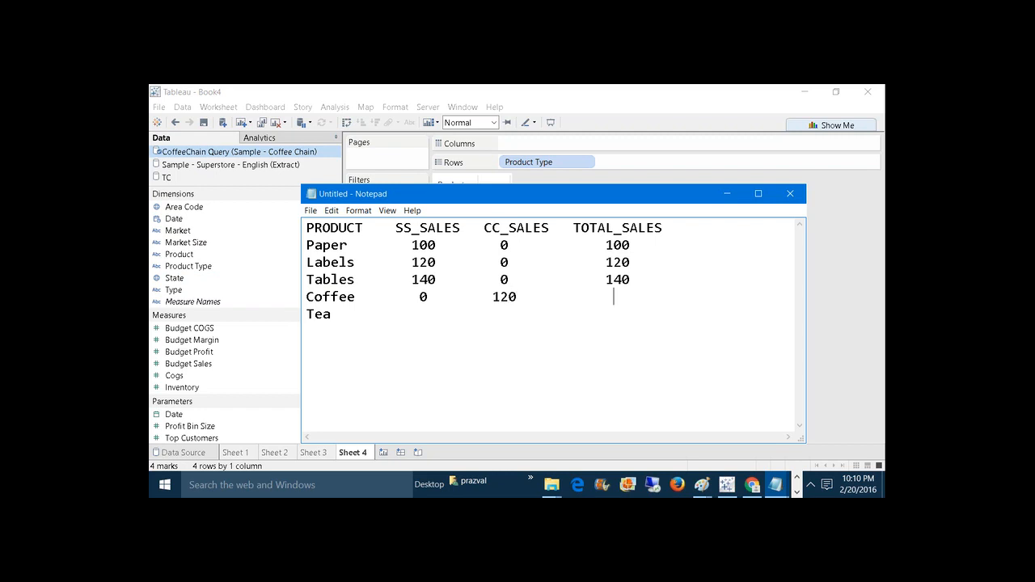
text(120 )
text(Tea          )
text(1)
text(60)
key(BackSpace)
key(BackSpace)
key(BackSpace)
key(BackSpace)
key(BackSpace)
key(BackSpace)
key(BackSpace)
key(BackSpace)
key(BackSpace)
key(BackSpace)
key(BackSpace)
key(BackSpace)
text(0        160           160)
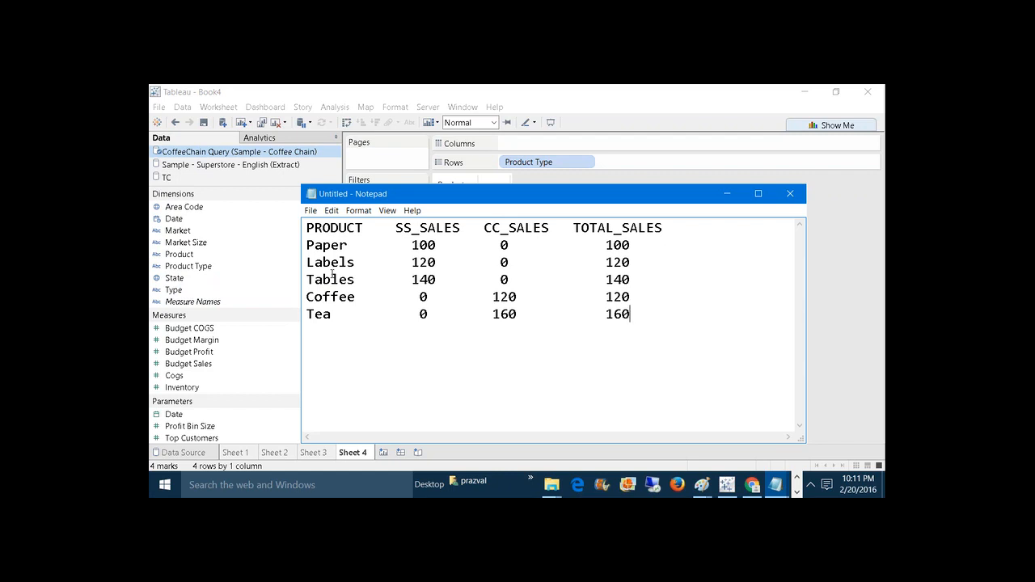
Add a dashed separator line and the heading MASTER DATASOURCE below the Tea row, and minimize the note
click(363, 229)
click(652, 312)
key(Return)
text(------------------)
key(Return)
text(MASTER DATAS)
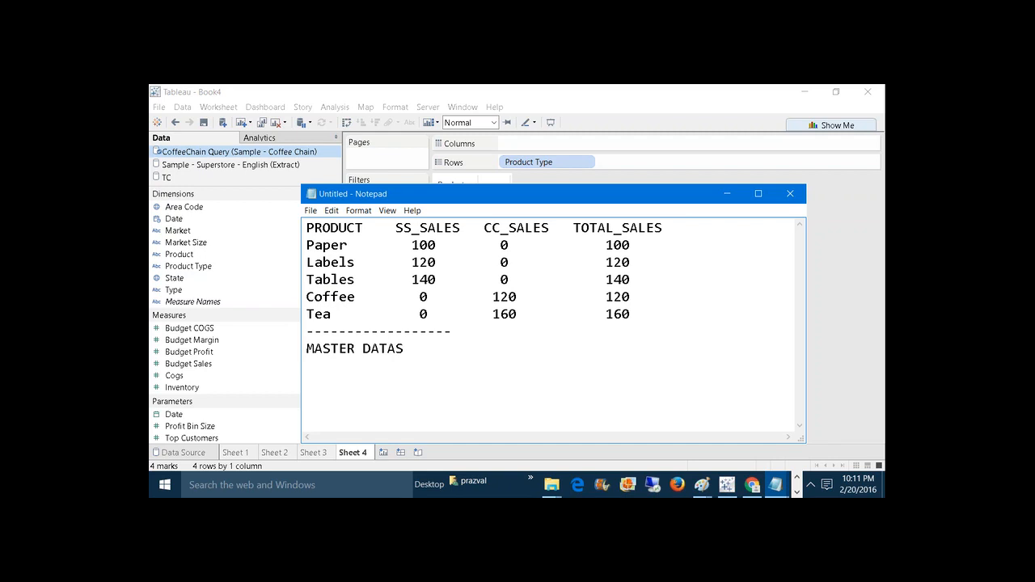
text(OURCE)
click(727, 194)
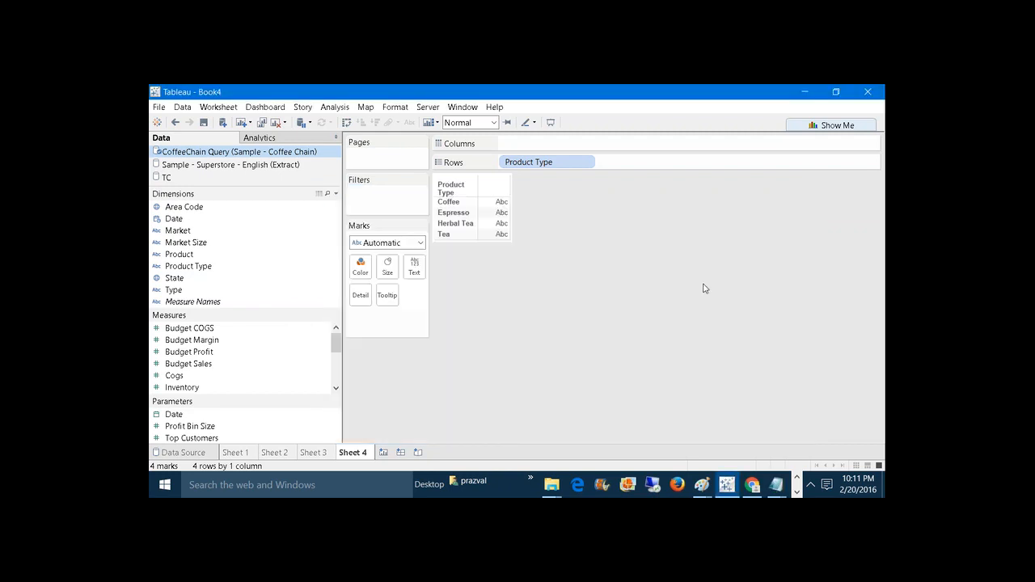
Open another new Notepad window, move it clear of the Product Type list and enter Coffee and Tea on separate lines
key(super+r)
key(Return)
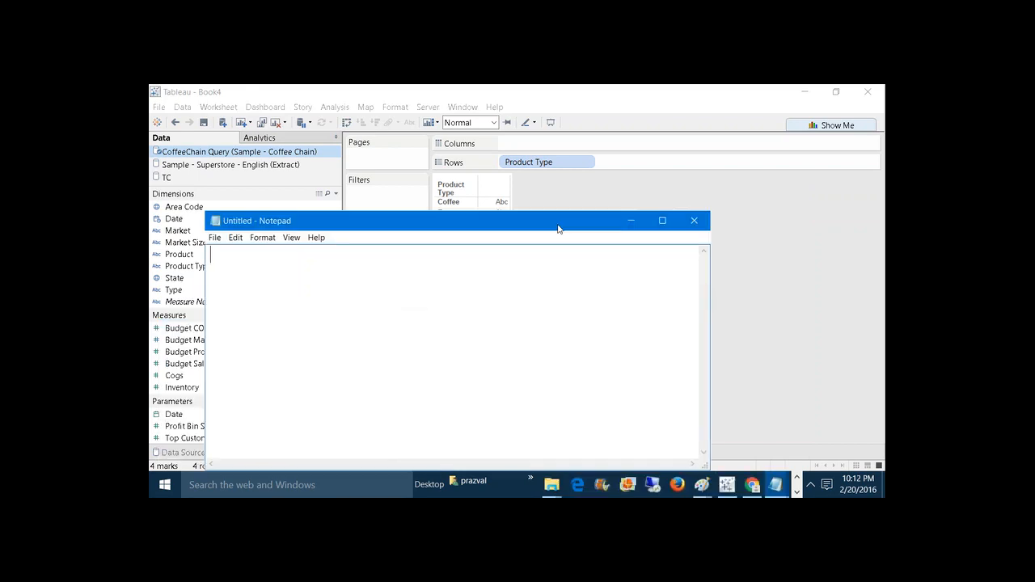
drag(557, 226, 780, 287)
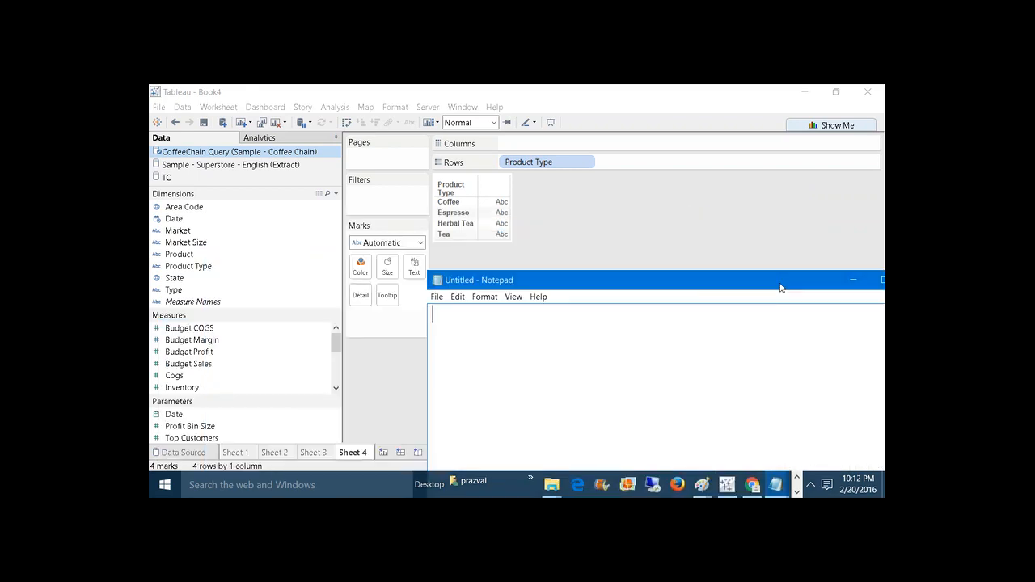
text(Coffee )
text(Tea)
Bring up the Superstore categories on Sheet 3 and append Labels, Paper and Tables to the Coffee and Tea note
click(326, 453)
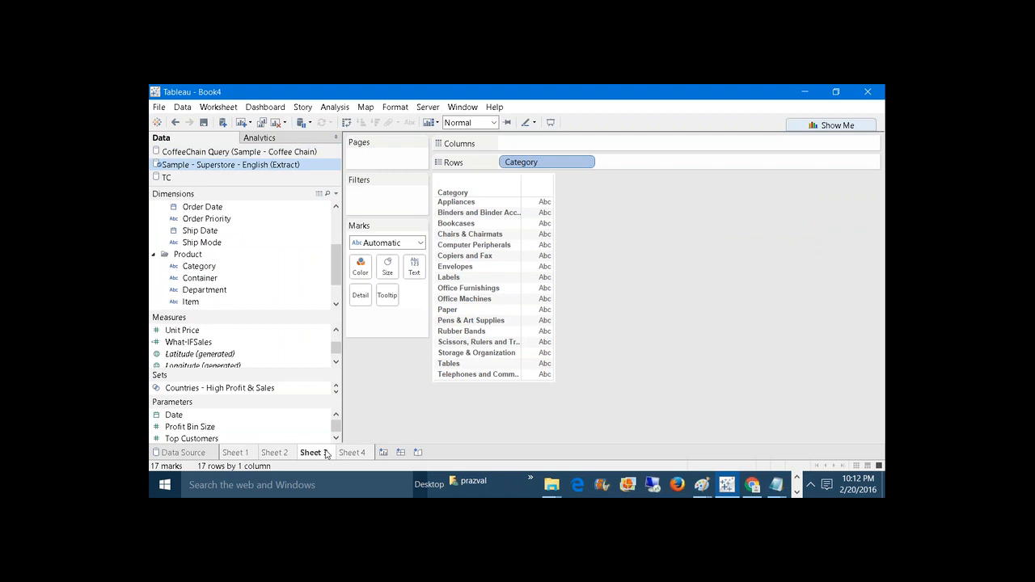
mouse_move(776, 485)
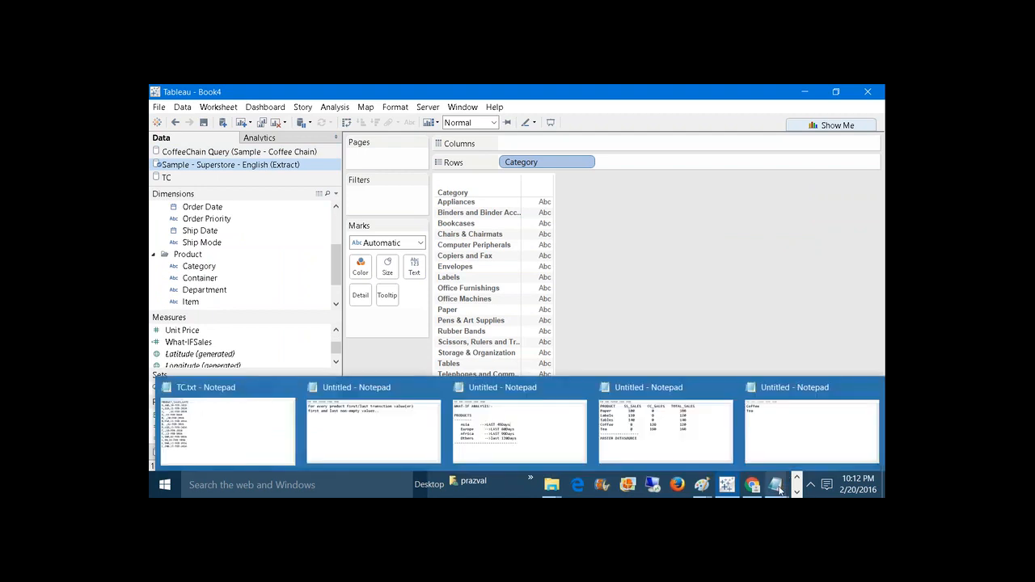
click(798, 434)
drag(540, 281, 671, 227)
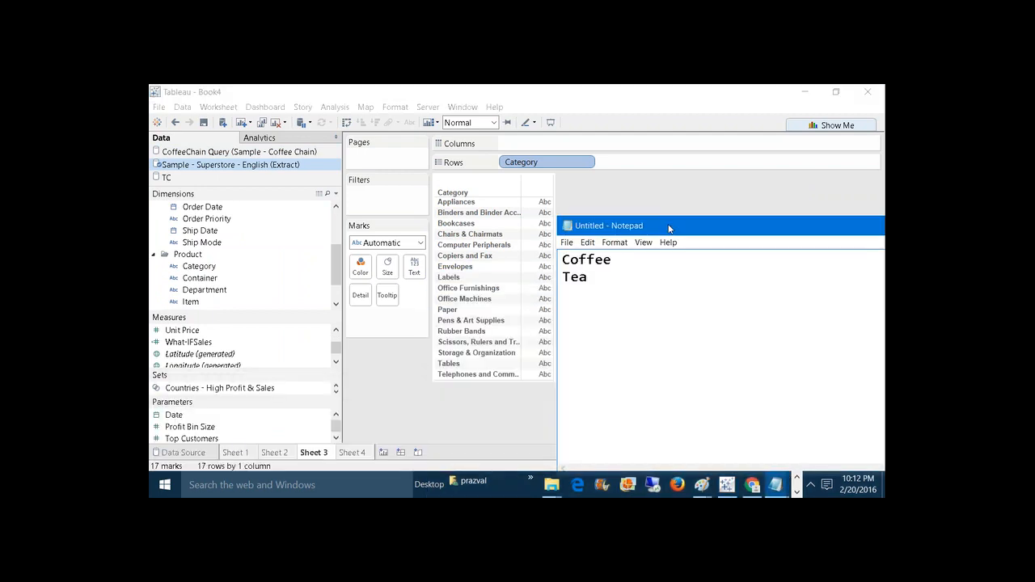
key(Return)
text(Labels)
key(Return)
text(Pap)
text(er )
text(Ta)
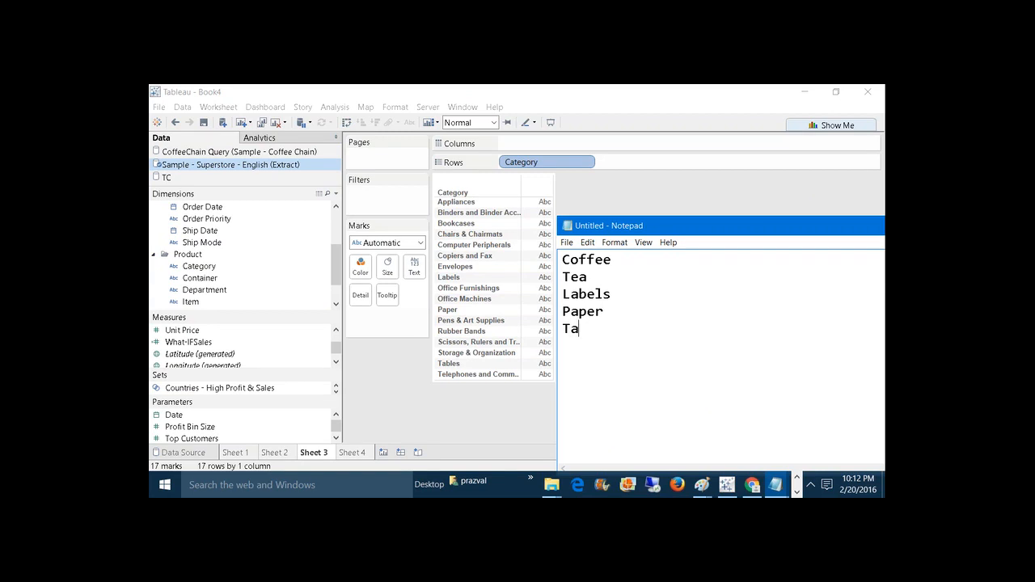
text(bles)
Copy the whole product list, paste it into Tableau as a new data source and remove Coffee from Rows
key(ctrl+a)
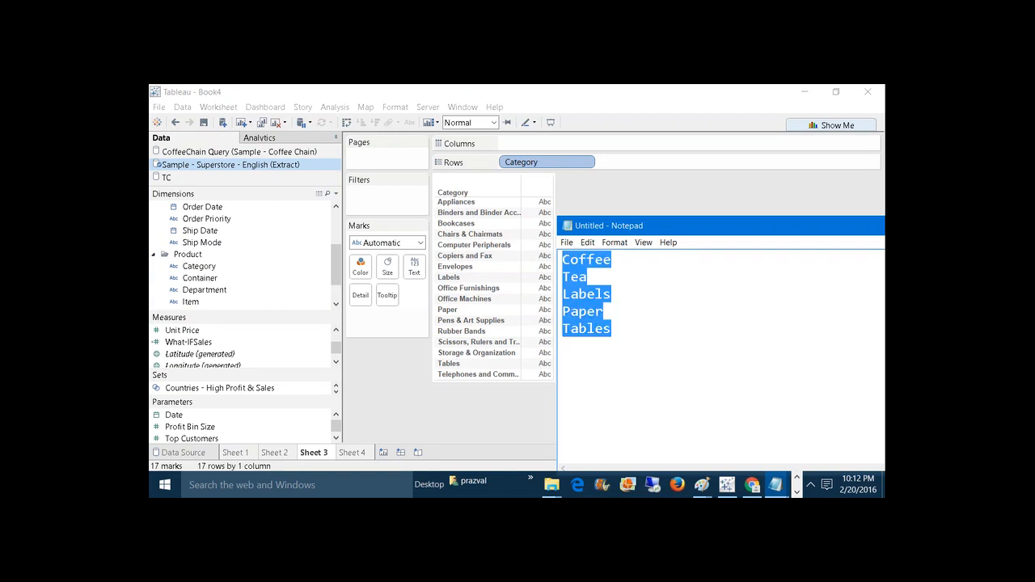
double_click(837, 230)
click(805, 91)
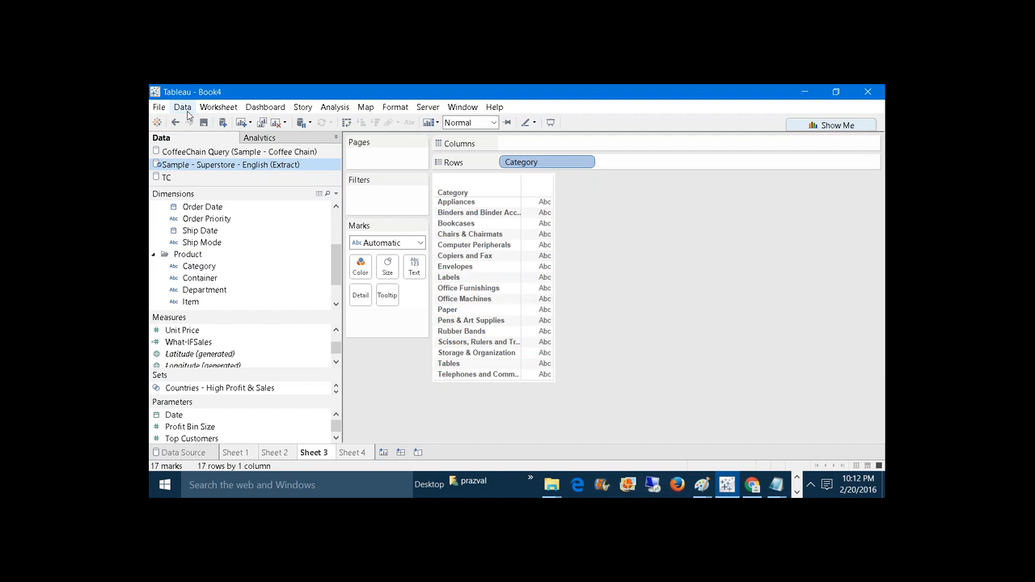
click(183, 107)
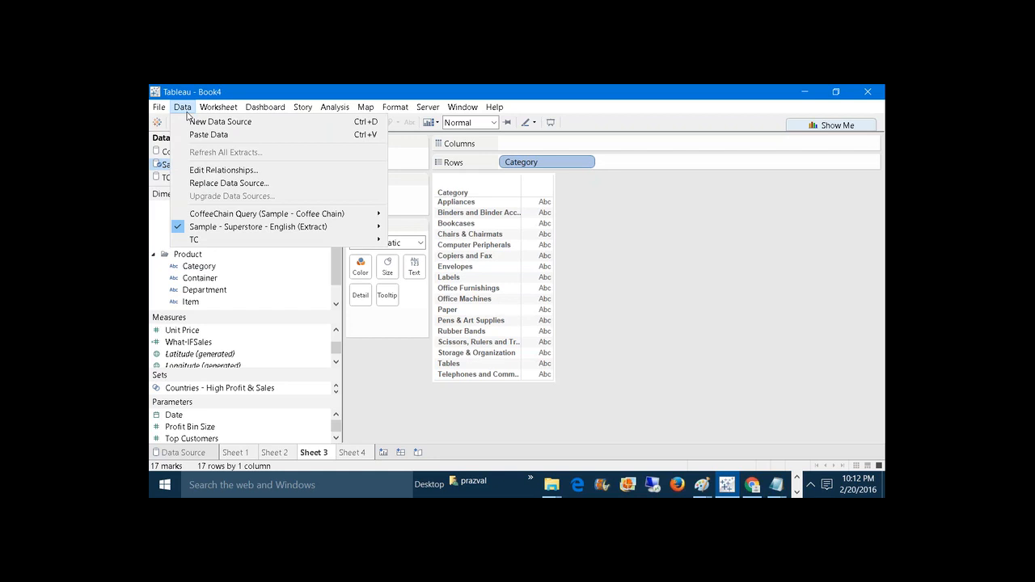
click(195, 135)
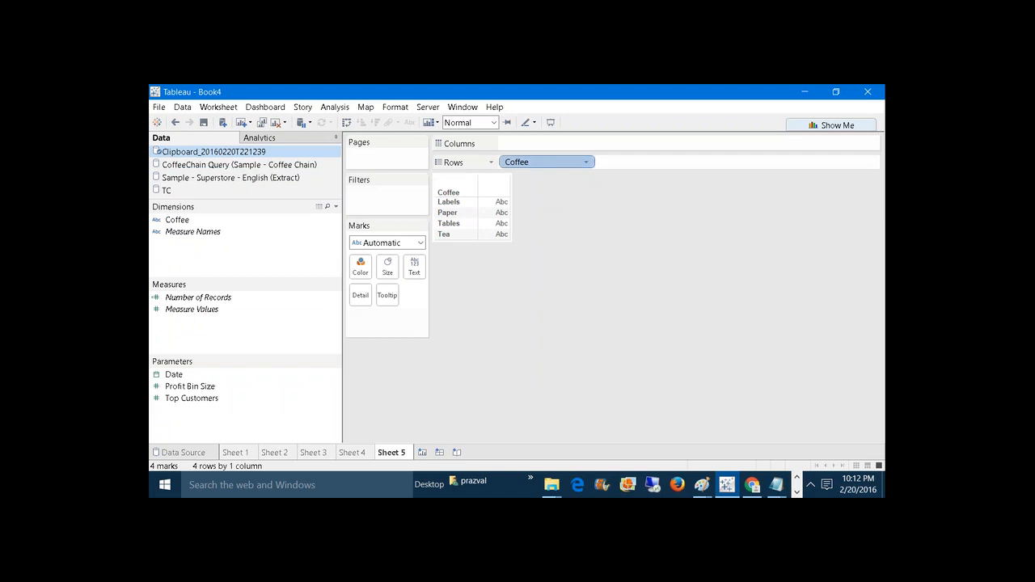
drag(546, 162, 586, 249)
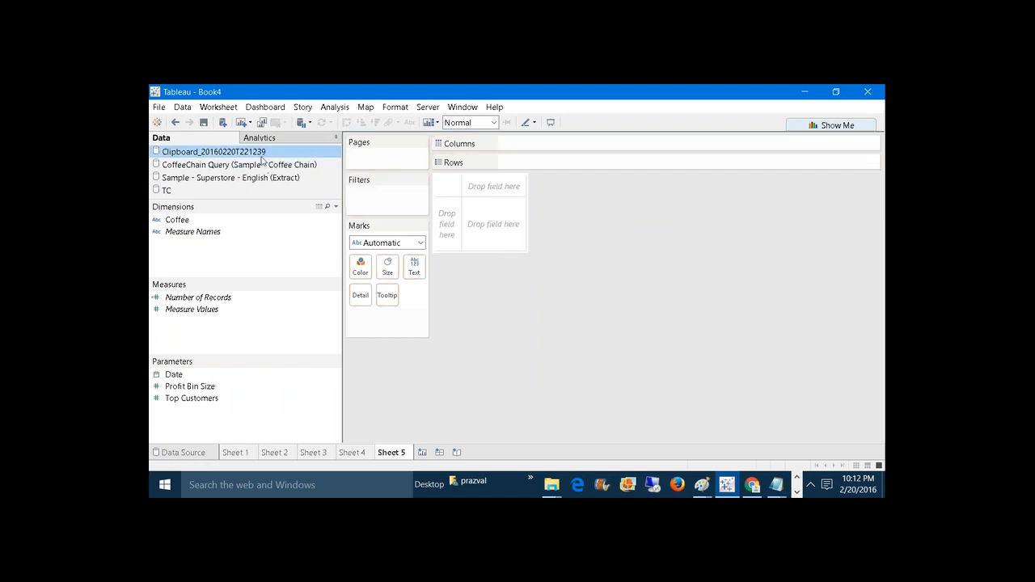
Insert the heading PRODUCTS above Coffee in the Notepad list, select the full list and switch back to Tableau
mouse_move(784, 477)
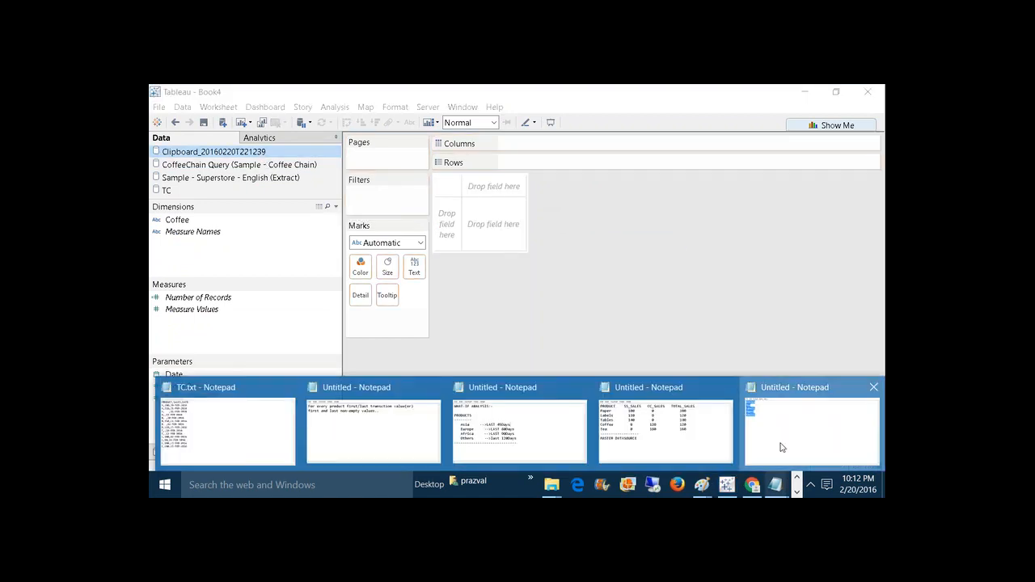
click(781, 440)
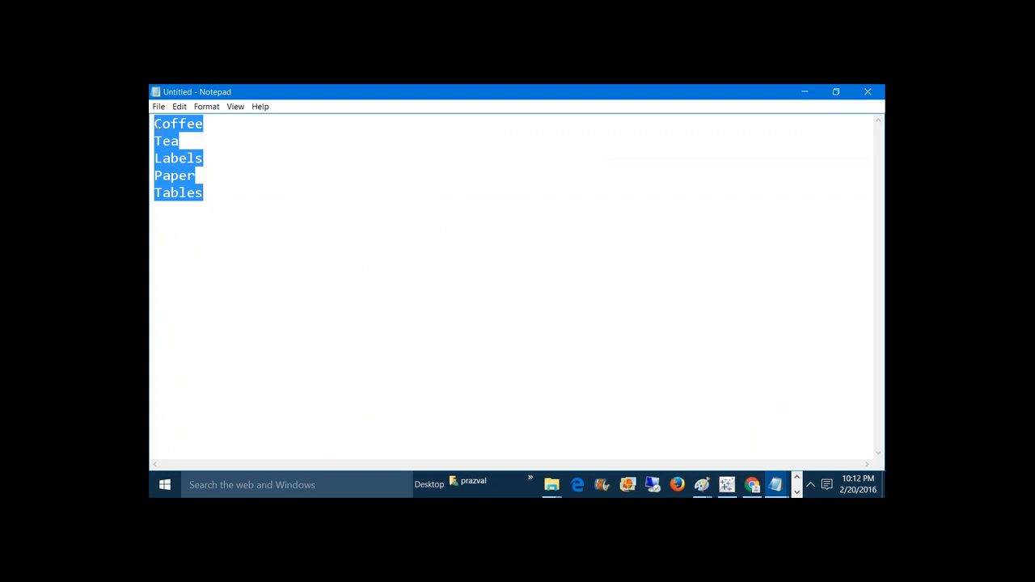
click(155, 125)
key(Return)
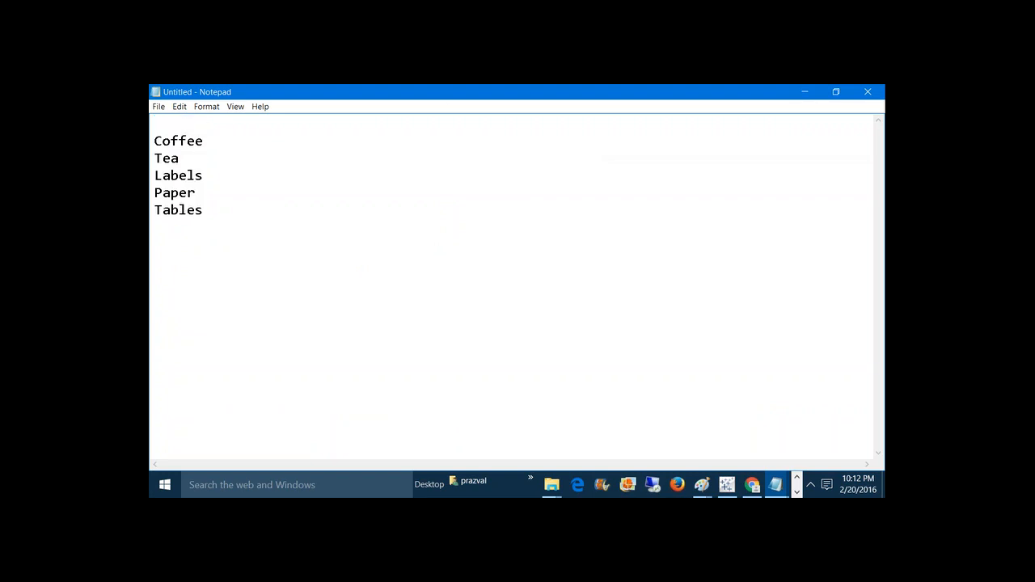
text(PRODUCTS)
drag(154, 124, 205, 212)
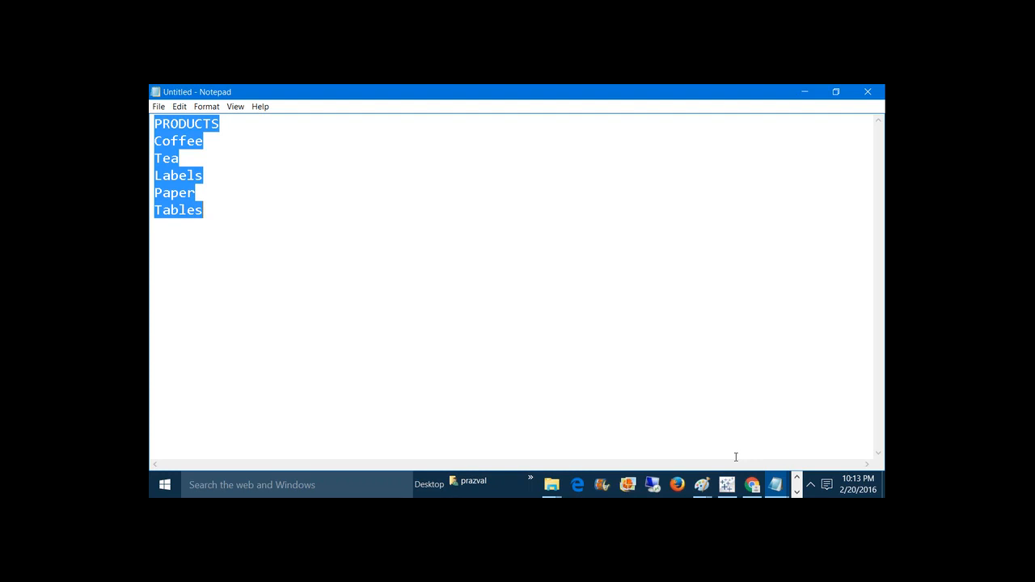
click(727, 484)
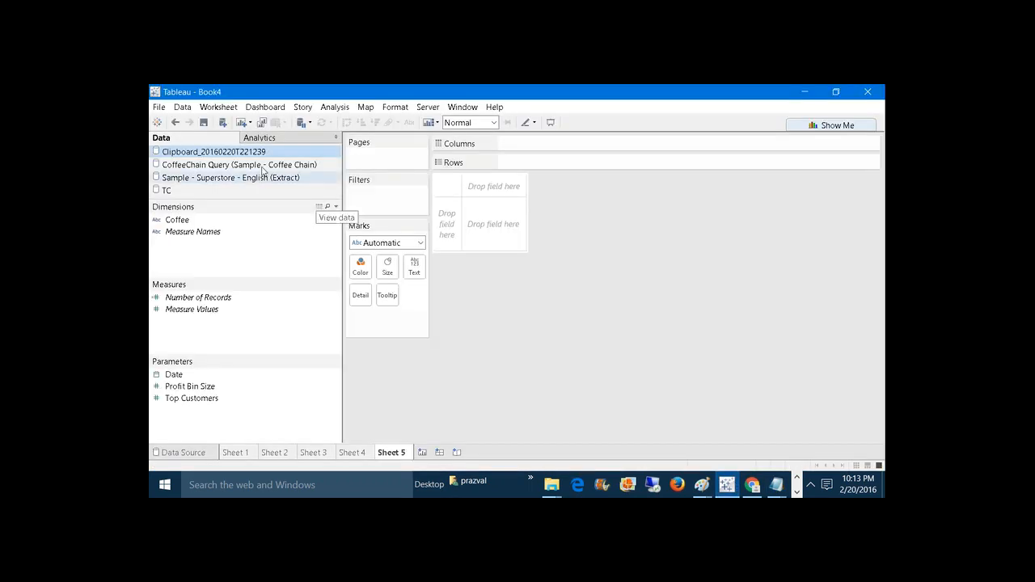
Paste the headed PRODUCTS list as a new data source and show Sales from Sample - Superstore as text for each product
click(182, 106)
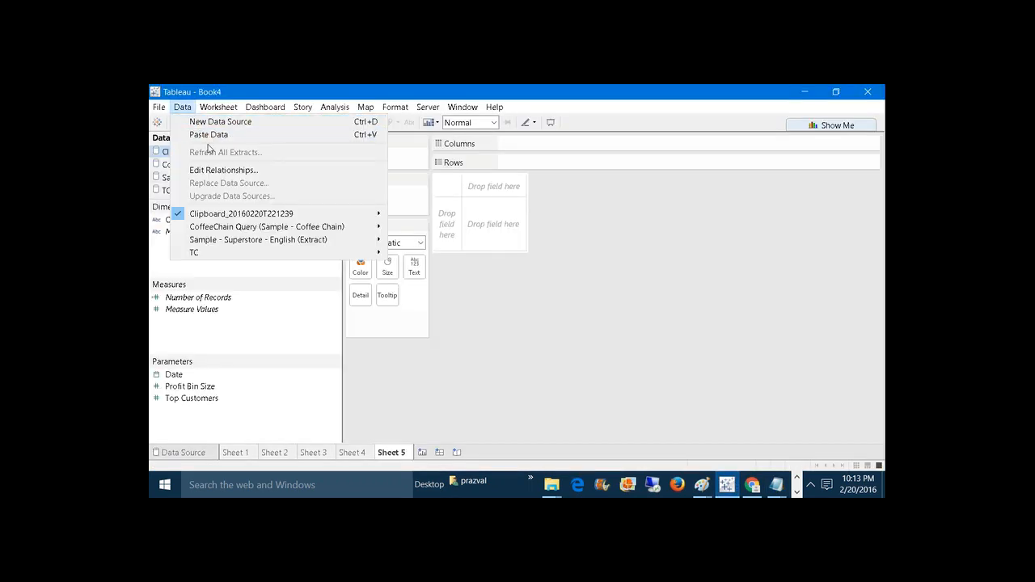
click(207, 135)
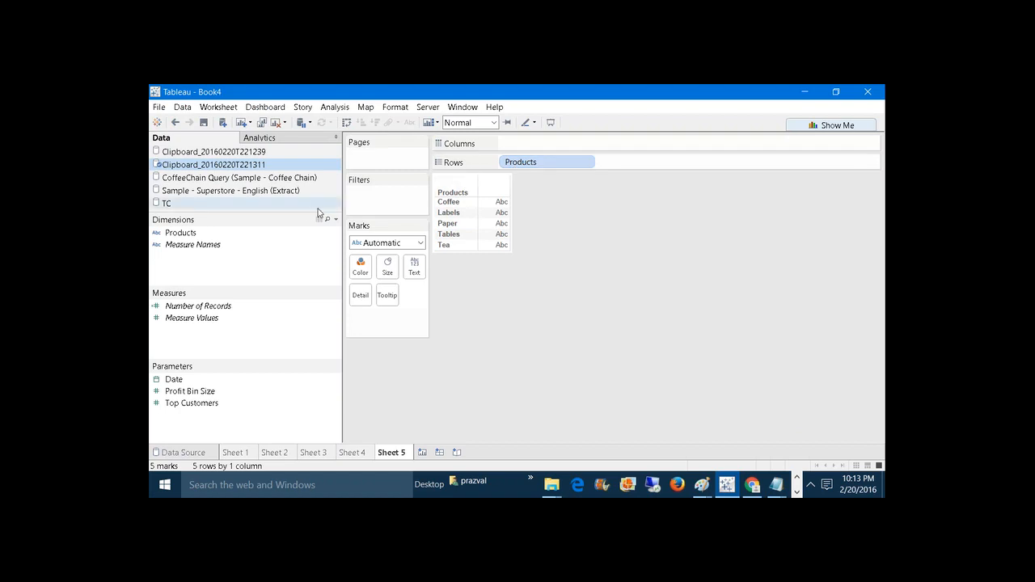
click(246, 192)
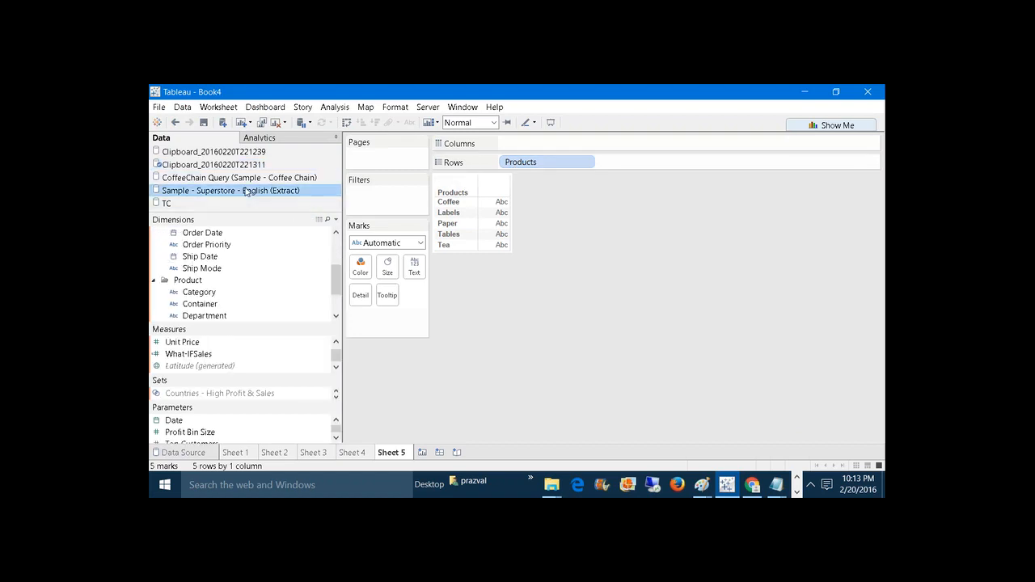
mouse_move(335, 283)
mouse_down()
mouse_move(332, 257)
mouse_move(334, 283)
mouse_up()
drag(282, 332, 416, 270)
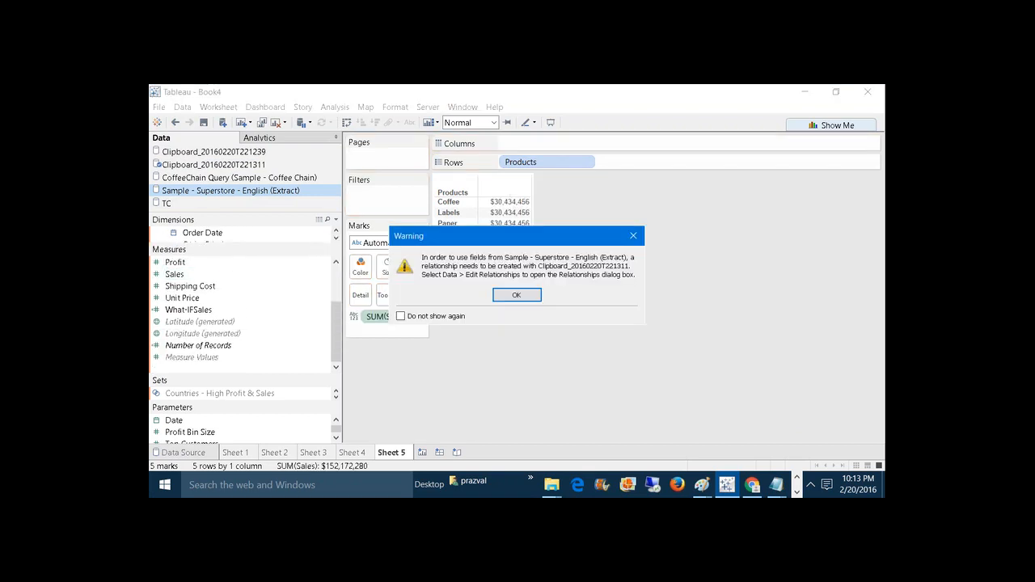
click(523, 296)
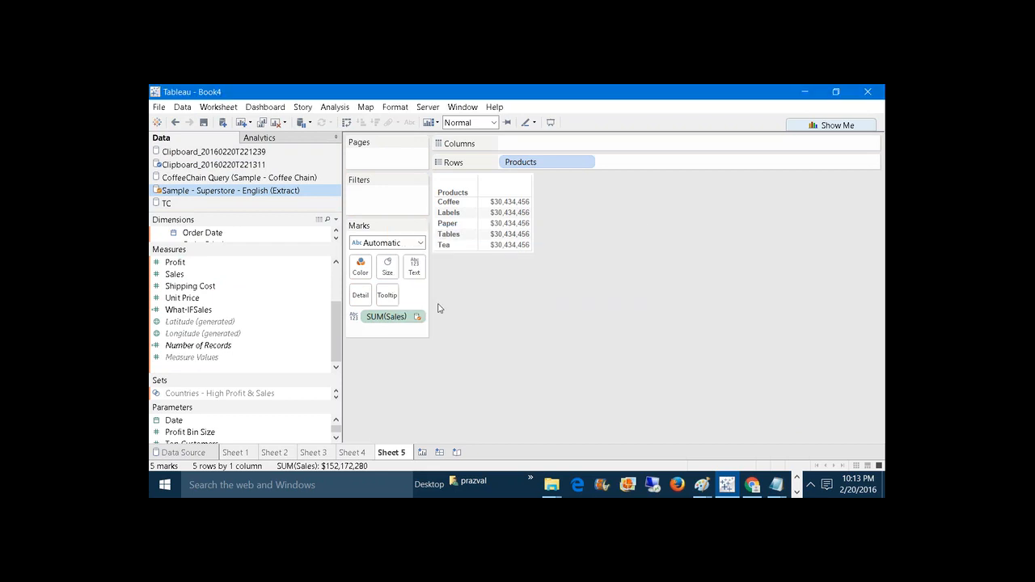
Define a custom relationship between the clipboard list and Sample - Superstore, mapping Products to Category
drag(296, 247, 296, 351)
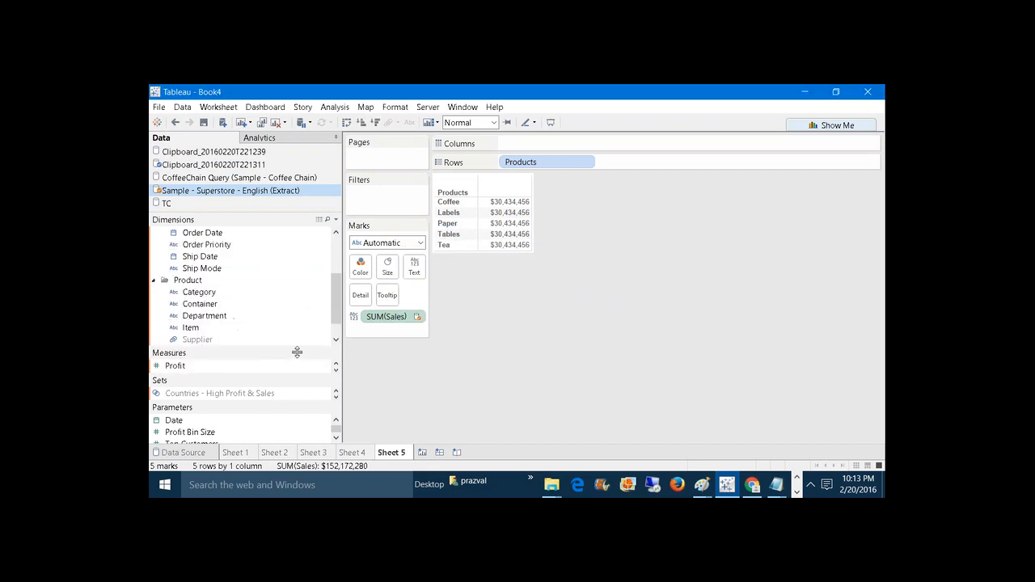
click(191, 110)
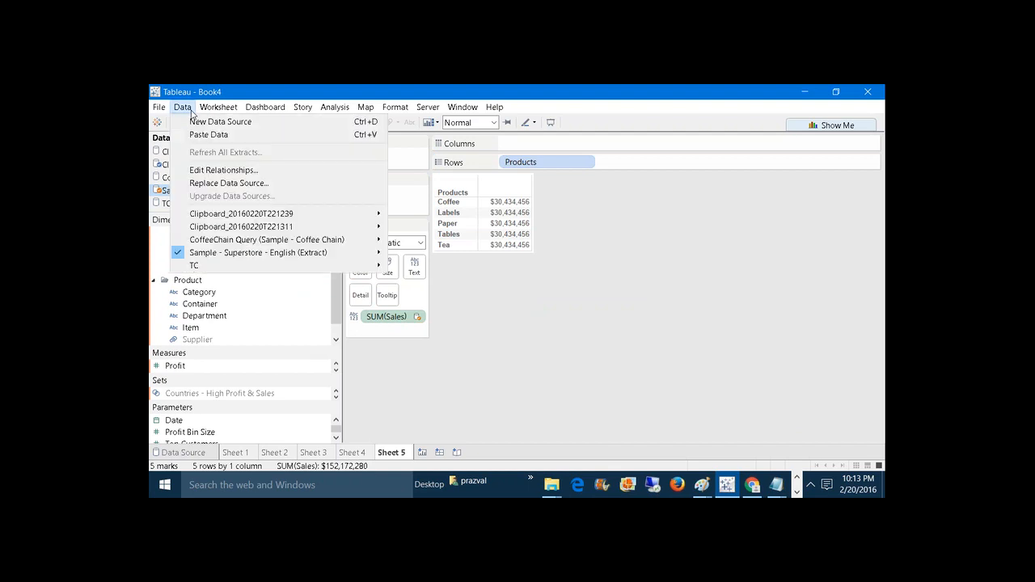
click(223, 168)
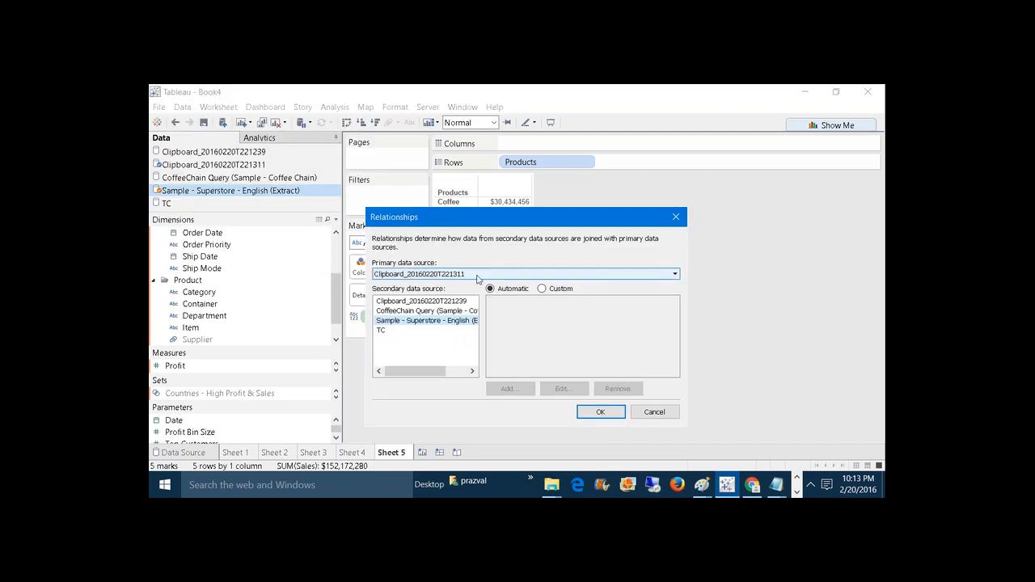
click(543, 291)
click(515, 390)
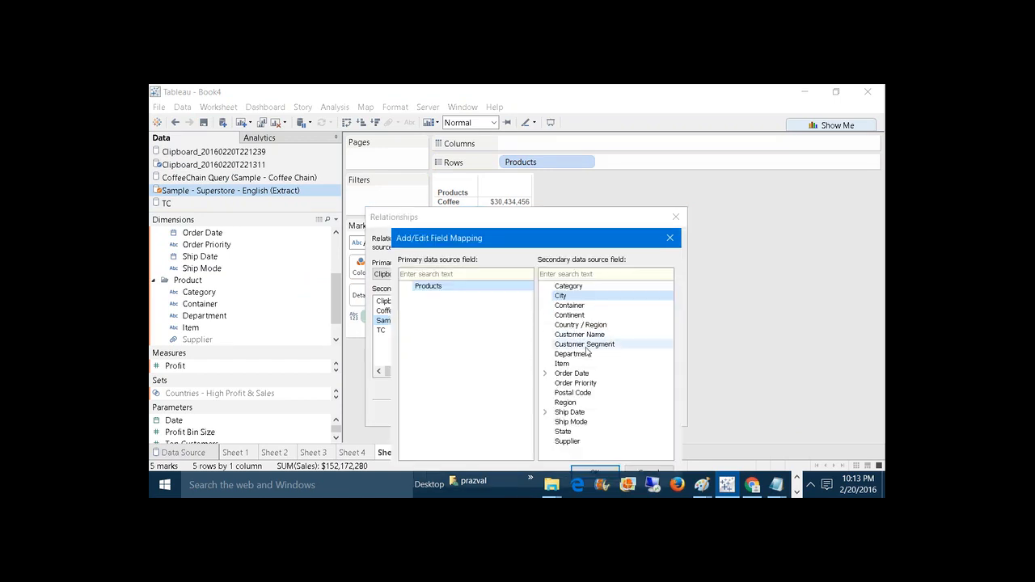
click(570, 287)
drag(556, 239, 506, 154)
click(545, 387)
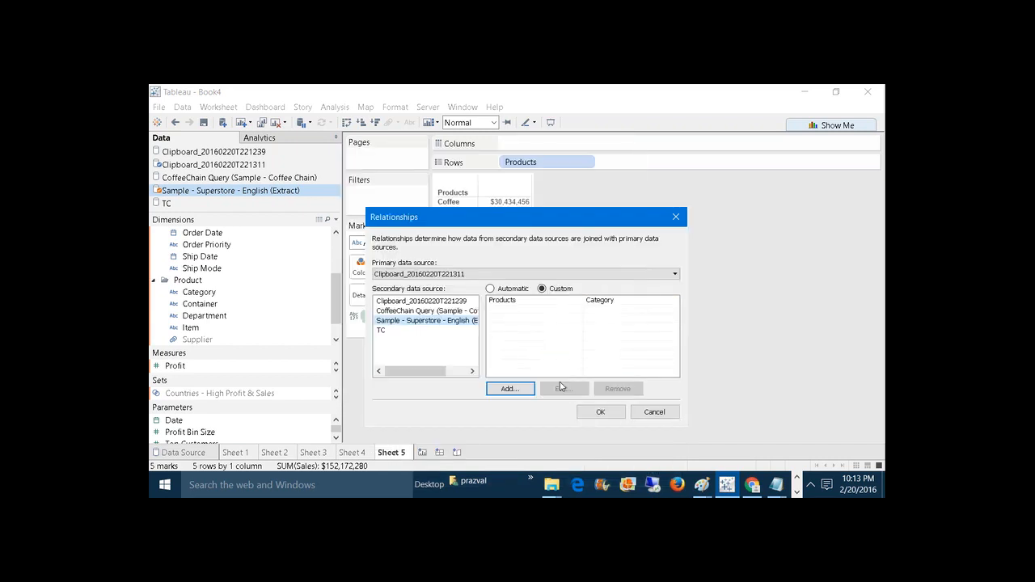
click(509, 389)
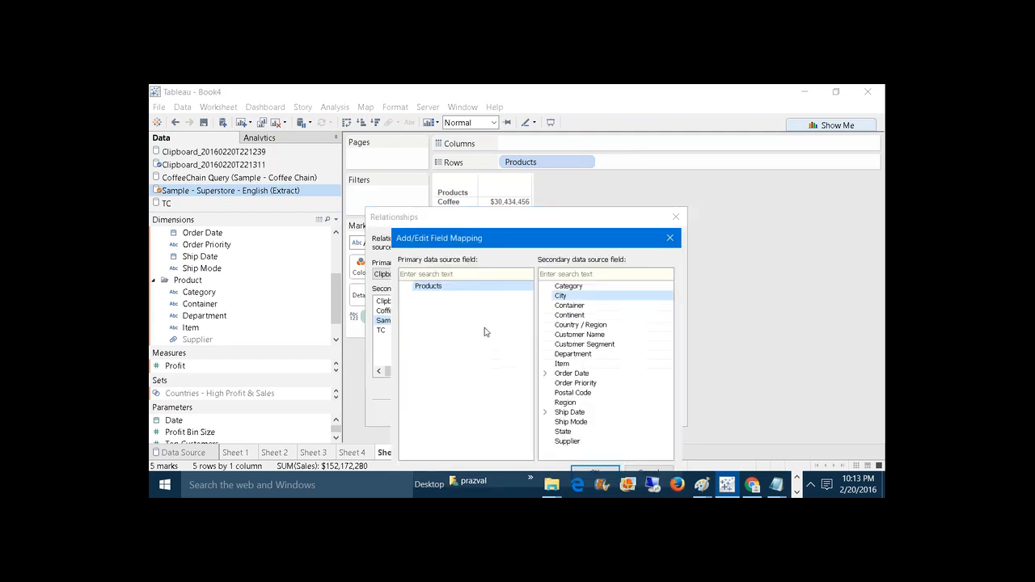
click(673, 244)
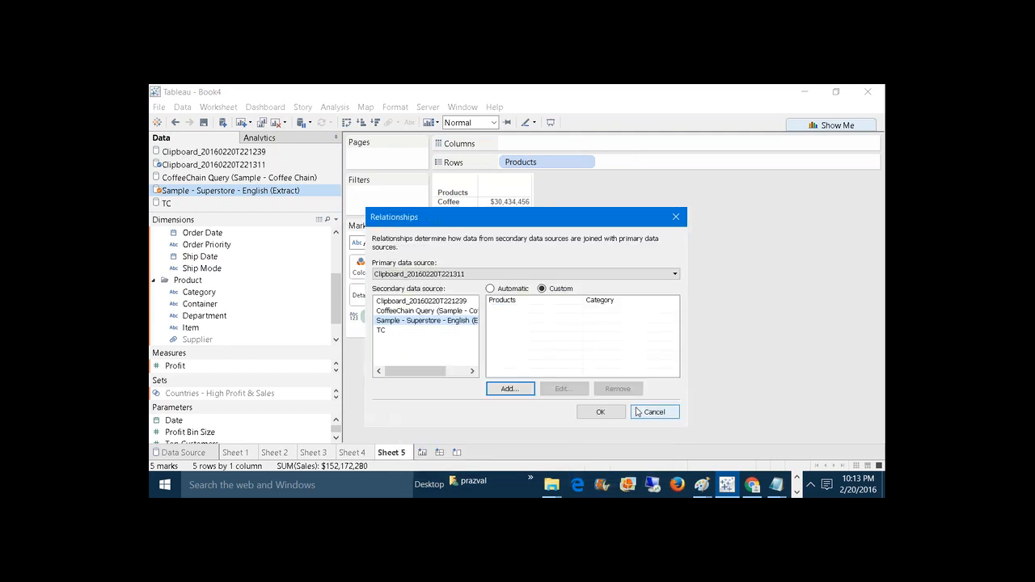
click(604, 413)
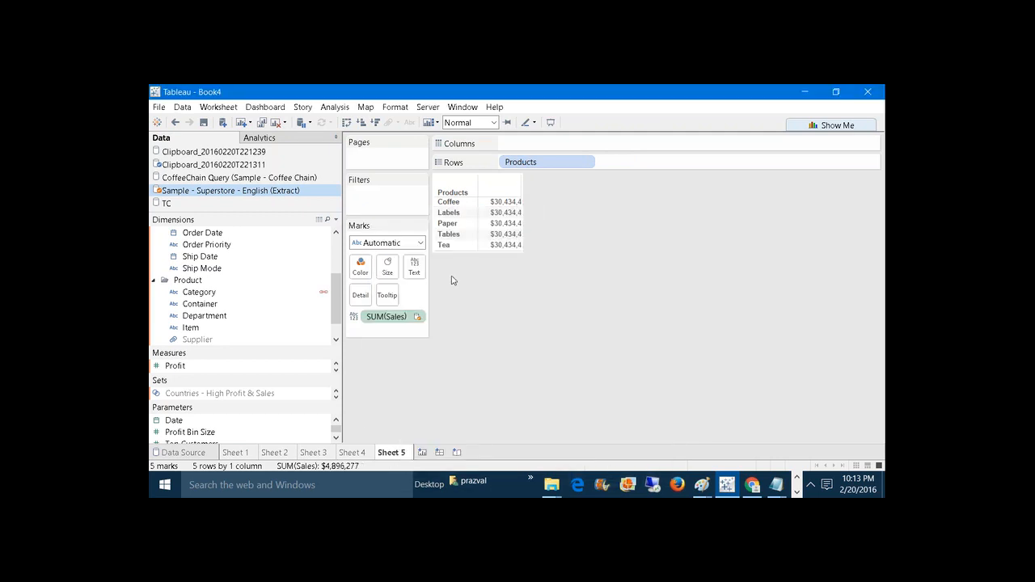
Define a custom relationship between the clipboard list and CoffeeChain Query, mapping Products to Product Type
click(247, 179)
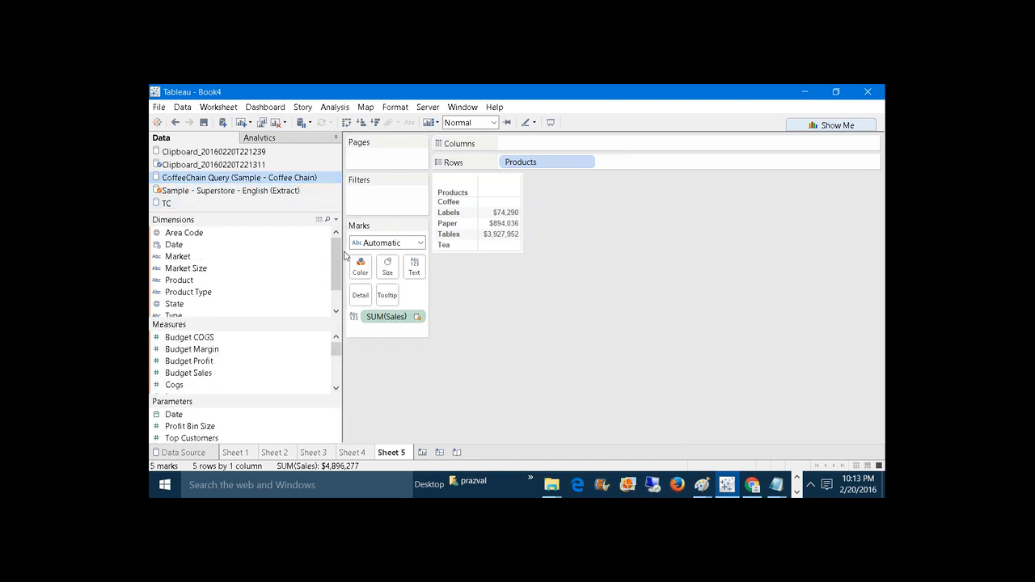
click(190, 109)
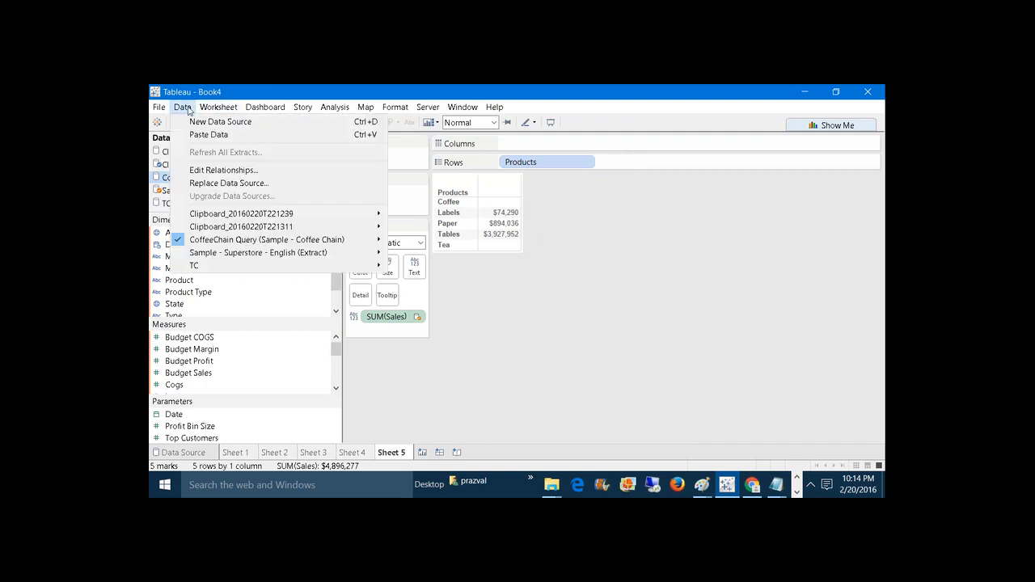
click(215, 170)
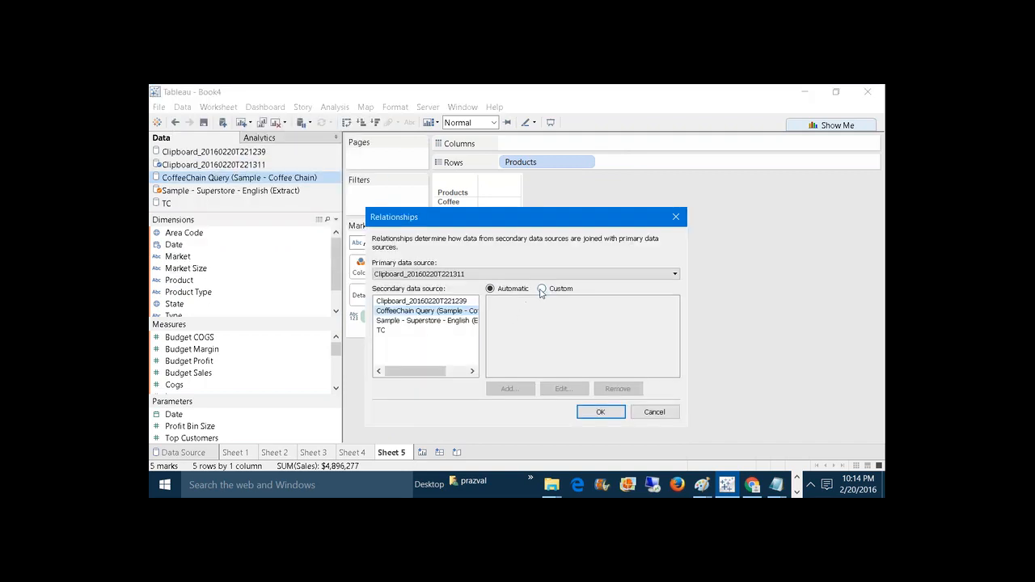
click(541, 289)
click(511, 389)
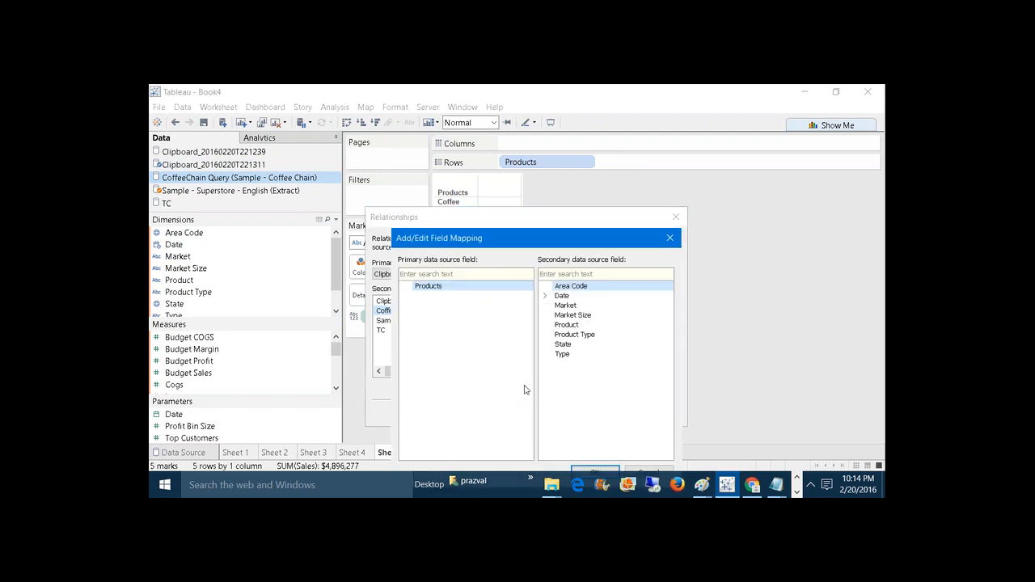
click(587, 333)
drag(558, 238, 530, 183)
click(575, 408)
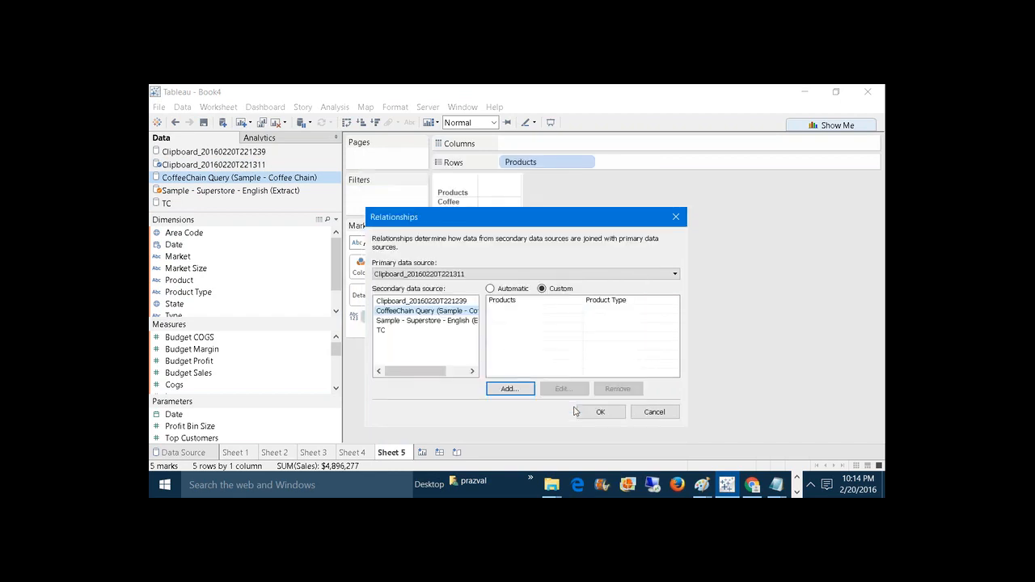
click(598, 413)
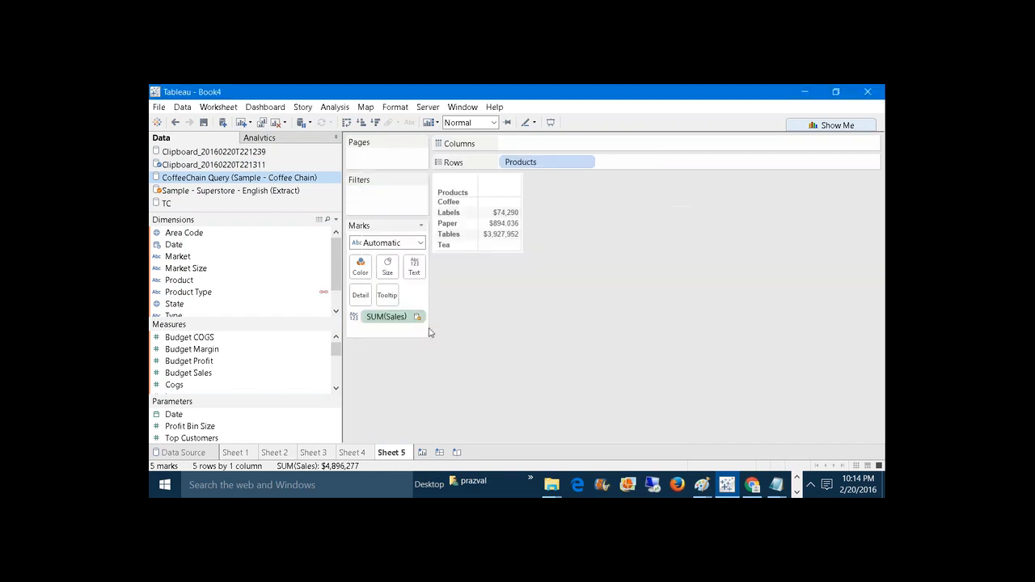
Add Sales from CoffeeChain Query to the product table as a second measure column
drag(289, 321, 275, 234)
drag(203, 355, 507, 215)
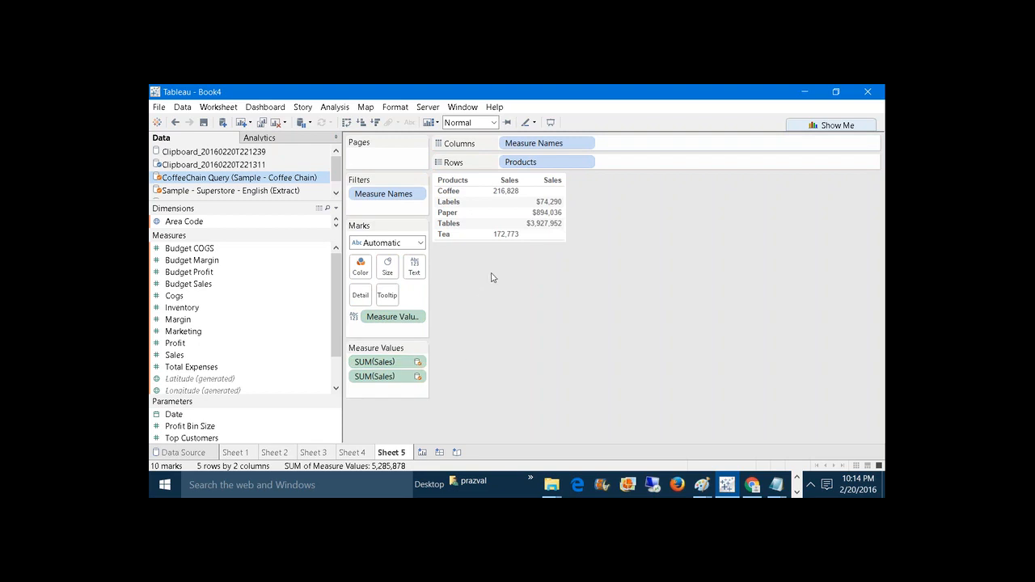
mouse_move(555, 215)
Create a calculated field SS_Sales in Clipboard_20160220T221311 and enter a ZN(SUM()) formula on Sample - Superstore Sales
click(240, 167)
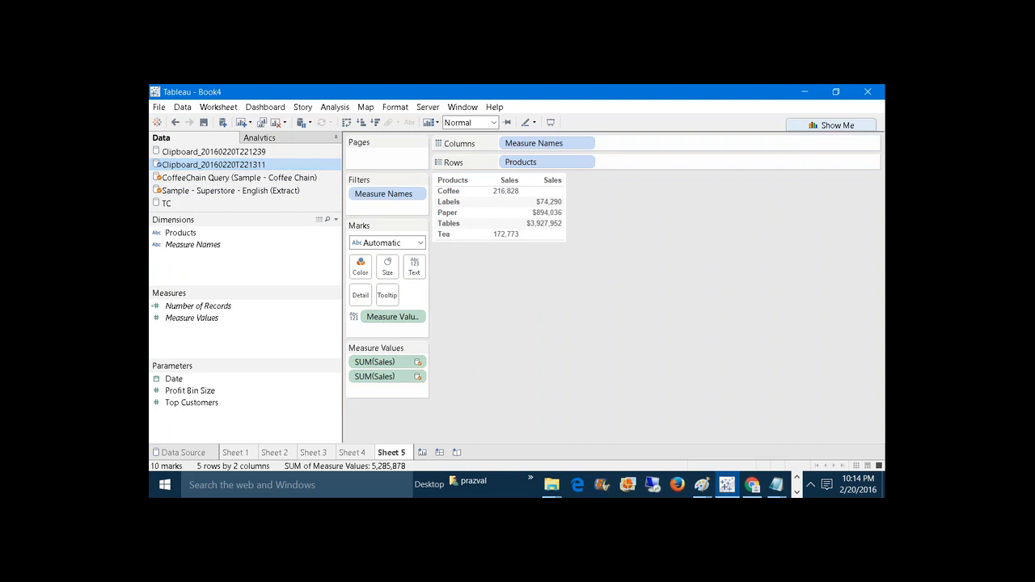
click(336, 219)
click(327, 233)
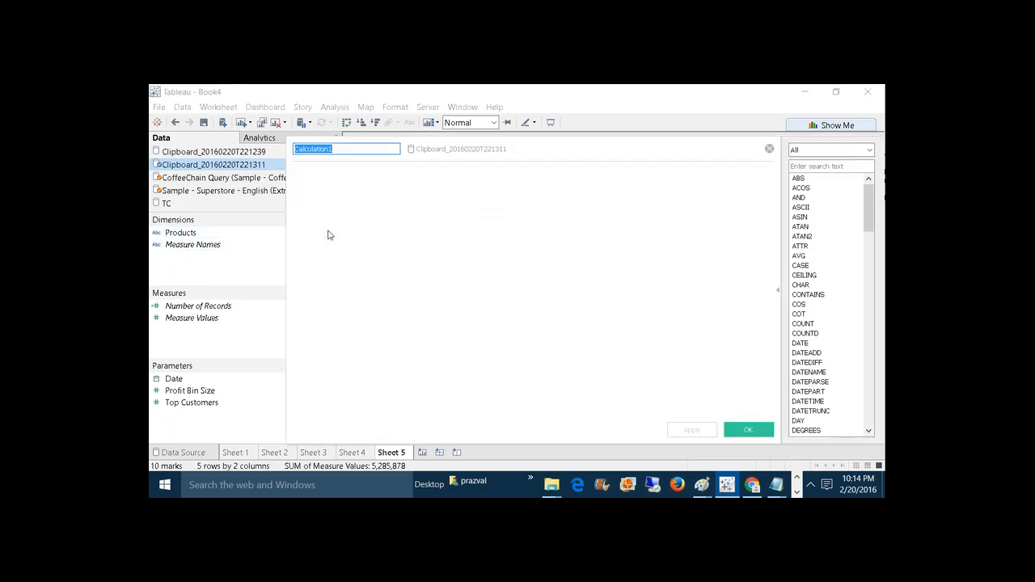
text(ss)
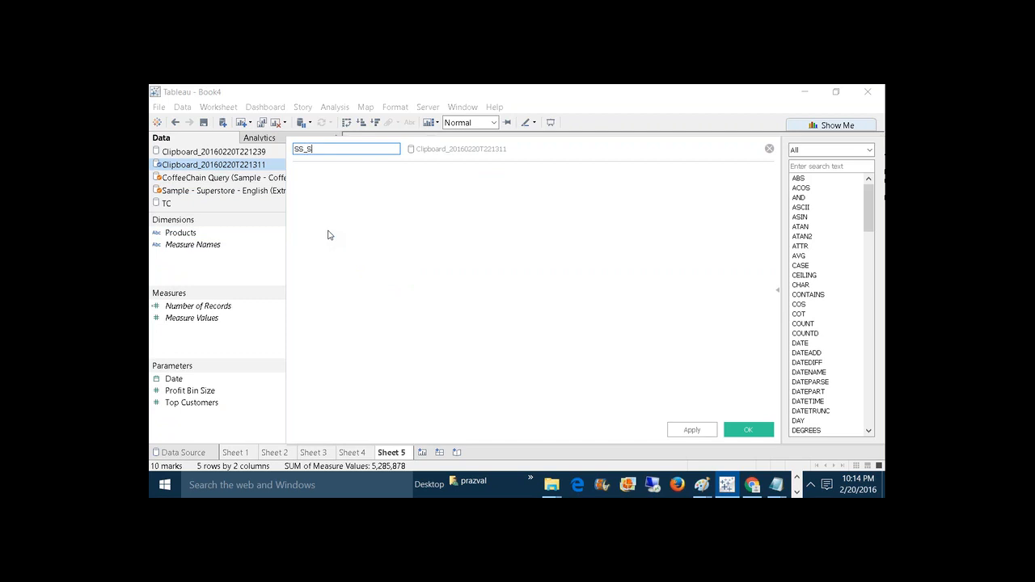
click(379, 235)
text(ZN)
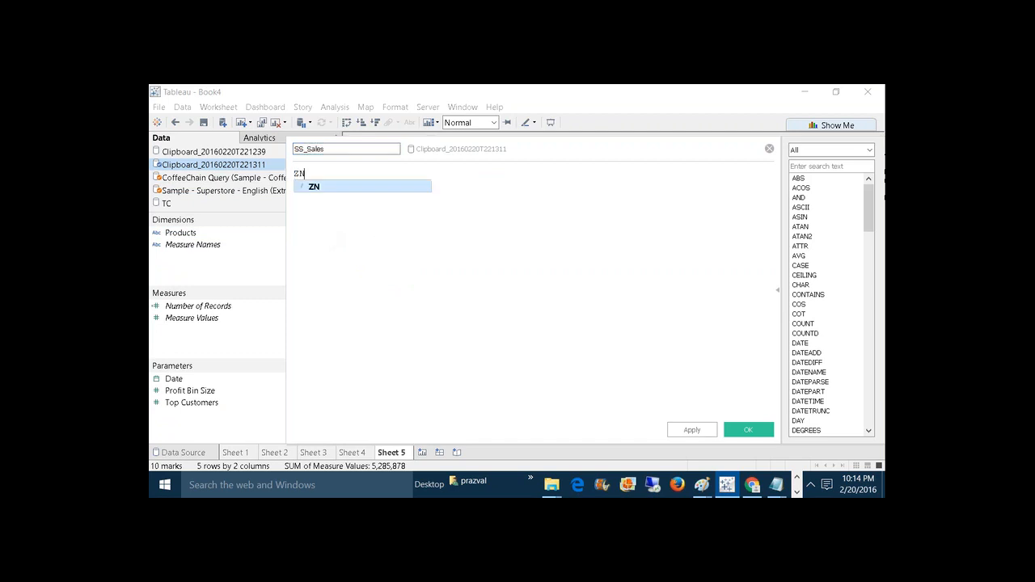
text((SU)
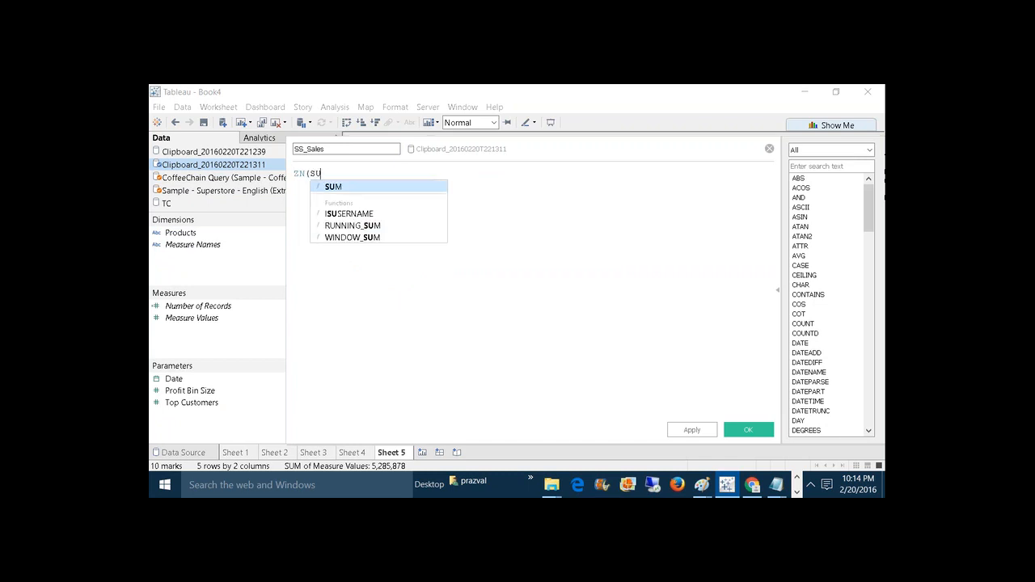
text(M(SA)
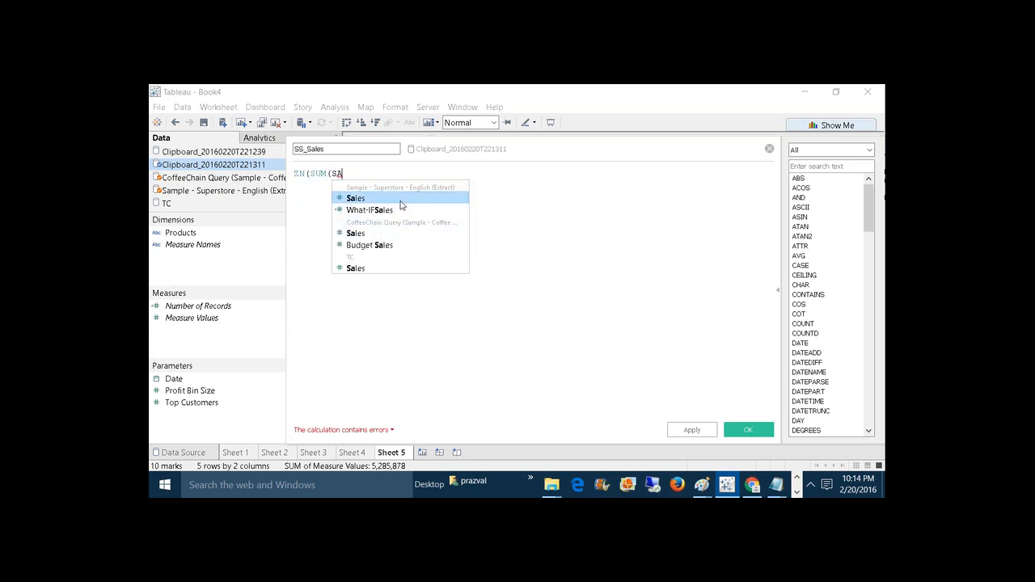
key(Return)
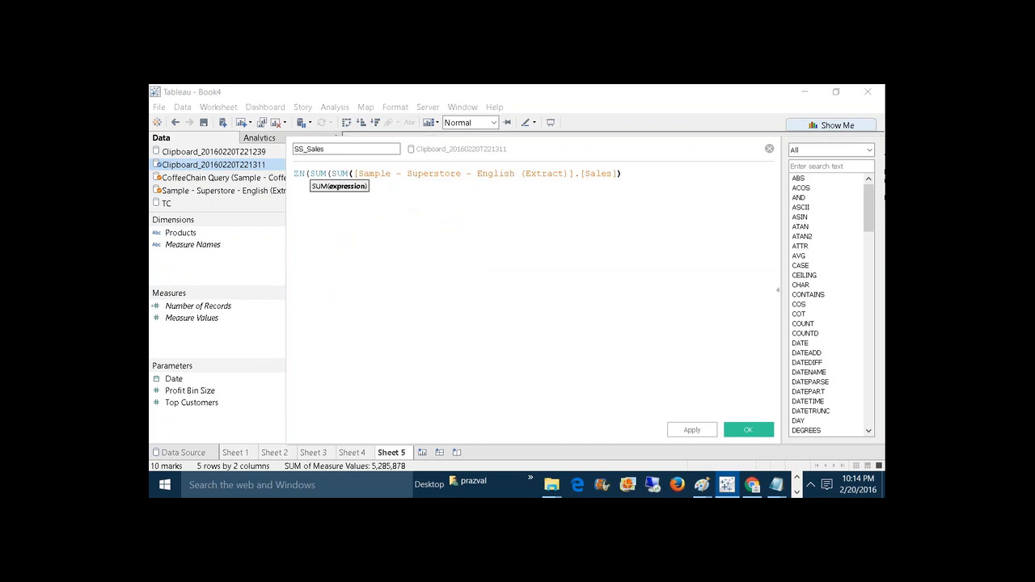
text())
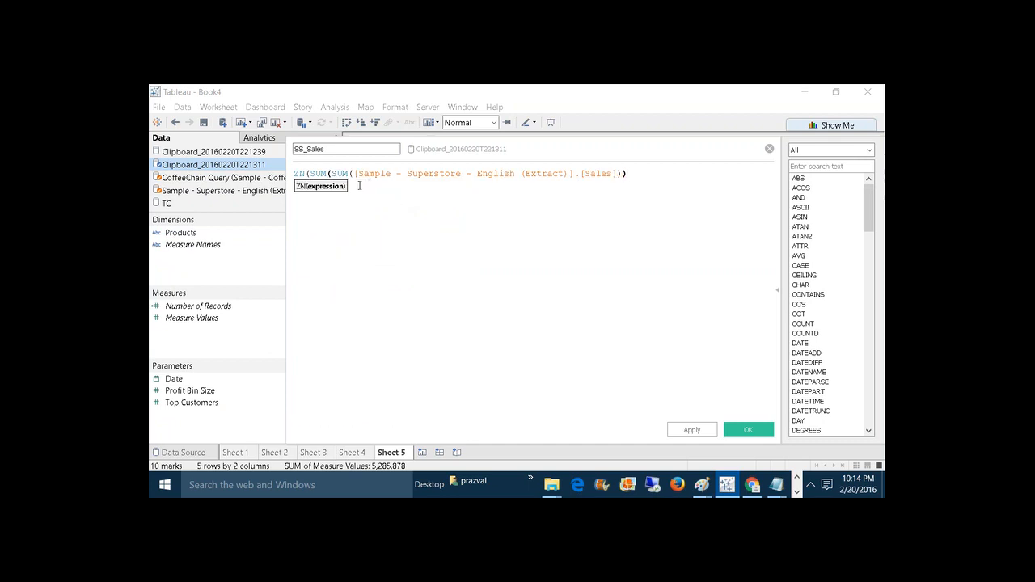
Remove the duplicate SUM( from the SS_Sales formula, then apply and save the calculated field
click(352, 174)
key(BackSpace)
key(BackSpace)
key(BackSpace)
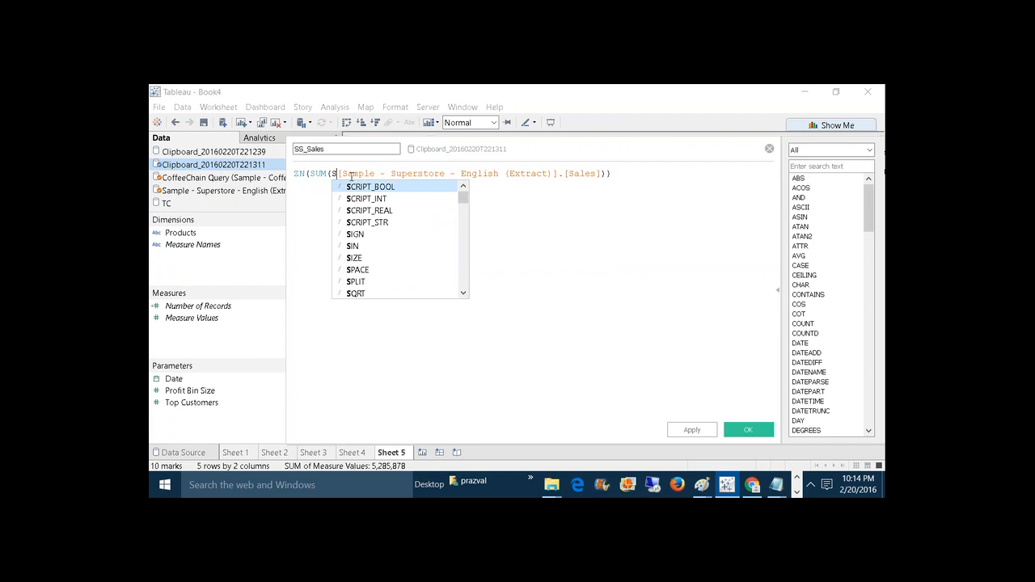
key(BackSpace)
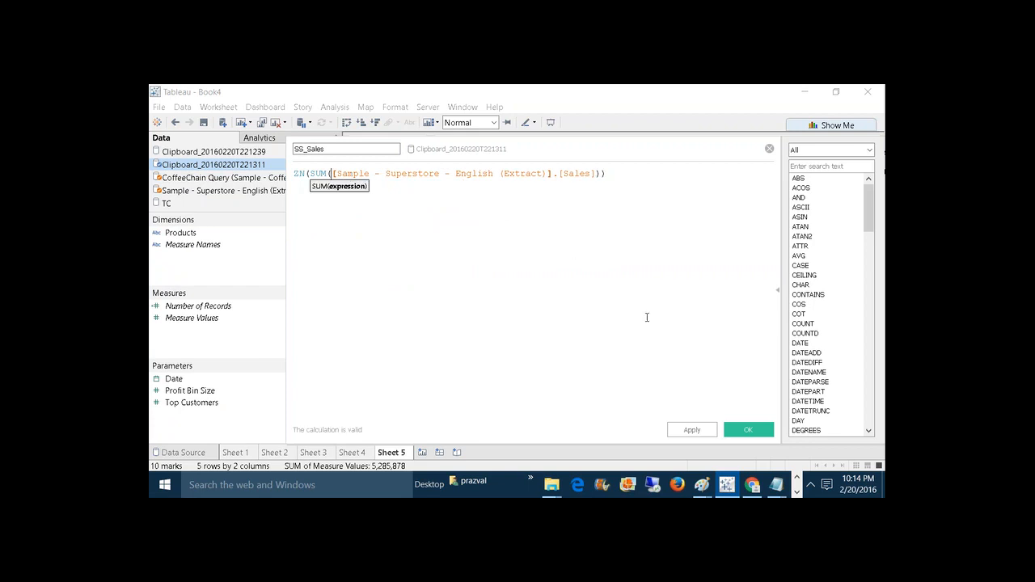
click(692, 429)
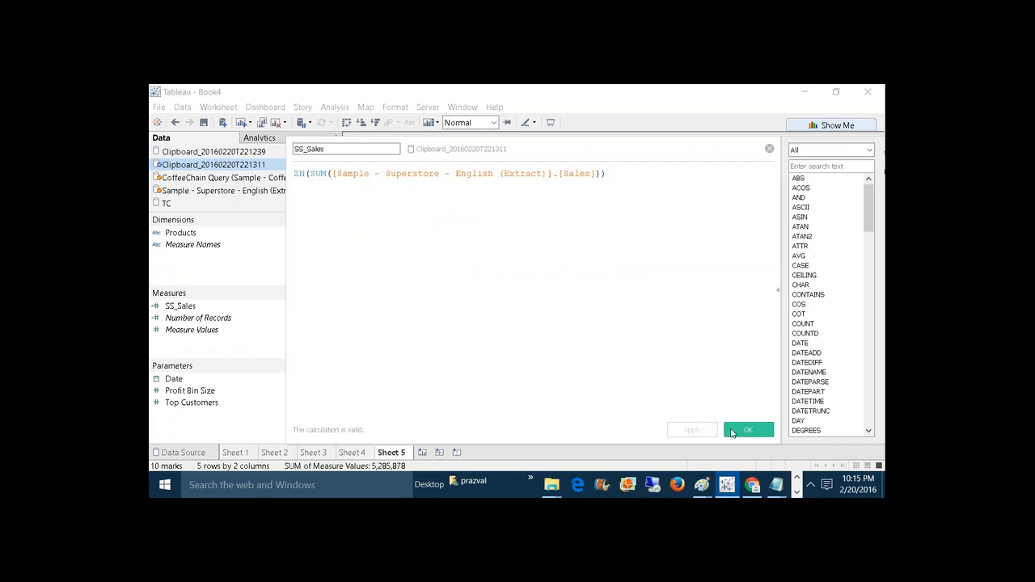
click(732, 431)
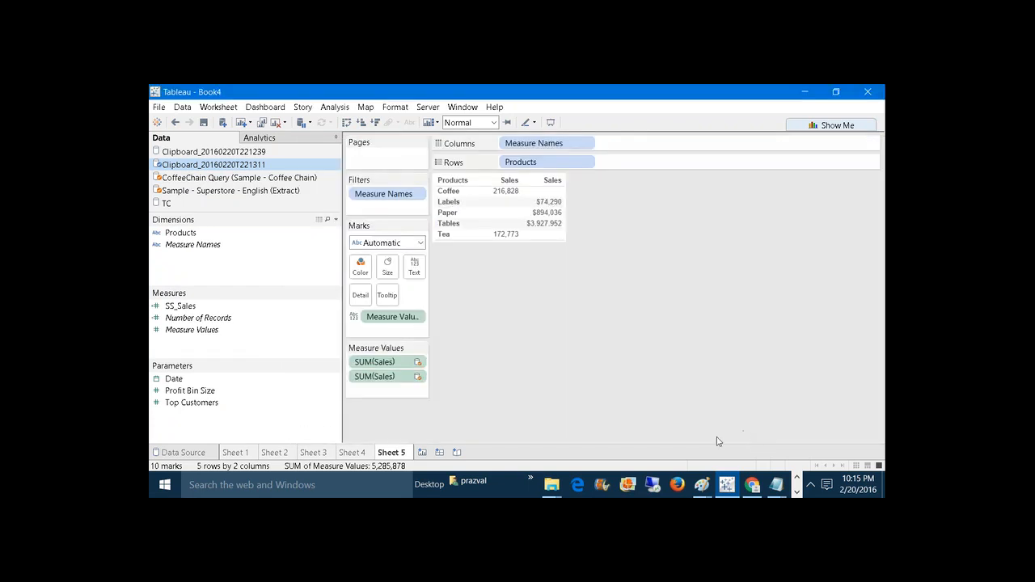
Create a calculated field CC_Sales in Clipboard_20160220T221311 and enter a ZN(SUM( formula on the CoffeeChain Query Sales field
click(336, 221)
click(323, 228)
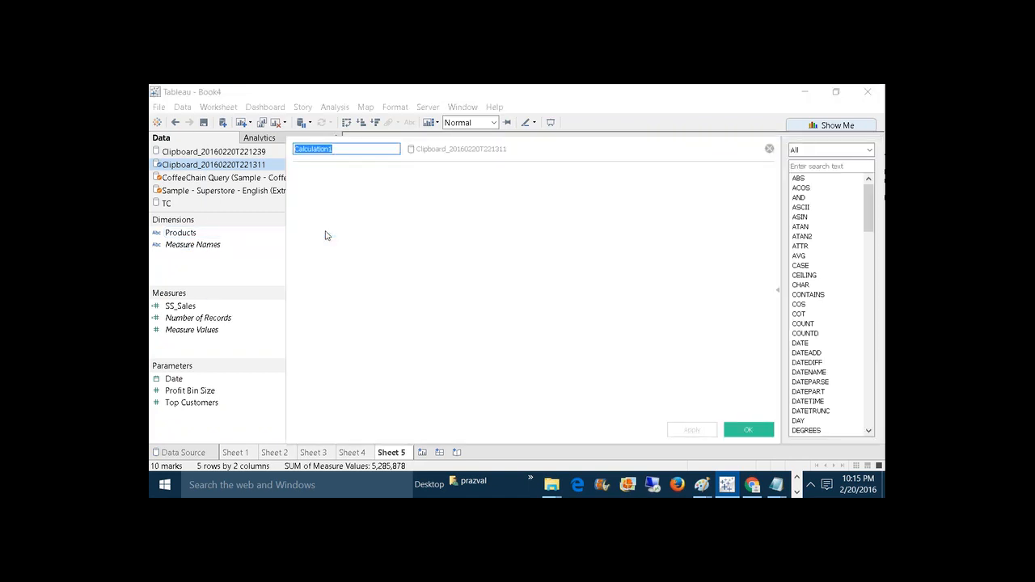
text(CC)
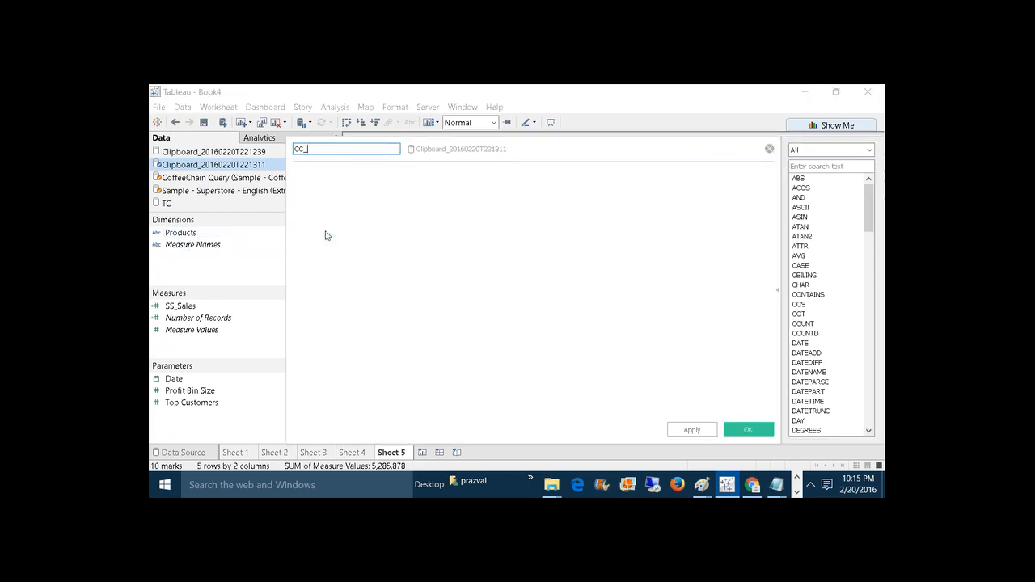
text(_Sales)
click(371, 231)
text(()
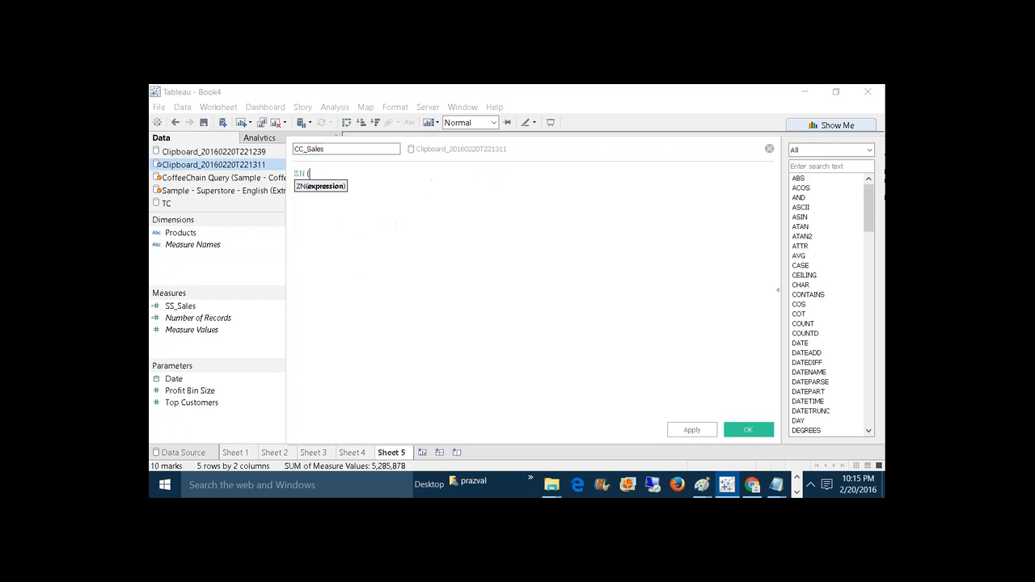
text(SUM)
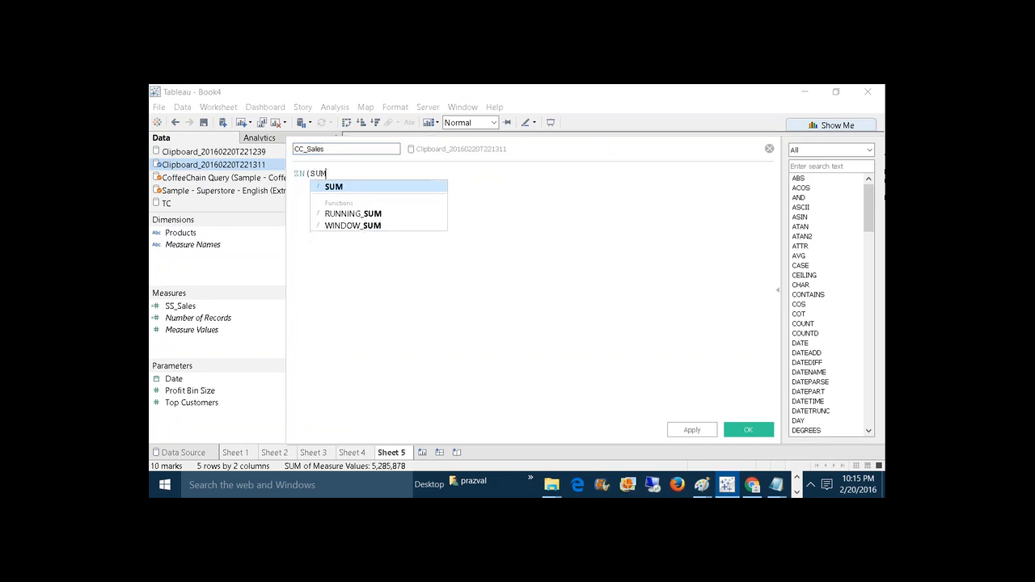
text((S)
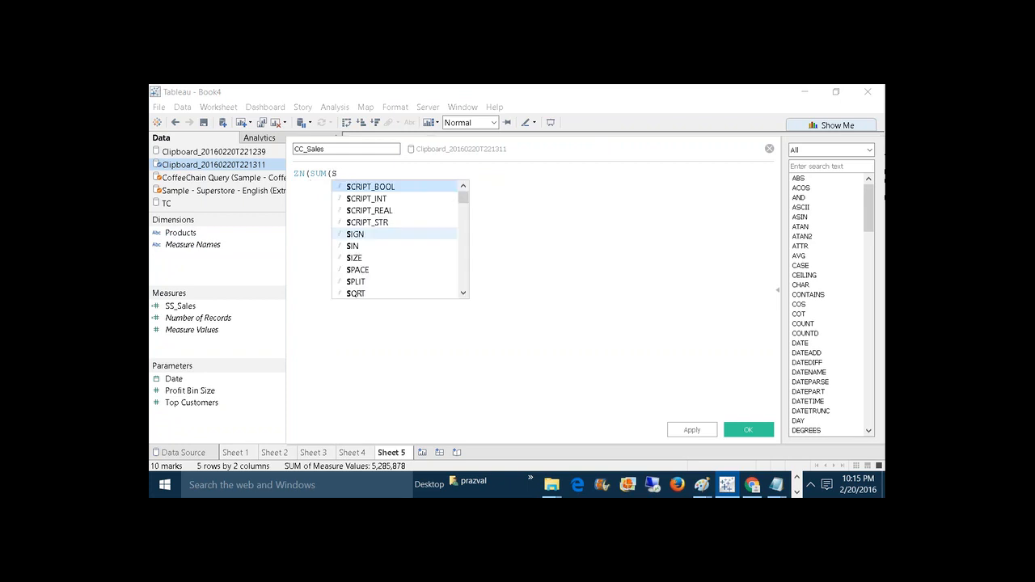
text(a)
key(Down)
key(Down)
key(Down)
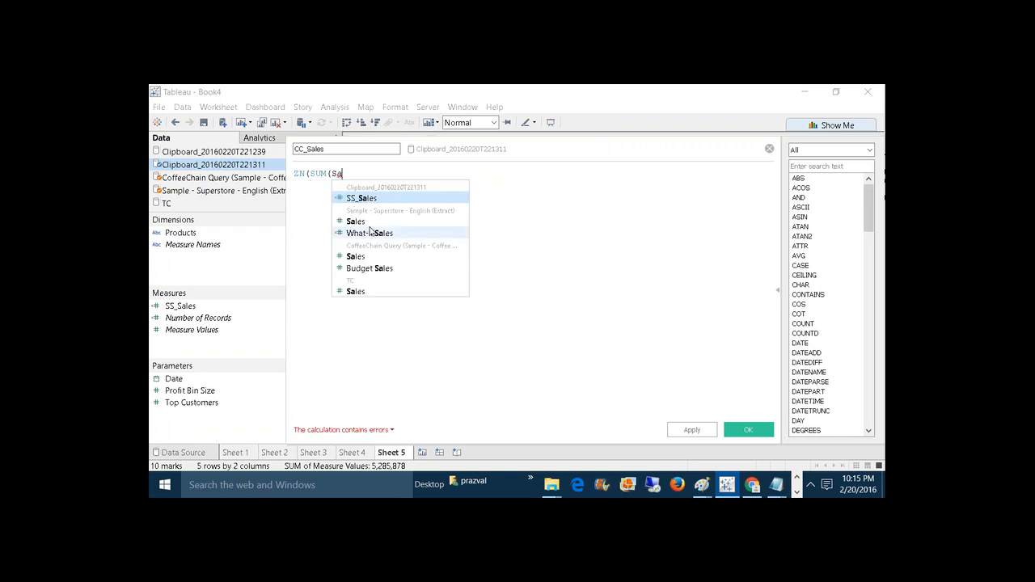
key(Return)
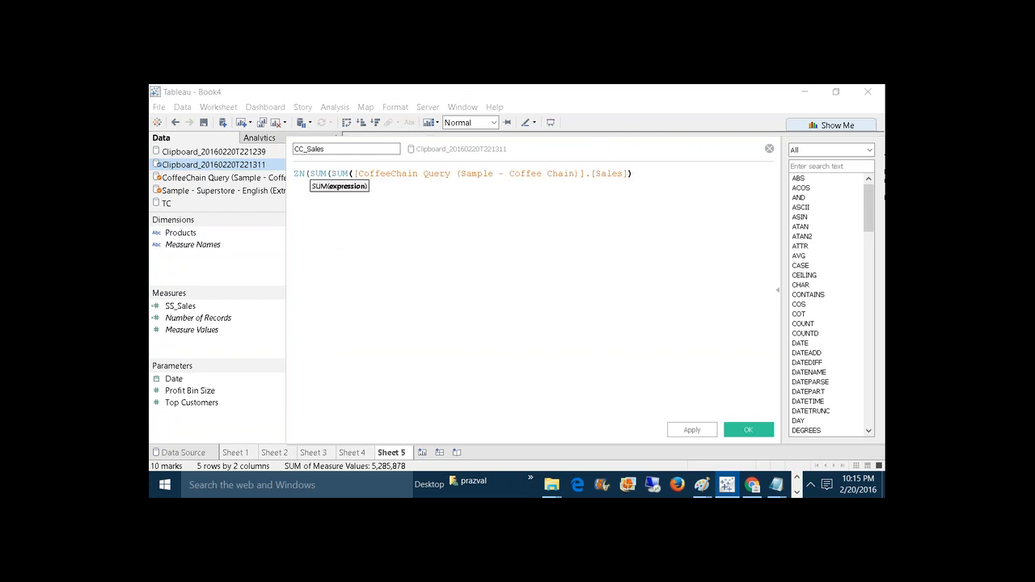
Close the CC_Sales formula's parentheses, remove the duplicate SUM(, then apply and save the calculated field
text())
key(Left)
key(Left)
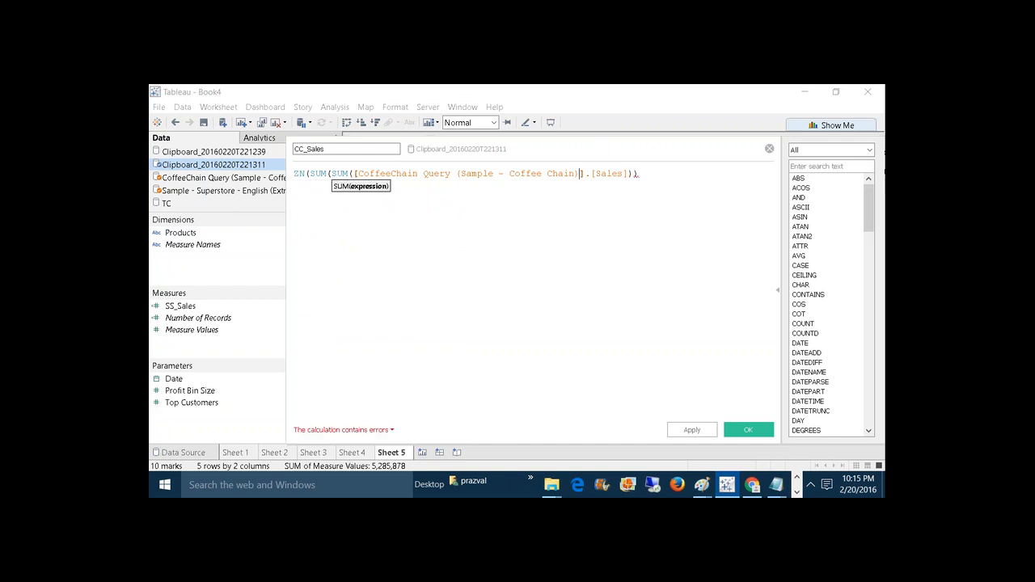
key(Left)
key(Left)
key(Left)
key(Left)
key(Left)
key(Left)
key(Left)
key(Left)
key(Left)
key(Left)
key(Left)
key(Left)
key(Left)
key(BackSpace)
key(BackSpace)
key(BackSpace)
key(BackSpace)
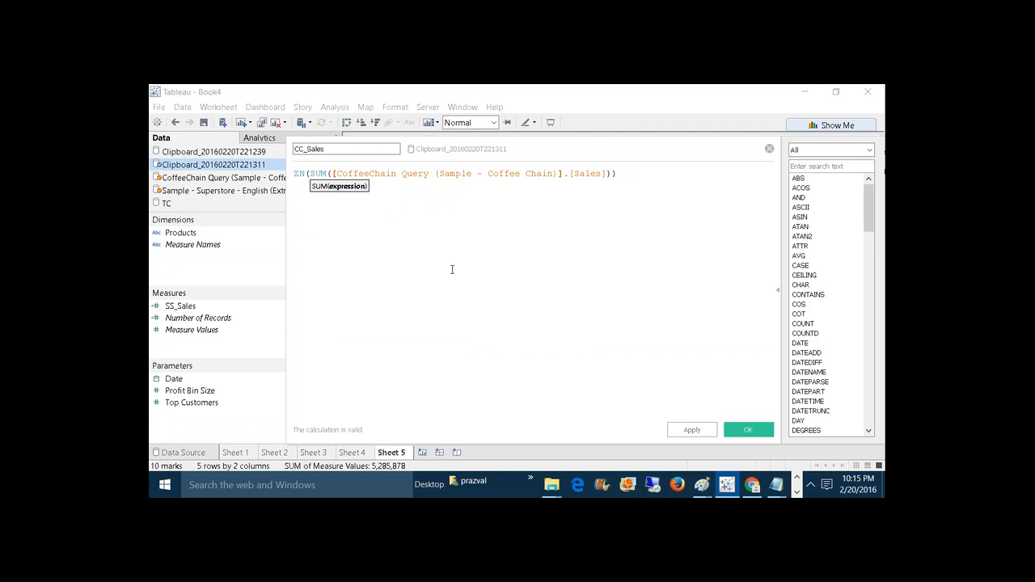
click(692, 429)
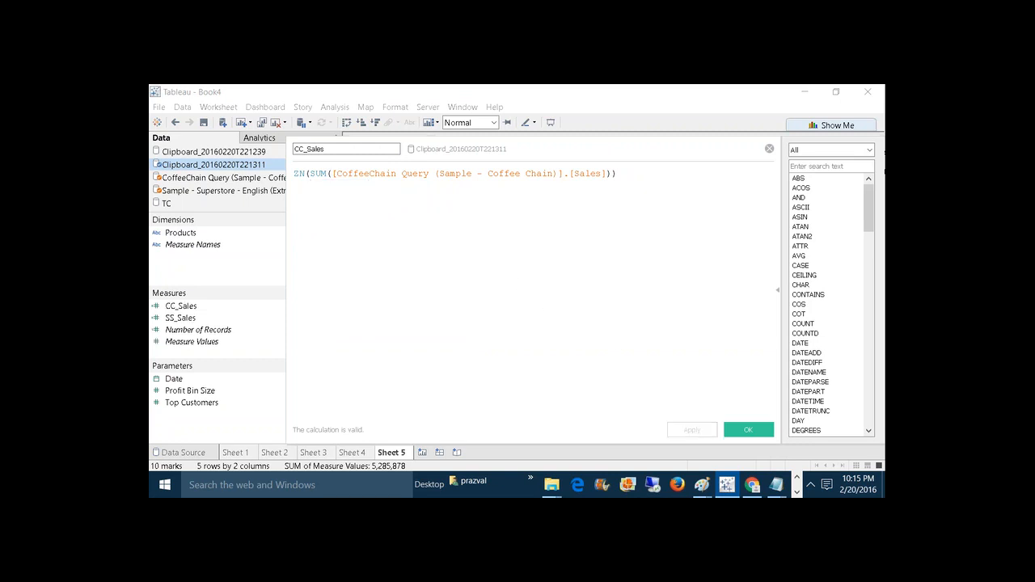
click(741, 429)
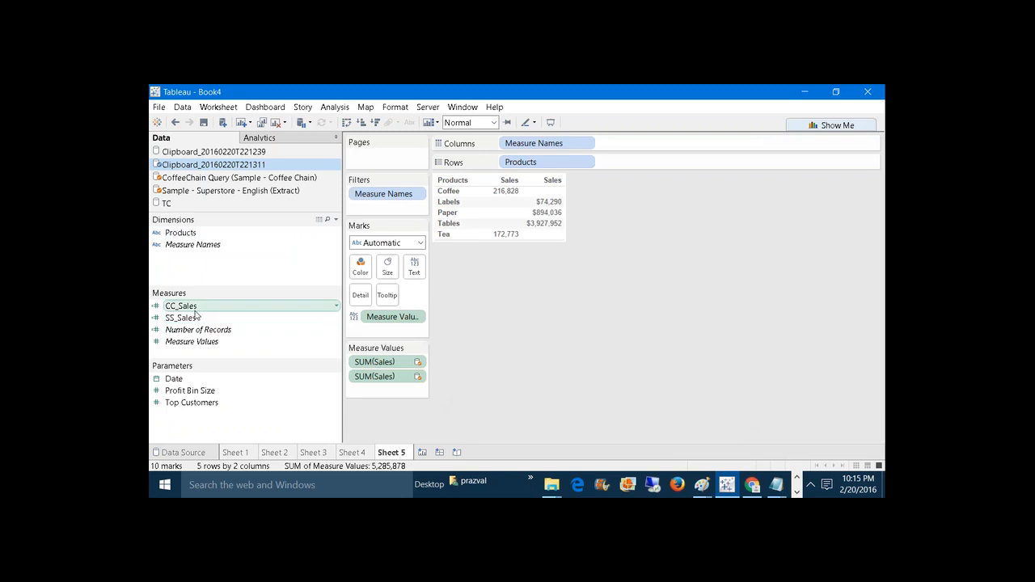
Replace the two raw Sales measures in the product table with SS_Sales and CC_Sales, placing SS_Sales first
drag(380, 376, 567, 377)
drag(403, 321, 518, 348)
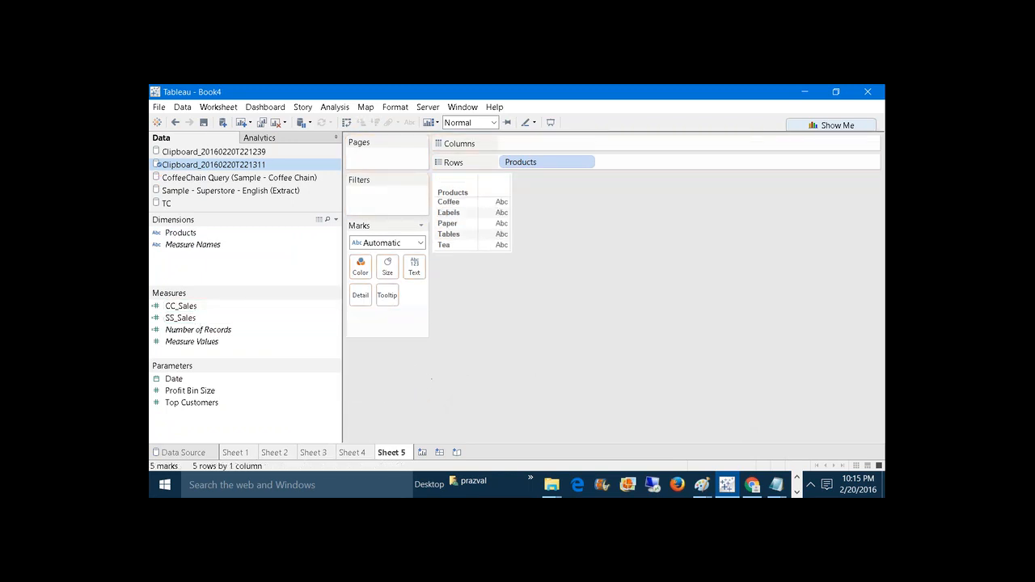
drag(181, 317, 414, 269)
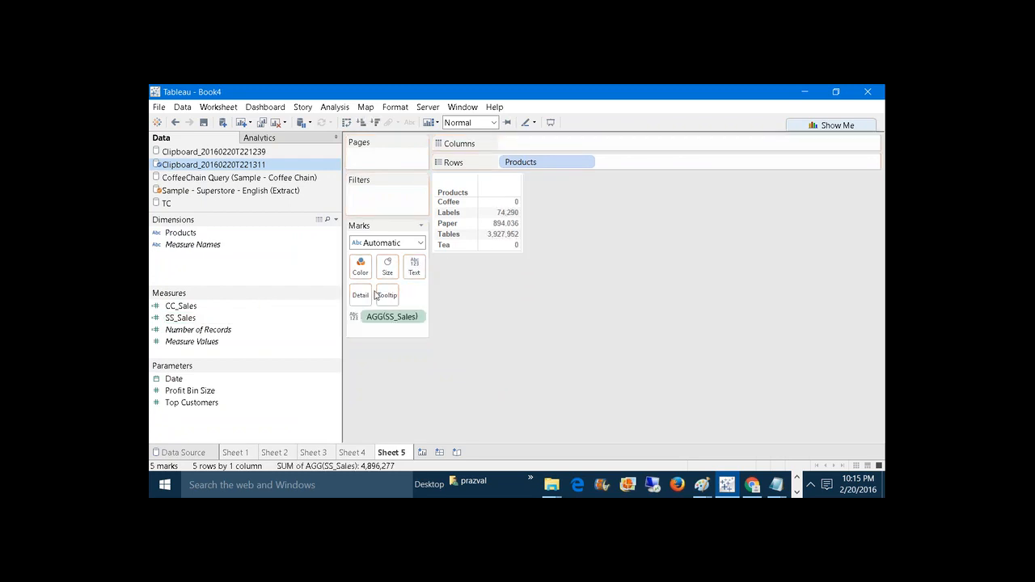
drag(181, 306, 508, 228)
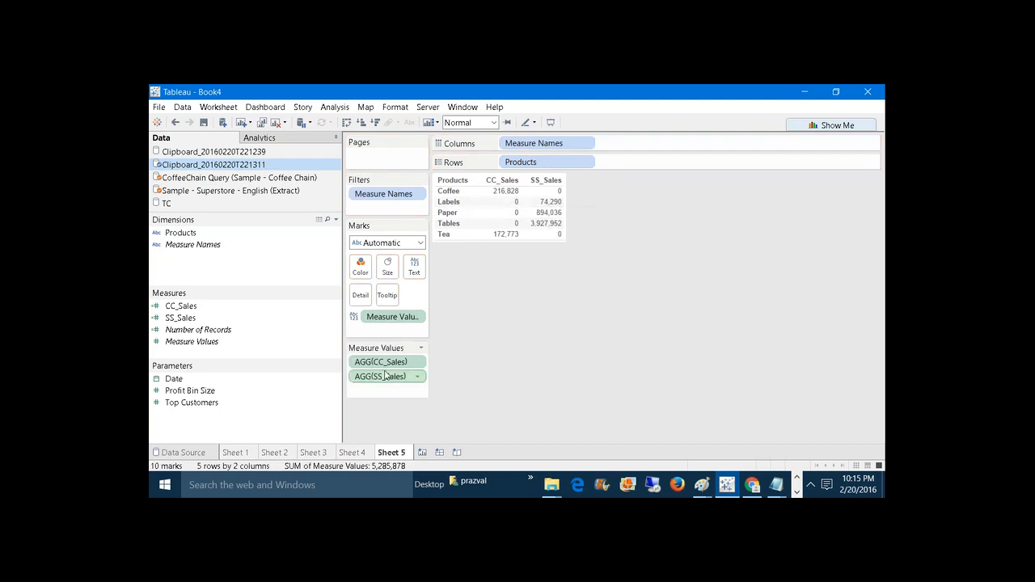
mouse_move(384, 376)
mouse_down()
mouse_move(395, 391)
mouse_move(383, 359)
mouse_up()
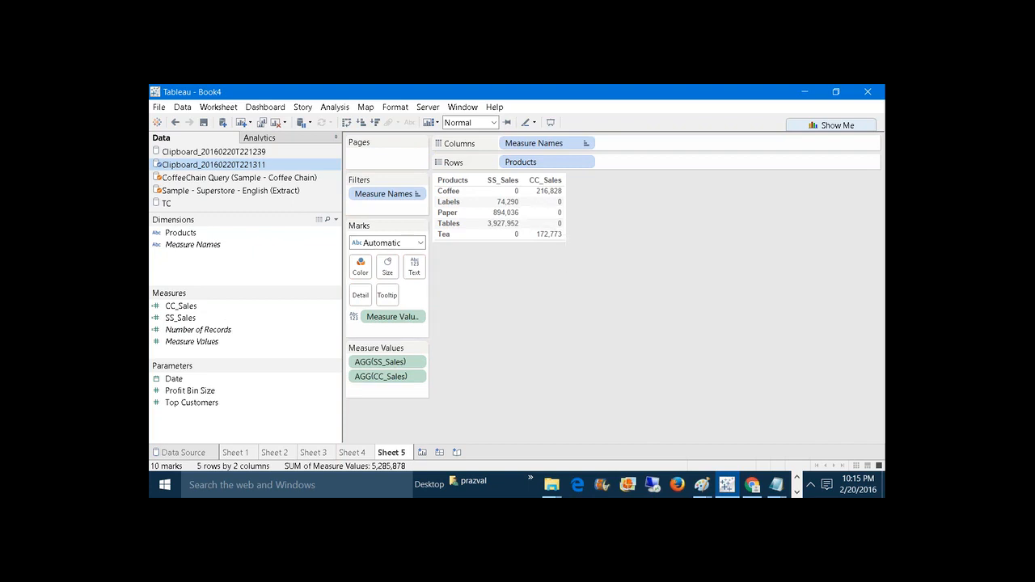
Create a calculated field Tot.Sales as [SS_Sales] +[CC_Sales] and add it as the last measure column of the product table
click(336, 219)
click(327, 233)
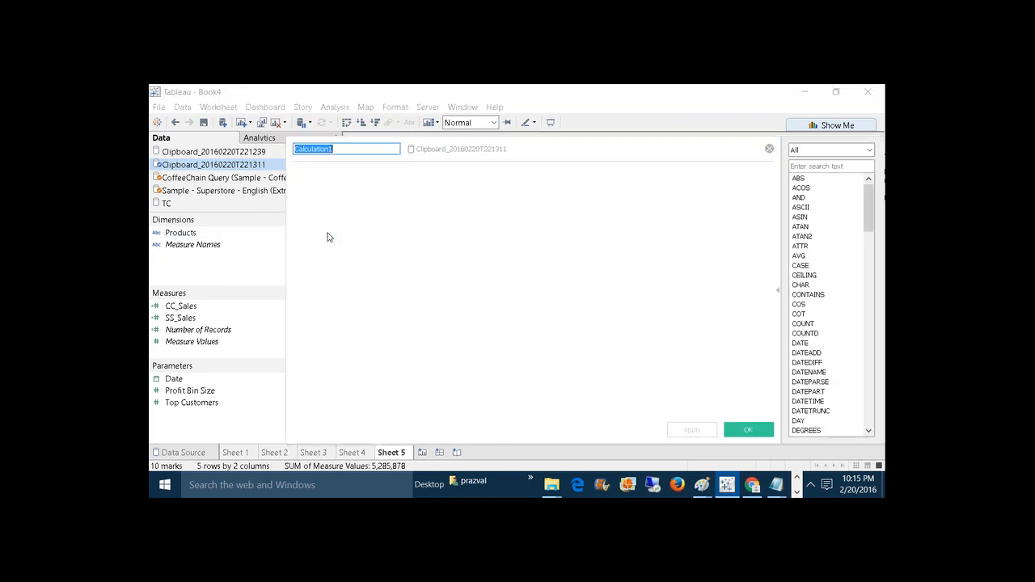
text(Tot.S)
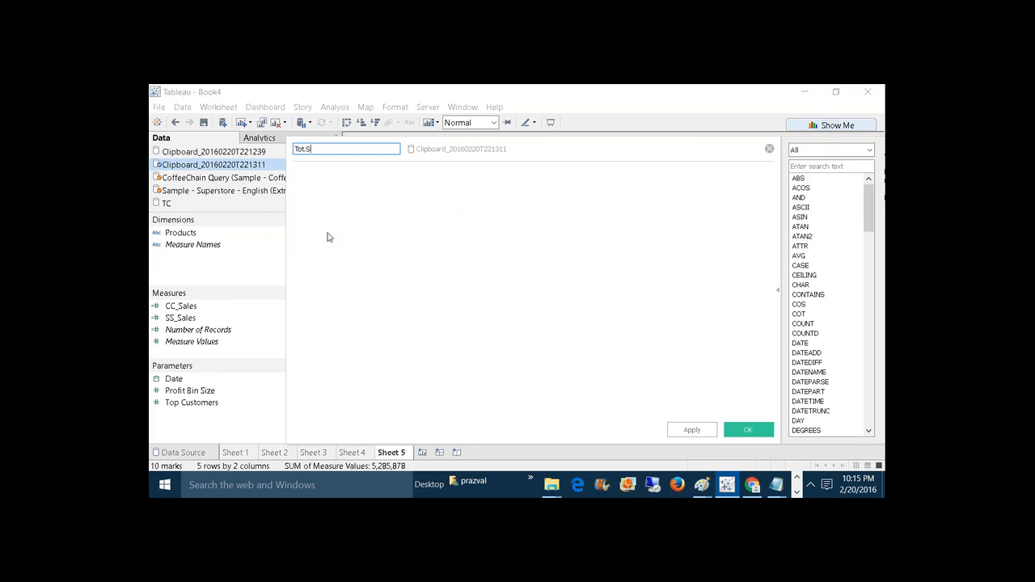
text(ales)
click(373, 228)
text(SS)
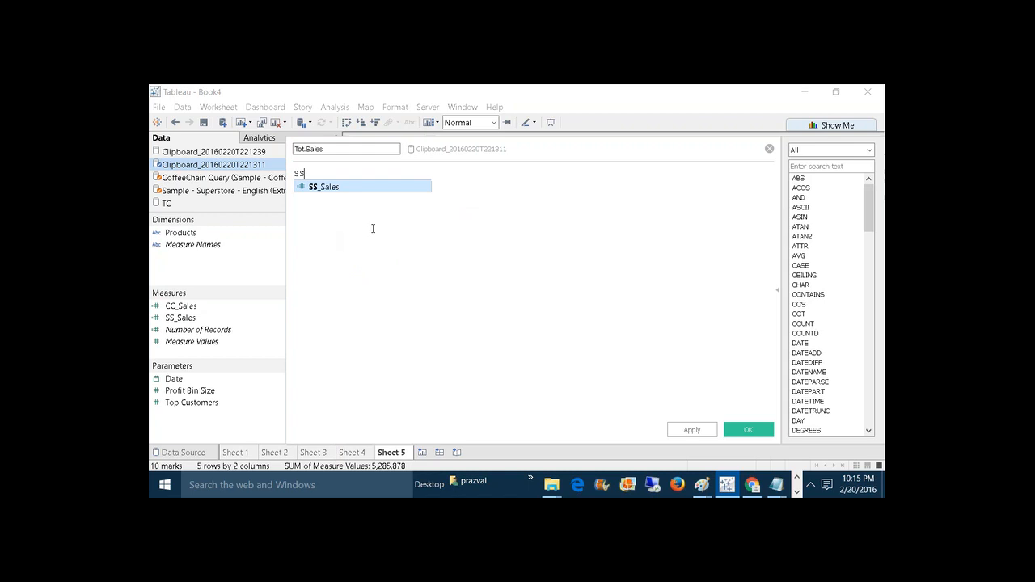
click(365, 188)
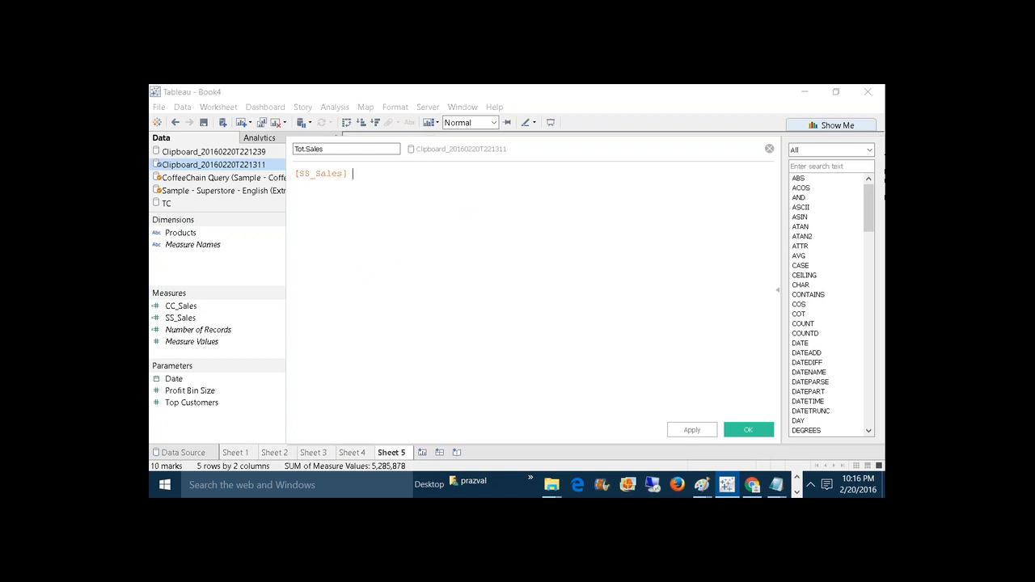
text(+CC)
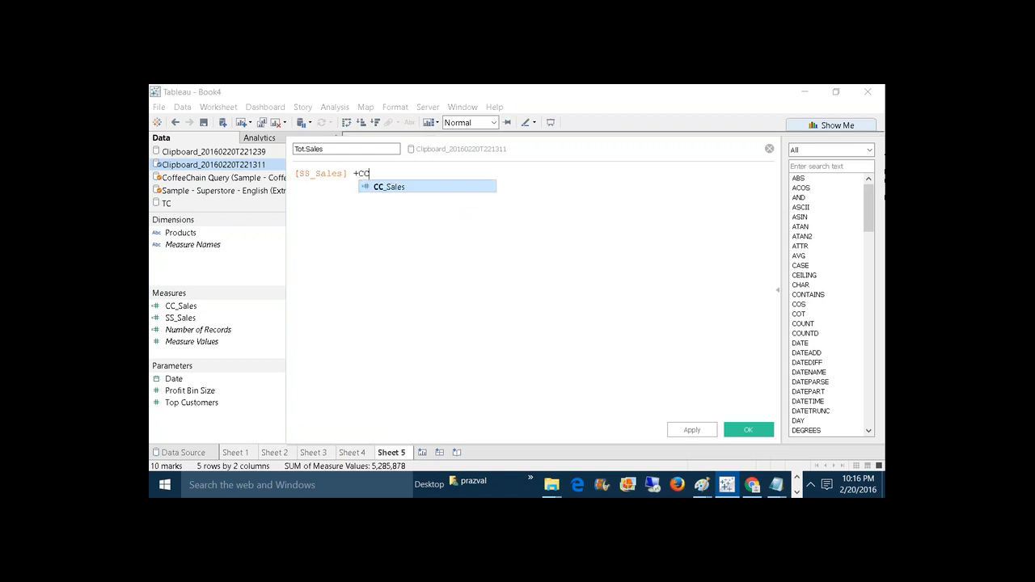
click(385, 188)
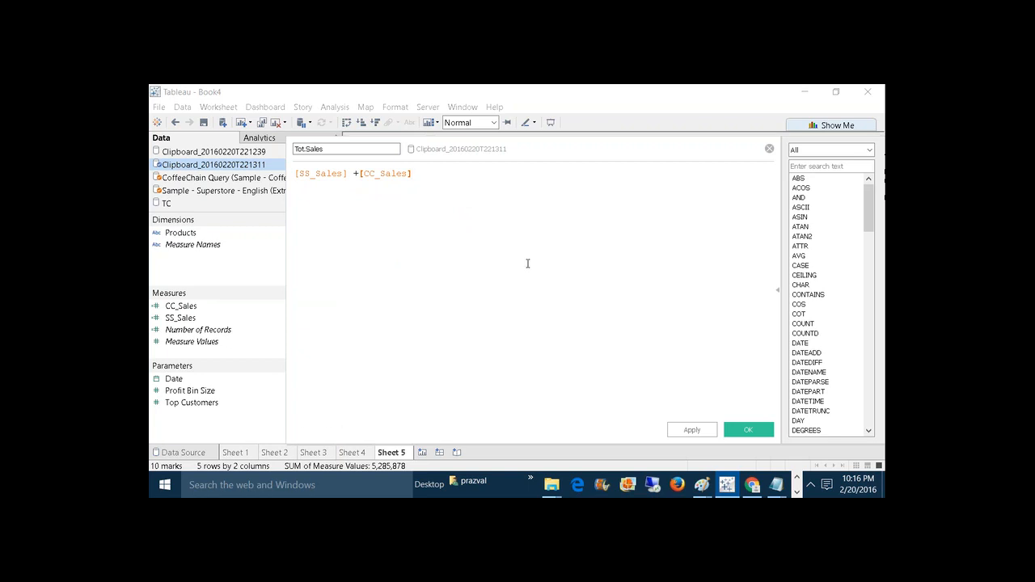
click(692, 430)
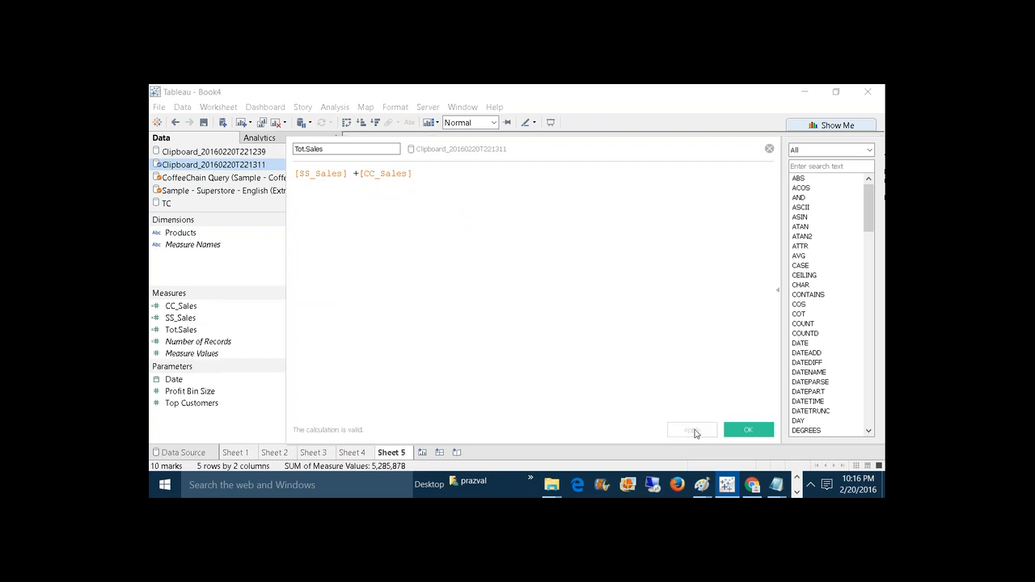
click(727, 429)
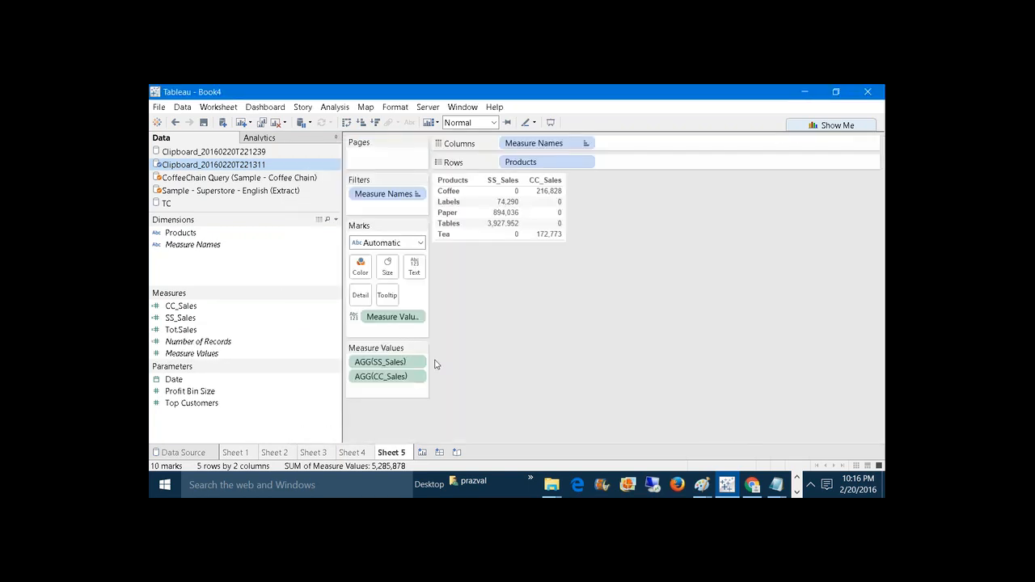
drag(211, 332, 363, 392)
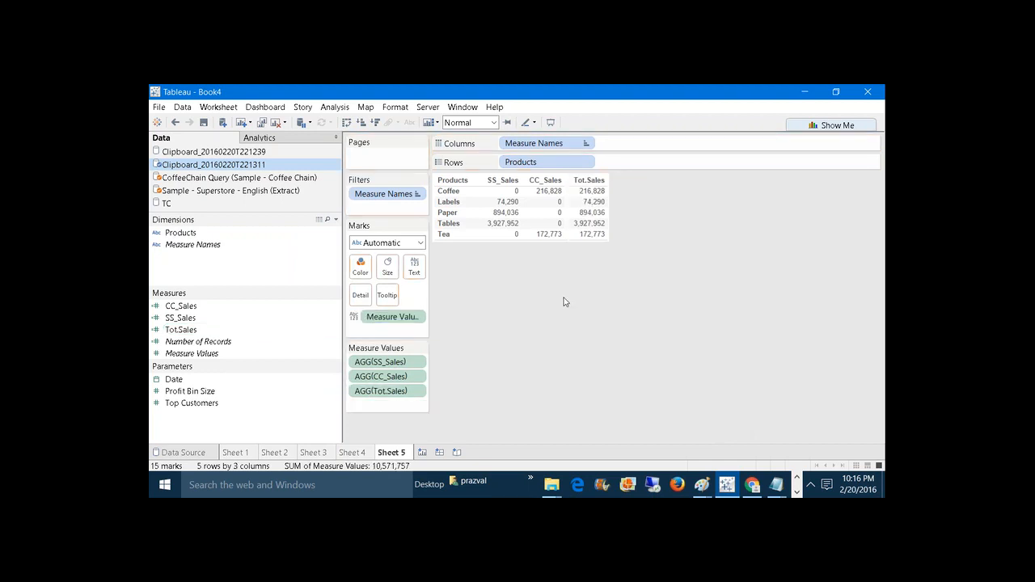
Rename the data source Clipboard_20160220T221311 to Master and return to Sheet 5
mouse_move(589, 218)
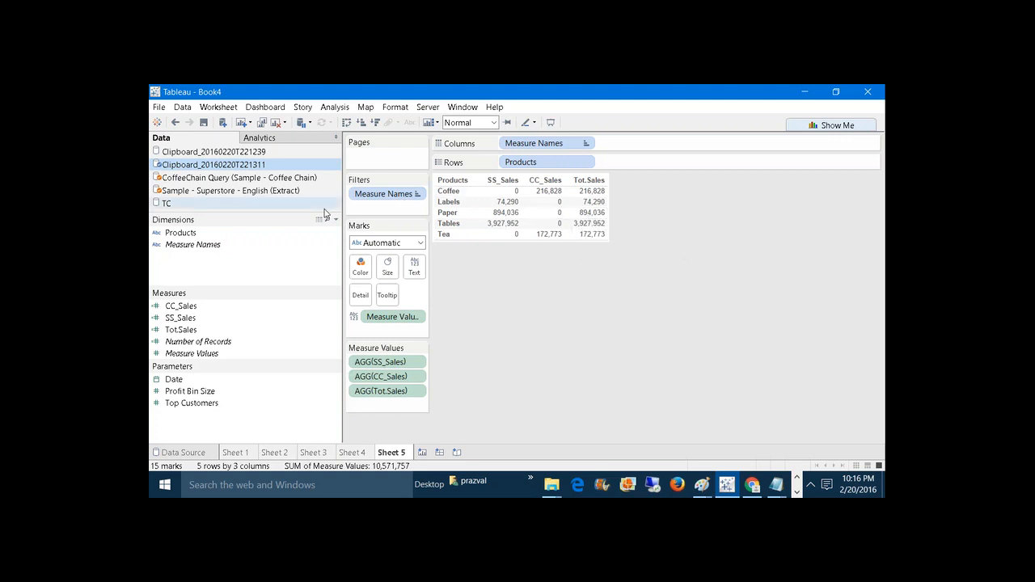
right_click(256, 168)
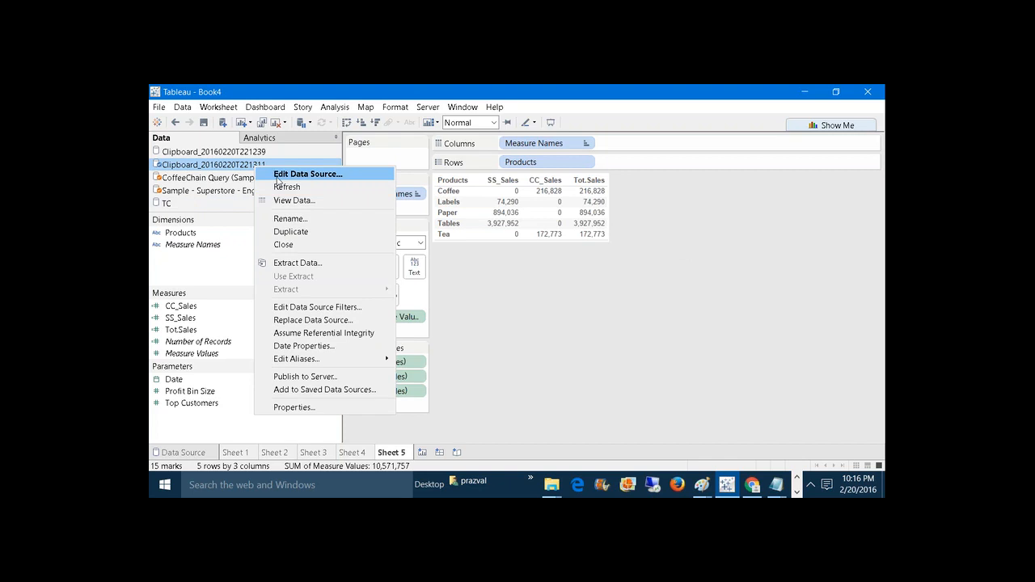
click(277, 176)
click(301, 148)
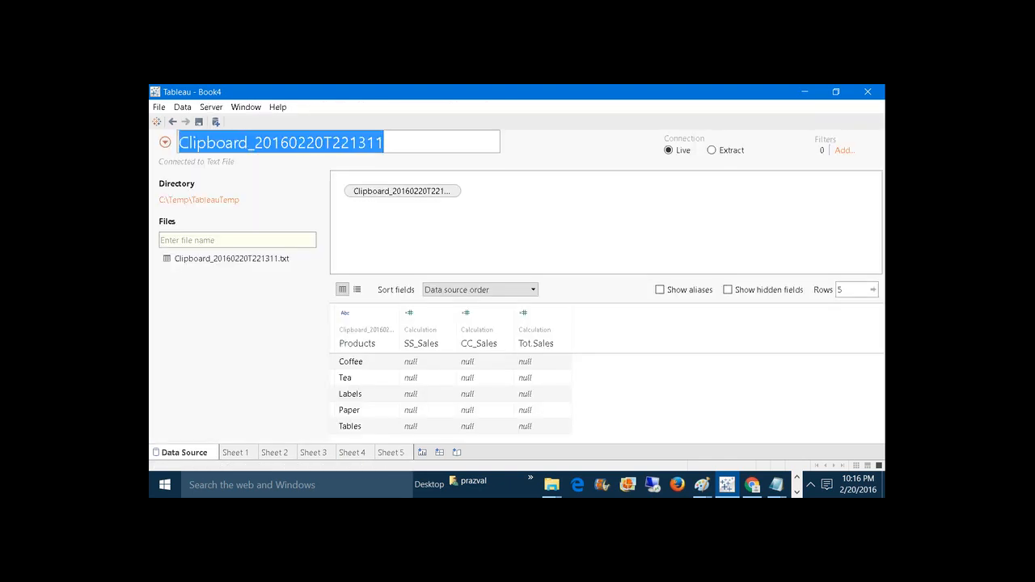
text(Master)
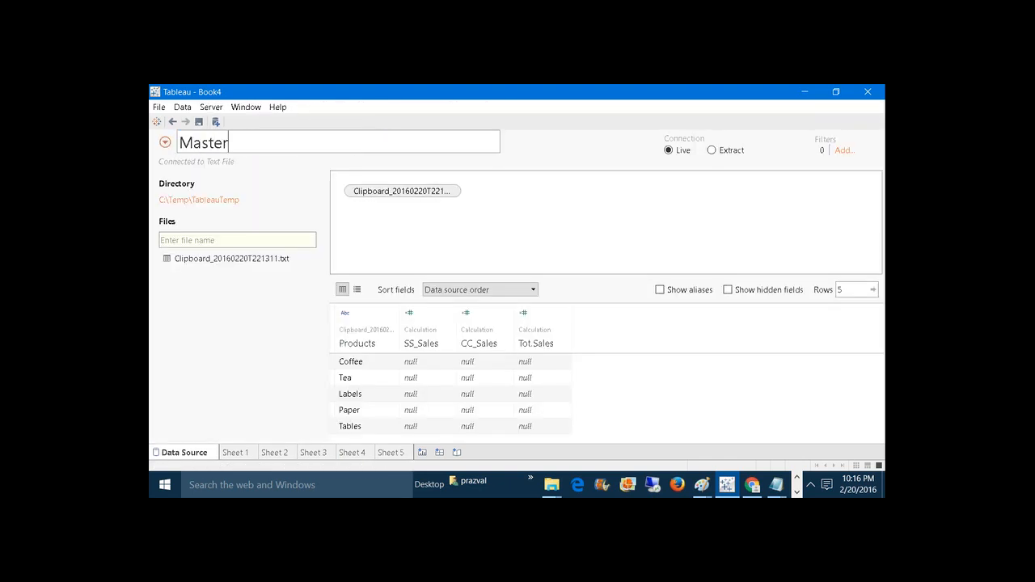
click(388, 454)
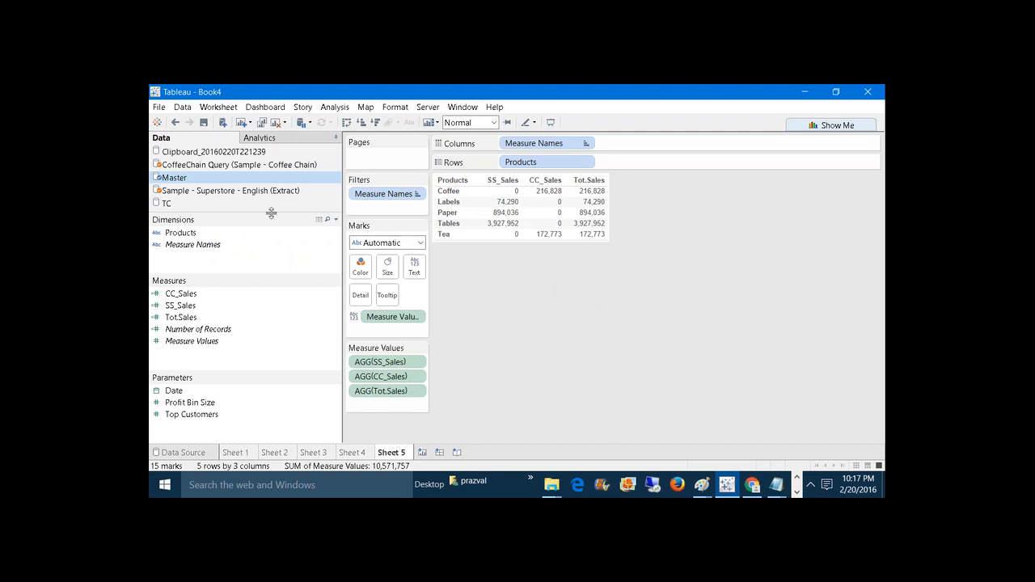
Examine the rows of the clipboard text file behind the Master data source, then return to Sheet 5
right_click(184, 179)
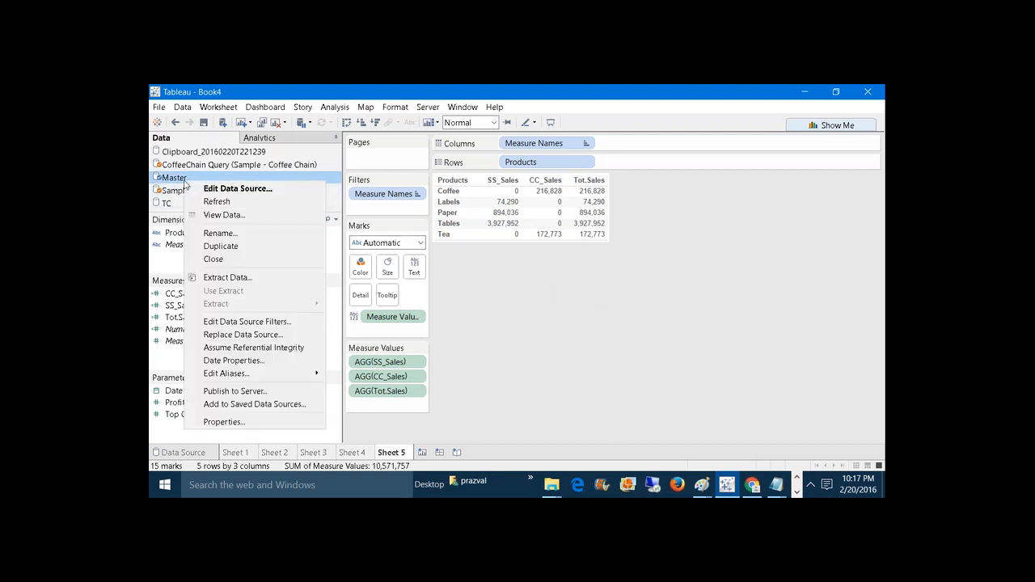
click(202, 190)
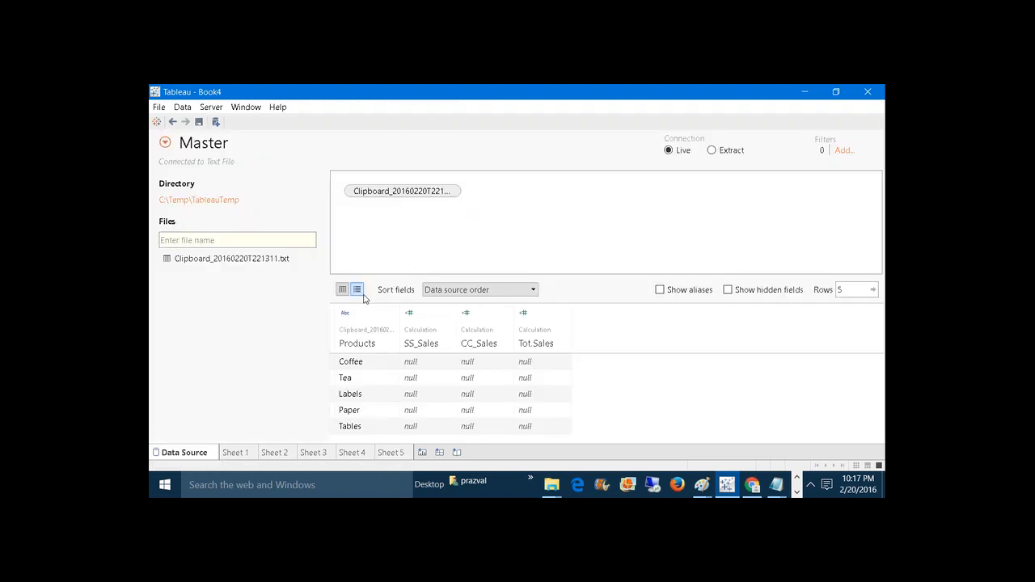
click(308, 259)
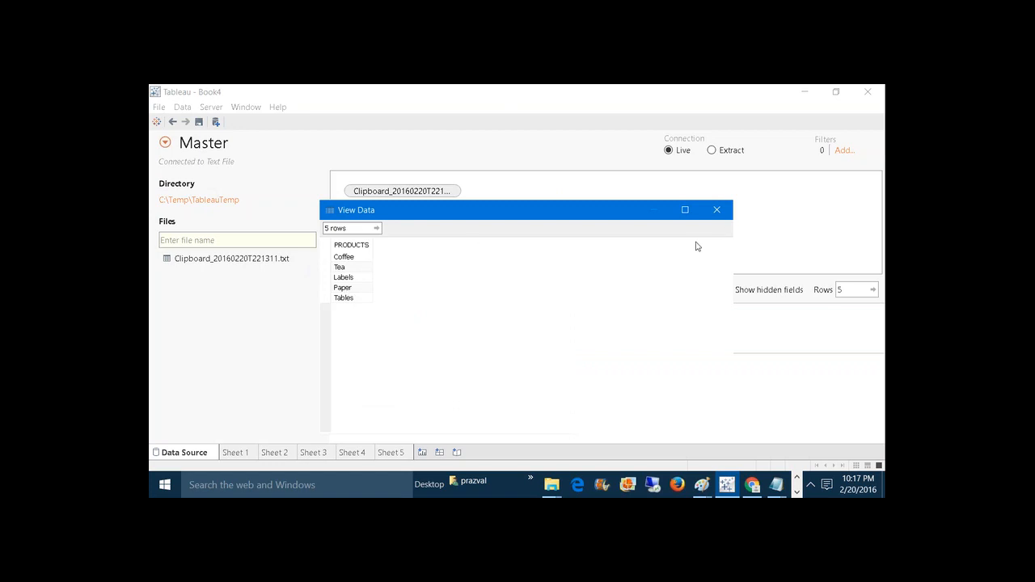
click(717, 210)
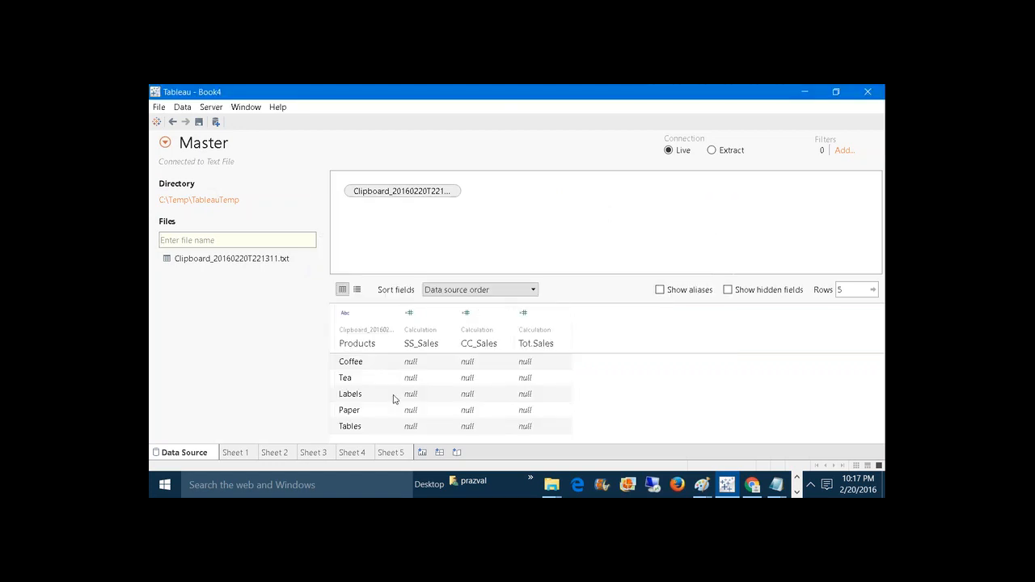
click(391, 451)
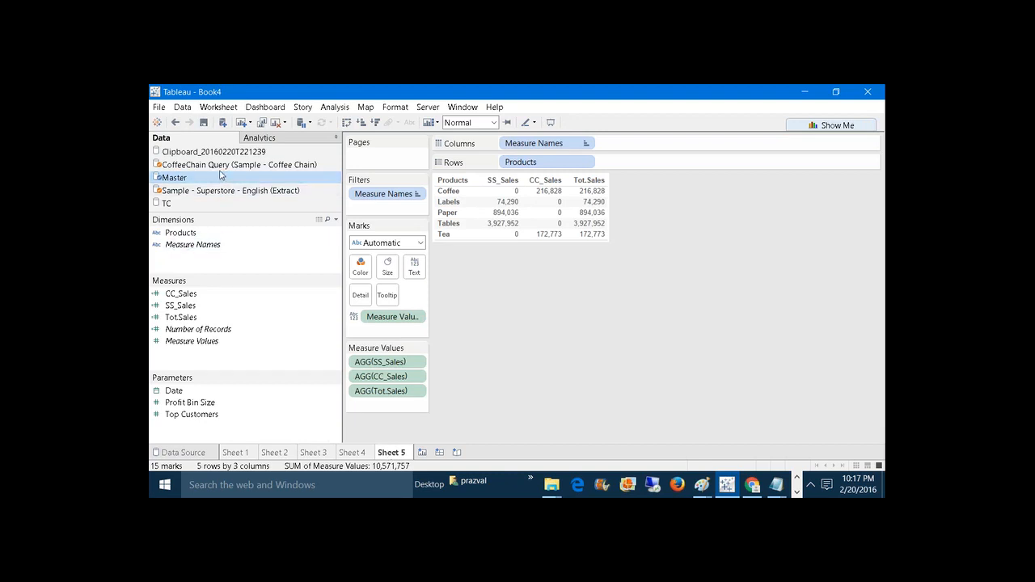
Review the PRODUCTS list from the header to Tables in Notepad, then return to Tableau and view the Paste Data command
mouse_move(778, 487)
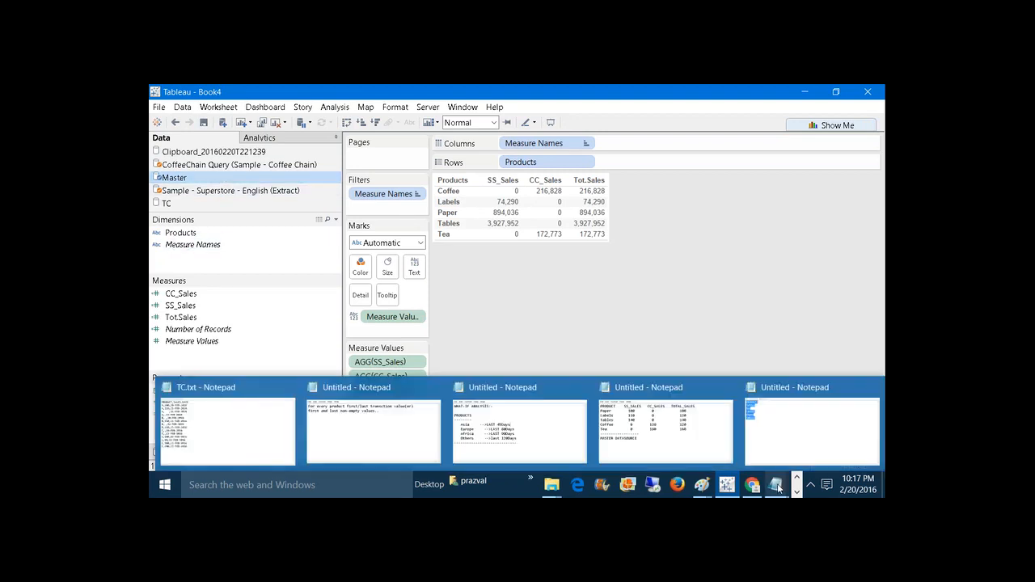
click(783, 452)
click(351, 187)
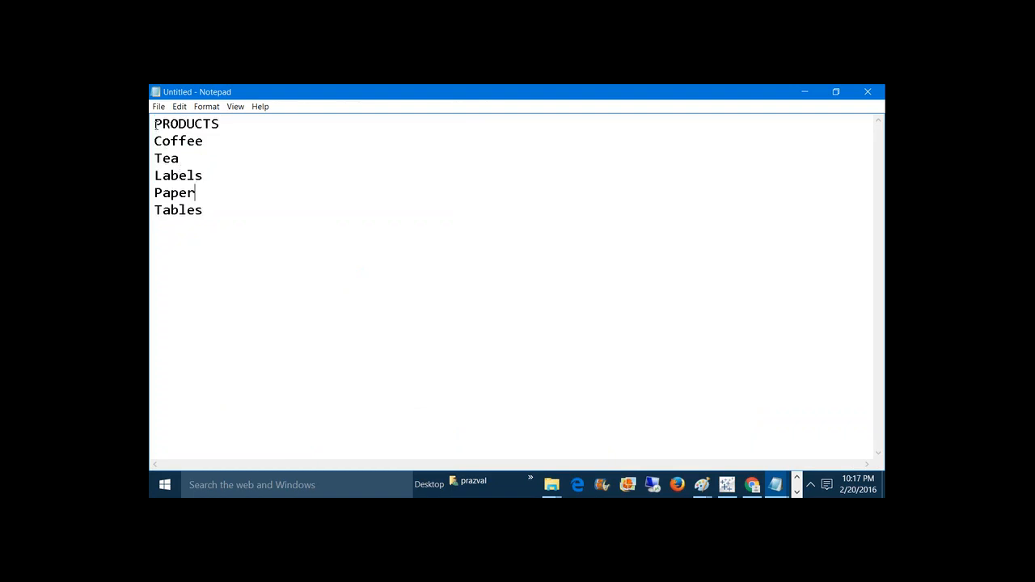
drag(155, 122, 203, 210)
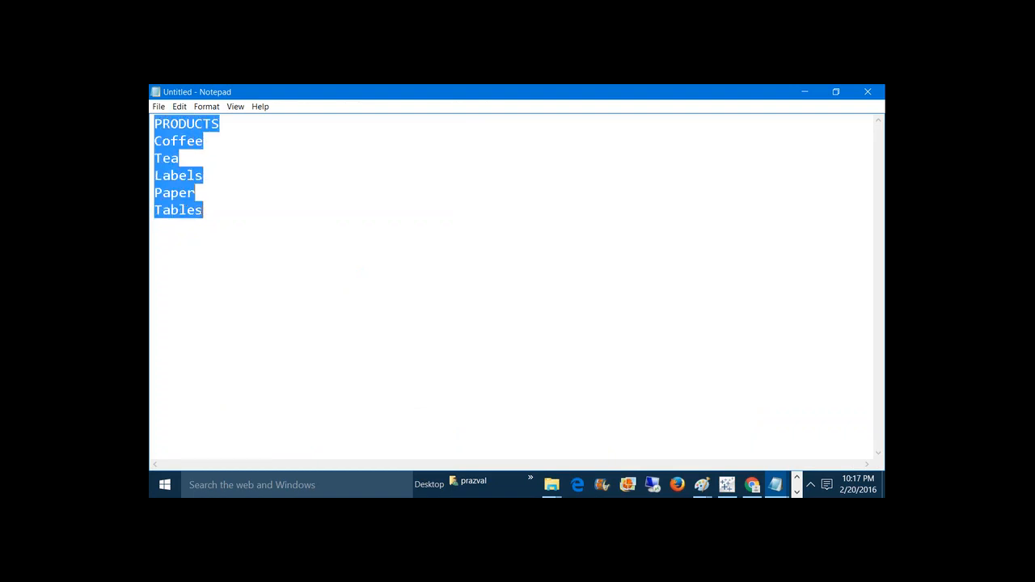
click(726, 484)
click(183, 108)
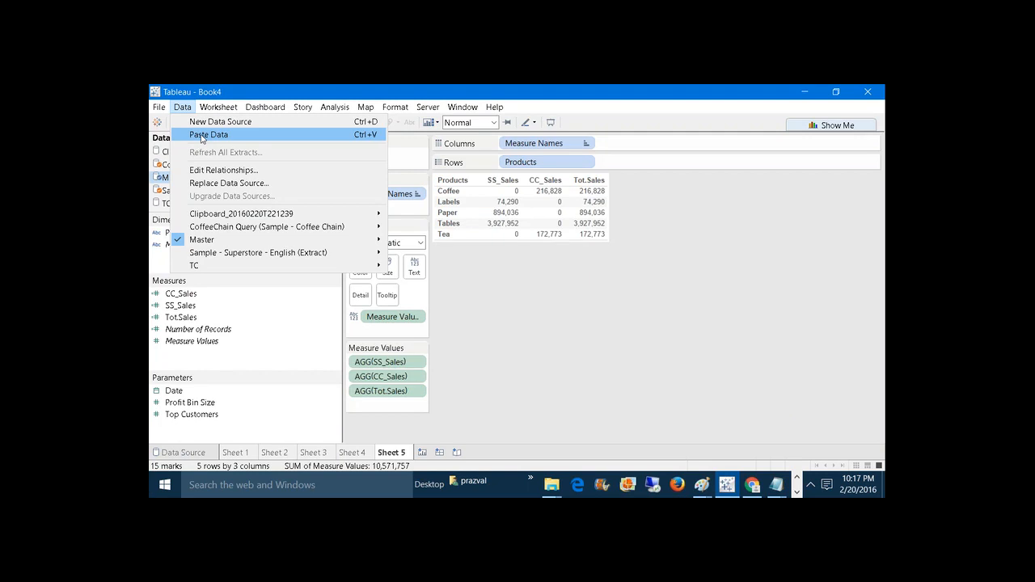
click(517, 277)
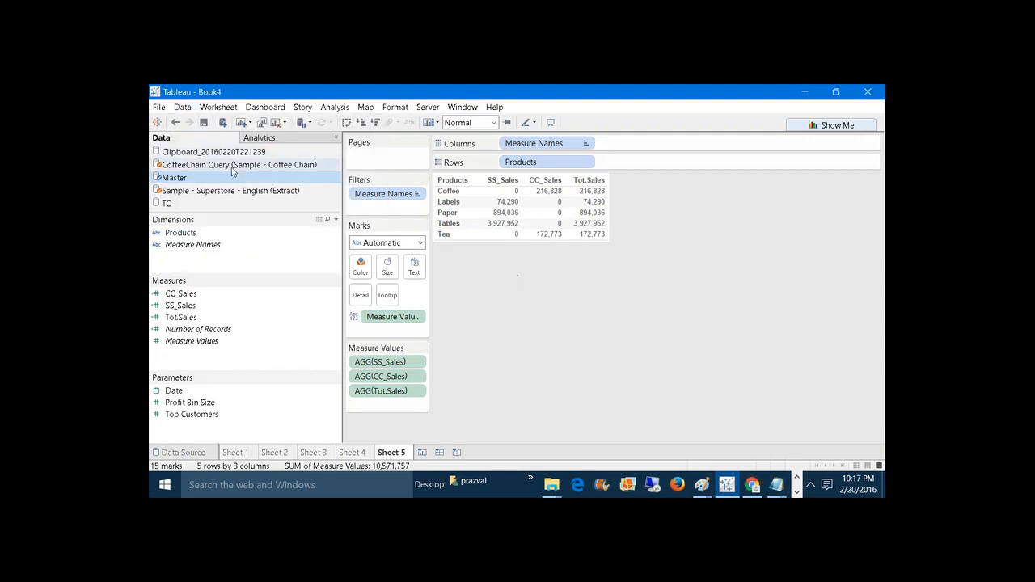
Inspect the Master data source's name and fields on its data source page, then return to Sheet 5
right_click(183, 178)
click(191, 182)
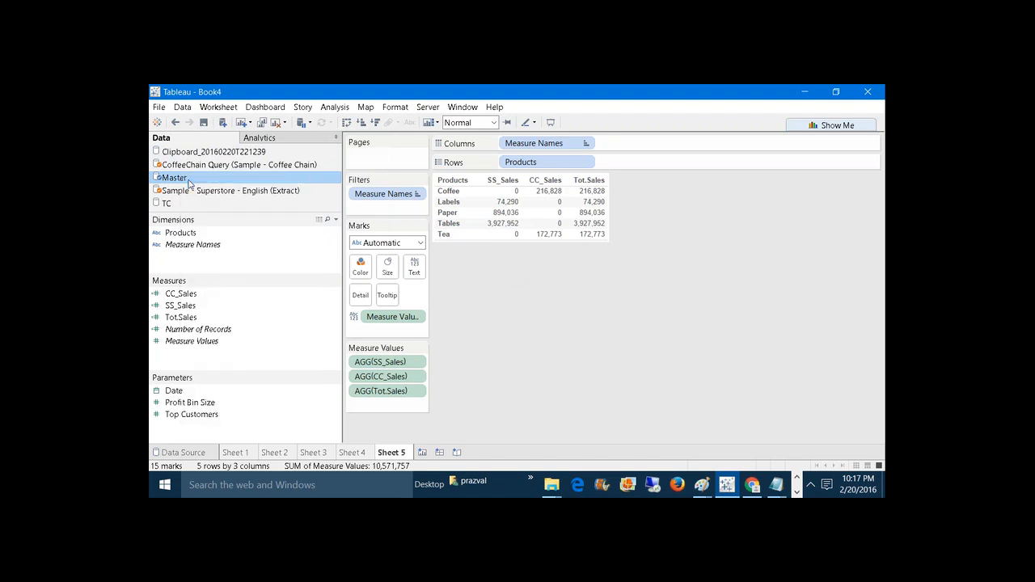
click(250, 142)
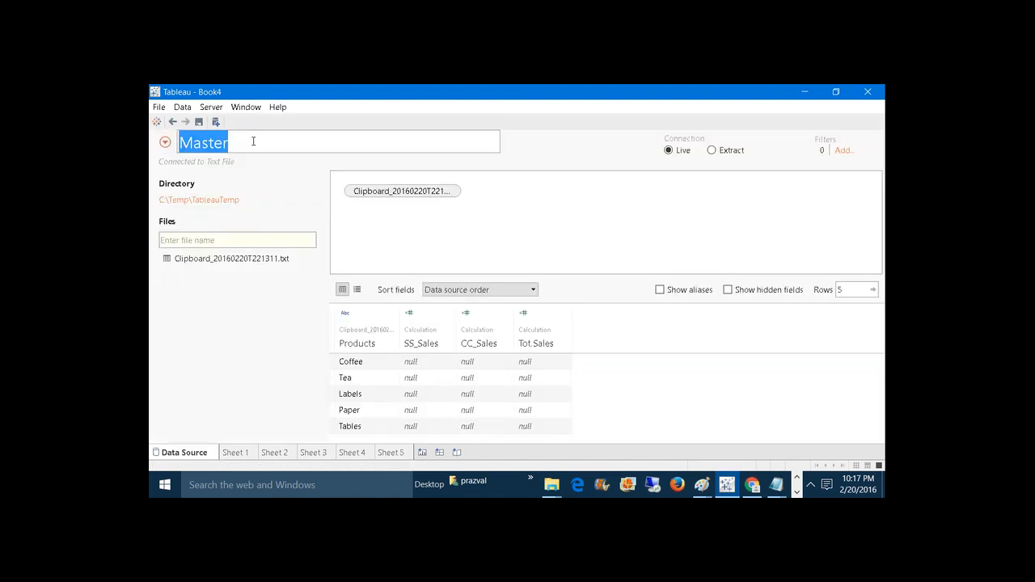
click(253, 141)
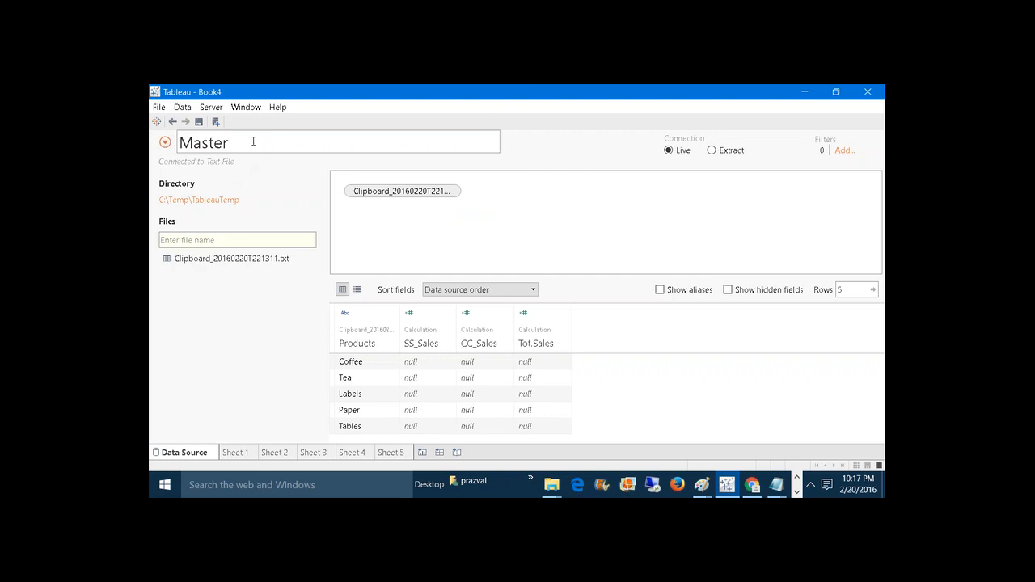
click(389, 451)
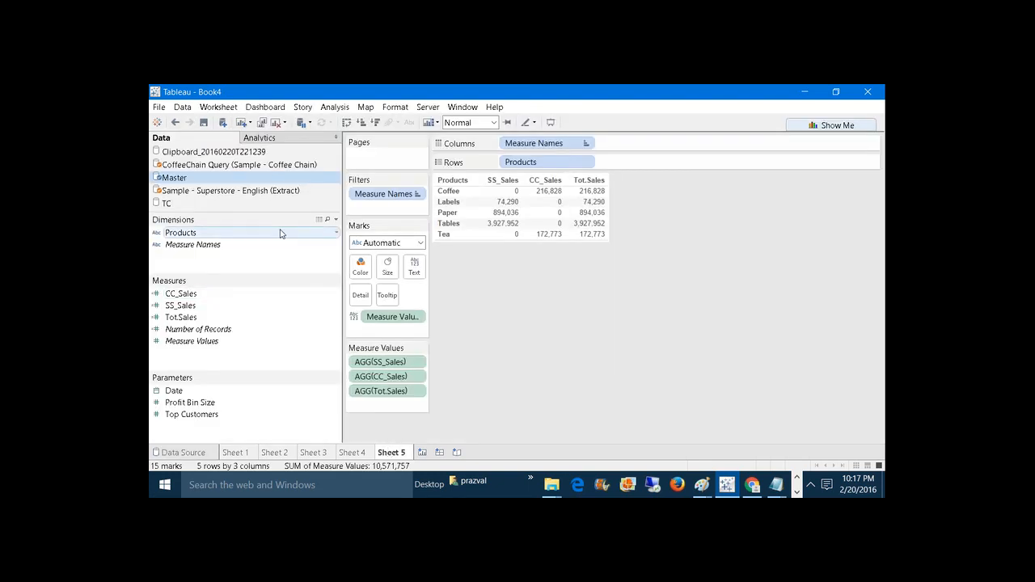
View the underlying rows of the Clipboard_20160220T221239 data source, sorted by its Coffee column, then close the data view
click(237, 154)
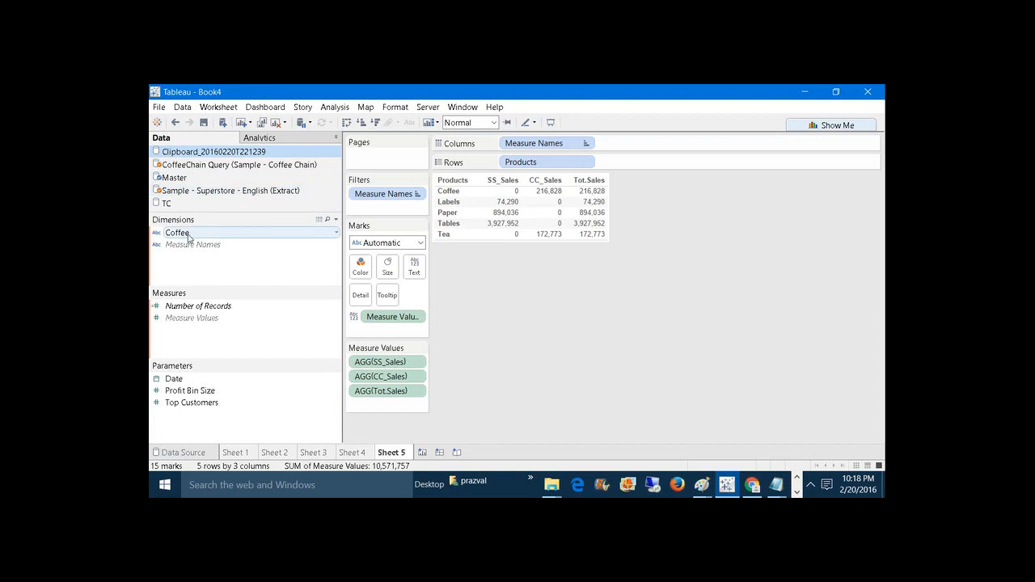
click(319, 219)
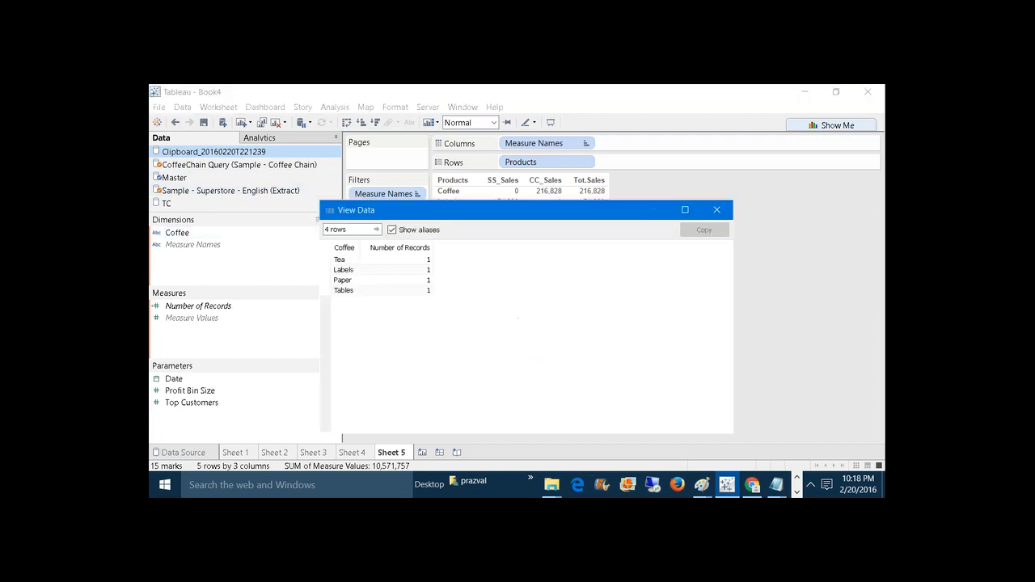
click(344, 247)
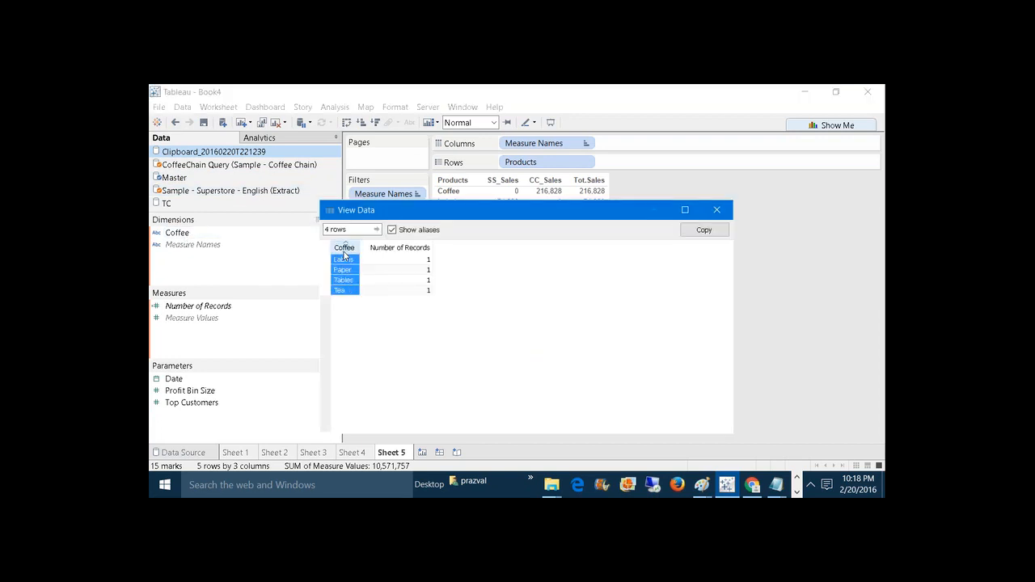
click(457, 337)
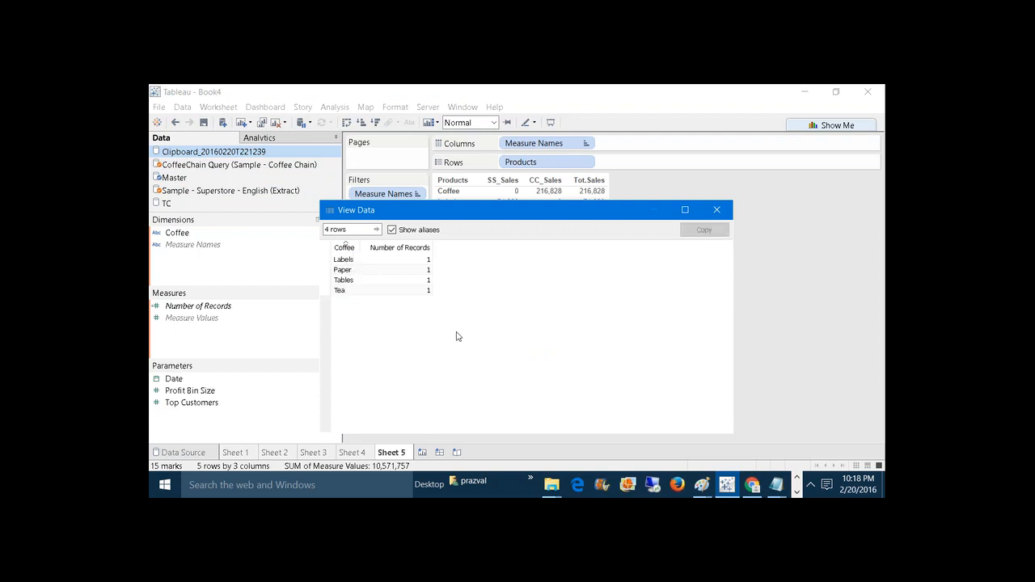
click(716, 209)
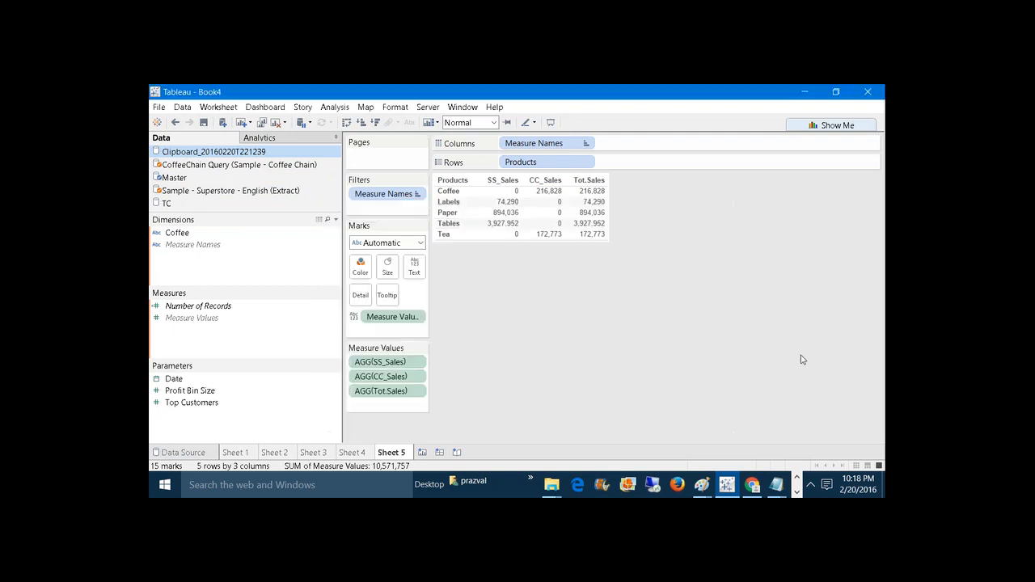
click(810, 485)
click(816, 409)
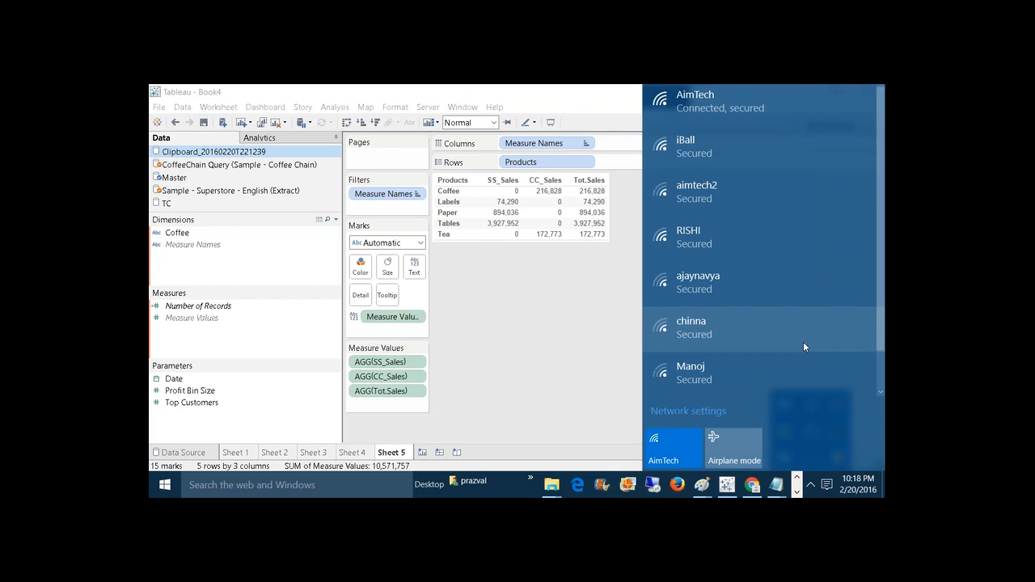
click(587, 321)
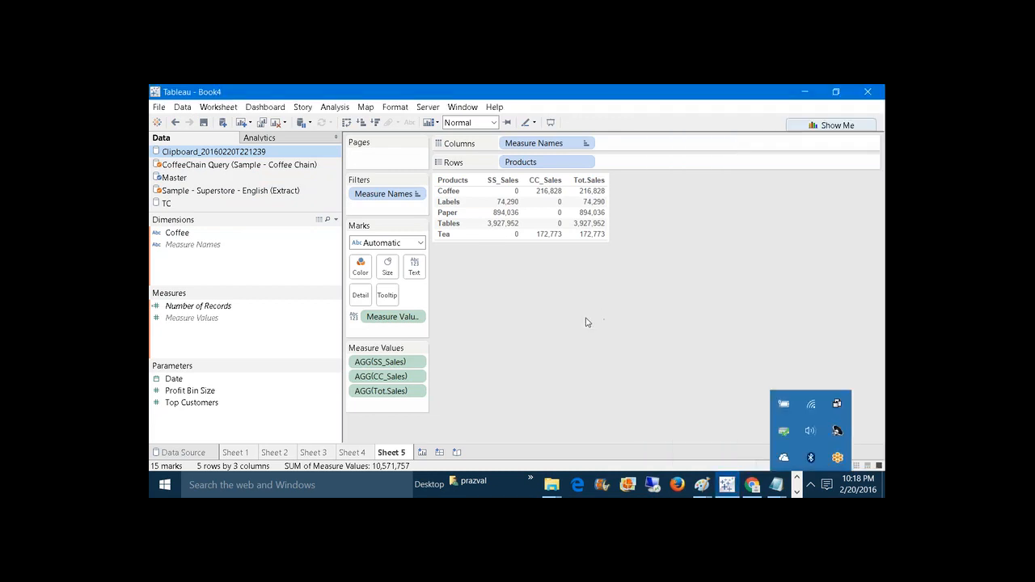
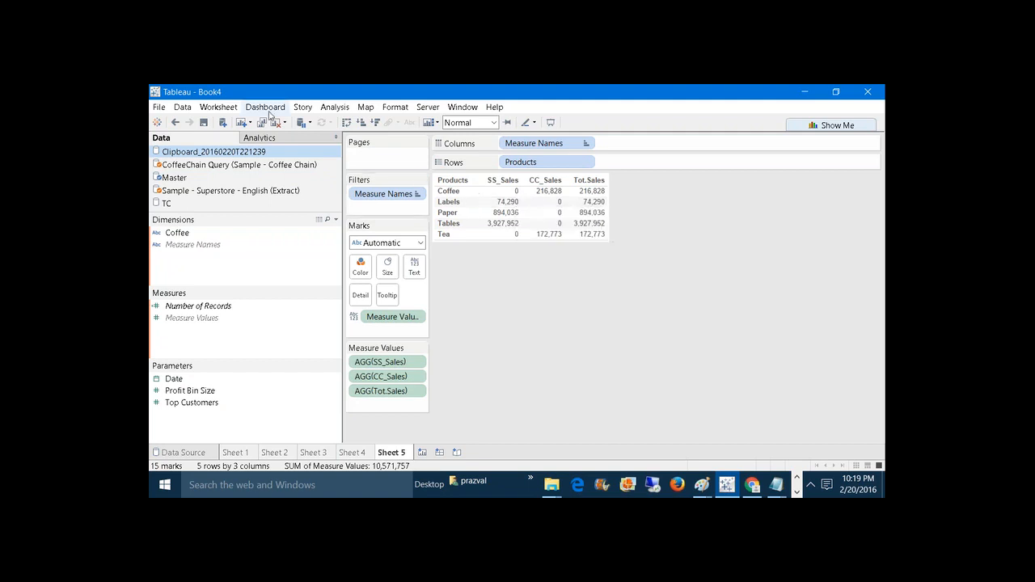
Add a new worksheet and list Customer Name from the Sample - Superstore - English (Extract) source as rows
click(241, 122)
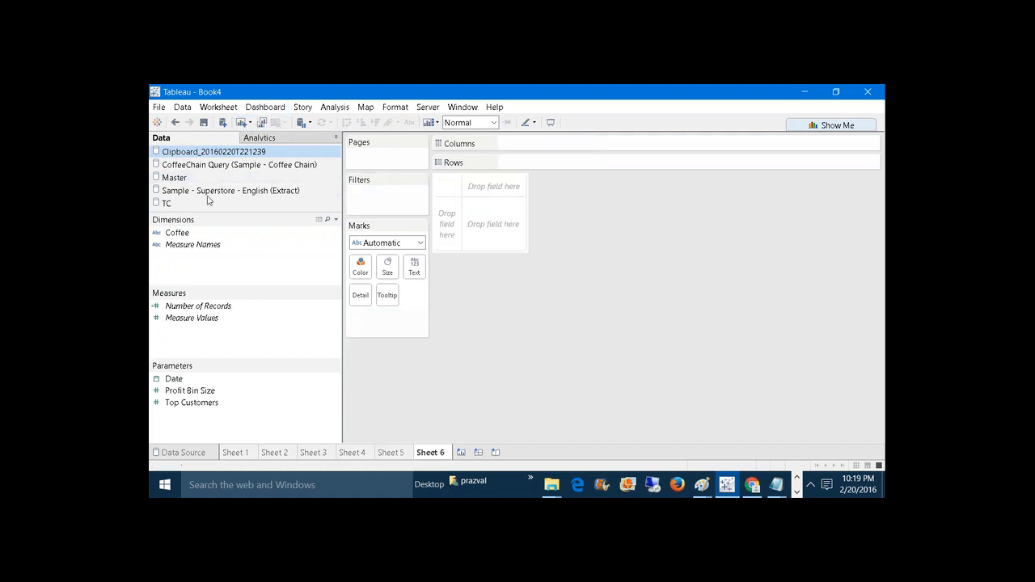
click(213, 193)
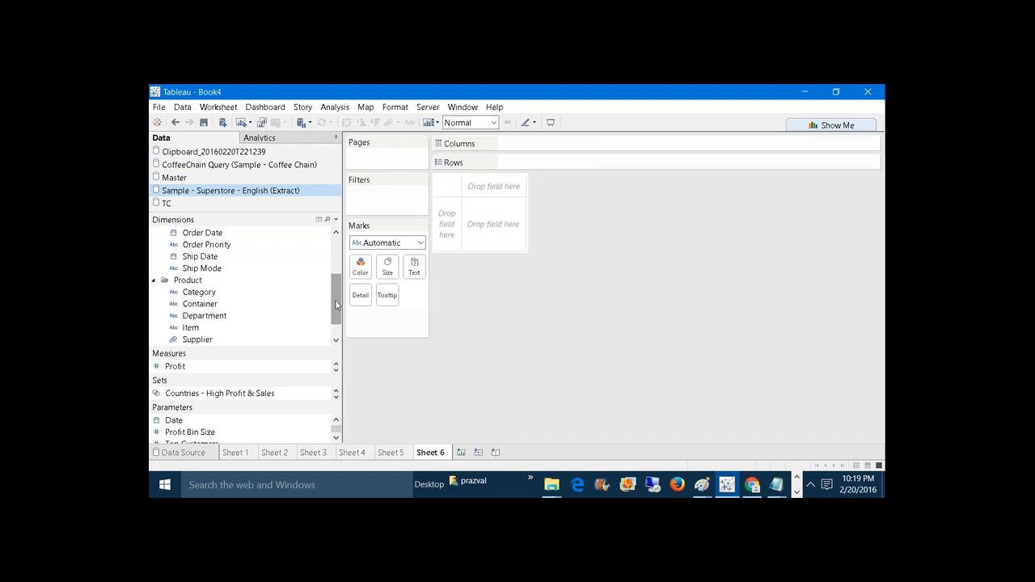
scroll(327, 275, up, 3)
drag(299, 257, 604, 168)
click(517, 276)
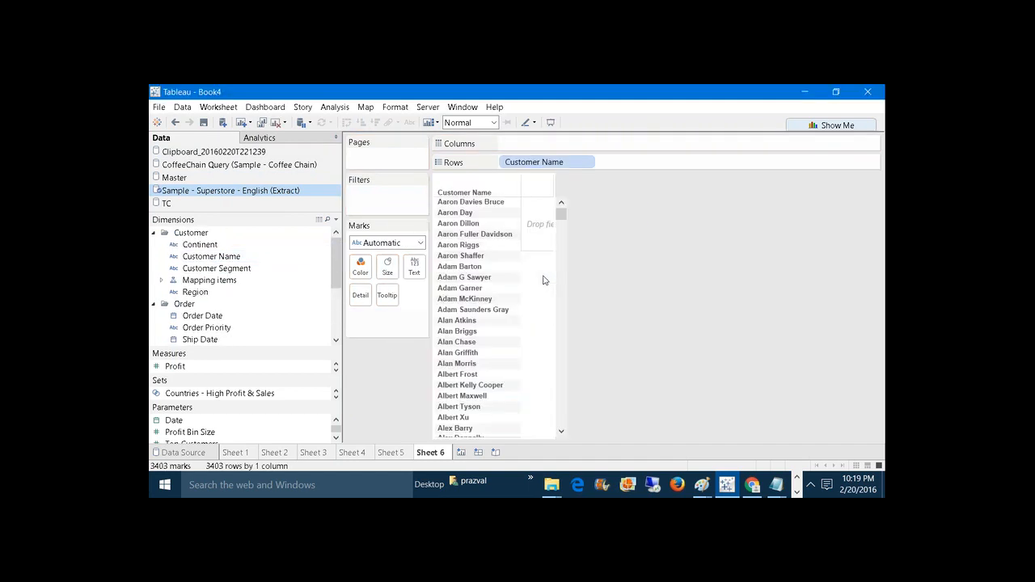
Copy the block of customer names from Aaron to Alex and paste it into the workbook as a new data source
drag(467, 210, 469, 434)
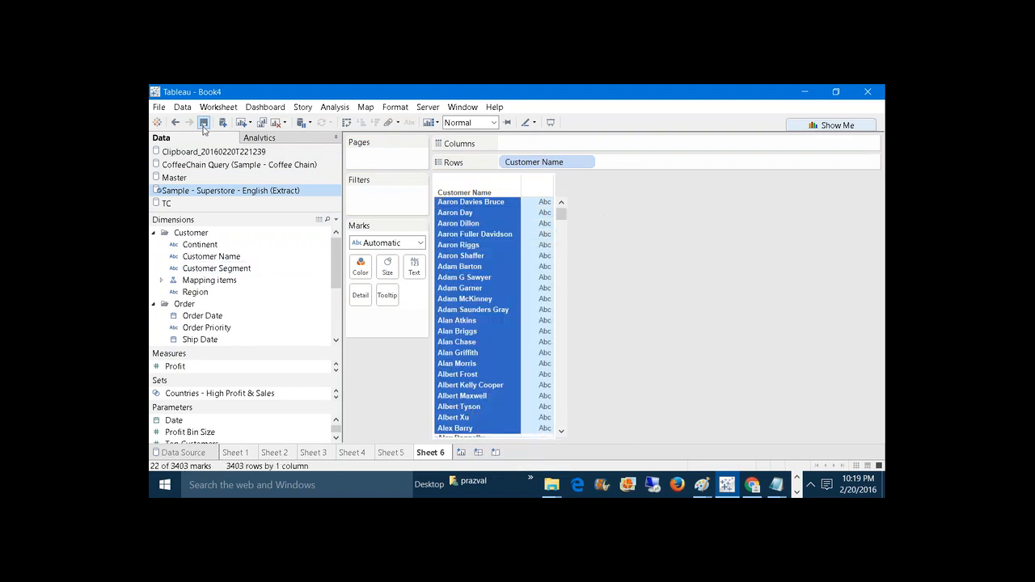
click(189, 105)
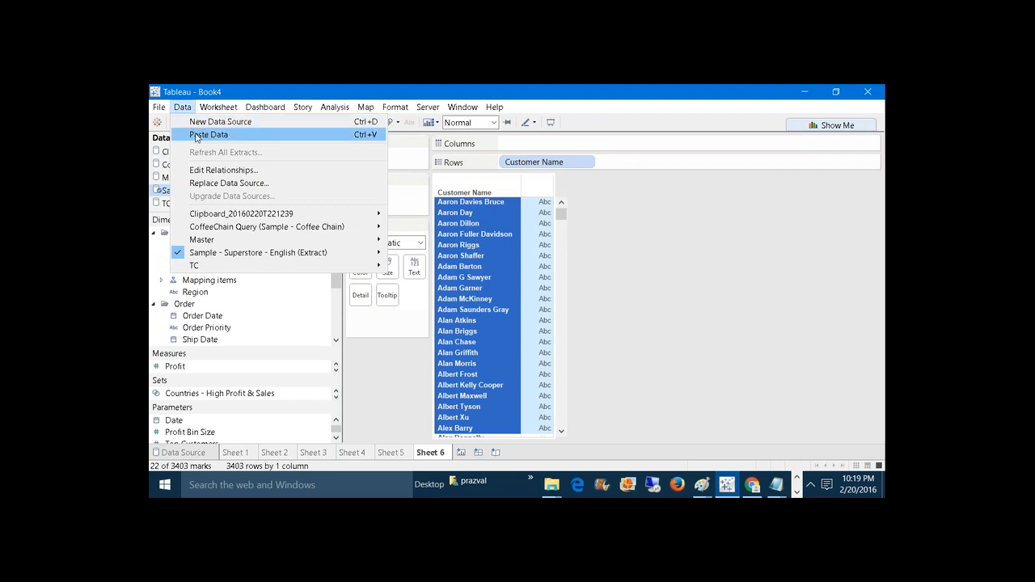
click(195, 135)
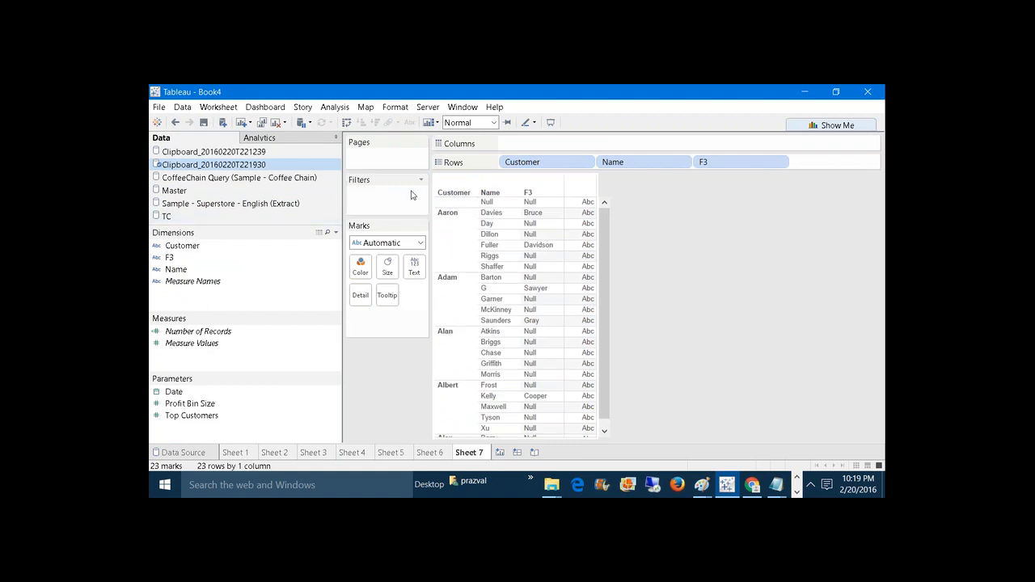
Clear the sheet generated from the pasted names and put only the Name dimension on rows
click(277, 122)
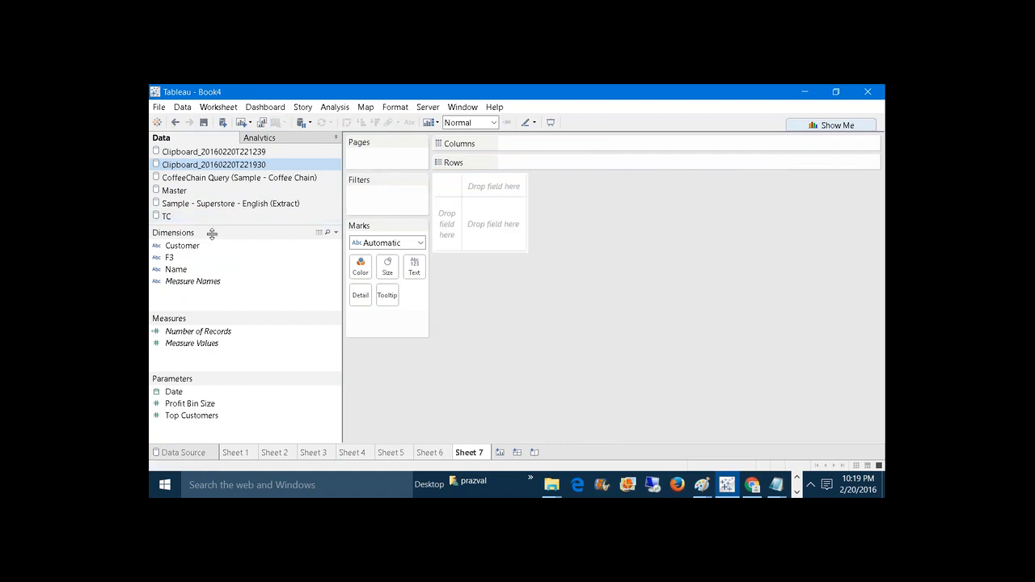
drag(180, 245, 391, 323)
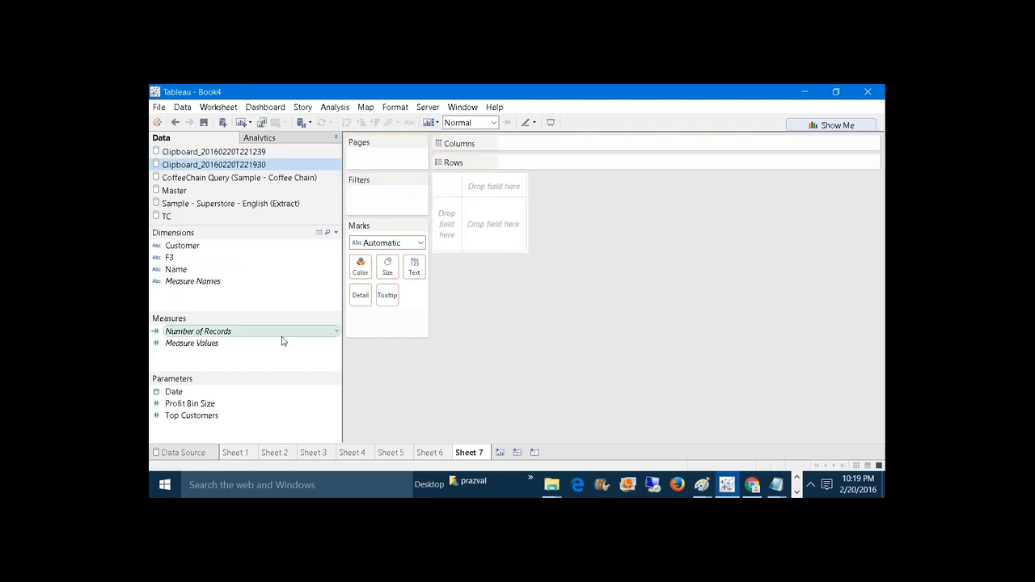
drag(175, 269, 517, 163)
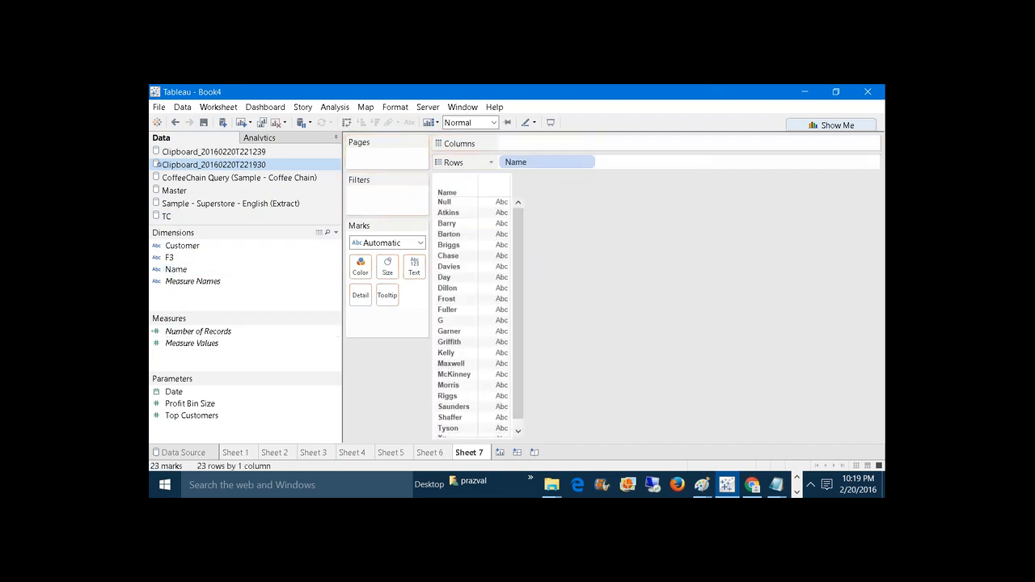
drag(521, 244, 520, 214)
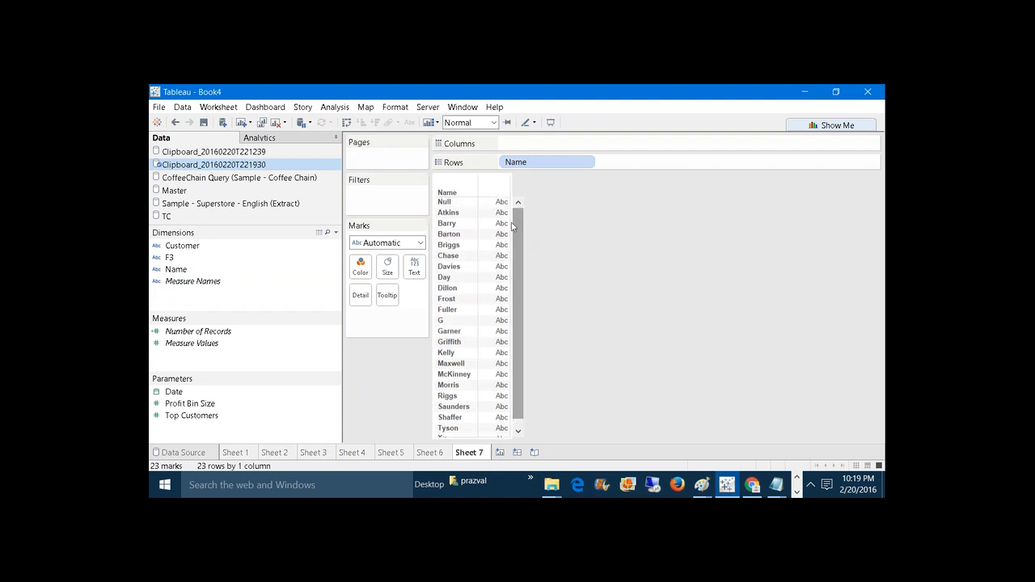
Return to Sheet 6, deselect the highlighted customer names, and add another blank worksheet
click(400, 454)
click(441, 453)
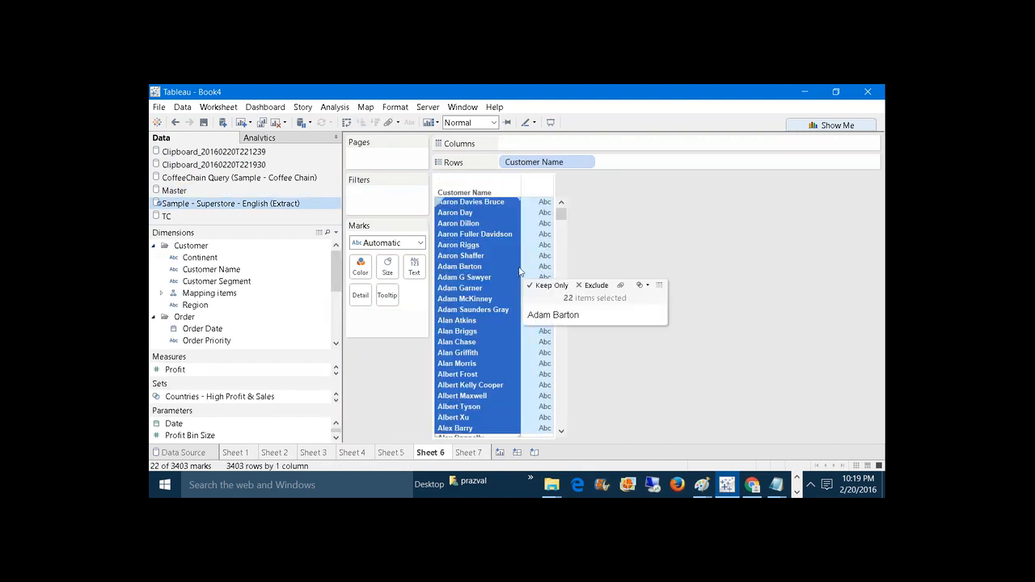
click(675, 257)
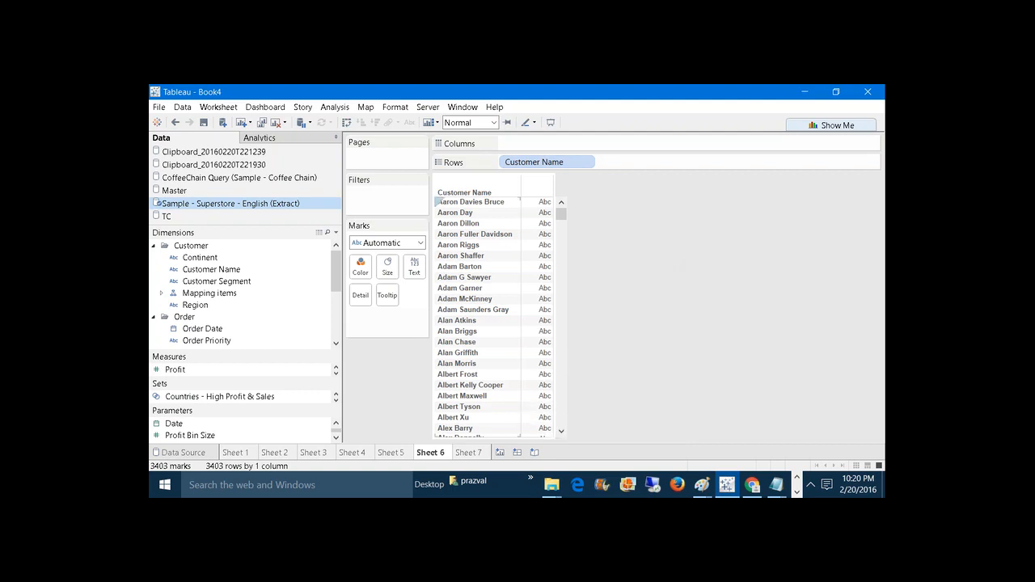
click(501, 453)
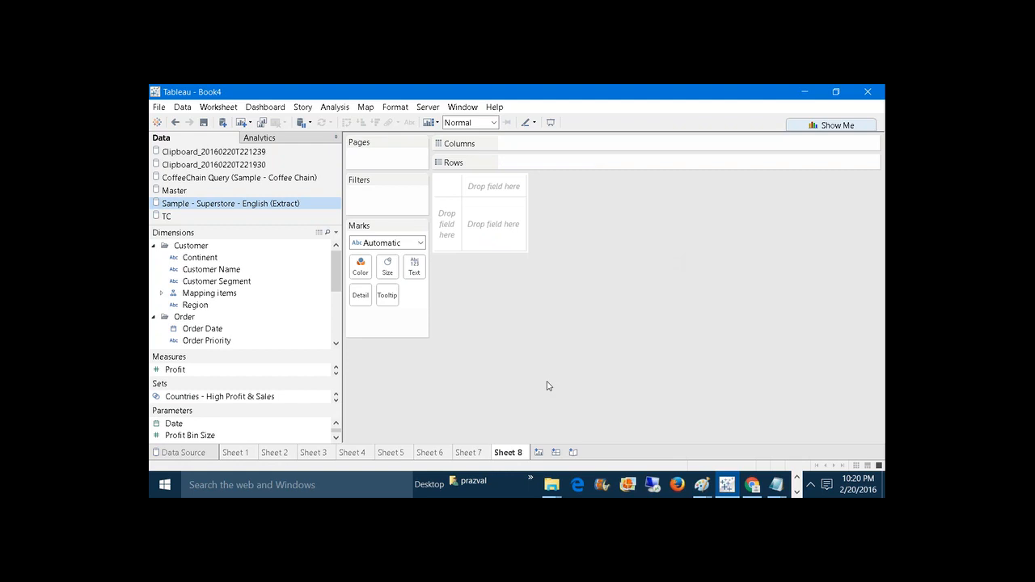
Switch to Fruit Sales.xlsx in Excel, enable editing, dismiss the activation dialog, and select cell A1 on Sheet1
click(589, 103)
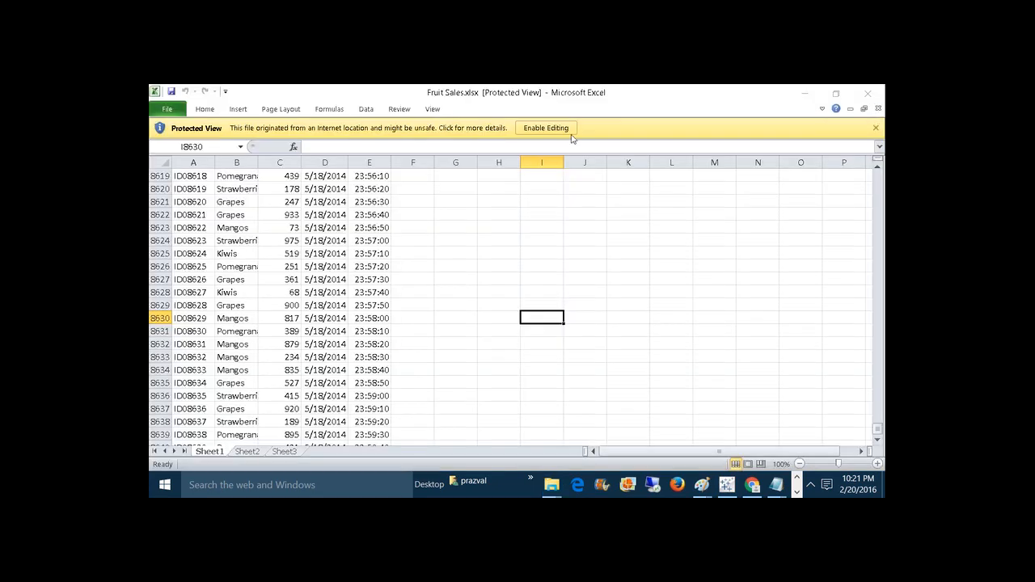
click(566, 130)
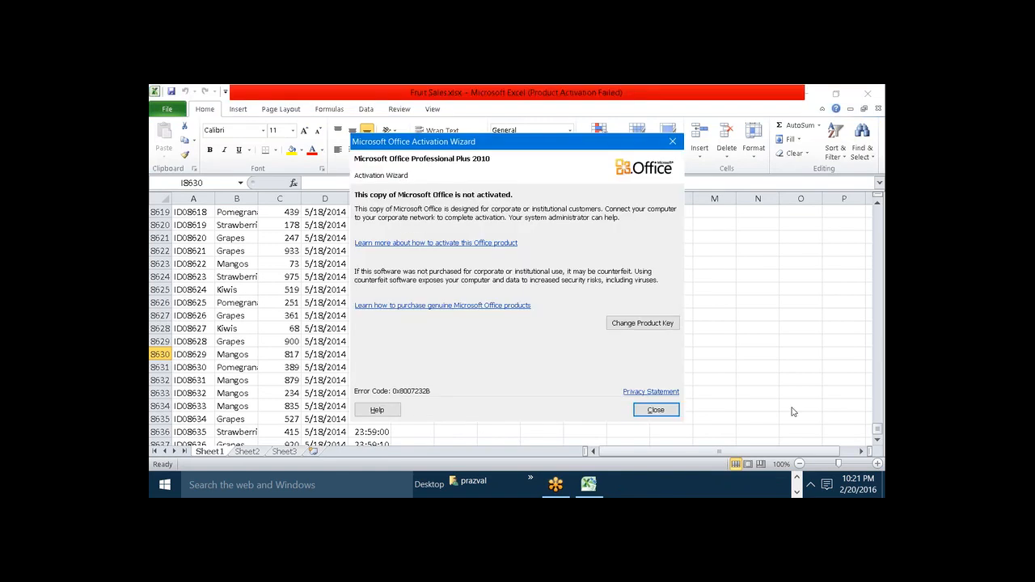
click(668, 413)
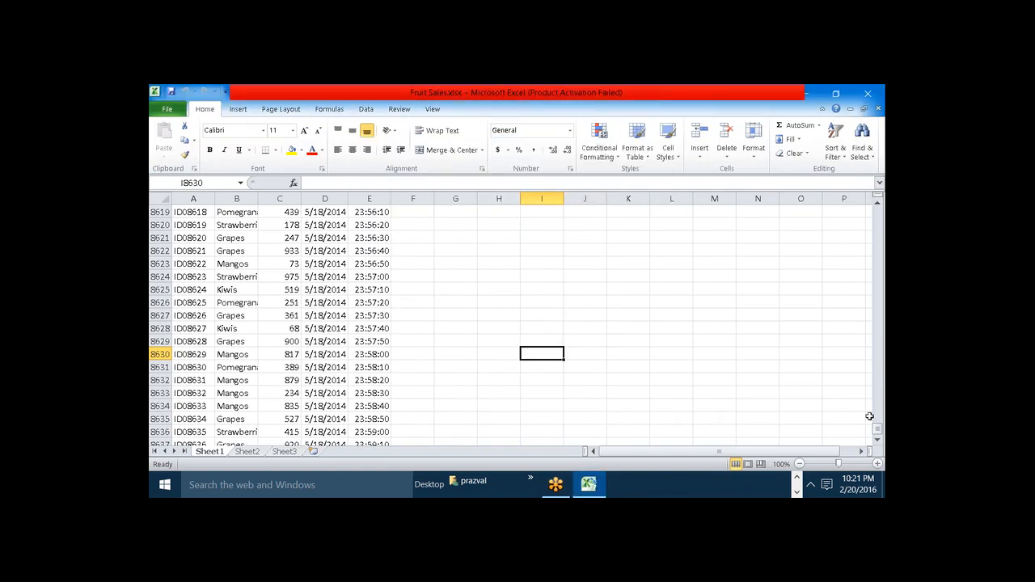
drag(877, 428, 877, 211)
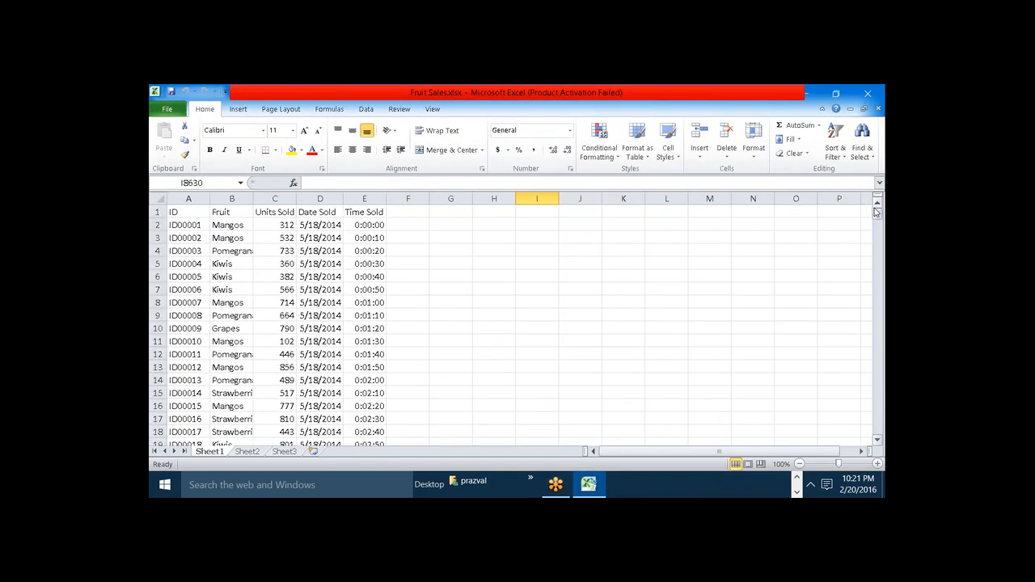
click(190, 211)
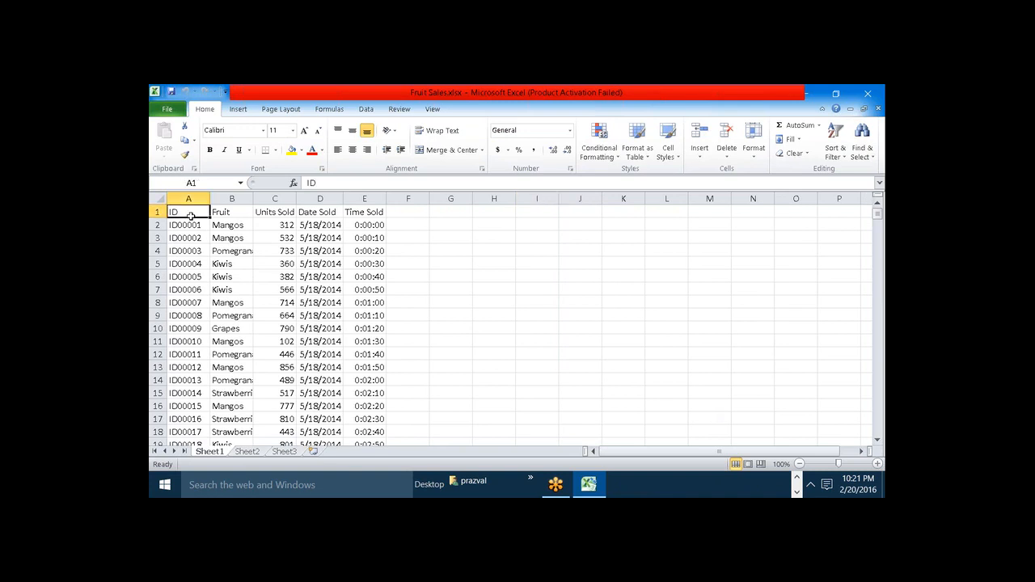
Examine the Fruit, Units Sold, Date Sold and Time Sold column headers on Sheet1 of the Fruit Sales workbook
click(236, 212)
click(265, 212)
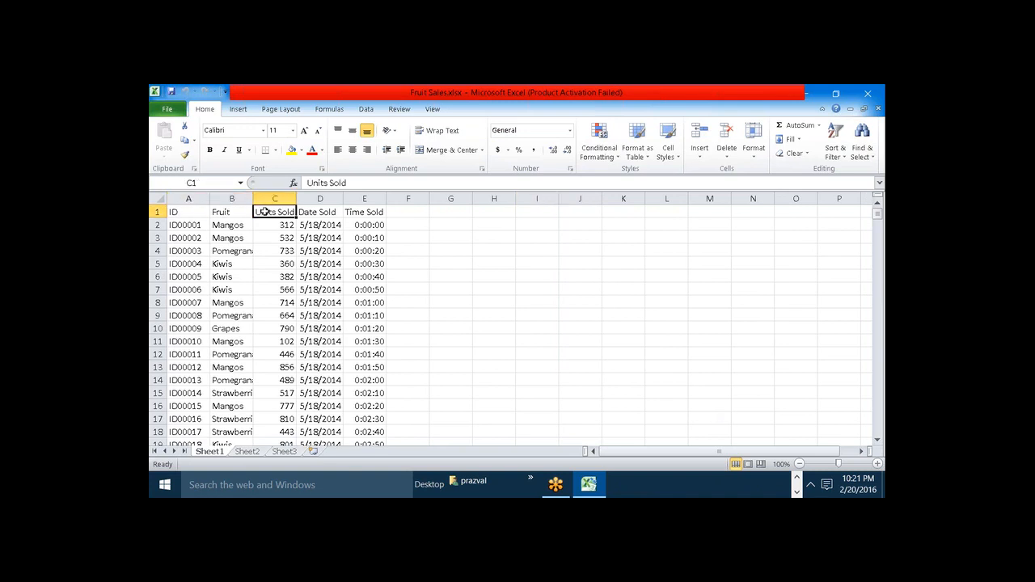
click(308, 214)
click(348, 212)
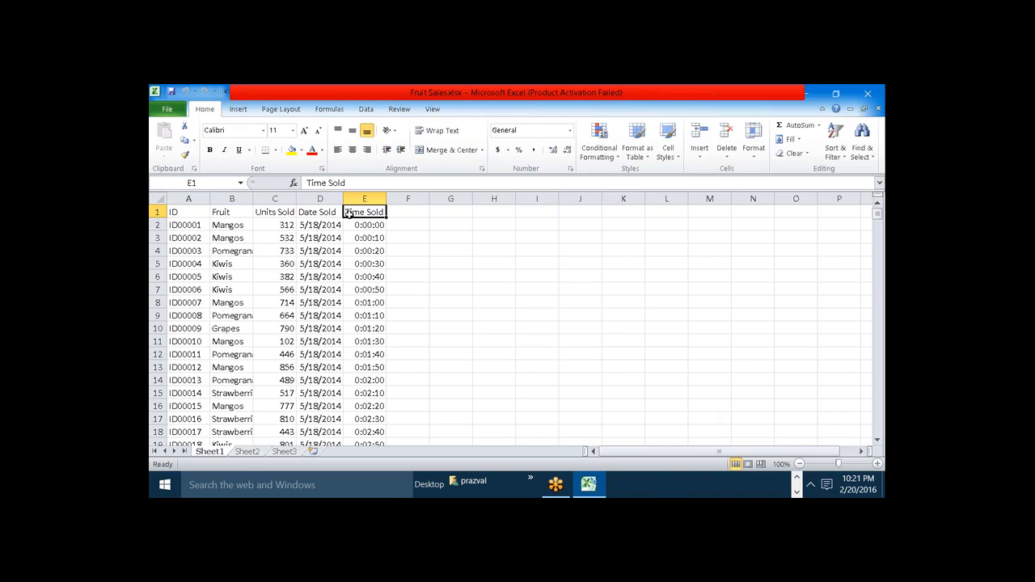
click(324, 210)
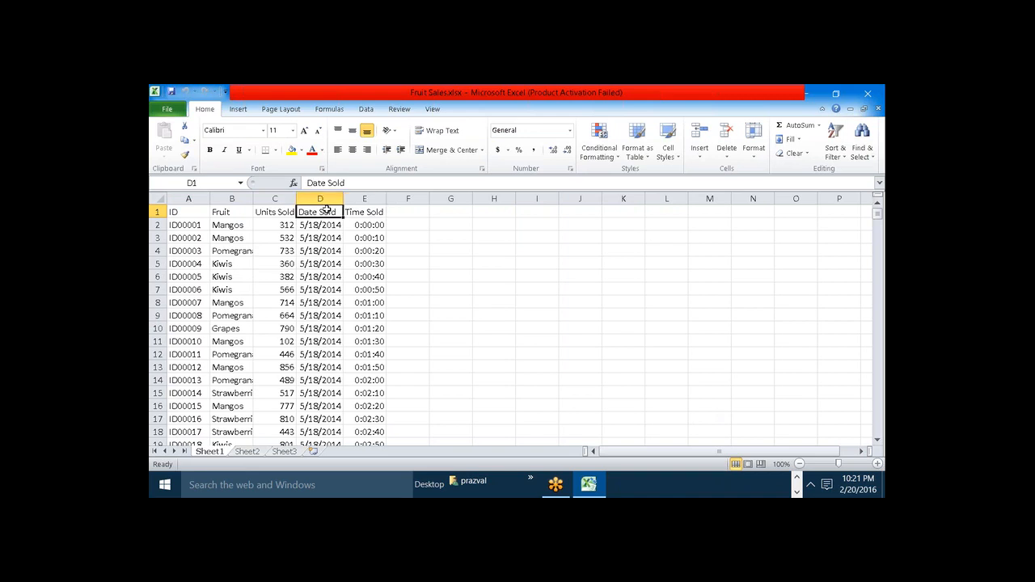
click(356, 211)
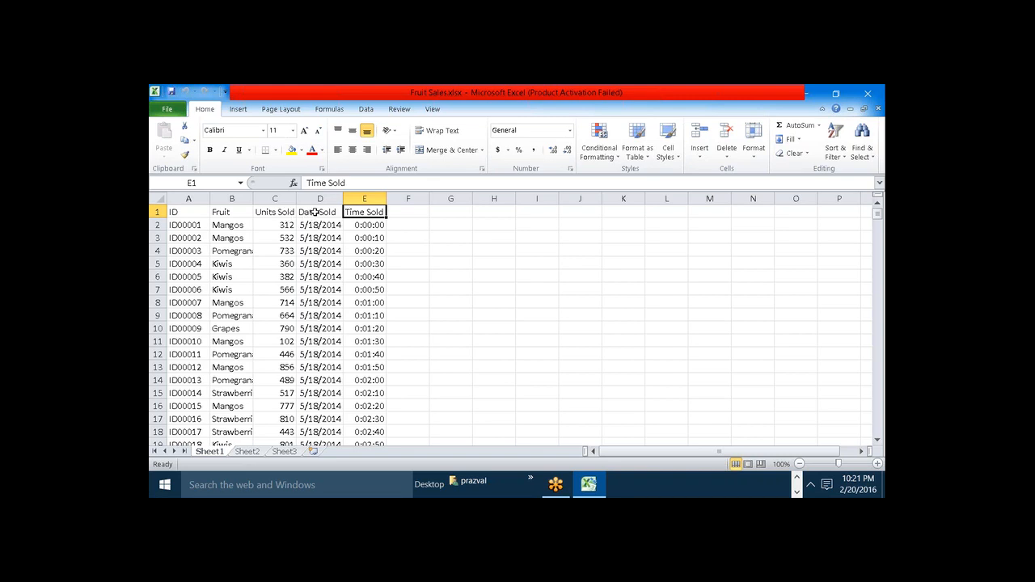
click(315, 212)
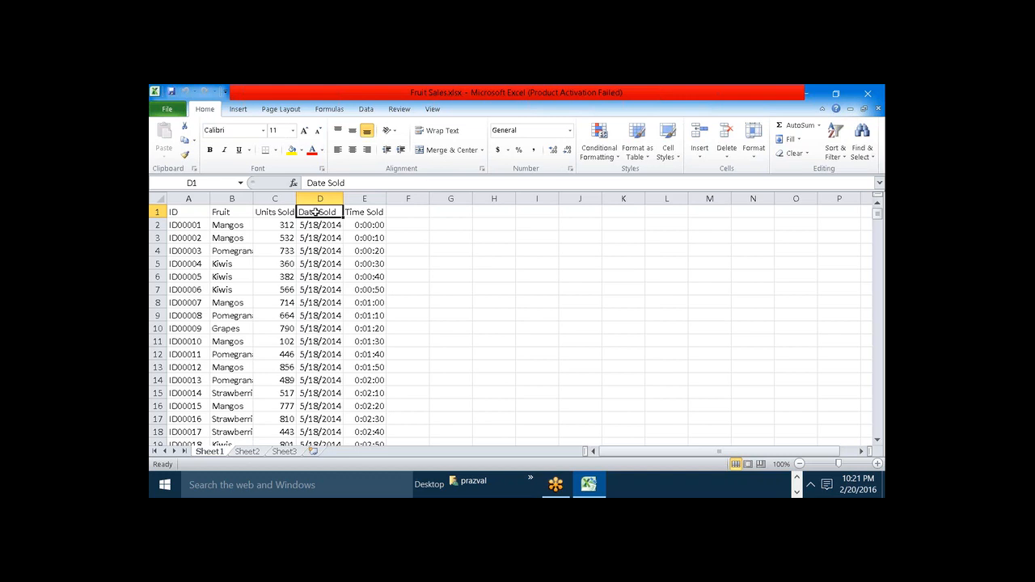
click(353, 212)
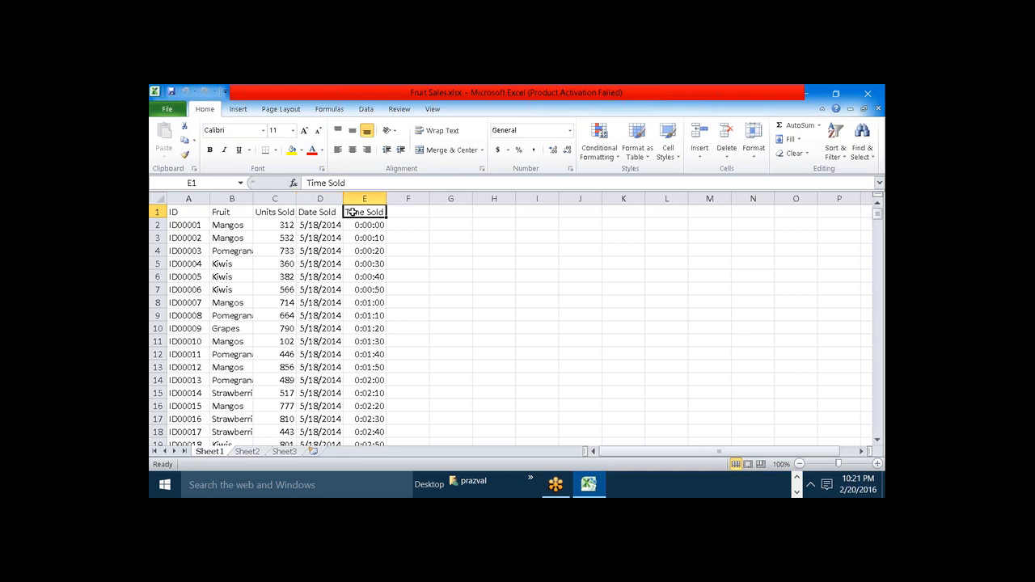
click(331, 213)
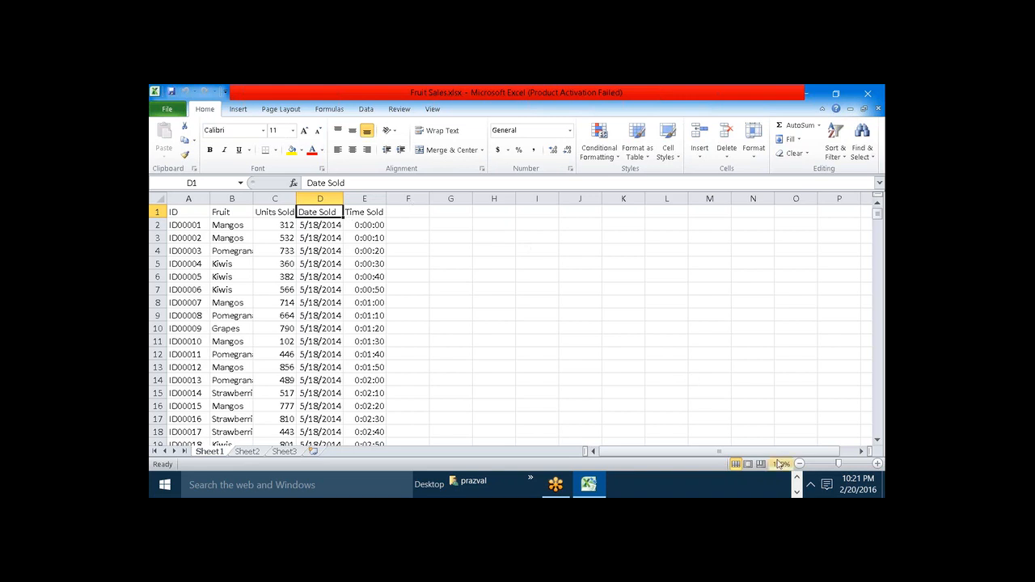
Switch to Tableau and connect to the Excel file Fruit Sales.xlsx on the Desktop as a new data source
click(796, 489)
click(737, 484)
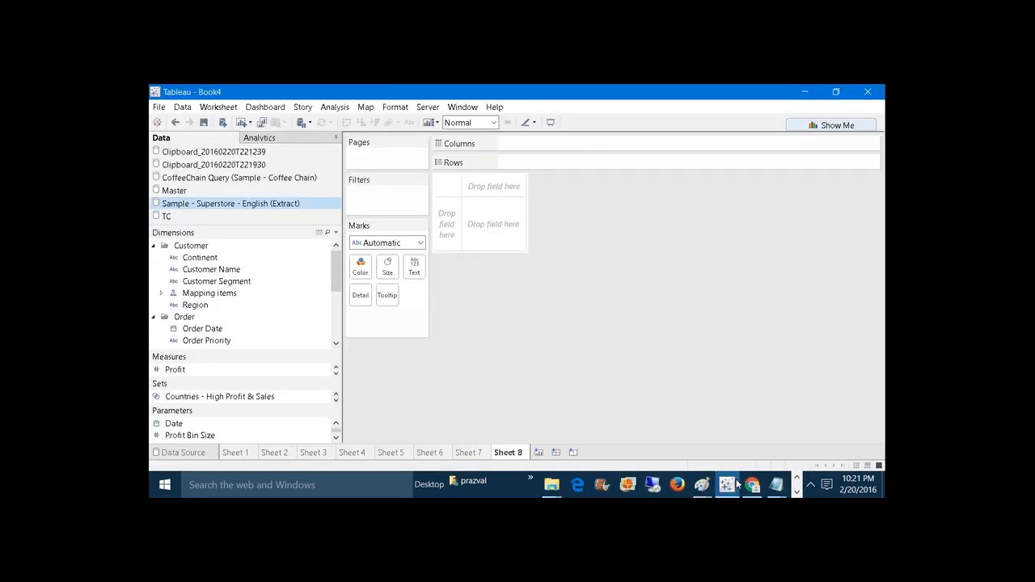
click(223, 123)
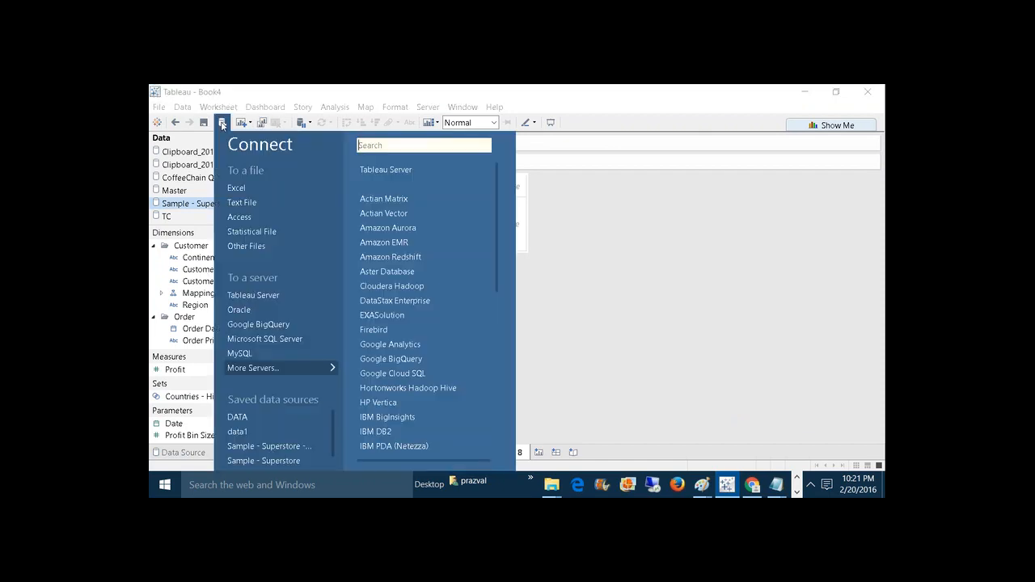
click(236, 187)
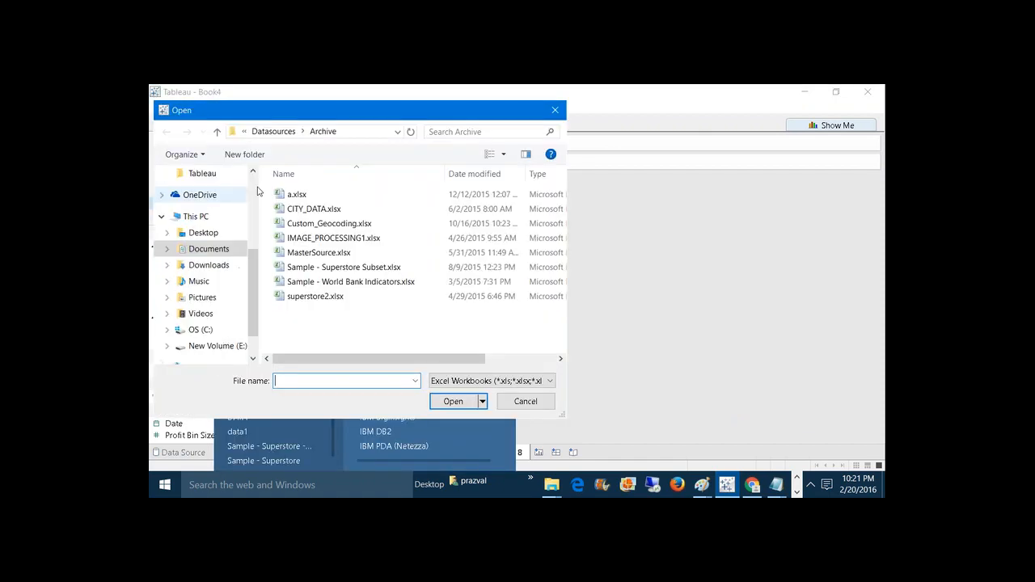
click(202, 234)
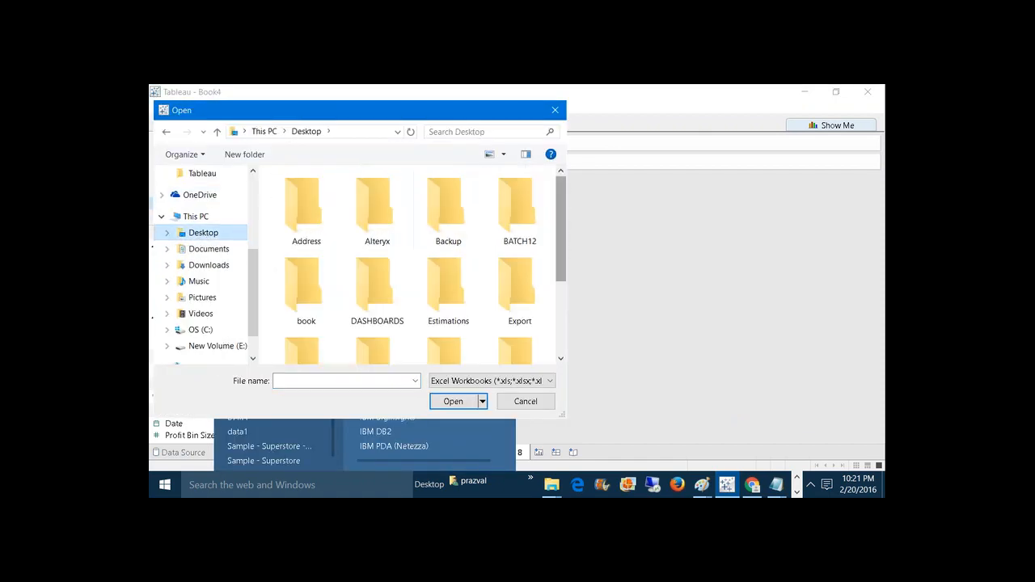
scroll(549, 259, down, 3)
click(446, 329)
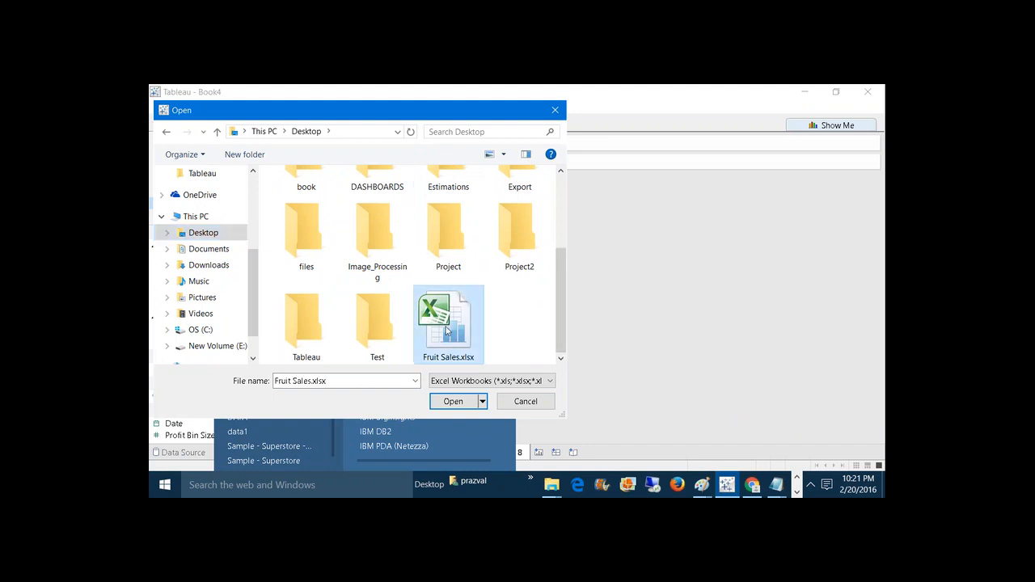
click(453, 401)
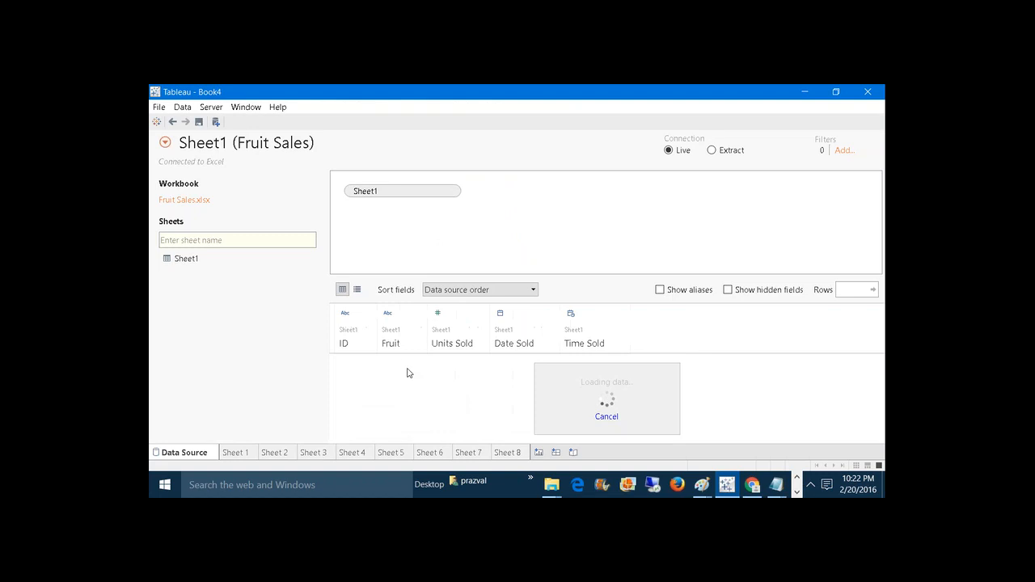
On Sheet 8, place Fruit and Date Sold on rows, with Date Sold as a discrete exact date
click(508, 452)
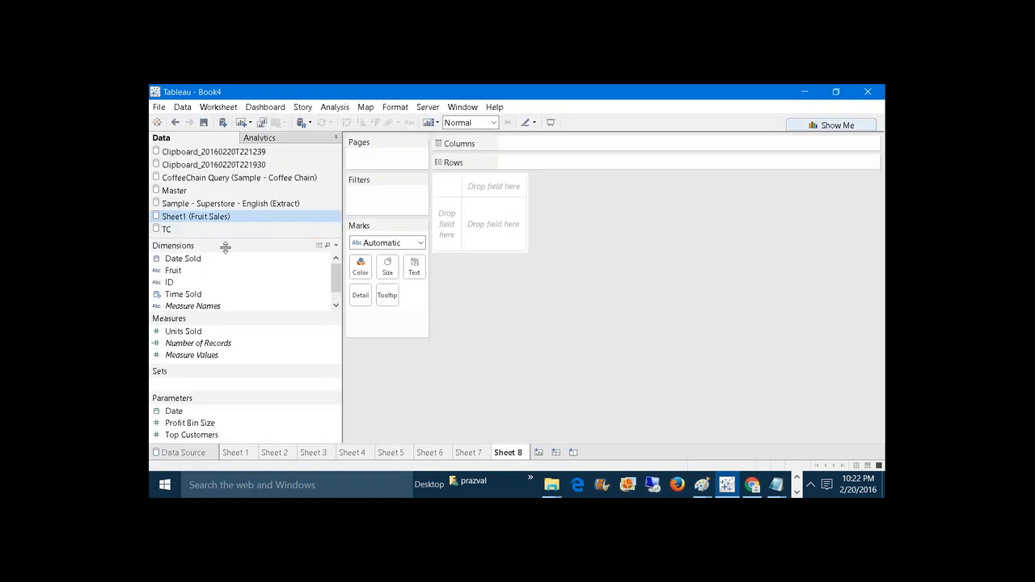
drag(176, 271, 511, 164)
drag(183, 258, 629, 165)
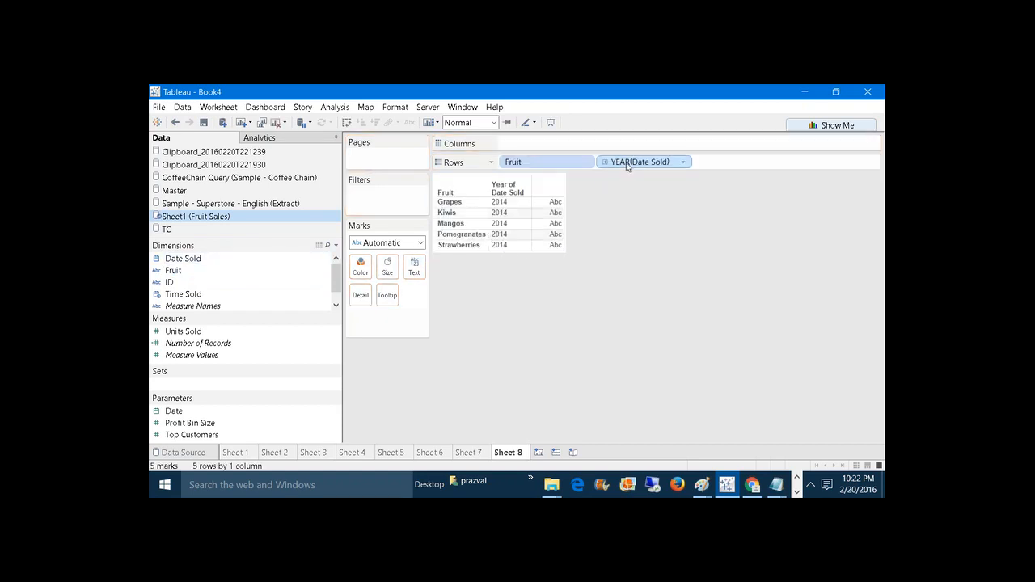
right_click(627, 164)
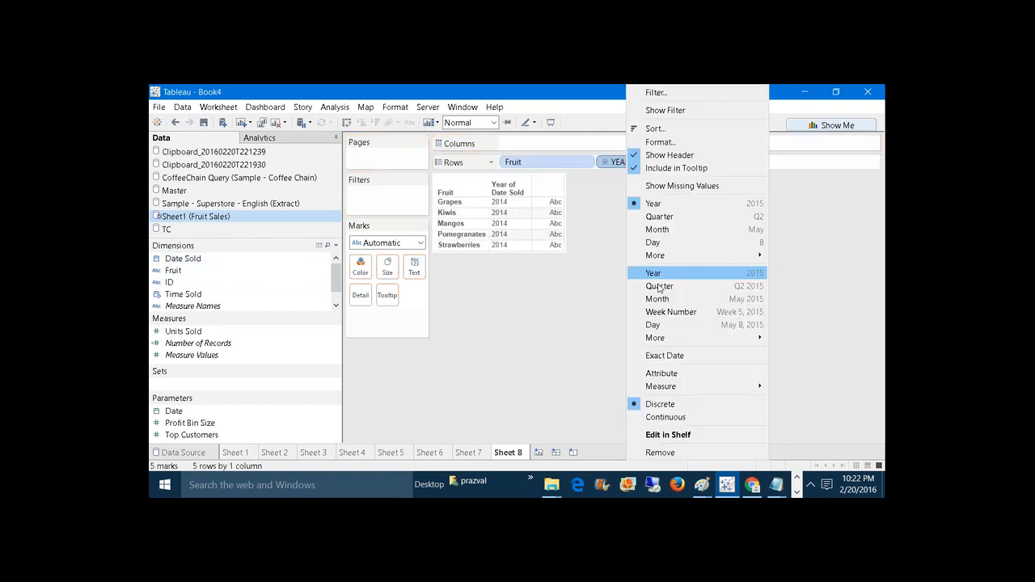
click(655, 358)
right_click(646, 168)
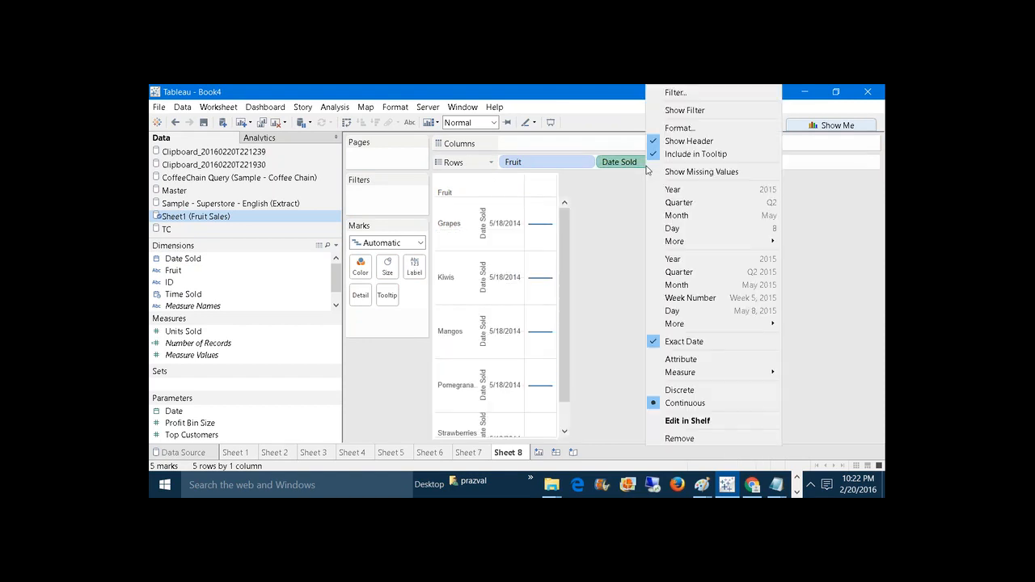
click(678, 390)
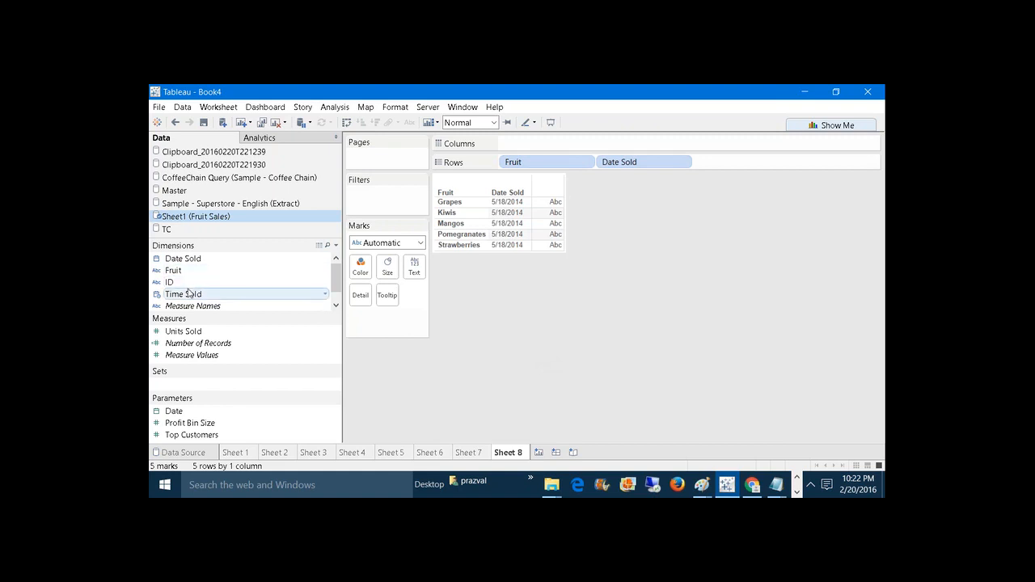
Add Time Sold to rows after Date Sold and show it as a discrete exact date
drag(187, 293, 717, 165)
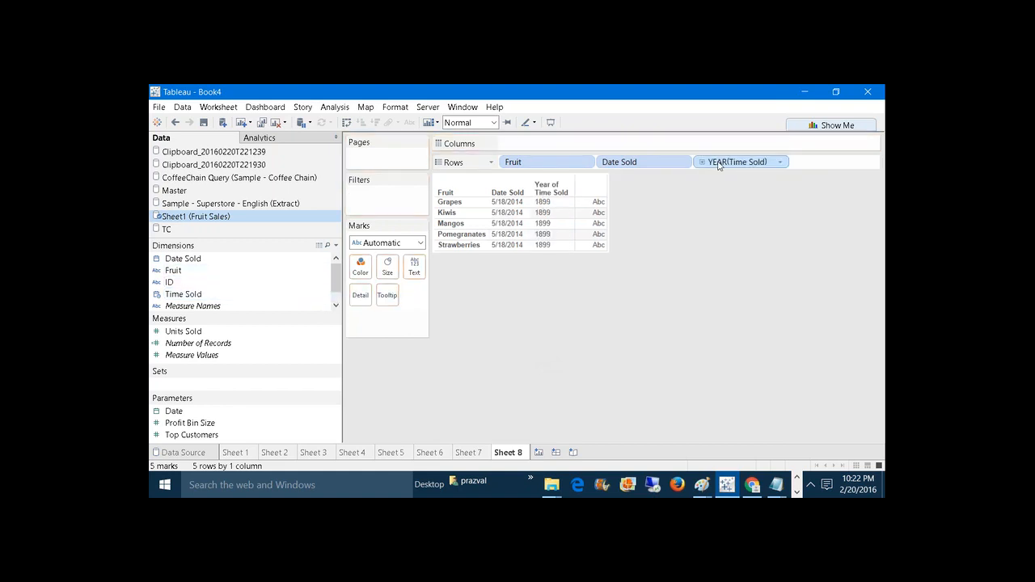
right_click(718, 165)
click(759, 355)
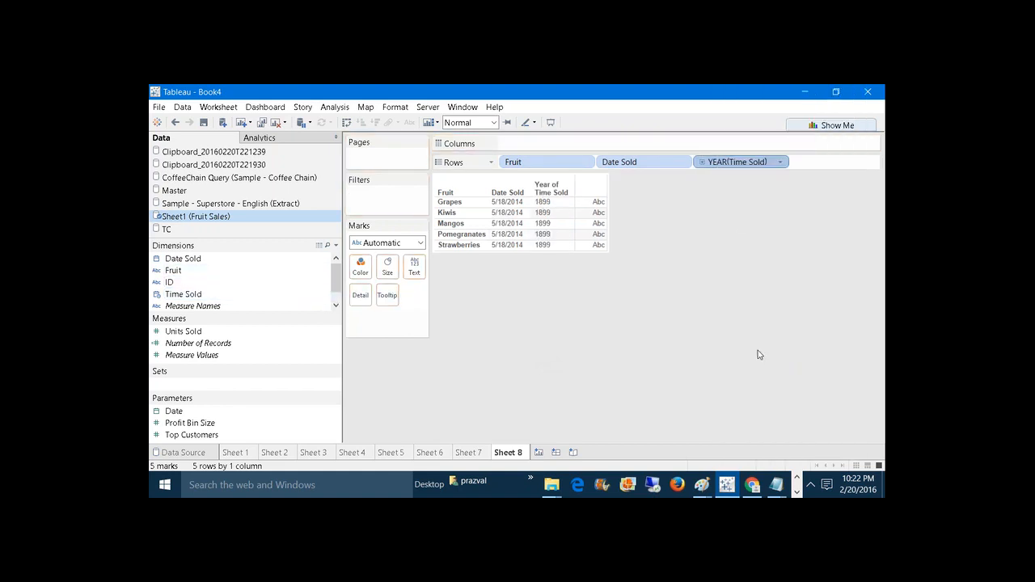
right_click(721, 165)
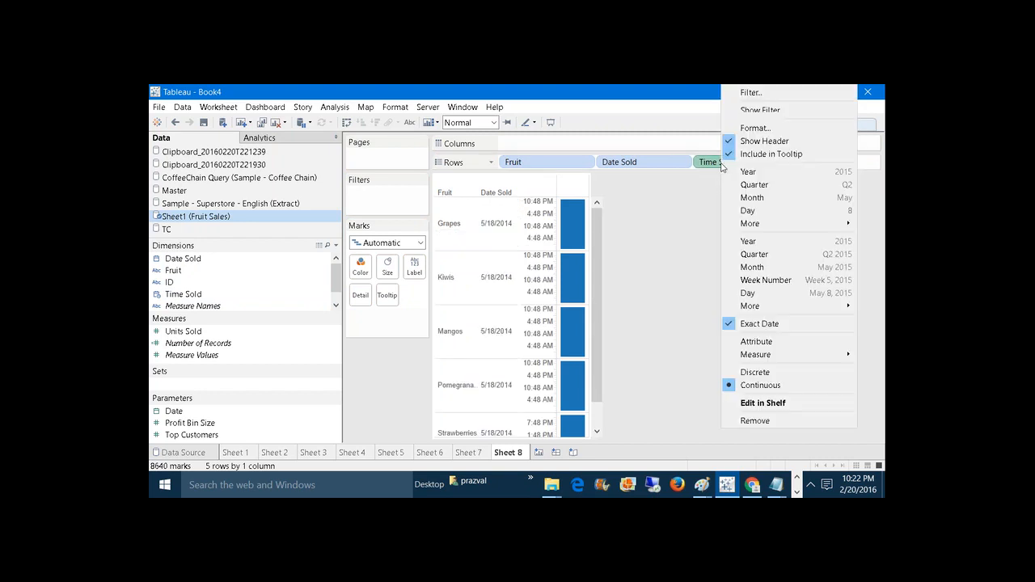
click(752, 372)
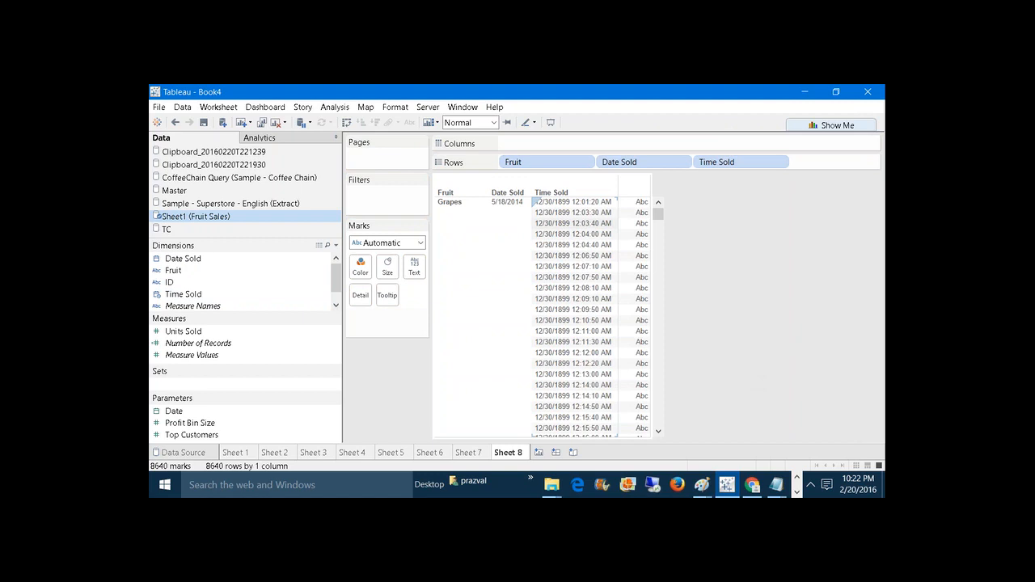
Inspect the first Time Sold entries for Grapes and compare them with the Fruit Sales workbook in Excel
click(564, 205)
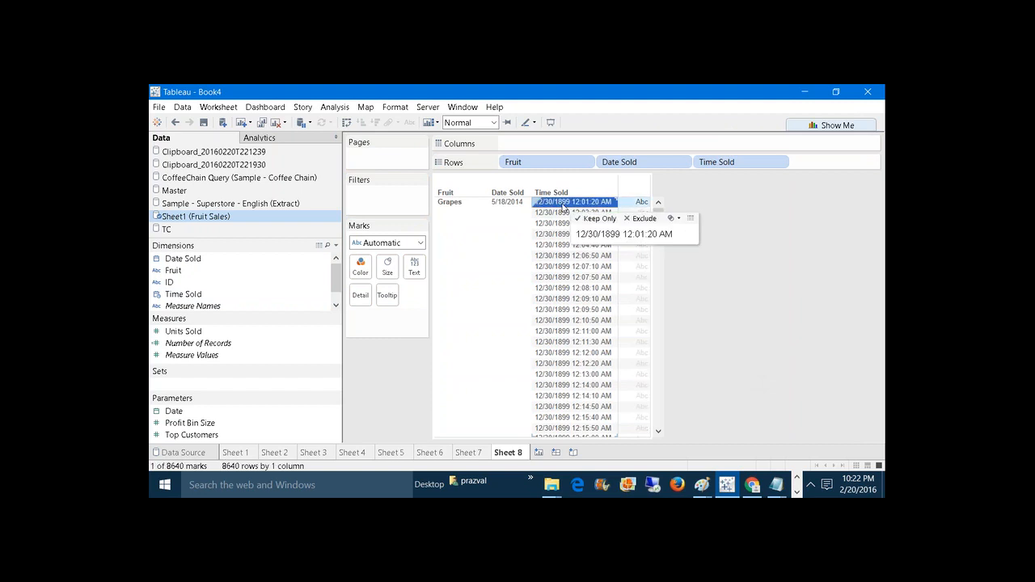
click(191, 298)
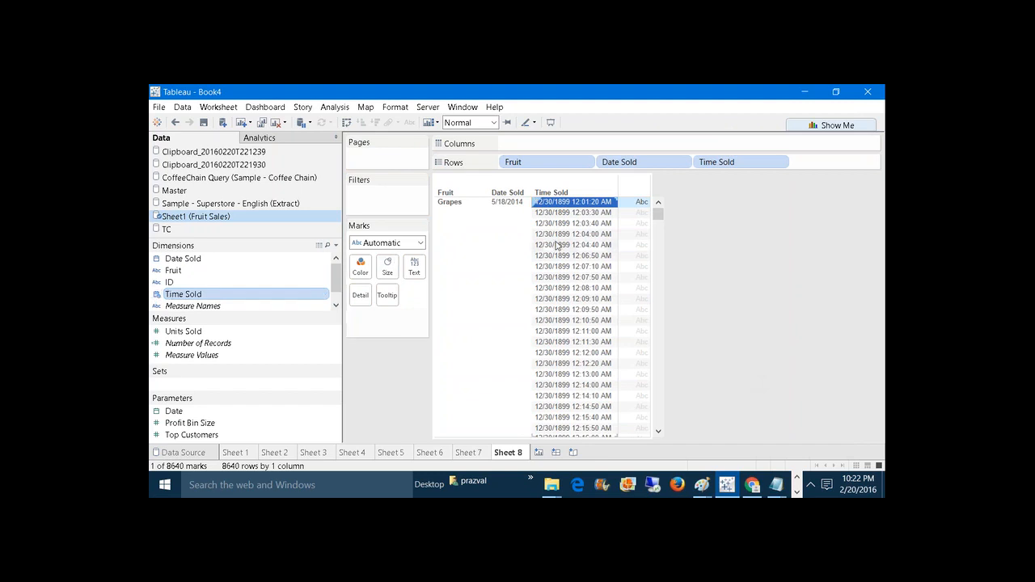
click(557, 212)
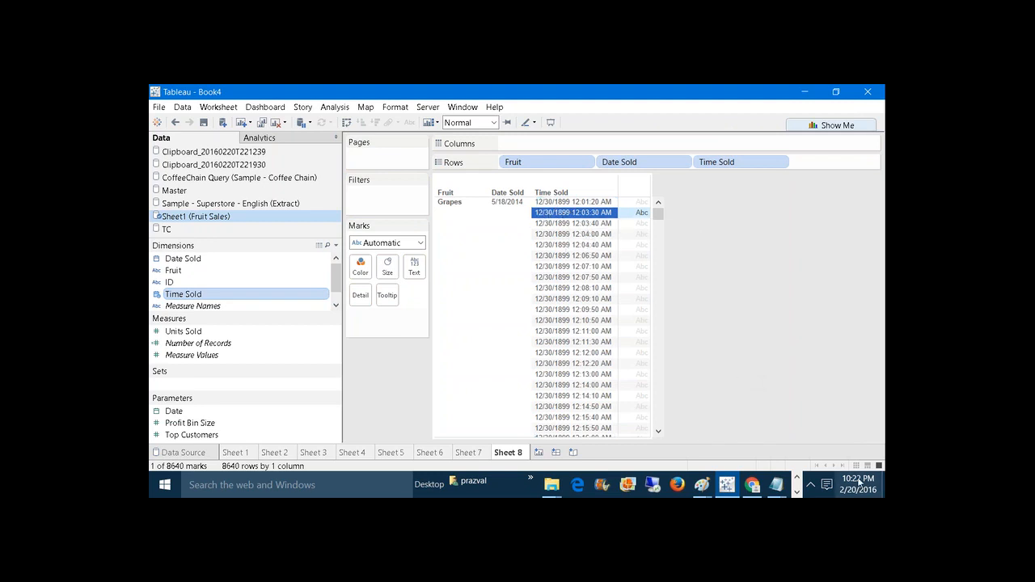
click(796, 492)
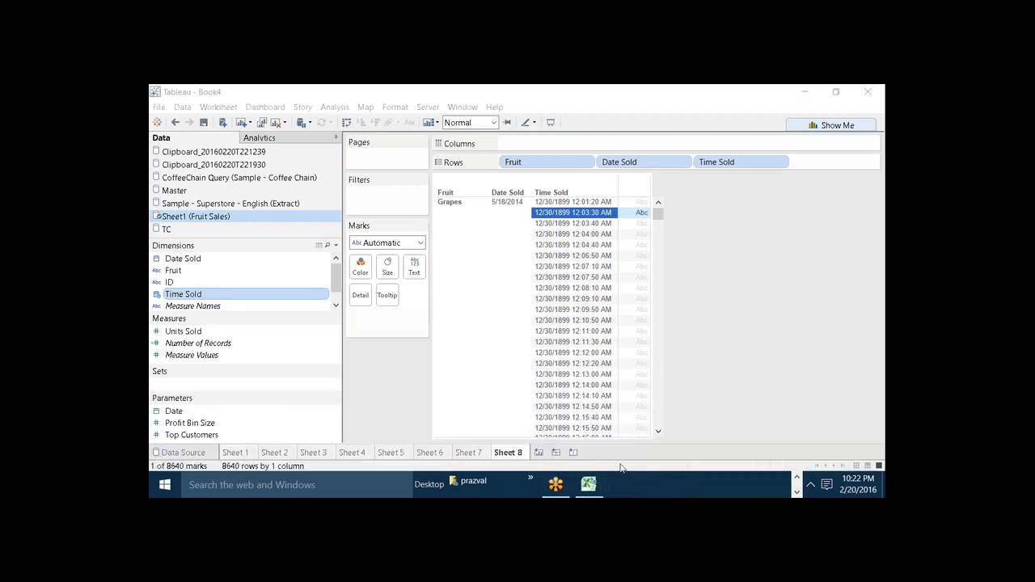
click(588, 485)
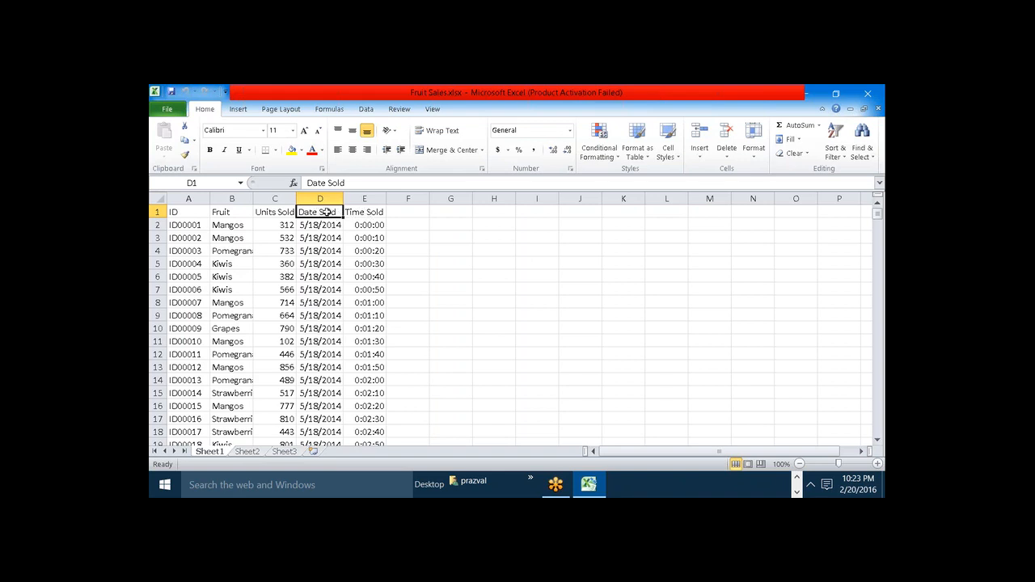
Switch back to Tableau, deselect the highlighted time entry, and remove Time Sold from rows
click(796, 479)
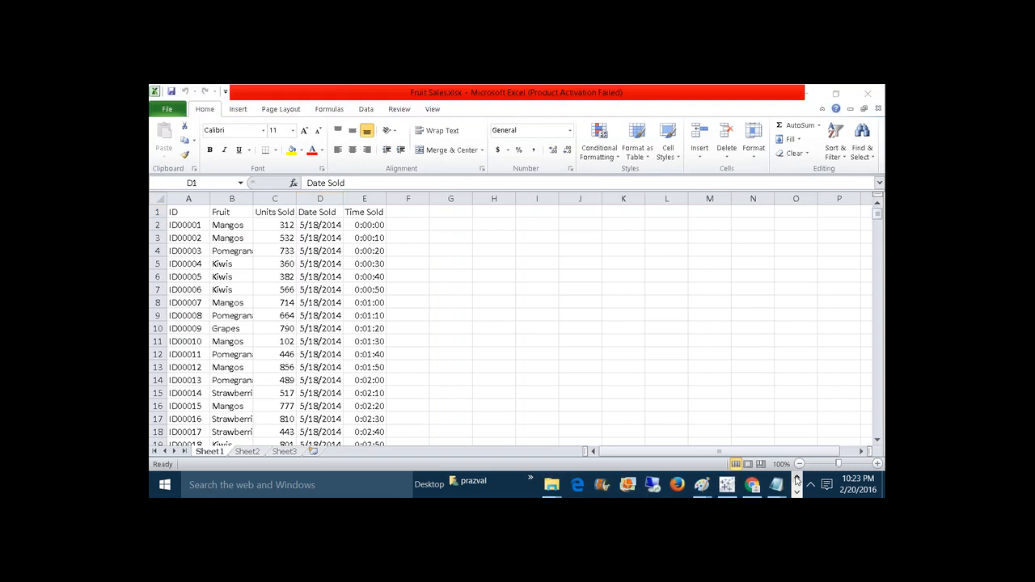
click(732, 485)
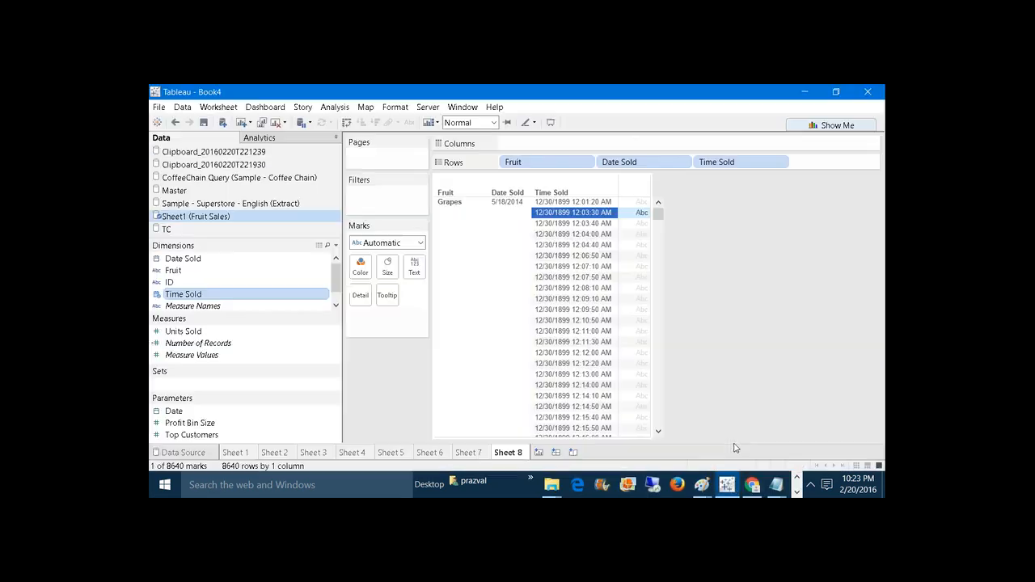
click(710, 333)
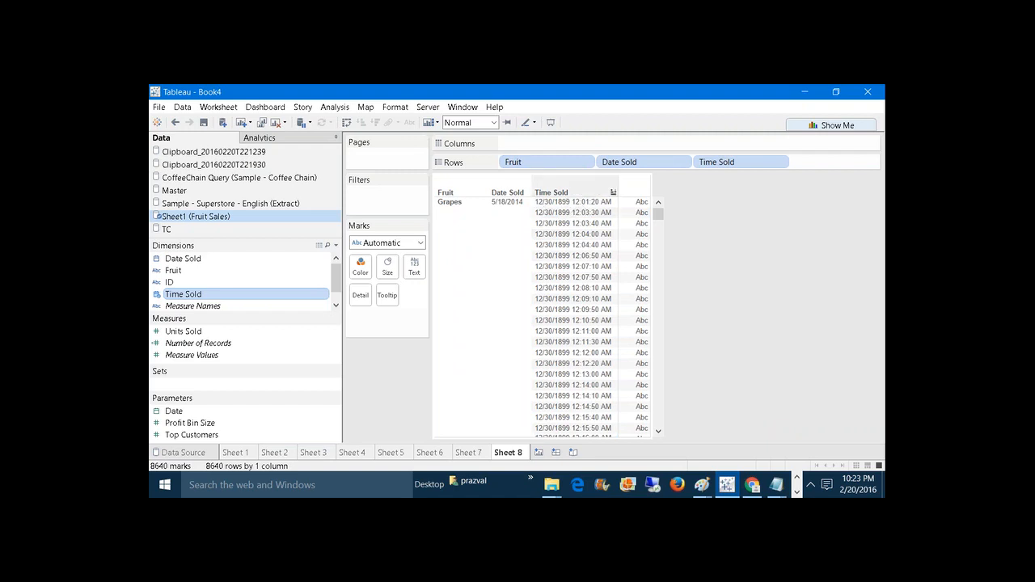
drag(710, 167, 654, 207)
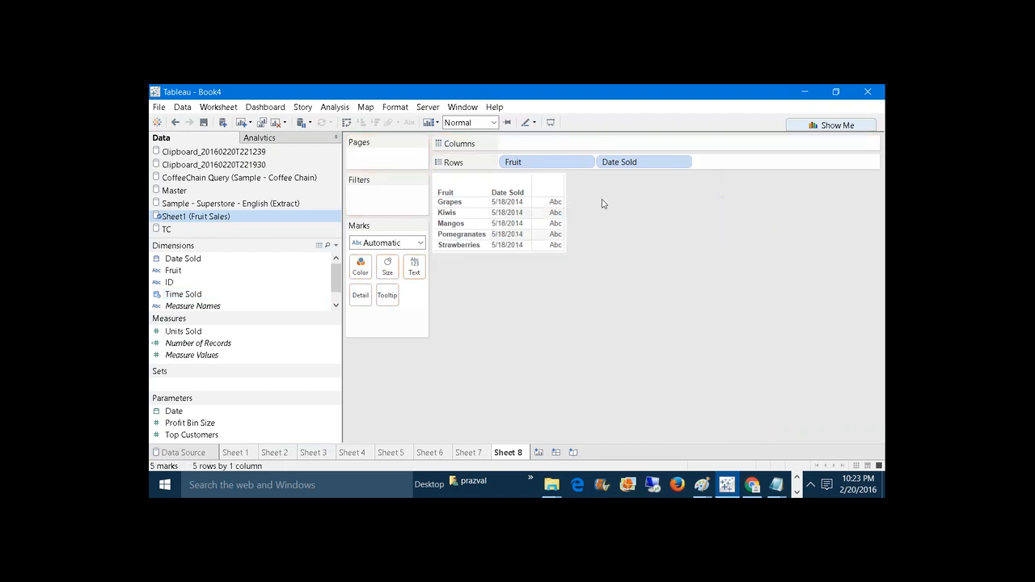
Create a calculated field named Date+Time in the Fruit Sales data source and start editing its formula
click(336, 245)
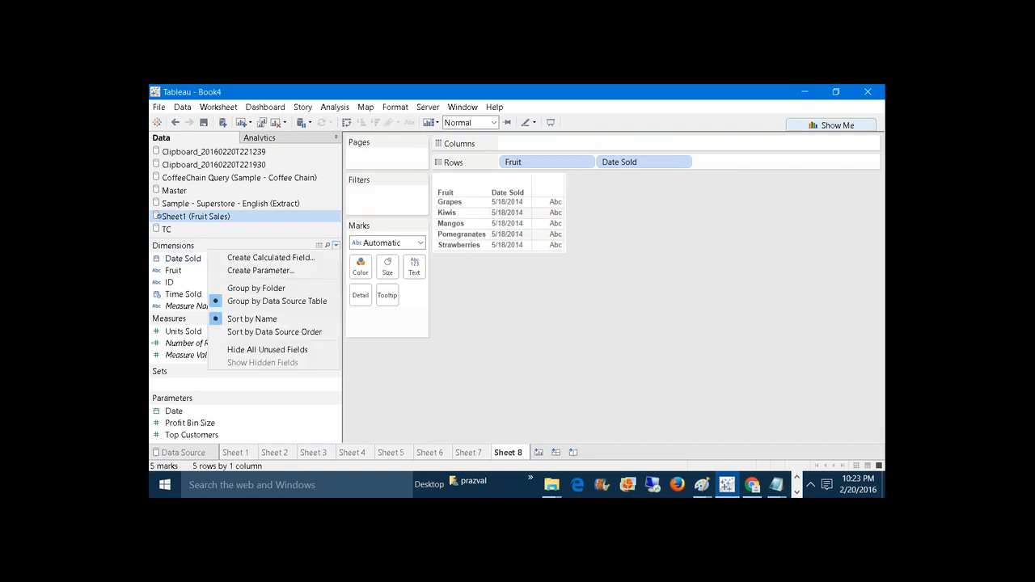
click(325, 258)
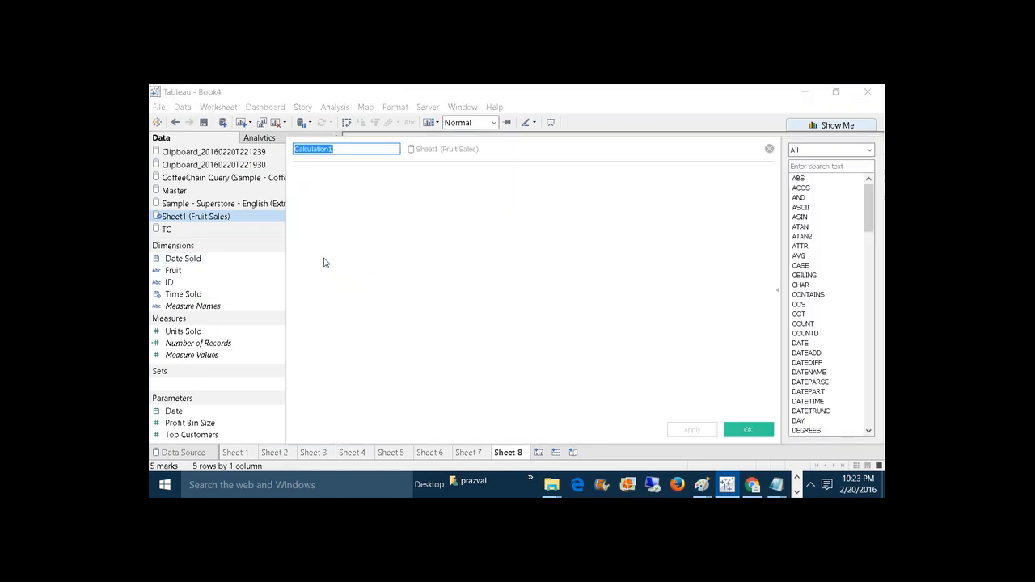
text(Date)
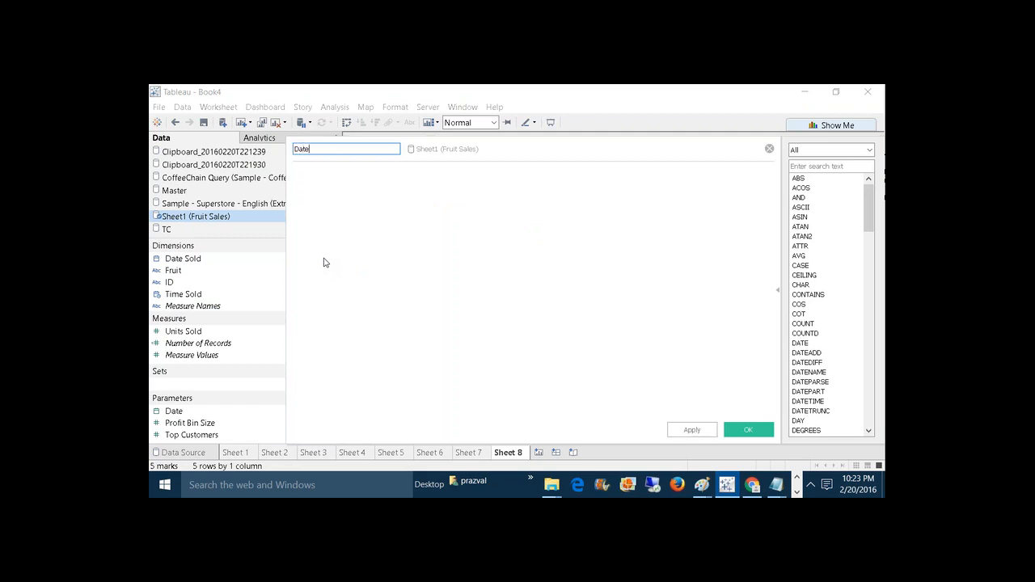
text(+Time)
click(389, 211)
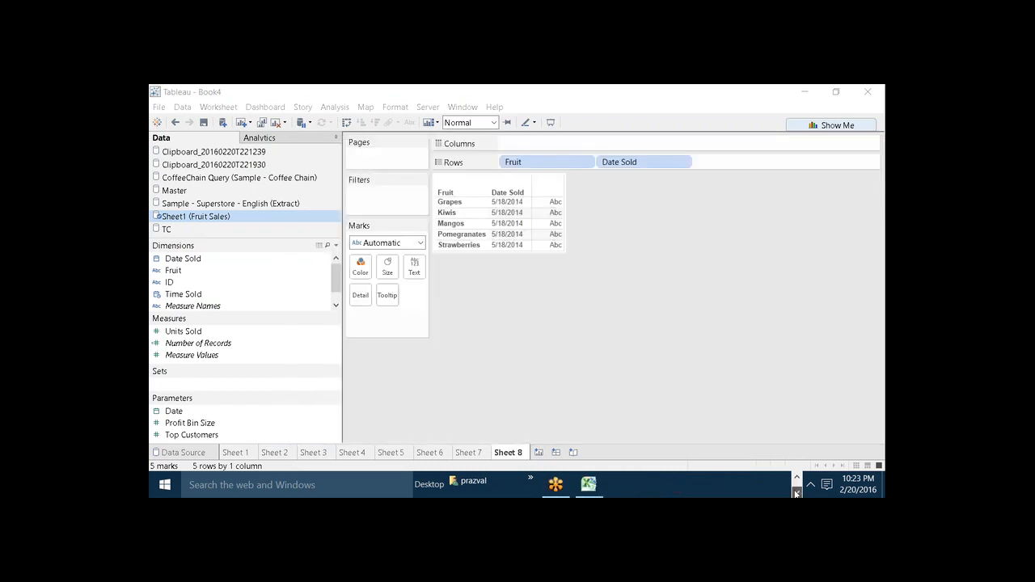
Switch to the Fruit Sales workbook in Excel to review the Date Sold and Time Sold columns, and return to Tableau
click(590, 485)
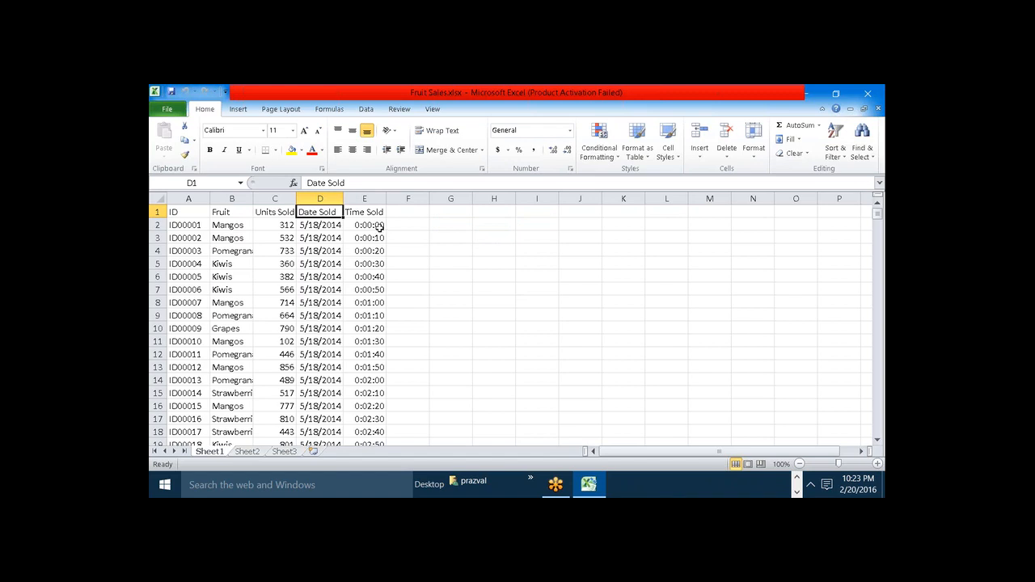
click(796, 477)
mouse_move(723, 485)
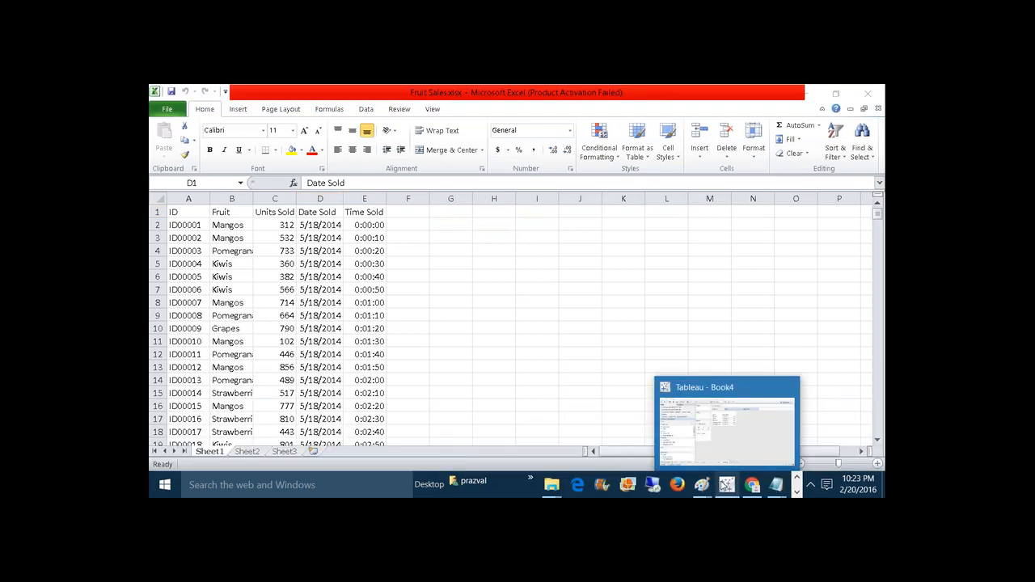
click(726, 424)
Enter the formula DATEPART('second',[Time Sold]) and enlarge the formula text
text(DATEPART)
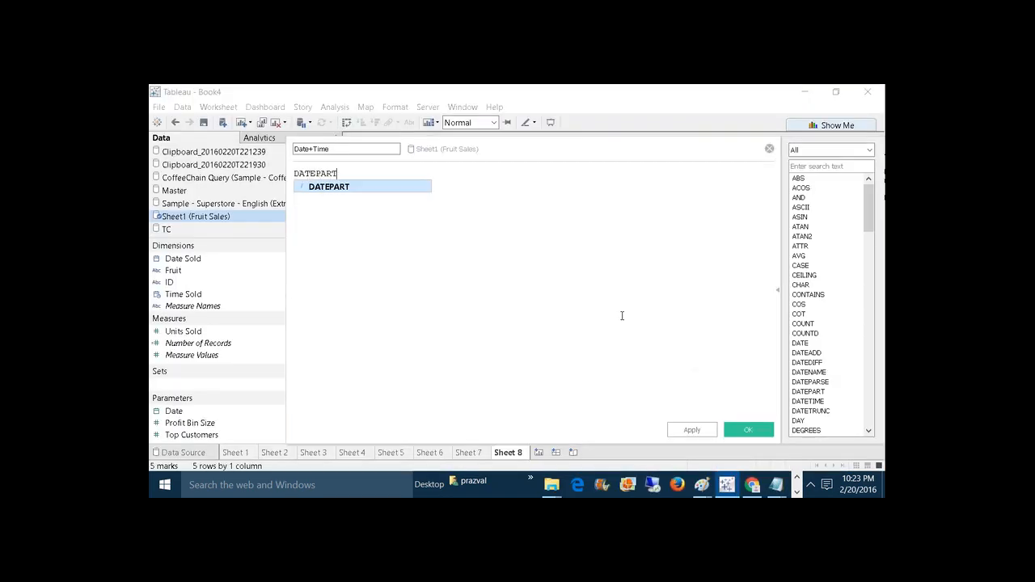
text(('se)
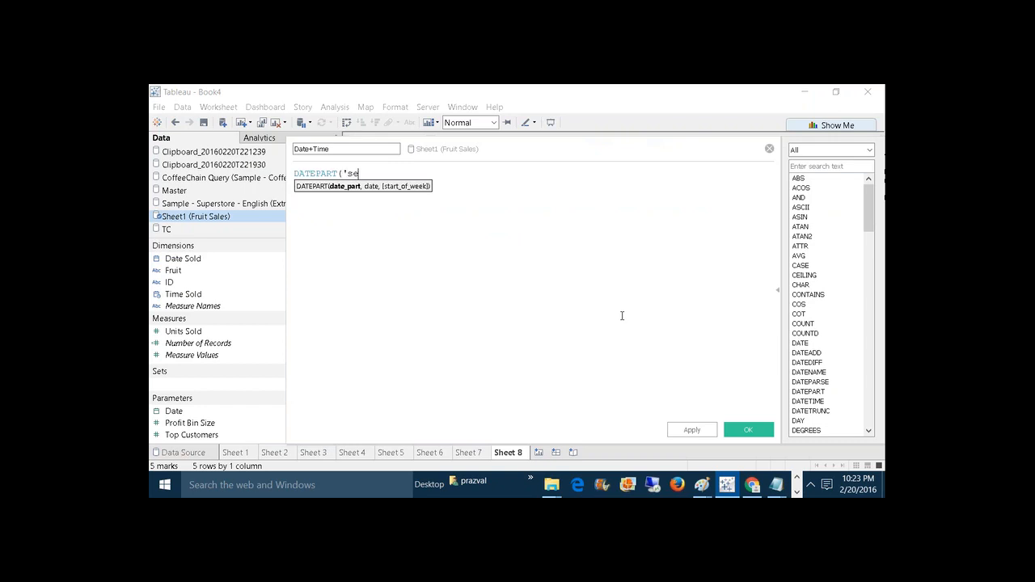
text(cond',tim)
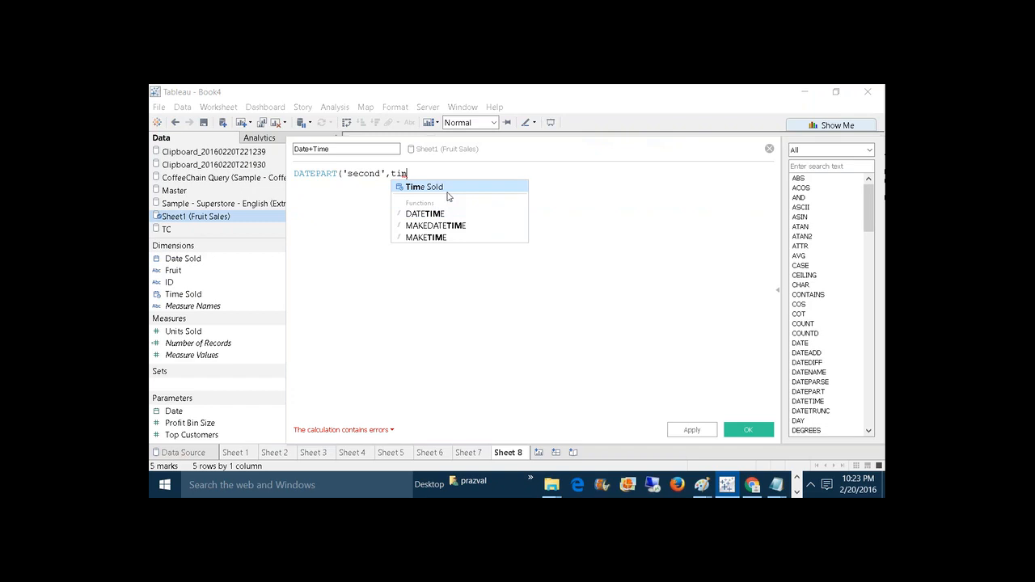
click(440, 187)
text())
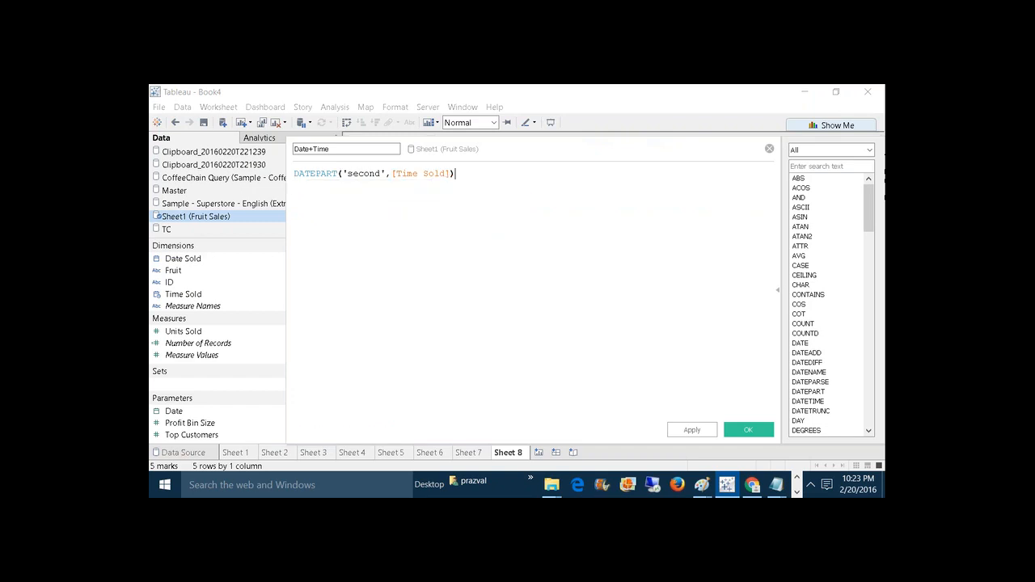
scroll(441, 188, up, 6)
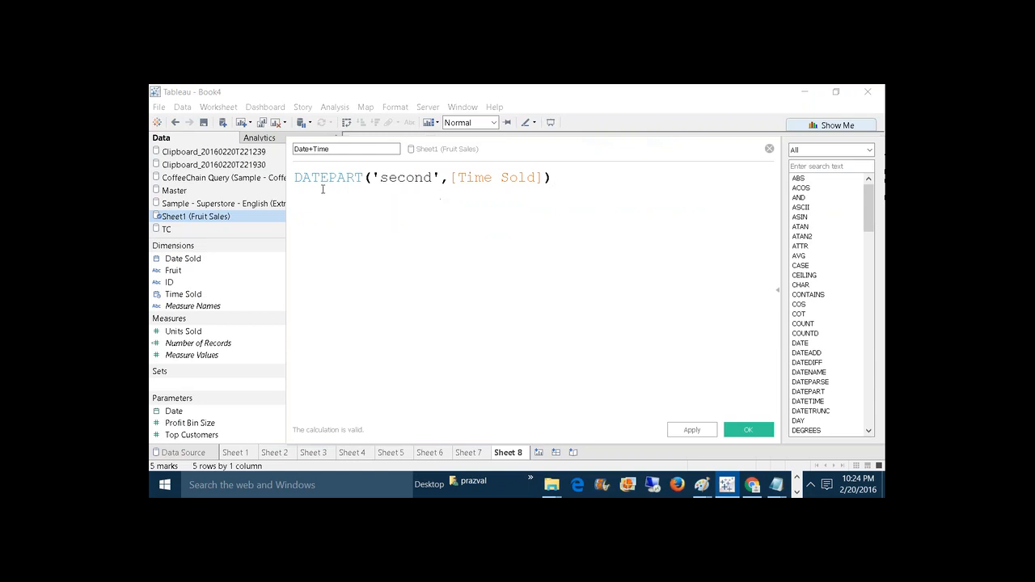
Add the comment "//EXtracting Seconds From Time Sold" on the line below the DATEPART expression
click(294, 177)
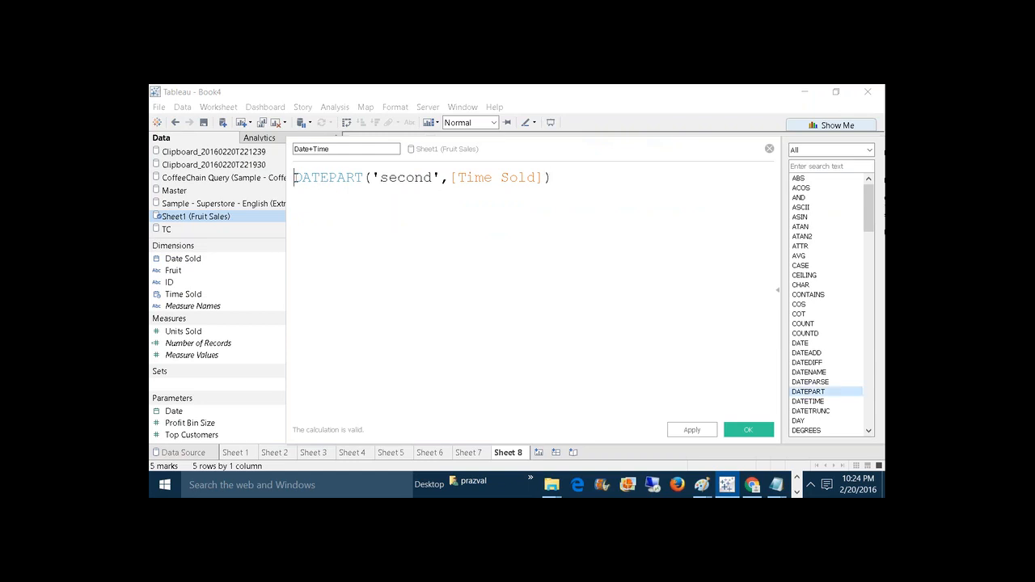
key(Return)
text(//EXtracting Seconds to)
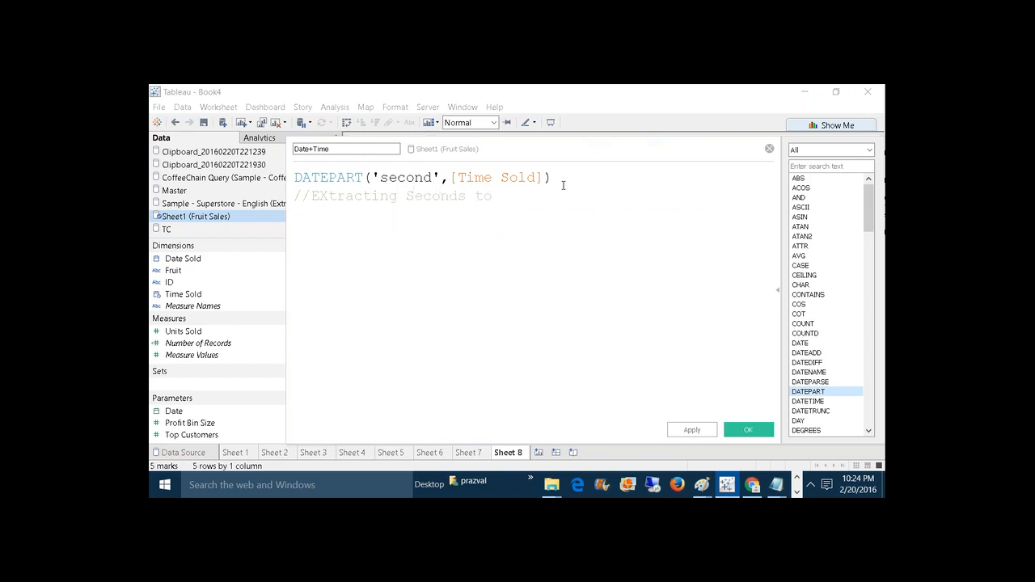
key(BackSpace)
key(BackSpace)
text(From Time Sold)
Open a DATEADD function with 'second' as its date part on a new line above the DATEPART expression
click(295, 177)
key(Return)
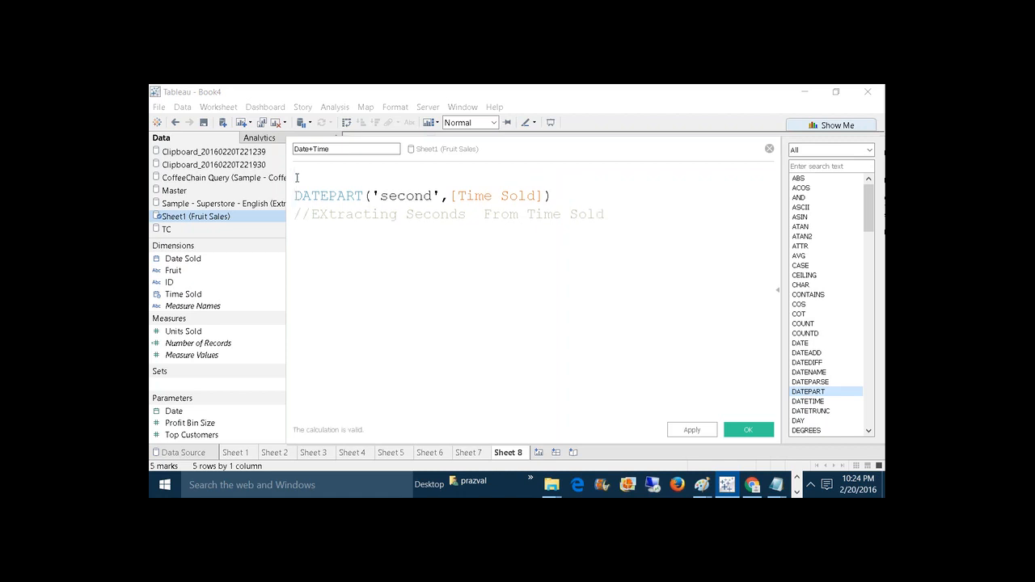
text(DATEADD)
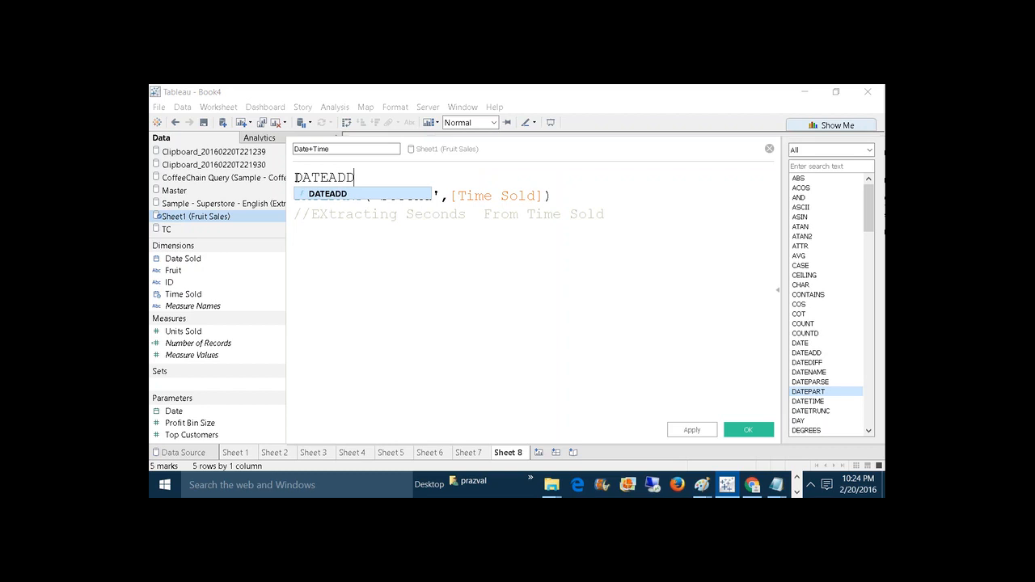
text(()
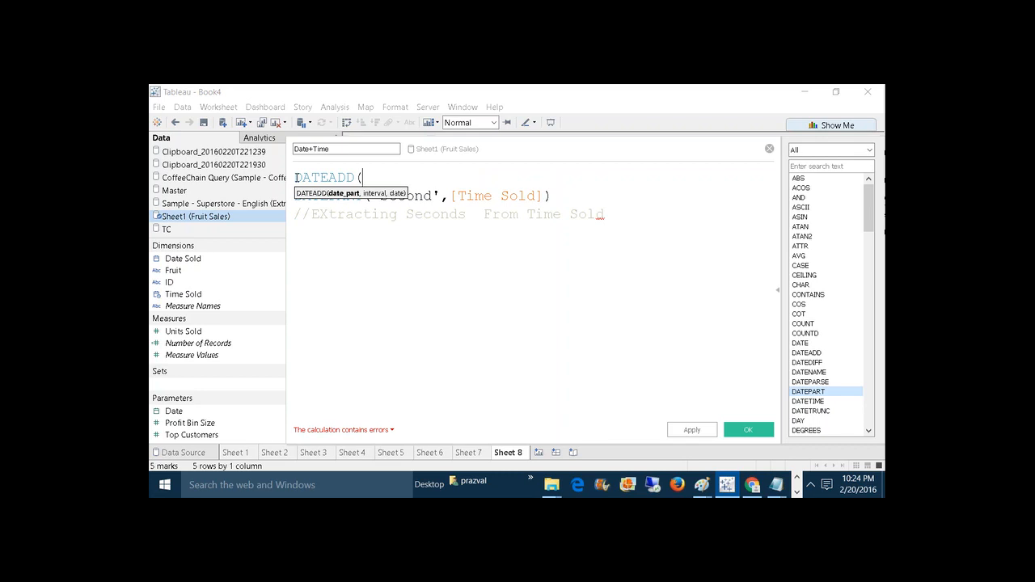
text(')
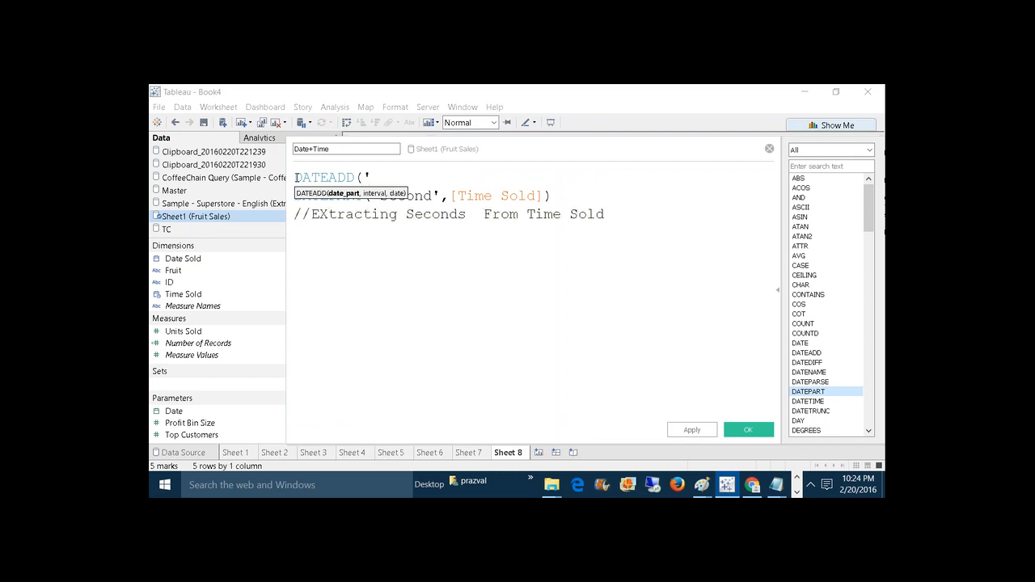
text(second')
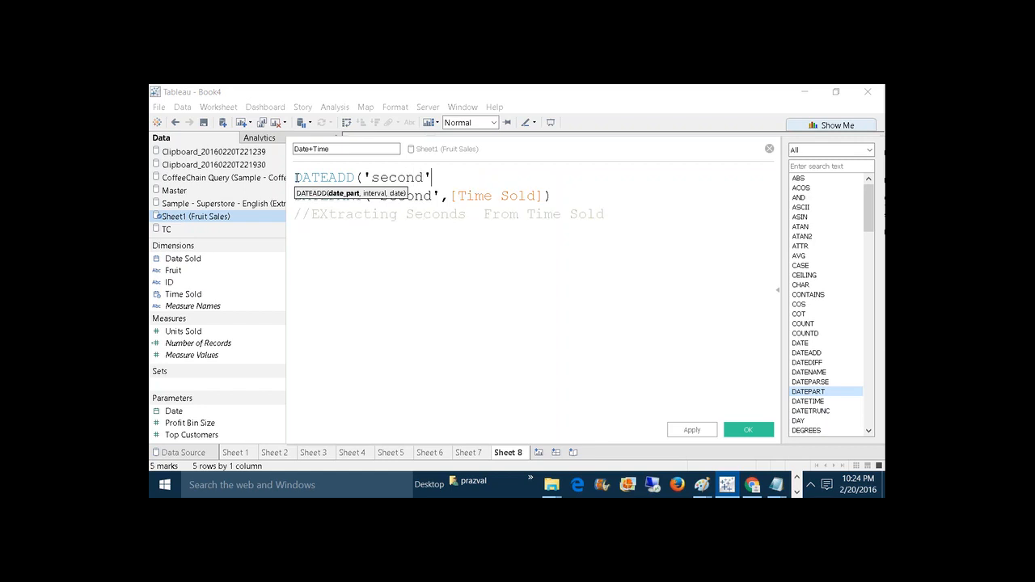
text(,)
Use the DATEPART expression as the DATEADD interval, supply [Date Sold] as the date, and close the function
click(518, 279)
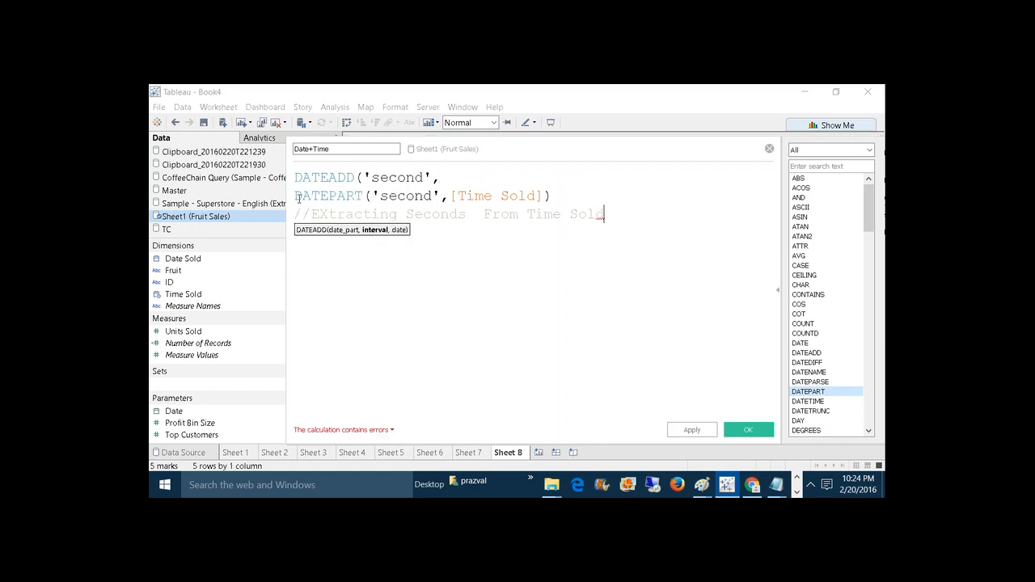
drag(295, 197, 552, 196)
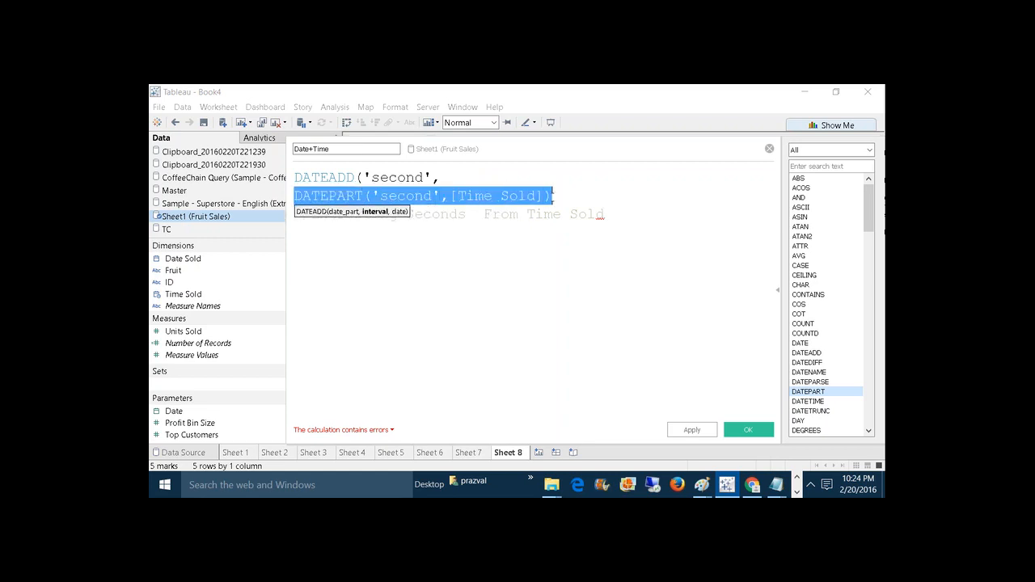
click(552, 197)
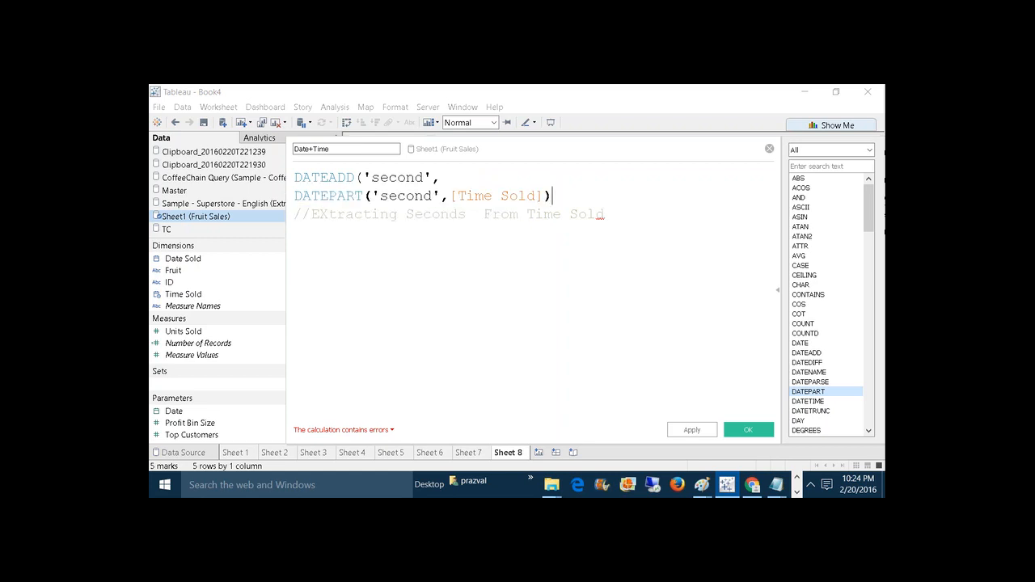
text(,da)
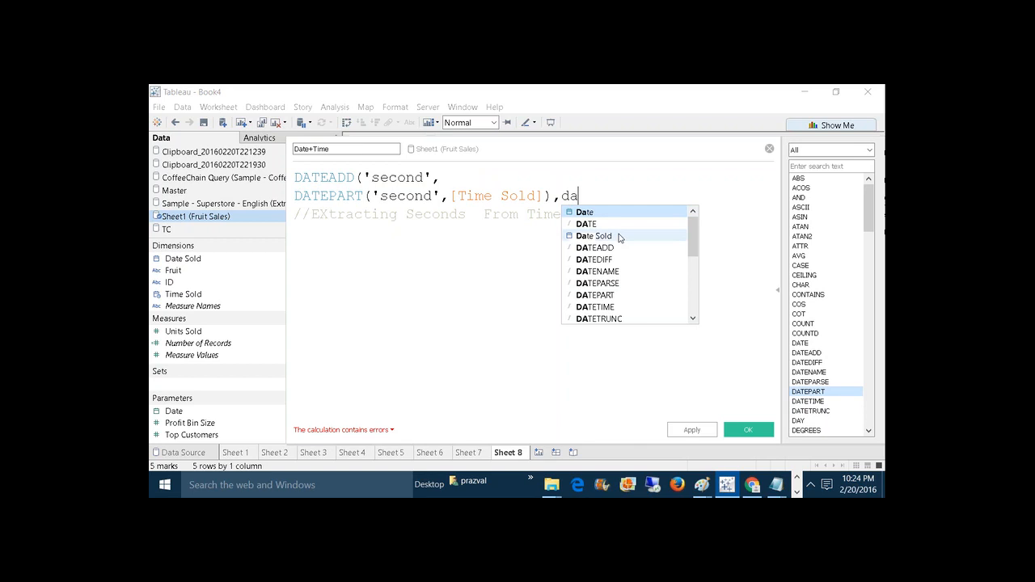
click(620, 236)
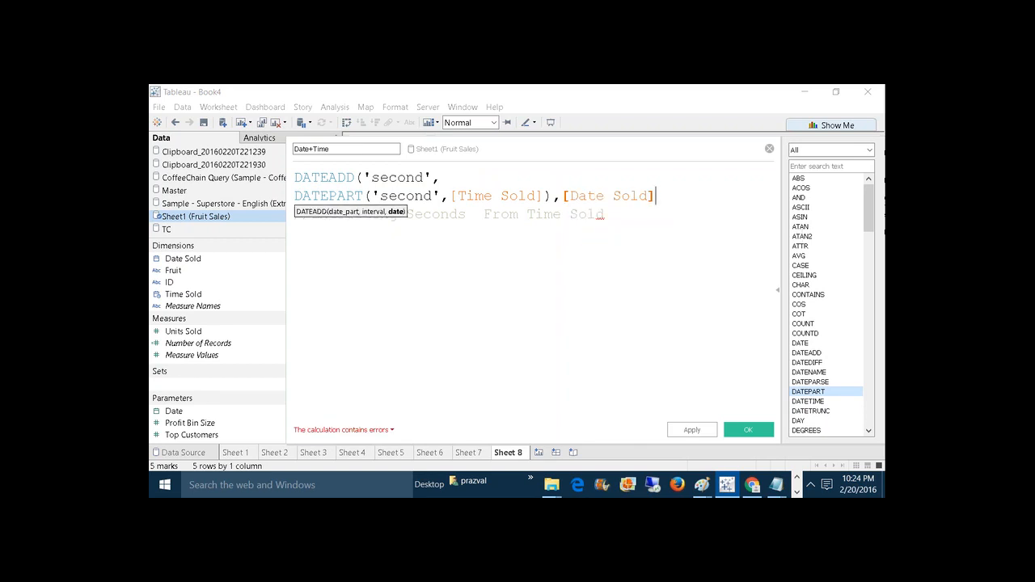
text())
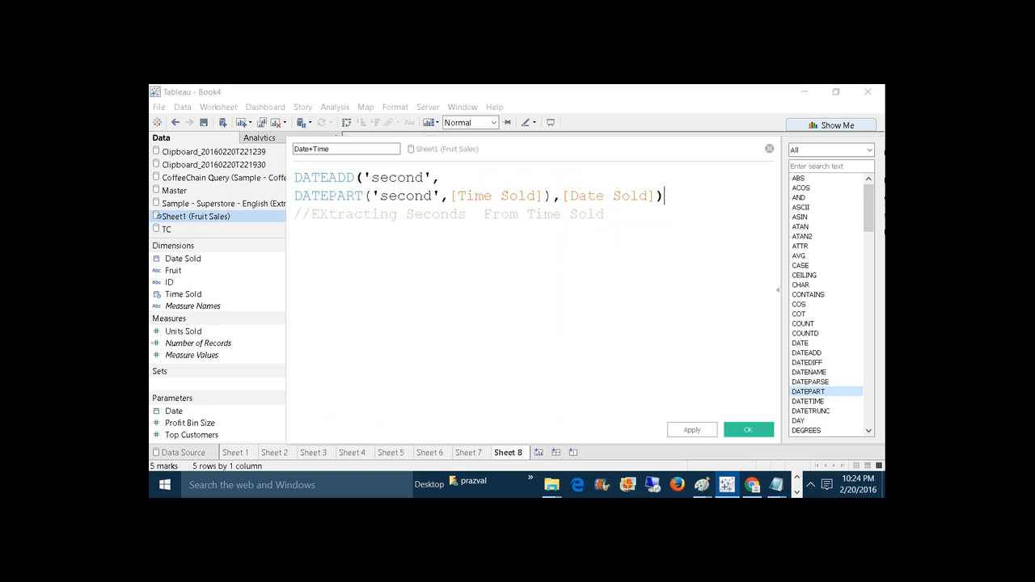
Indent the DATEPART line and the extraction comment beneath the DATEADD line
click(296, 195)
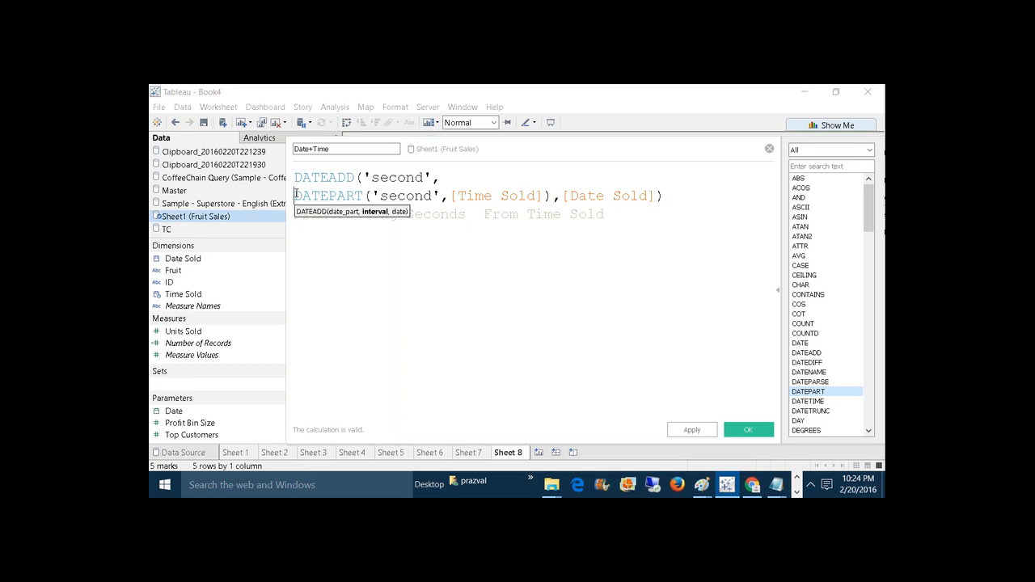
key(Tab)
drag(371, 177, 432, 177)
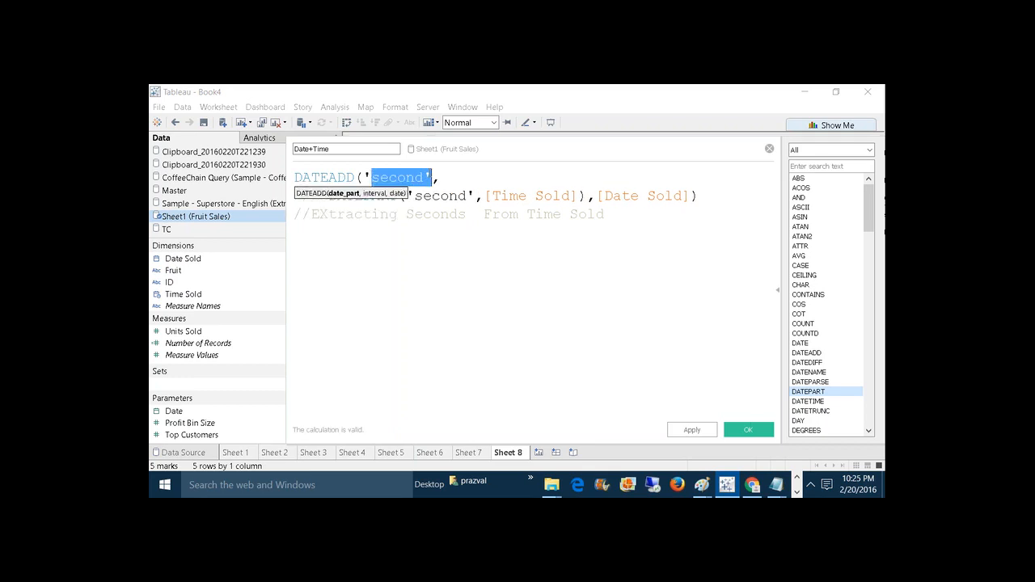
drag(599, 197, 692, 193)
click(419, 196)
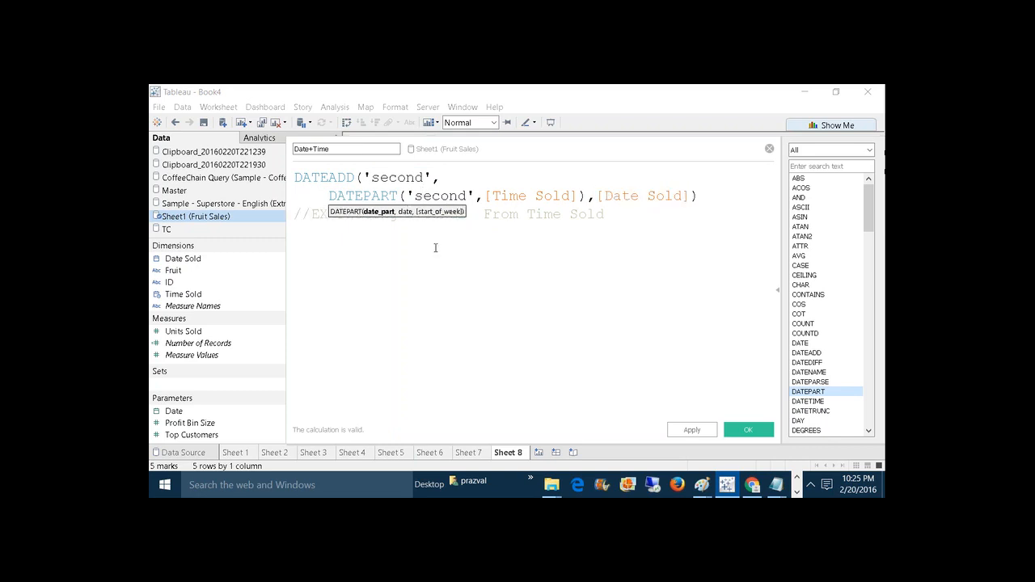
click(297, 219)
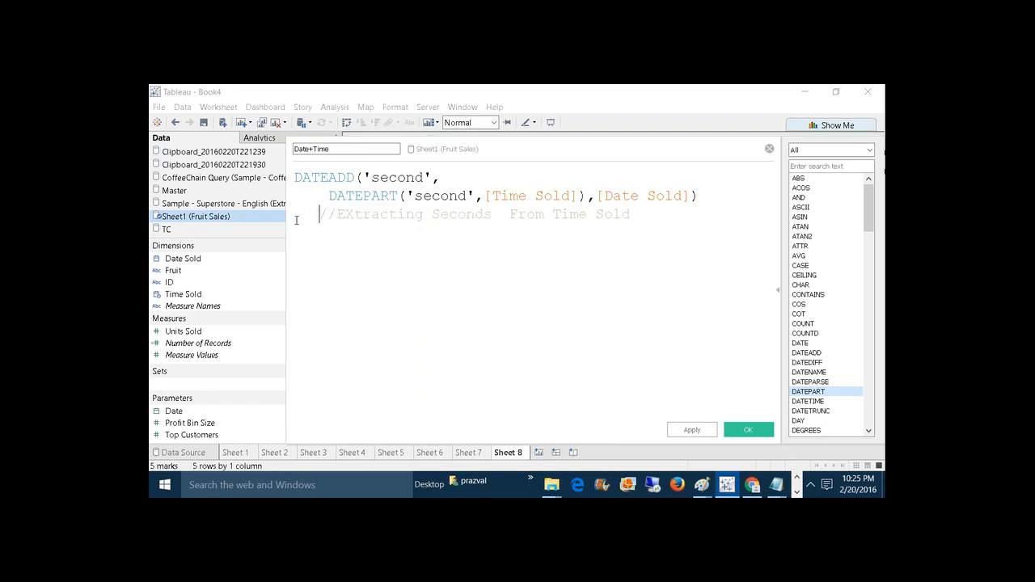
Add the comment "//Adding Seconds to DateSold" below the extraction comment
click(643, 213)
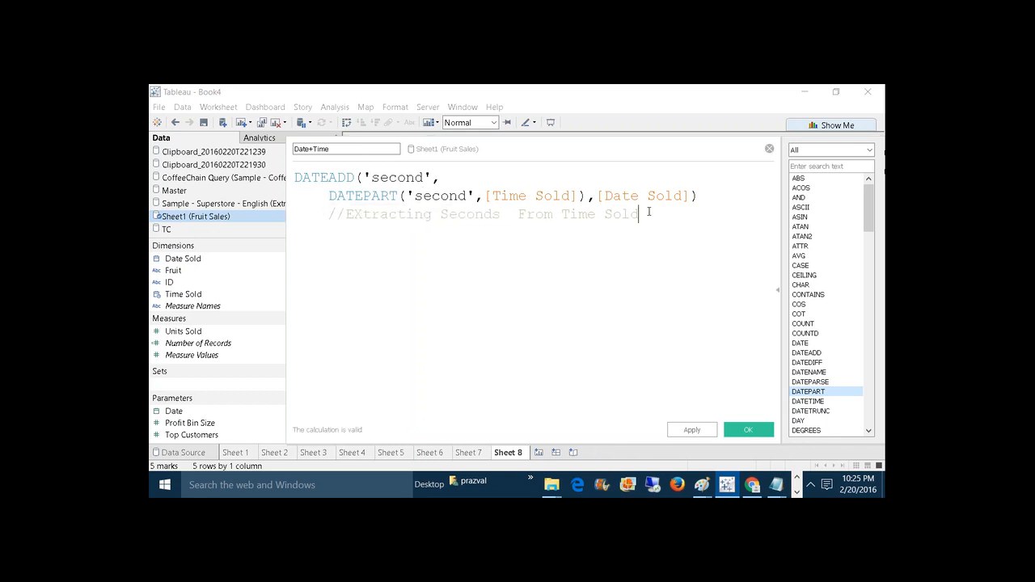
key(Return)
text(//Adding Seconds )
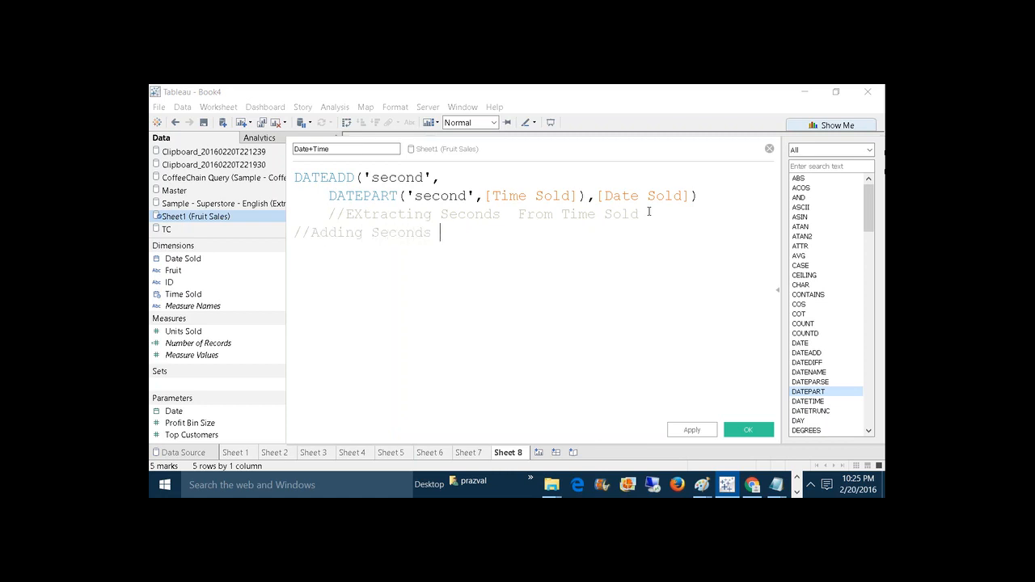
text(to DateSold)
key(Return)
Indent the DATEADD line and the "Adding Seconds" comment, and insert an empty line above DATEADD
click(295, 177)
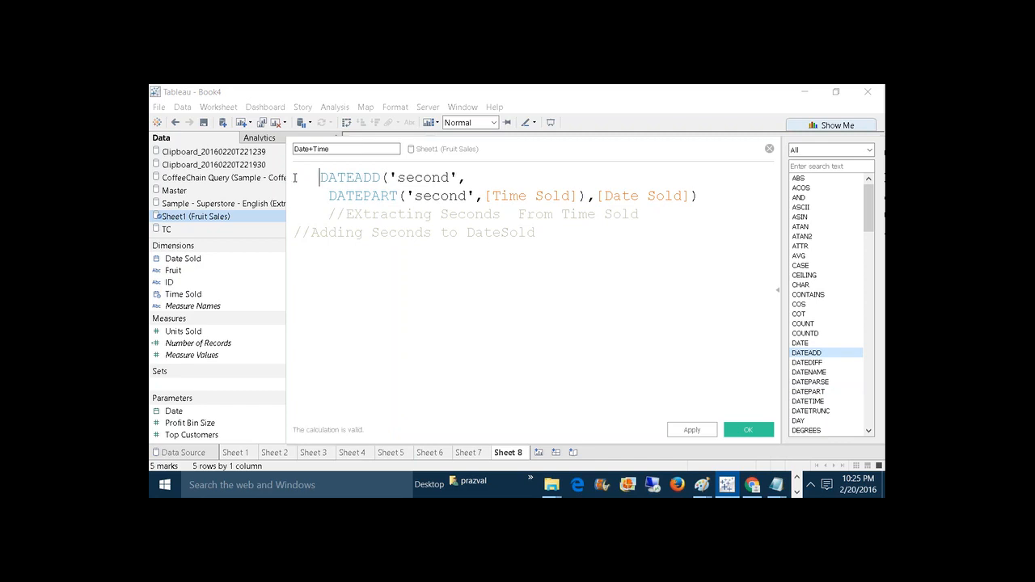
key(Return)
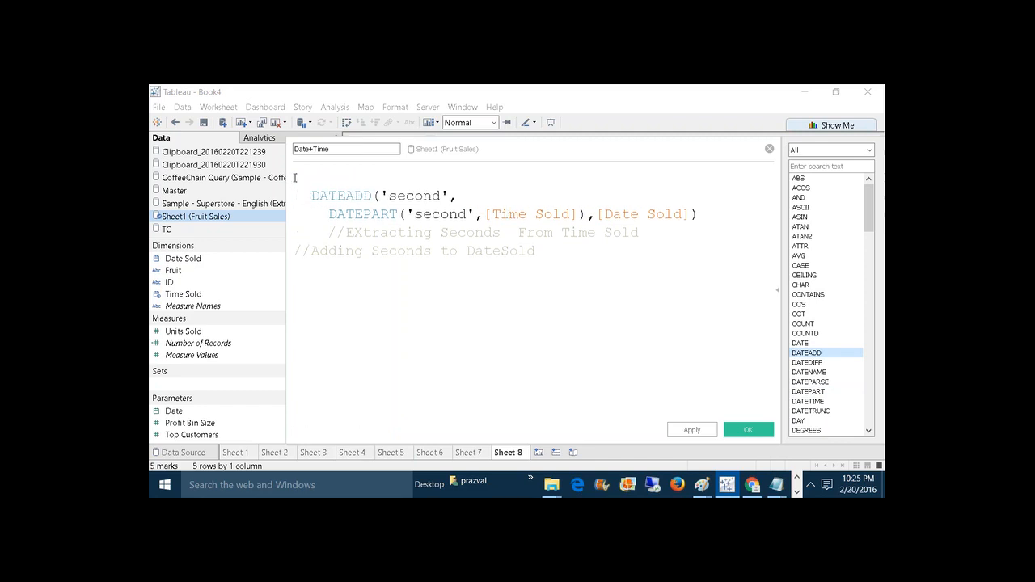
click(295, 252)
Add the comment "//DATE+SECONDS" as the last line of the formula
click(577, 252)
key(Return)
text(//DATE+)
text(SECONDS)
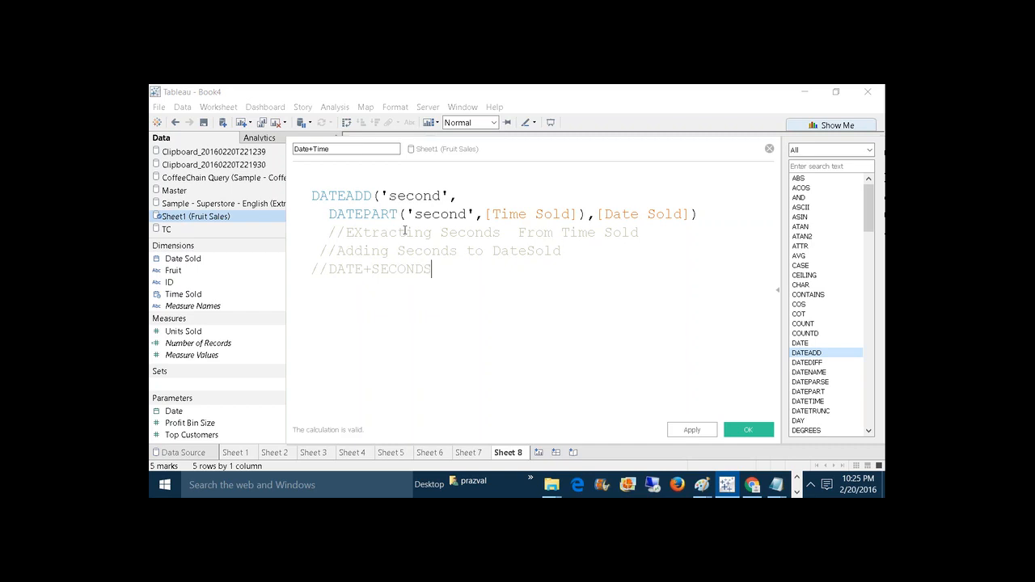
Enter DATEPART('minute',[Time Sold]) on the empty first line of the Date+Time formula
click(298, 179)
text(DATEPAR)
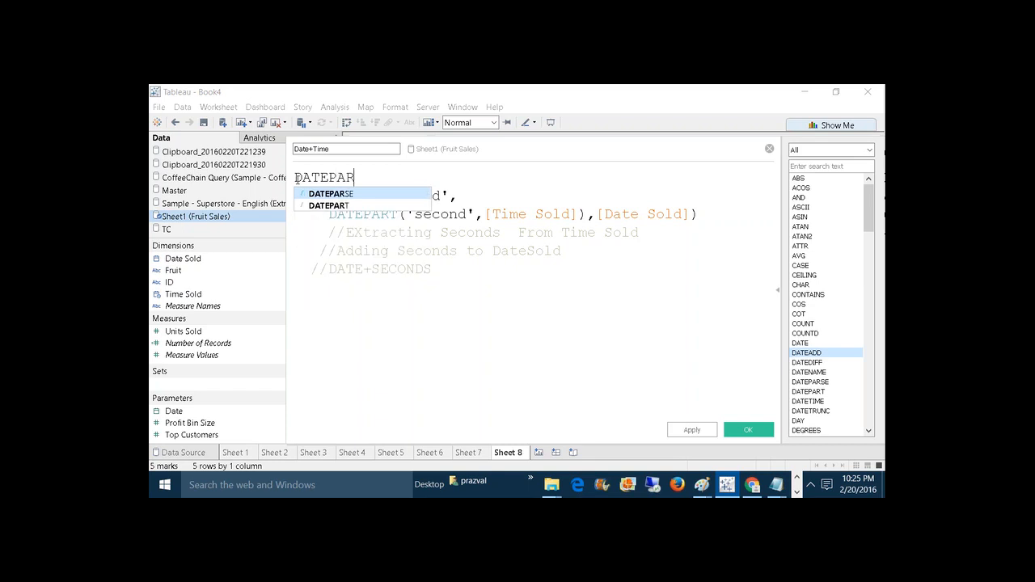
text(T()
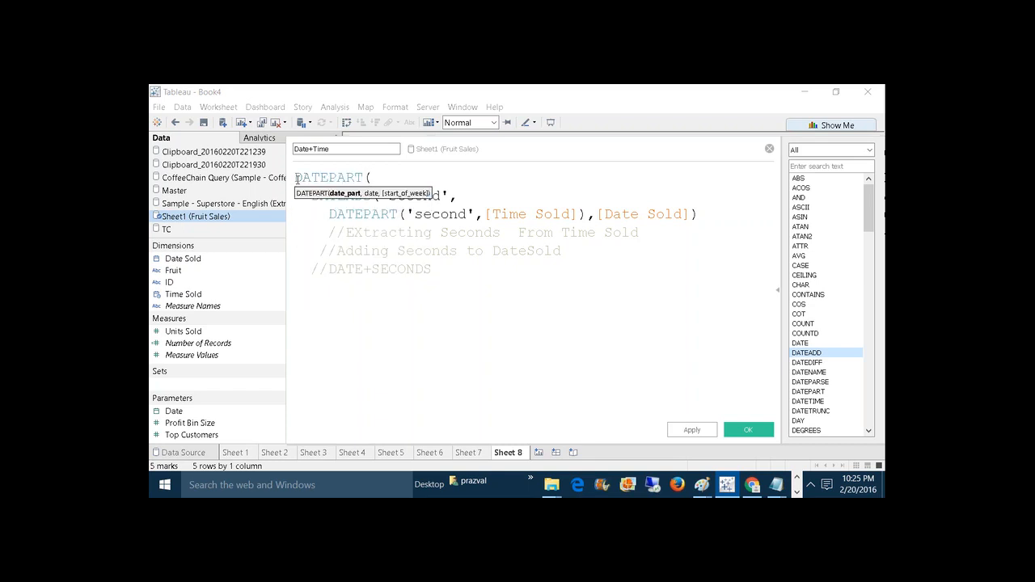
text('mi)
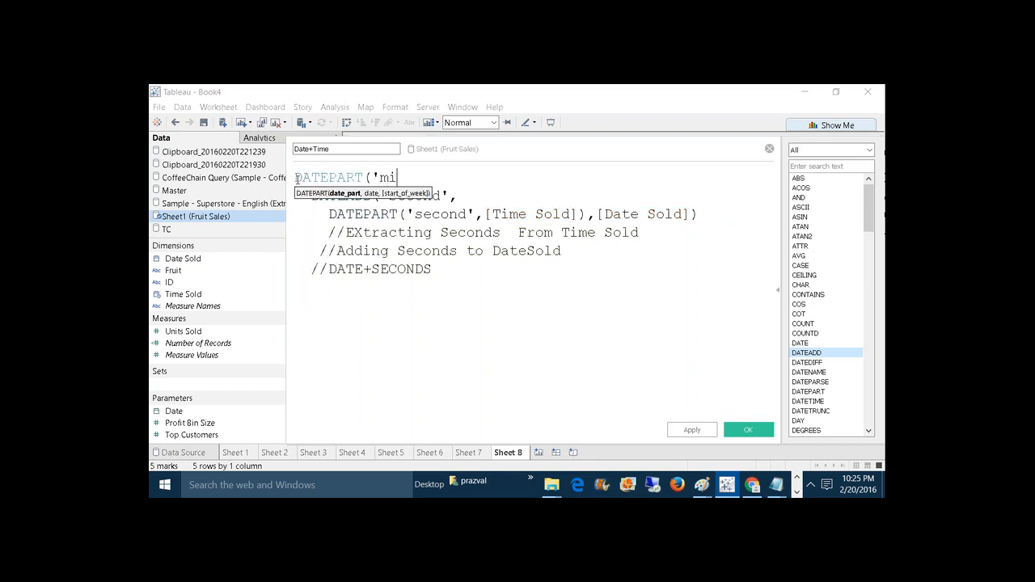
text(nute',)
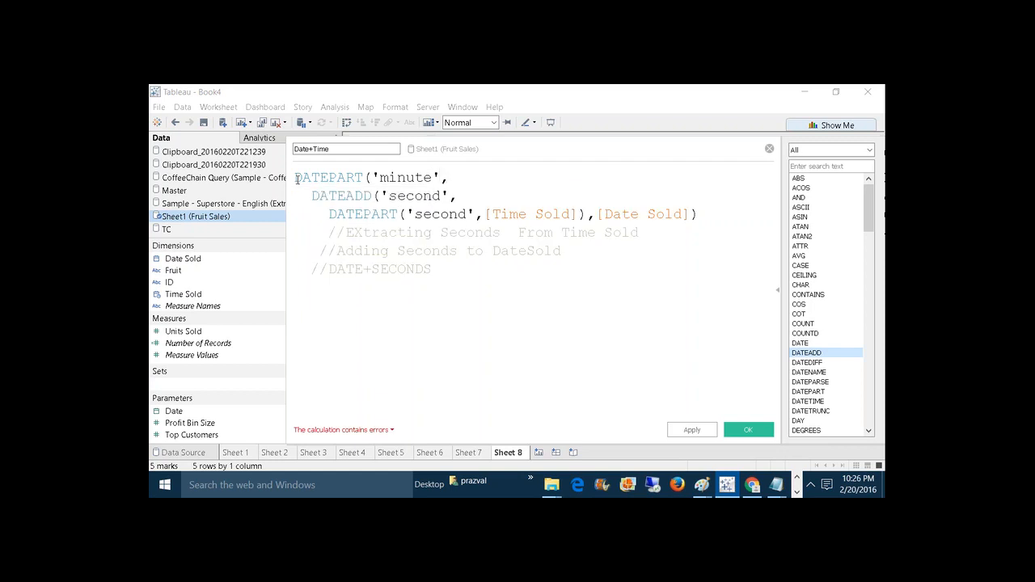
text(Ti)
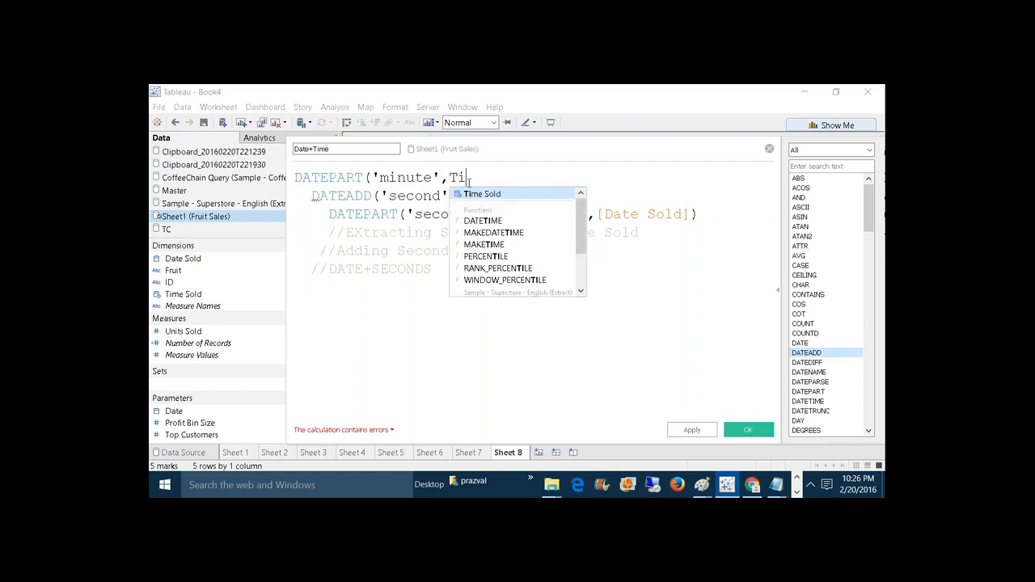
key(Return)
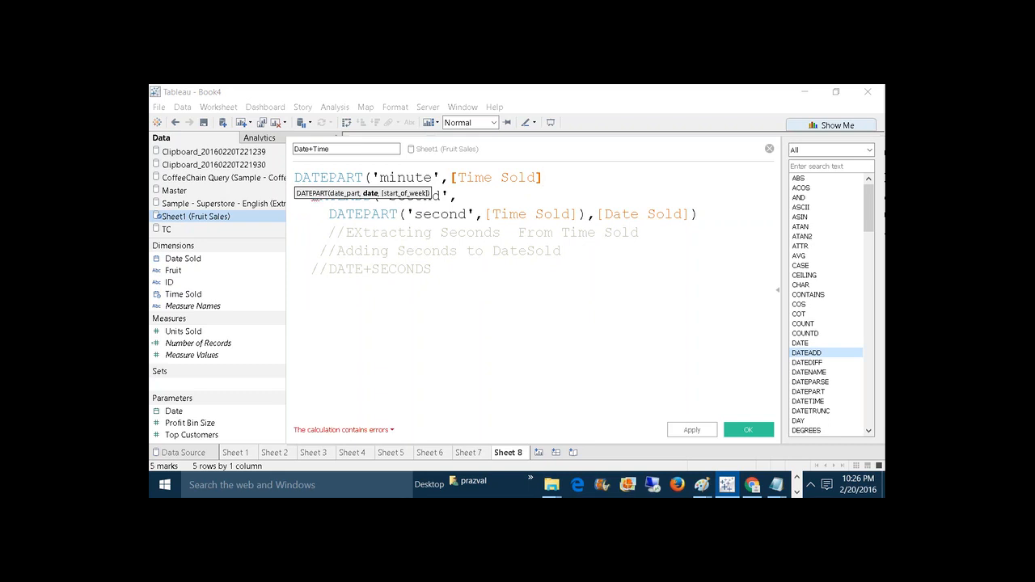
text())
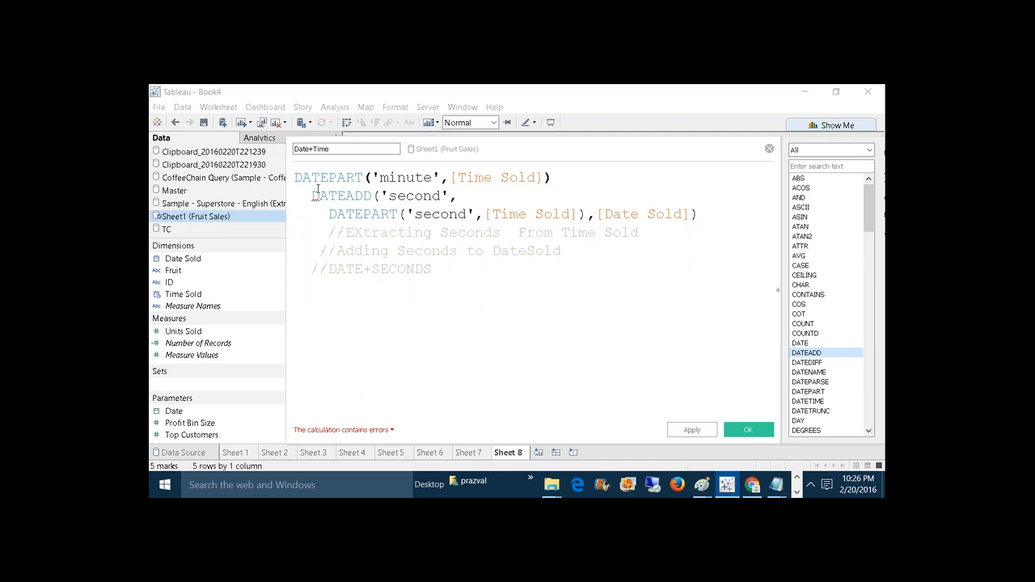
Insert DATEADD('minute', on a new line above the minute DATEPART, and indent the DATEPART line by one space
click(294, 177)
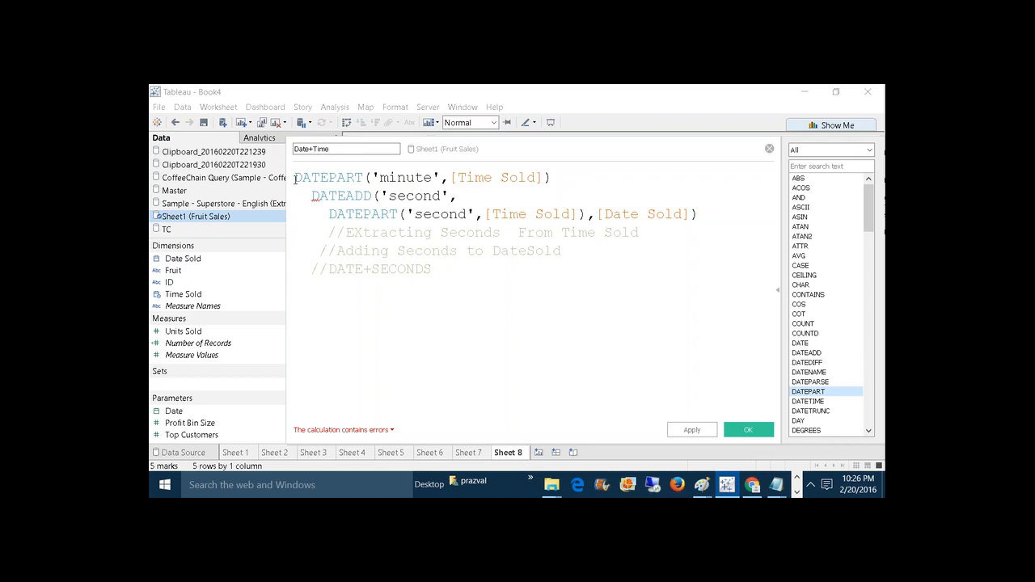
key(Return)
key(BackSpace)
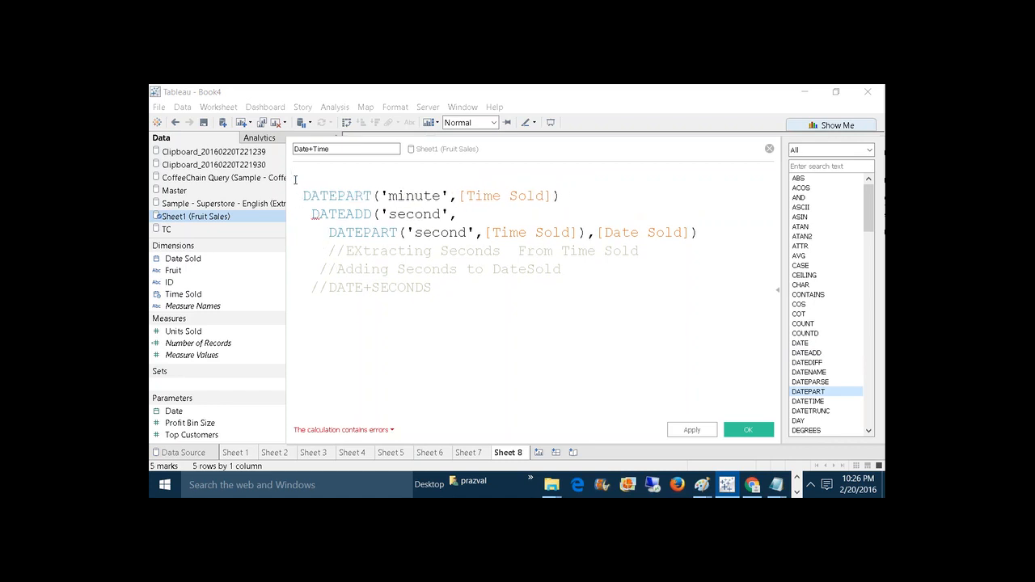
text(DATEADD)
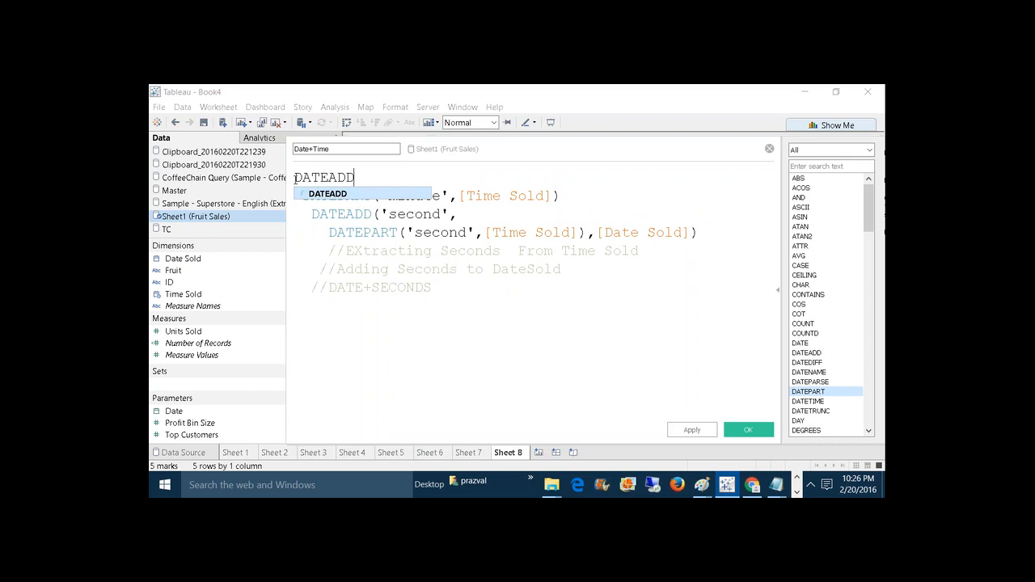
text(()
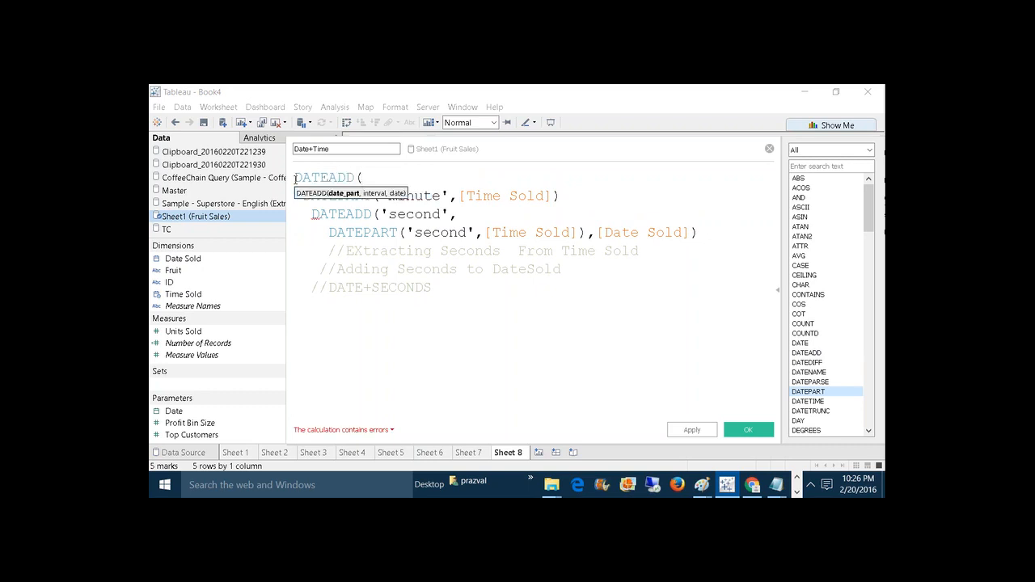
text('m)
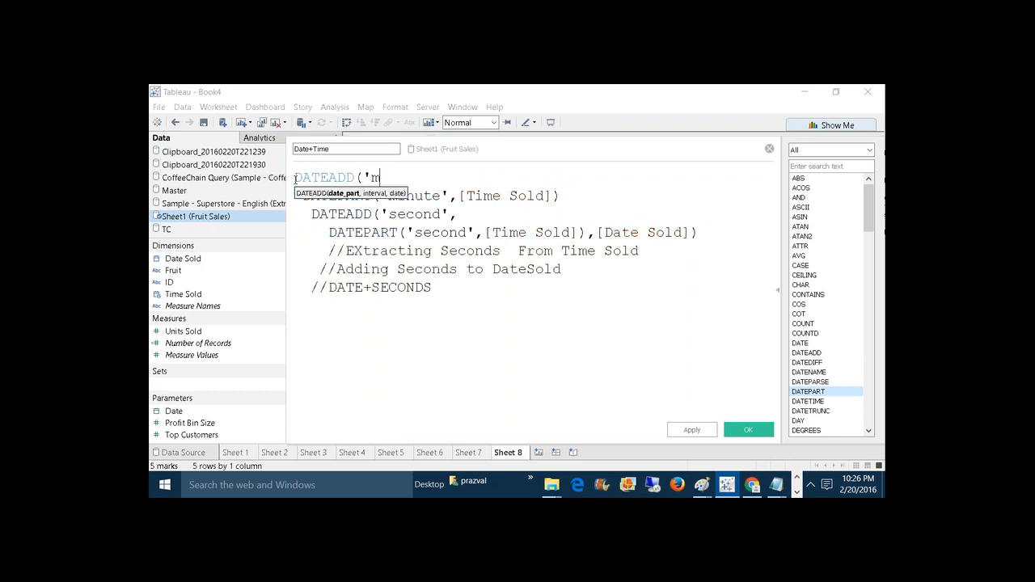
text(inute',)
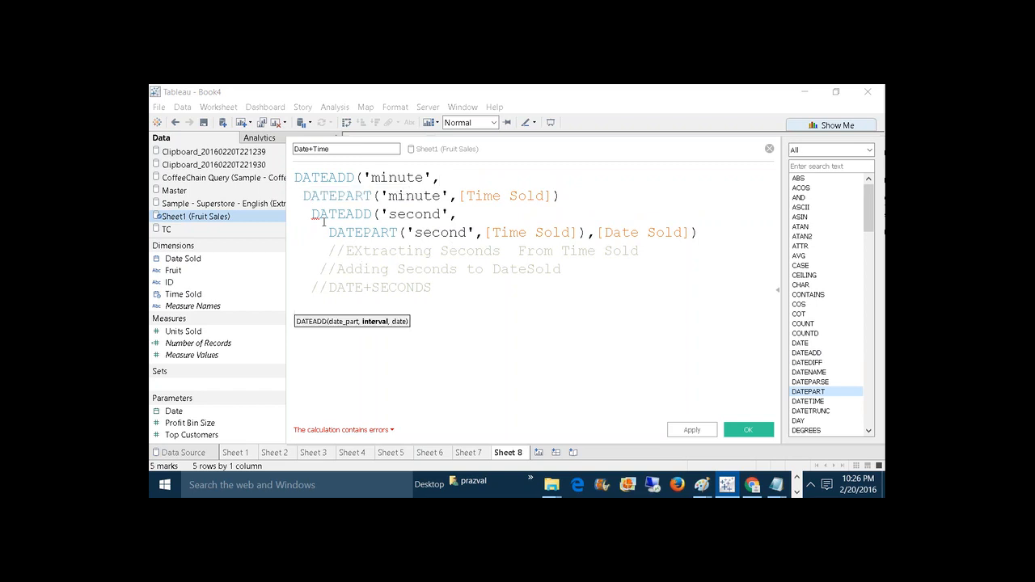
Nest the seconds DATEADD as the minute DATEADD's date argument by adding the separating comma and the final closing parenthesis
drag(311, 214, 702, 227)
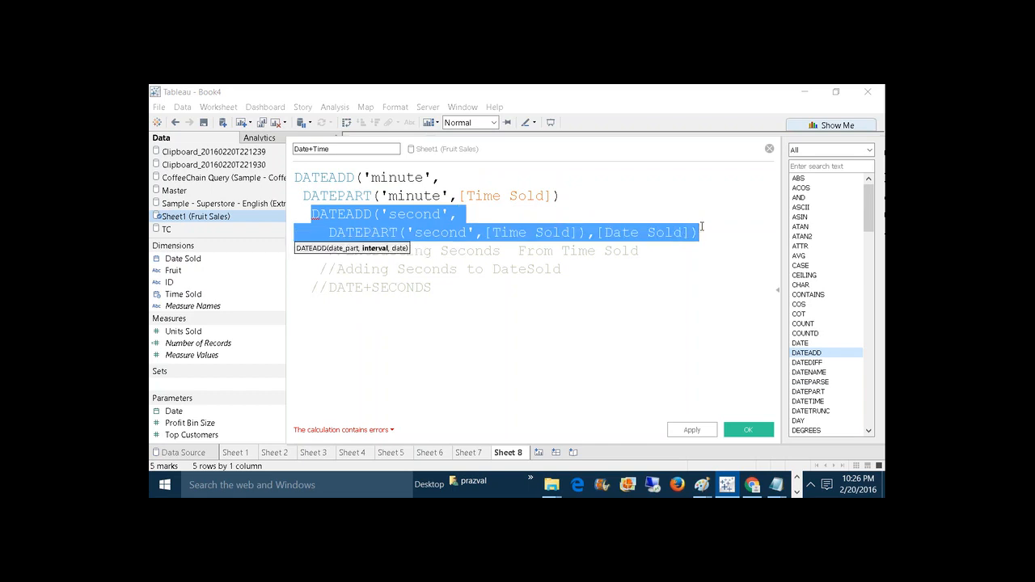
drag(302, 196, 568, 202)
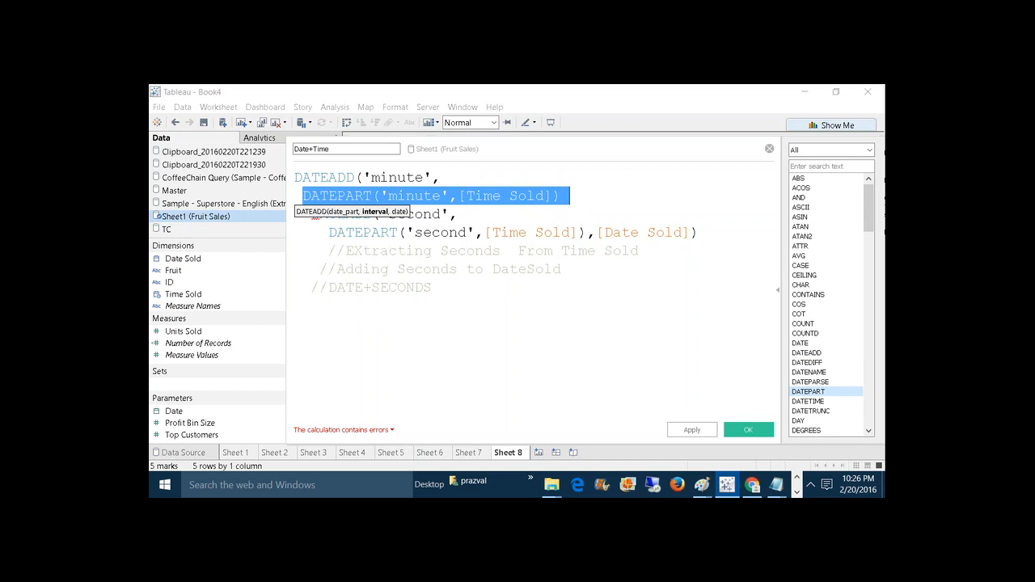
click(700, 233)
text())
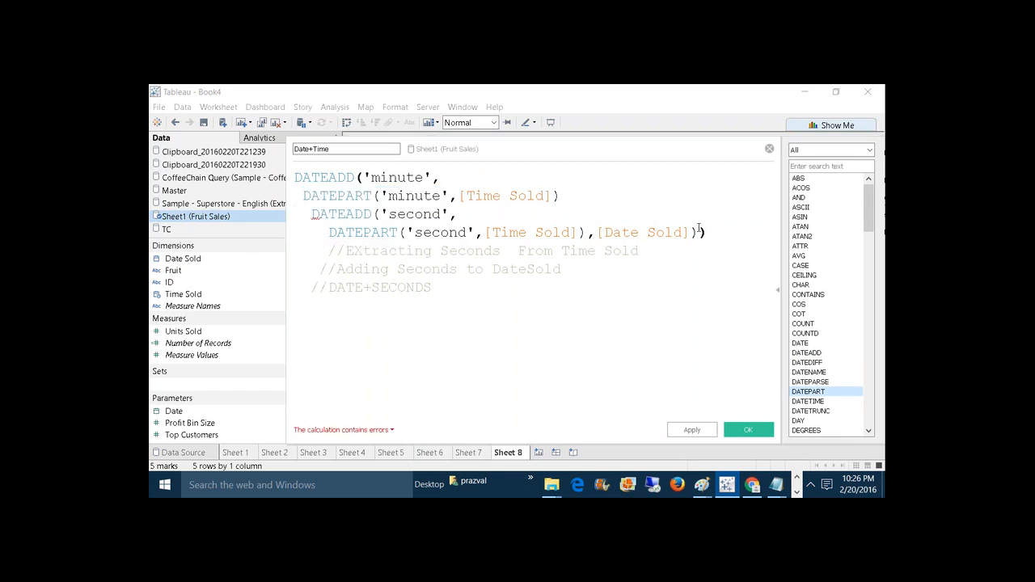
click(566, 202)
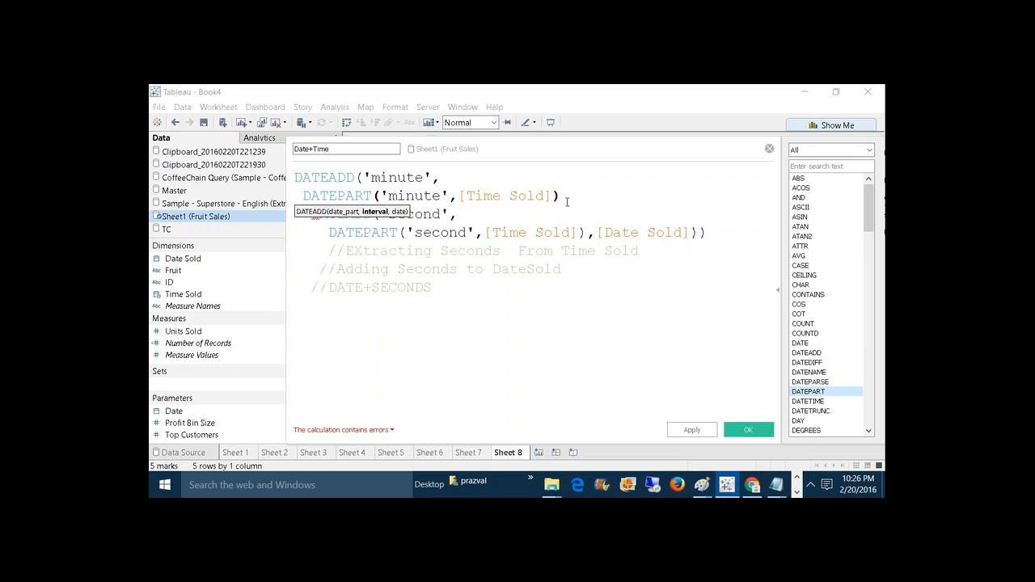
text(,)
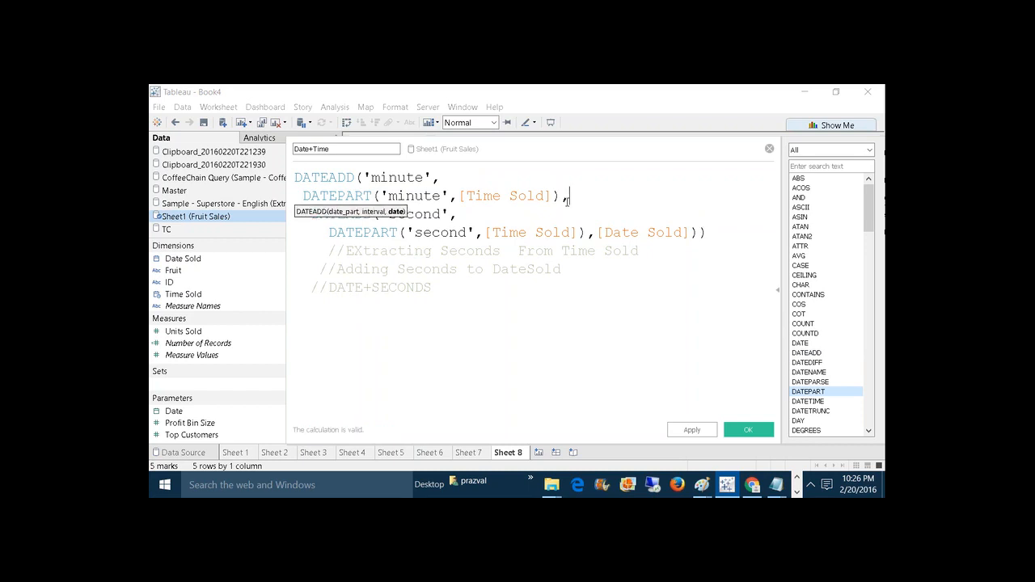
click(486, 304)
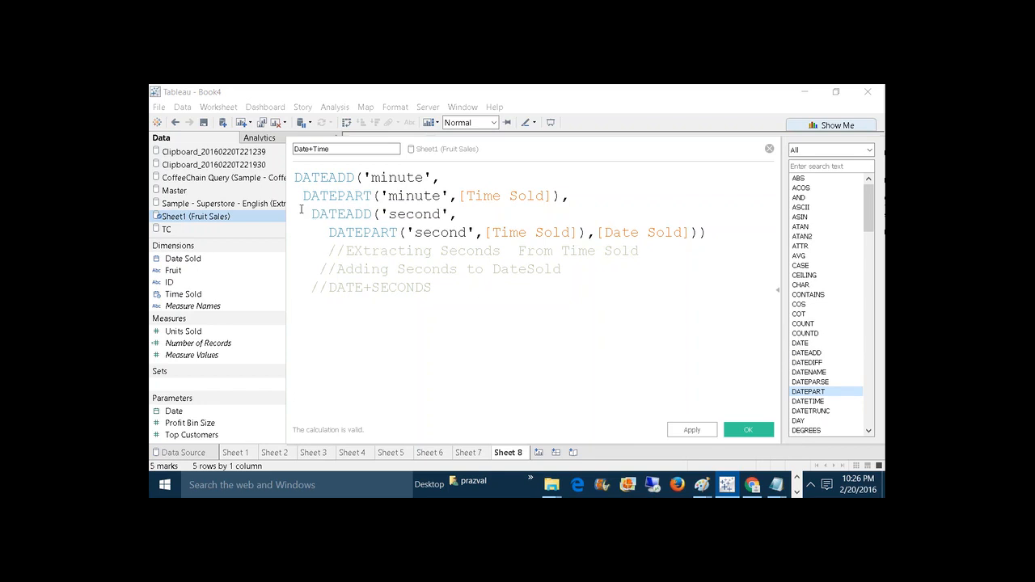
Add the comment "//DATE+MINUTE+SECONDS" as the last line of the formula
mouse_move(301, 195)
mouse_down()
mouse_move(582, 200)
mouse_move(457, 214)
mouse_move(564, 195)
mouse_up()
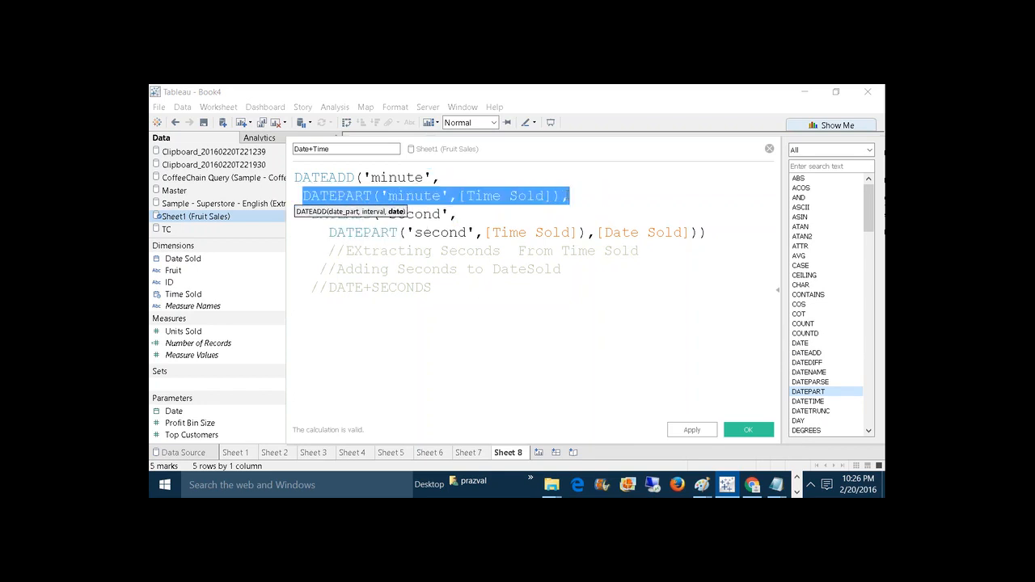
click(434, 285)
key(Return)
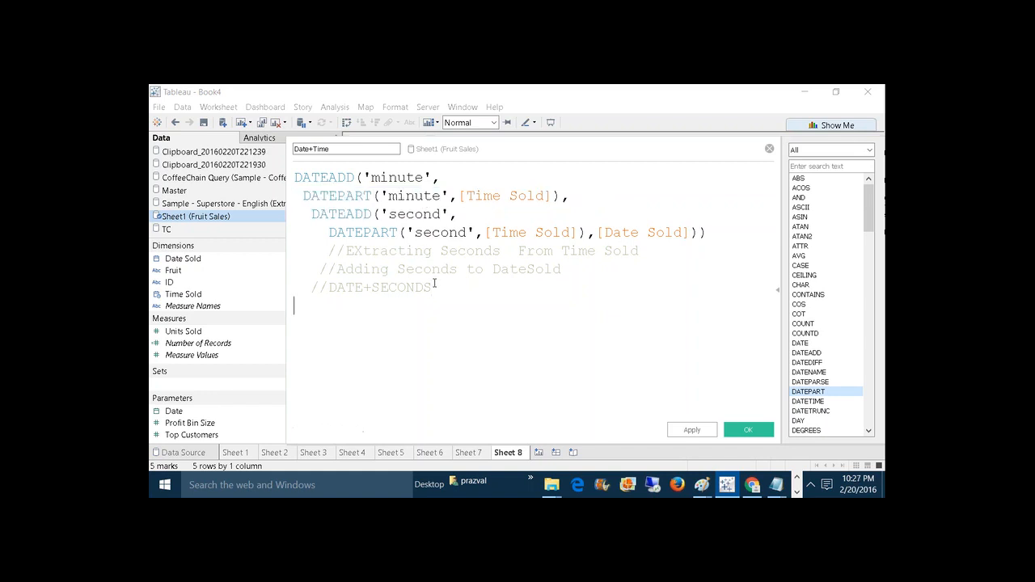
text(//DATE+MINUTE+SECONDS)
Insert an empty line at the start of the formula and indent the minute and second DATEADD and DATEPART lines
click(295, 178)
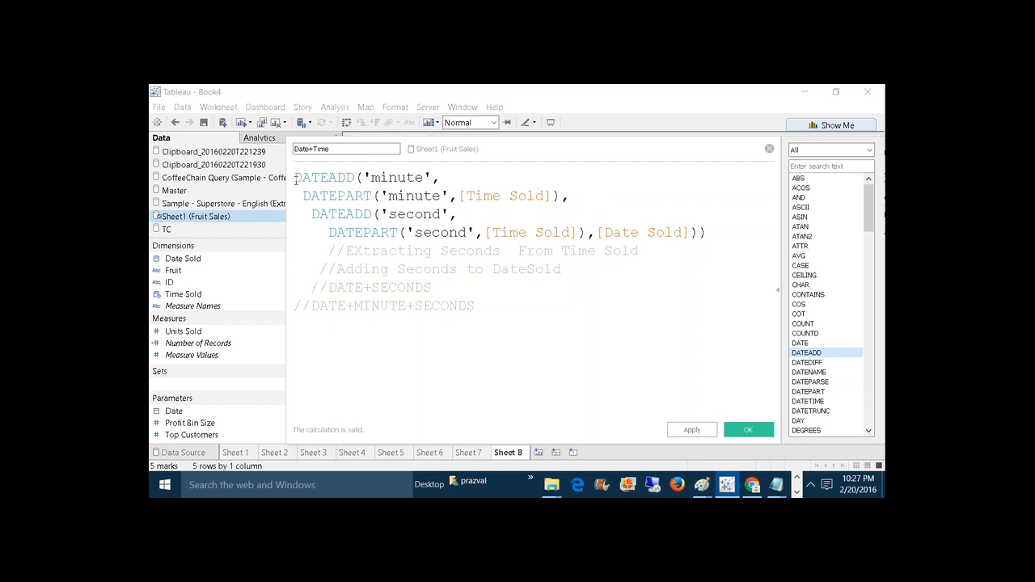
key(Return)
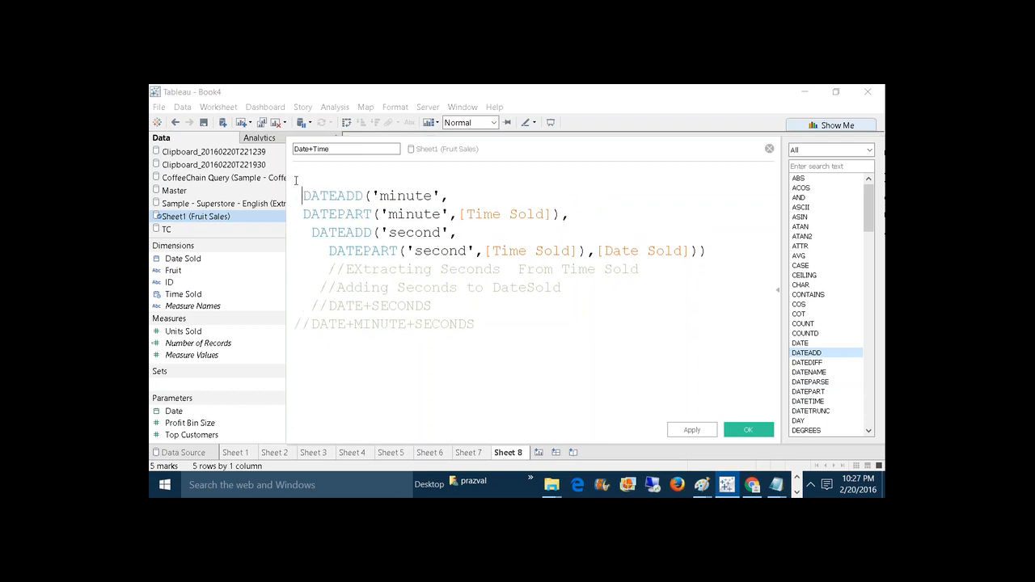
click(301, 214)
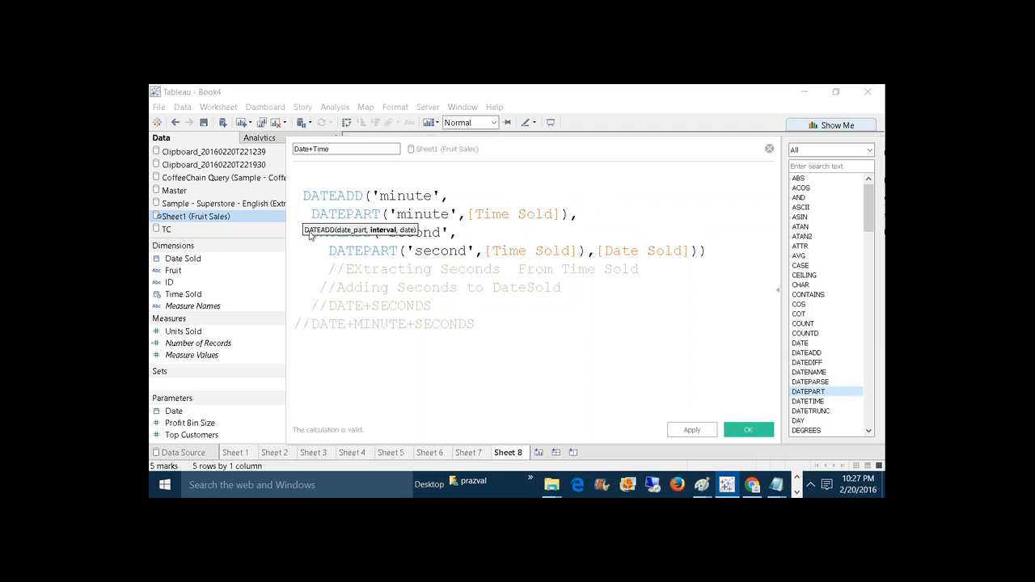
click(297, 233)
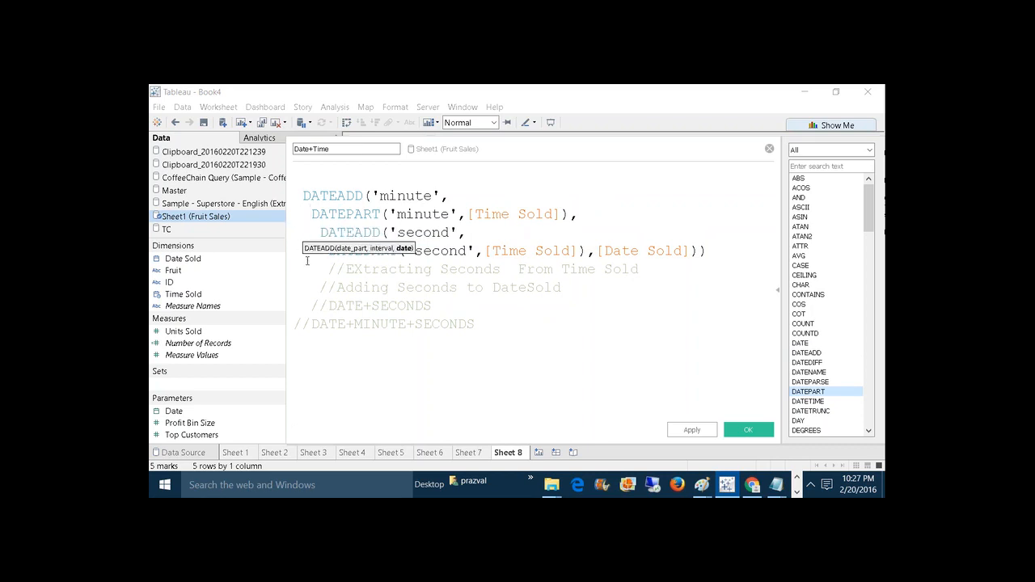
click(318, 253)
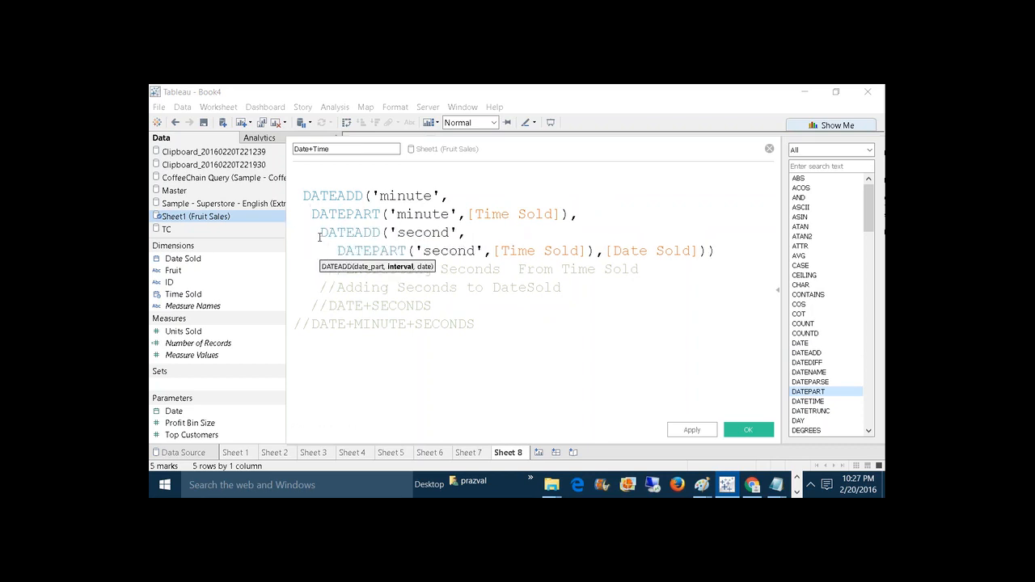
click(316, 233)
click(313, 214)
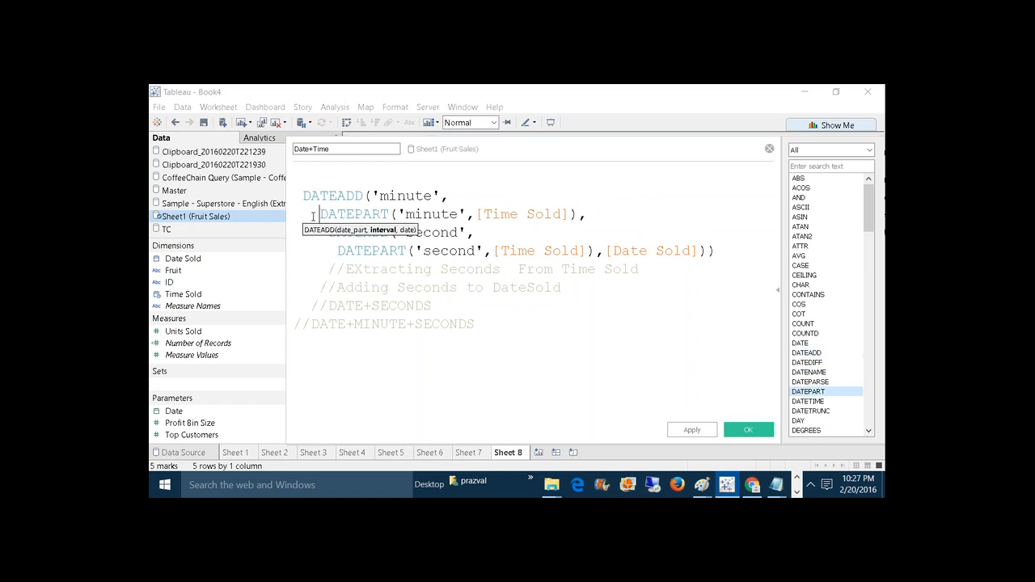
click(305, 198)
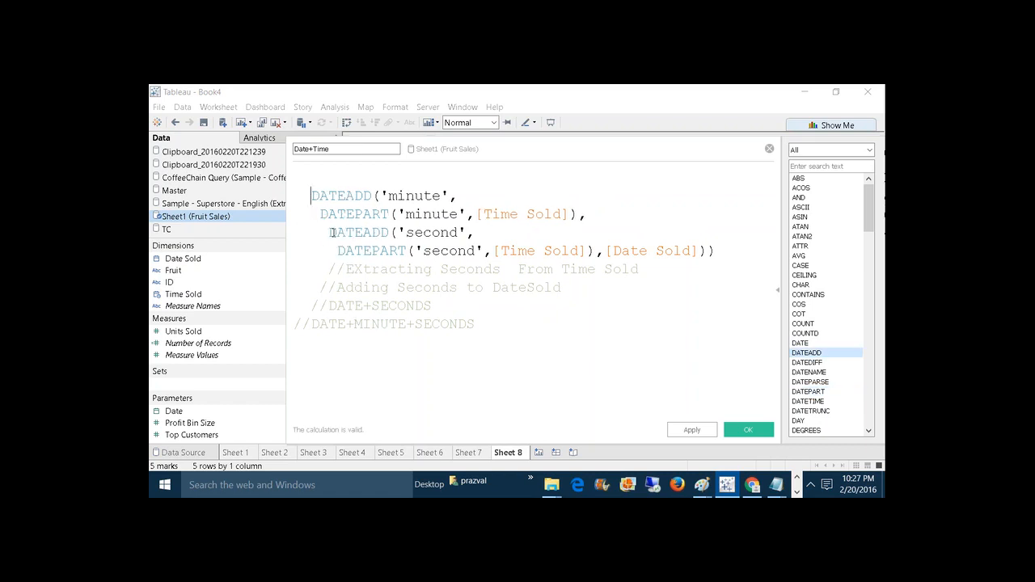
Enter DATEPART('hour',[Time Sold]), on the empty first line of the formula
key(Up)
text(DA)
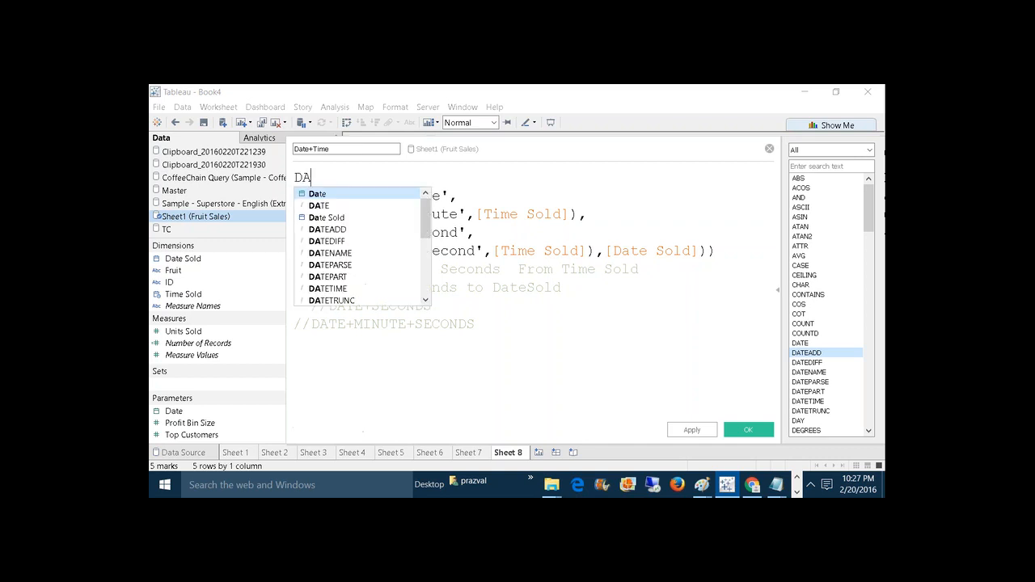
text(TEPART()
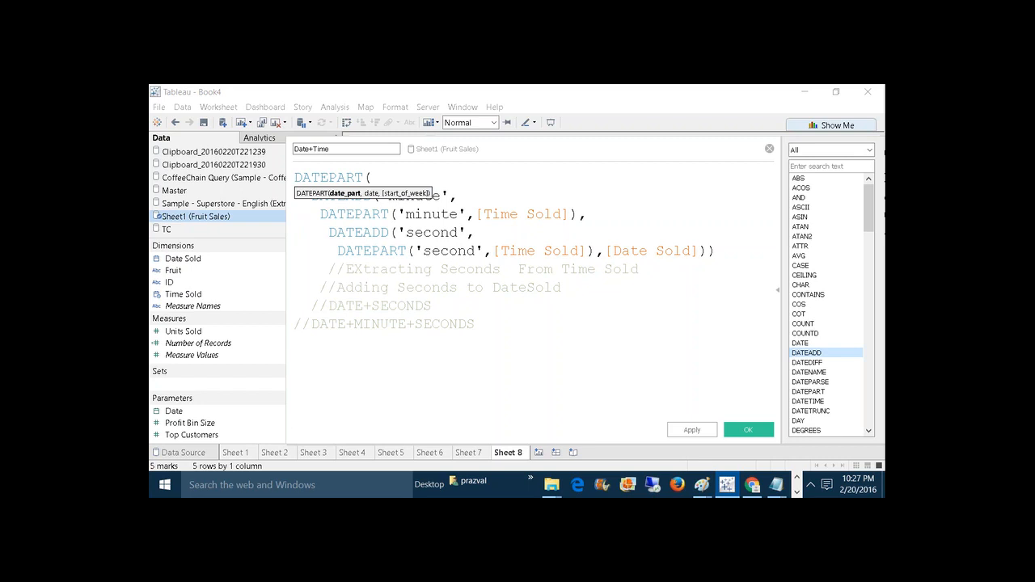
text(hour')
key(Left)
key(Left)
key(Left)
key(Left)
key(Left)
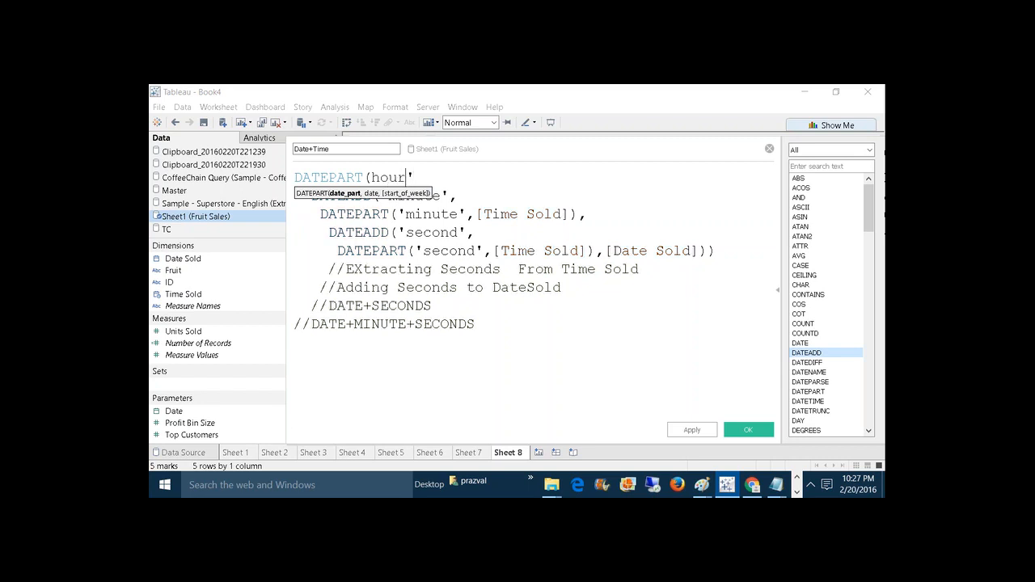
text(')
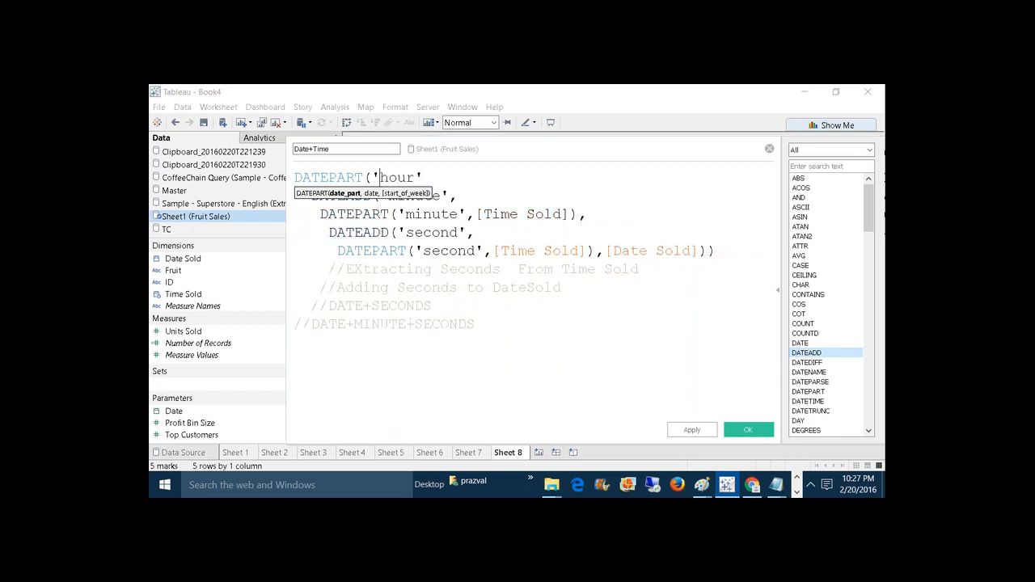
key(Right)
key(Right)
key(Right)
key(Right)
key(Right)
text(,TIM)
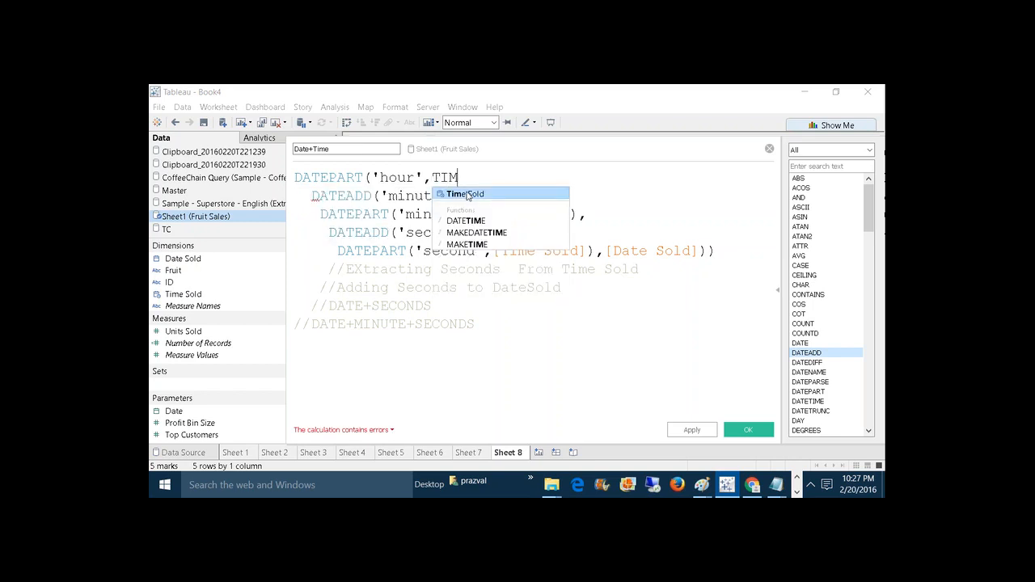
key(Return)
text(),)
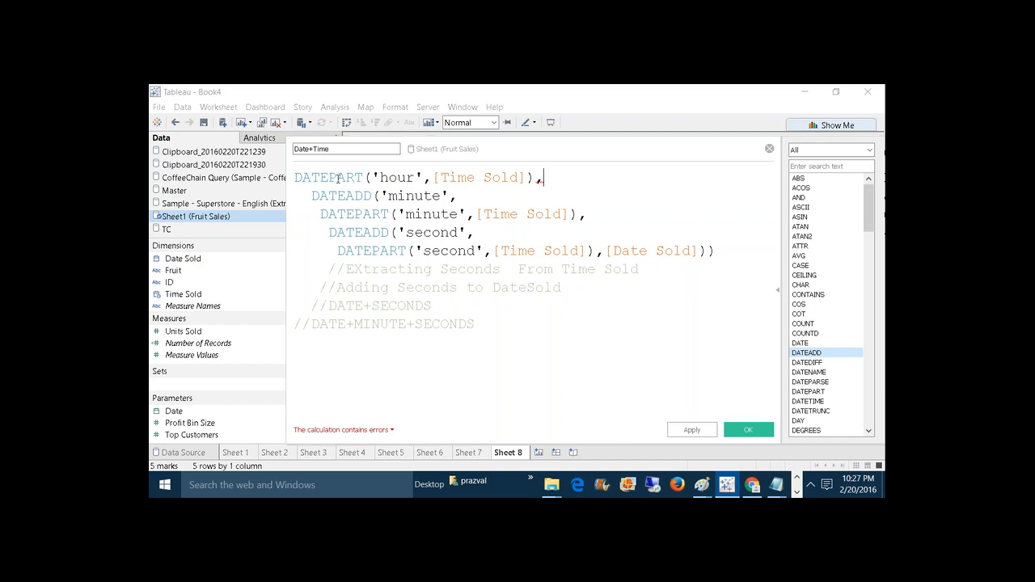
Wrap the whole formula in an hour DATEADD by adding DATEADD('hour', as a new first line and a closing parenthesis after [Date Sold]))
click(297, 176)
key(Return)
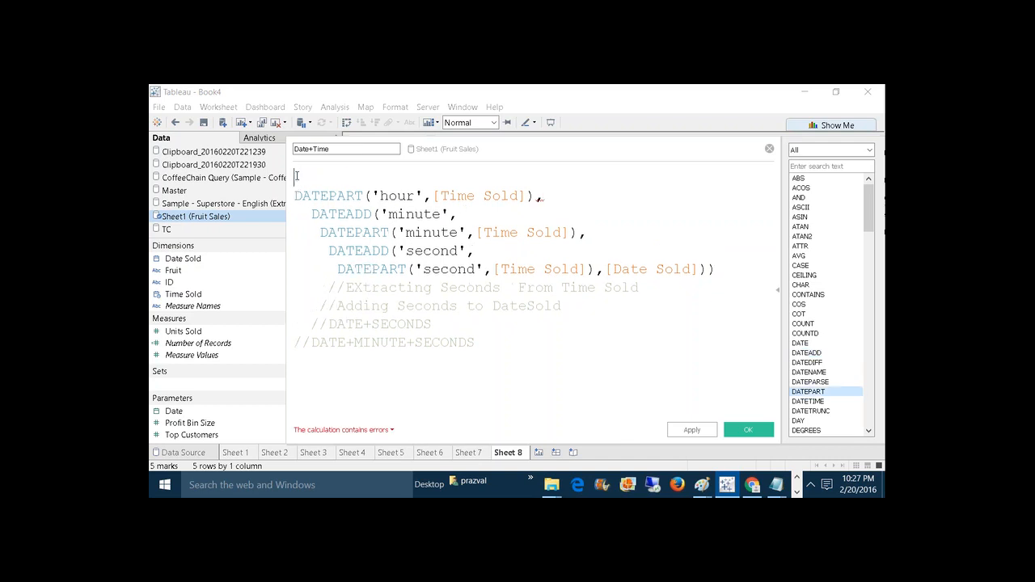
text(DATEADD)
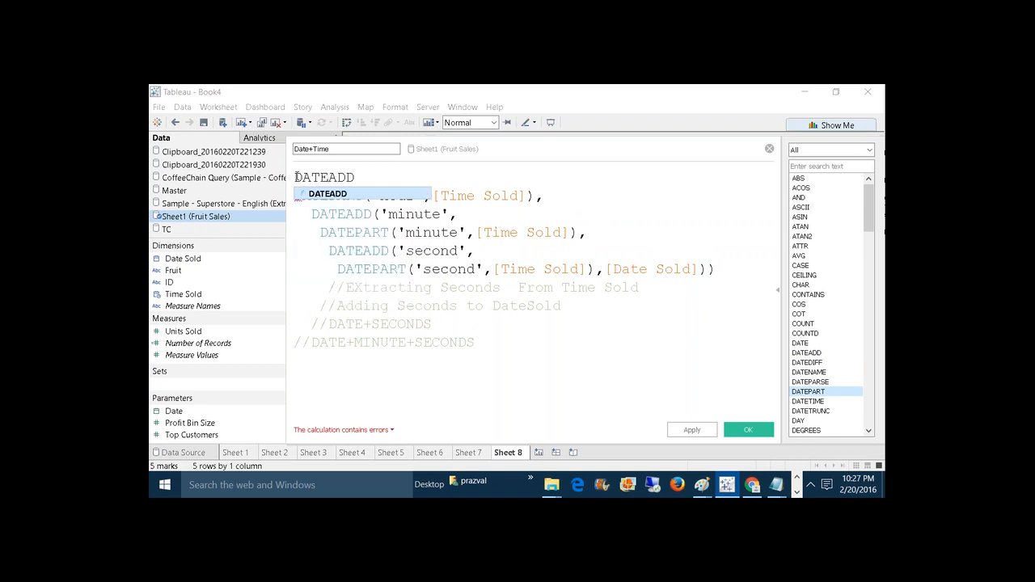
text(()
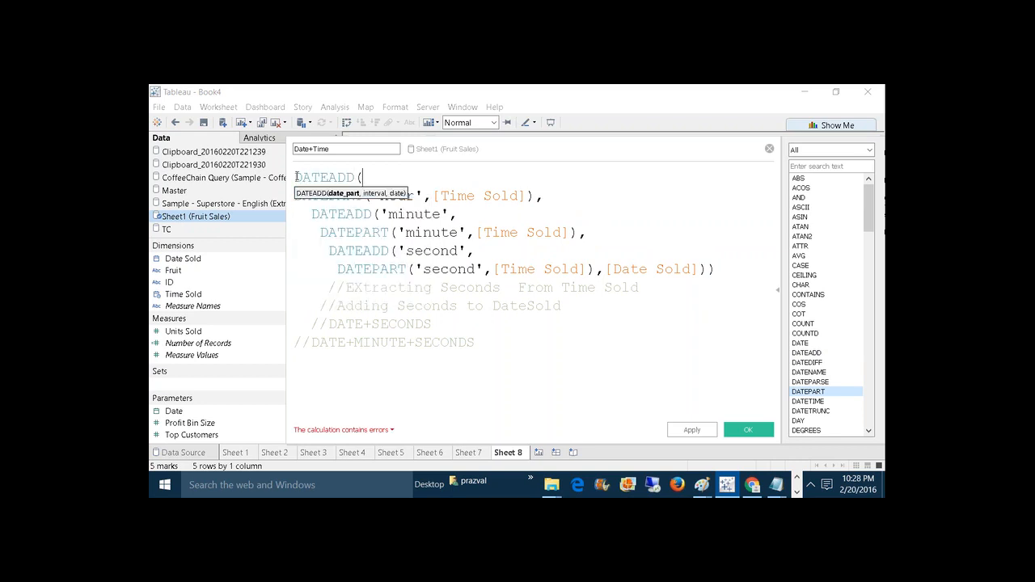
text('ho)
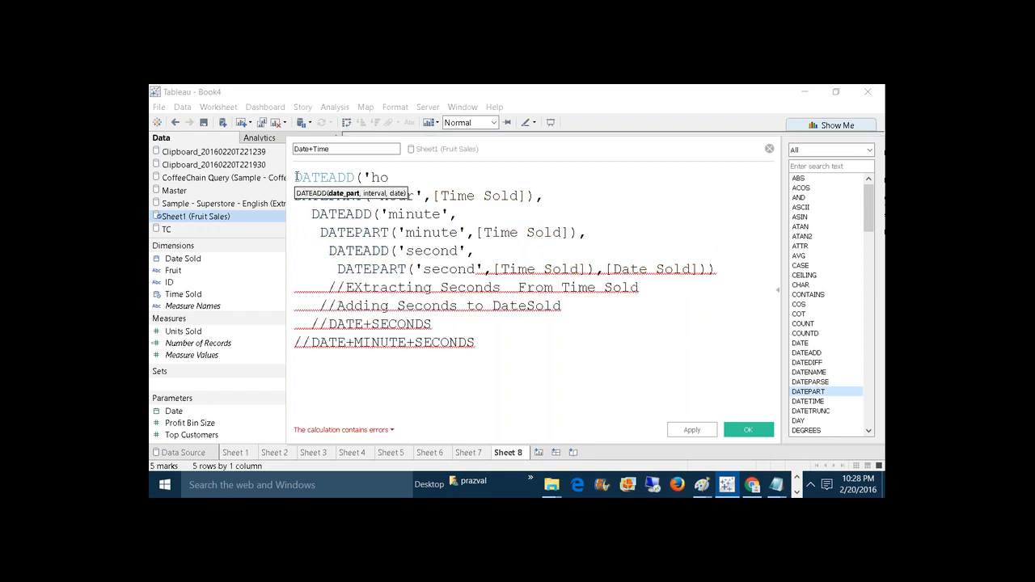
text(ur')
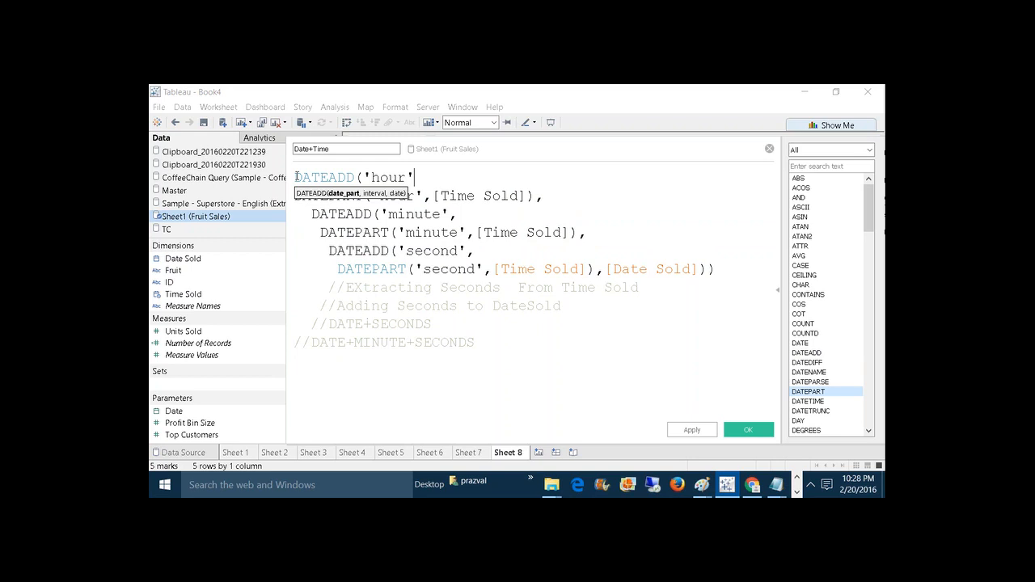
text(,)
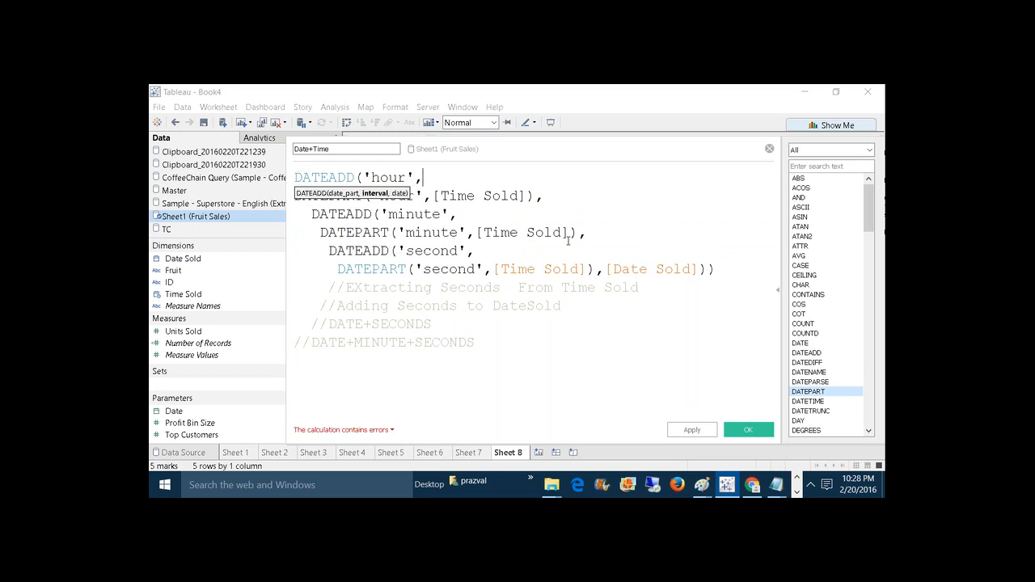
click(730, 273)
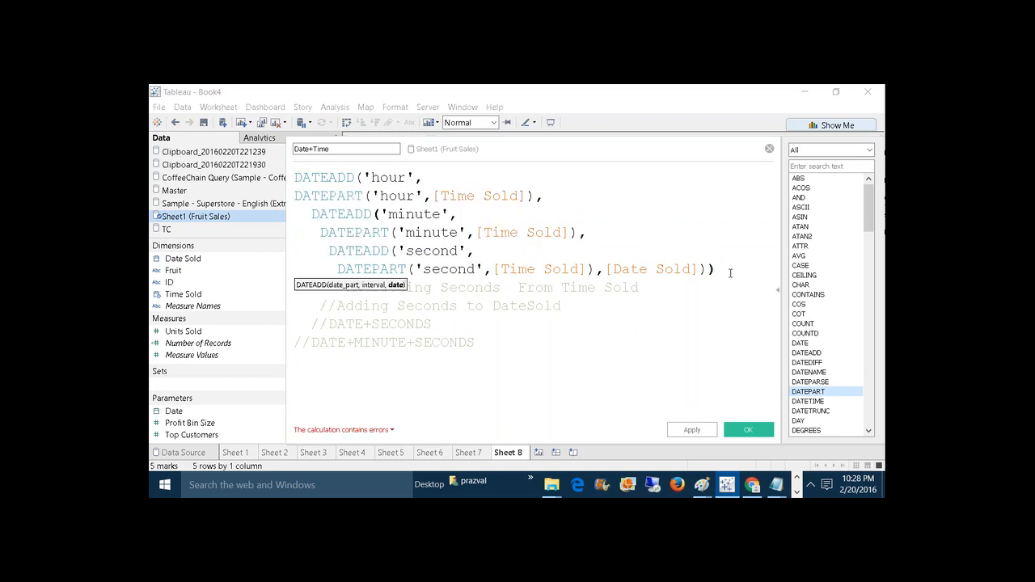
text())
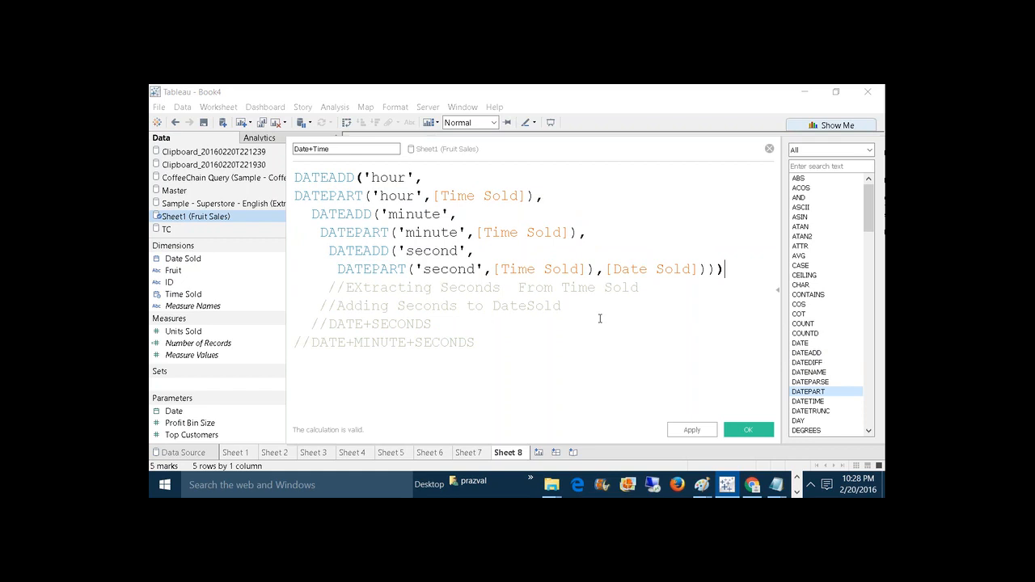
click(296, 196)
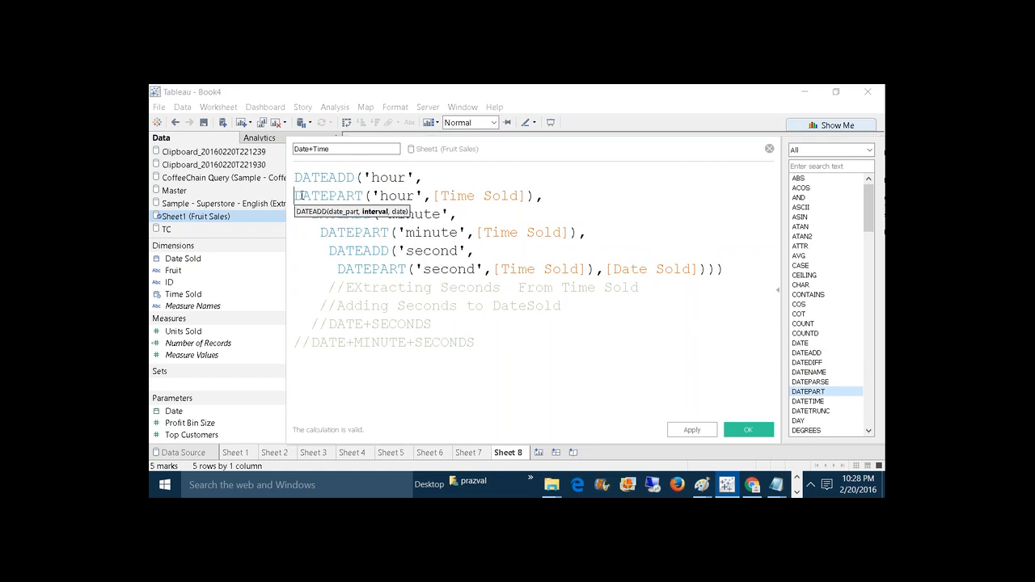
drag(295, 196, 535, 196)
drag(408, 179, 354, 179)
drag(313, 213, 475, 251)
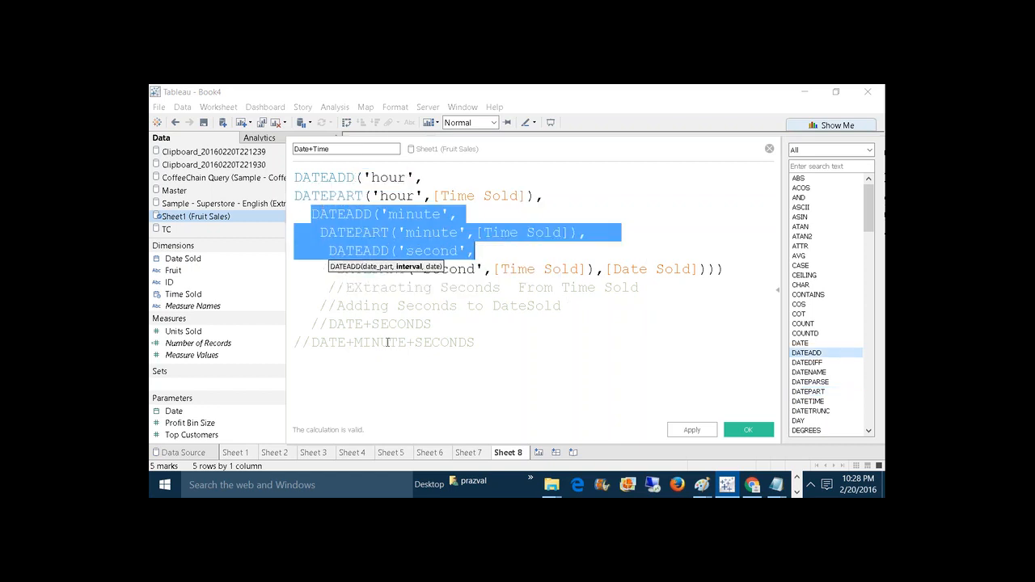
Indent the four comment lines below the formula one level further to match the nesting
click(295, 343)
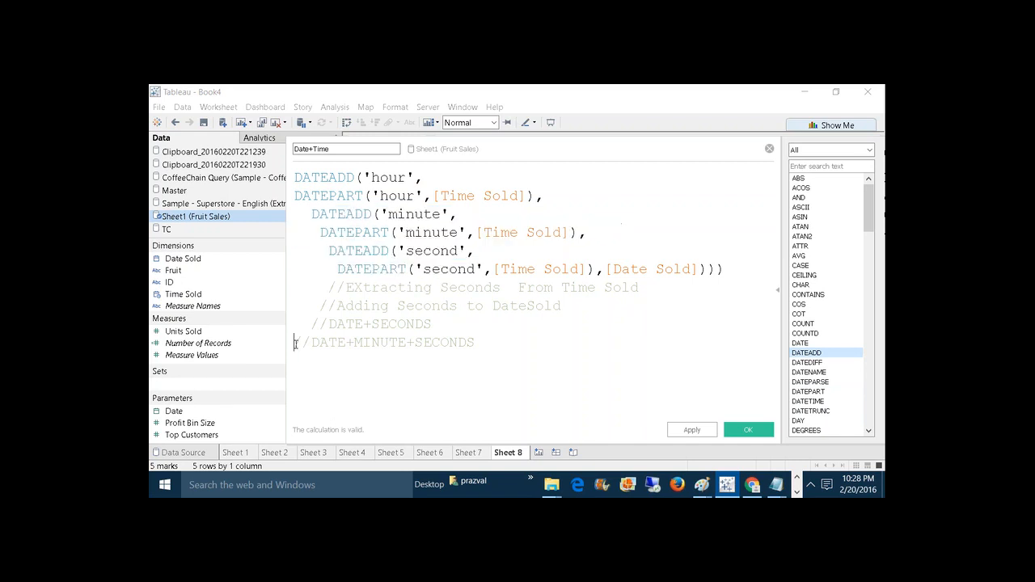
click(312, 324)
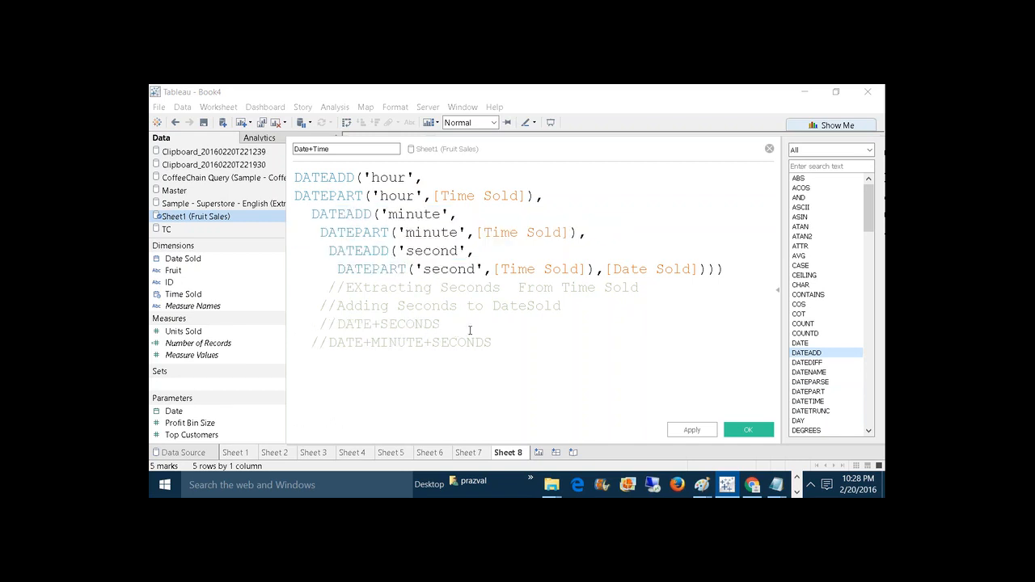
click(322, 306)
click(328, 291)
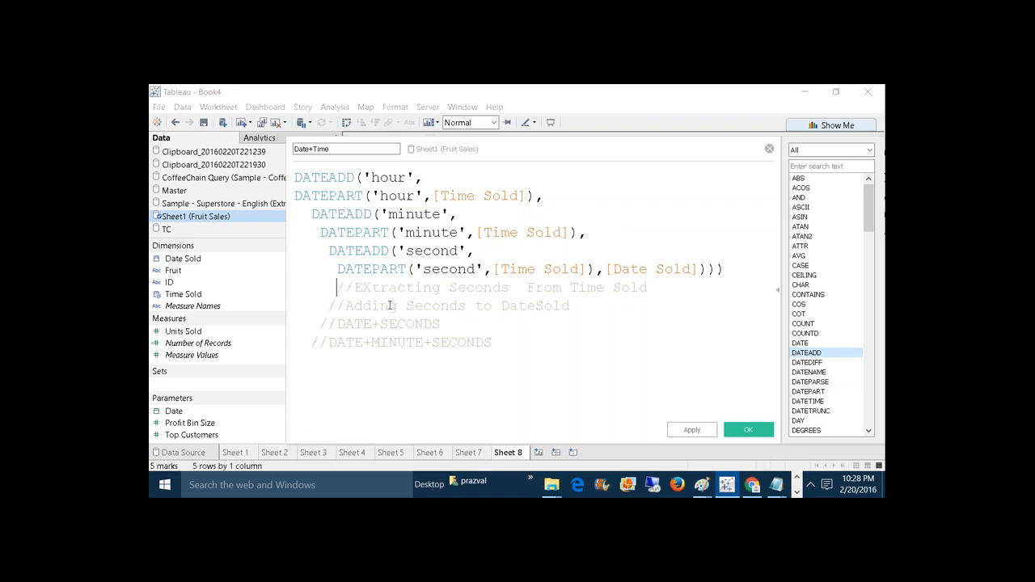
Add the comment "//DATE+HOUR+MINUTE+SECONDS" as the last line of the formula and apply the calculation
click(508, 345)
key(Return)
text(//DATE+HOUR+MINUTE+)
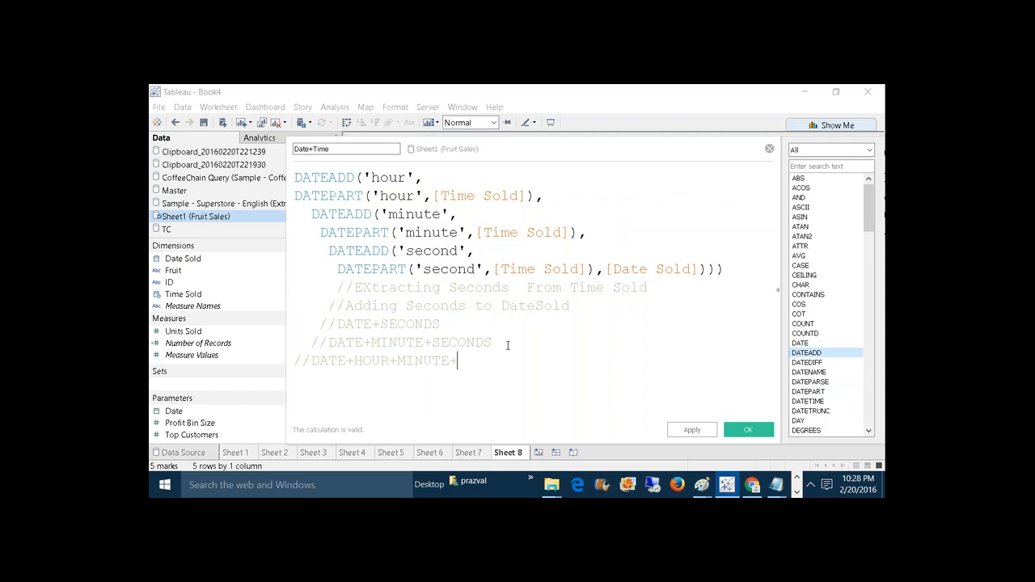
text(SECONDS)
click(714, 429)
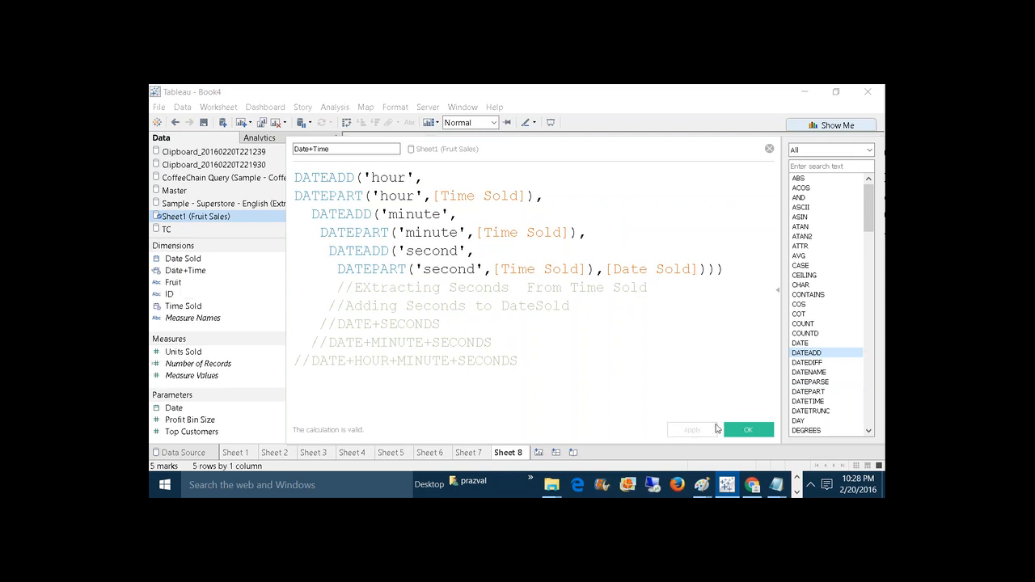
Accept the Date+Time calculation and place the Date+Time field on the rows of a new worksheet
click(736, 428)
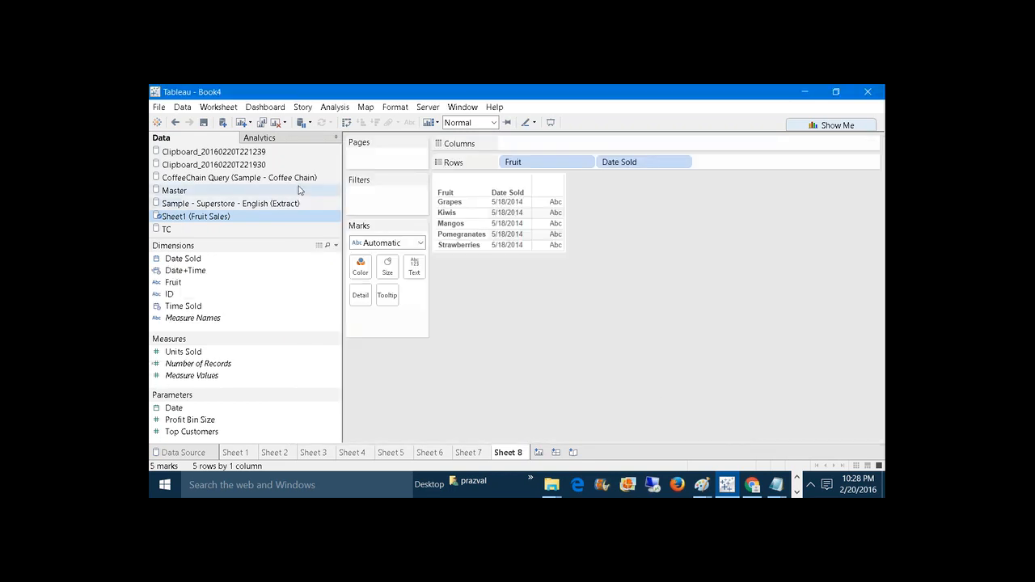
click(240, 122)
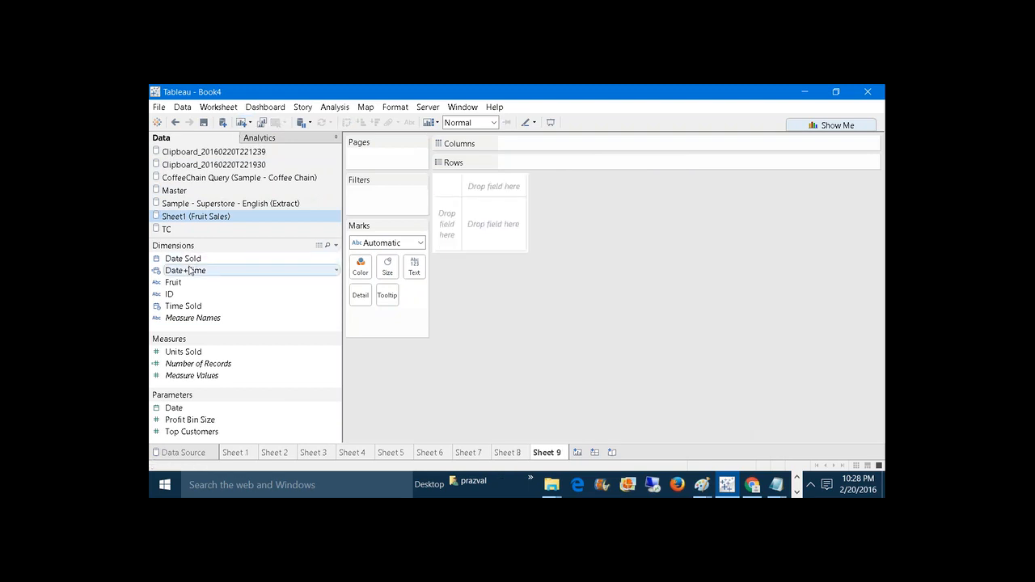
mouse_move(189, 271)
mouse_down()
mouse_move(242, 269)
mouse_move(558, 166)
mouse_move(505, 161)
mouse_move(539, 162)
mouse_up()
Set the Date+Time field in the rows to exact date and make it discrete
right_click(539, 162)
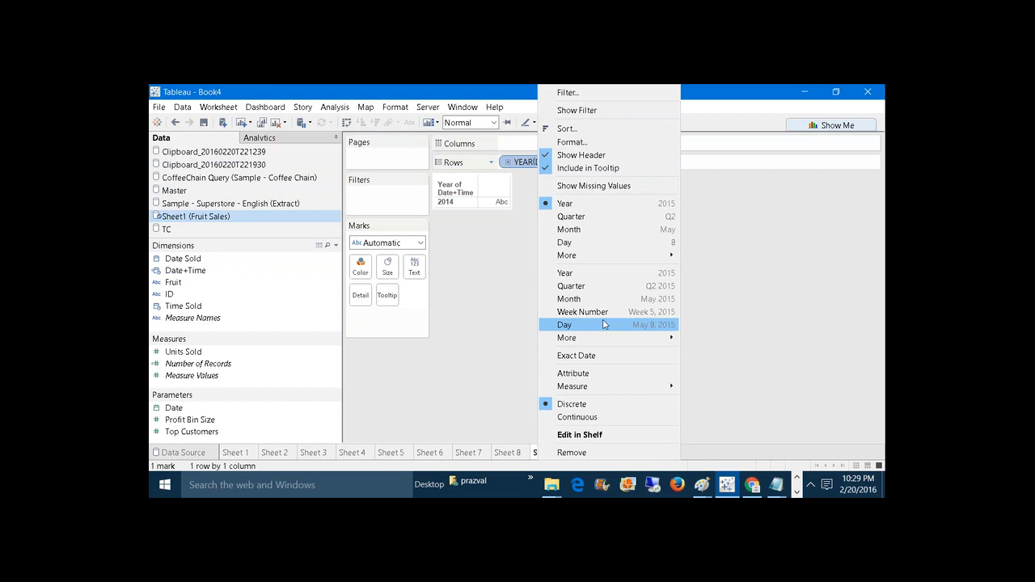
click(599, 357)
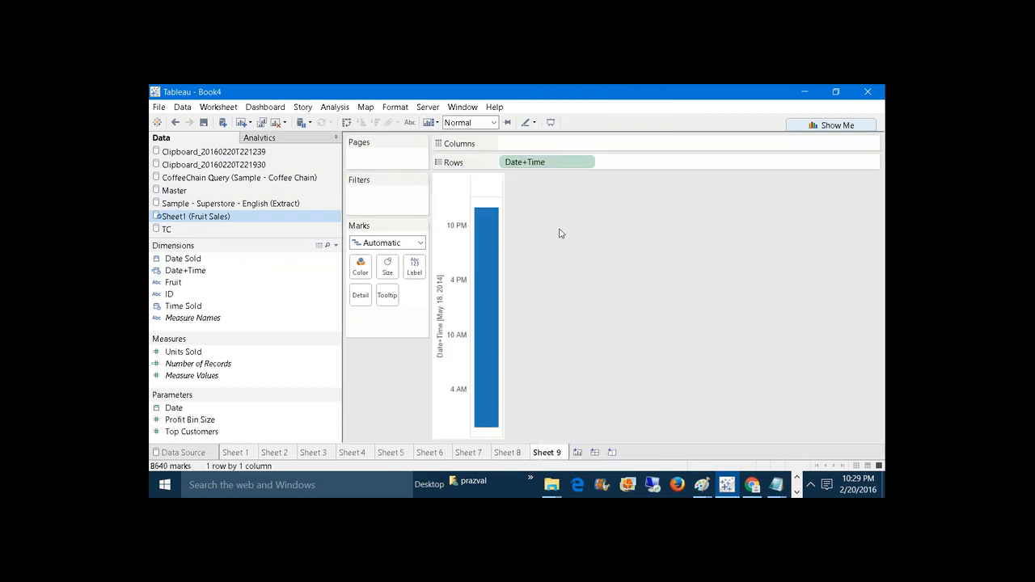
right_click(544, 167)
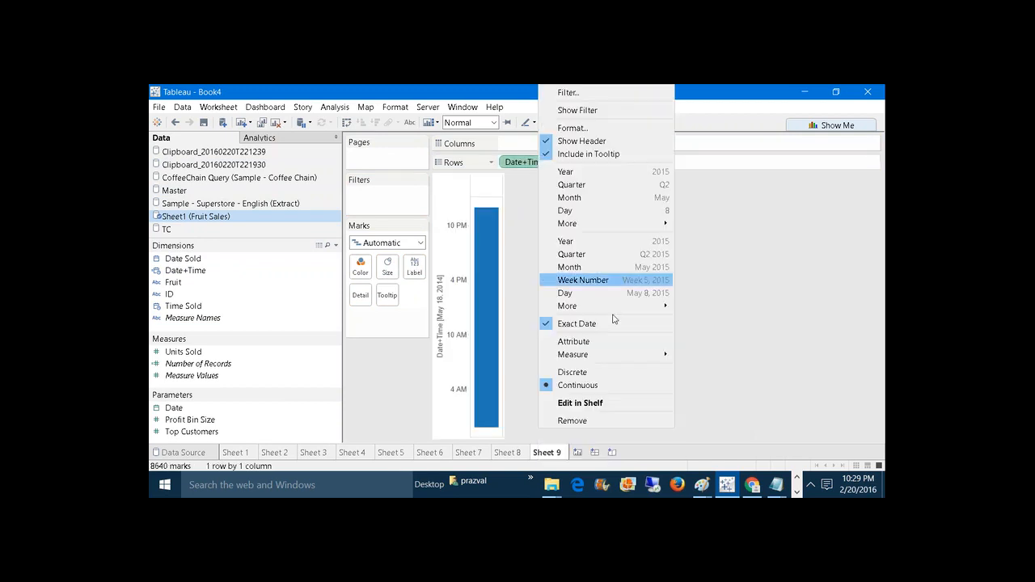
click(612, 373)
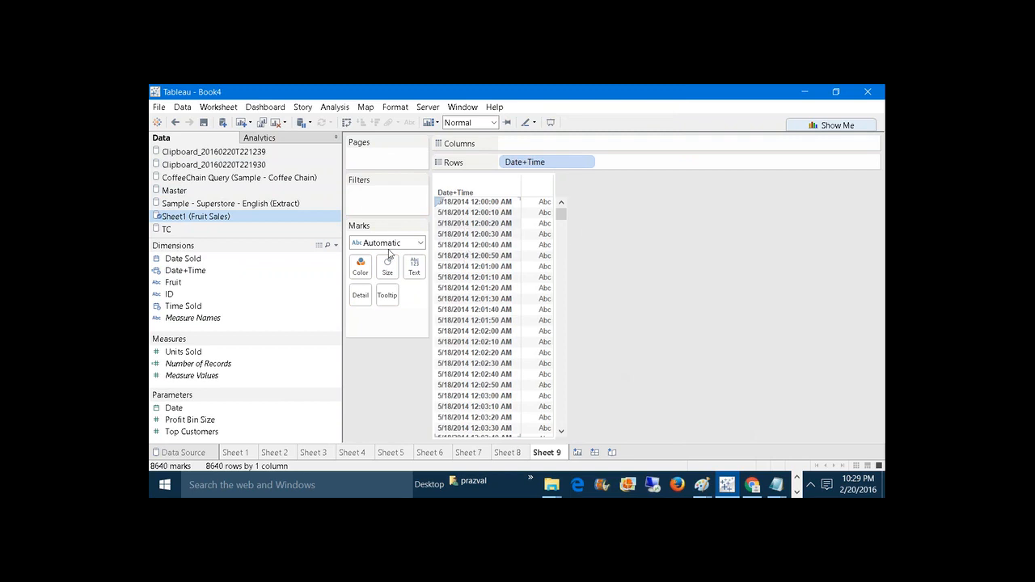
Add Units Sold to the columns and change the mark type to Bar
drag(209, 357, 596, 146)
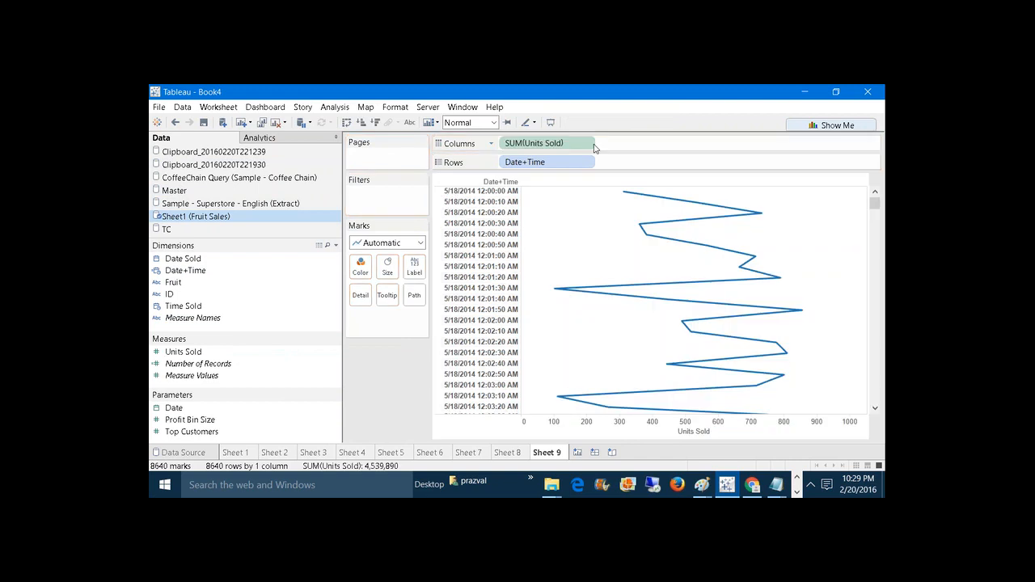
click(421, 242)
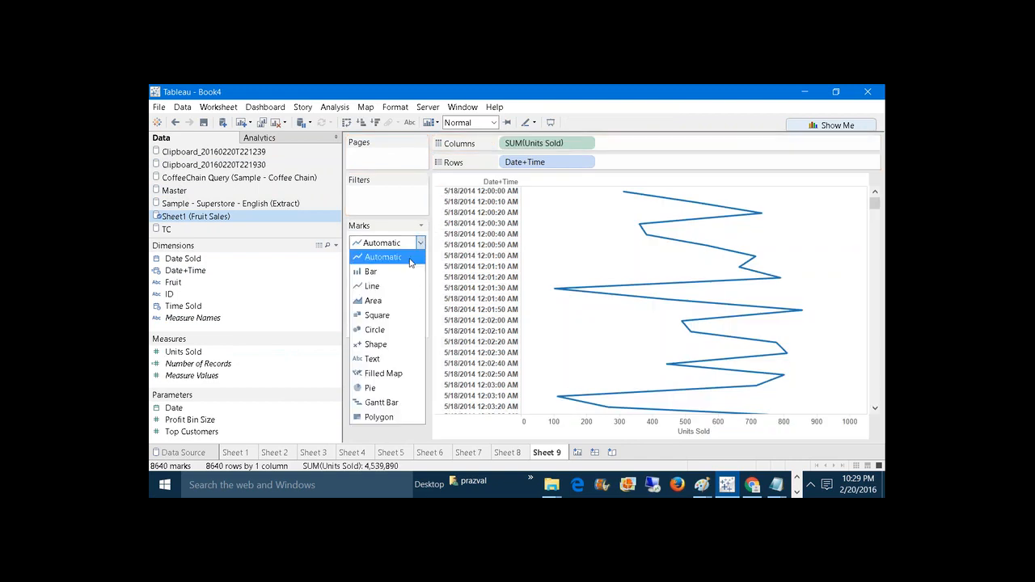
click(407, 272)
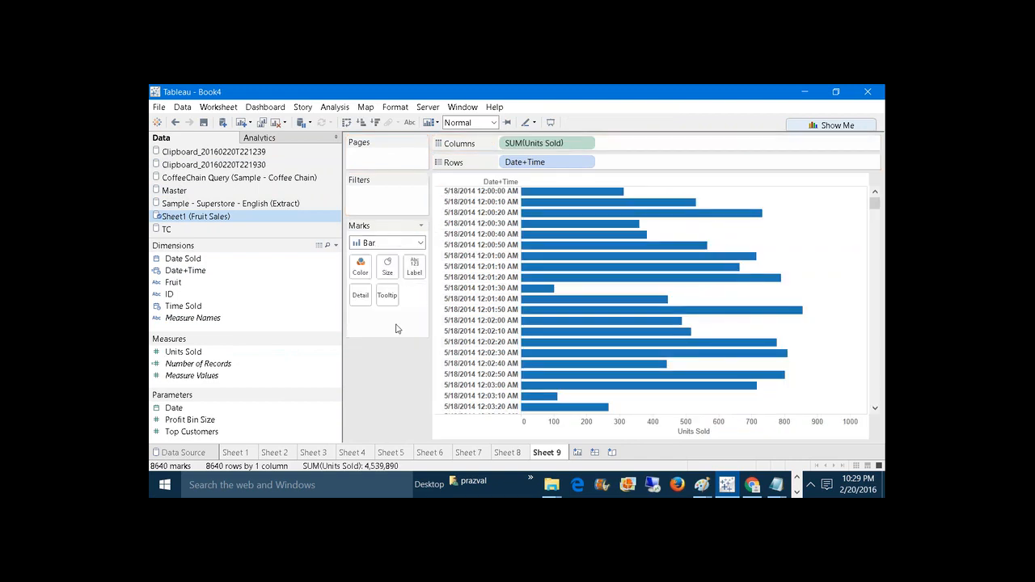
Review the nested DATEADD and DATEPART formula of the Date+Time field, and close it without changes
right_click(207, 273)
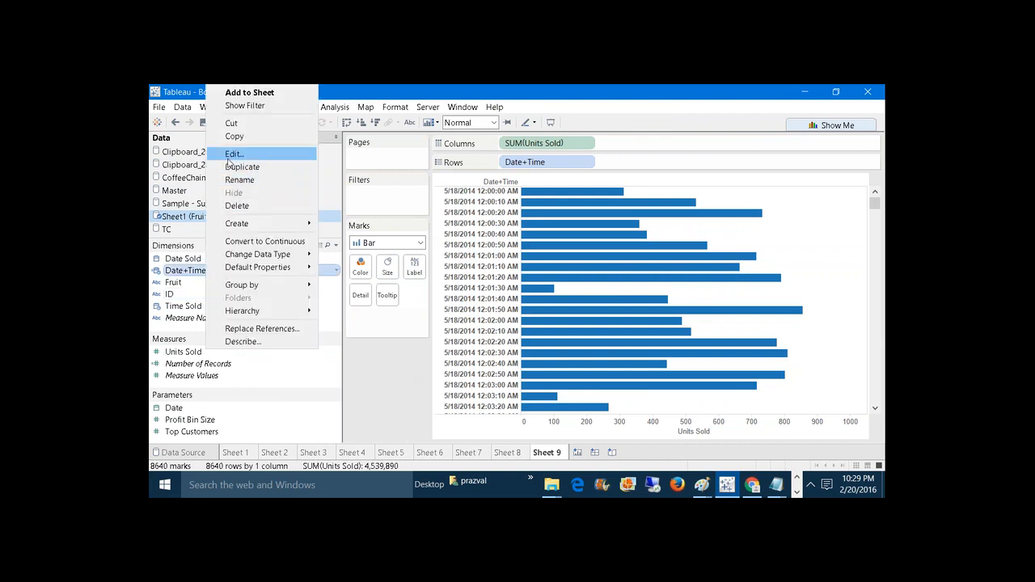
click(231, 154)
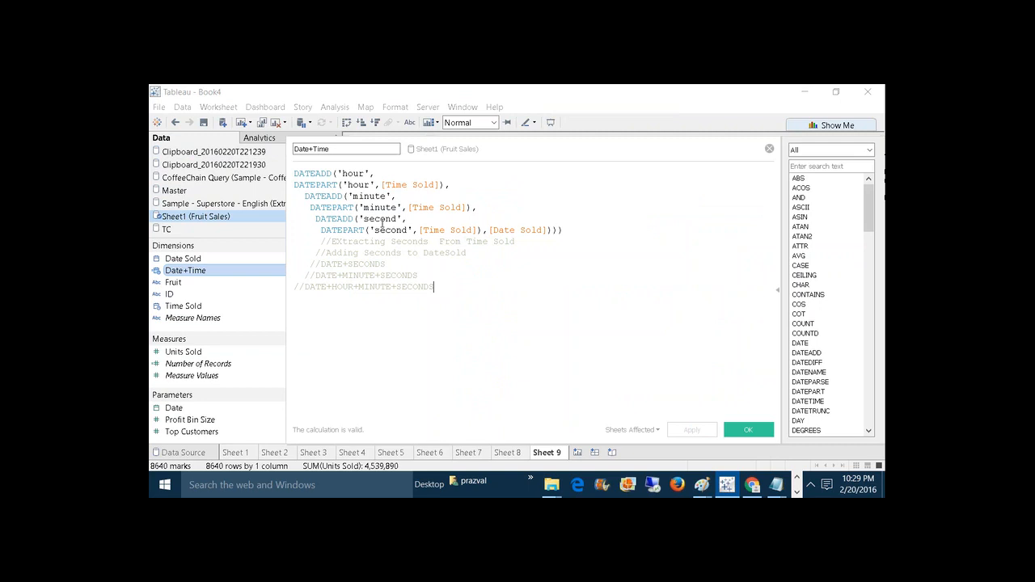
click(382, 222)
click(371, 207)
click(364, 184)
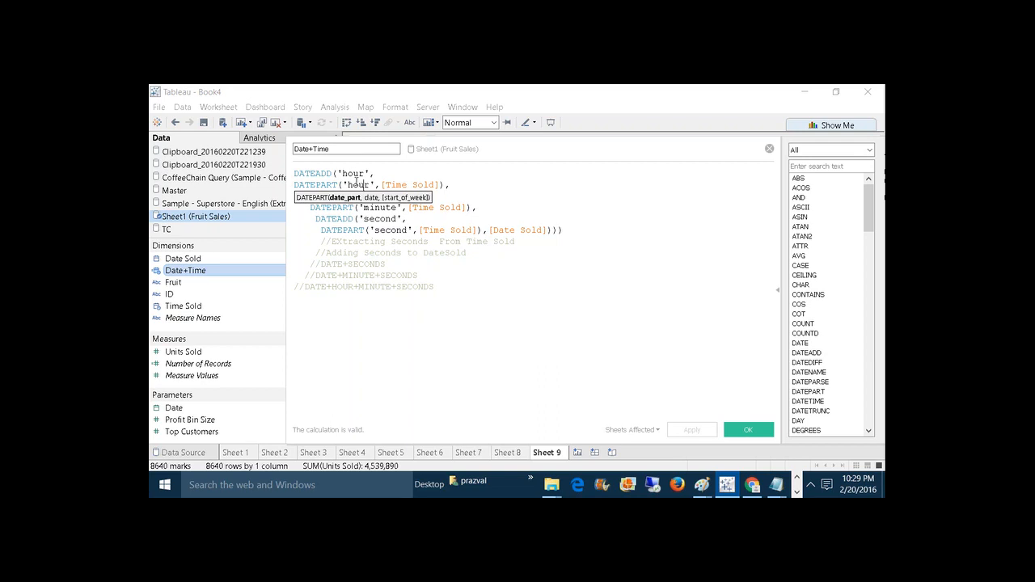
click(326, 174)
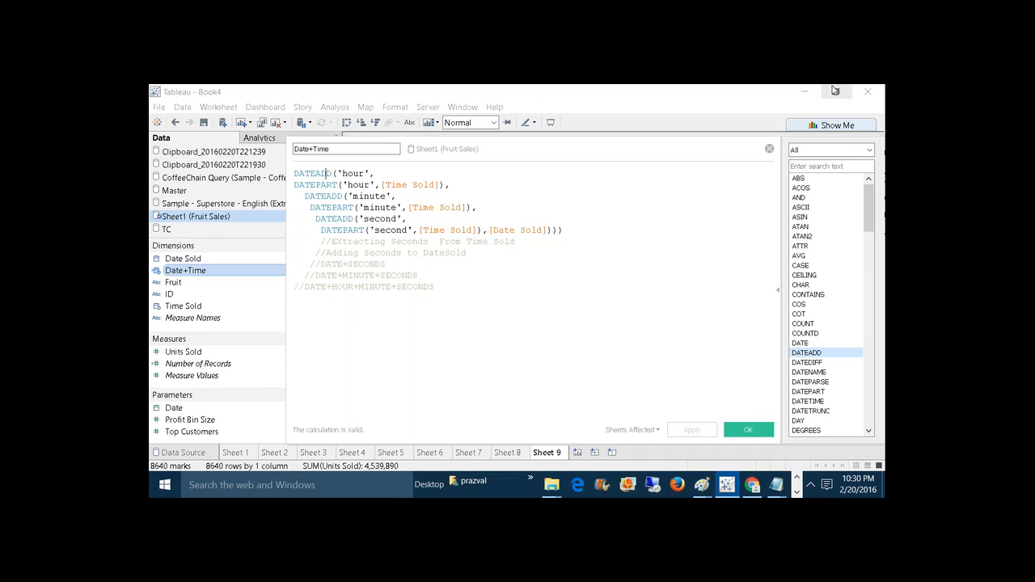
click(769, 150)
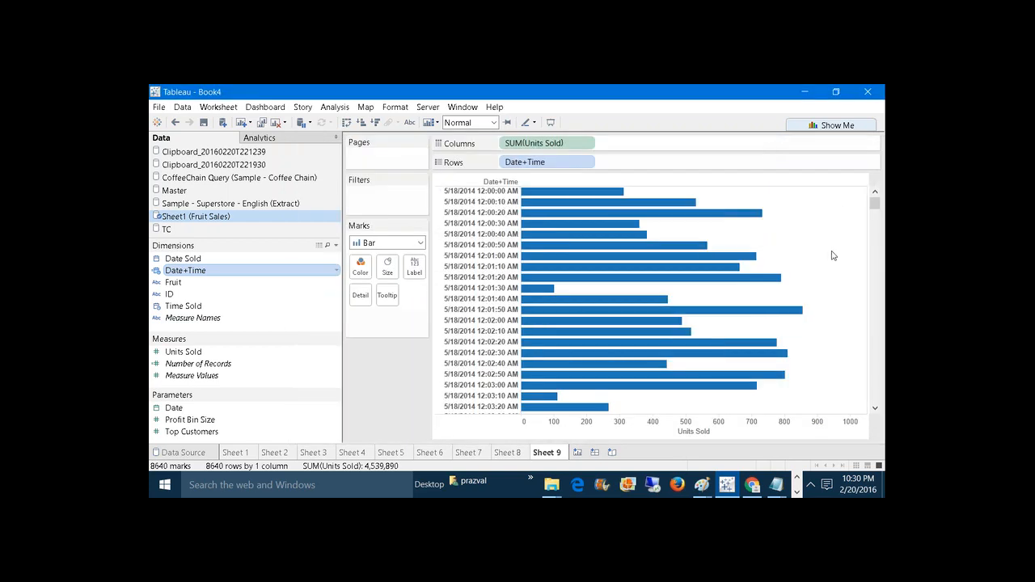
mouse_move(875, 206)
mouse_down()
mouse_move(880, 381)
mouse_move(874, 195)
mouse_up()
Switch to the Notepad notes on MASTER DATASOURCE and add a dashed divider and the heading "STATISTICAL CALCULATIONS:-" below them
mouse_move(778, 485)
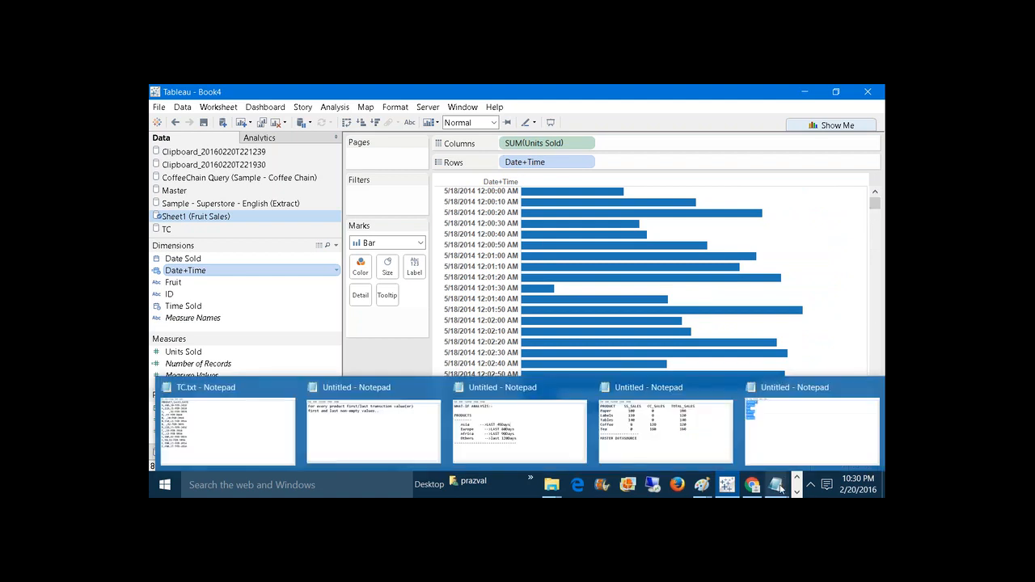
click(712, 439)
click(757, 194)
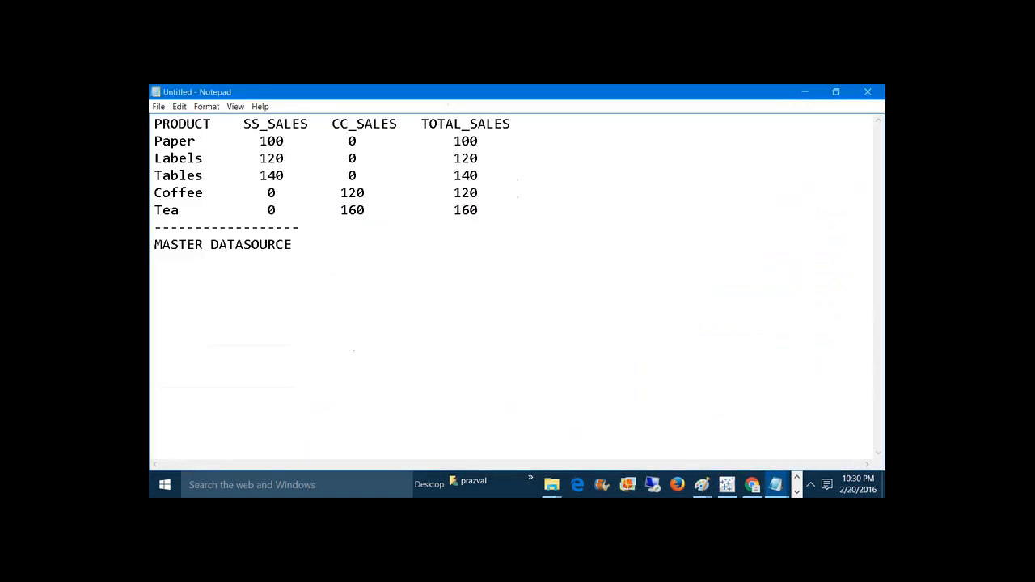
key(Return)
text(-------------------------)
key(Return)
text(STATISTIVC)
key(BackSpace)
key(BackSpace)
text(CAL CALC)
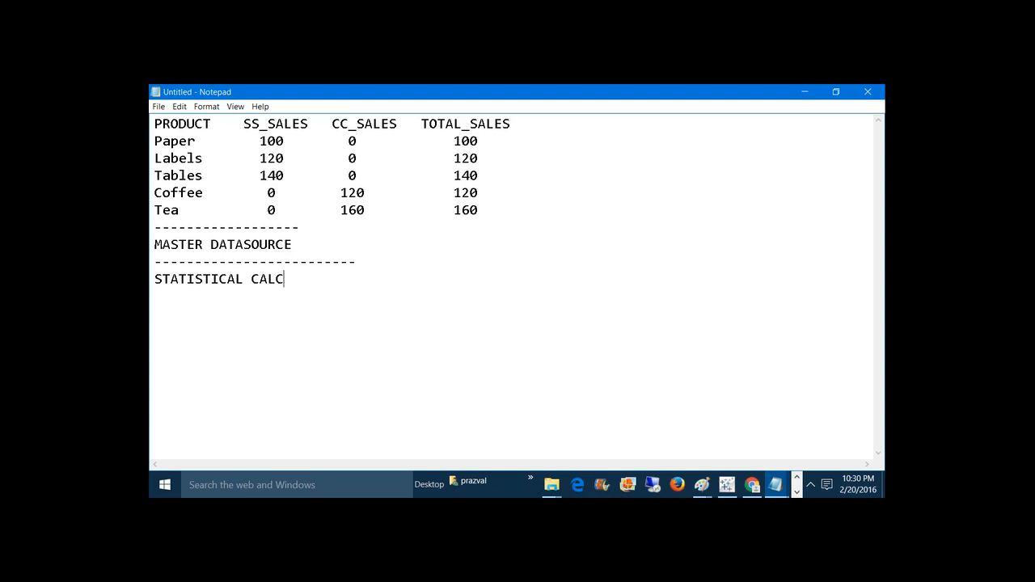
text(ULATIONS:-)
Write "::: 2 CAL'S:::" under the heading, followed by the list "1)Z-Score 2)Co-Relation Coeficient"
key(Return)
key(Return)
text(::: 2 CAL)
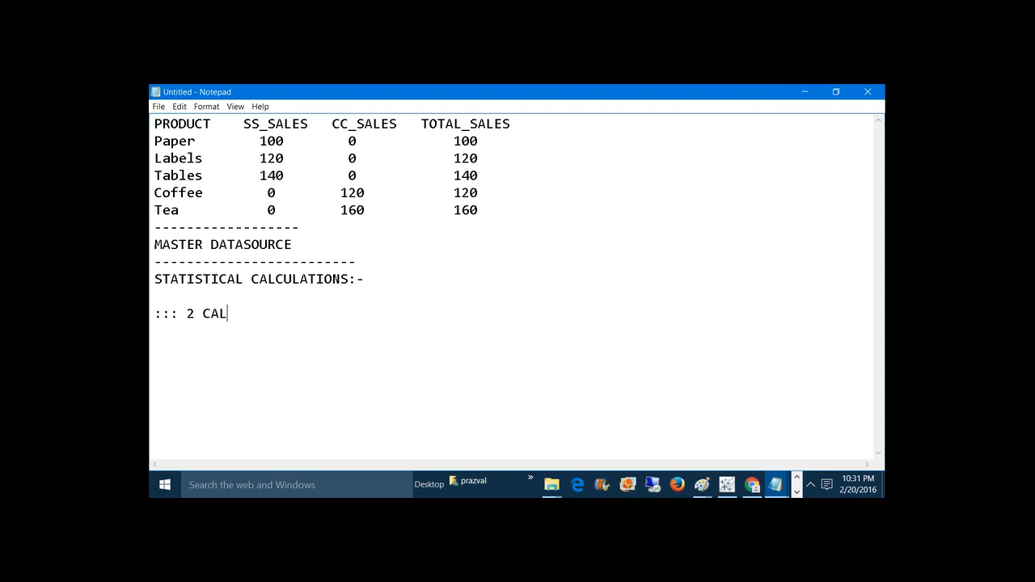
text('S:::  )
text(1)
text())
text(Z-Scor)
text(e    2))
text(Co)
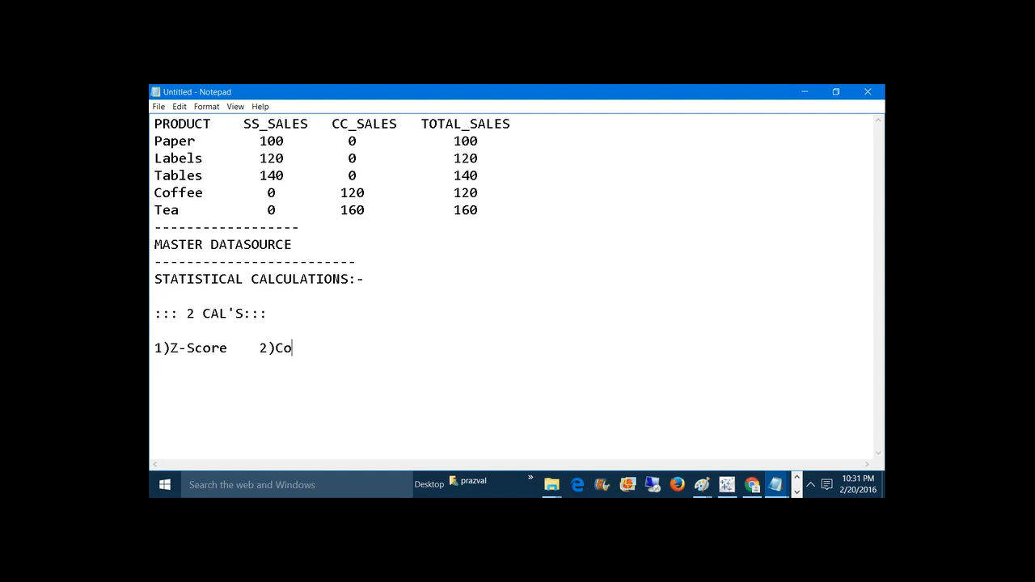
text(-Relation Coeficient)
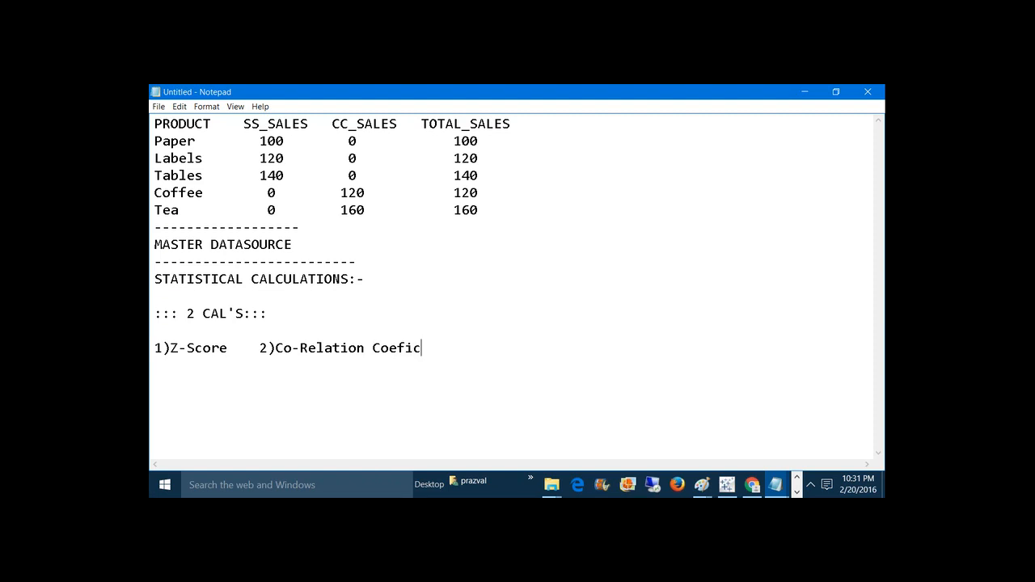
Add a "1)Z-Score:-" section with the line "--Standard Score" below the list
key(Return)
key(Return)
text(1))
text(Z-)
text(Score:)
text(--)
text(St)
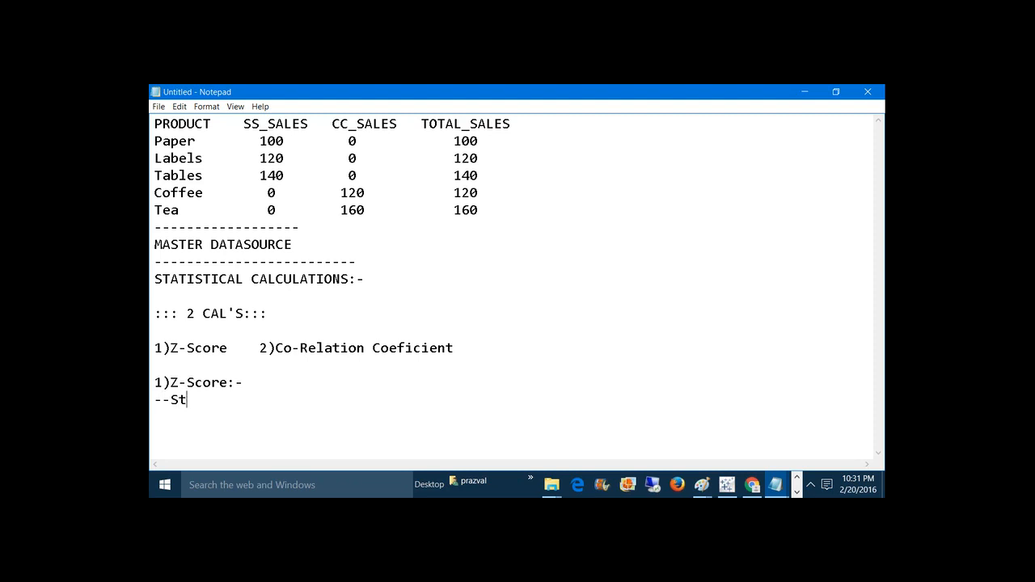
text(andard Score)
Add the Z-Score rule "> +1.96 <-1.96 -->Unusual" below the Standard Score line
key(Return)
key(Return)
text(+1)
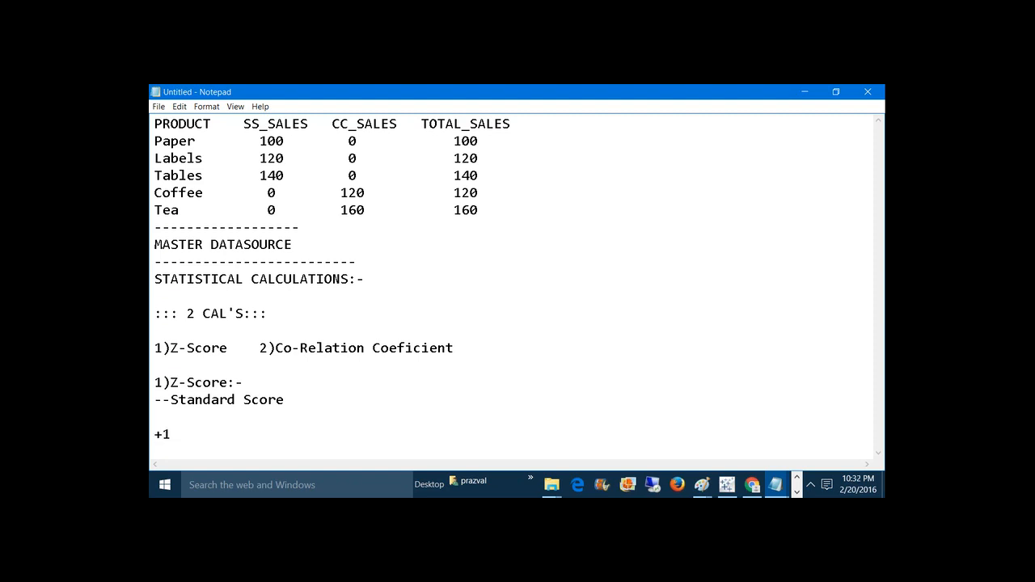
text(.96)
text(>)
text( <-1.96)
text(-->)
text(Un)
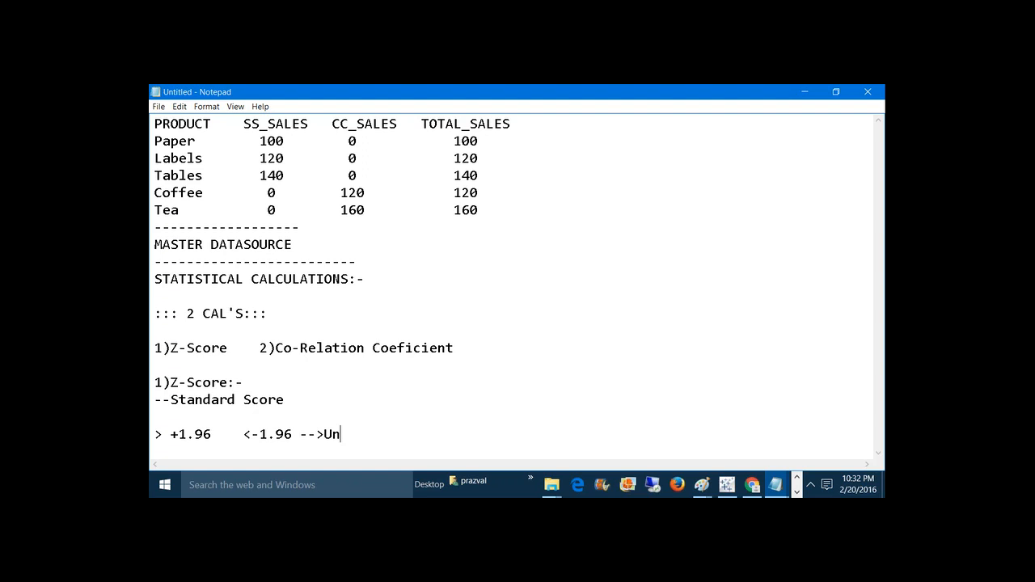
text(usual)
Highlight the -1.96 and +1.96 thresholds in the Z-Score rule to examine them
drag(170, 429, 291, 434)
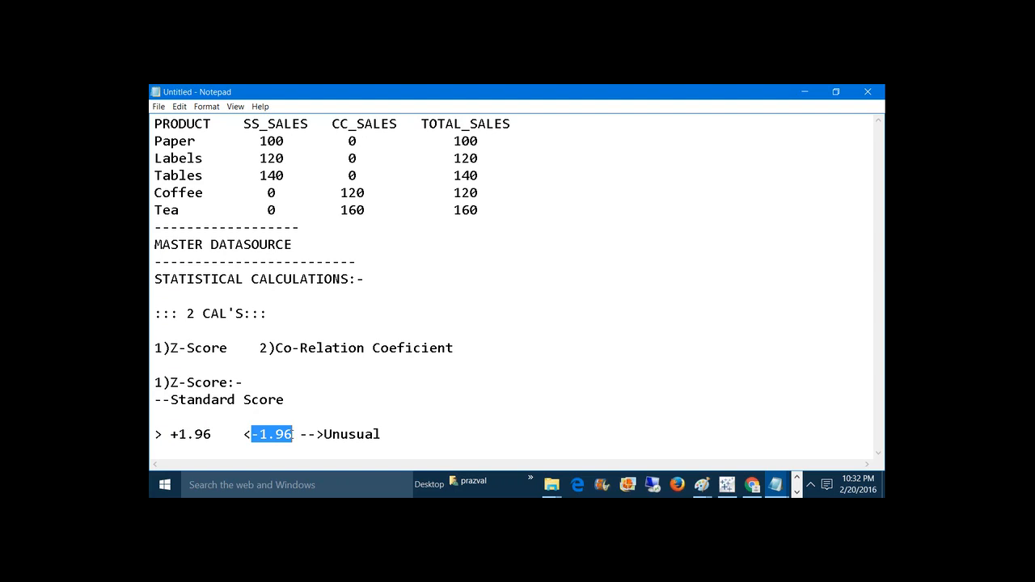
drag(212, 434, 162, 434)
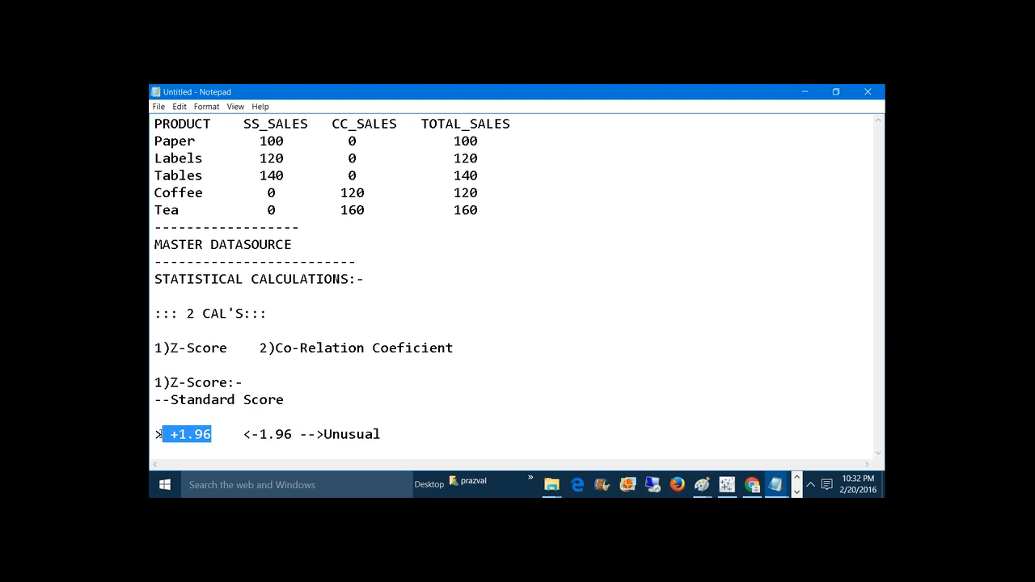
click(250, 434)
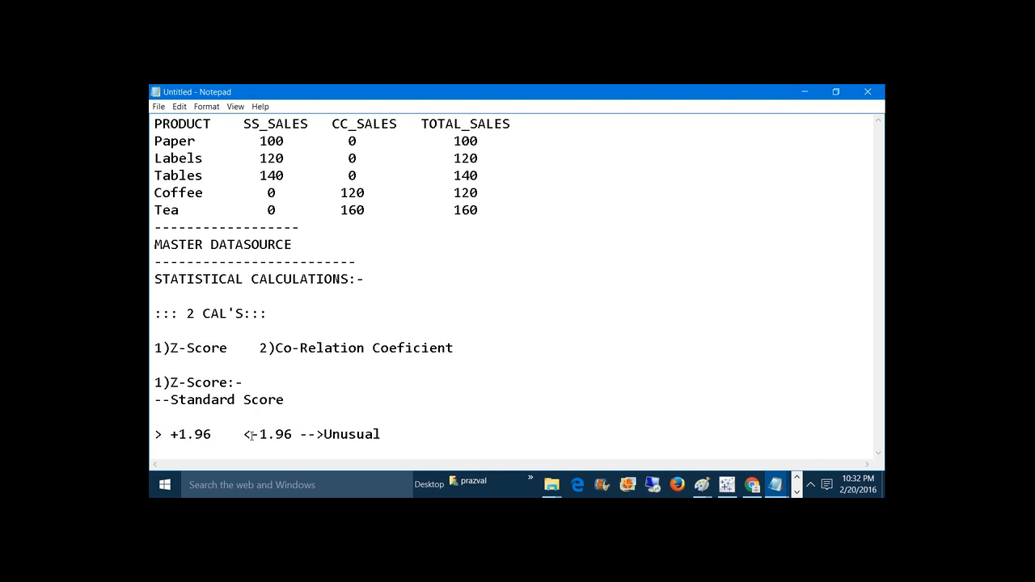
drag(251, 434, 292, 435)
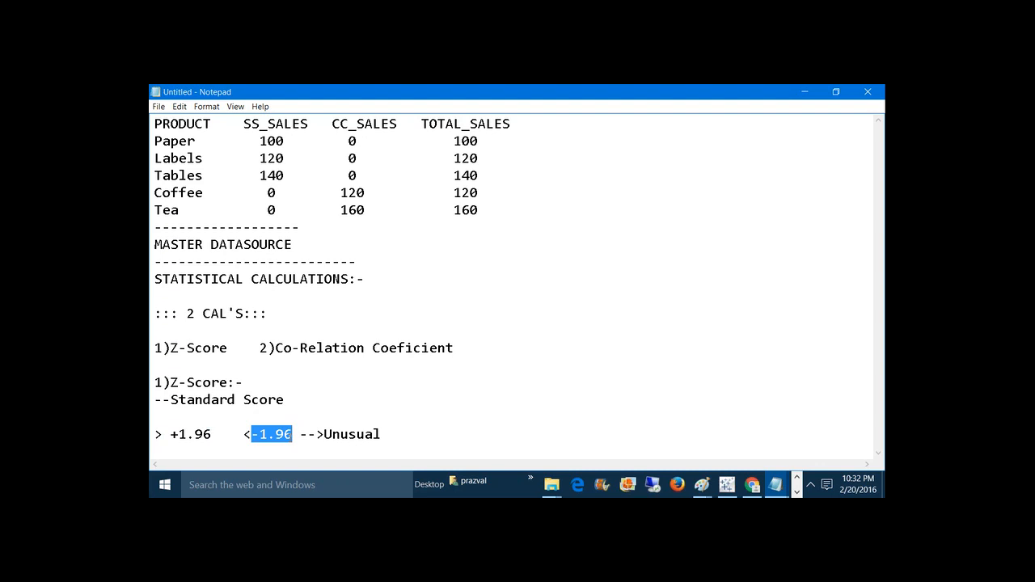
click(422, 437)
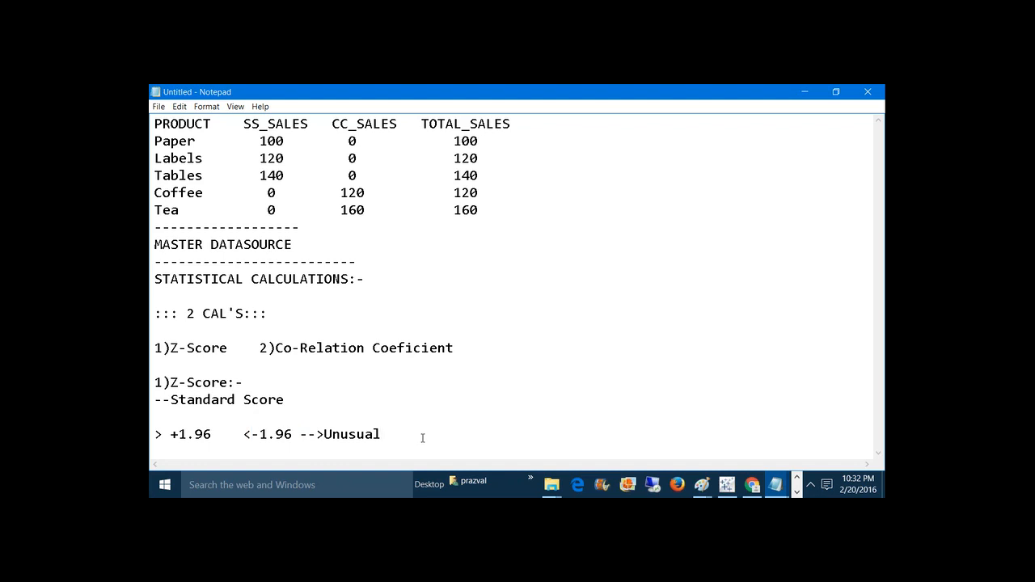
Open Paint and handwrite the formula Z = (x̄ − μ) / σ with the Pencil at a changed line size
key(super+r)
text(mspaint)
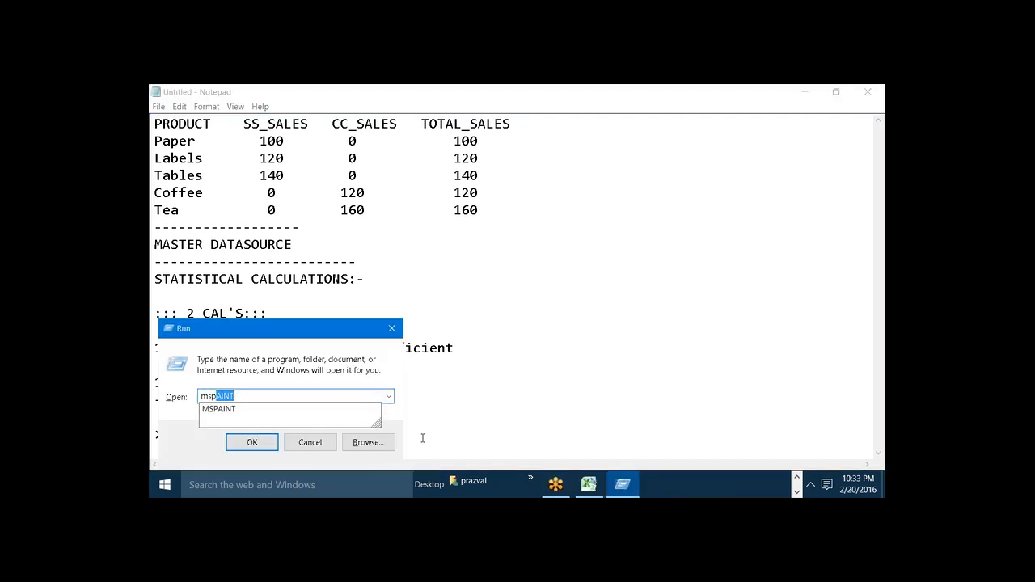
key(Return)
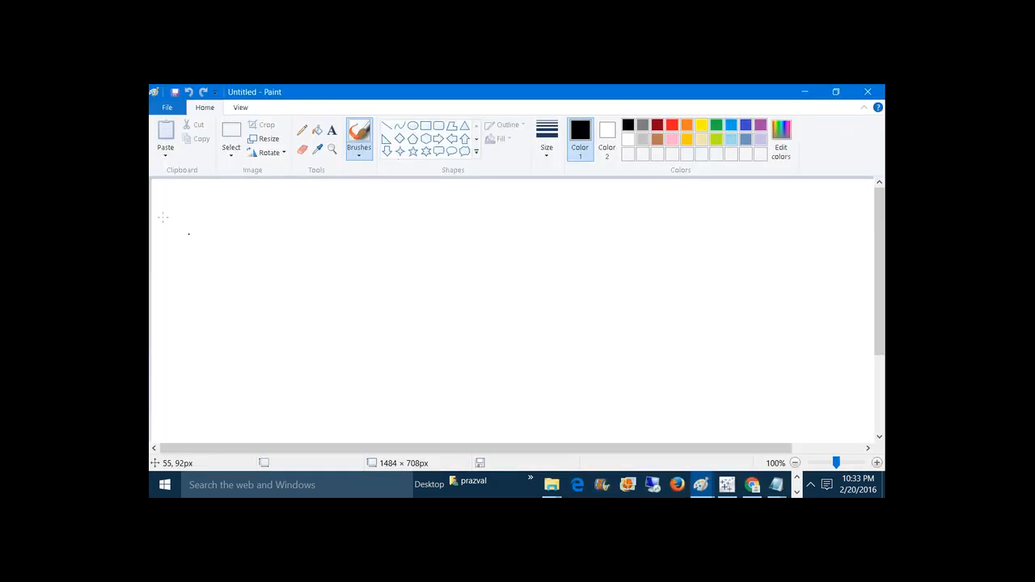
click(302, 130)
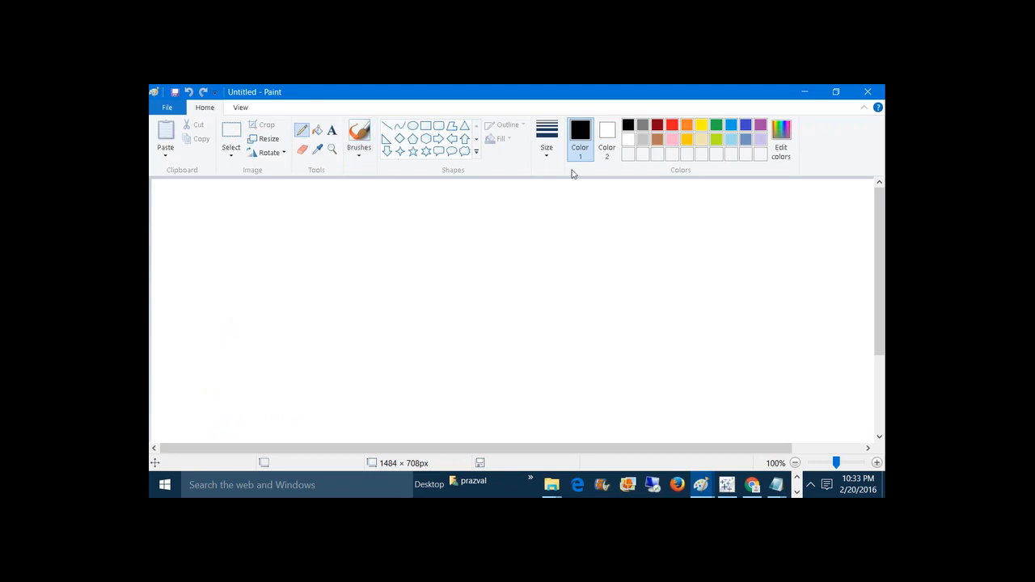
click(547, 141)
click(559, 230)
mouse_move(413, 248)
mouse_down()
mouse_move(435, 244)
mouse_move(413, 267)
mouse_move(486, 258)
mouse_move(498, 243)
mouse_move(539, 240)
mouse_move(546, 256)
mouse_move(554, 237)
mouse_move(558, 254)
mouse_up()
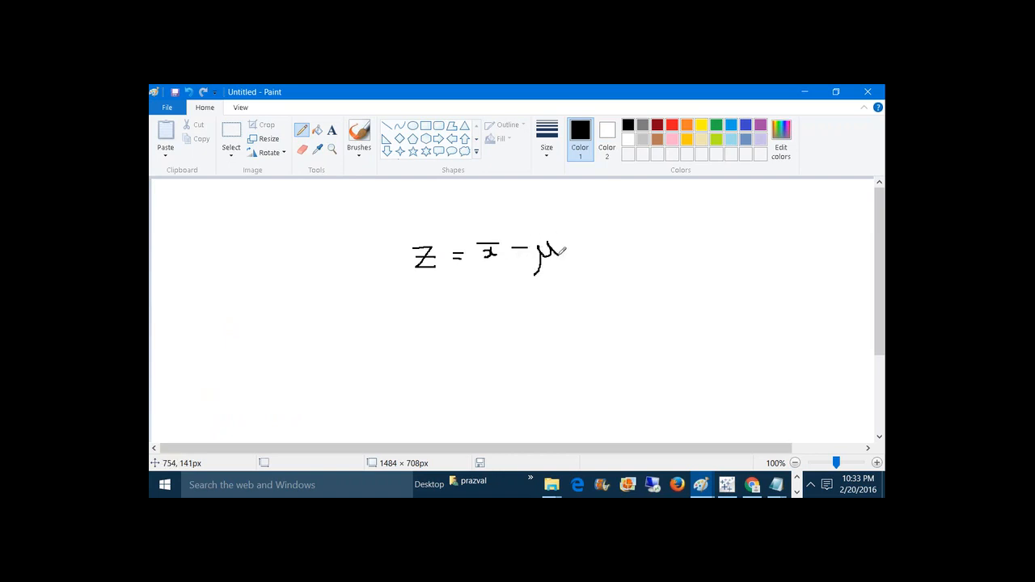
mouse_move(486, 275)
mouse_down()
mouse_move(561, 275)
mouse_move(513, 306)
mouse_move(524, 294)
mouse_up()
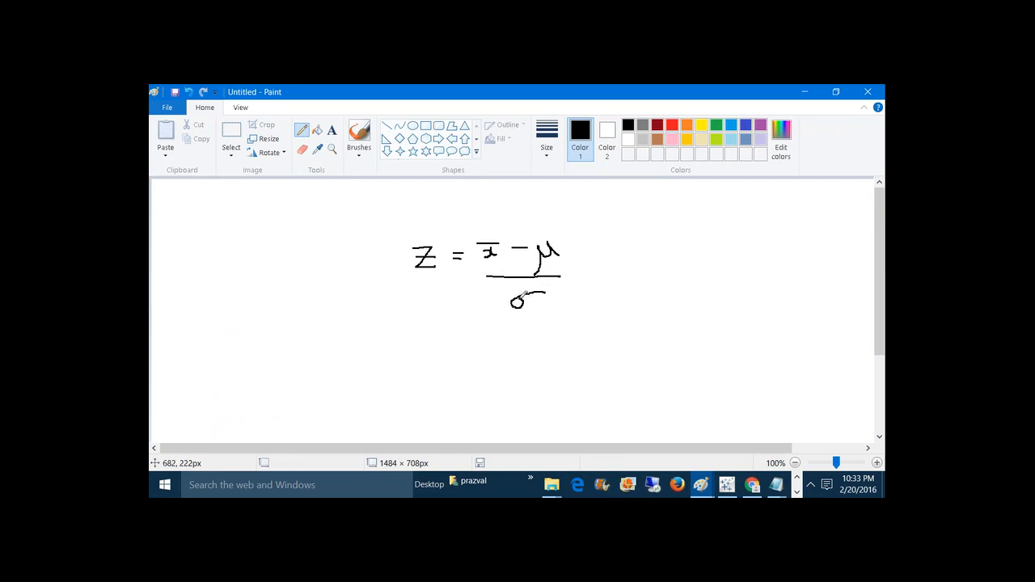
Circle the symbols in the handwritten formula and label x̄ as "Obs", μ as "Mean" and σ as "std dev", erasing the miswritten first label
mouse_move(504, 241)
mouse_down()
mouse_move(487, 236)
mouse_move(495, 262)
mouse_move(506, 248)
mouse_move(495, 220)
mouse_move(524, 213)
mouse_move(530, 197)
mouse_move(566, 226)
mouse_move(582, 215)
mouse_up()
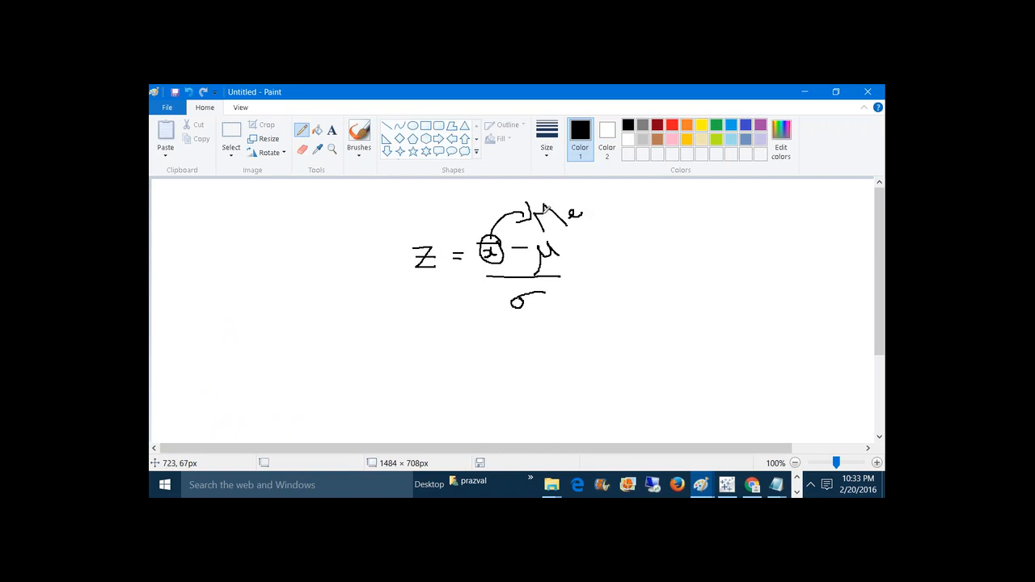
click(308, 153)
mouse_move(543, 206)
mouse_down()
mouse_move(566, 223)
mouse_move(569, 209)
mouse_up()
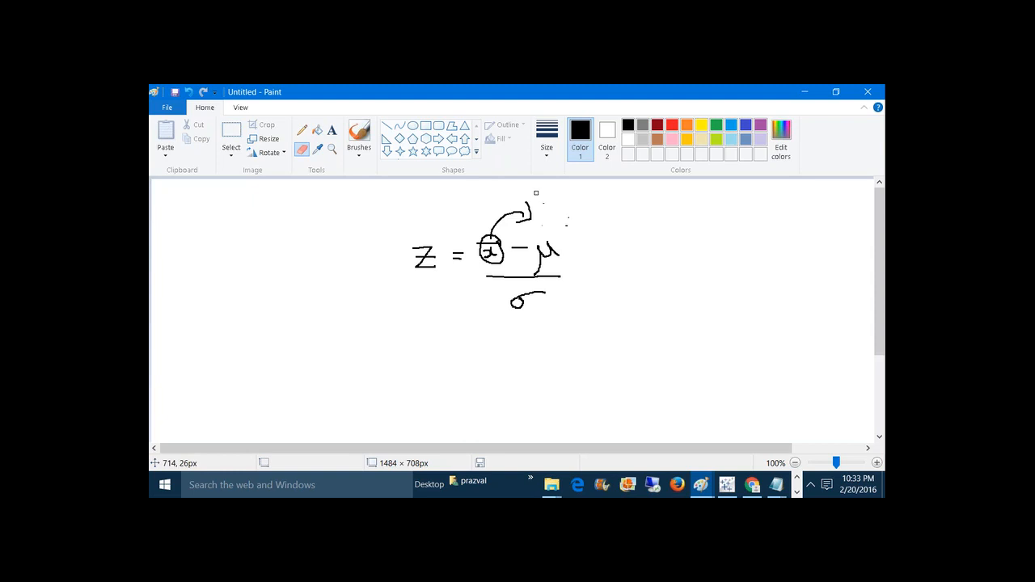
click(301, 129)
mouse_move(544, 203)
mouse_down()
mouse_move(567, 218)
mouse_move(543, 235)
mouse_move(541, 257)
mouse_move(570, 236)
mouse_move(619, 240)
mouse_move(617, 217)
mouse_move(636, 229)
mouse_move(651, 216)
mouse_move(652, 227)
mouse_up()
mouse_move(496, 313)
mouse_down()
mouse_move(540, 279)
mouse_move(503, 316)
mouse_move(560, 296)
mouse_move(587, 307)
mouse_move(590, 295)
mouse_move(608, 302)
mouse_move(599, 310)
mouse_move(615, 283)
mouse_move(637, 297)
mouse_move(662, 270)
mouse_move(653, 283)
mouse_move(672, 270)
mouse_move(678, 278)
mouse_move(682, 261)
mouse_up()
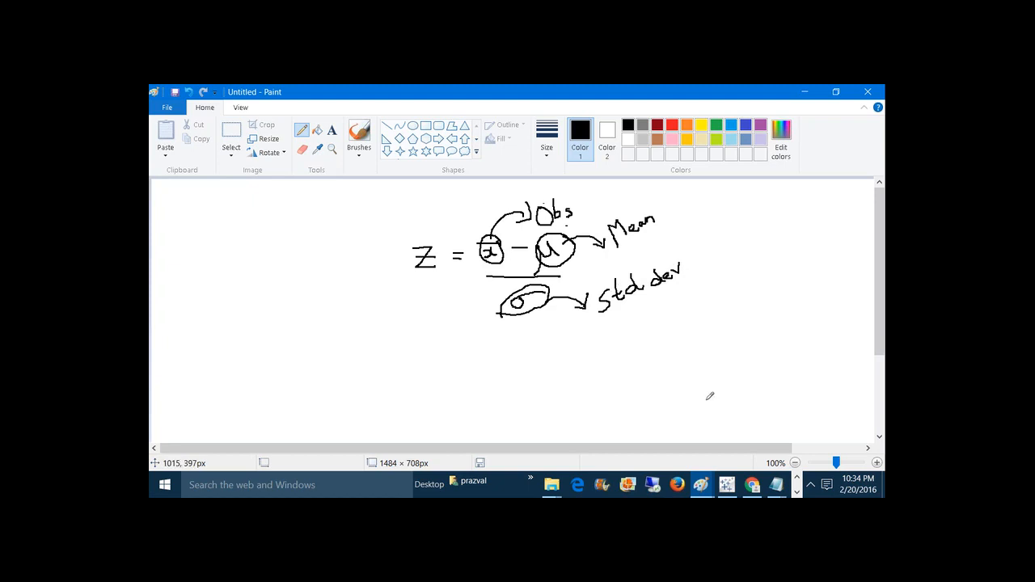
Switch to Tableau and open a new worksheet based on the Sample - Superstore - English (Extract) data source
click(731, 492)
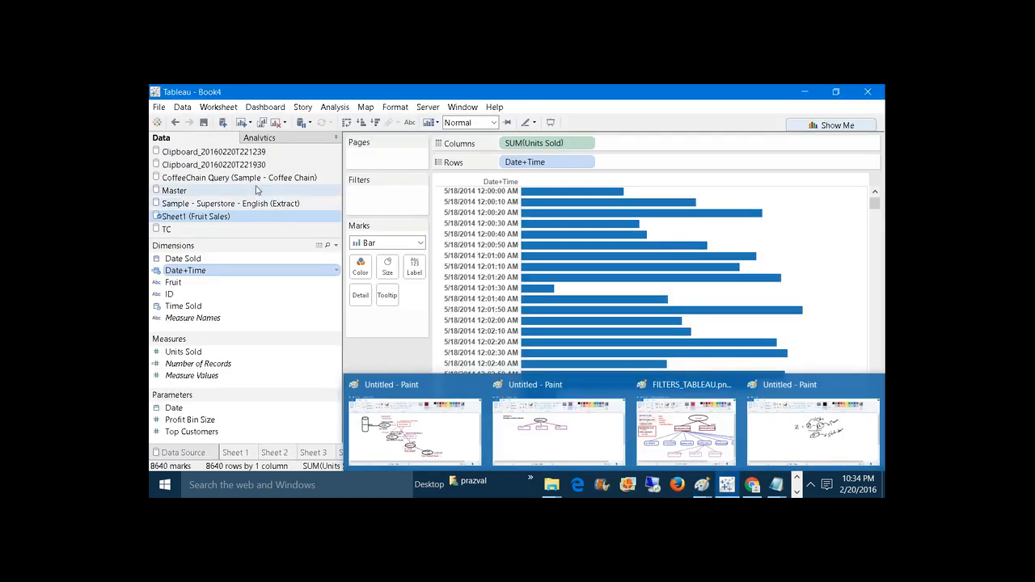
click(240, 123)
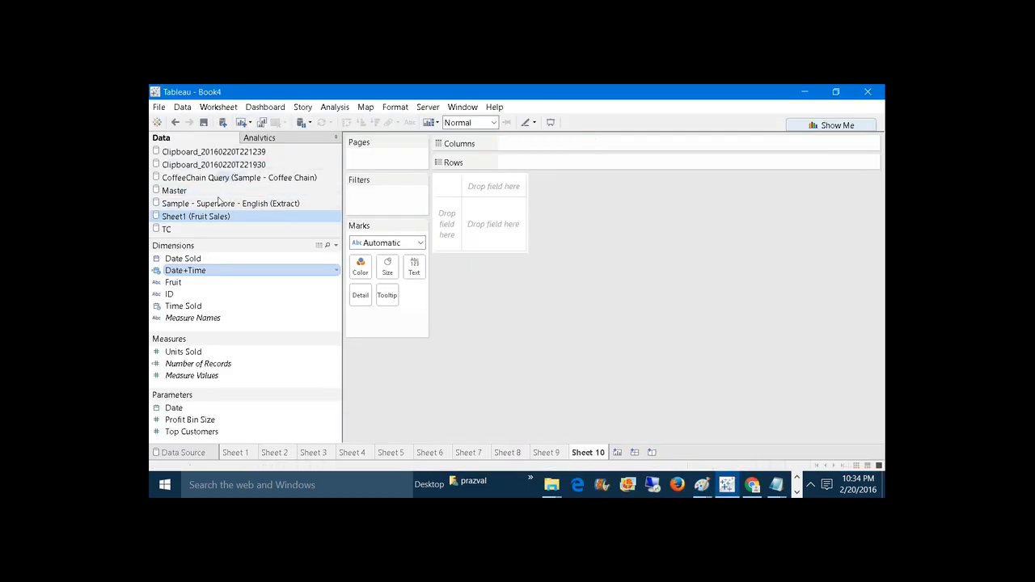
click(217, 204)
double_click(217, 203)
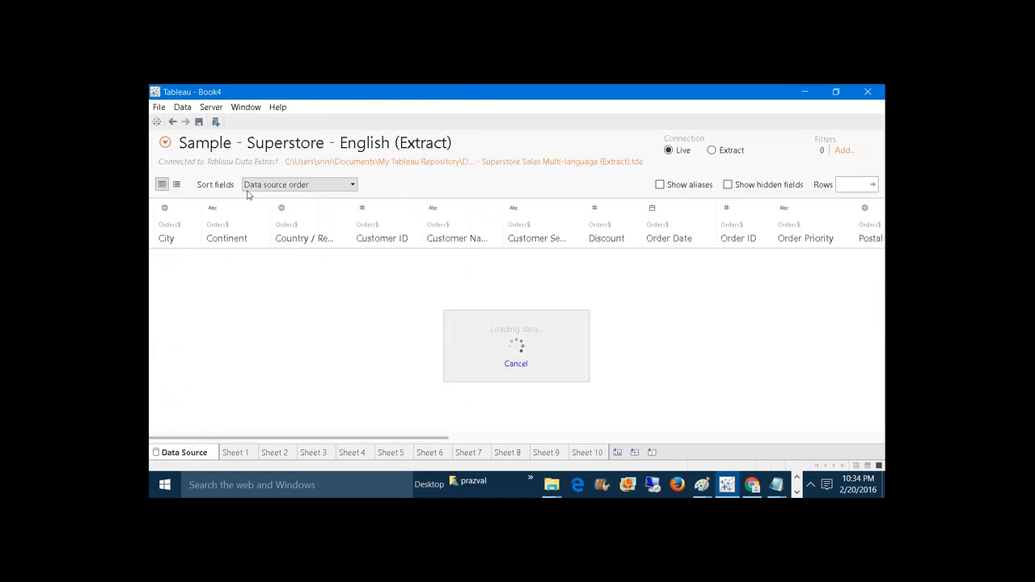
click(616, 452)
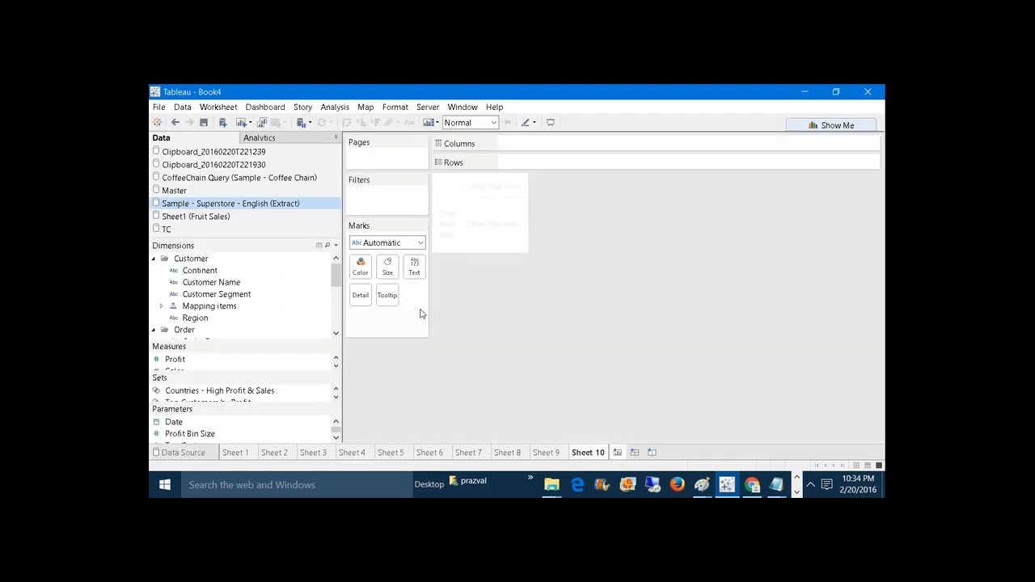
Chart summed Profit as horizontal bars by Country / Region and sort the countries in descending order of profit
click(161, 306)
mouse_move(204, 323)
mouse_down()
mouse_move(266, 311)
mouse_move(420, 227)
mouse_move(499, 162)
mouse_up()
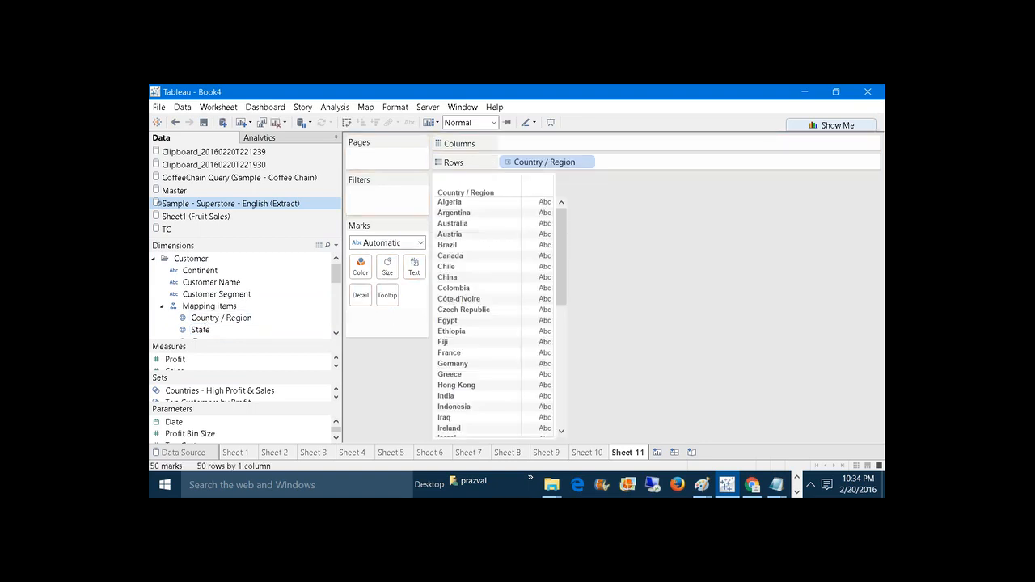
drag(265, 343, 254, 252)
mouse_move(194, 265)
mouse_down()
mouse_move(277, 257)
mouse_move(550, 143)
mouse_up()
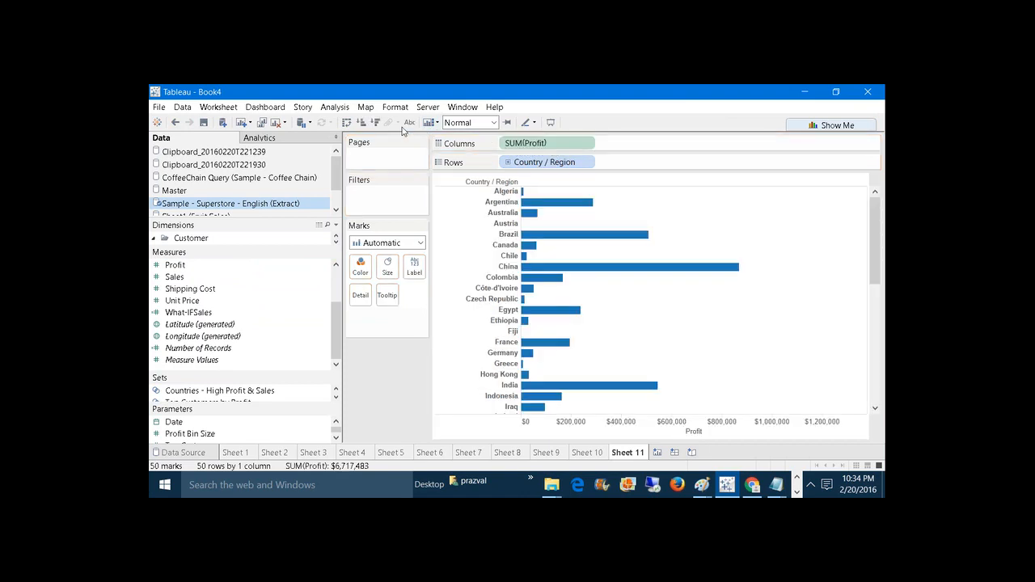
click(376, 122)
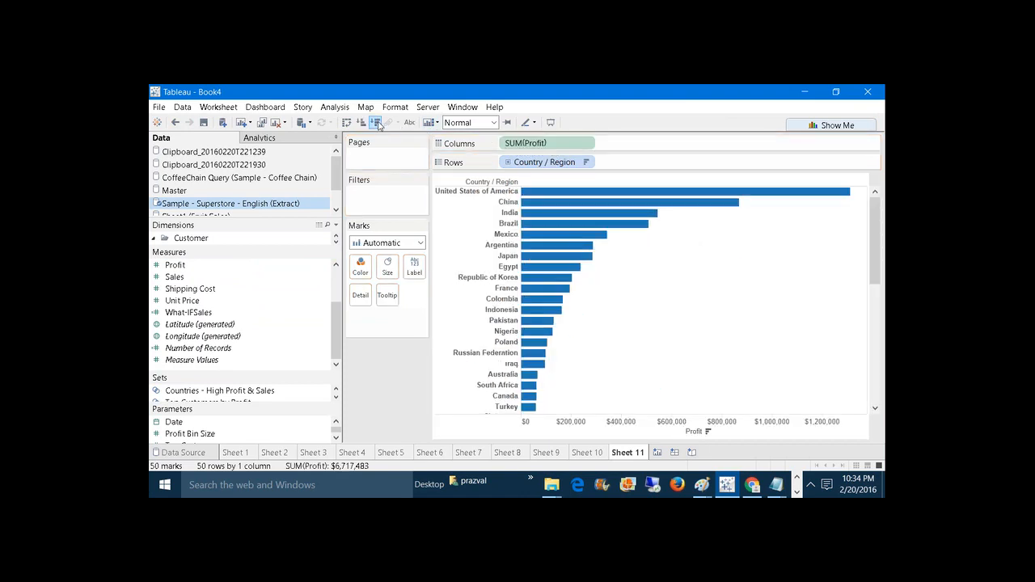
Create a calculated field named "Z-score" and begin its formula with SUM([Profit])
click(336, 228)
click(322, 237)
text(Z-score)
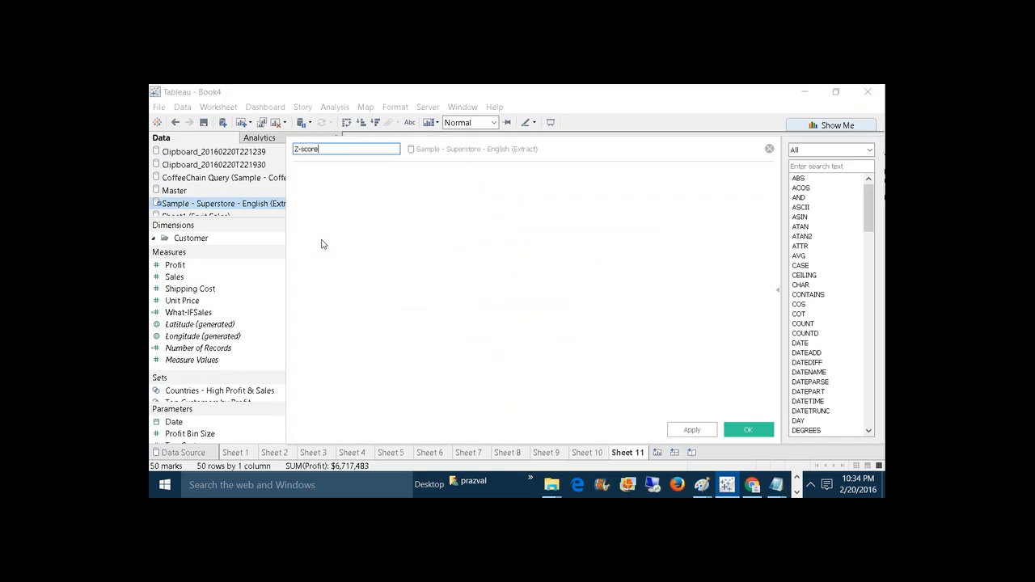
click(383, 219)
text(SUM)
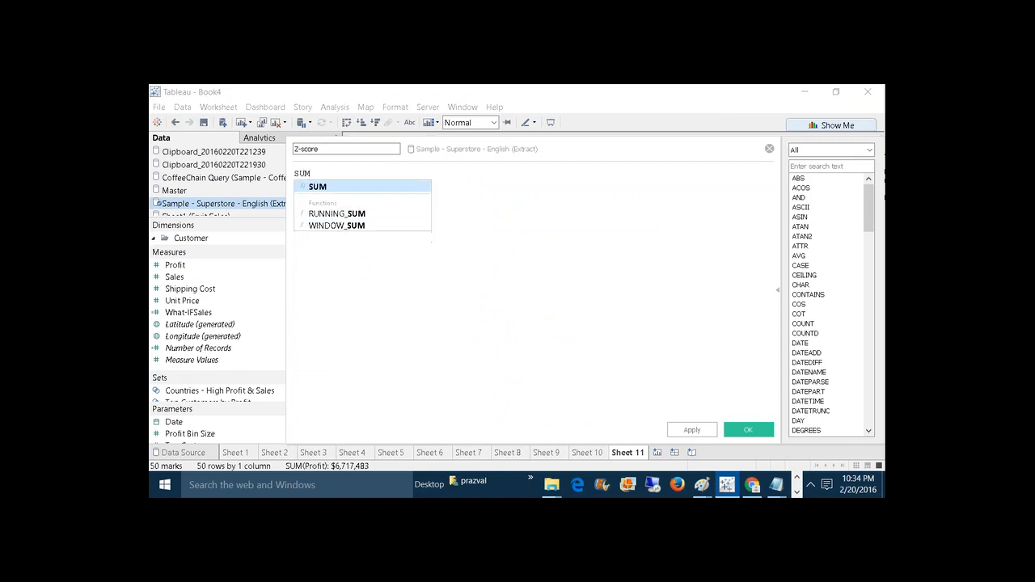
text((PR)
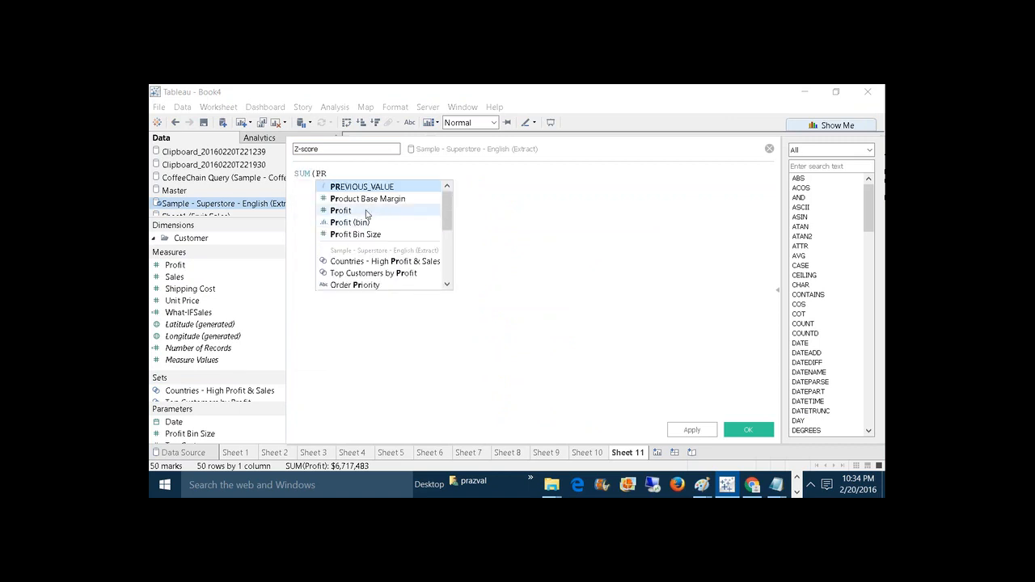
double_click(366, 210)
text() )
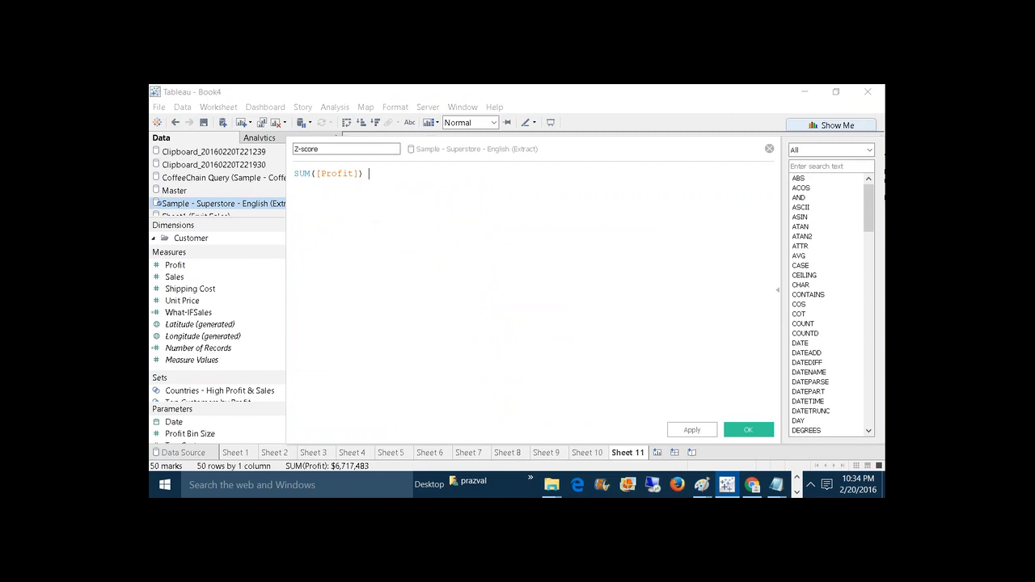
Subtract WINDOW_AVG(SUM([Profit])) from the profit sum and add an opening parenthesis before the whole expression
text(- WIN)
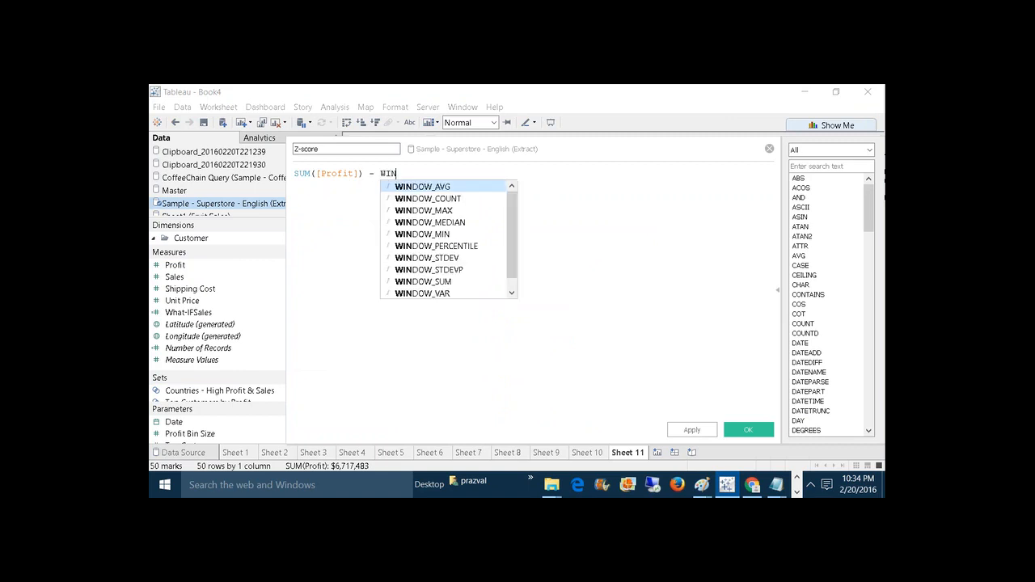
text(DOW_A)
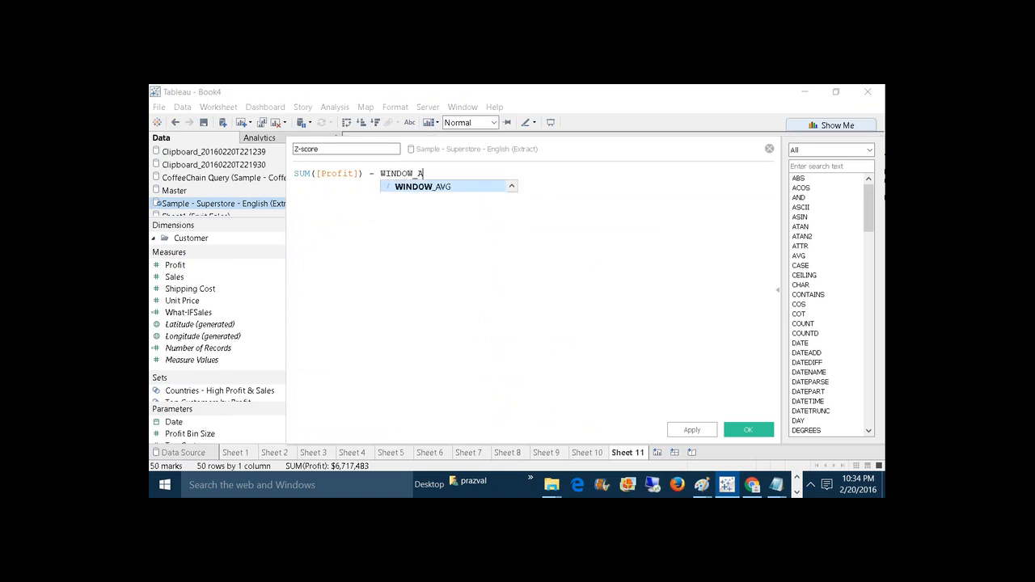
text(VG()
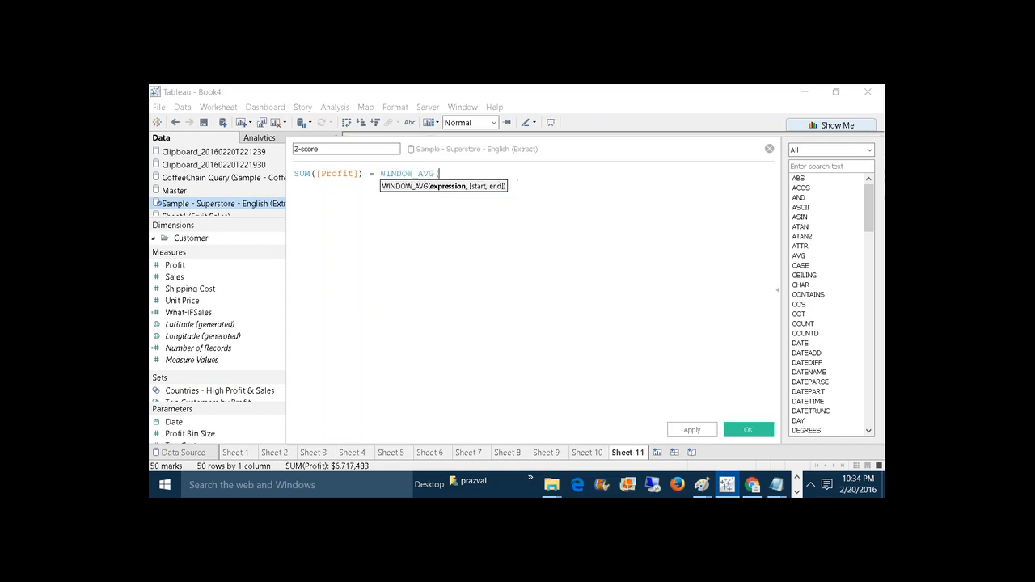
text(SUM(PR)
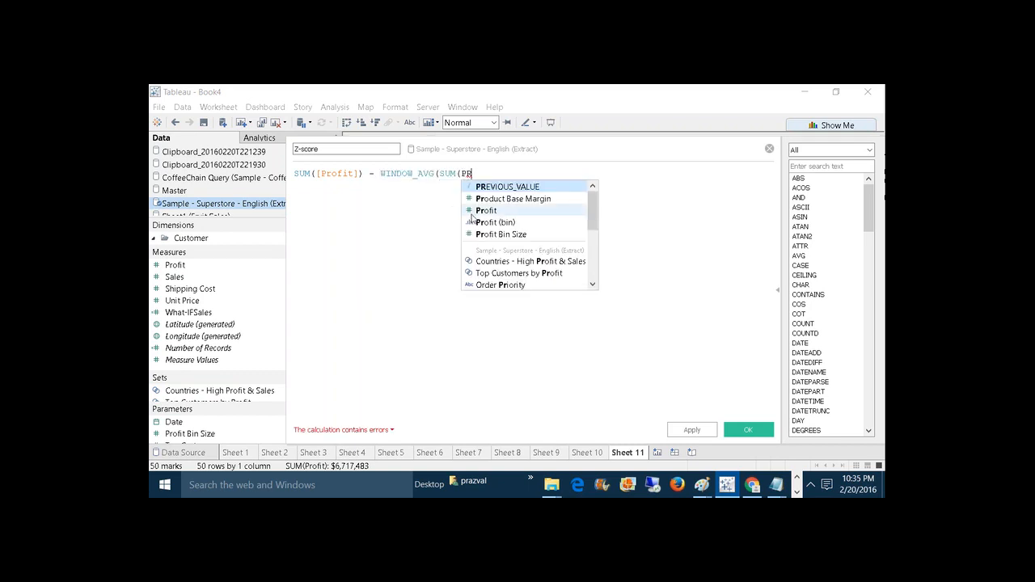
click(473, 212)
text())
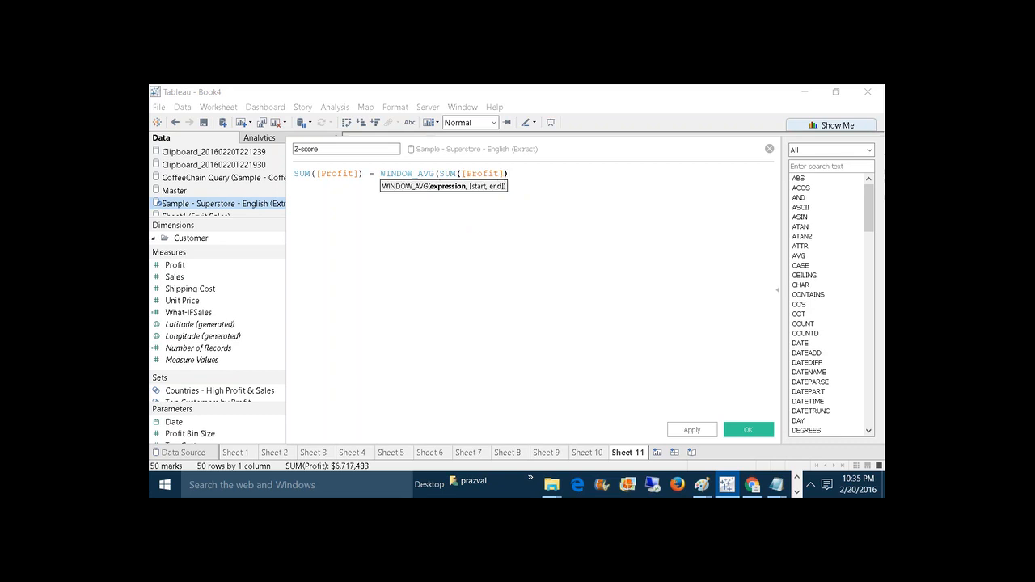
text())
click(417, 173)
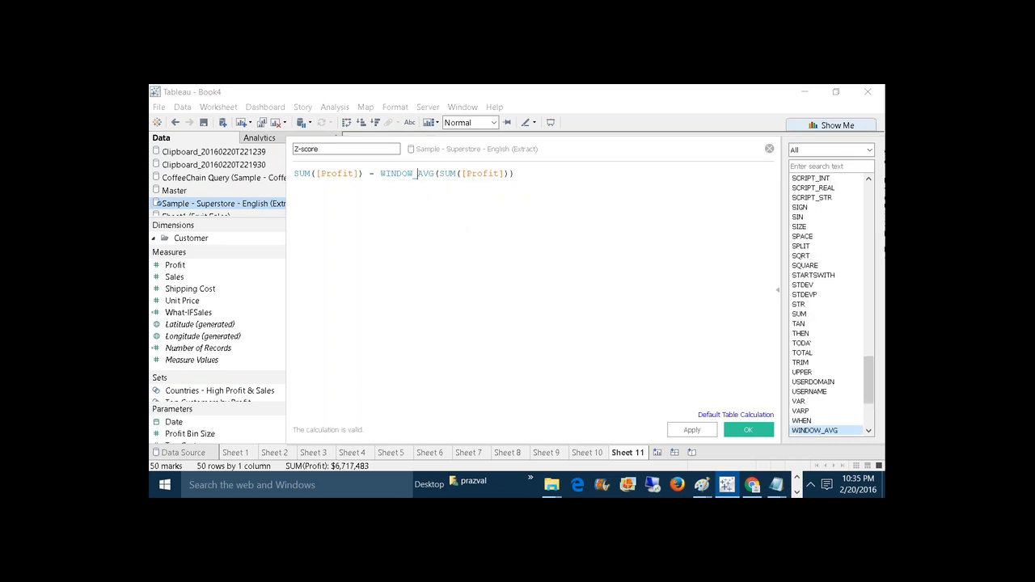
click(305, 173)
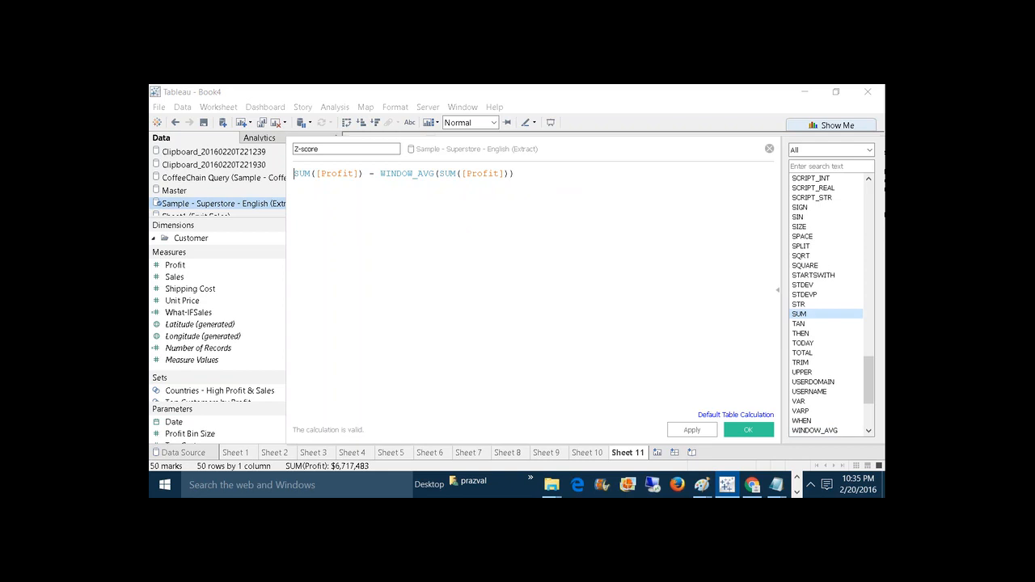
text(()
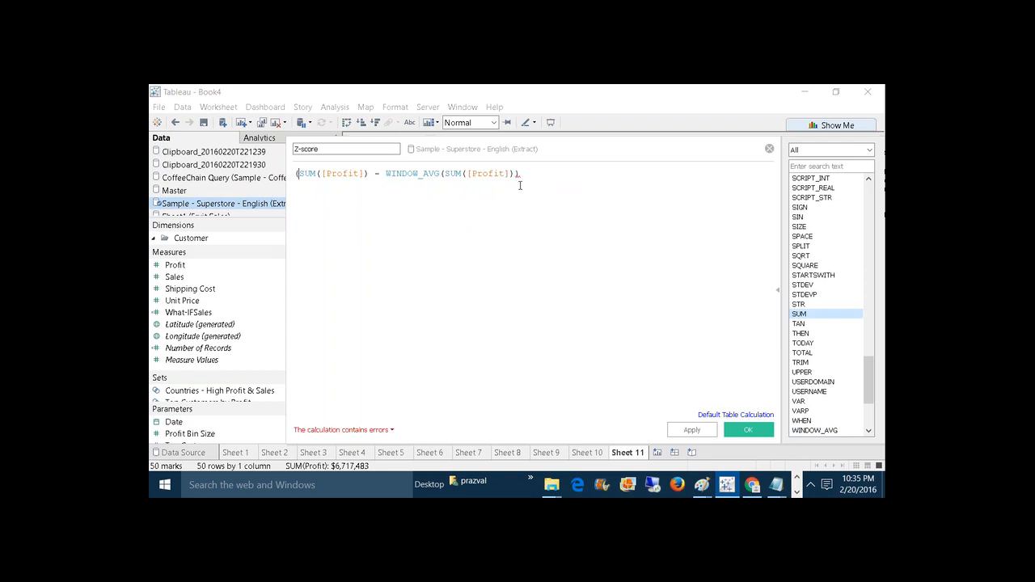
Divide the Z-score expression by WINDOW_STDEVP(SUM([Profit])), placing the slash and the divisor on separate lines
click(529, 179)
key(Return)
text(/)
key(Return)
text(WI)
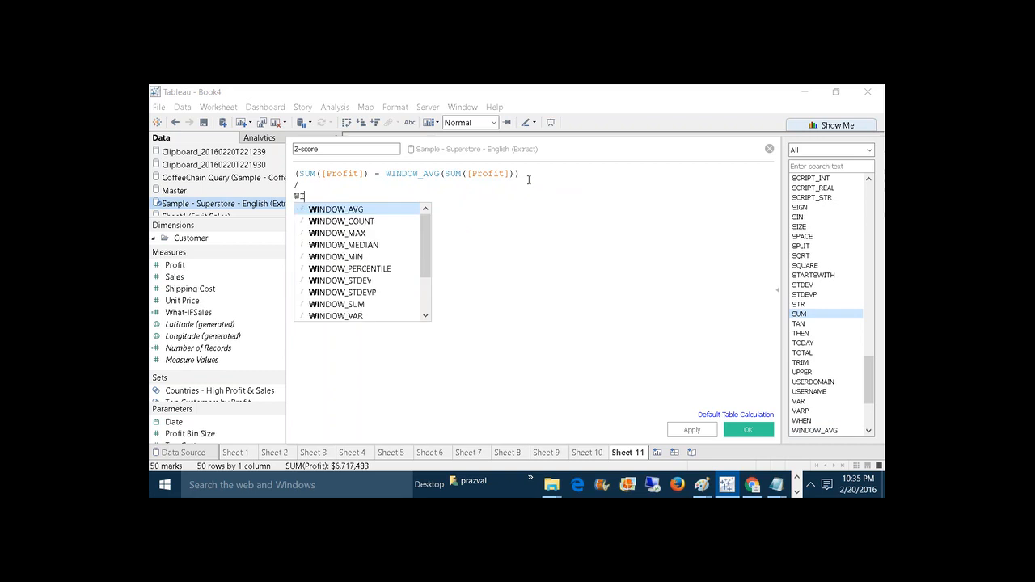
text(NDOW_S)
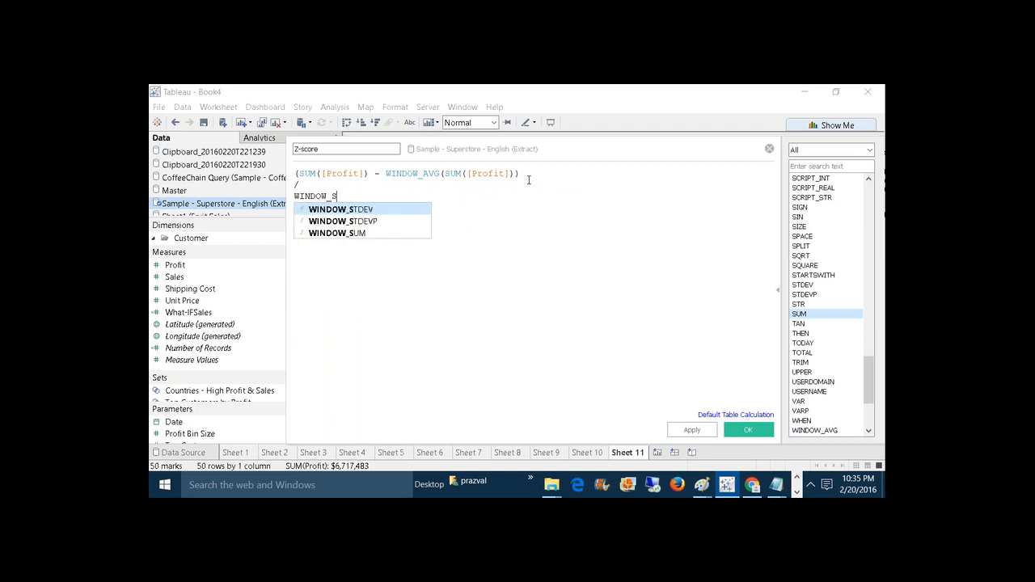
text(TDEVP)
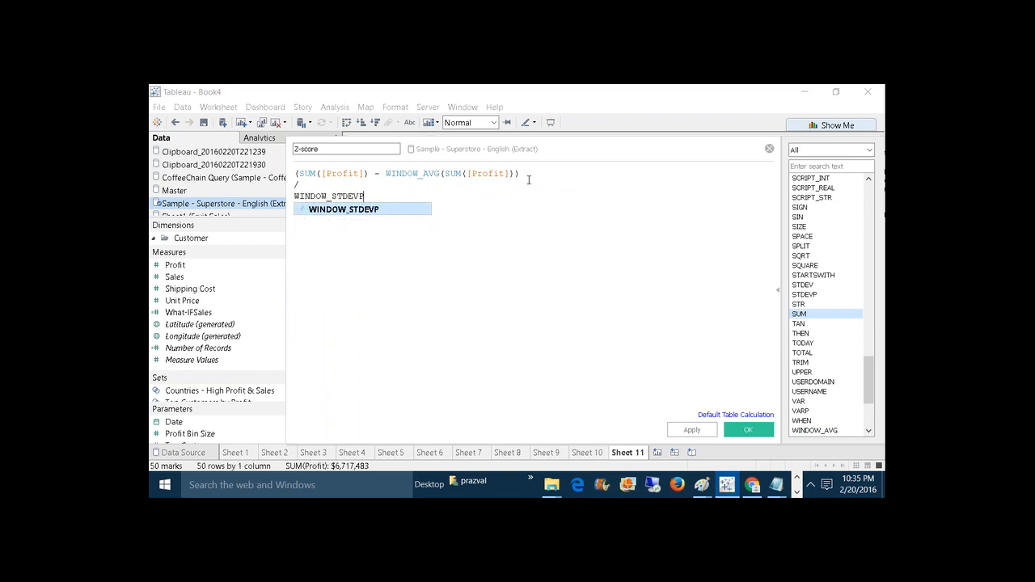
text((SUM)
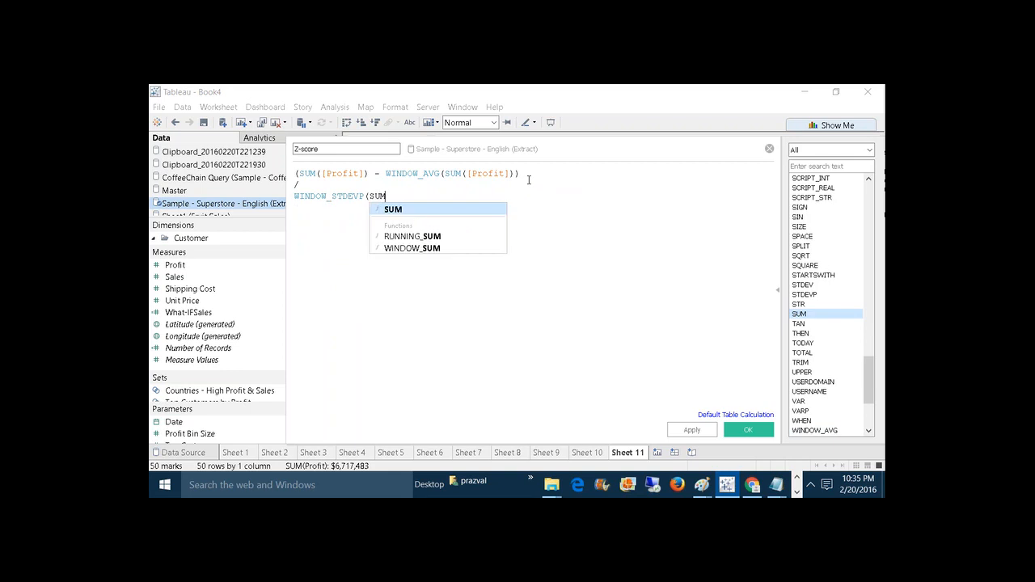
text(([PRO)
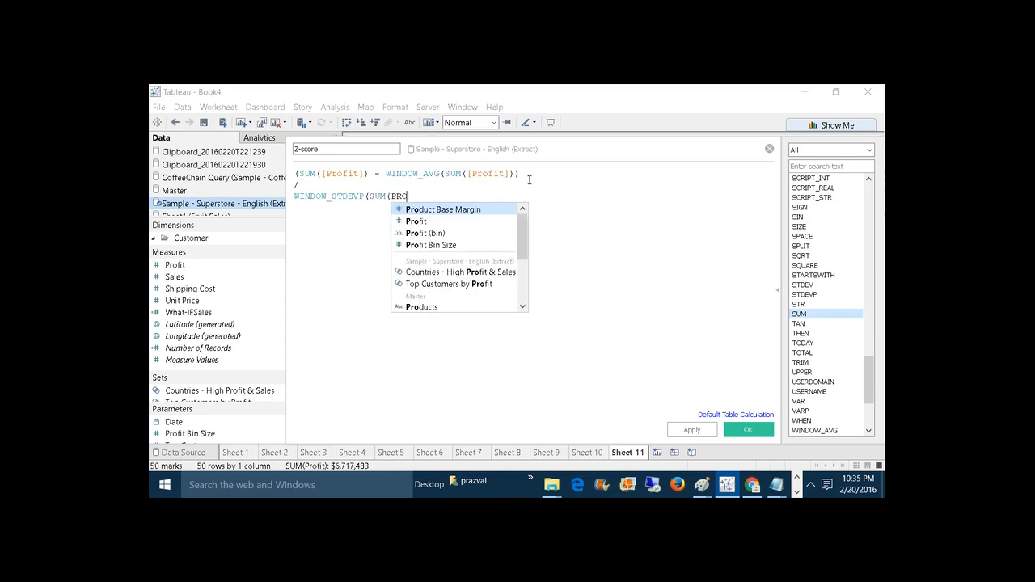
double_click(492, 221)
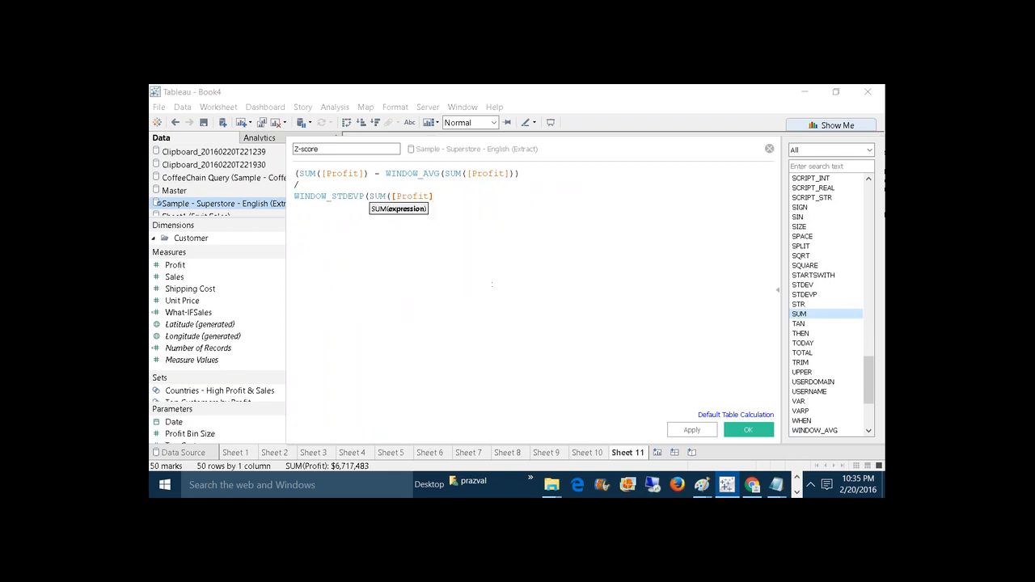
text()))
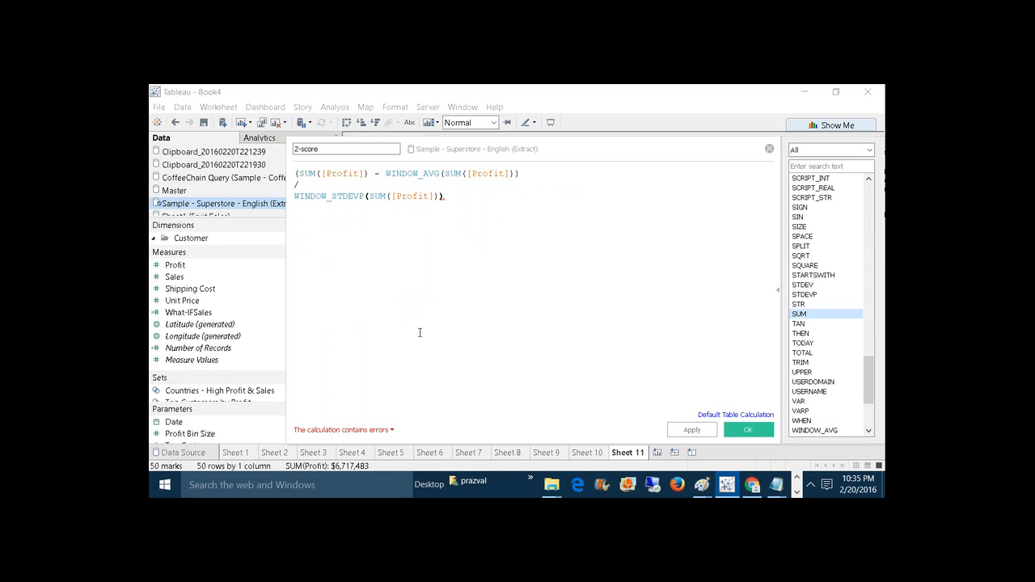
Close the parenthesis around the numerator of the formula, then apply and save the Z-score field
click(529, 174)
text())
click(692, 430)
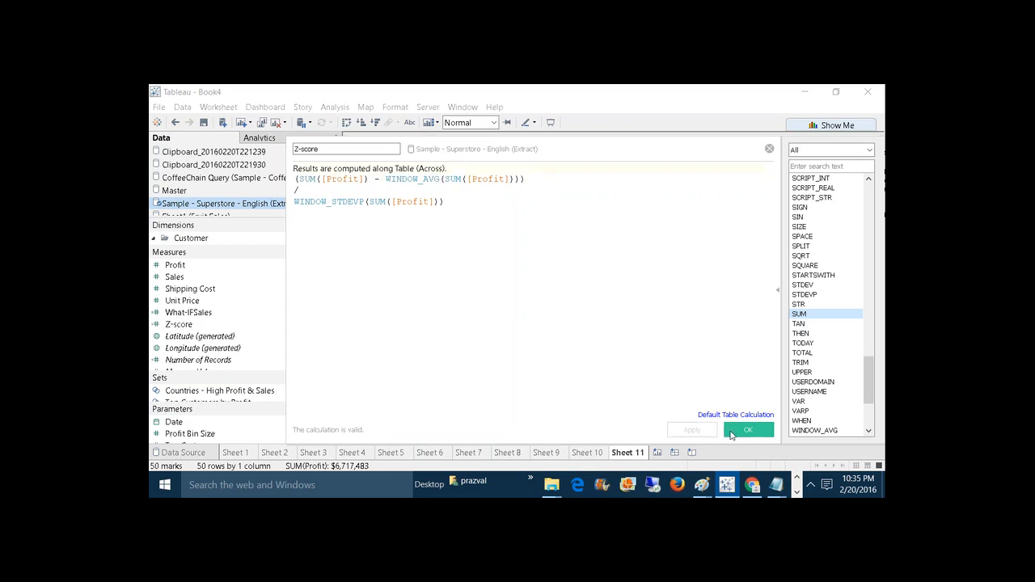
click(740, 430)
Add Z-score as a second column measure beside SUM(Profit) and show mark labels on the bars
drag(194, 324, 633, 147)
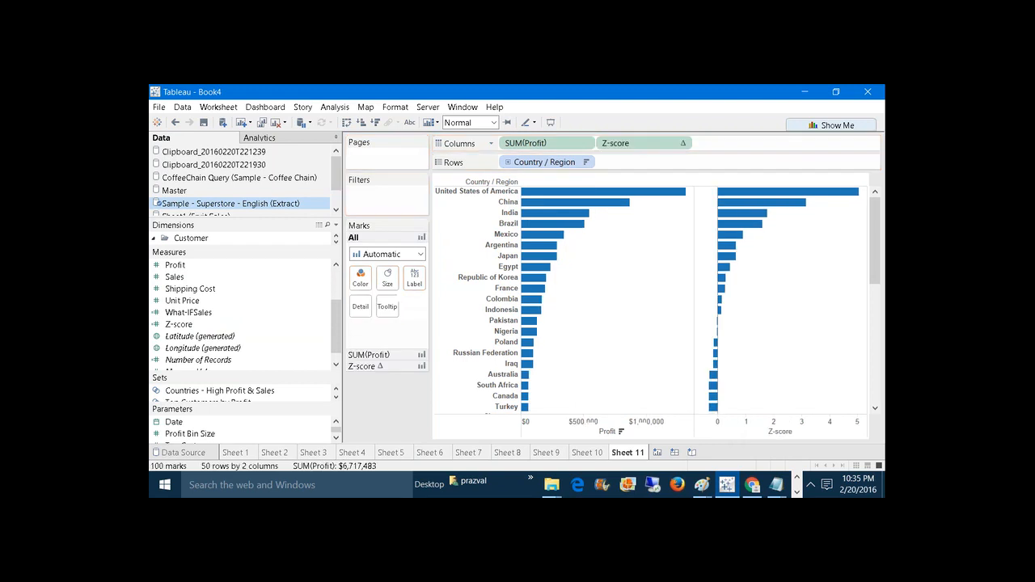
click(411, 124)
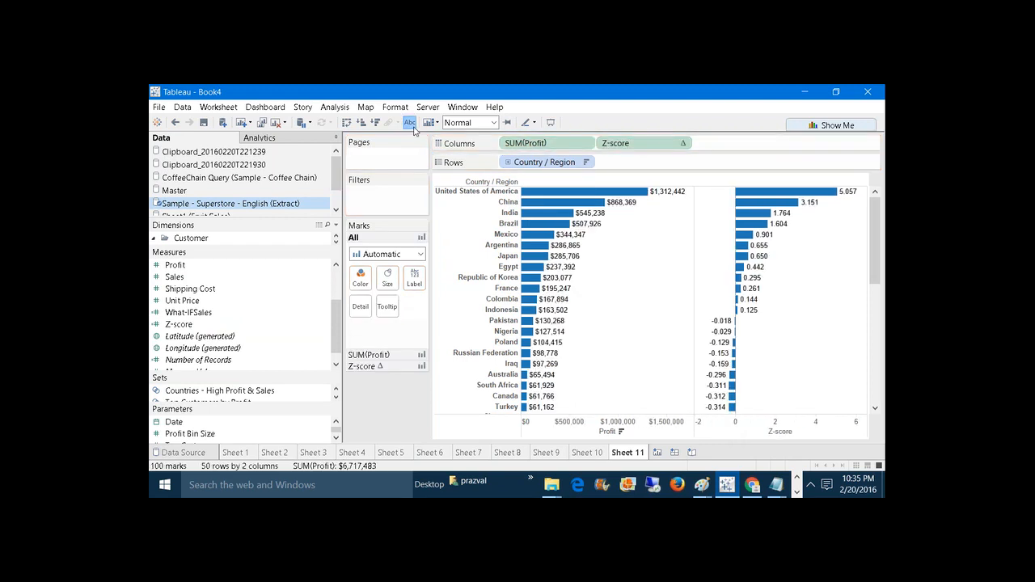
Highlight the United States of America row and the China row to examine their profit and Z-score values
click(473, 192)
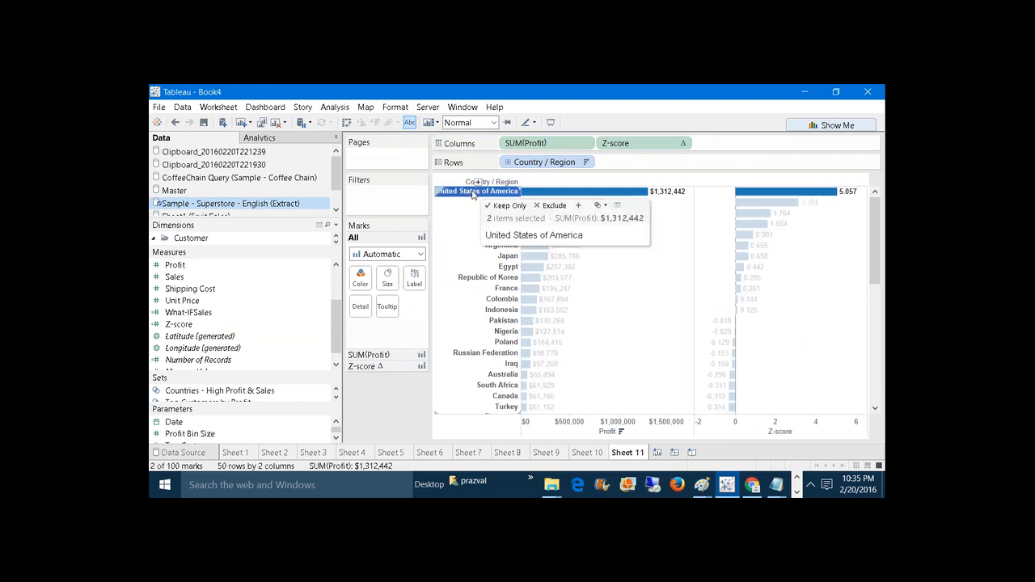
click(586, 278)
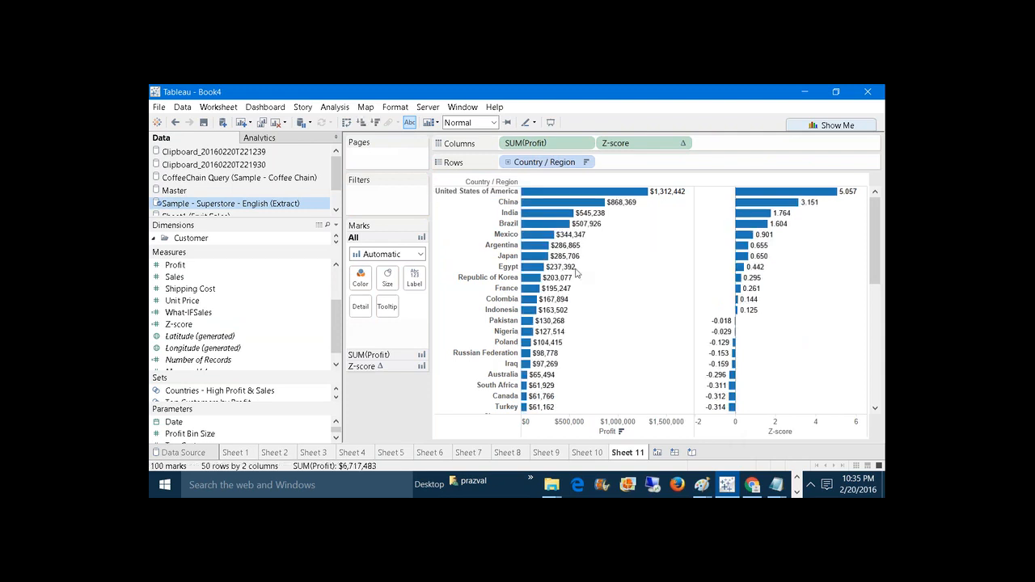
click(508, 207)
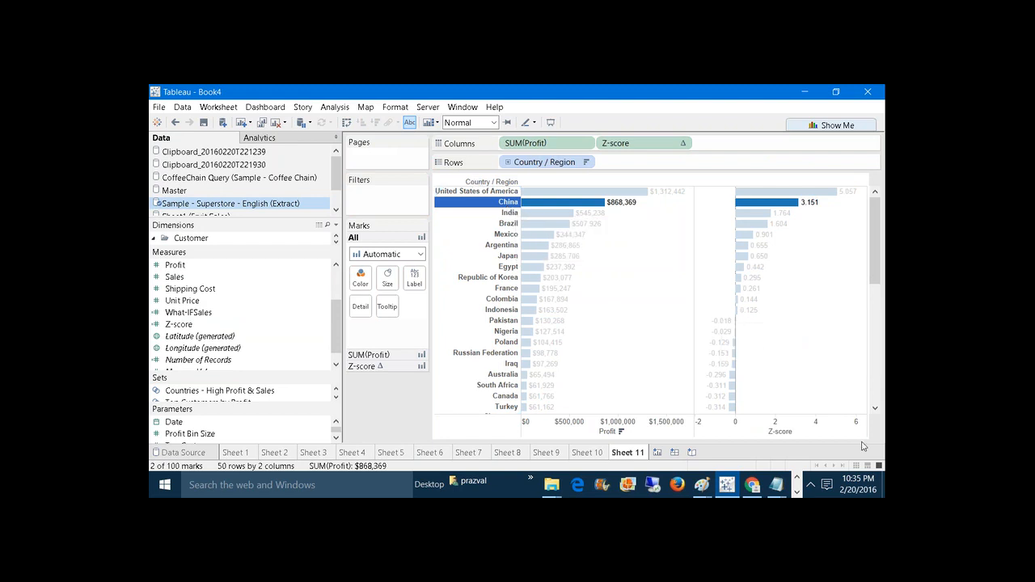
Switch to the Notepad notes to review the +1.96 and -1.96 thresholds for unusual Z-scores
mouse_move(777, 485)
click(685, 436)
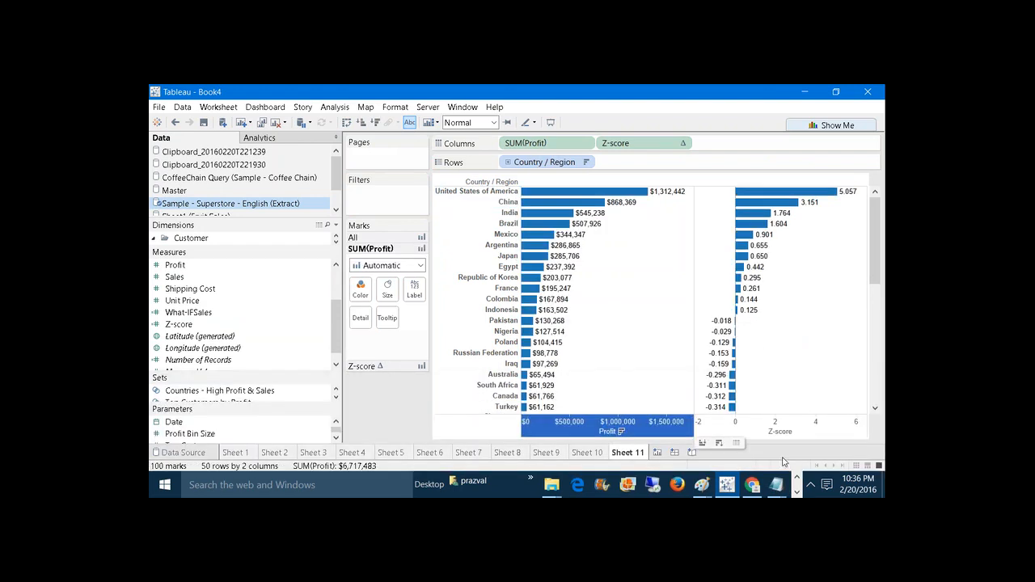
click(680, 437)
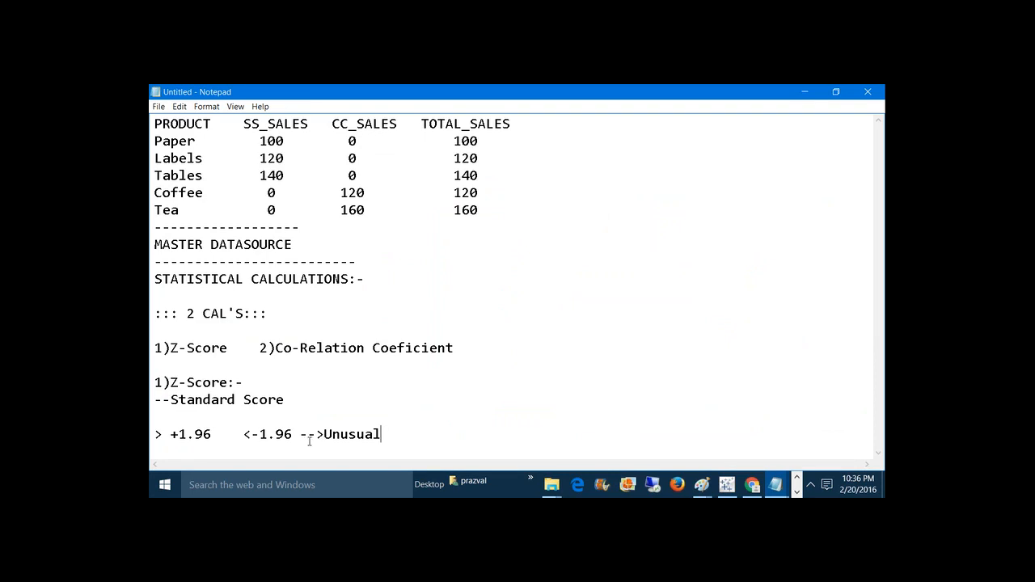
click(177, 434)
click(259, 436)
Return to Tableau and highlight the India row and Mexico's Z-score bar to compare them with the thresholds
click(727, 484)
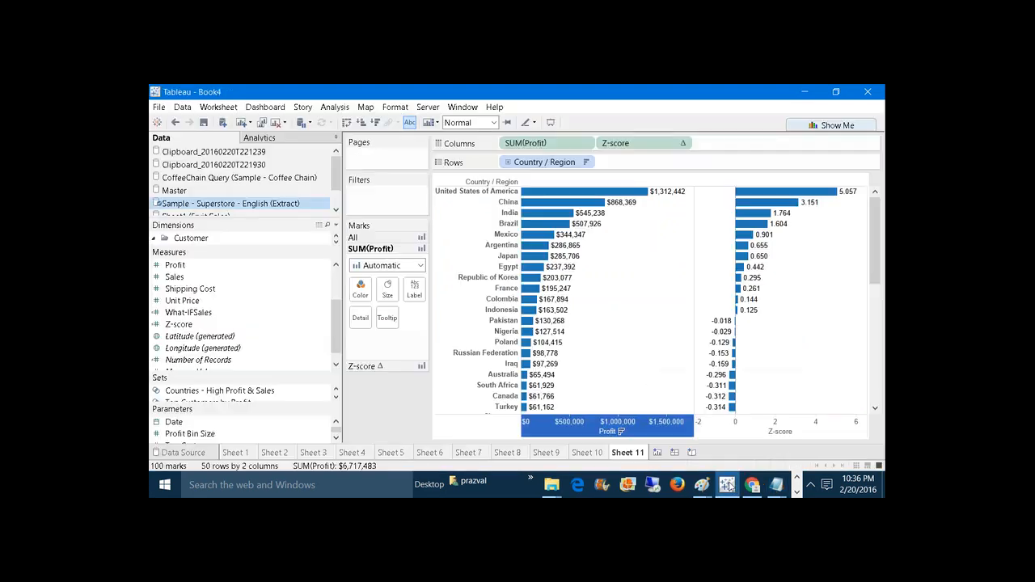
click(509, 213)
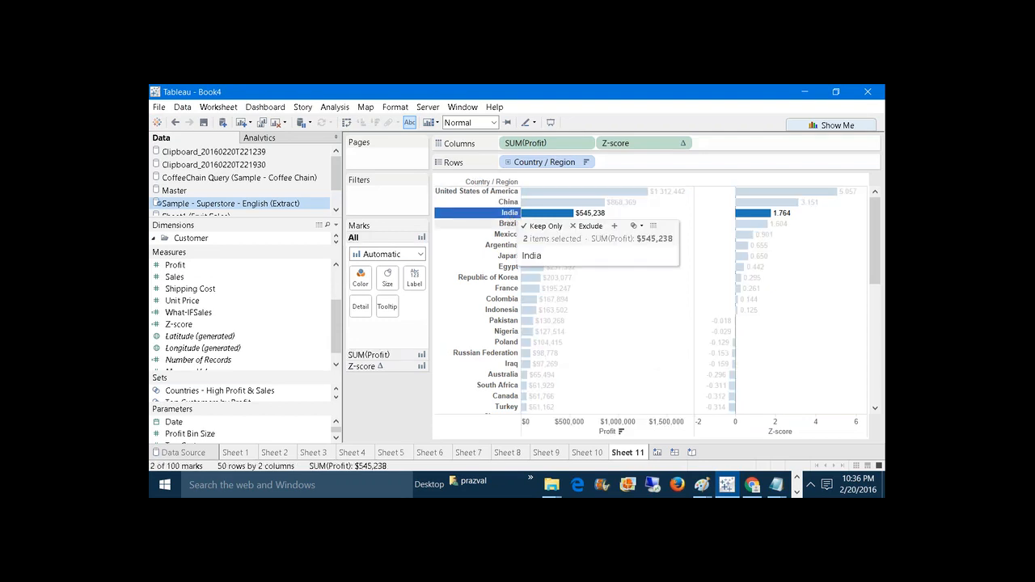
click(743, 235)
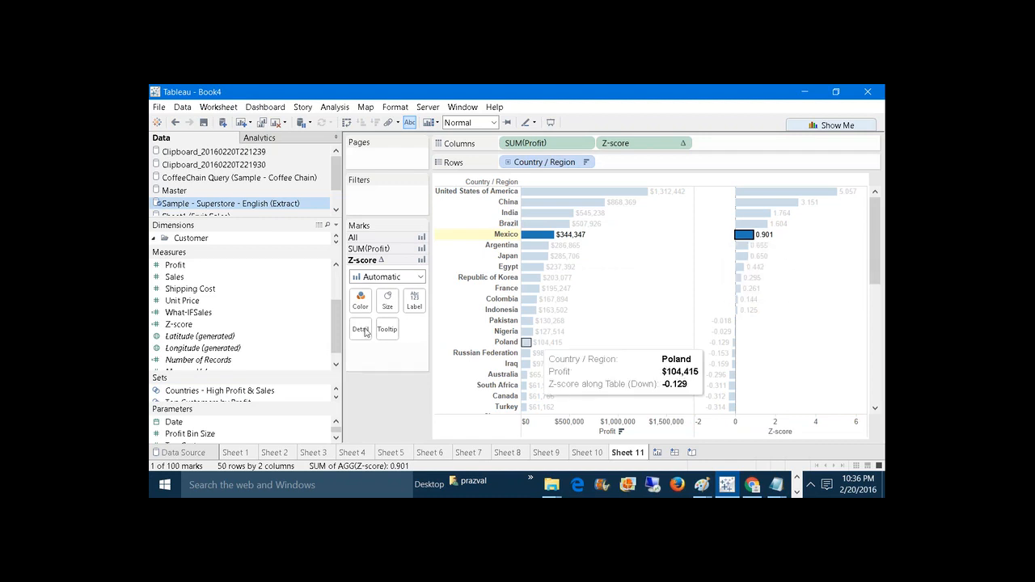
Color the Z-score bars by the Z-score field and examine the countries at the end of the chart
drag(189, 329, 361, 301)
click(791, 272)
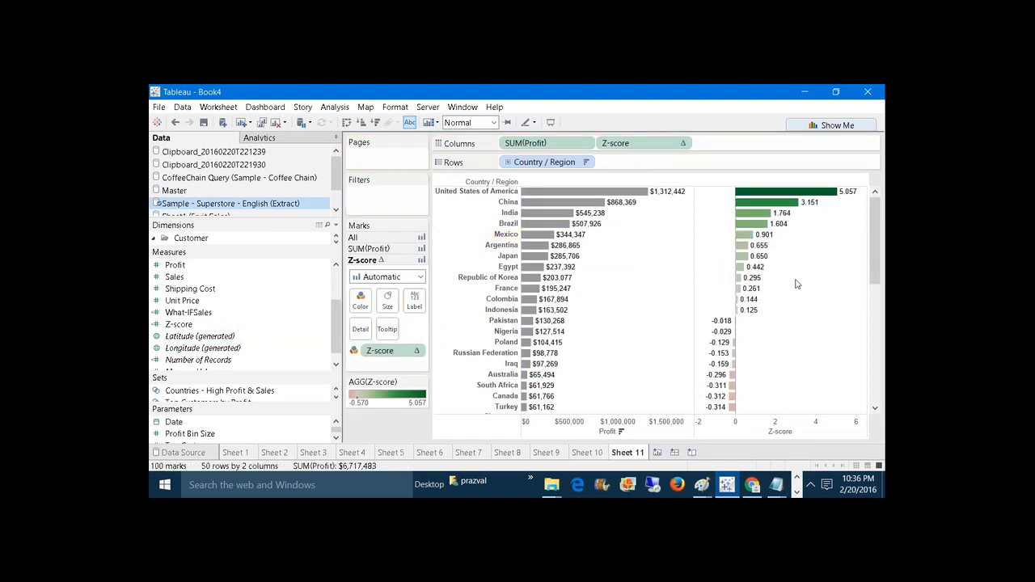
drag(878, 217, 882, 349)
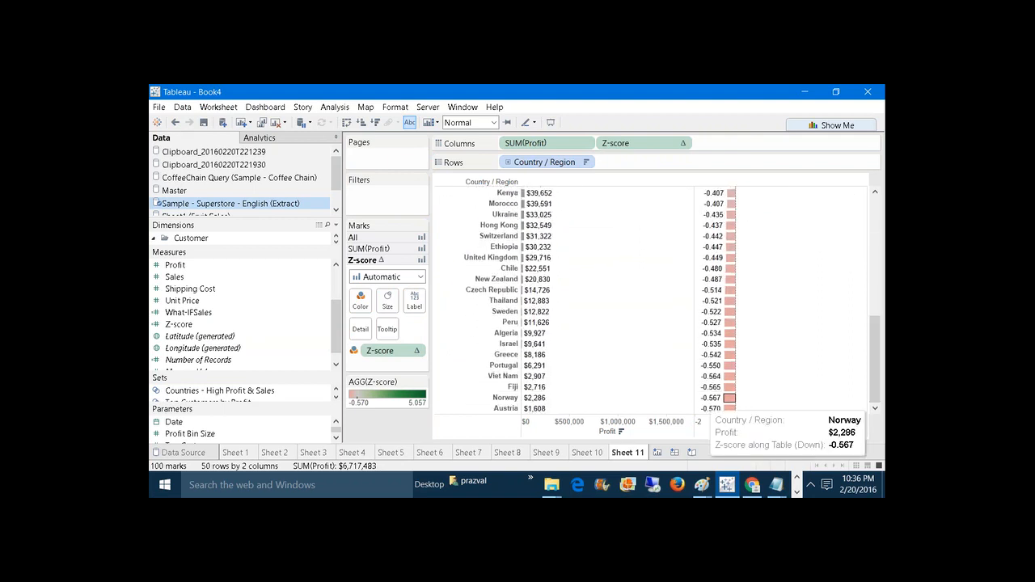
mouse_move(710, 410)
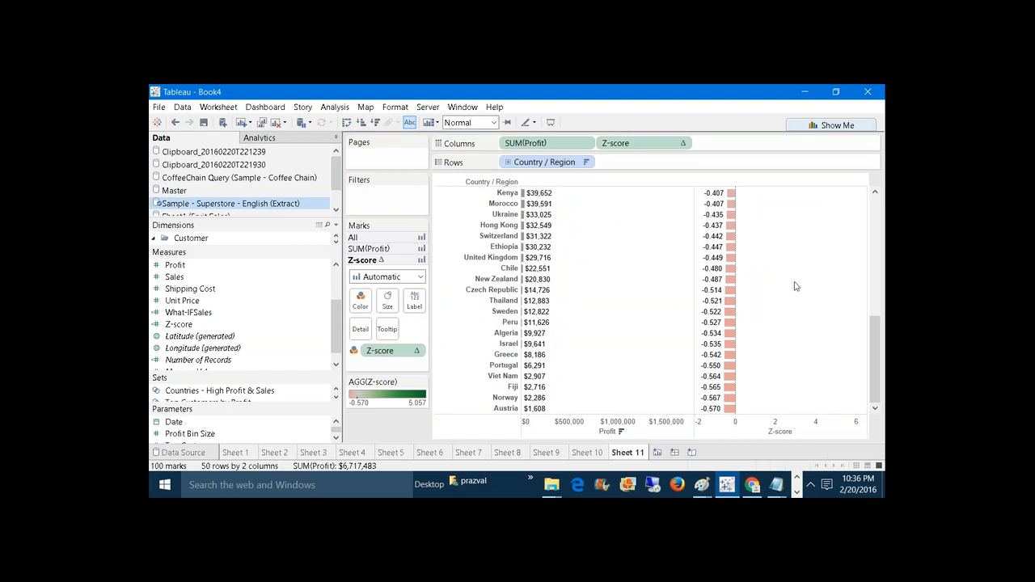
Add the year of Order Date to the rows ahead of Country / Region
drag(304, 254, 309, 366)
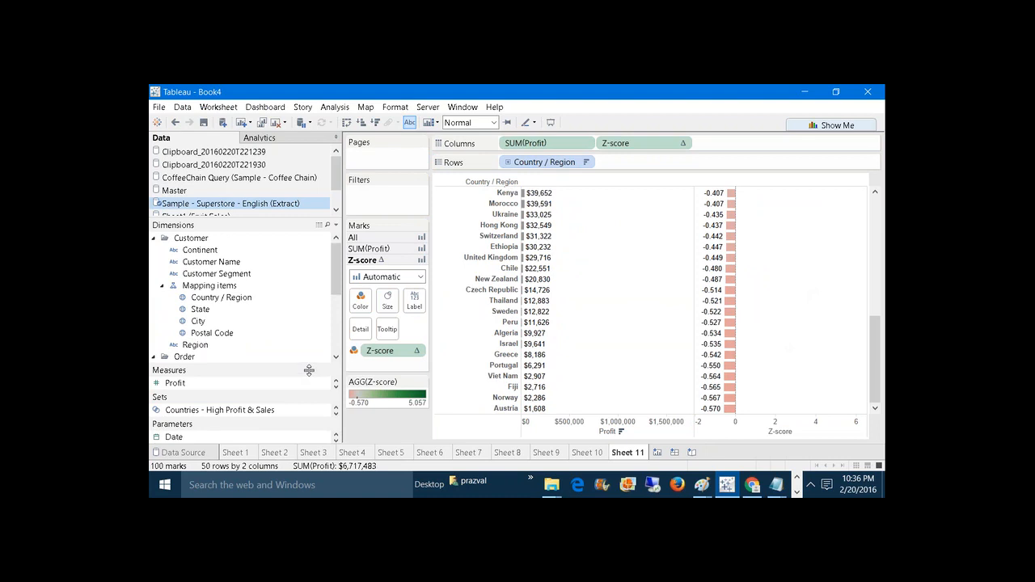
scroll(339, 272, down, 2)
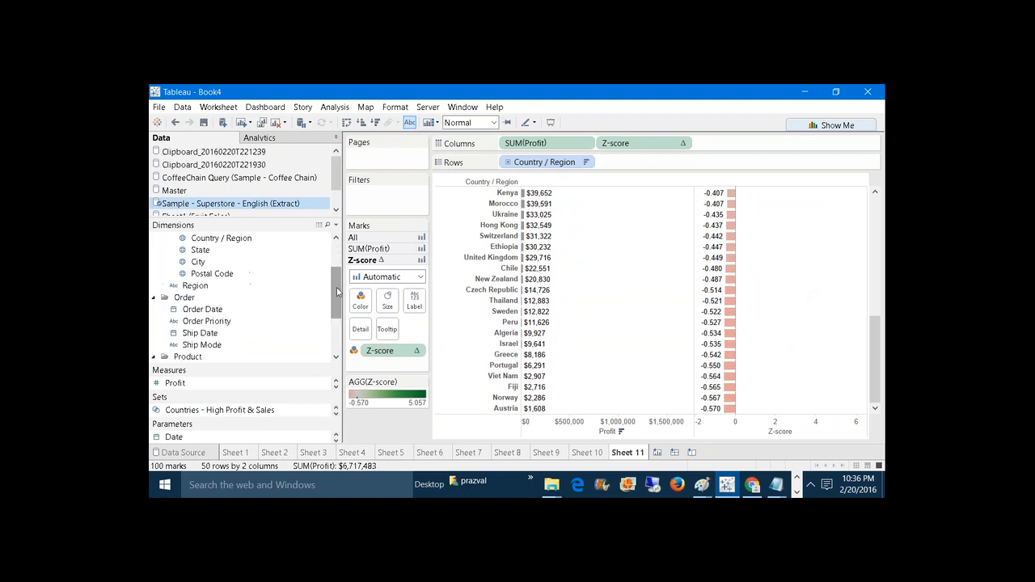
drag(243, 309, 506, 164)
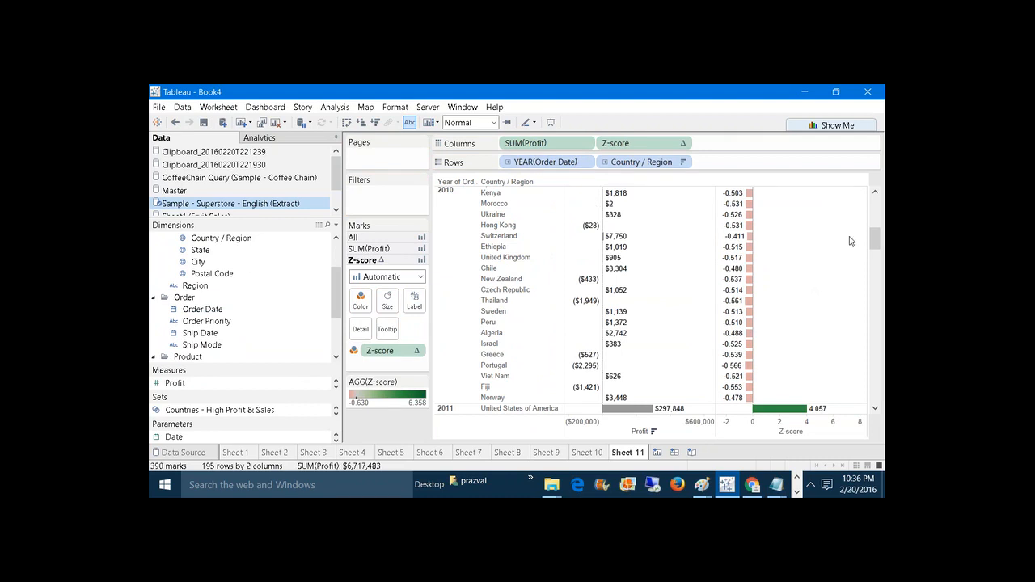
drag(877, 238, 875, 211)
Edit the Z-score column's table calculation with advanced addressing on Country / Region, leaving Year of Order Date as partitioning, and apply it
right_click(625, 145)
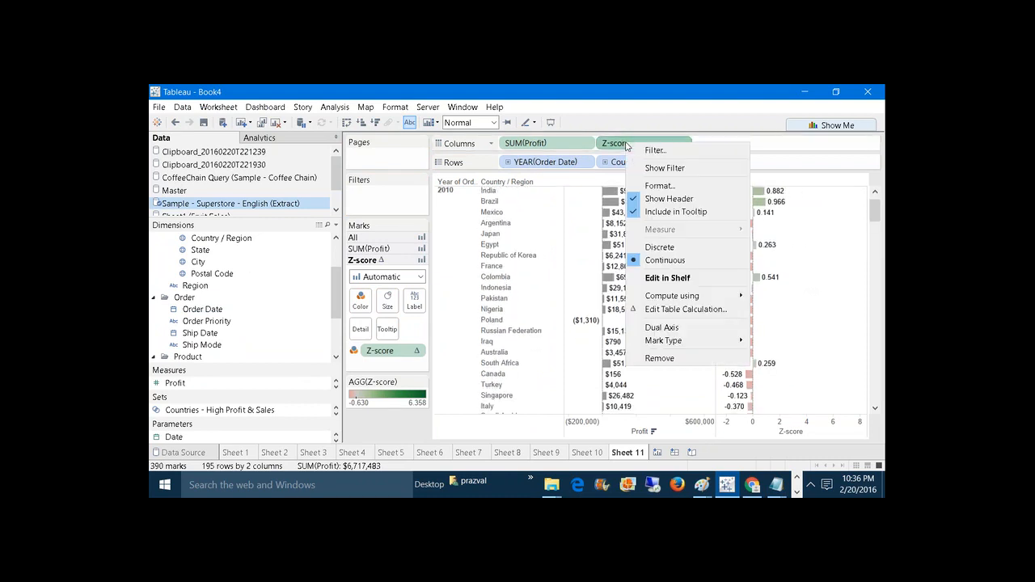
mouse_move(745, 296)
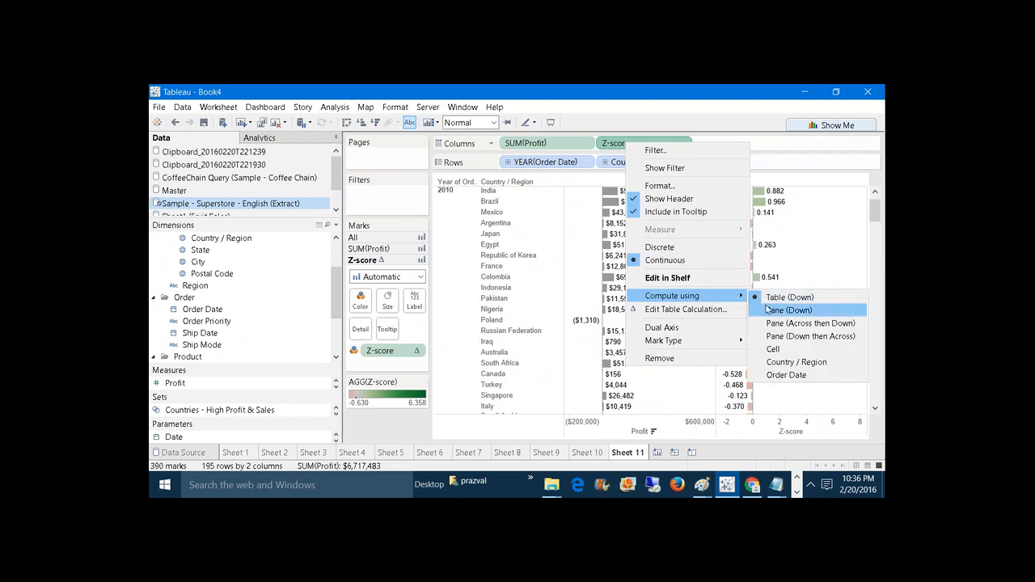
click(721, 314)
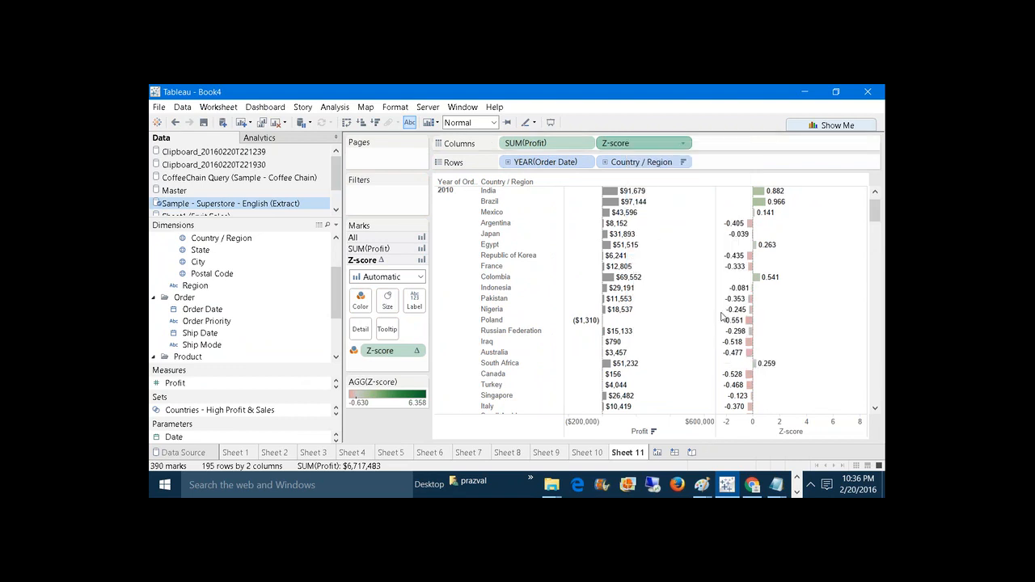
click(580, 215)
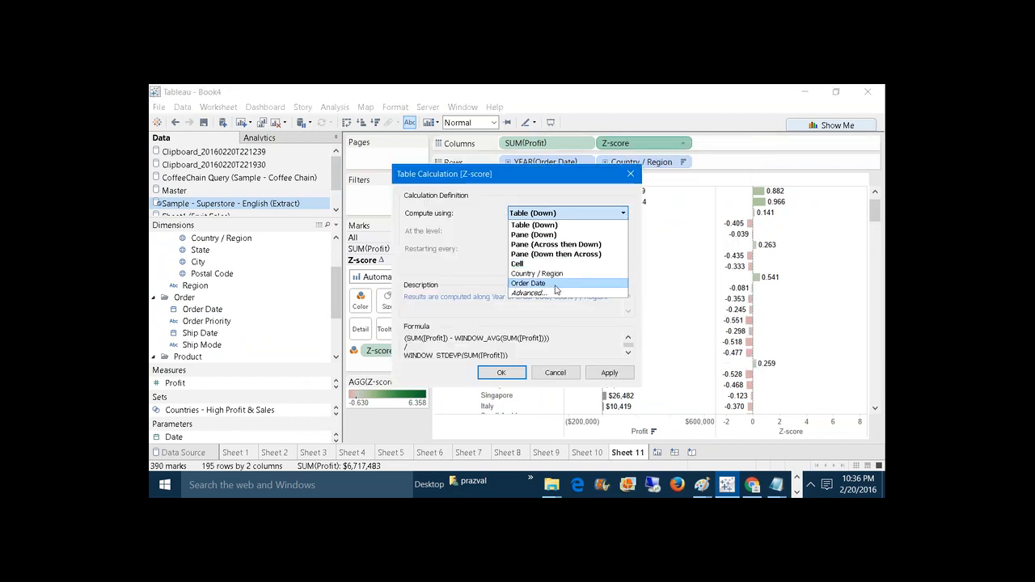
click(556, 294)
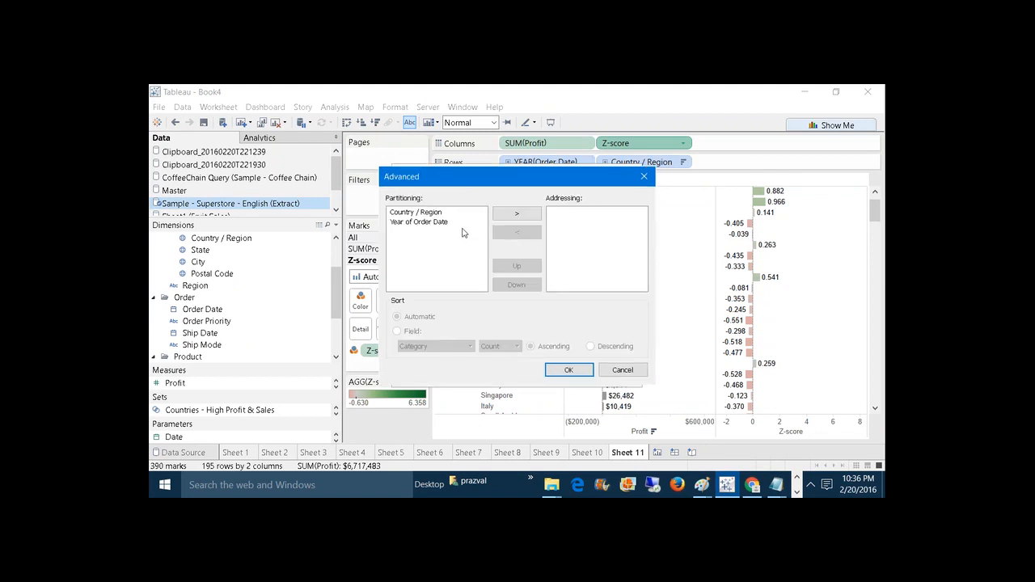
drag(482, 185, 642, 217)
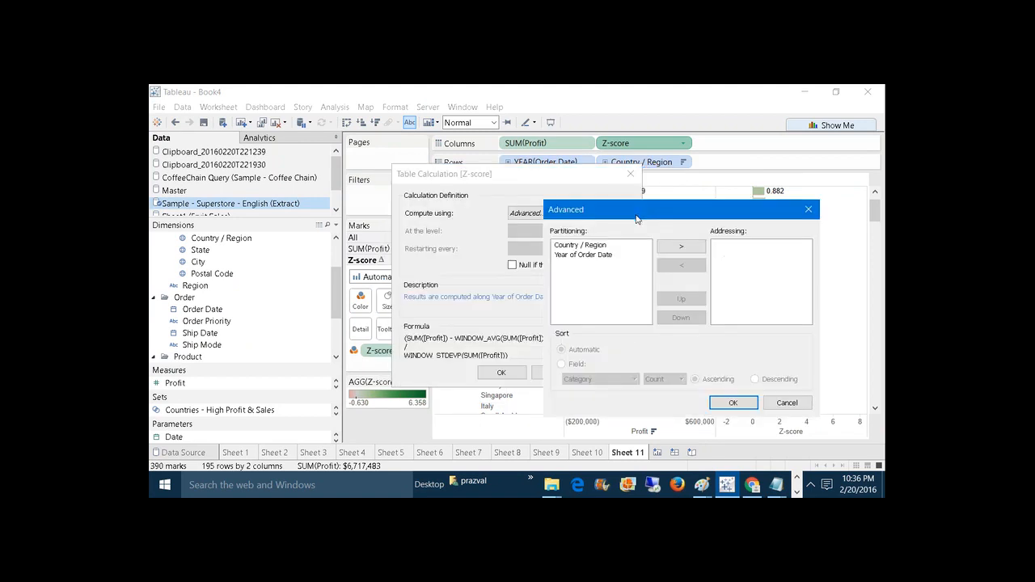
click(602, 246)
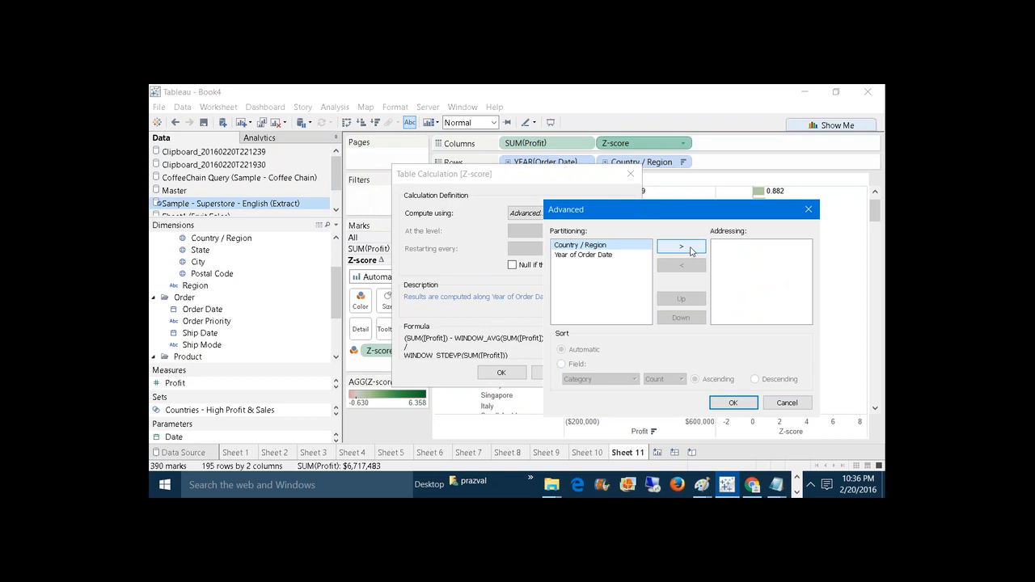
click(681, 245)
click(733, 403)
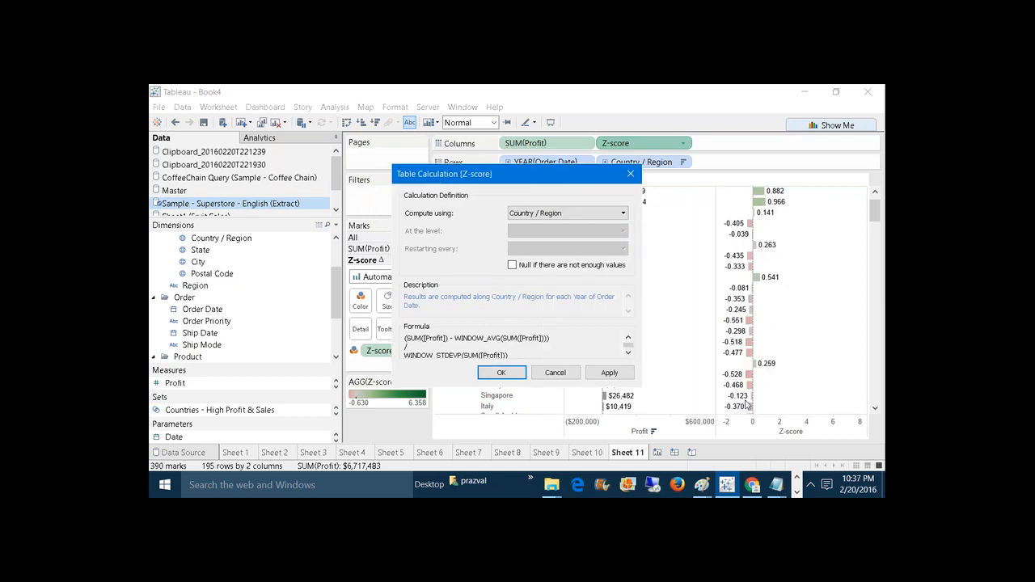
click(606, 376)
click(508, 375)
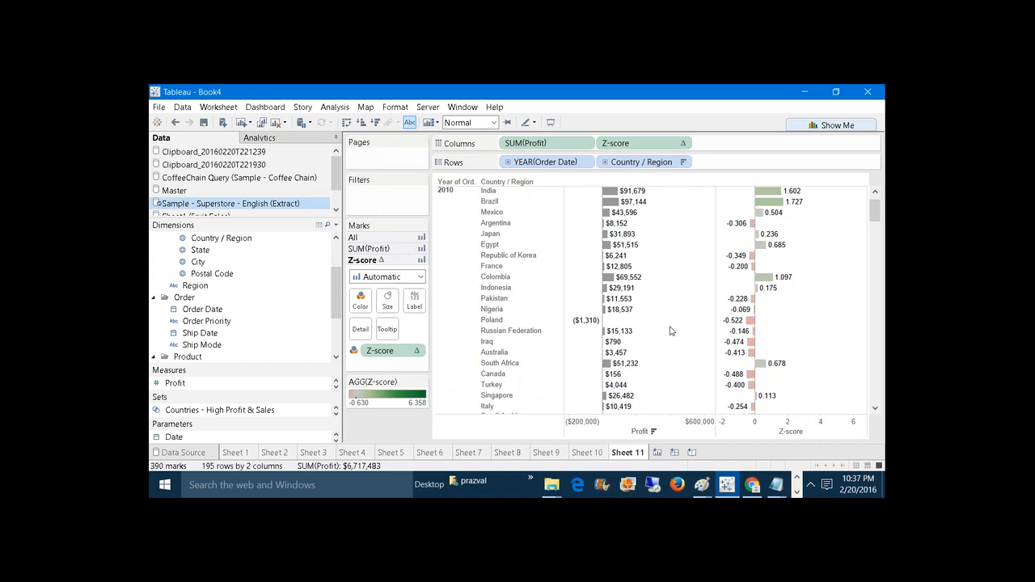
Examine the country Z-scores within each year from 2010 to 2013, highlighting India in 2011 and inspecting India in 2012
scroll(875, 206, up, 1)
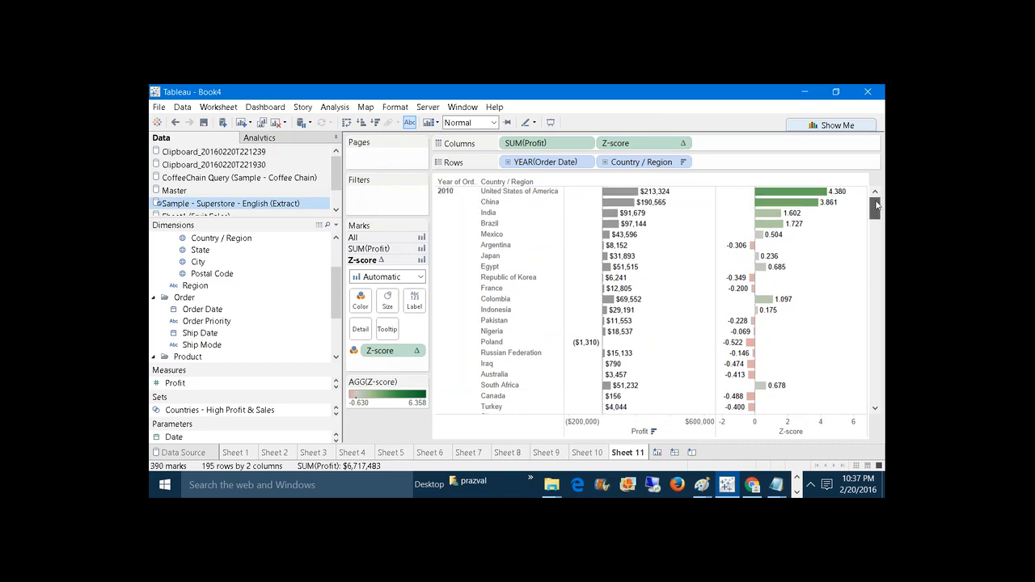
drag(876, 206, 884, 249)
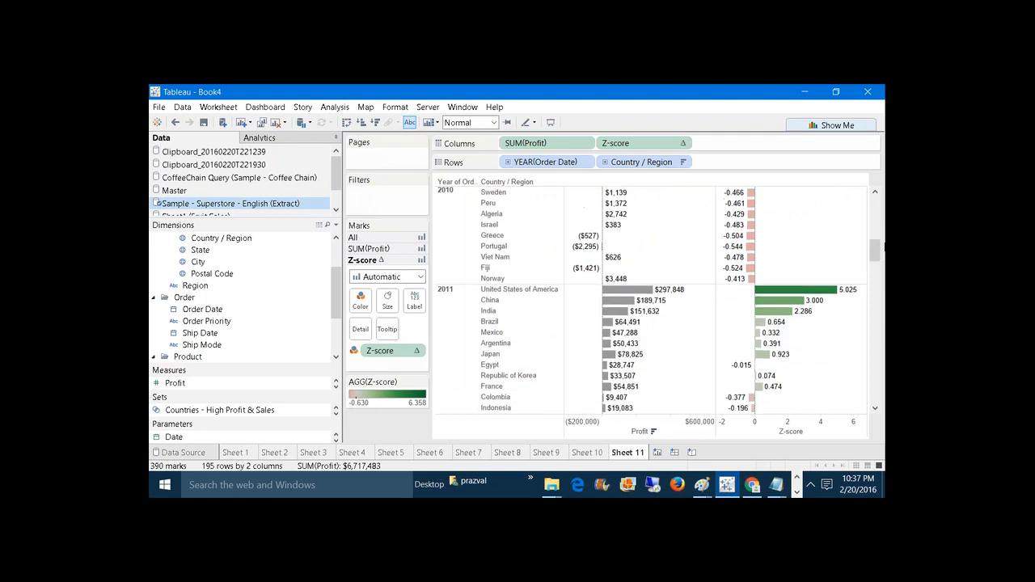
click(490, 311)
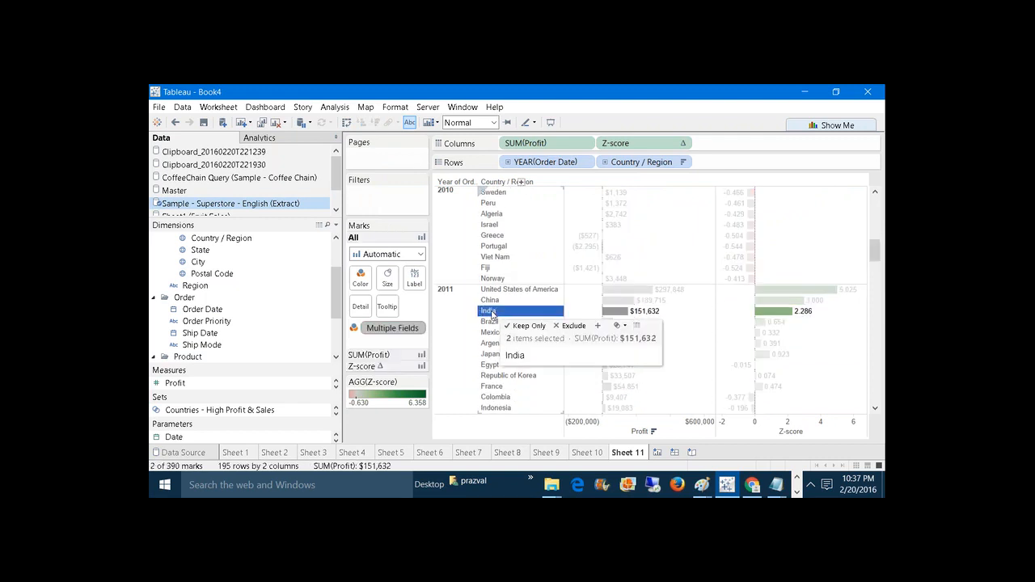
drag(876, 259, 884, 312)
click(847, 315)
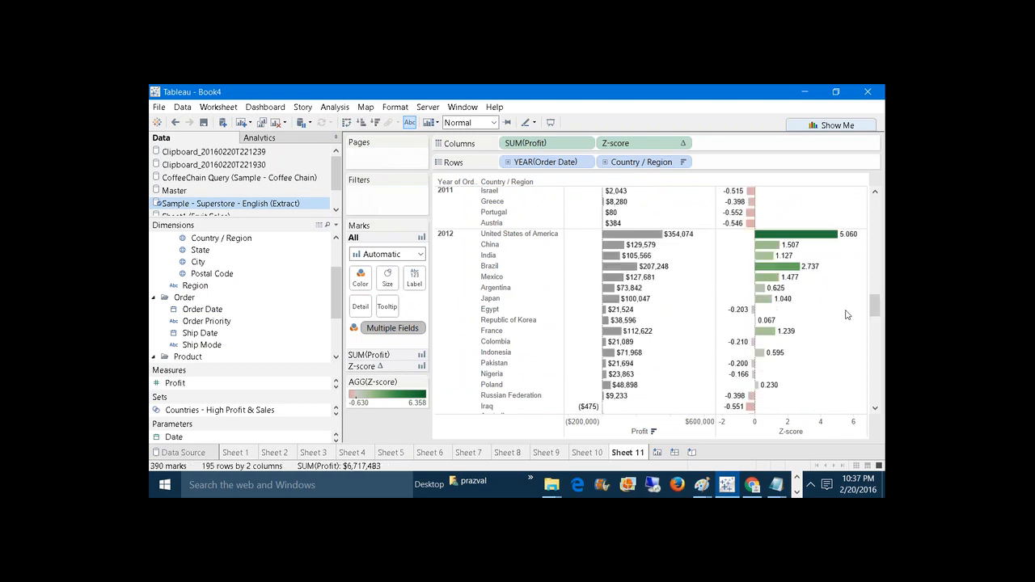
mouse_move(771, 261)
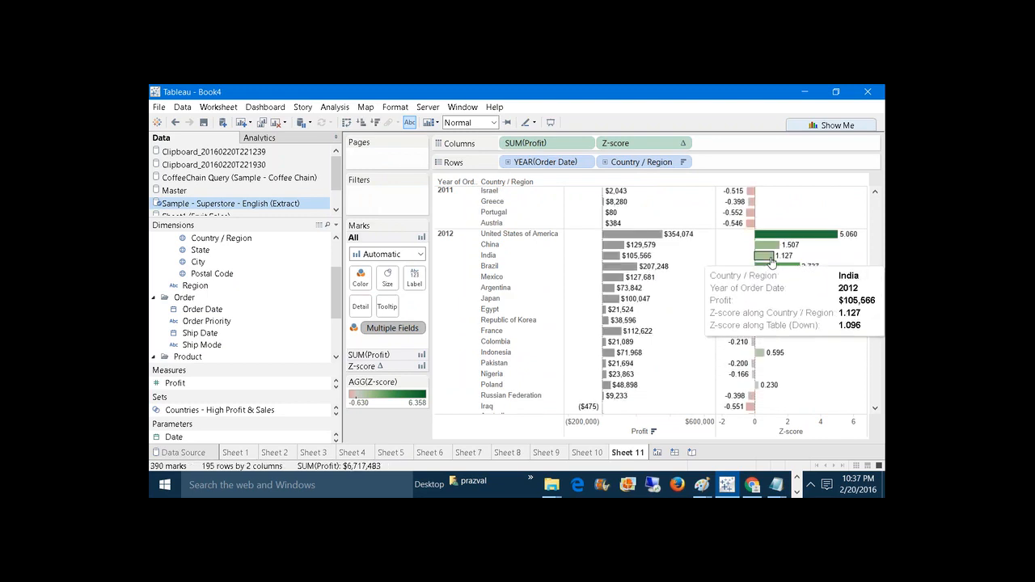
drag(880, 317, 883, 354)
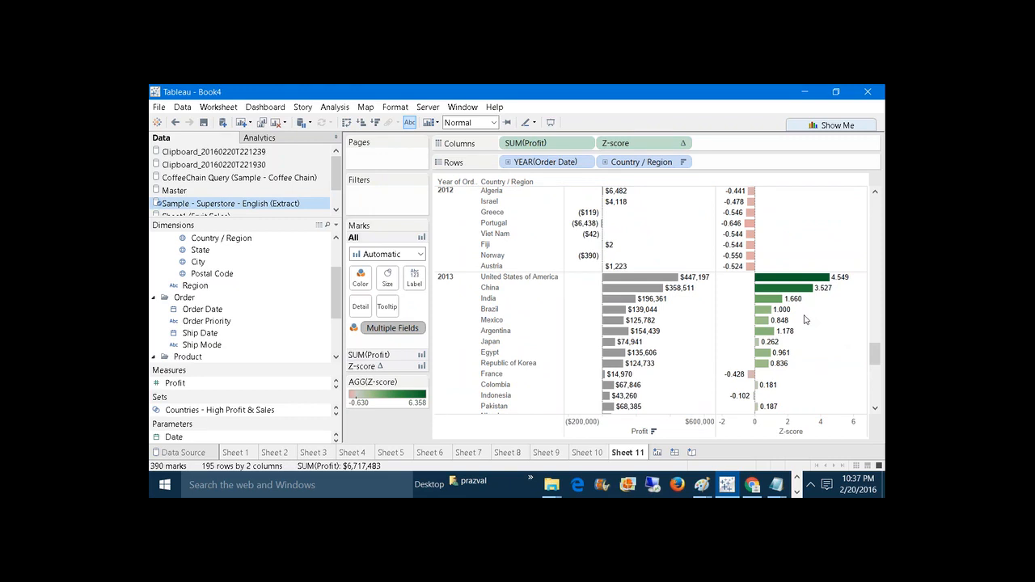
Switch to the Notepad notes and add the heading "2)Co-Relation Coefficient(r)" below the Z-score thresholds
mouse_move(781, 483)
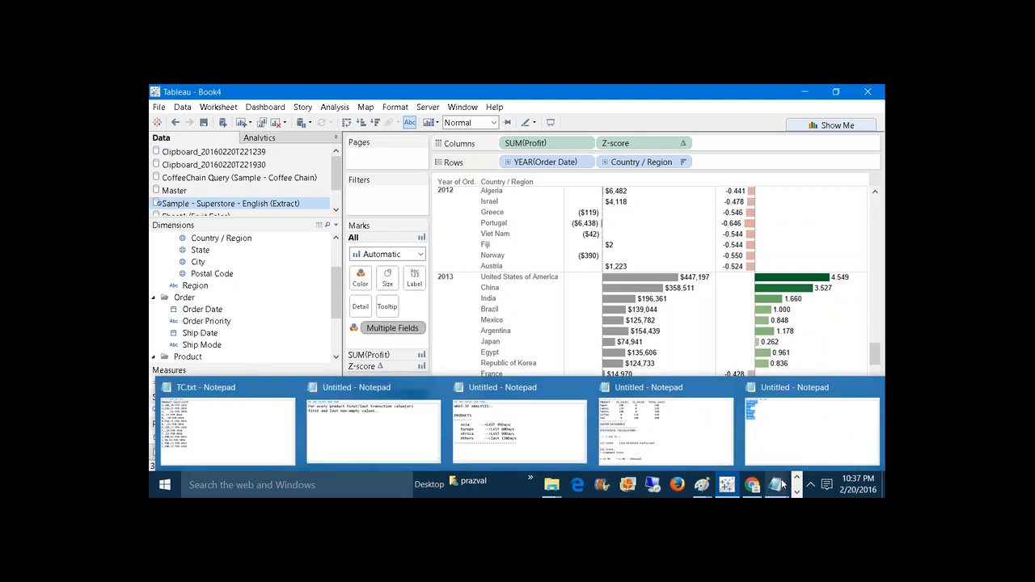
click(665, 424)
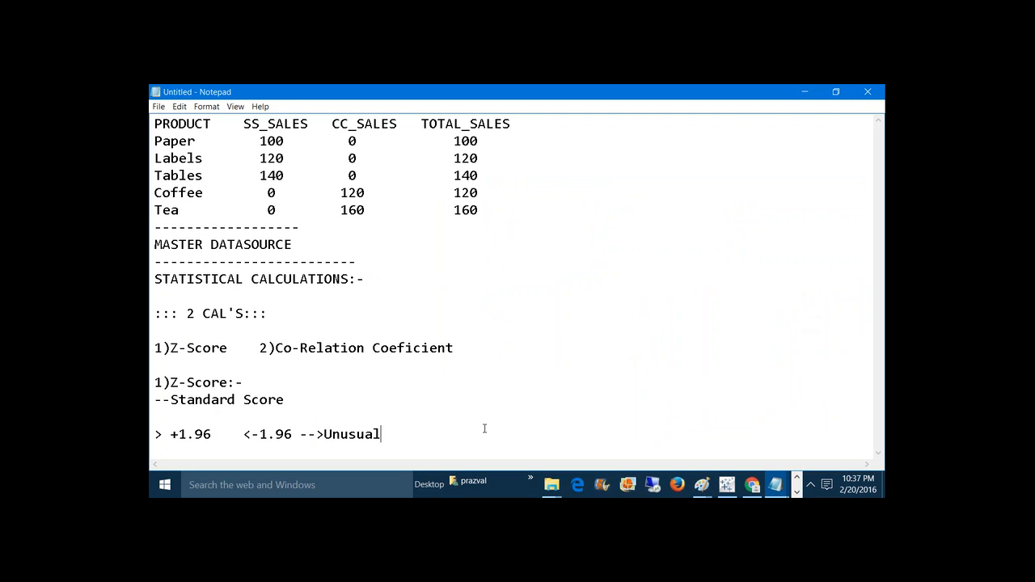
key(Return)
key(Return)
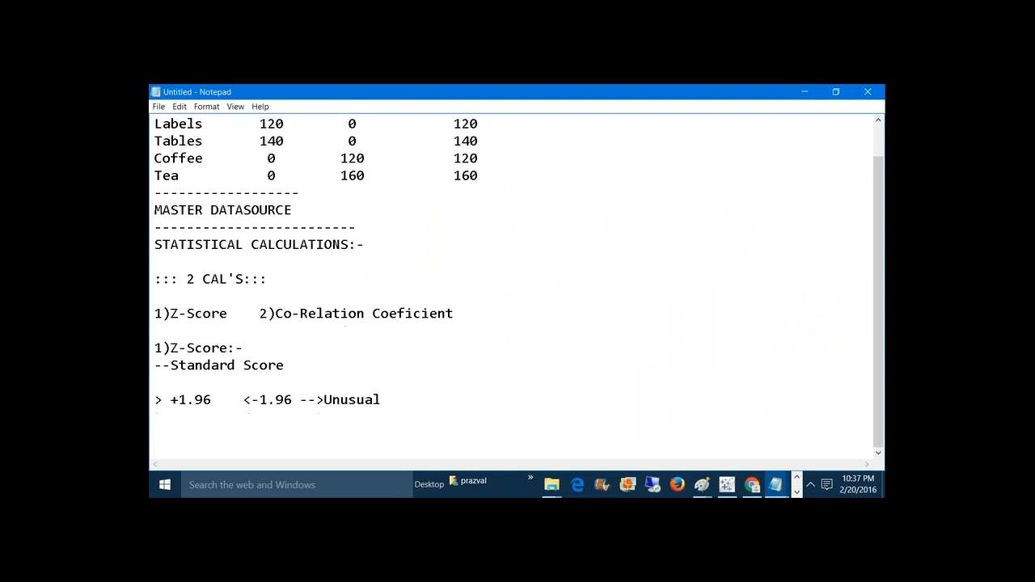
text(2)Co-Relation Coef)
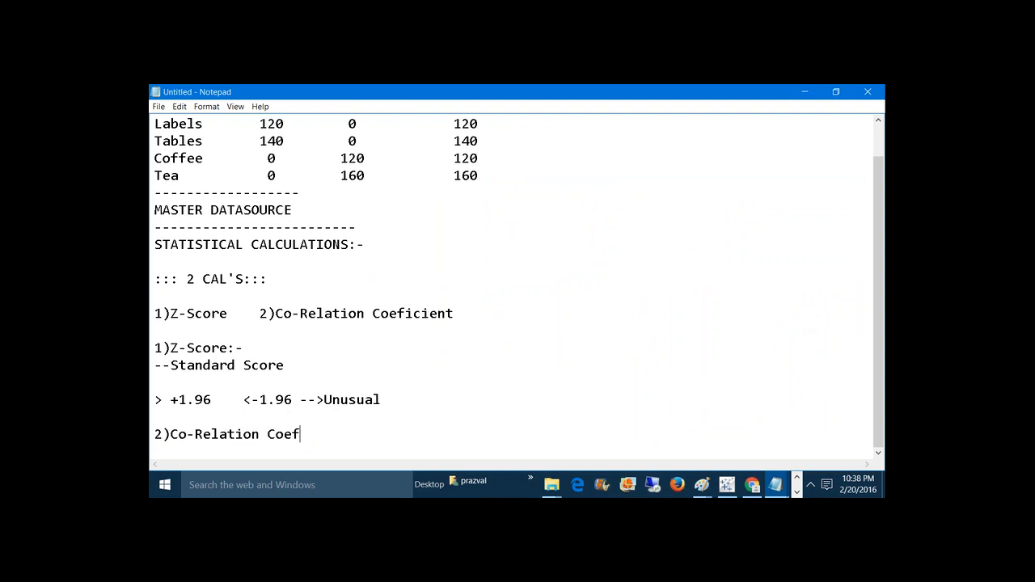
text(ficient)
key(Return)
key(Return)
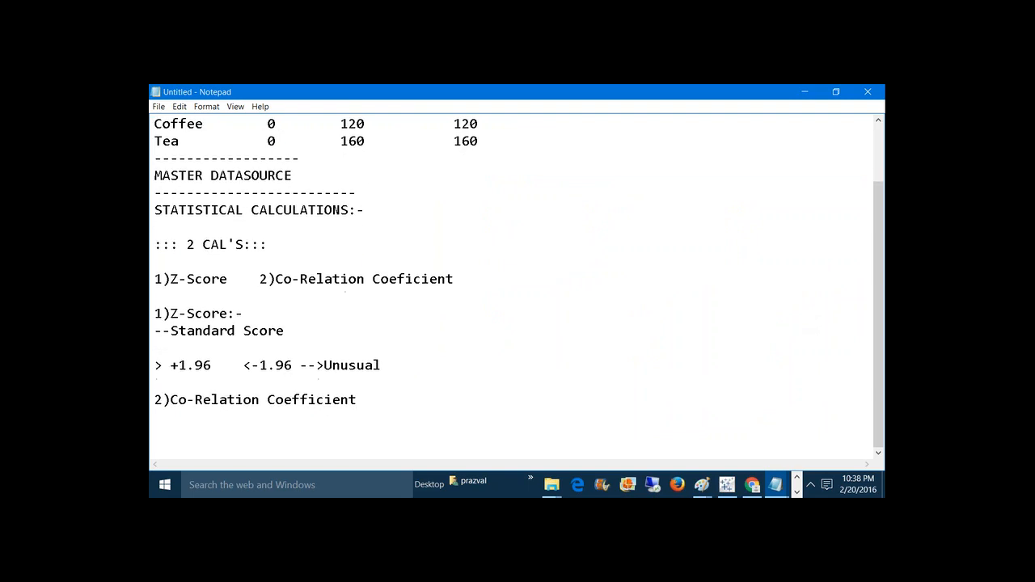
key(BackSpace)
key(BackSpace)
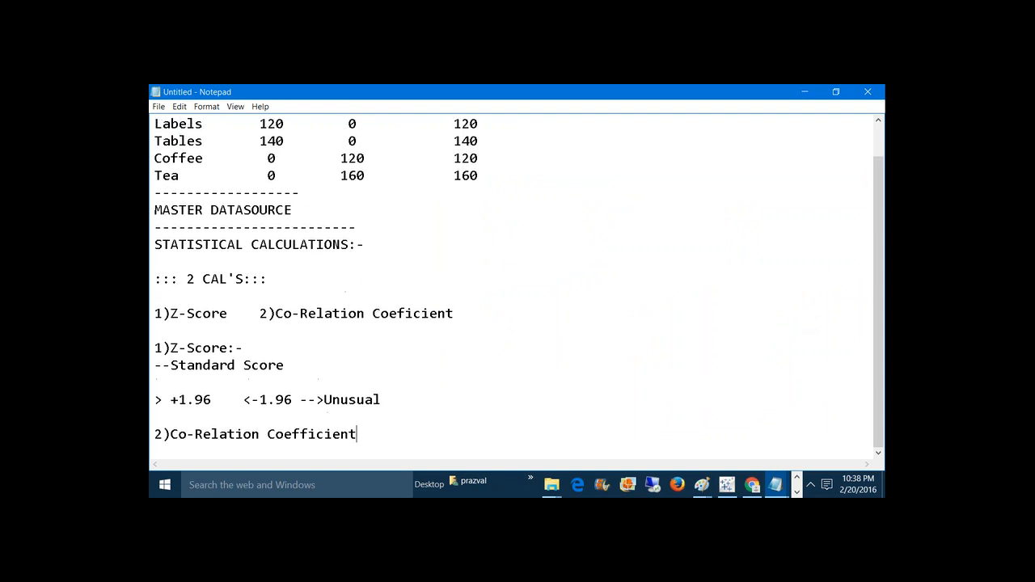
text((r))
key(Return)
key(Return)
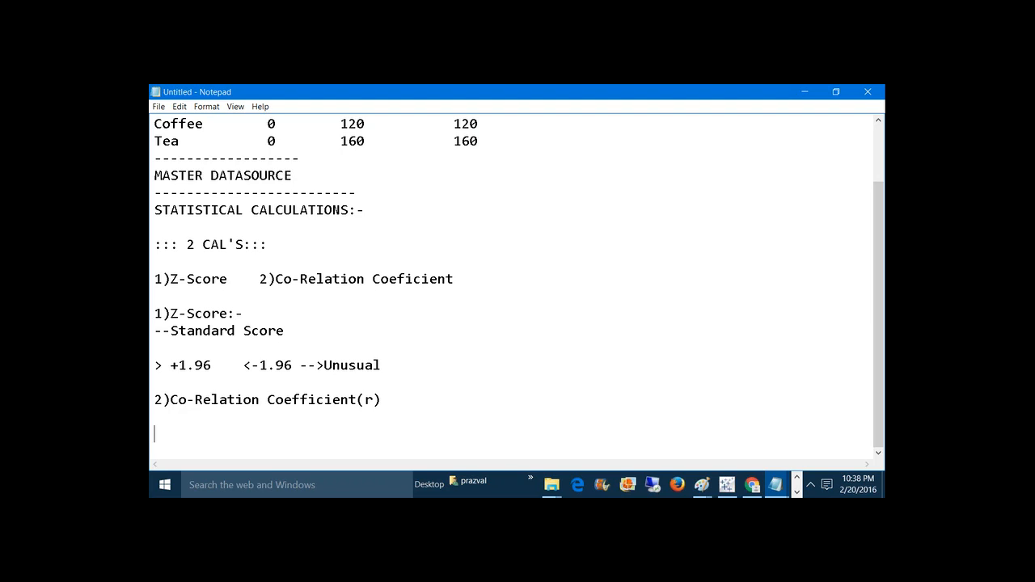
Note the coefficient's range as "-1<=r<=1" and its variables as "r -->x,y" on separate lines under the heading
text(-1<=r<=1)
key(Return)
key(Return)
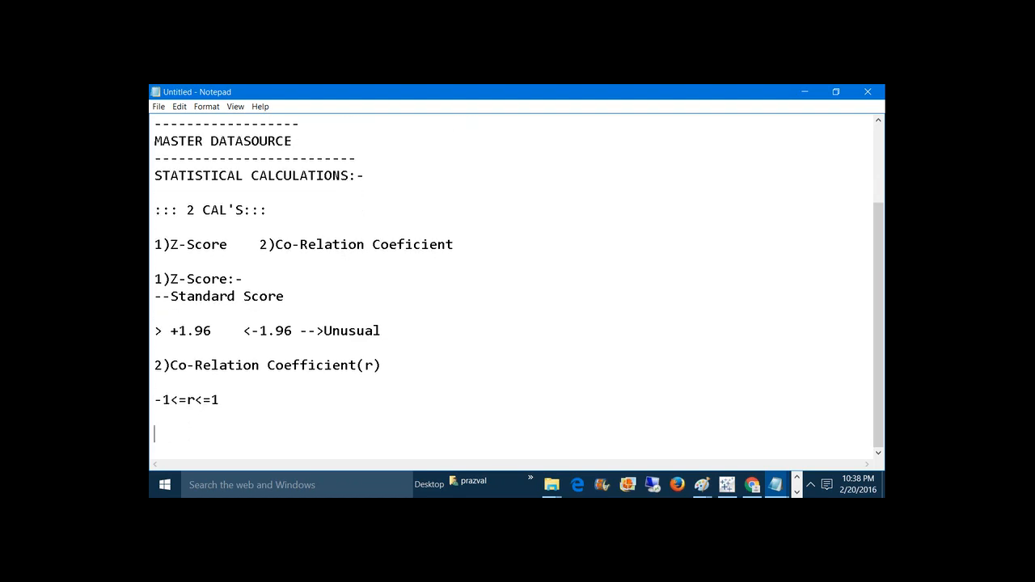
text(r -->x,y)
key(Return)
key(Return)
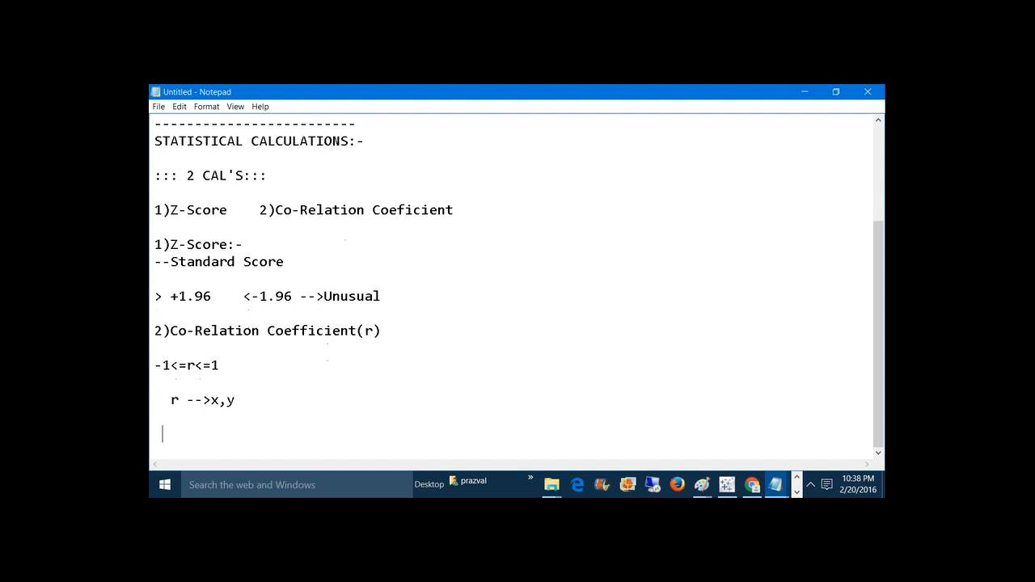
Define the coefficient's variables with the line "x=measure1 ,y=measure2" below "r -->x,y"
text(x=measure1 ,y=measure2)
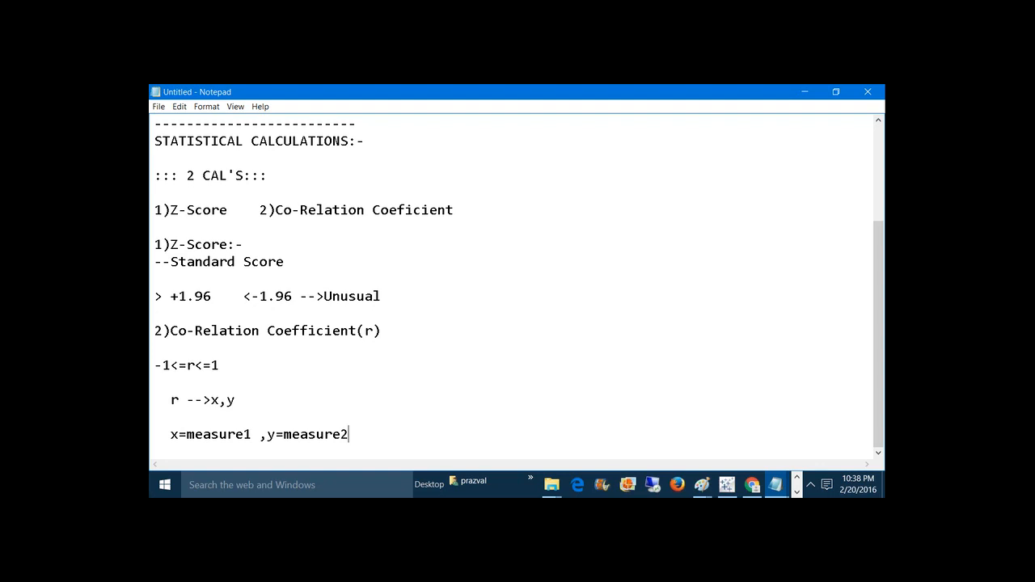
key(Return)
key(Return)
key(Return)
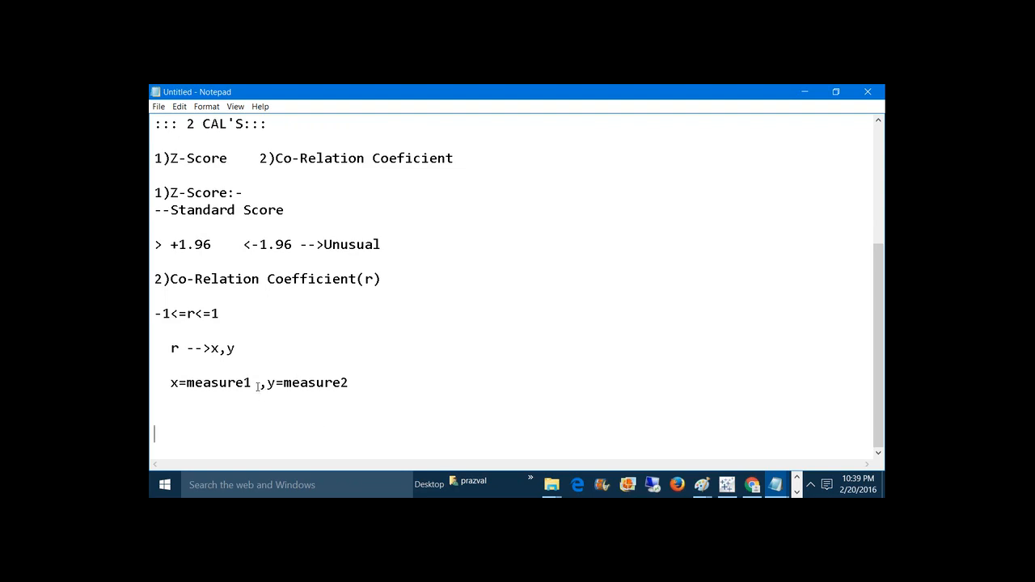
Highlight the "x=measure1" definition and the "Co-Relation Coefficient(r)" heading in the notes to point them out
drag(260, 383, 212, 385)
drag(186, 383, 171, 382)
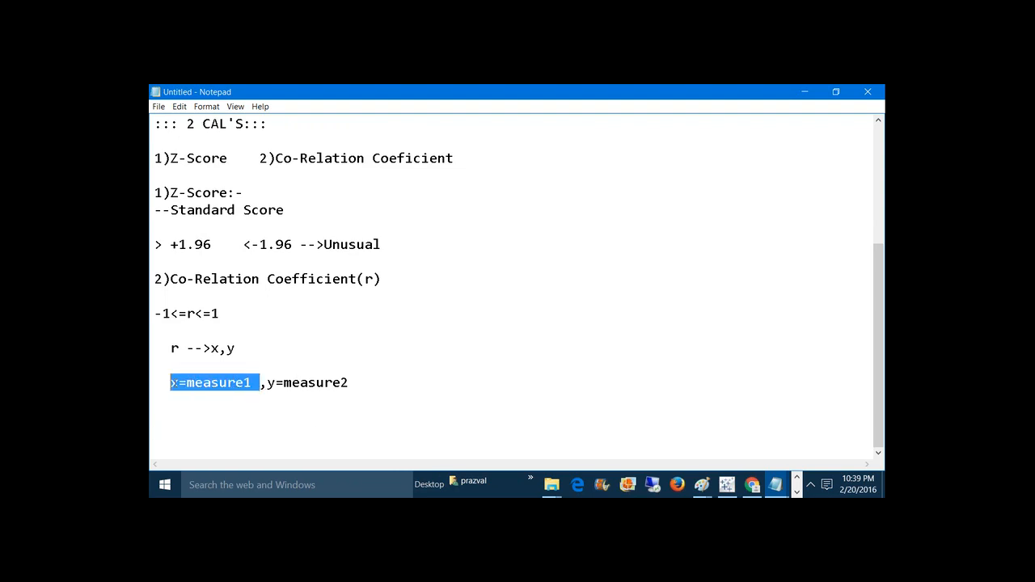
drag(380, 278, 170, 278)
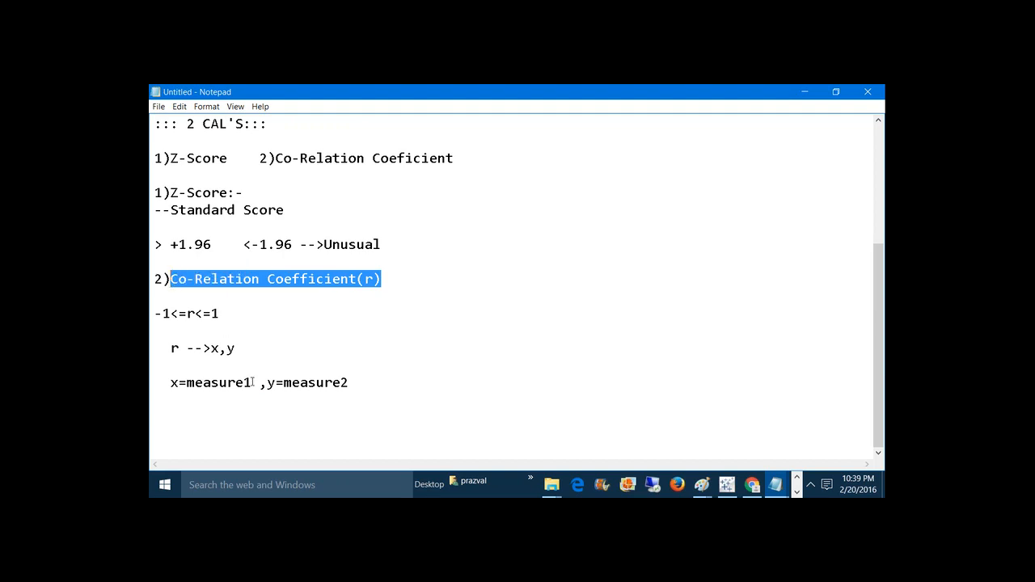
drag(252, 383, 173, 383)
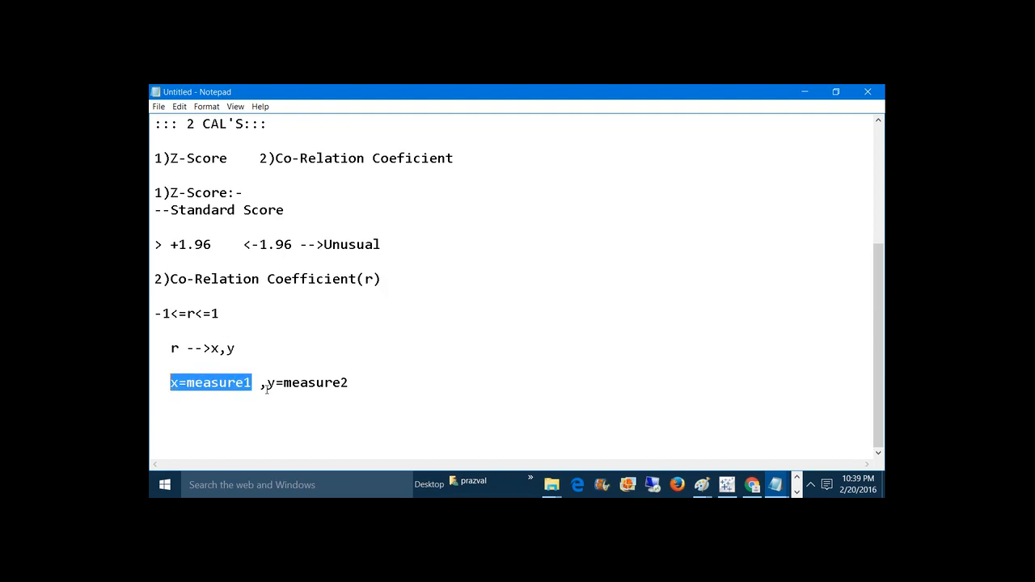
Start a new line with "x" below the measure definitions, leaving one blank line between them
click(350, 382)
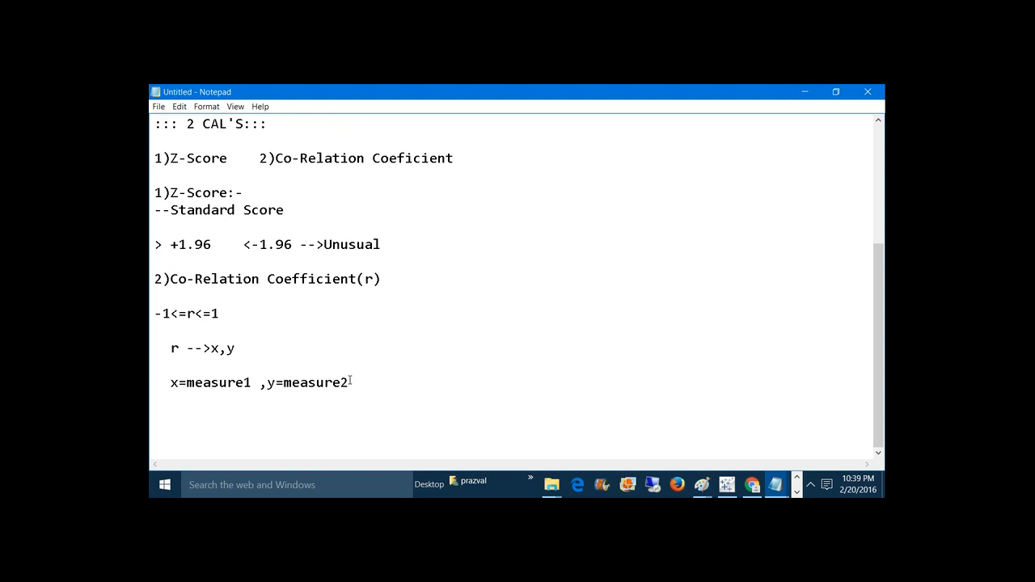
key(Return)
key(Return)
text(x)
Switch to Paint and draw three X and Y arrow pairs: both up, X up with Y down, X down with Y up; box the first two
mouse_move(700, 481)
click(824, 420)
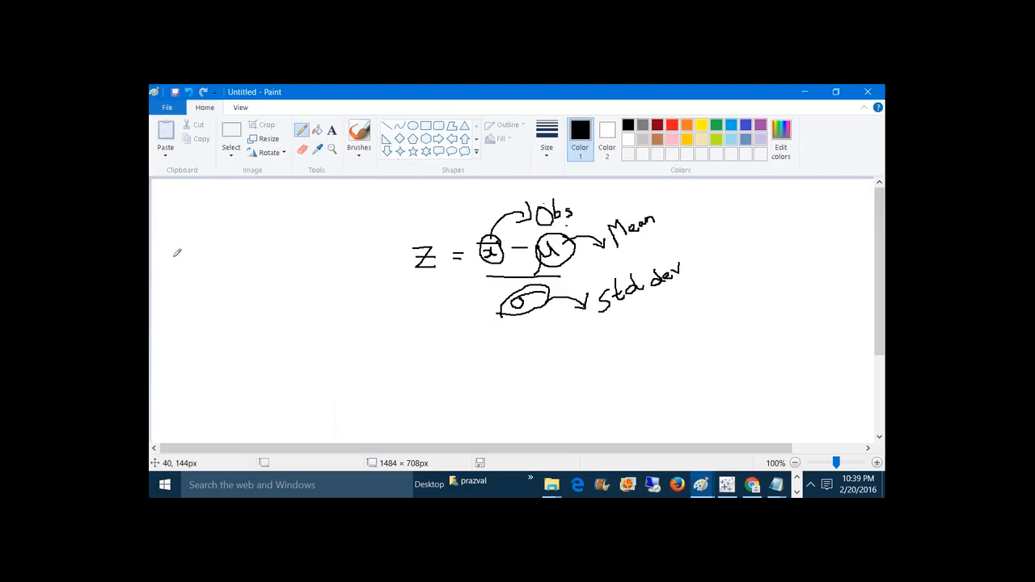
mouse_move(174, 254)
mouse_down()
mouse_move(191, 268)
mouse_move(183, 262)
mouse_move(176, 272)
mouse_move(208, 268)
mouse_move(211, 240)
mouse_move(257, 261)
mouse_move(270, 244)
mouse_move(303, 253)
mouse_move(306, 217)
mouse_move(313, 232)
mouse_up()
mouse_move(190, 306)
mouse_down()
mouse_move(209, 317)
mouse_move(198, 321)
mouse_move(227, 297)
mouse_move(227, 311)
mouse_move(227, 292)
mouse_move(297, 298)
mouse_up()
drag(297, 297, 306, 282)
mouse_move(212, 344)
mouse_down()
mouse_move(230, 348)
mouse_move(219, 358)
mouse_move(289, 337)
mouse_up()
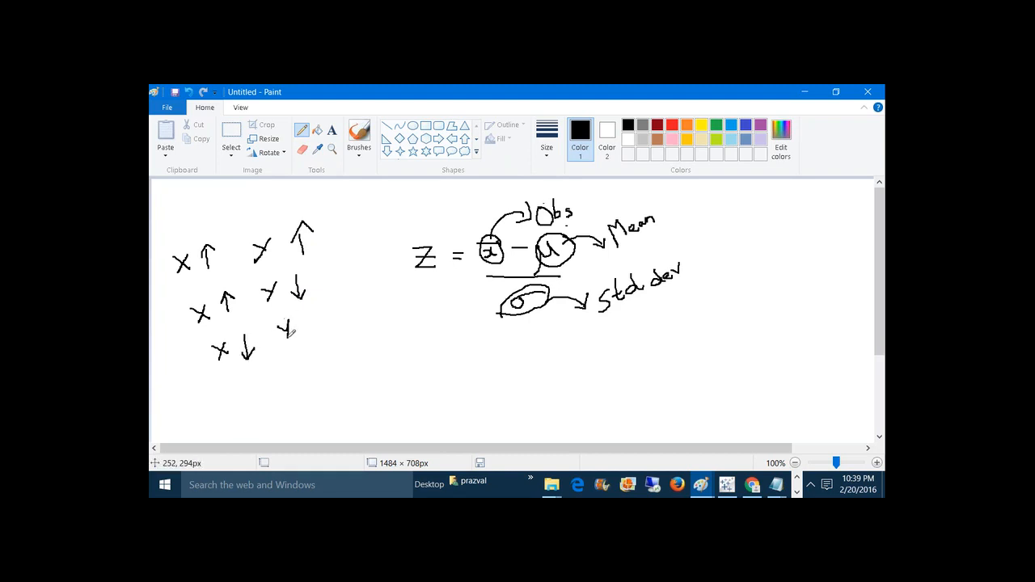
mouse_move(315, 280)
mouse_down()
mouse_move(307, 327)
mouse_move(303, 311)
mouse_move(316, 309)
mouse_up()
mouse_move(172, 233)
mouse_down()
mouse_move(176, 275)
mouse_move(236, 280)
mouse_move(326, 241)
mouse_move(315, 207)
mouse_move(176, 234)
mouse_up()
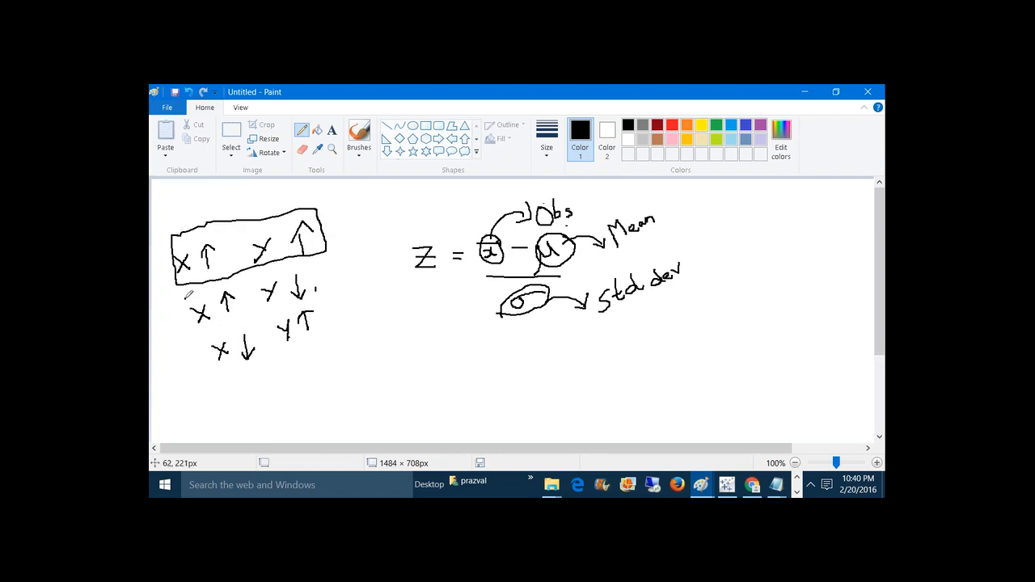
mouse_move(186, 297)
mouse_down()
mouse_move(193, 331)
mouse_move(267, 320)
mouse_move(320, 292)
mouse_move(318, 278)
mouse_move(292, 267)
mouse_move(191, 286)
mouse_move(186, 299)
mouse_up()
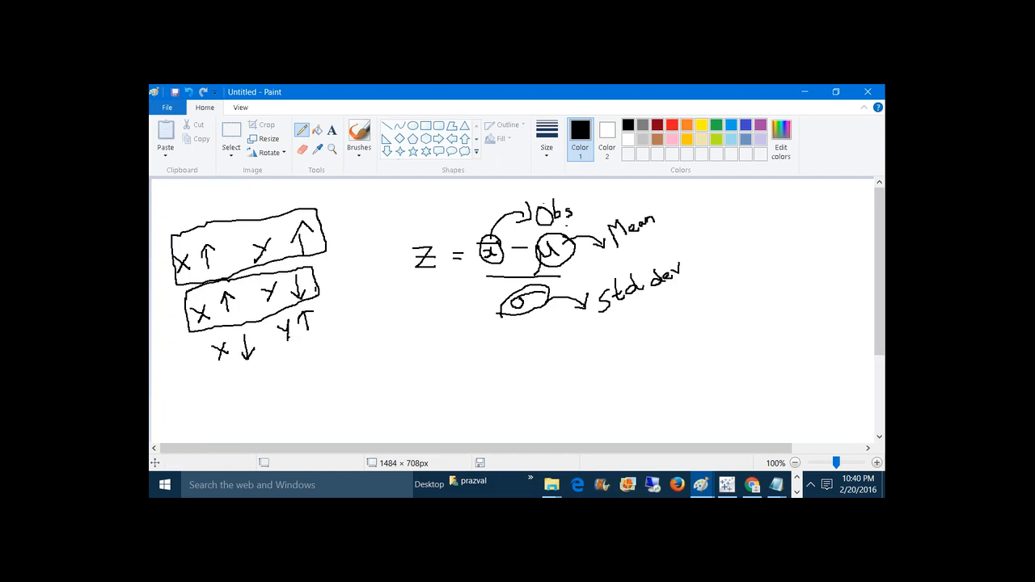
Return to the Notepad notes and add blank lines below "x", placing the cursor directly under it
mouse_move(781, 487)
click(701, 443)
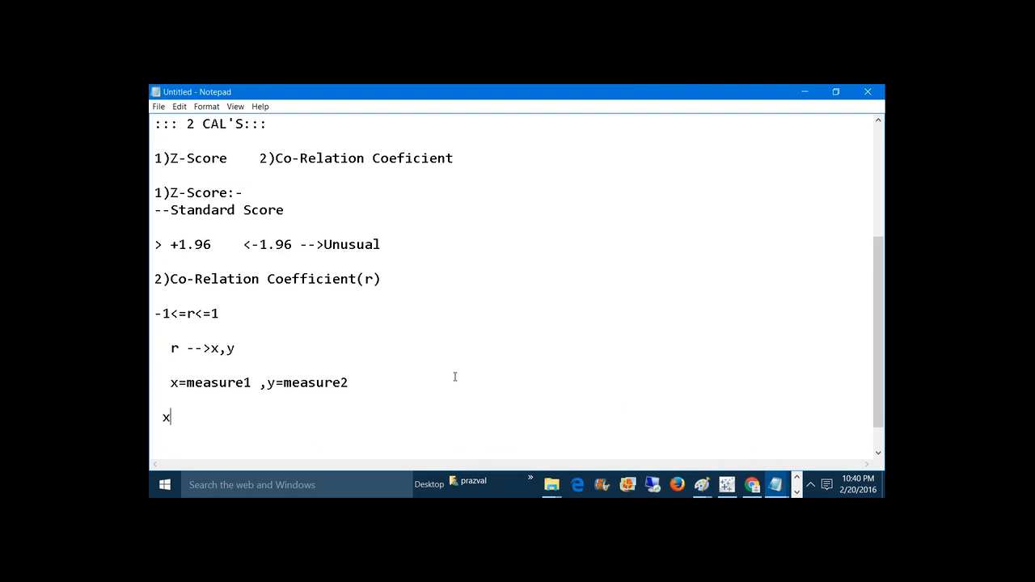
key(Return)
key(Return)
key(Return)
key(Return)
key(Return)
key(Return)
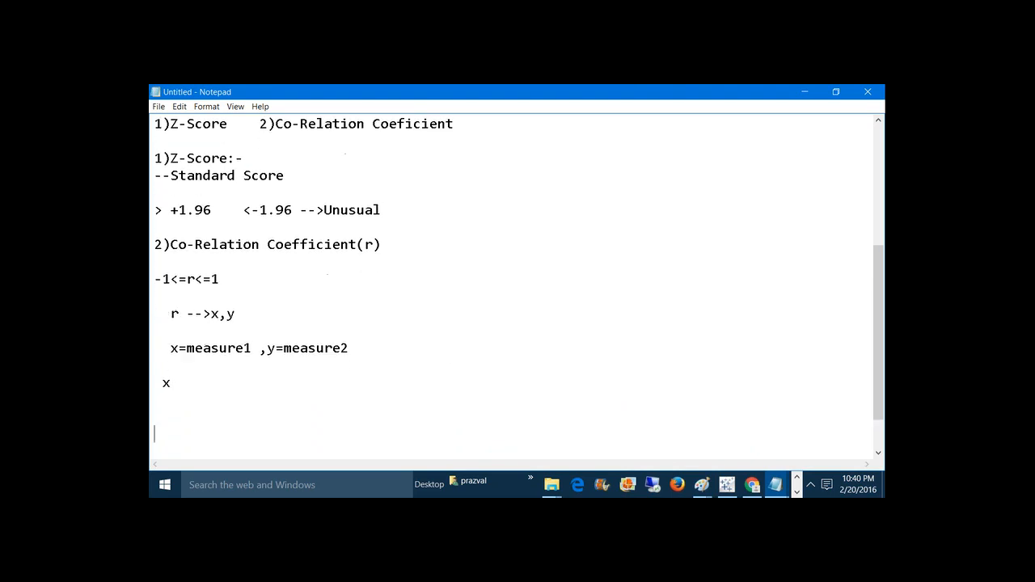
key(Up)
key(Up)
key(Up)
key(Up)
key(Up)
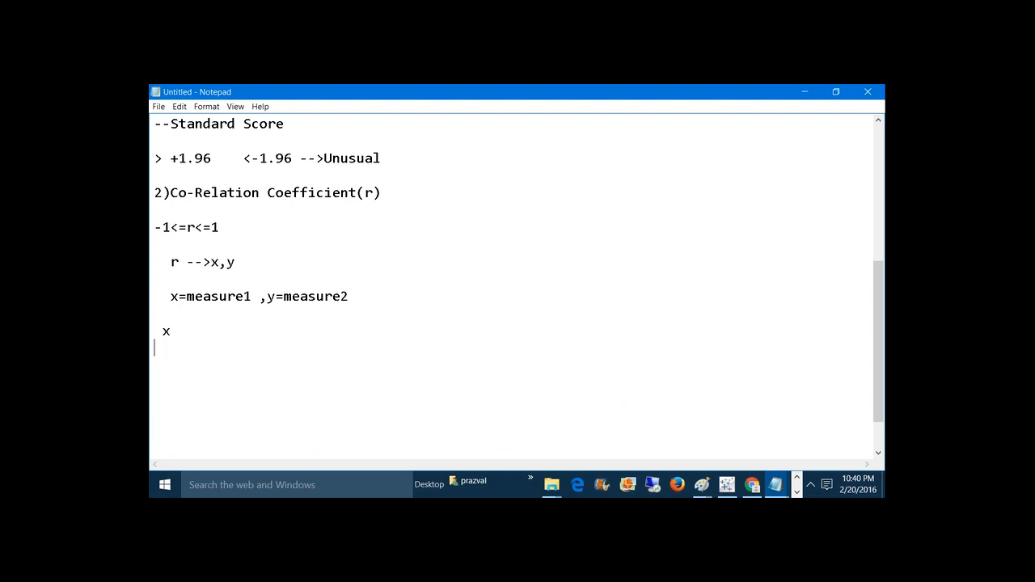
Add the line "r-->+0.70(OR) Higher -->Very strong positive relationship B'w 2 measures" and start a new line
text(r-->)
text(+0.)
text(70(0)
text(R) Hi)
text(ghe)
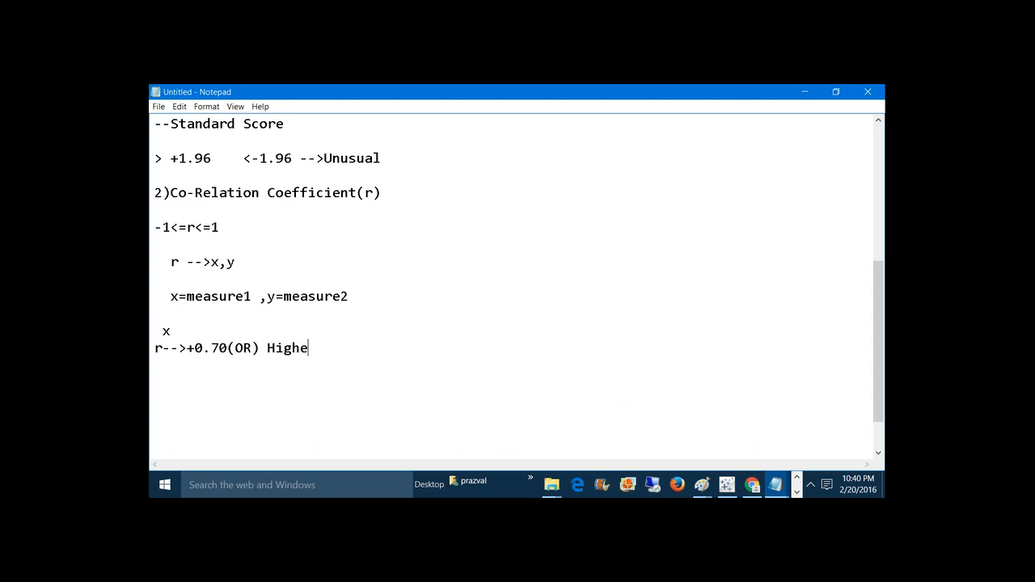
text(r -->Very strong positiv)
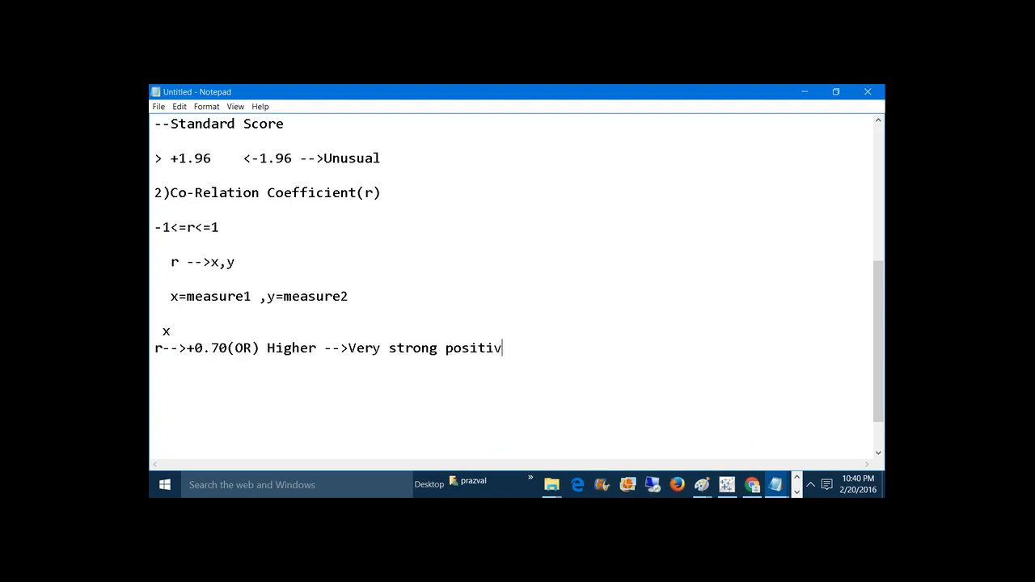
text(e relationahip)
key(BackSpace)
key(BackSpace)
key(BackSpace)
key(BackSpace)
text(ship )
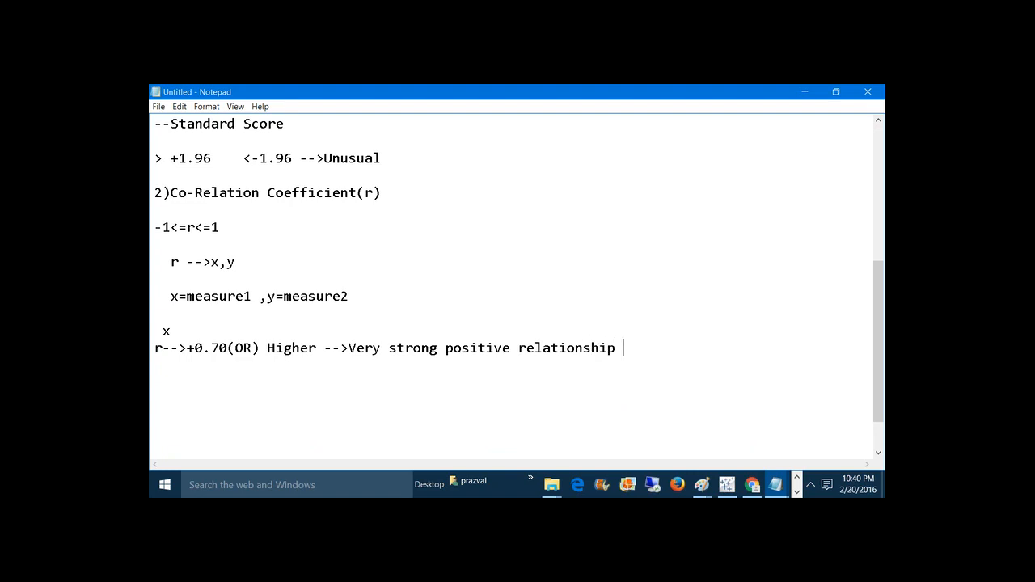
text(B'w )
text(2 measure)
text(s)
key(Return)
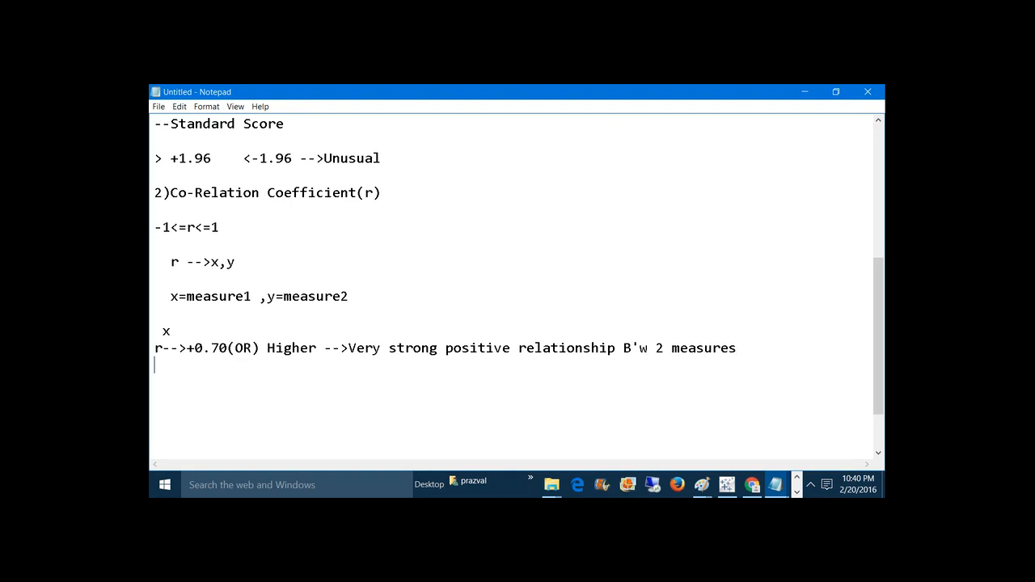
Add "r-->-0.70(or) Lower -->" on the new line and complete it with a copy of the relationship description above
text(r-->-0.70(or) Lower)
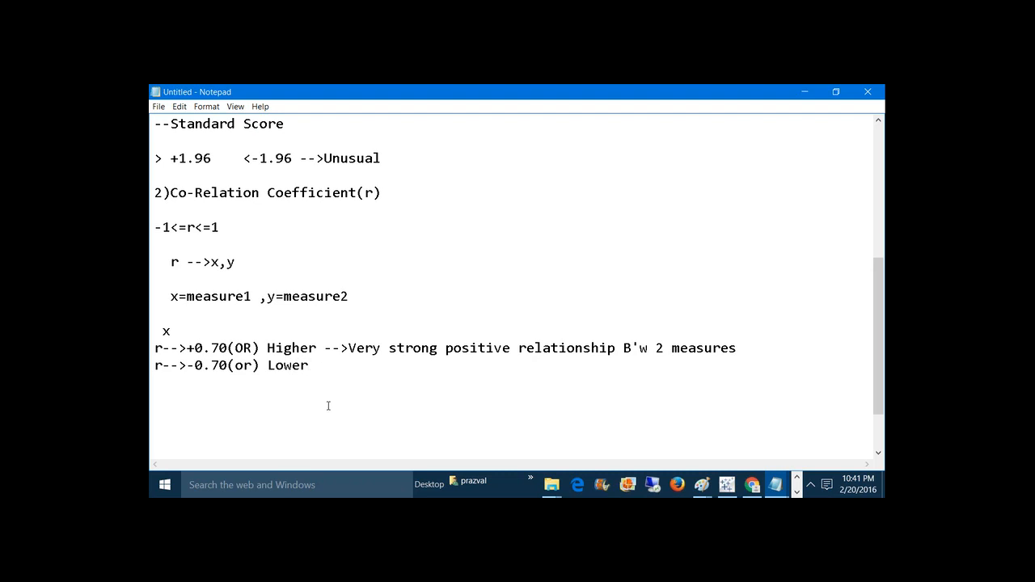
drag(347, 348, 494, 358)
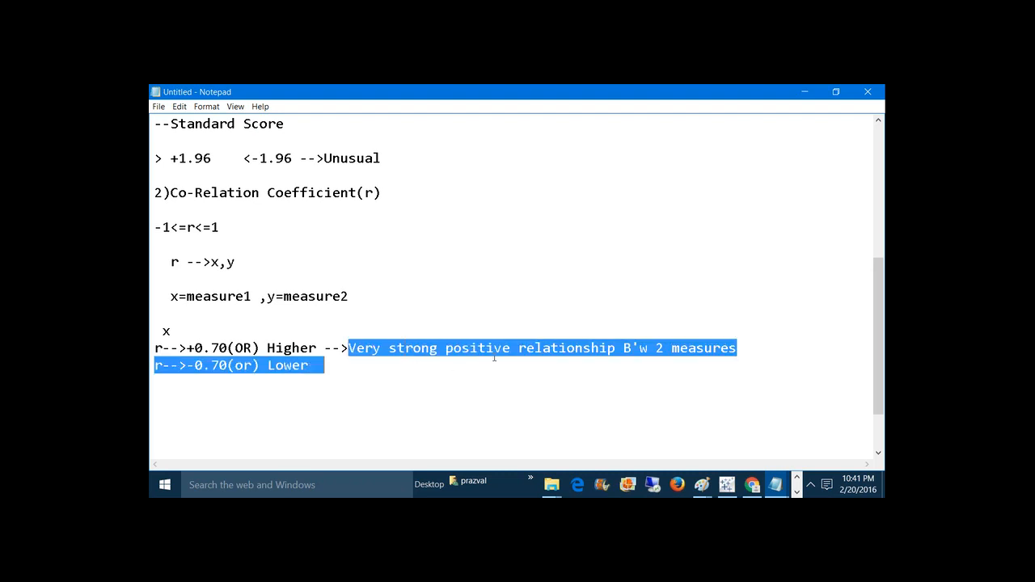
drag(634, 359, 737, 349)
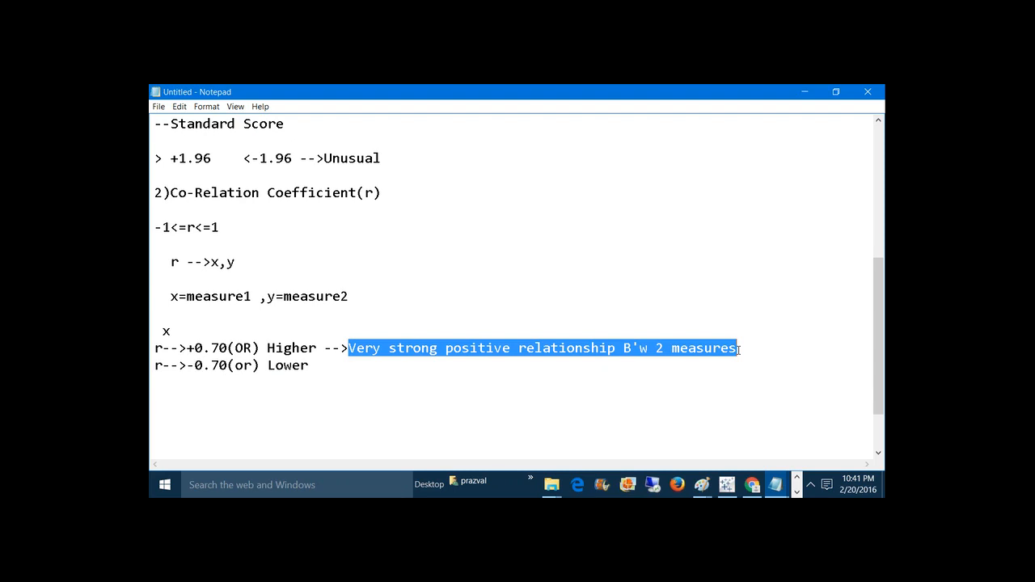
key(ctrl+c)
click(331, 364)
text(-->)
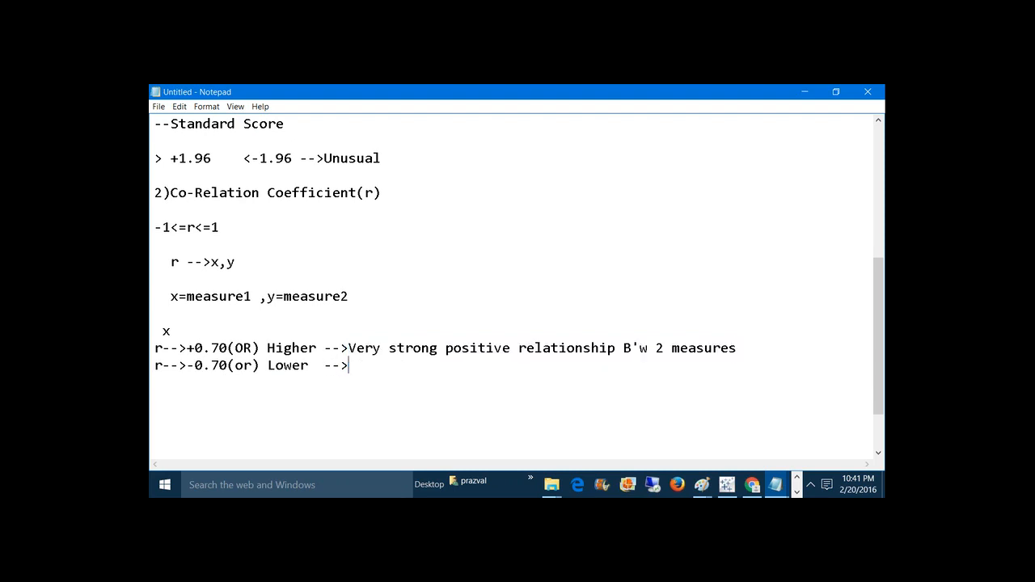
key(ctrl+v)
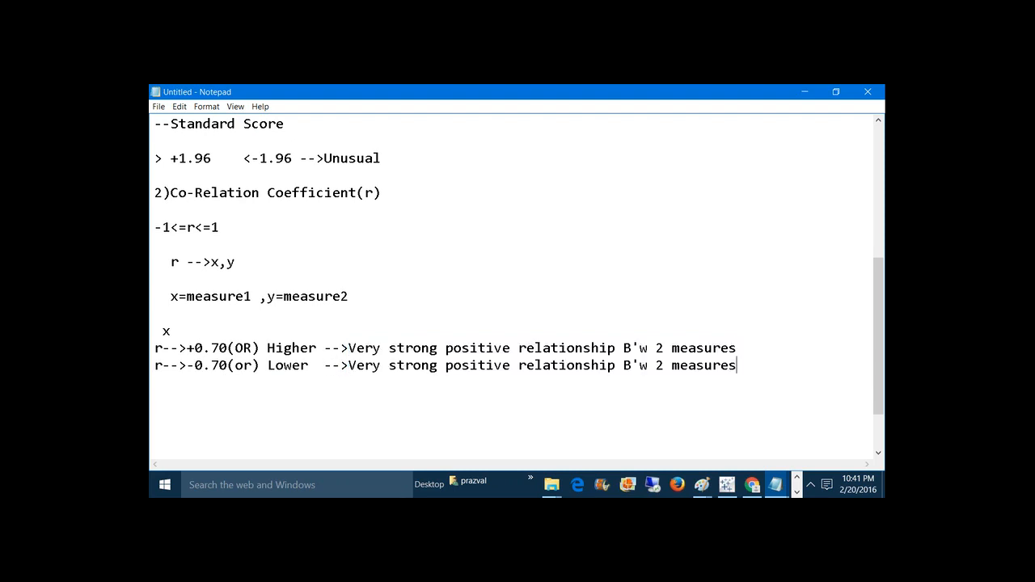
Replace "positive" with "negative" in the "-0.70(or) Lower" line
click(509, 366)
key(BackSpace)
key(BackSpace)
key(BackSpace)
key(BackSpace)
key(BackSpace)
key(BackSpace)
key(BackSpace)
key(BackSpace)
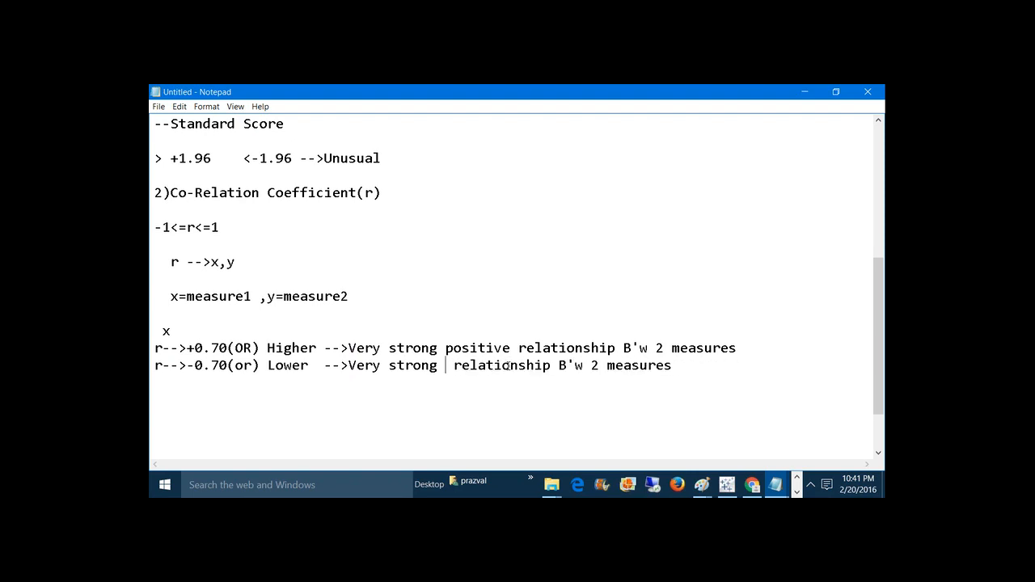
text(nega)
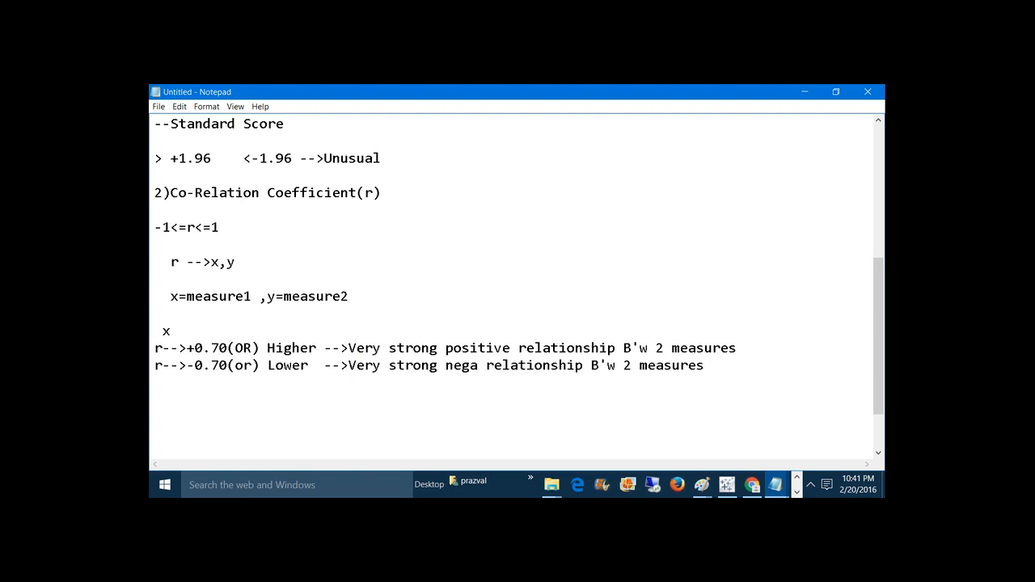
text(tive)
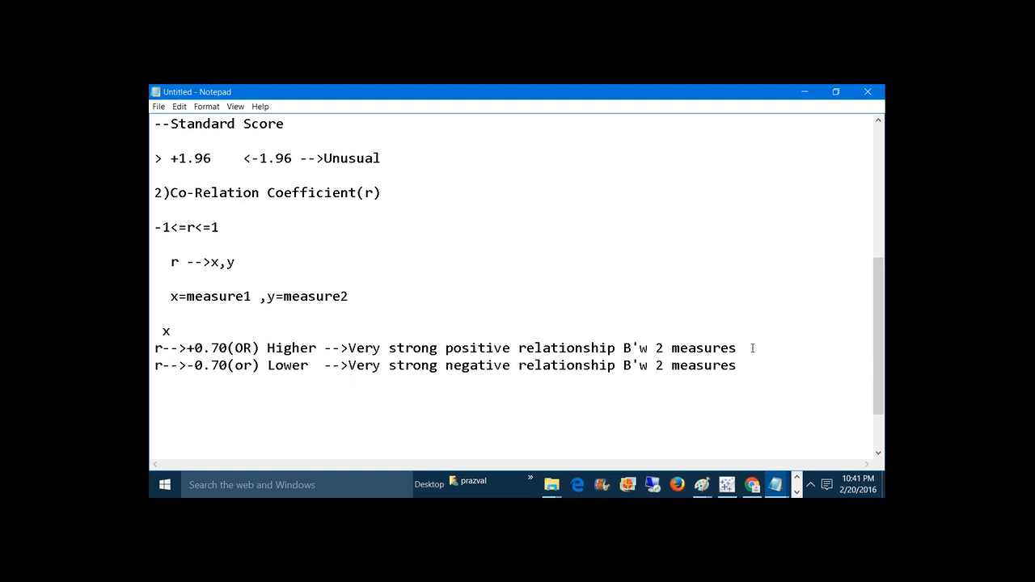
Insert "r-->+0.40 to +0.69 -->strong positive relationship B'w 2 measures" between the +0.70 and -0.70 lines
key(Return)
text(r)
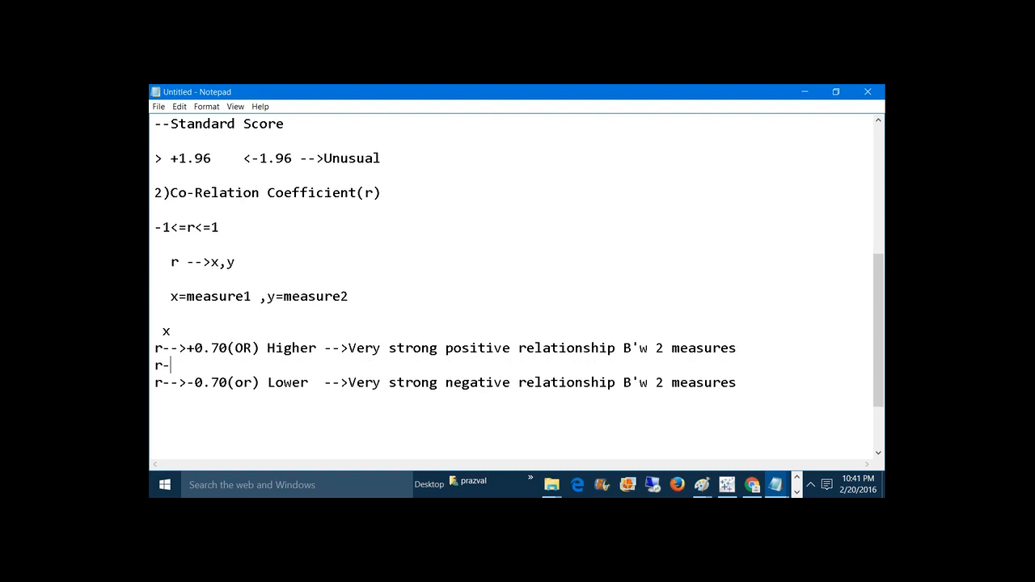
text(-->+0.40 to 0)
key(BackSpace)
text(+0.69   -->)
drag(388, 348, 738, 349)
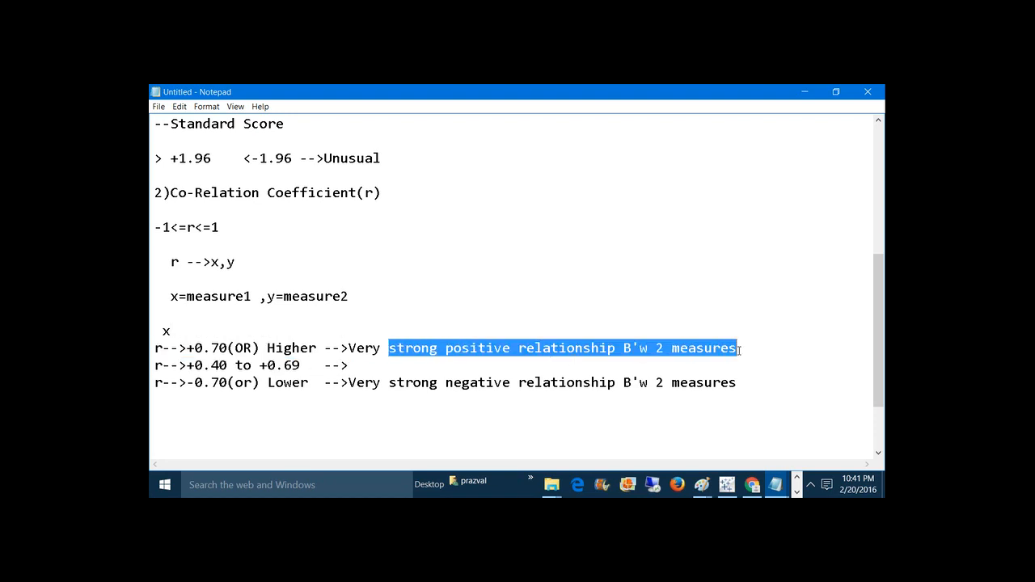
click(360, 366)
key(ctrl+v)
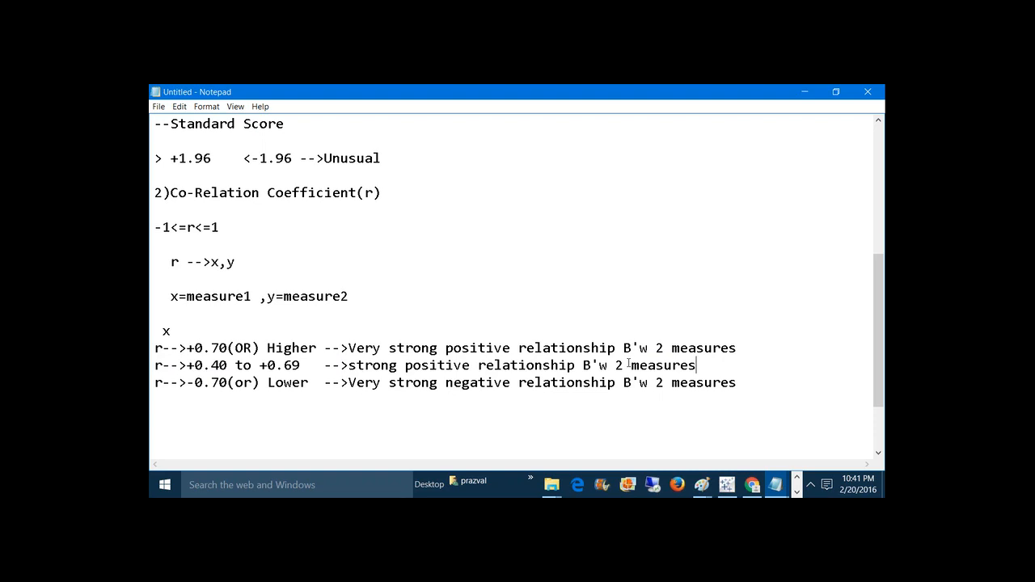
Duplicate the "+0.40 to +0.69" line directly below it and change the copy's range to "-0.40 to -0.69"
key(Return)
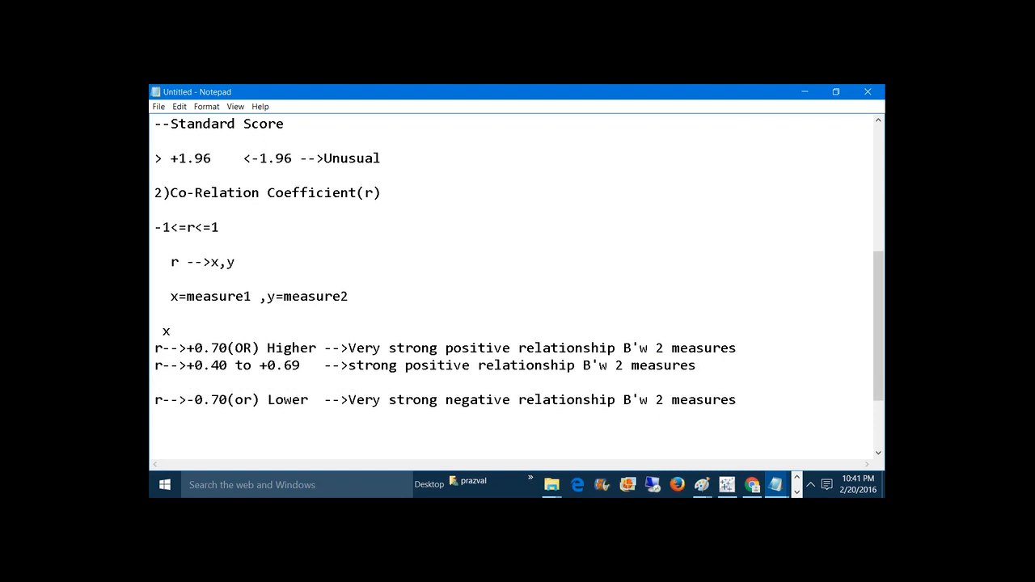
text(r)
drag(162, 364, 695, 368)
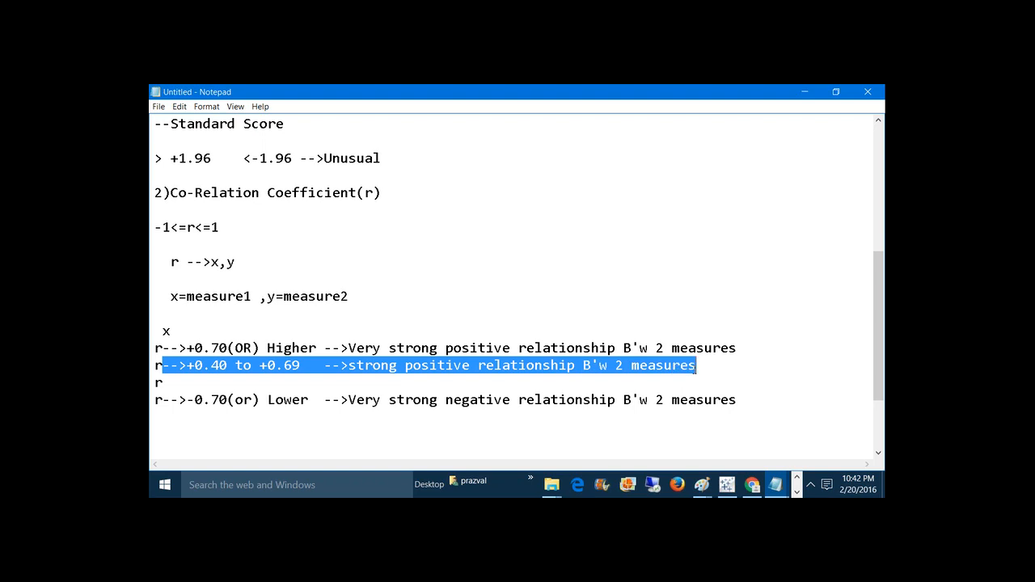
click(186, 378)
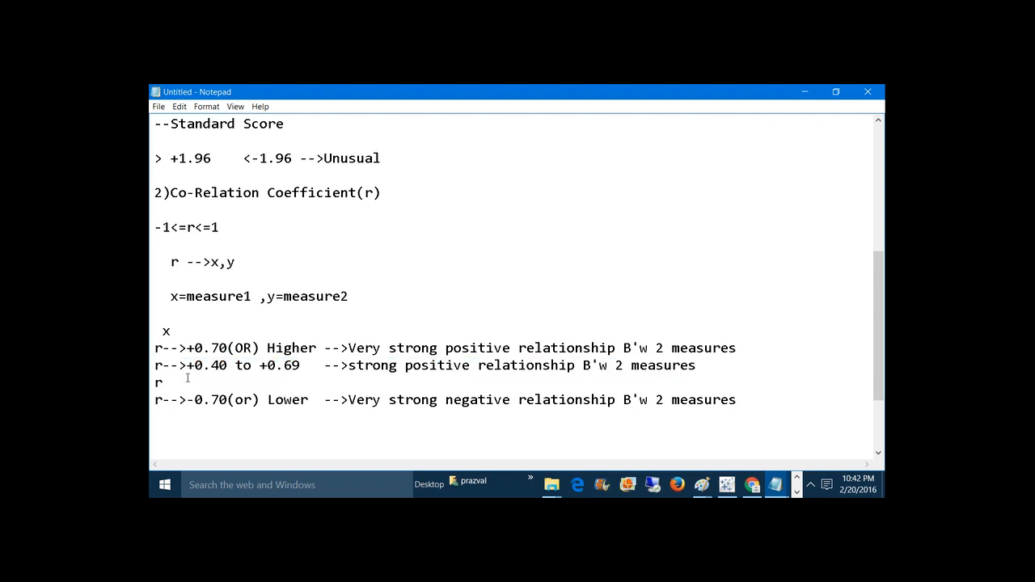
key(ctrl+v)
click(187, 382)
key(Delete)
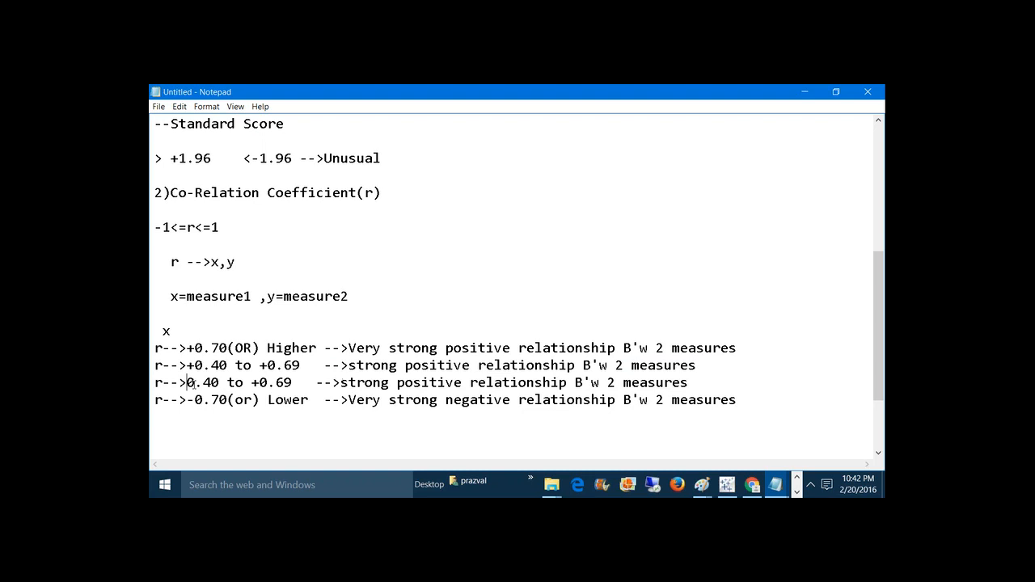
text(-)
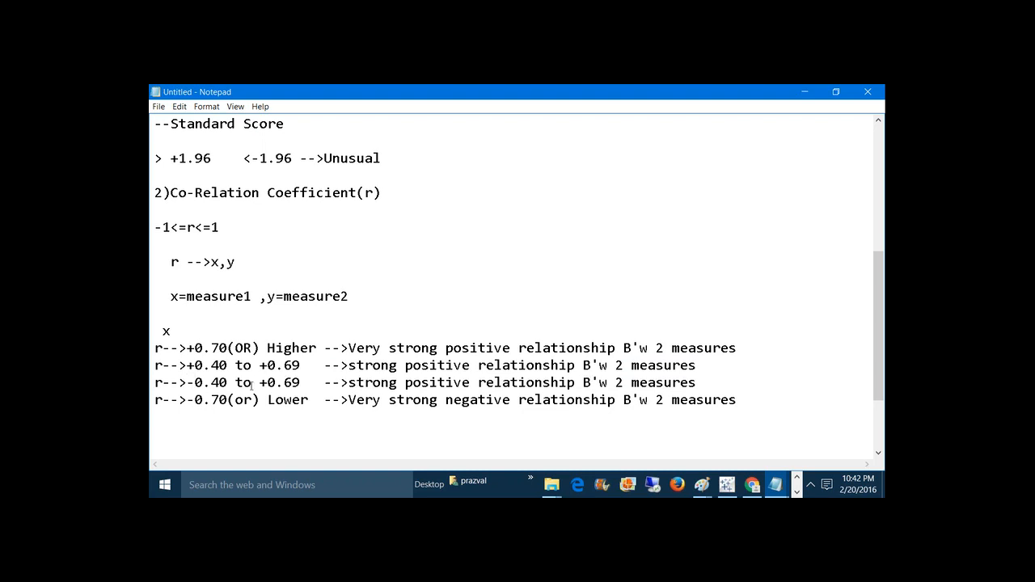
click(269, 382)
key(BackSpace)
text(-)
Change "positive" to "negative" in the "-0.40 to -0.69" line
click(437, 383)
key(BackSpace)
key(BackSpace)
key(BackSpace)
key(BackSpace)
text(nega)
Duplicate the "+0.40 to +0.69" line directly below itself and change the copy's range to "+0.20 to +0.39"
drag(155, 364, 697, 366)
key(ctrl+c)
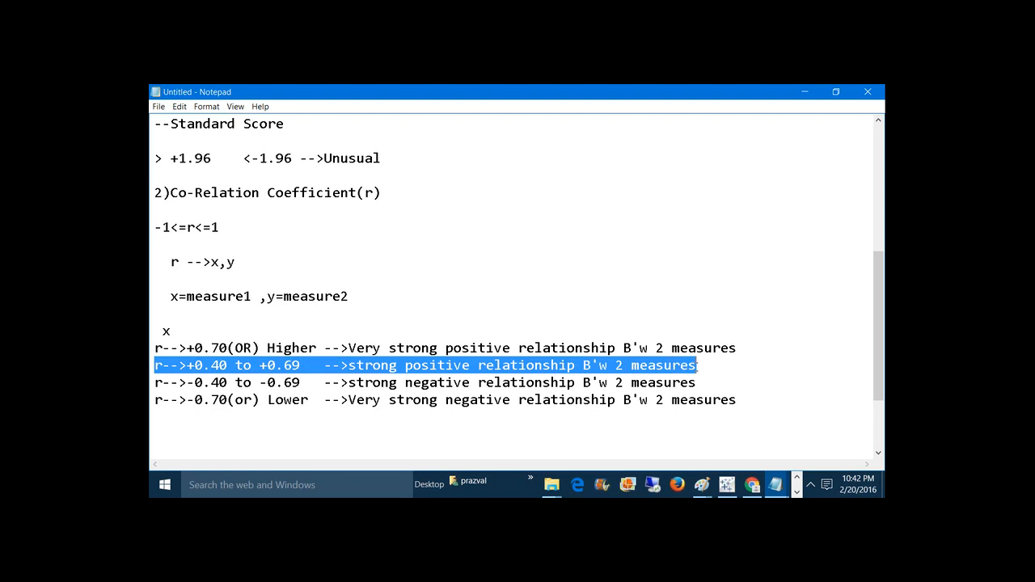
click(714, 367)
key(Return)
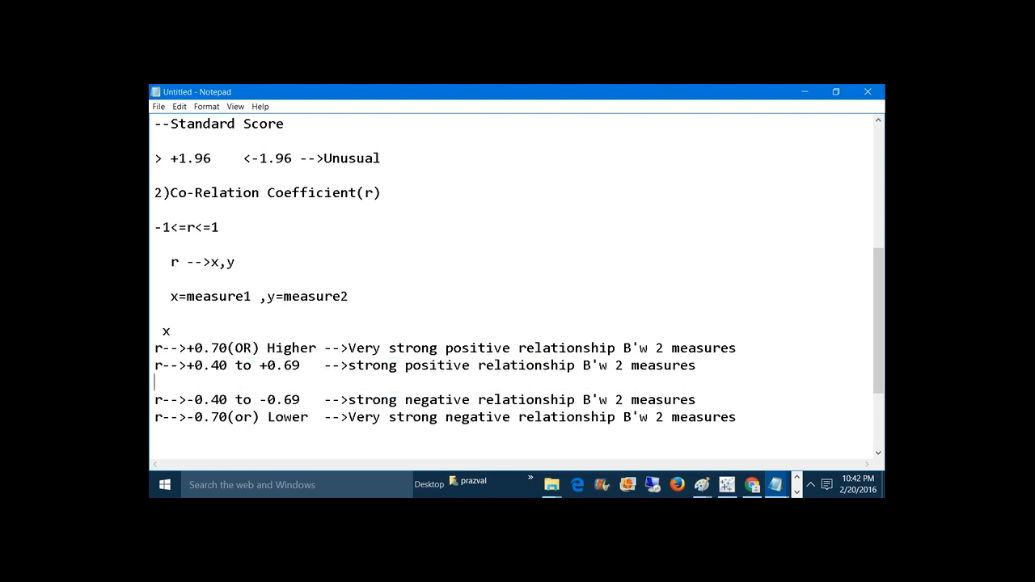
key(ctrl+v)
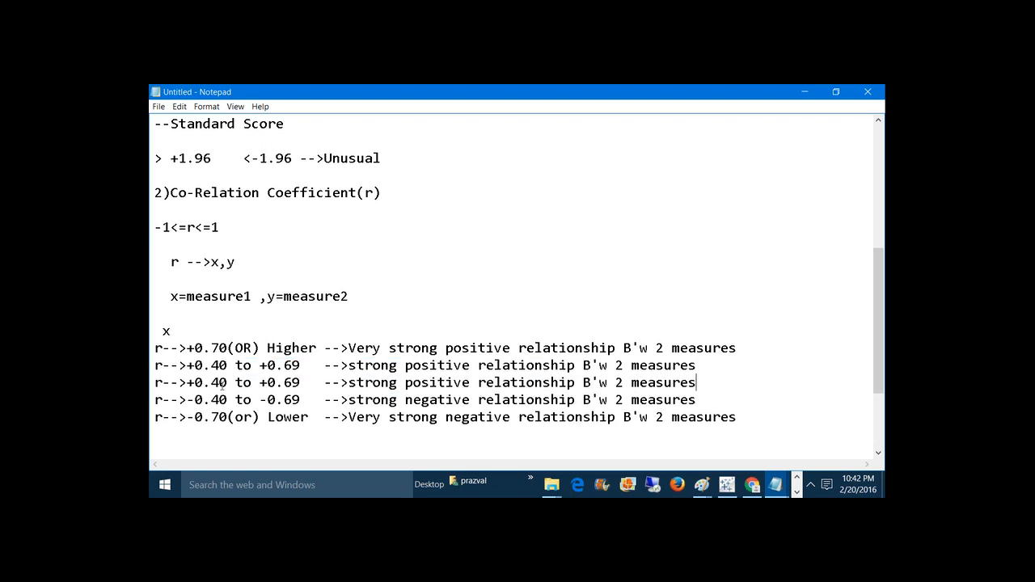
click(220, 386)
key(BackSpace)
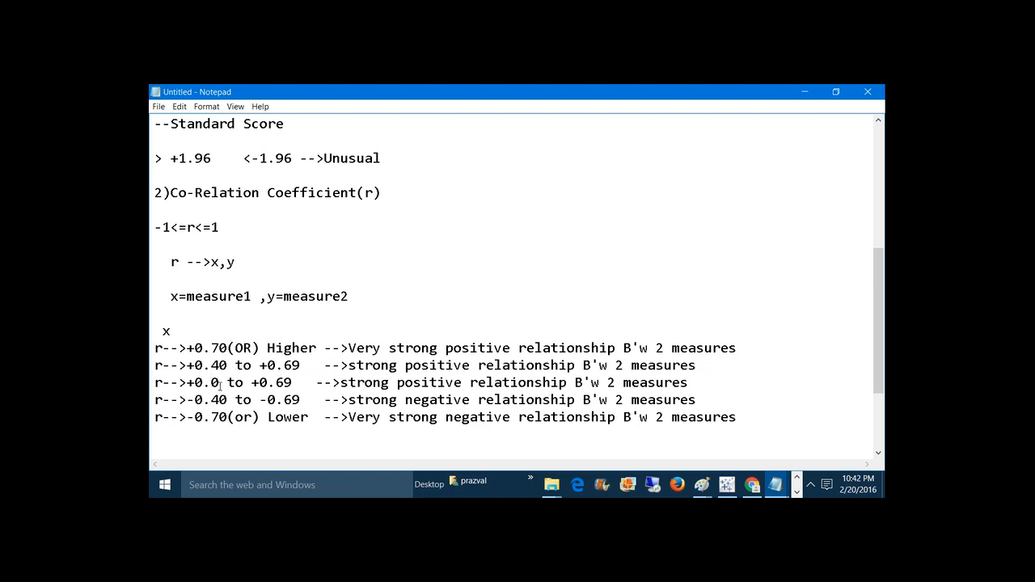
text(2)
click(292, 383)
key(BackSpace)
text(3)
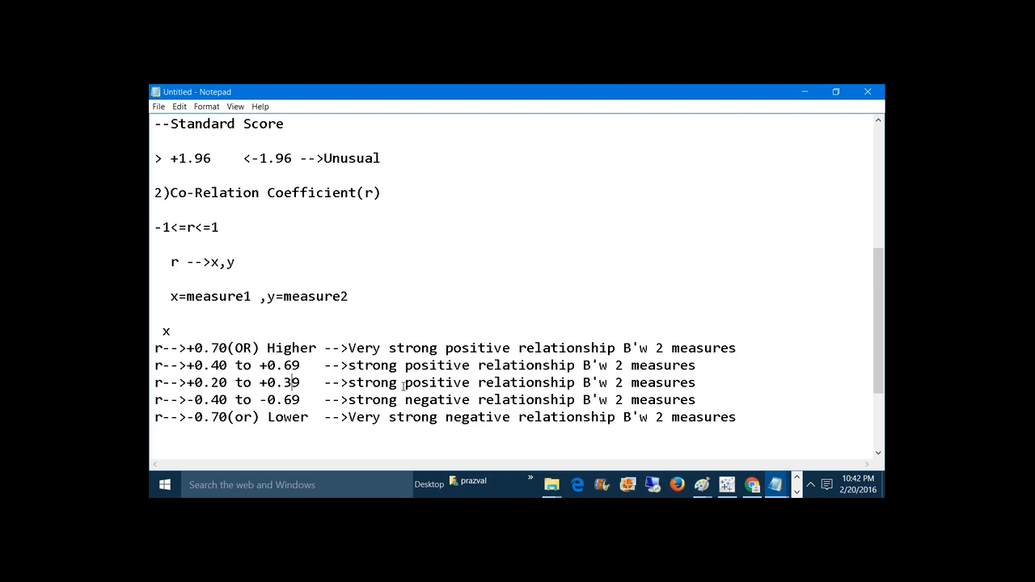
Remove the word "strong" from the "+0.20 to +0.39" line
key(BackSpace)
key(BackSpace)
key(BackSpace)
key(BackSpace)
key(BackSpace)
key(BackSpace)
key(BackSpace)
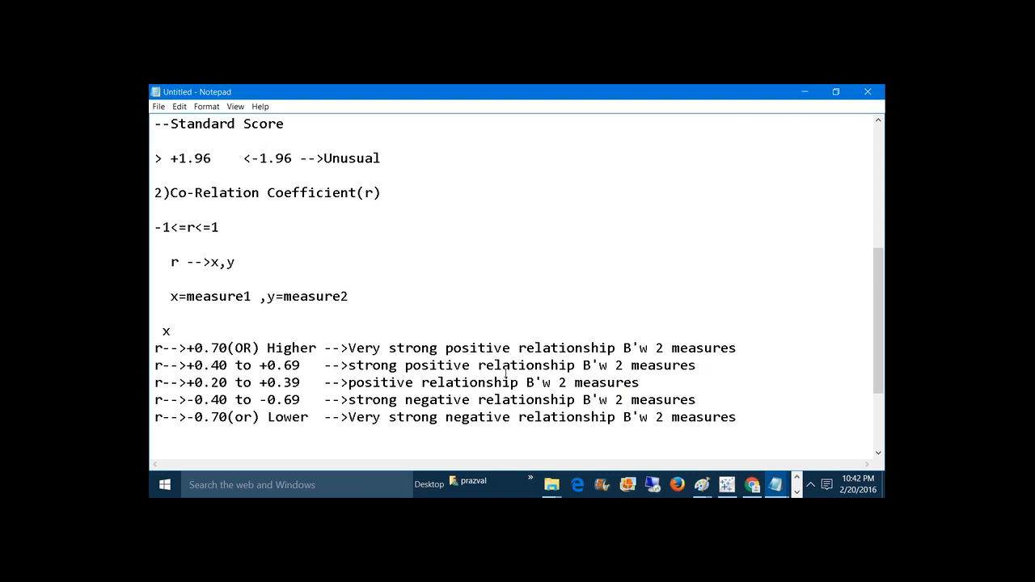
Paste the copied "+0.40 to +0.69" line below the "+0.20 to +0.39" line and change its first bound to -0.20
click(668, 383)
key(Return)
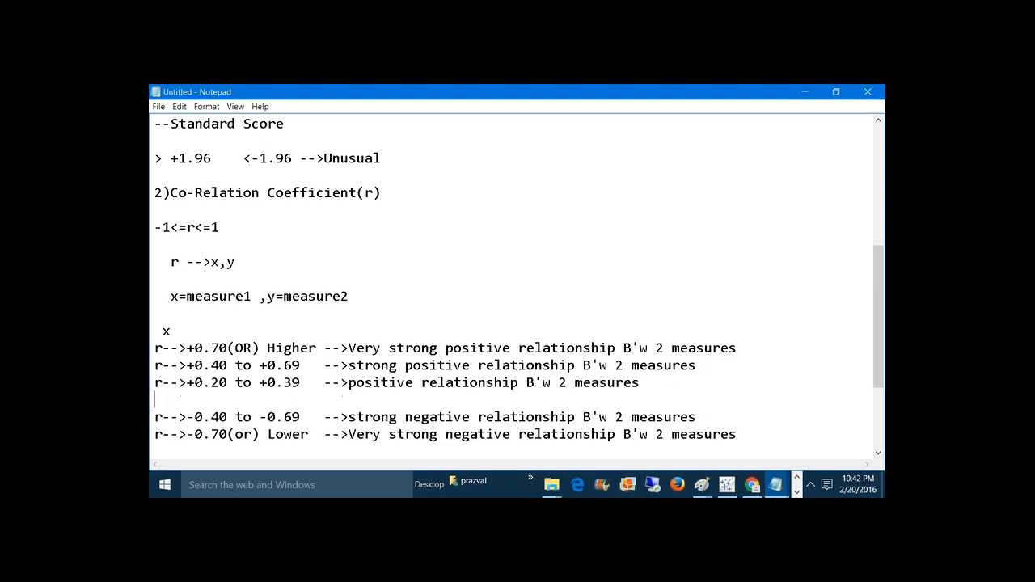
key(ctrl+v)
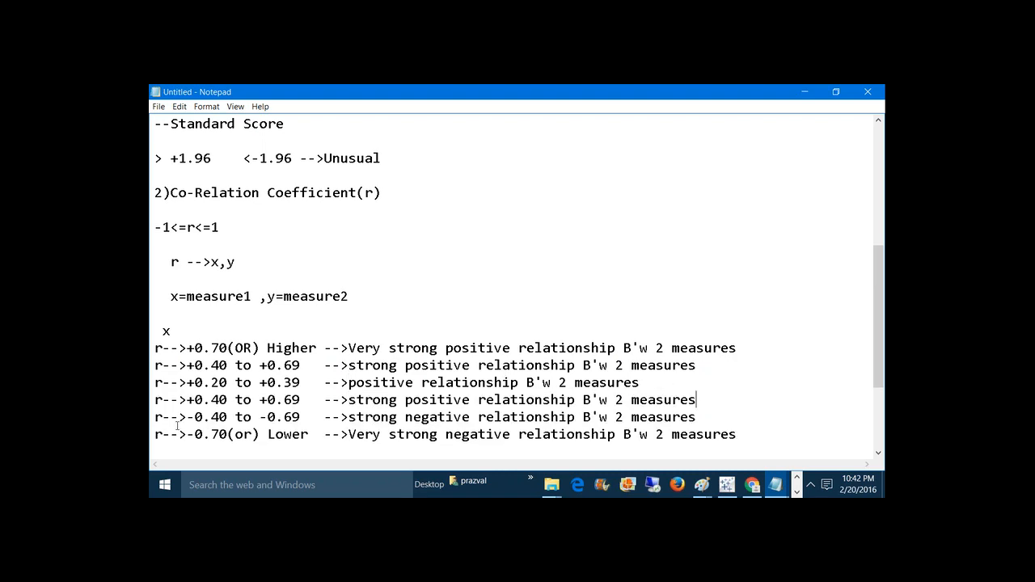
click(196, 399)
key(BackSpace)
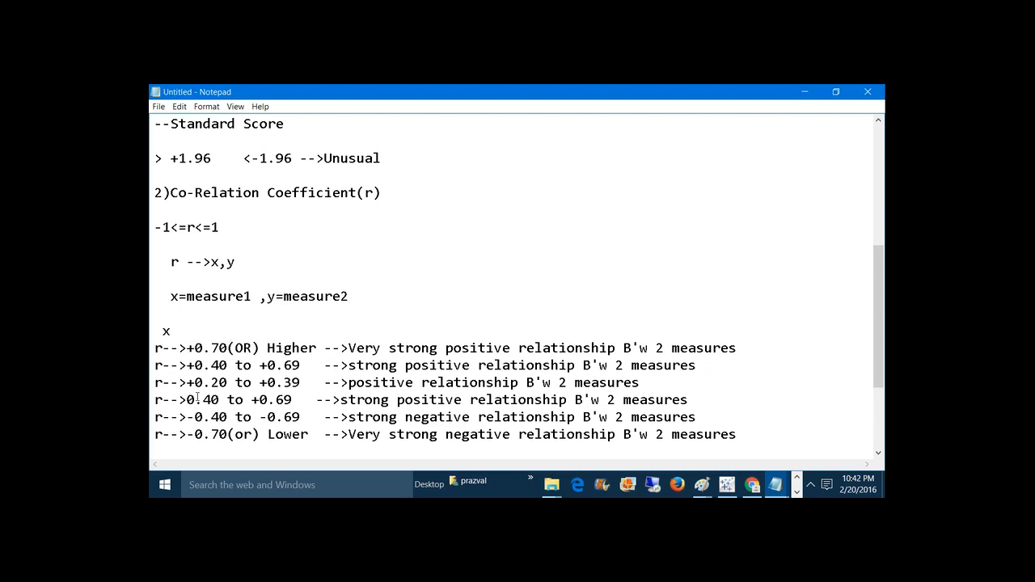
text(-)
key(BackSpace)
text(-)
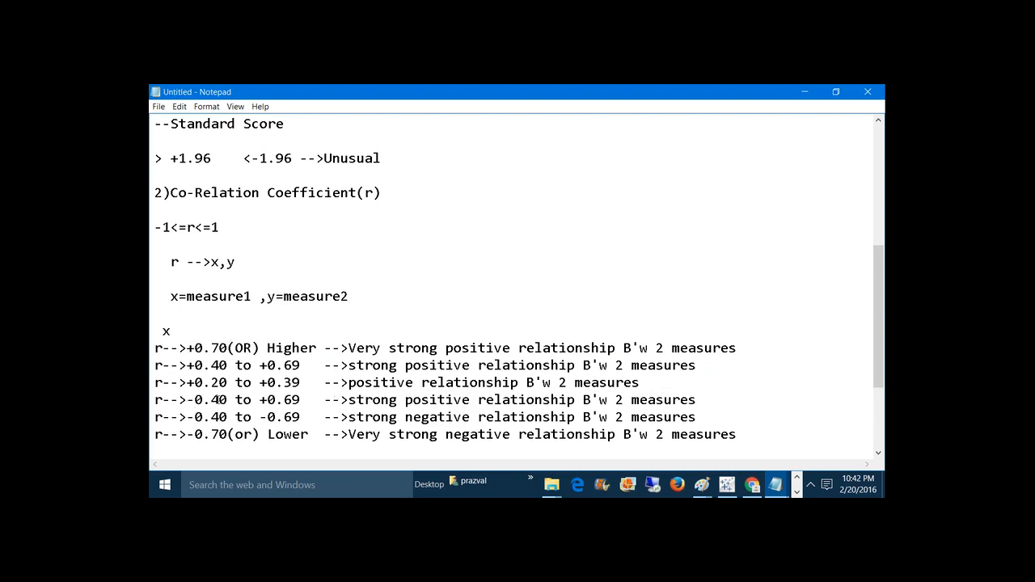
click(219, 400)
key(BackSpace)
text(2)
Change the second bound of the line starting with -0.20 to -0.39
click(264, 399)
key(BackSpace)
text(-)
click(291, 399)
key(BackSpace)
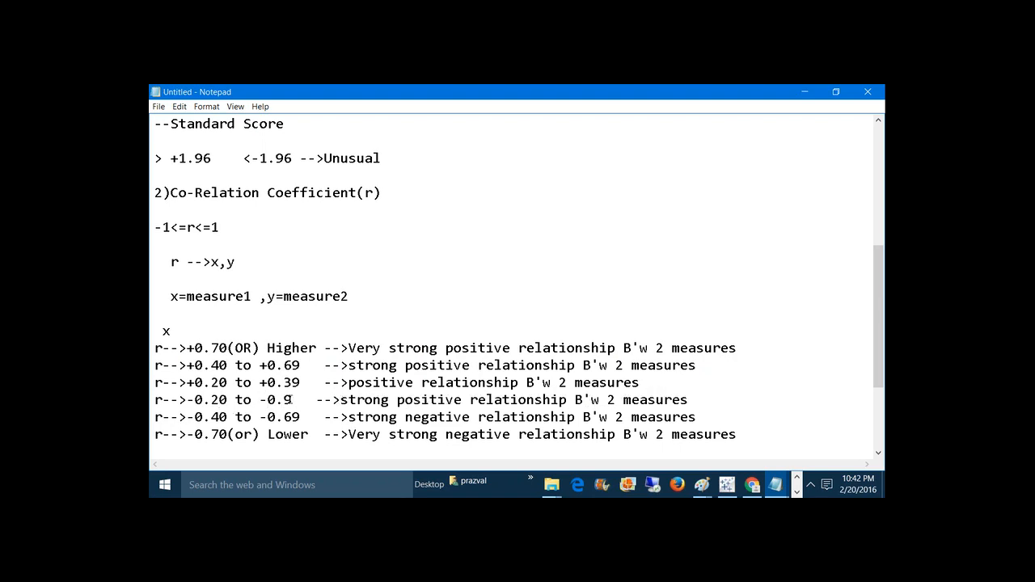
text(3)
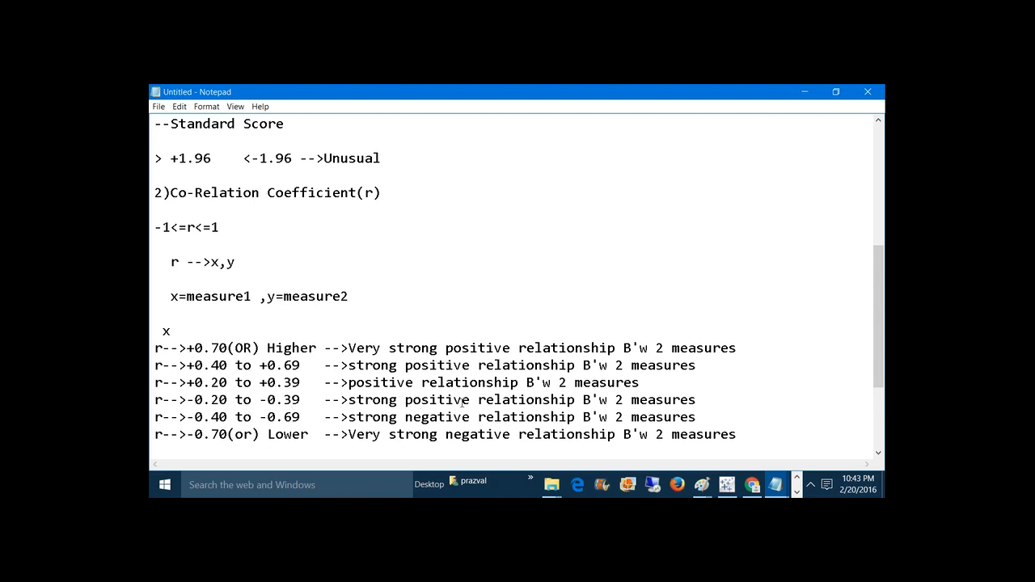
Replace "strong positive" with "negative" in the "-0.20 to -0.39" line
click(437, 399)
key(BackSpace)
key(BackSpace)
key(BackSpace)
key(BackSpace)
key(BackSpace)
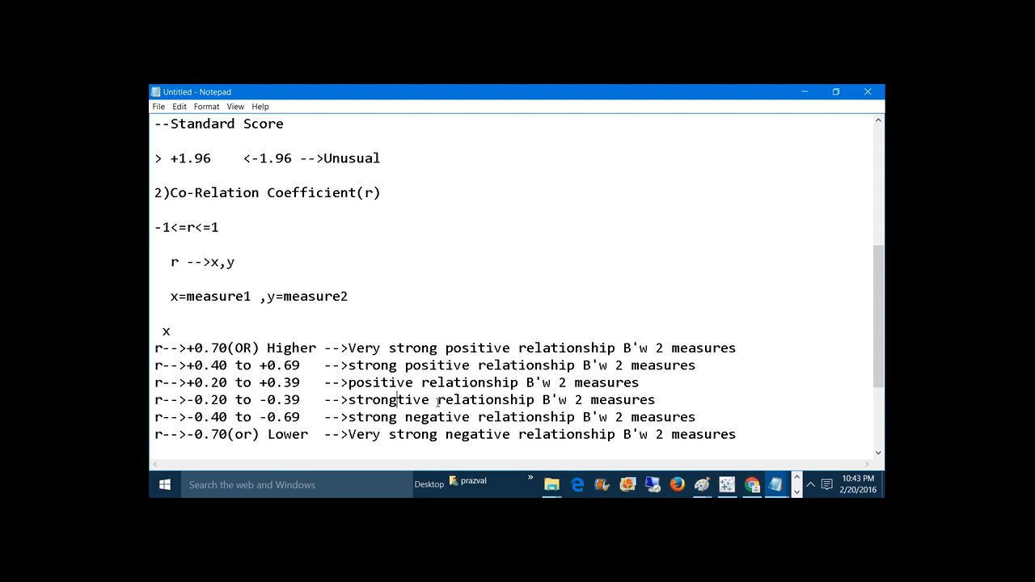
key(BackSpace)
key(BackSpace)
key(BackSpace)
key(BackSpace)
key(BackSpace)
key(BackSpace)
text(nega)
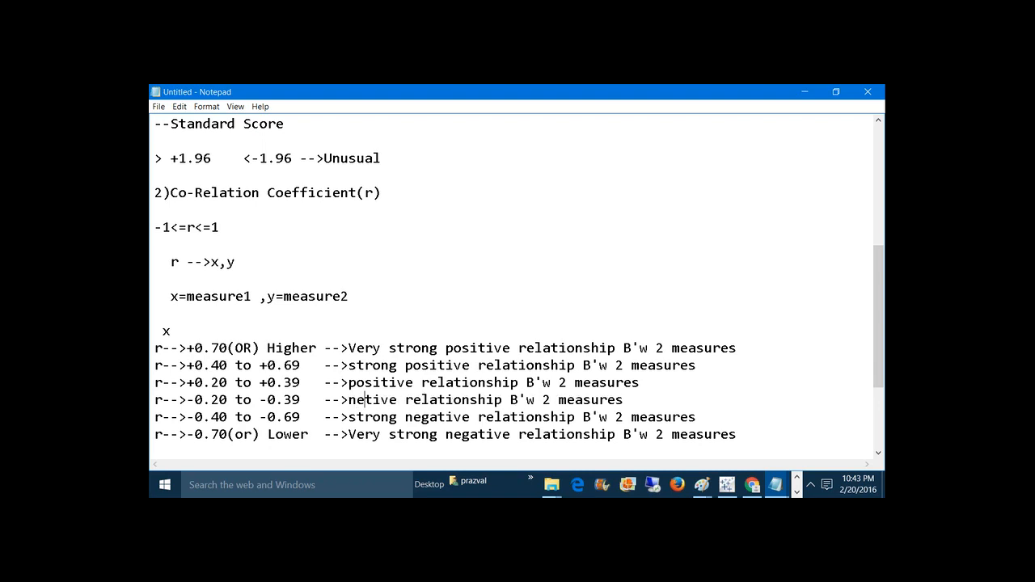
Insert "r-->+0.19 to -0.19 -->Weak(or) less negative relationship b/w 2 measures" below the "+0.20 to +0.39" line
click(657, 385)
key(Return)
text(r)
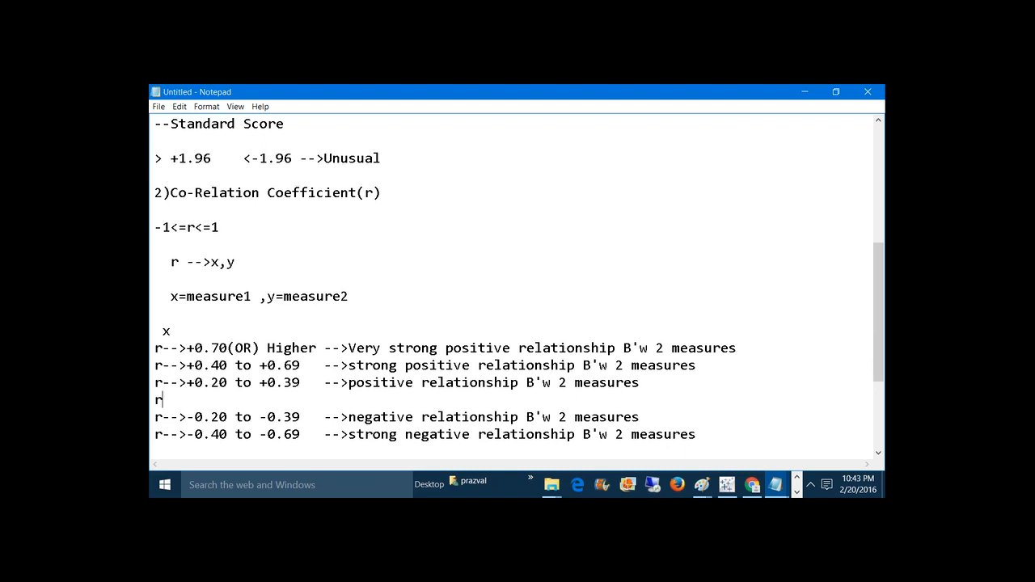
text(-->+0.19 to -0.19   -->Wea)
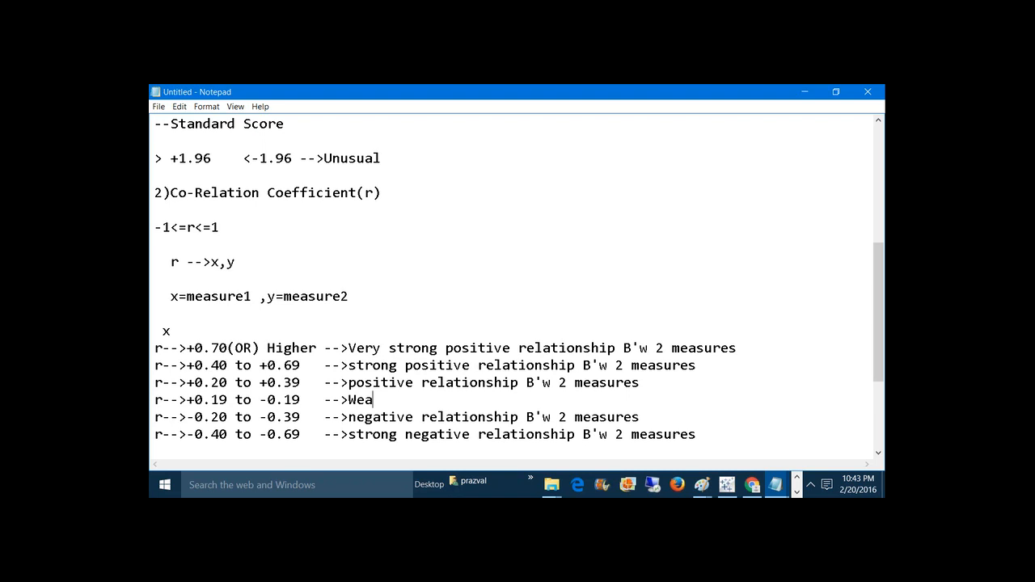
text(k(or) less negative re)
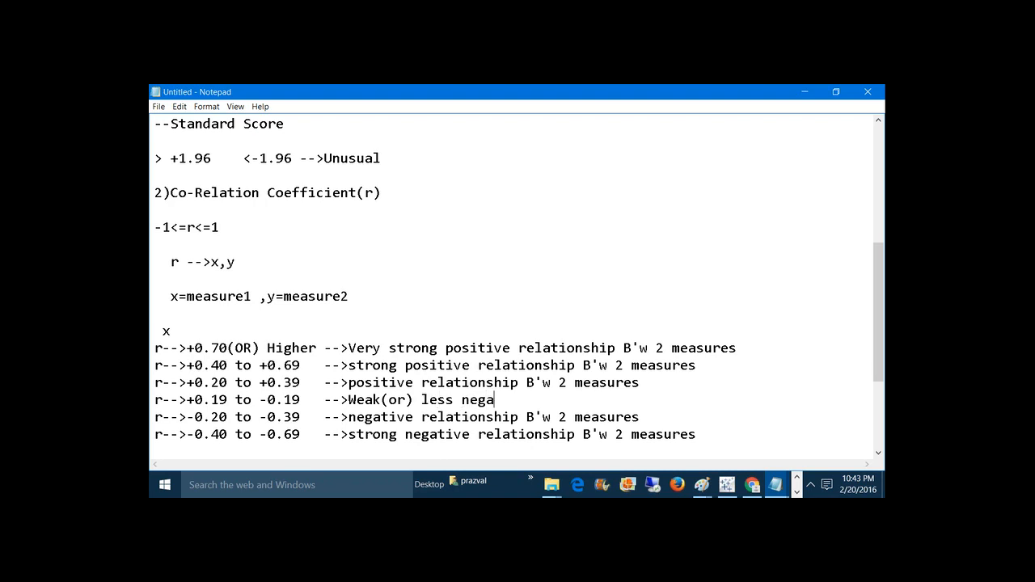
text(lationsh)
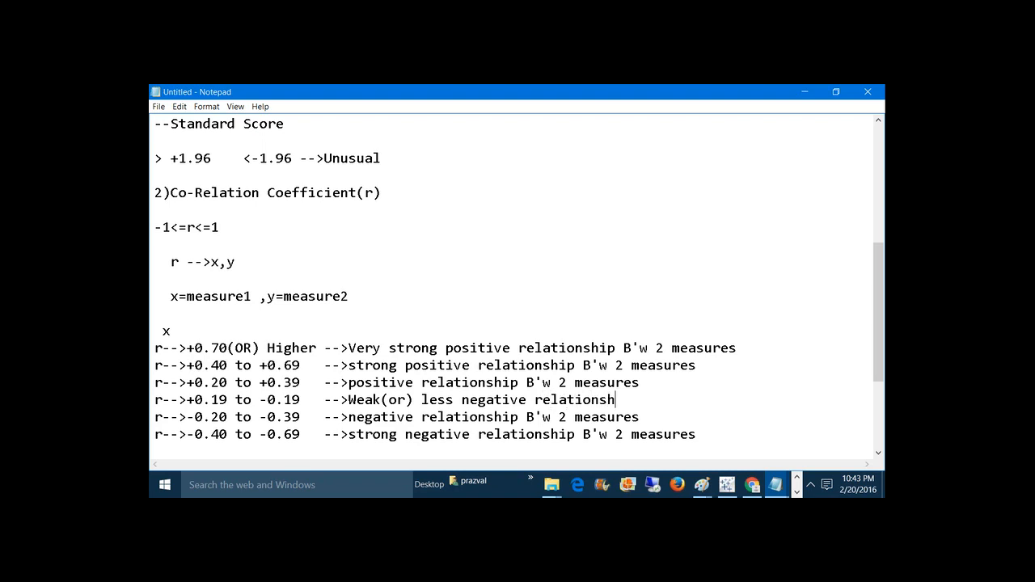
text(ip b/w 2 measures)
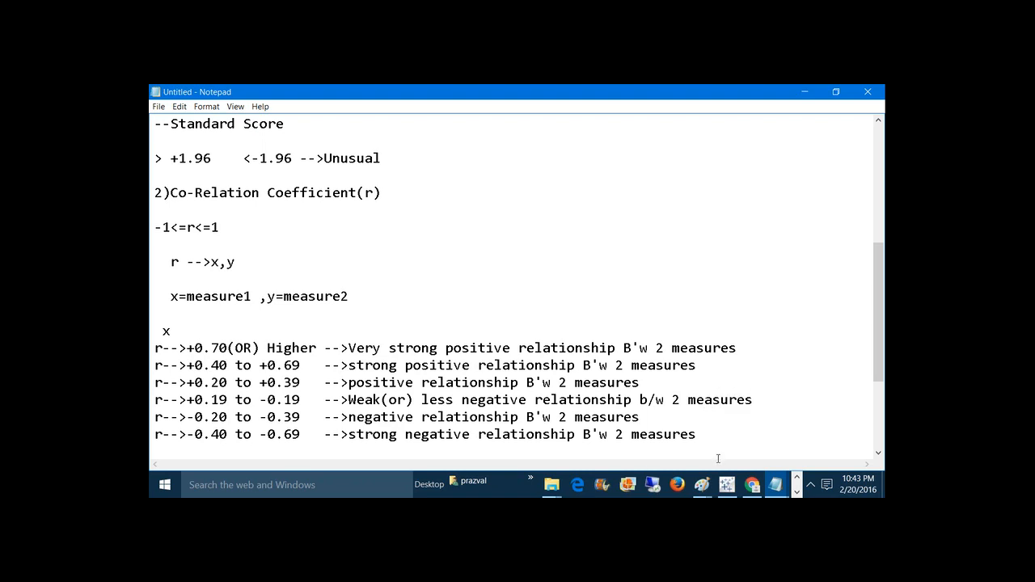
Switch to Tableau and, on a new worksheet, plot Sales on columns against Profit on rows
click(727, 485)
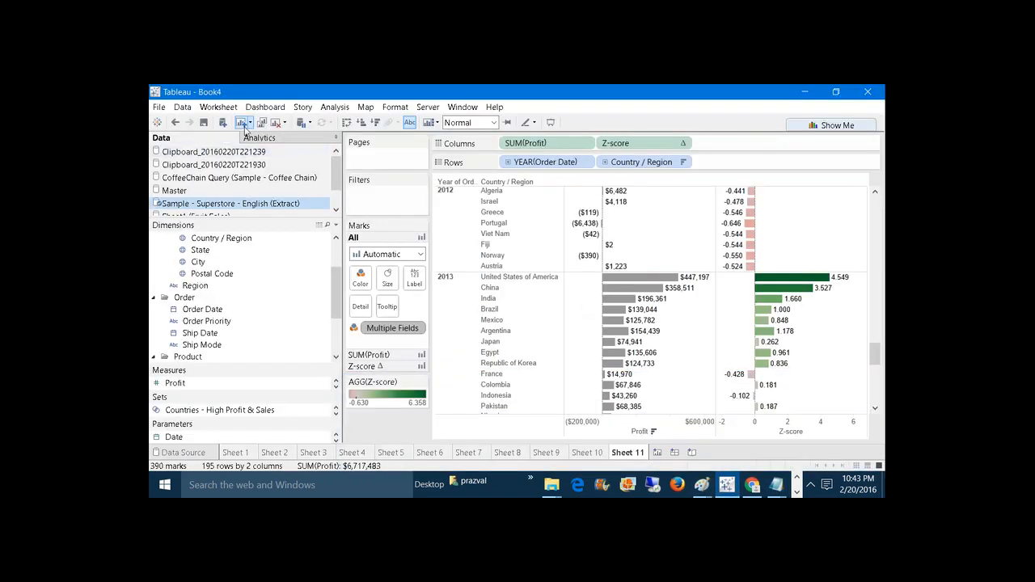
click(242, 122)
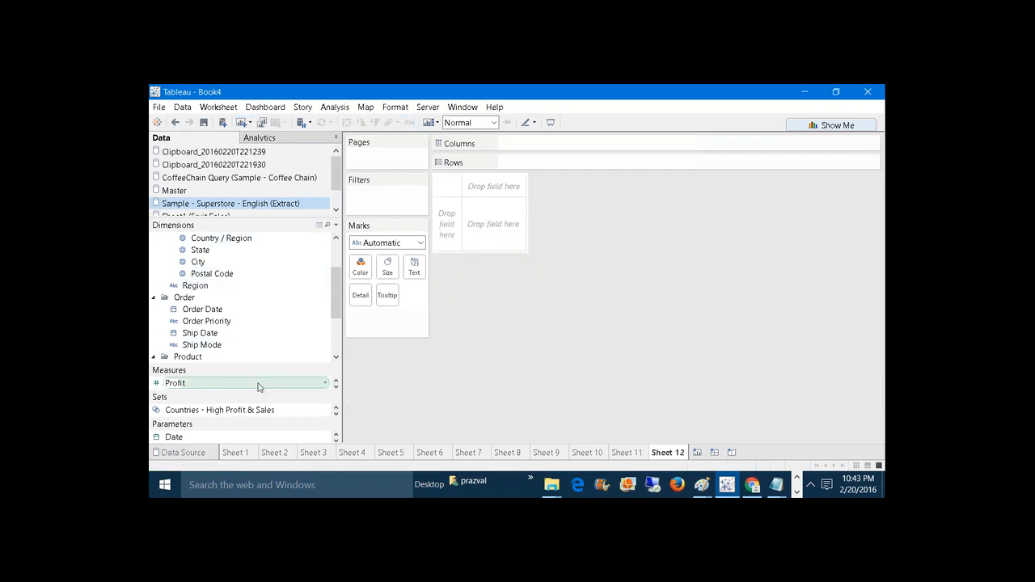
drag(254, 365, 521, 146)
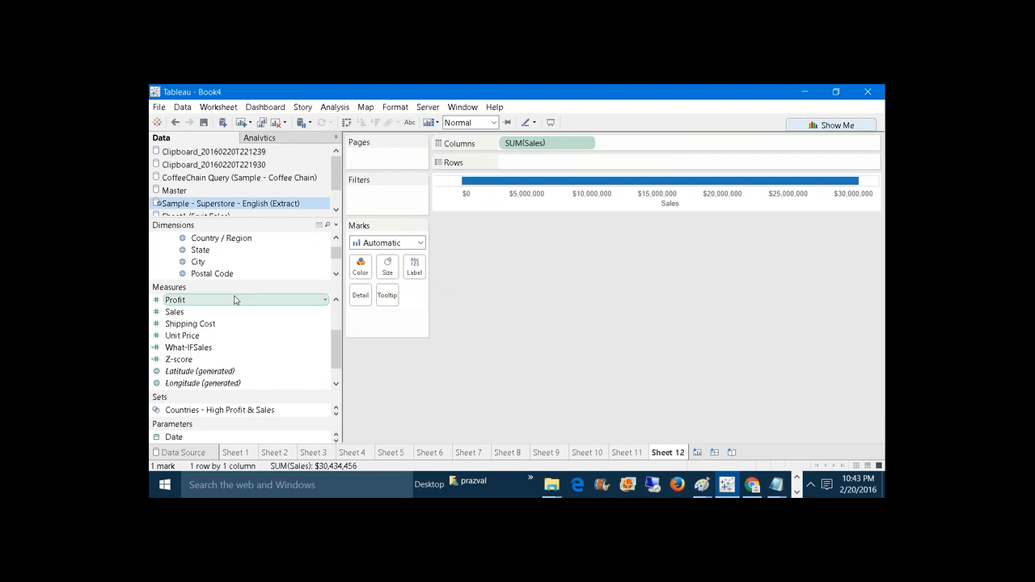
drag(210, 300, 567, 160)
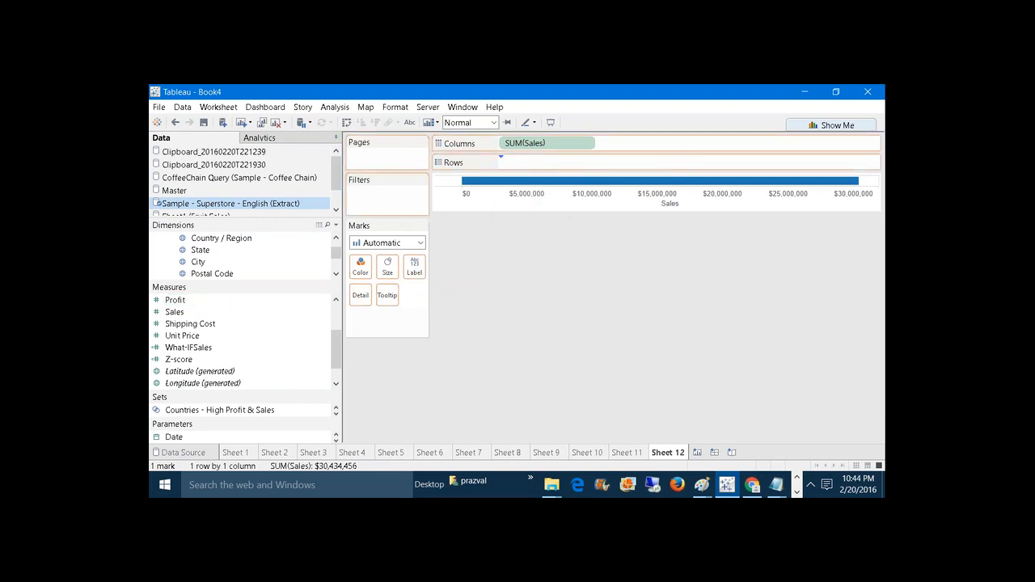
Add the Customer Name dimension as detail so the plot shows one mark per customer
drag(263, 285, 272, 363)
drag(336, 310, 336, 278)
drag(256, 265, 360, 295)
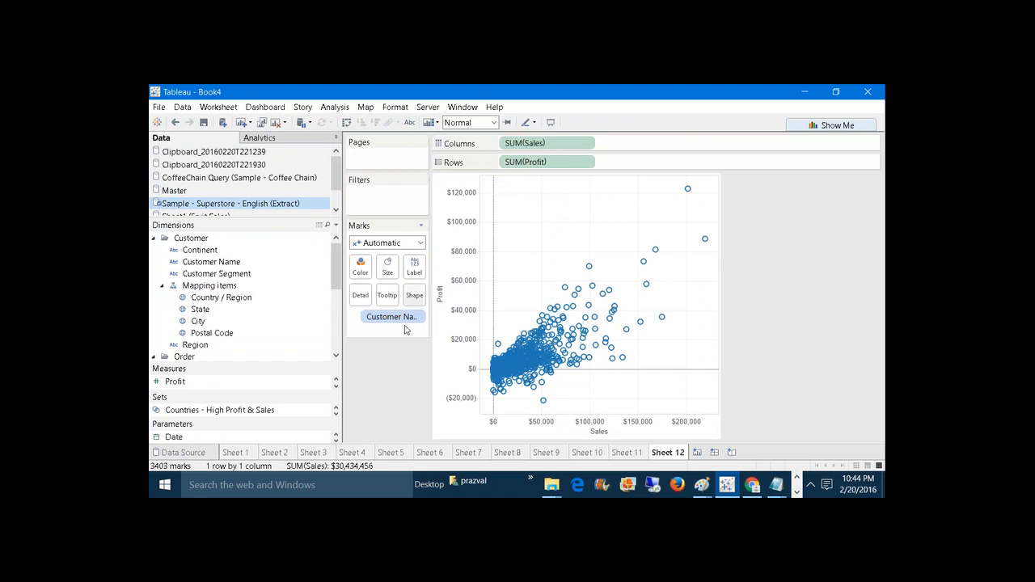
Remove Customer Name from the scatter plot to inspect the single aggregated mark, and restore it as detail
drag(391, 316, 408, 378)
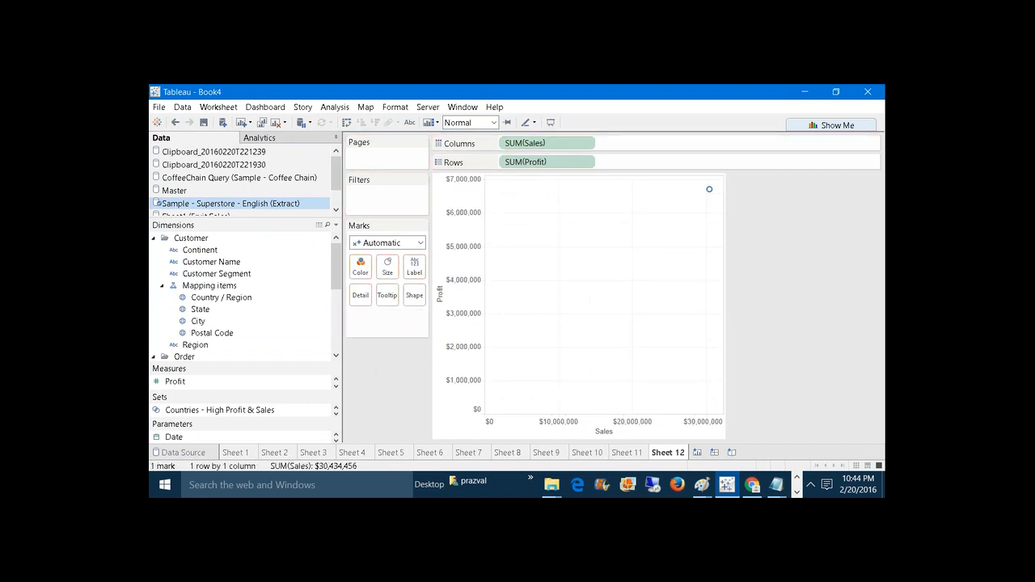
mouse_move(709, 190)
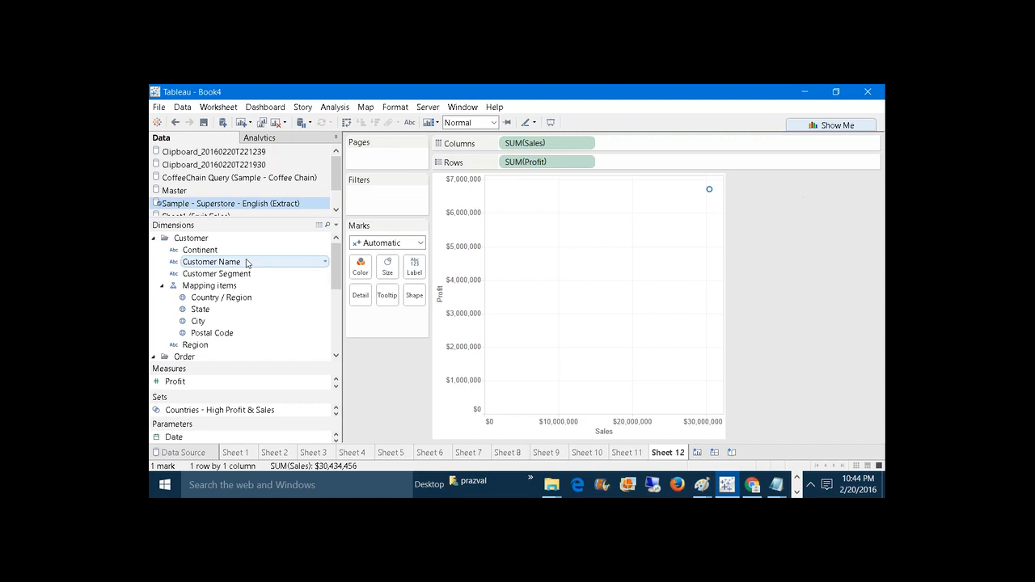
drag(238, 263, 362, 294)
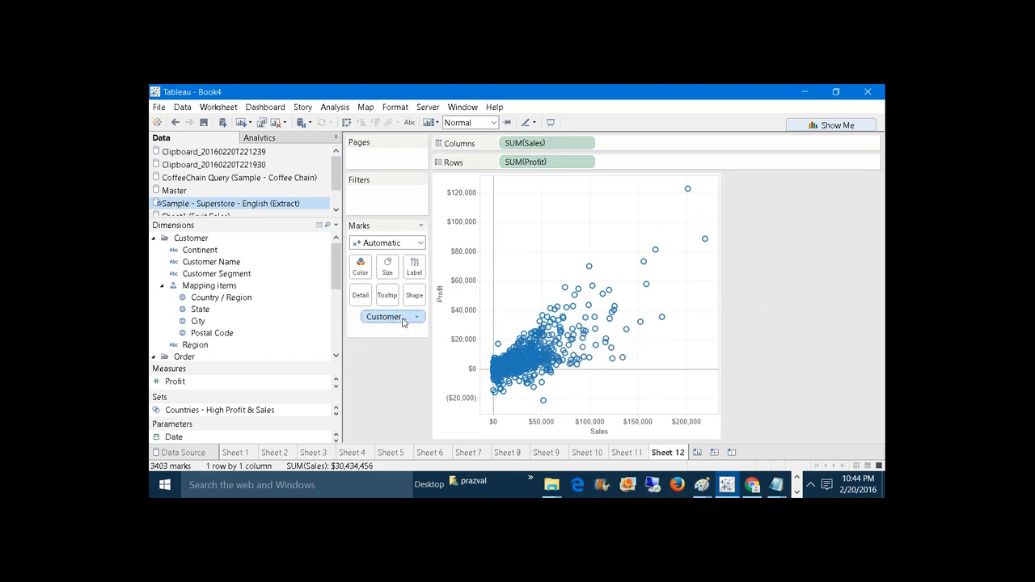
Switch to the Notepad correlation notes and add a dashed separator line below the "-0.70(or) Lower" line
mouse_move(778, 489)
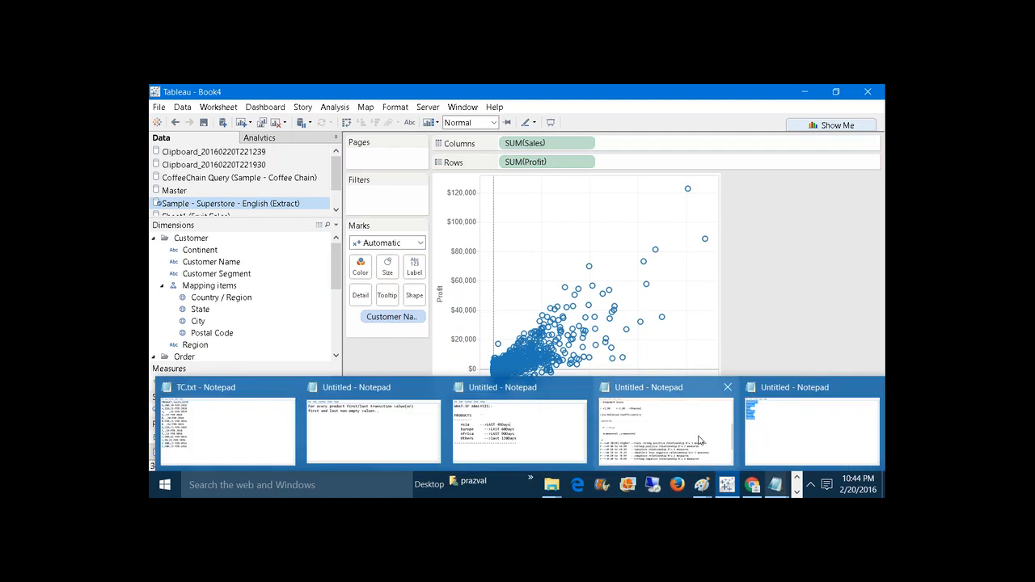
click(665, 427)
drag(875, 274, 875, 319)
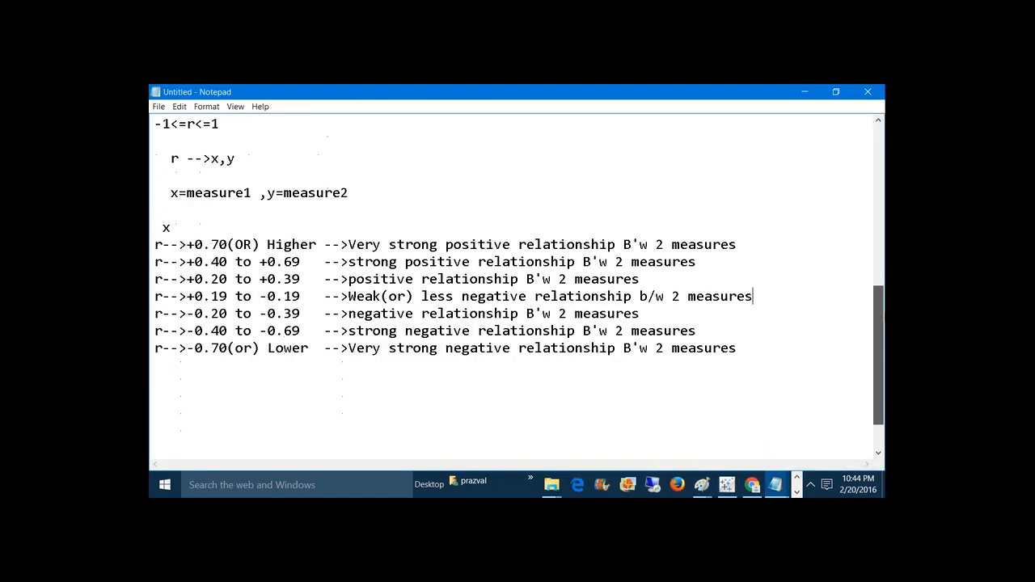
click(772, 343)
key(Return)
text(------------------------------)
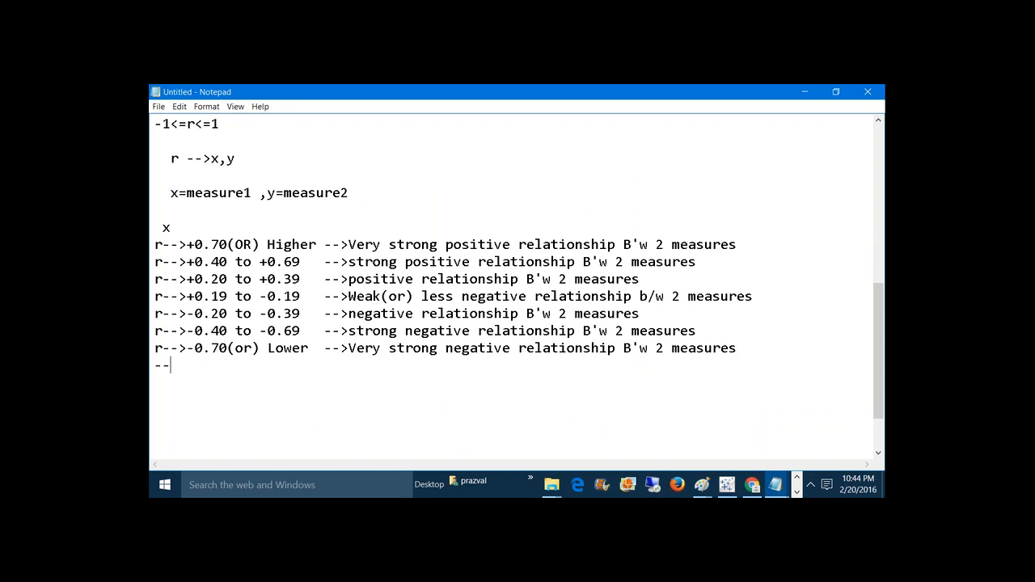
Add the heading ":::2 Ways:::" below the separator, with "1)Automatic Way 2)Manual Way" beneath it after a blank line
key(Return)
text(:::2 Ways:::)
key(Return)
key(Return)
text(1)
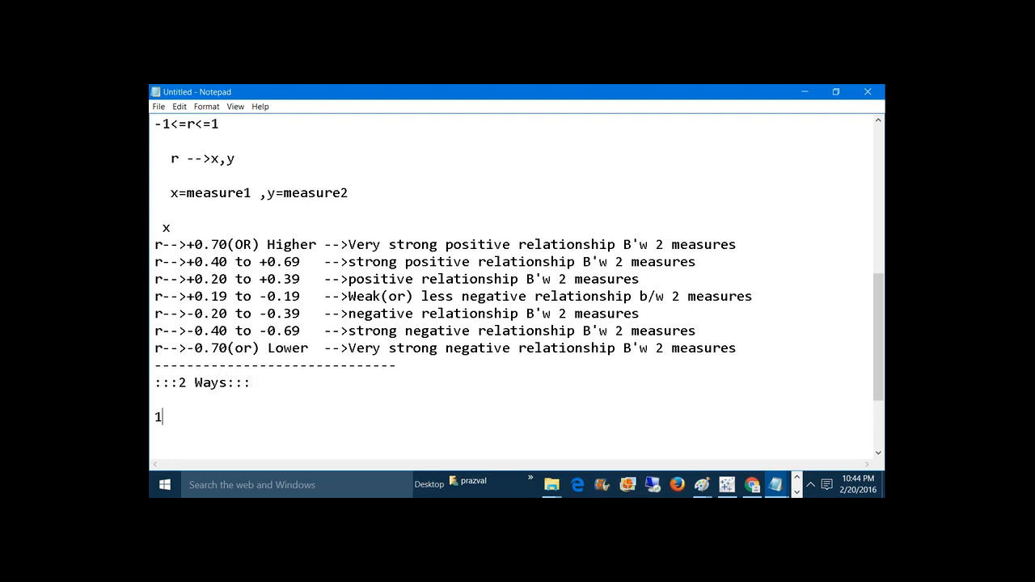
text()Automatic W)
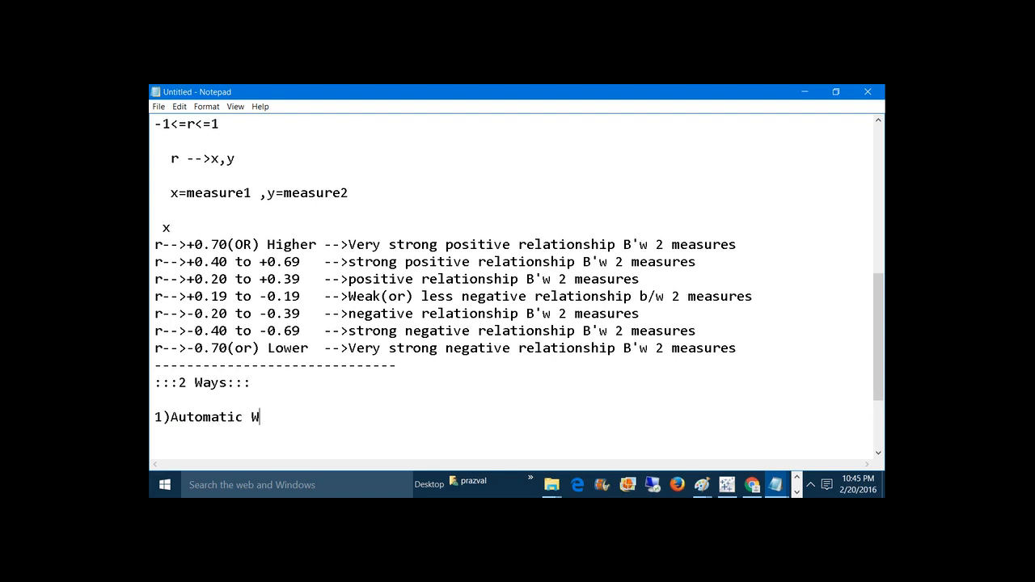
text(ay   2)Manual Way)
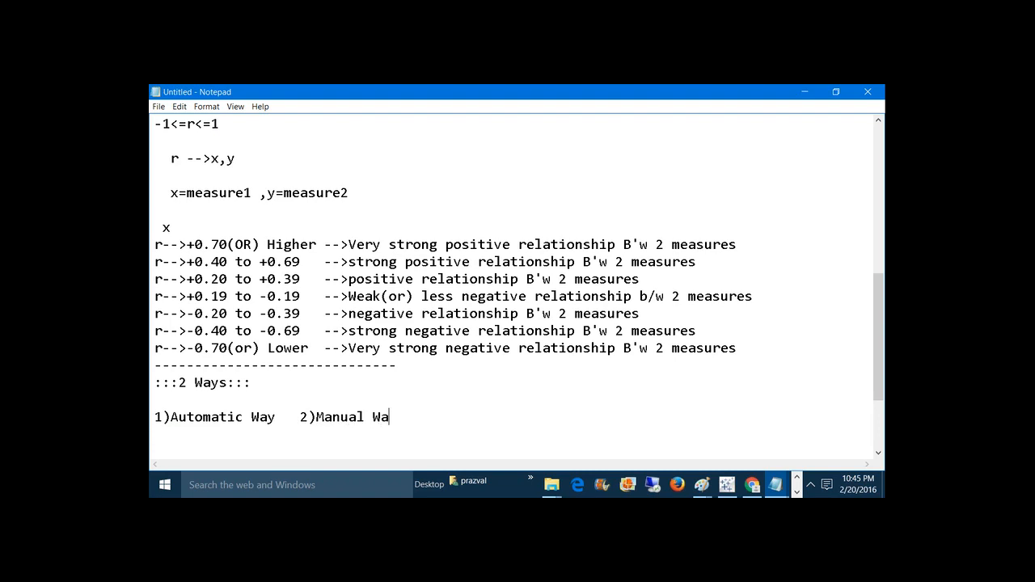
key(Return)
drag(299, 416, 411, 421)
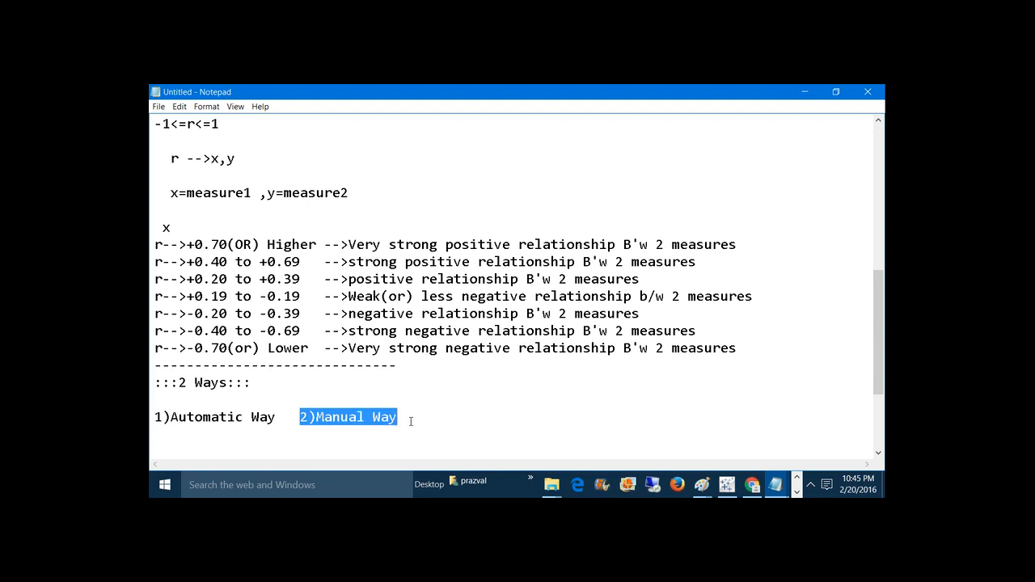
click(411, 421)
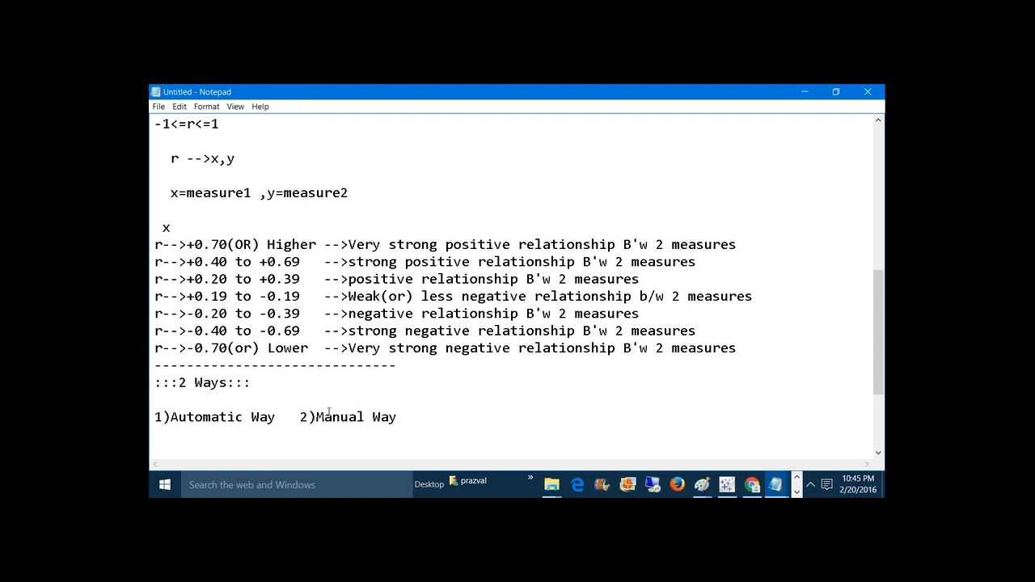
Highlight "1)Automatic Way" in the notes, switch to Tableau, and show trend lines on the Sales versus Profit scatter plot
drag(292, 416, 153, 417)
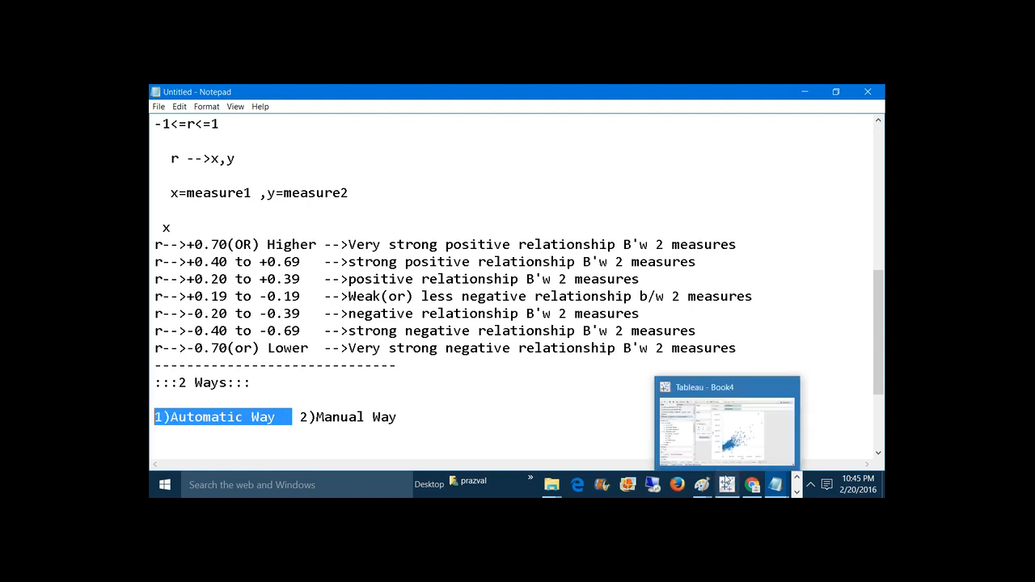
click(726, 483)
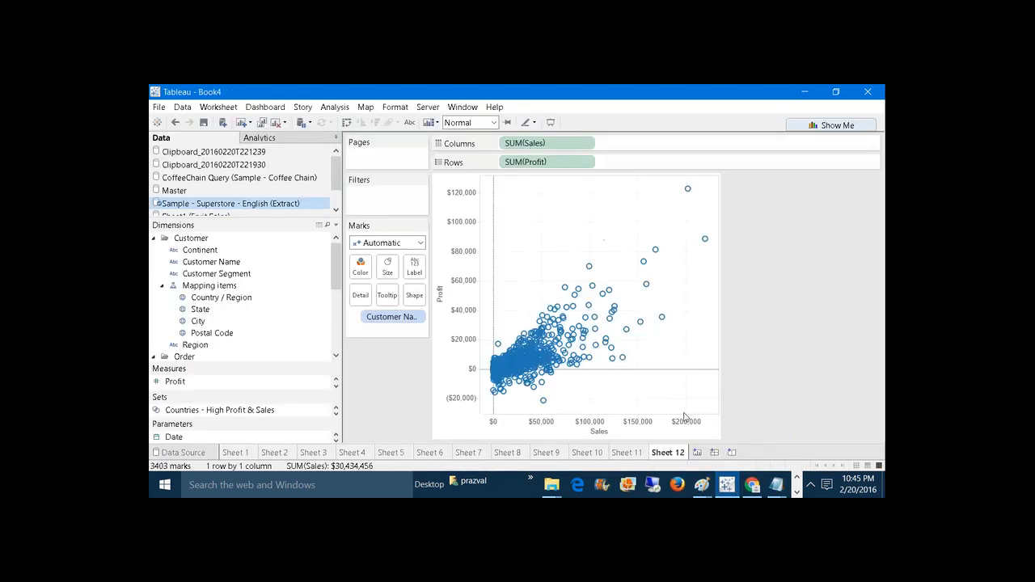
right_click(561, 268)
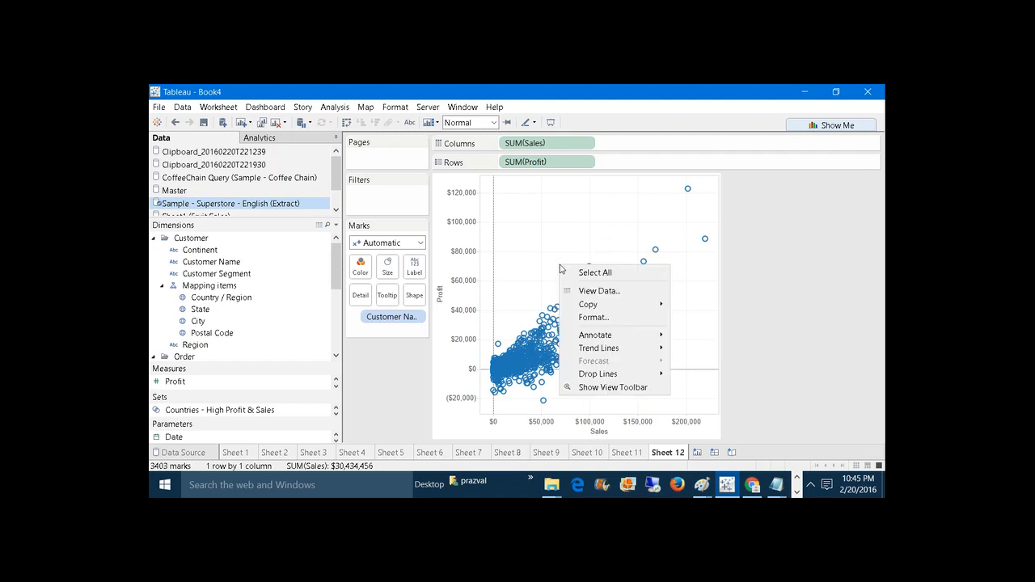
mouse_move(663, 350)
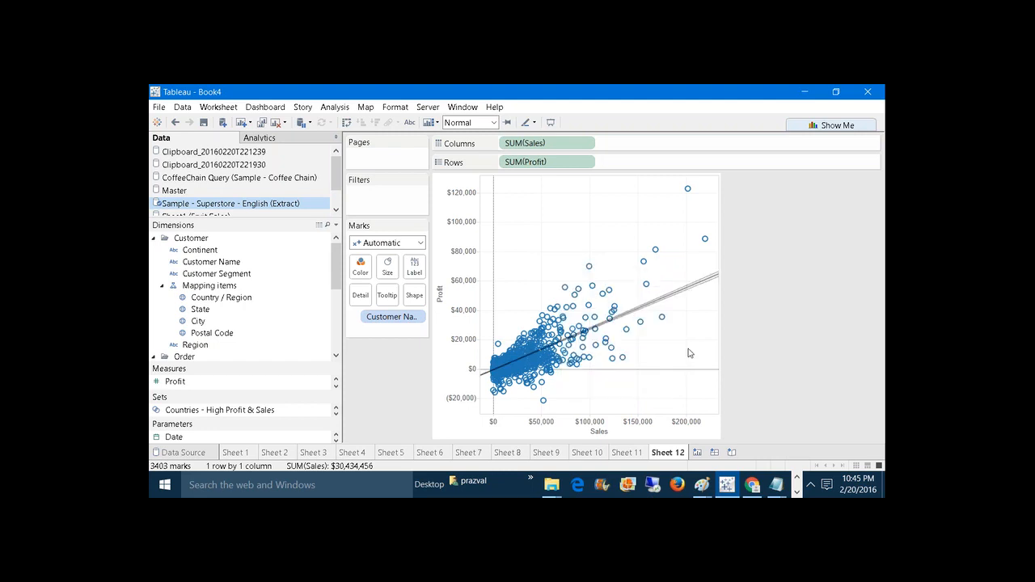
Open the trend model description for the scatter plot and highlight its R-Squared value
right_click(546, 280)
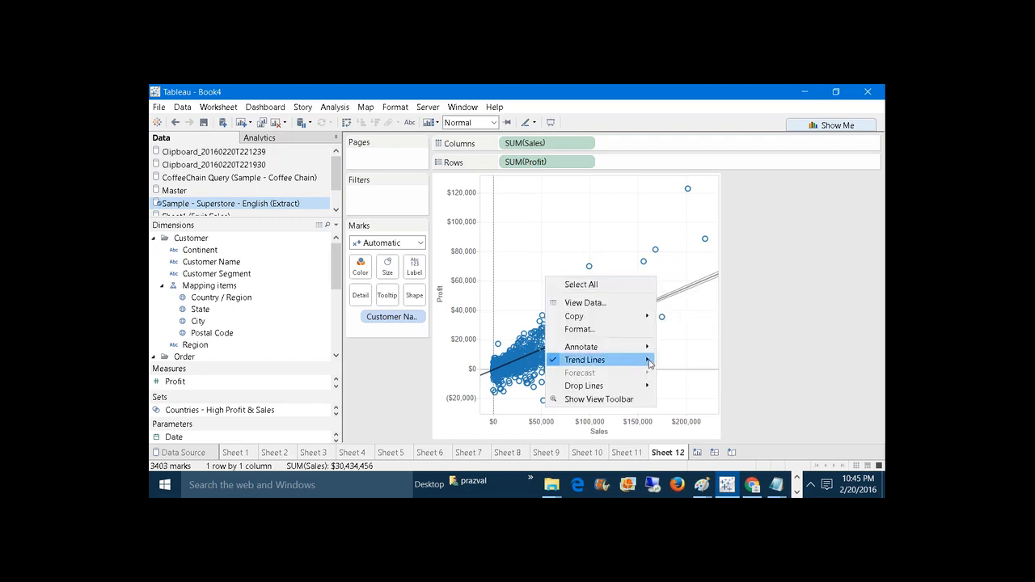
mouse_move(655, 358)
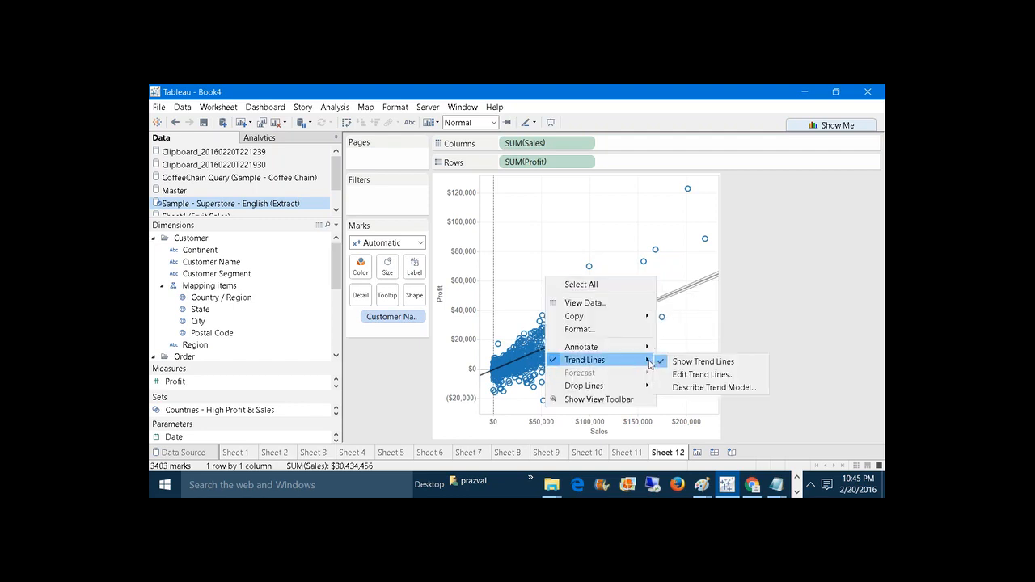
click(687, 390)
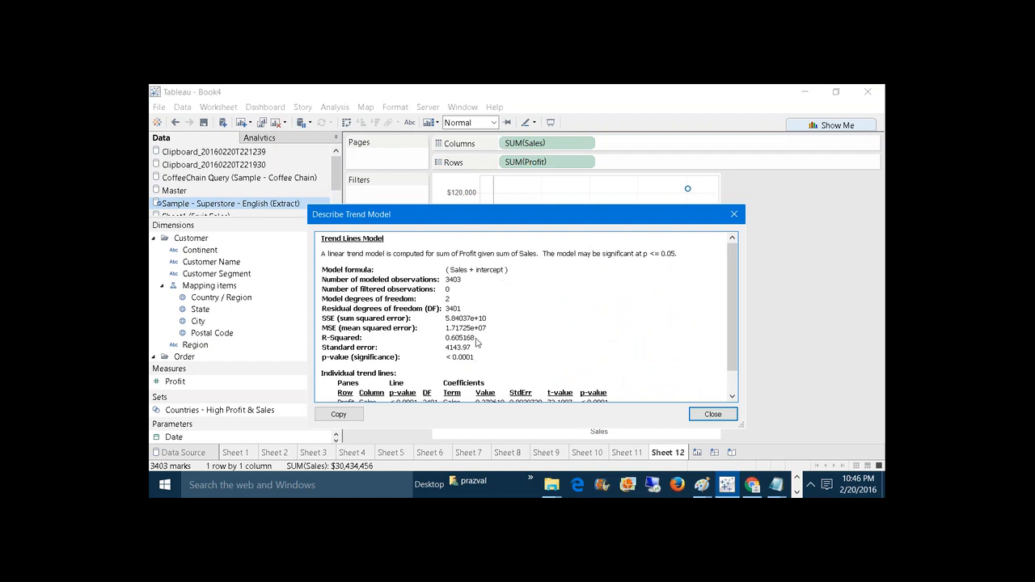
drag(476, 341, 368, 346)
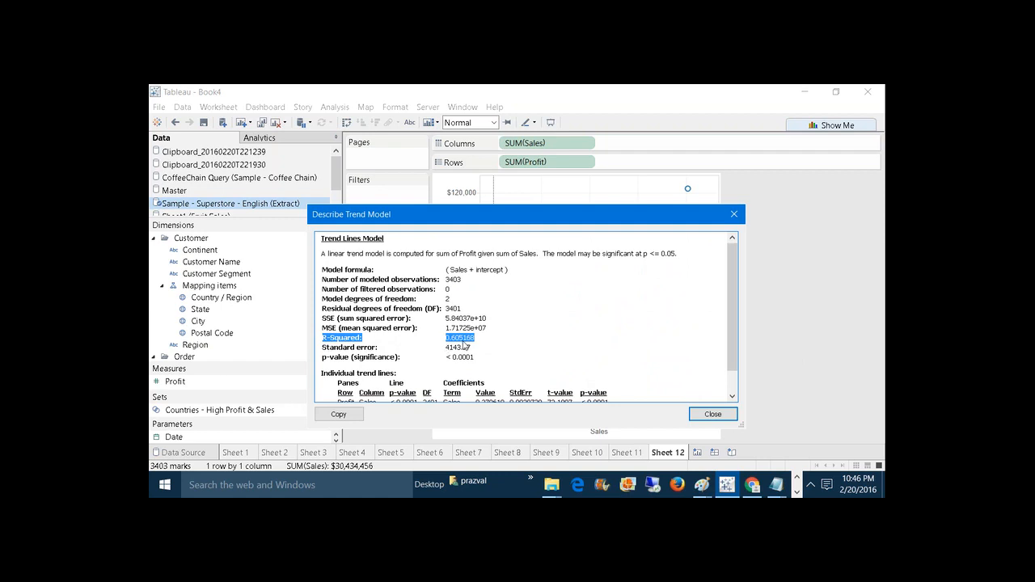
Open Calculator and compute the square root of the R-Squared value 0.605168
key(super+r)
text(calc)
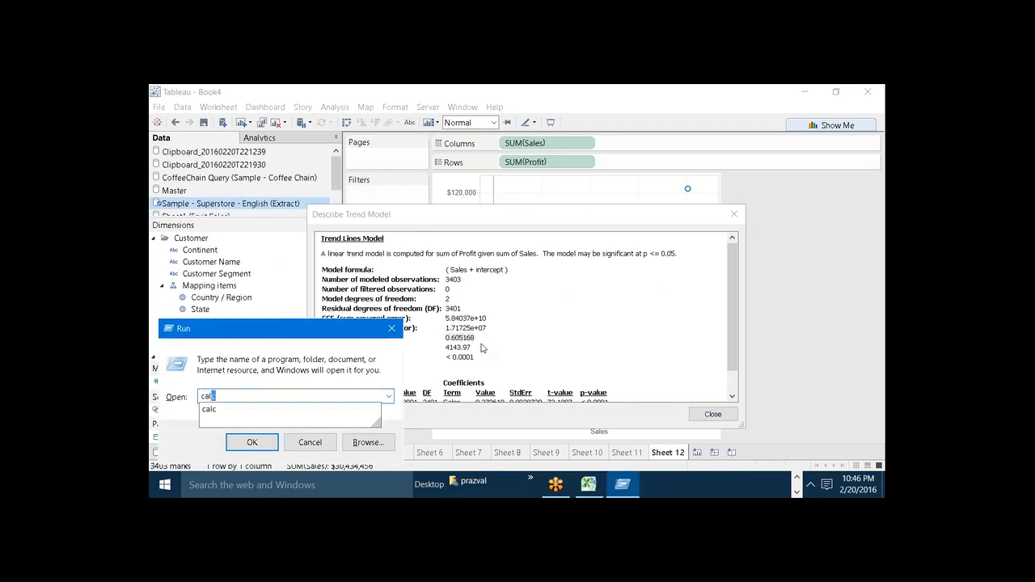
key(Return)
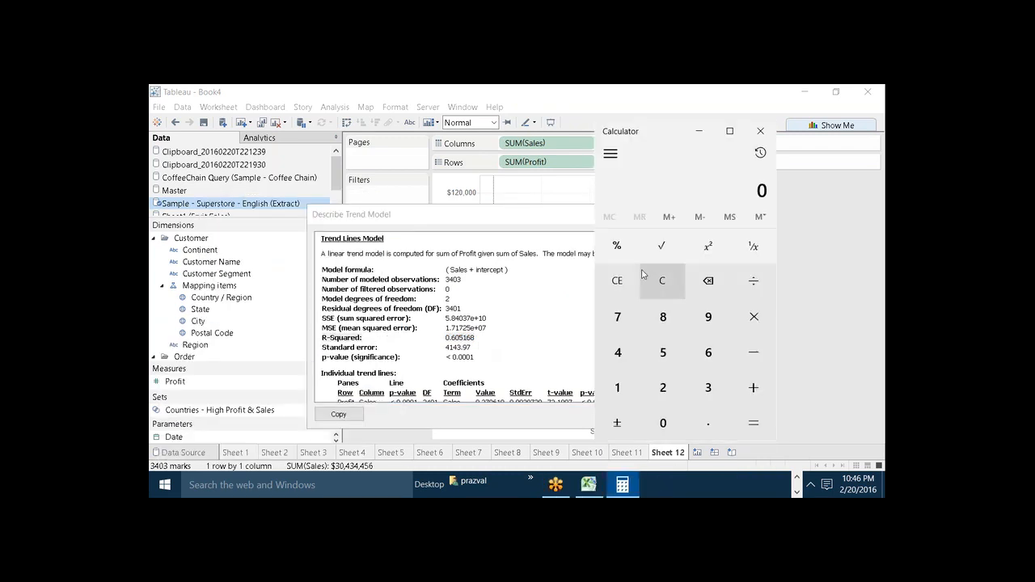
click(662, 249)
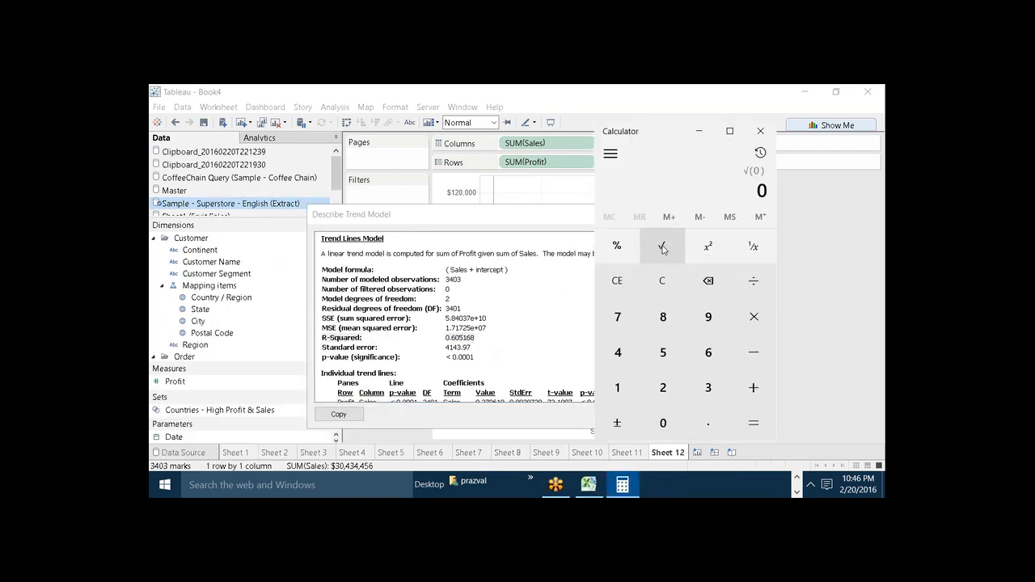
click(708, 423)
click(708, 356)
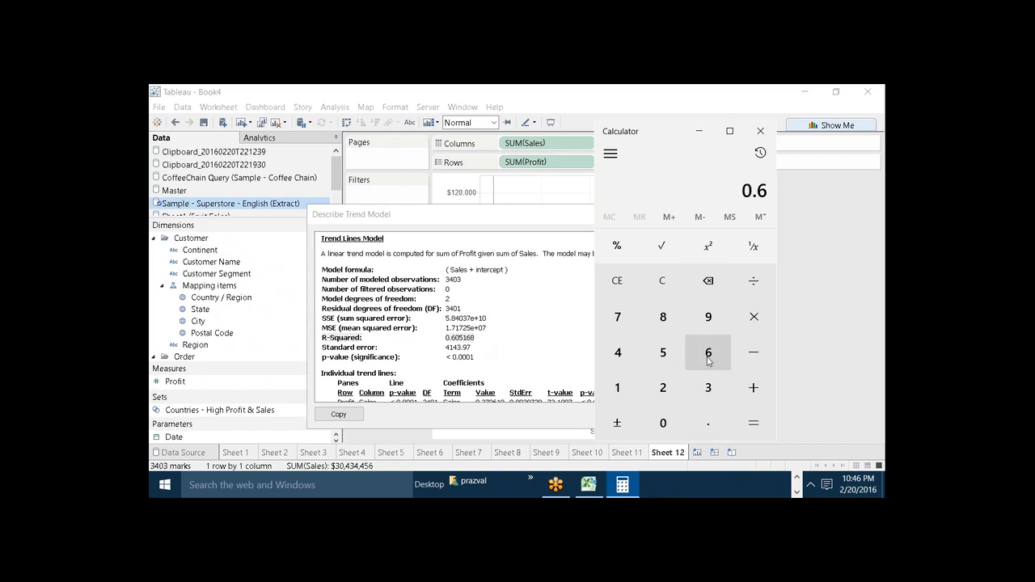
click(663, 423)
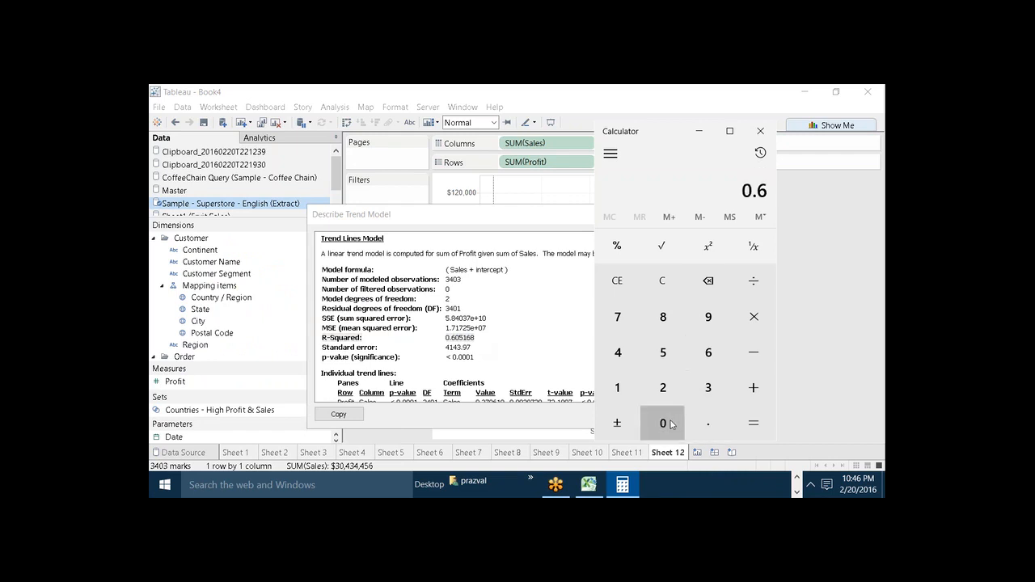
click(670, 360)
click(627, 383)
click(708, 349)
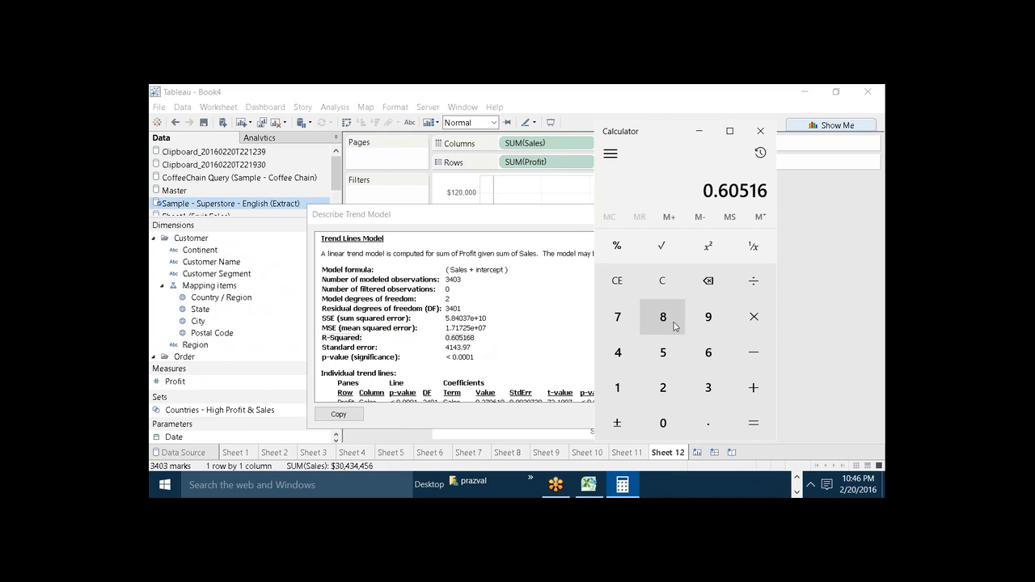
click(675, 326)
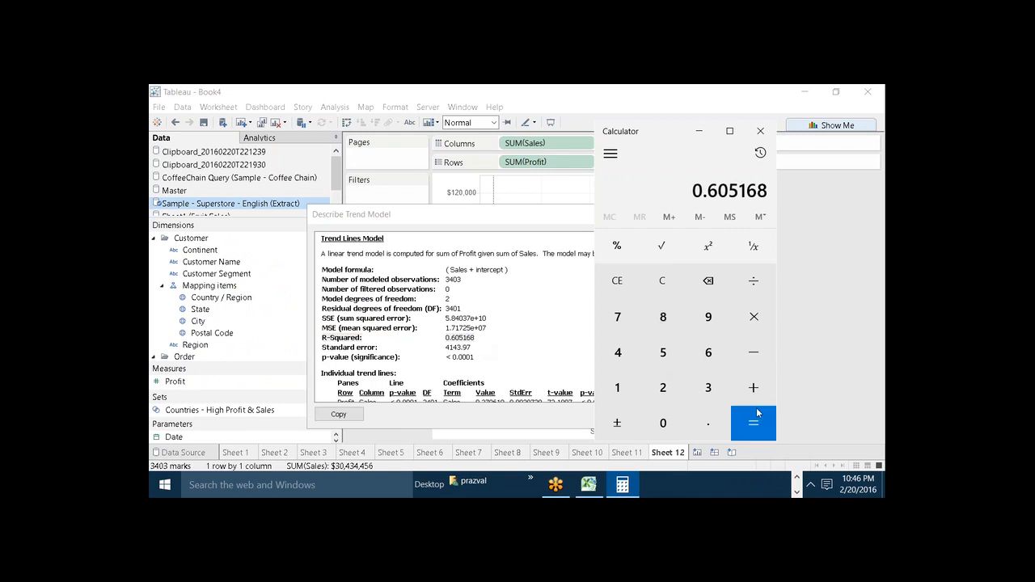
click(670, 252)
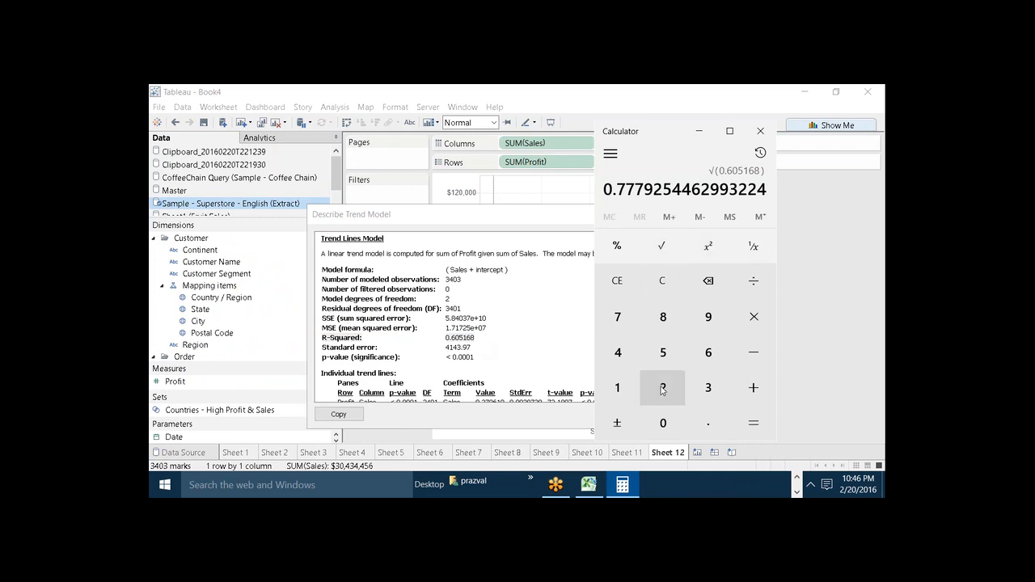
Switch to the Notepad correlation notes and highlight "Very strong positive relationship B'w 2 measures" for +0.70 or higher
click(797, 479)
mouse_move(776, 484)
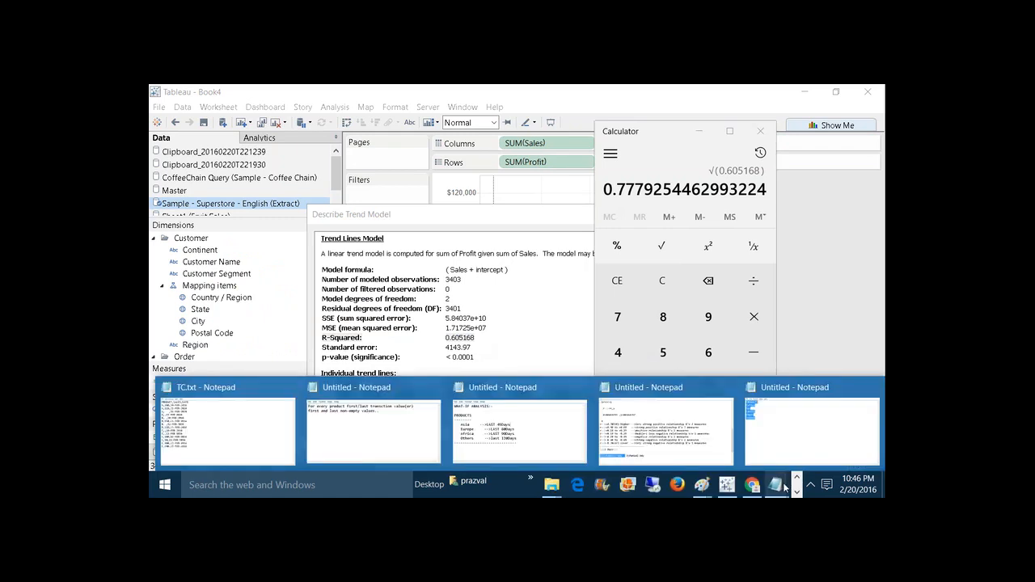
click(703, 443)
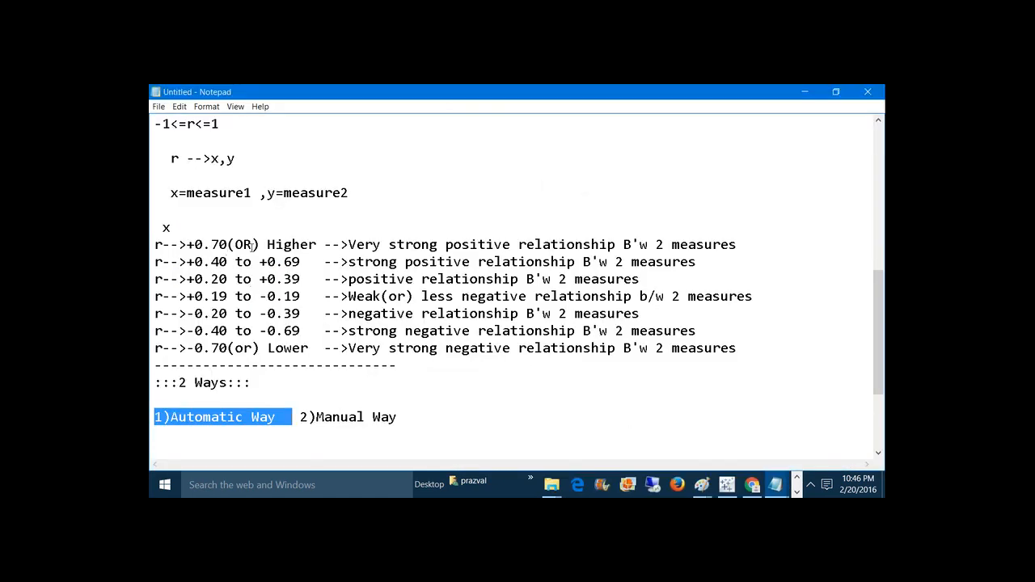
drag(354, 252, 740, 249)
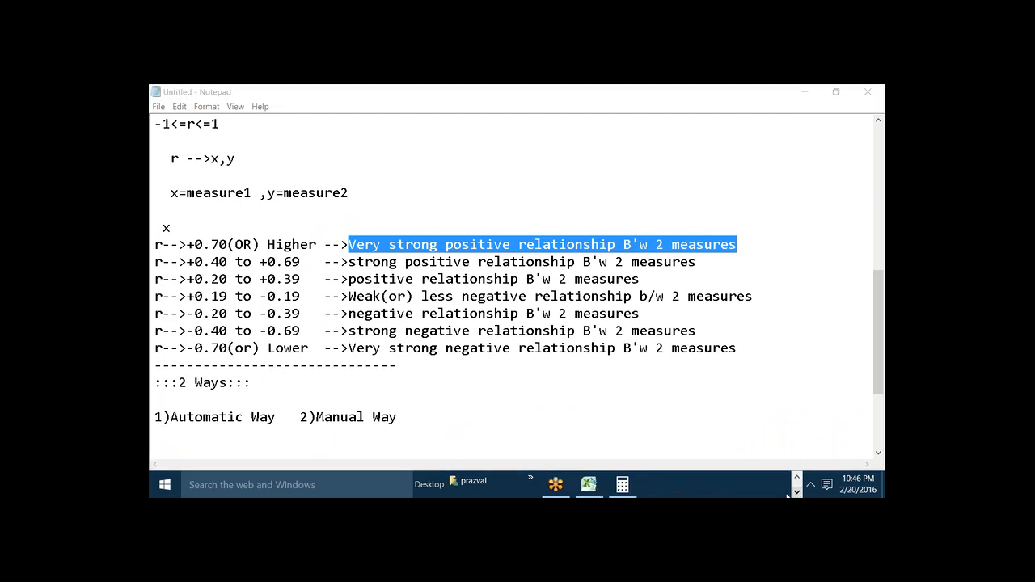
Bring Calculator back over the notes and mark a plus-minus sign before the result and the 0.605168 root expression
click(633, 485)
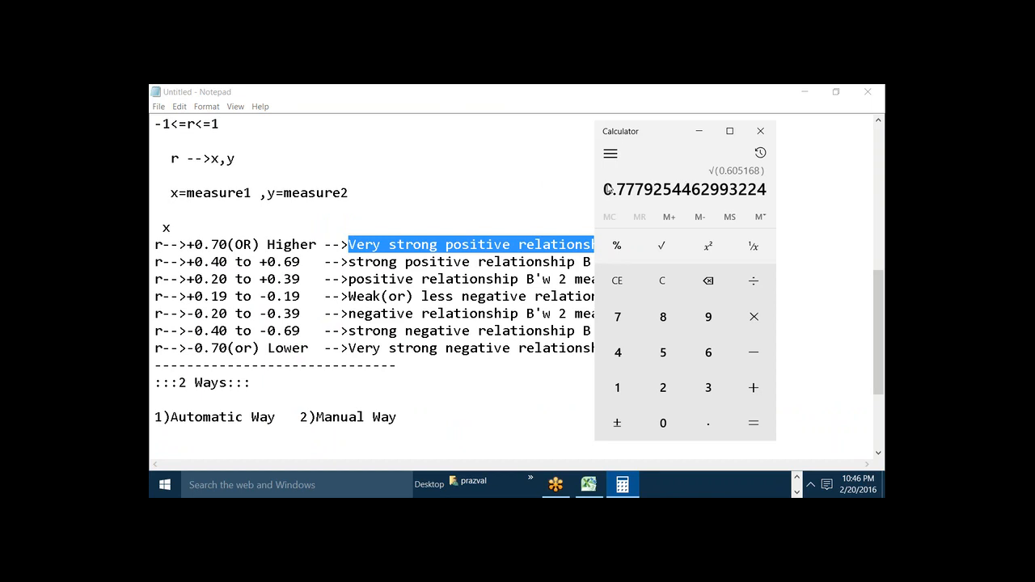
click(666, 105)
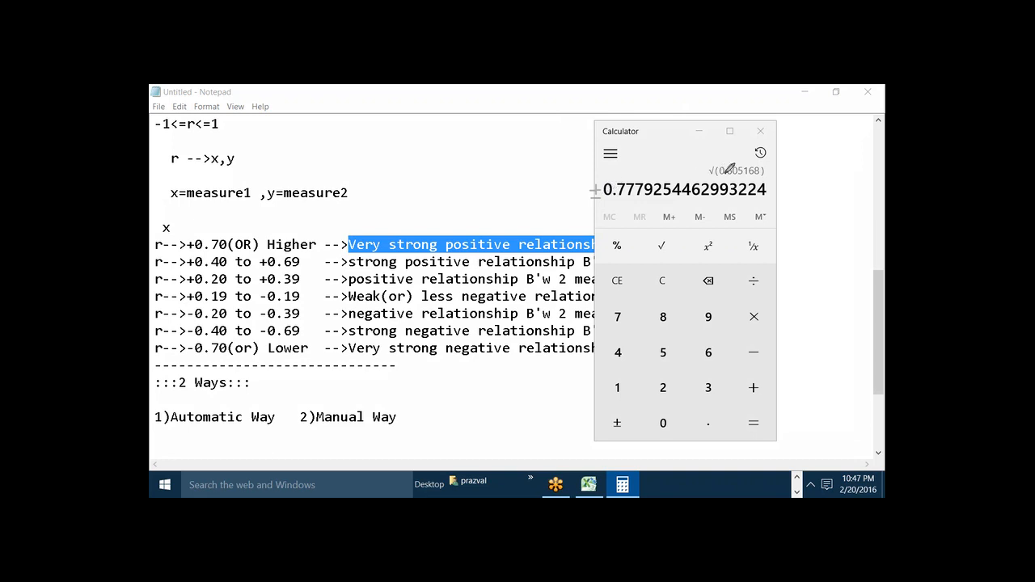
drag(726, 172, 763, 173)
Switch to the Paint sketch with the Z formula and handwrite "r = 1/(n-1) Σ" with lower limit i=1 below it using the Pencil
click(797, 478)
mouse_move(700, 484)
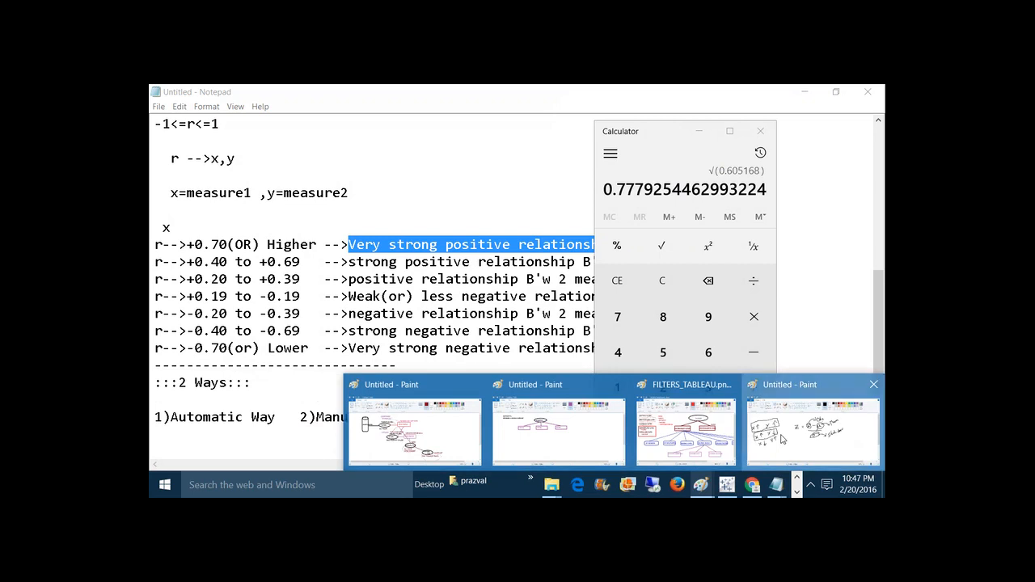
click(781, 439)
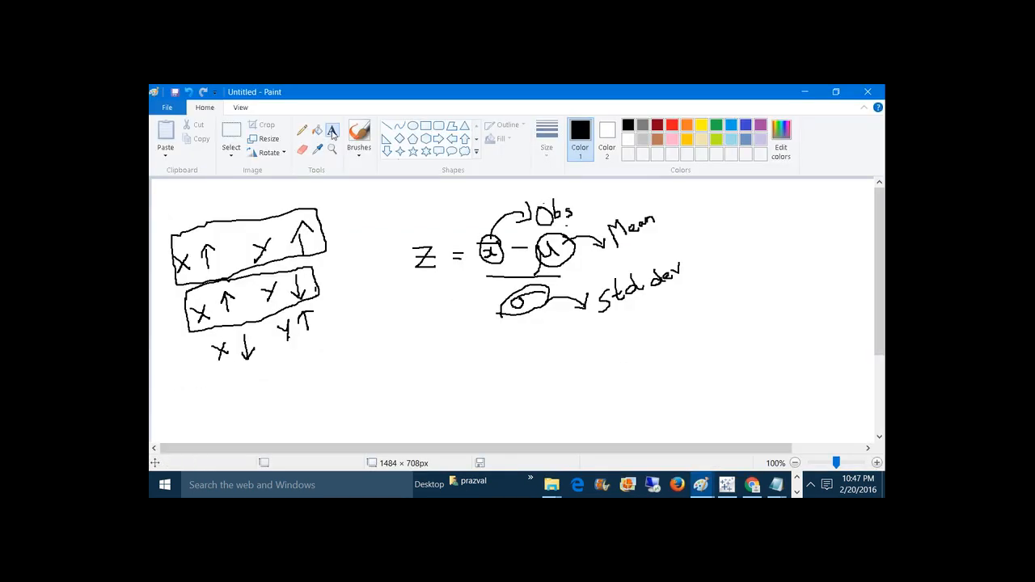
click(302, 130)
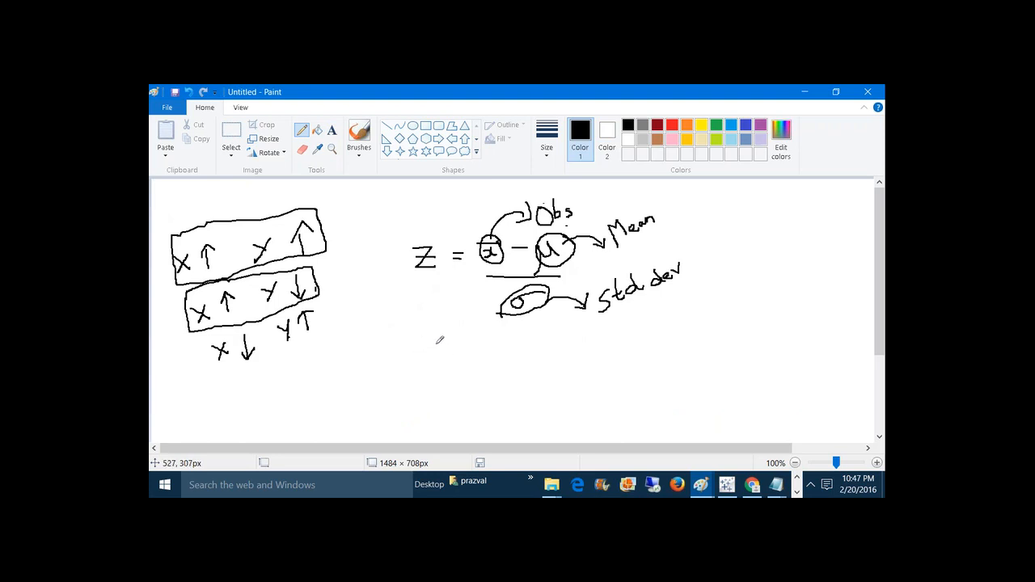
mouse_move(444, 343)
mouse_down()
mouse_move(454, 359)
mouse_move(458, 341)
mouse_move(477, 356)
mouse_move(552, 356)
mouse_up()
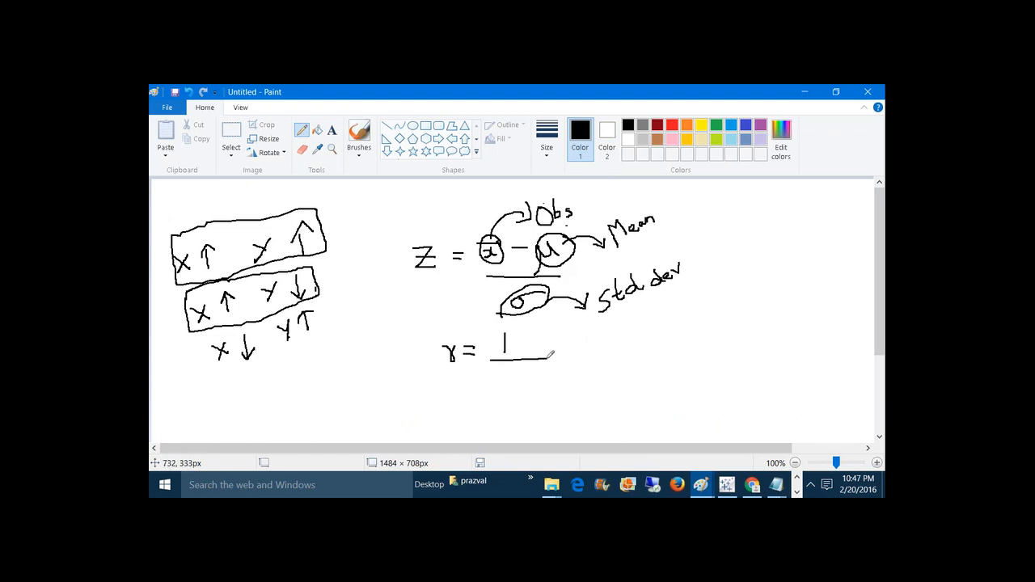
drag(496, 375, 530, 389)
mouse_move(564, 346)
mouse_down()
mouse_move(578, 339)
mouse_move(578, 360)
mouse_move(587, 361)
mouse_move(563, 378)
mouse_up()
click(562, 375)
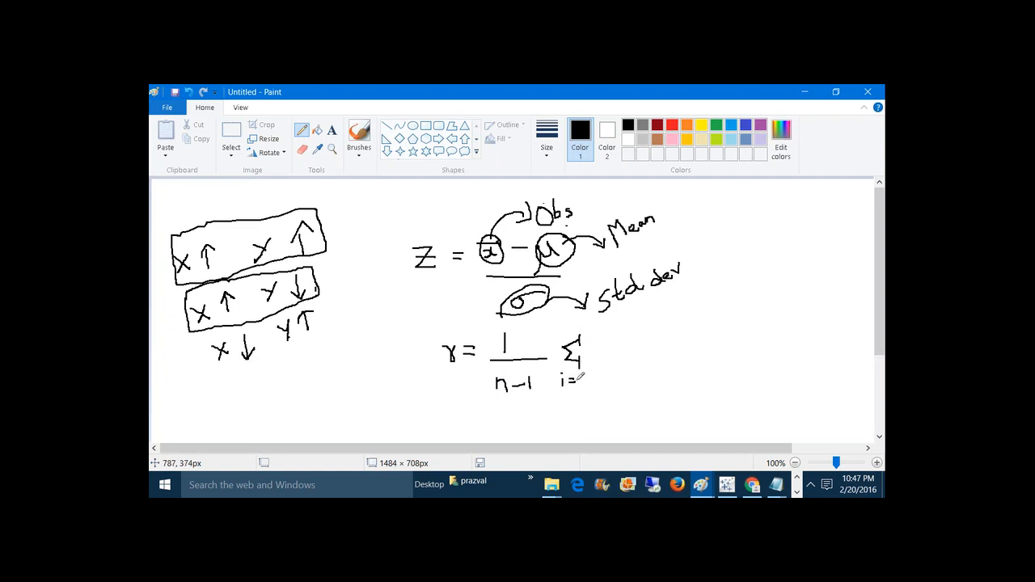
drag(578, 373, 577, 385)
Add the upper limit n to the summation and write the bracketed term (xi - x̄)/Sx after an outer opening bracket
mouse_move(562, 333)
mouse_down()
mouse_move(564, 322)
mouse_move(588, 348)
mouse_move(590, 393)
mouse_move(617, 394)
mouse_up()
mouse_move(609, 334)
mouse_down()
mouse_move(610, 351)
mouse_move(618, 336)
mouse_move(614, 347)
mouse_move(632, 348)
mouse_move(650, 335)
mouse_move(670, 339)
mouse_move(677, 317)
mouse_up()
mouse_move(616, 361)
mouse_down()
mouse_move(683, 348)
mouse_move(644, 376)
mouse_move(671, 368)
mouse_up()
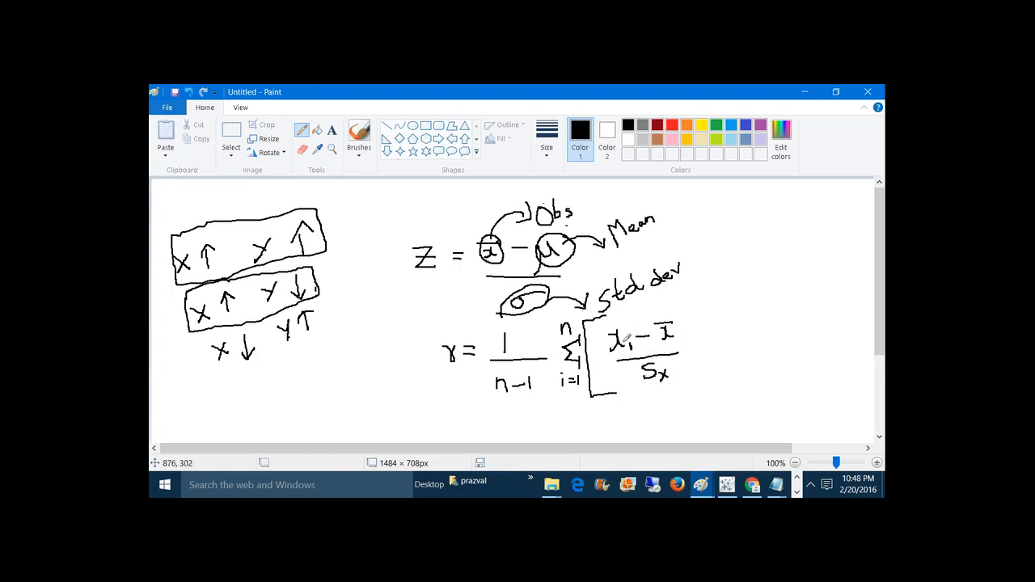
mouse_move(619, 320)
mouse_down()
mouse_move(602, 323)
mouse_move(604, 396)
mouse_move(634, 394)
mouse_up()
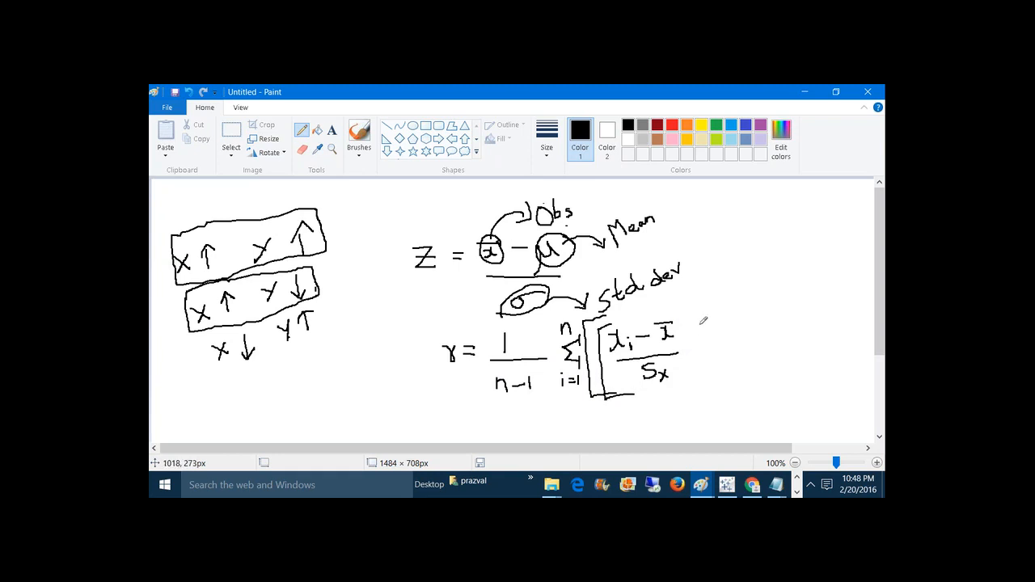
mouse_move(678, 310)
mouse_down()
mouse_move(689, 310)
mouse_move(690, 369)
mouse_move(678, 386)
mouse_up()
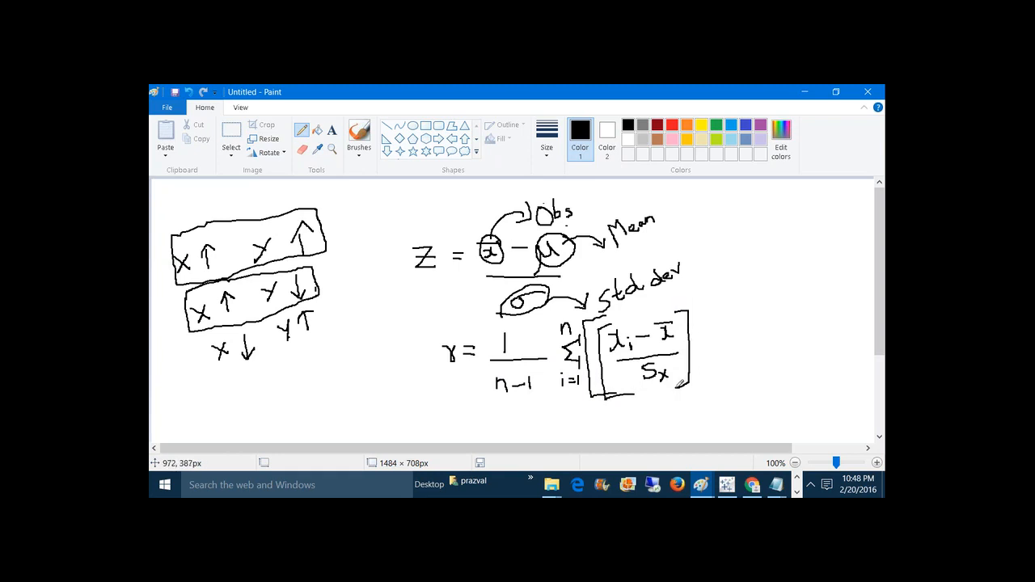
Write the second bracketed term (yi - ȳ)/Sy and close the correlation formula with an outer parenthesis
mouse_move(713, 306)
mouse_down()
mouse_move(704, 338)
mouse_move(721, 373)
mouse_up()
mouse_move(723, 315)
mouse_down()
mouse_move(735, 341)
mouse_move(777, 317)
mouse_move(771, 338)
mouse_move(780, 311)
mouse_up()
click(738, 326)
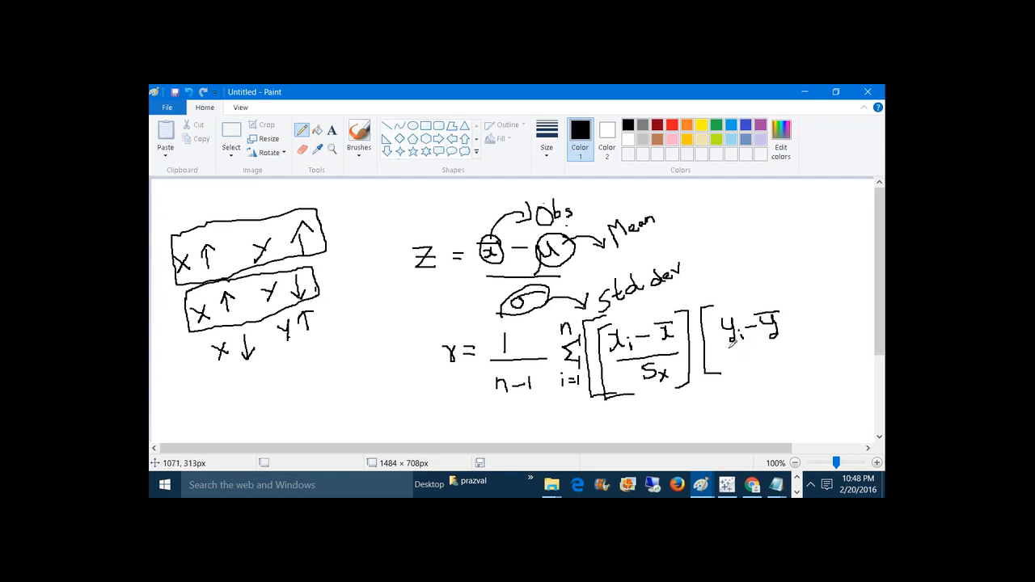
mouse_move(730, 348)
mouse_down()
mouse_move(786, 344)
mouse_move(745, 357)
mouse_move(766, 369)
mouse_up()
mouse_move(784, 297)
mouse_down()
mouse_move(797, 299)
mouse_move(792, 361)
mouse_up()
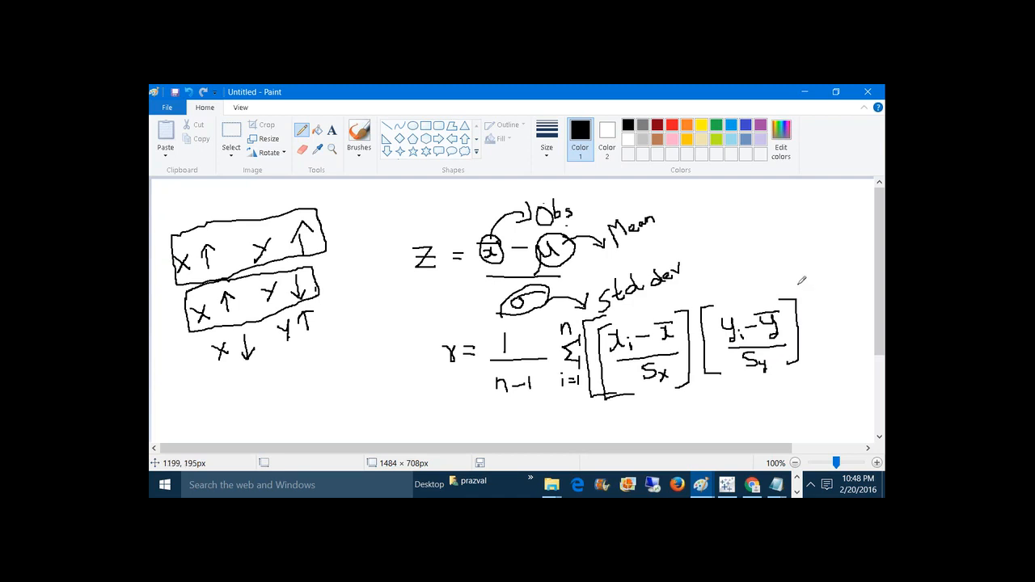
drag(799, 284, 813, 367)
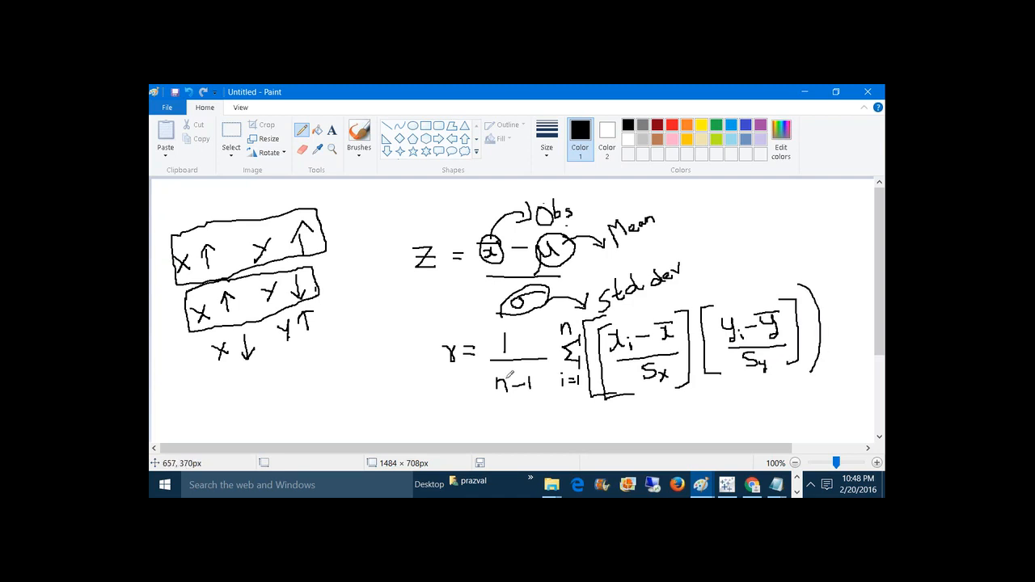
Circle n, xi, yi, x̄, ȳ, Sx and Sy in the correlation formula, adding pointer arrows at n, xi and yi
mouse_move(510, 373)
mouse_down()
mouse_move(488, 386)
mouse_move(519, 389)
mouse_move(502, 366)
mouse_move(539, 413)
mouse_up()
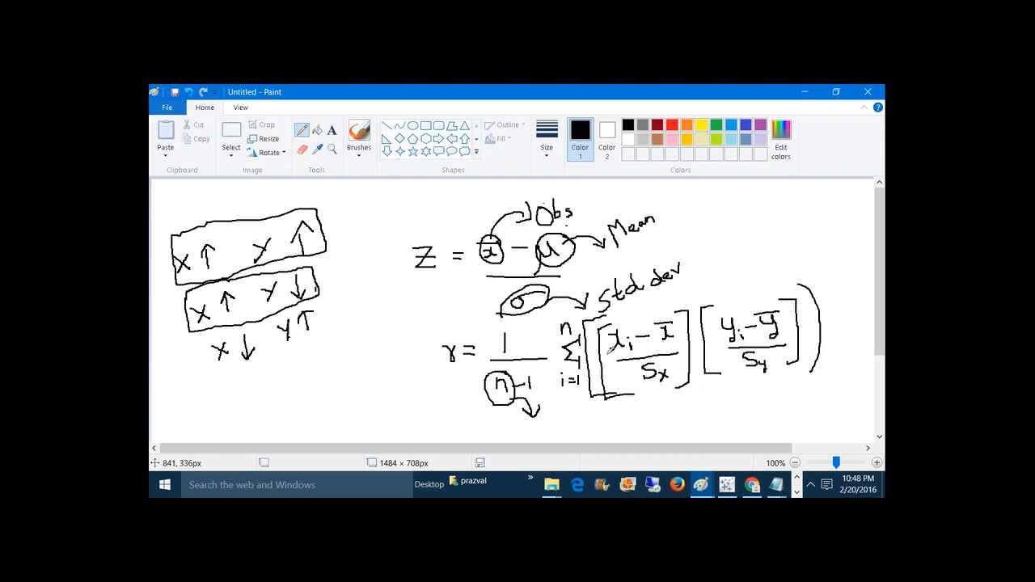
mouse_move(623, 324)
mouse_down()
mouse_move(618, 353)
mouse_move(625, 327)
mouse_up()
mouse_move(738, 322)
mouse_down()
mouse_move(721, 306)
mouse_move(717, 331)
mouse_move(742, 345)
mouse_move(734, 317)
mouse_up()
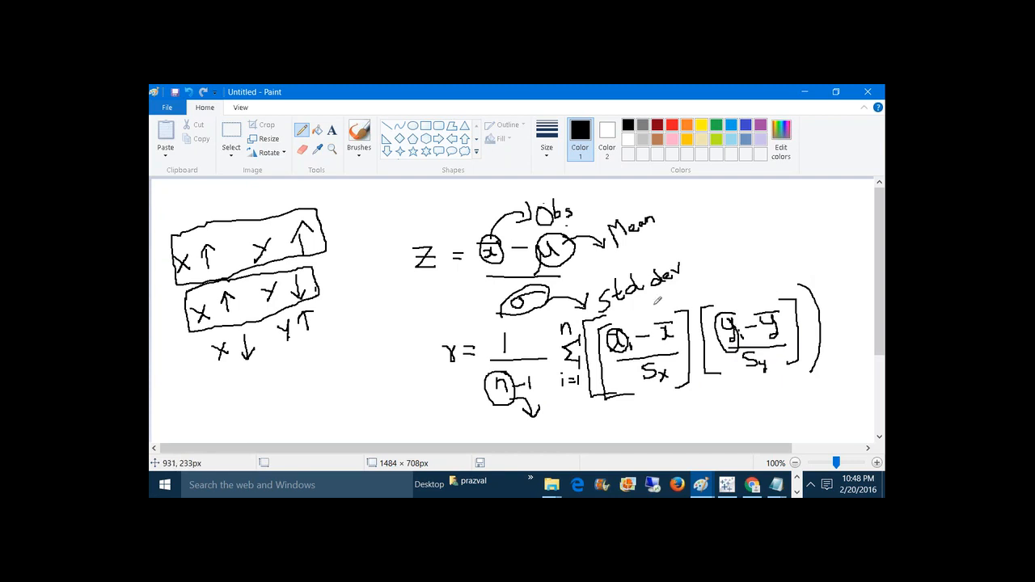
drag(635, 301, 626, 322)
mouse_move(731, 299)
mouse_down()
mouse_move(723, 314)
mouse_move(671, 312)
mouse_move(657, 333)
mouse_move(676, 342)
mouse_move(685, 314)
mouse_up()
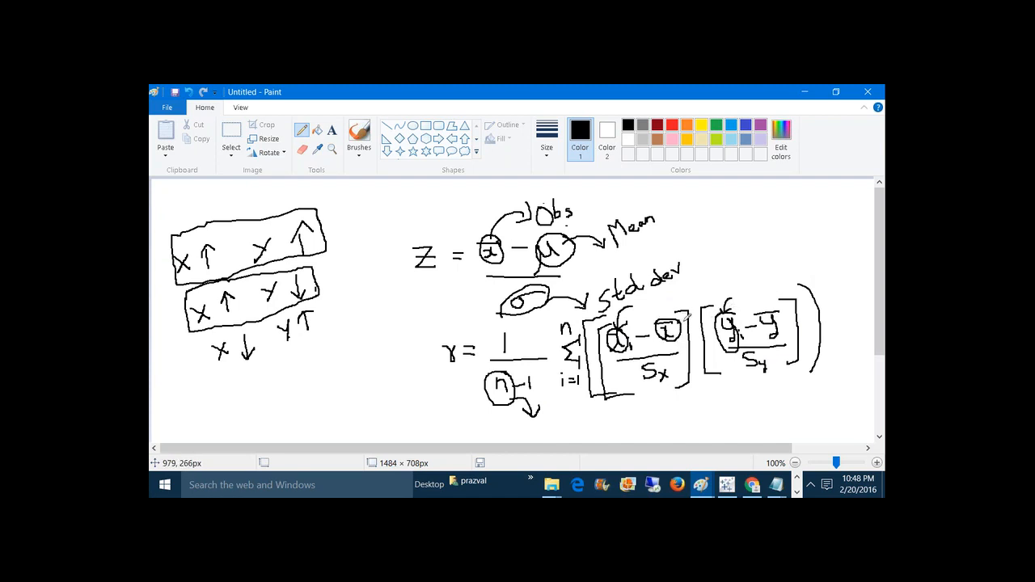
mouse_move(779, 313)
mouse_down()
mouse_move(776, 300)
mouse_move(758, 310)
mouse_move(773, 332)
mouse_move(781, 309)
mouse_up()
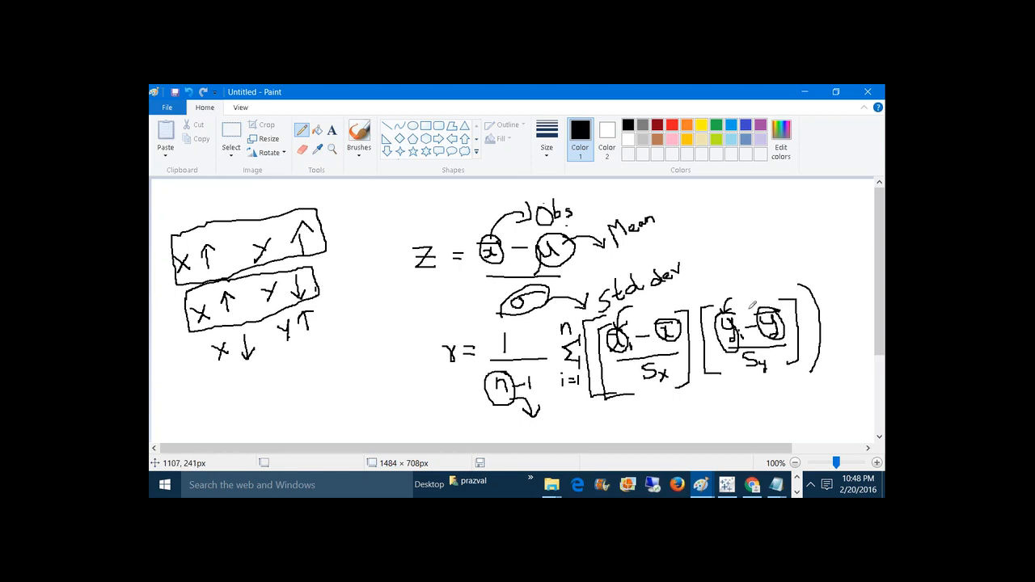
mouse_move(674, 356)
mouse_down()
mouse_move(641, 364)
mouse_move(643, 377)
mouse_move(679, 384)
mouse_move(673, 361)
mouse_up()
mouse_move(752, 346)
mouse_down()
mouse_move(744, 366)
mouse_move(783, 356)
mouse_move(778, 348)
mouse_up()
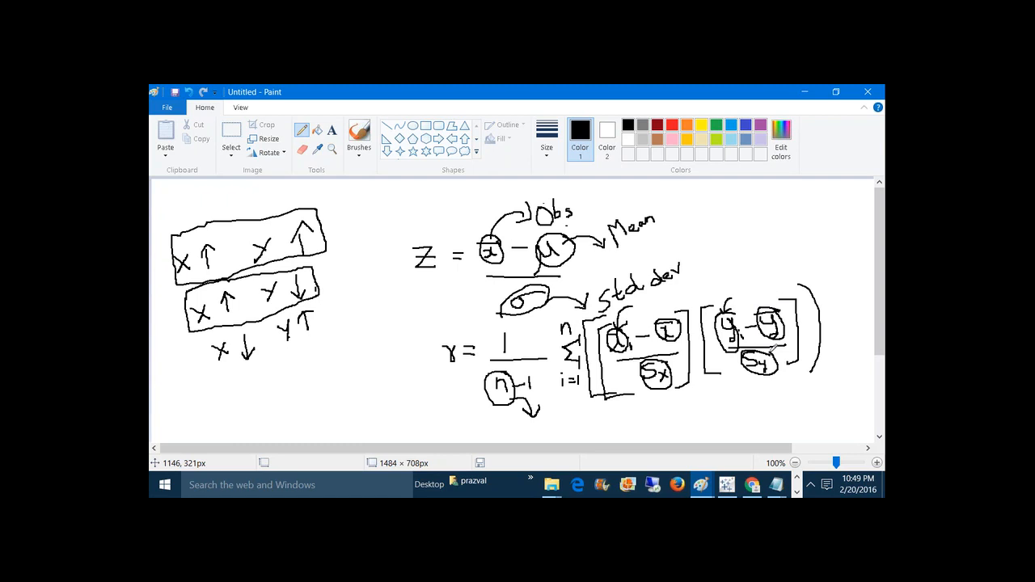
Switch to Tableau, dismiss the trend model description and create a calculated field named r
click(727, 484)
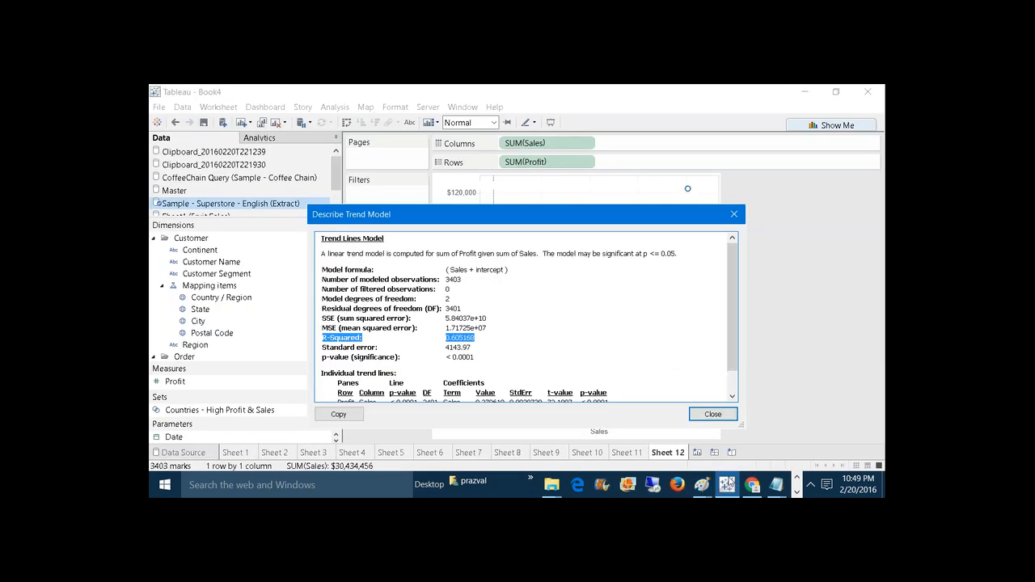
click(715, 414)
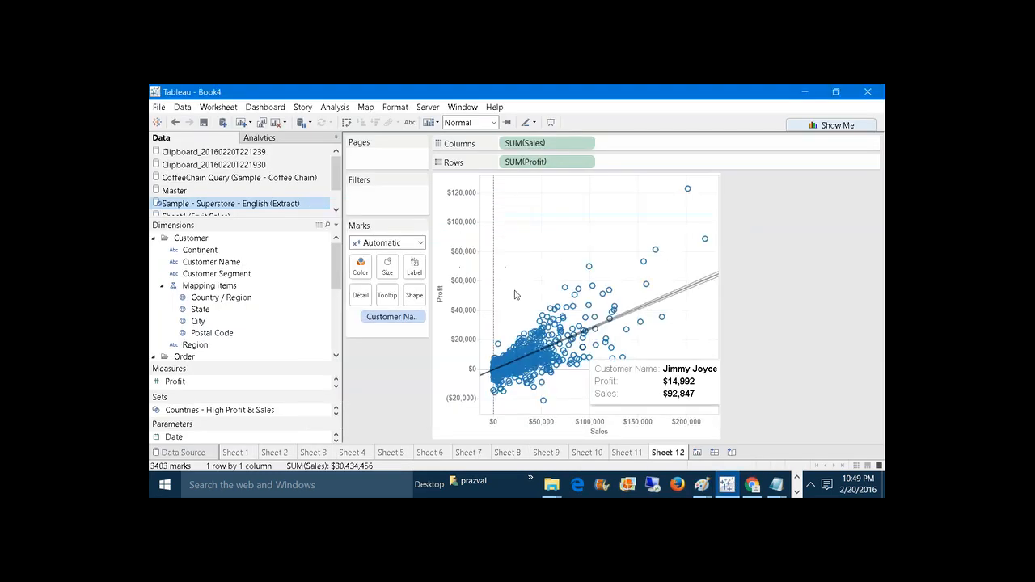
click(337, 226)
click(328, 234)
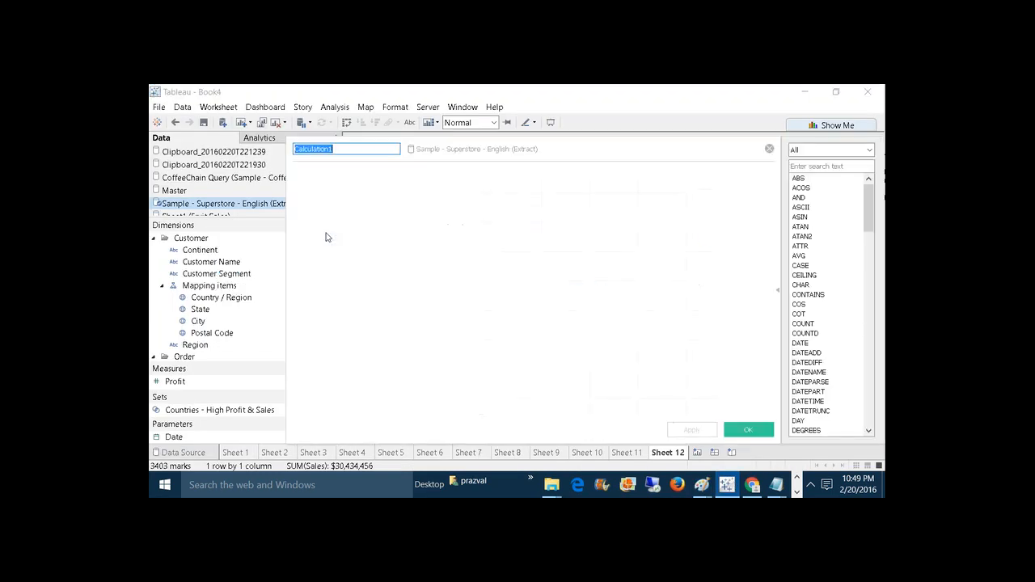
text(r)
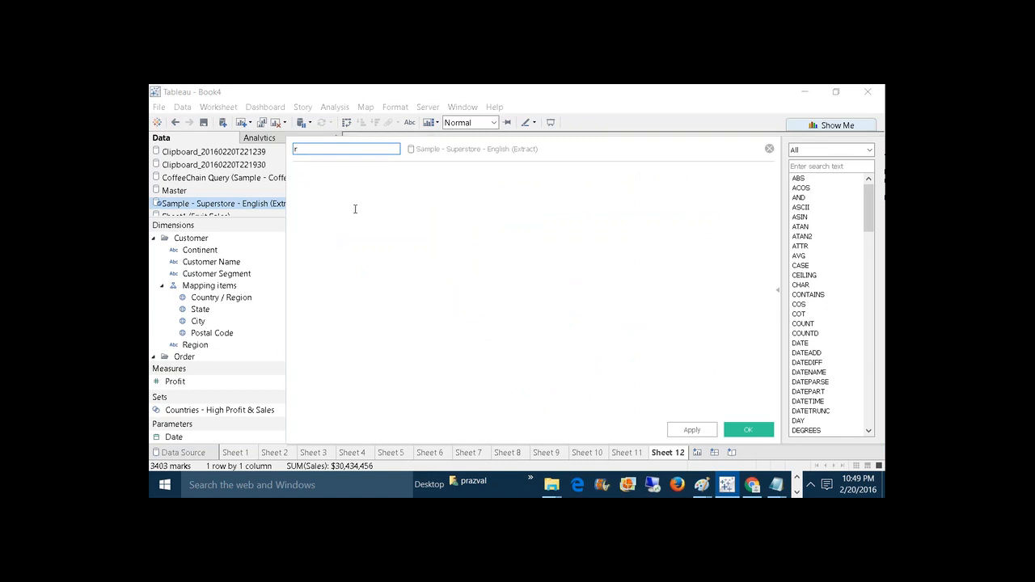
Start the formula of r with the parenthesised factor (1/size()-1) followed by a multiplication sign
click(354, 209)
text(1/)
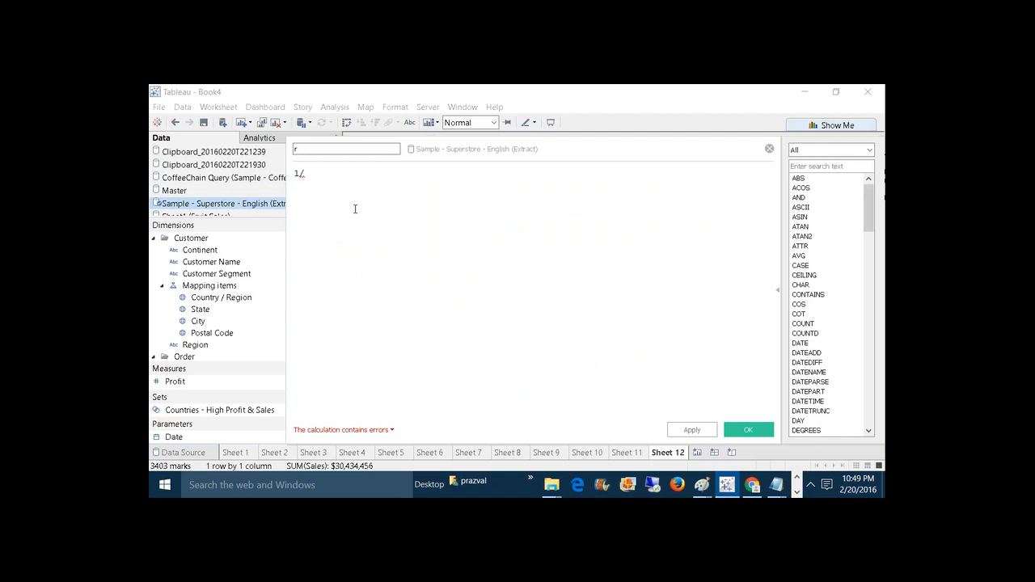
text(size)
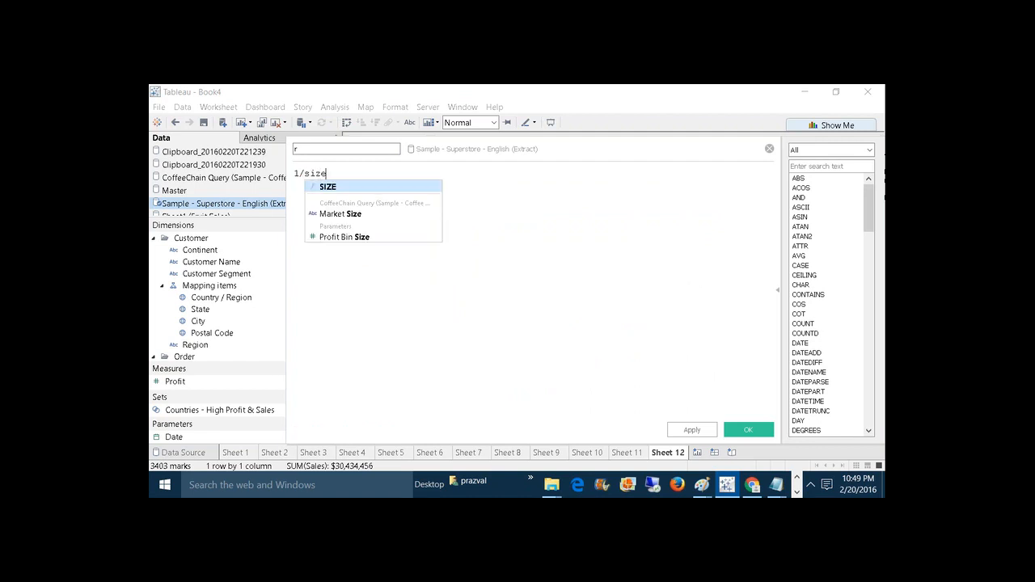
text(()-1))
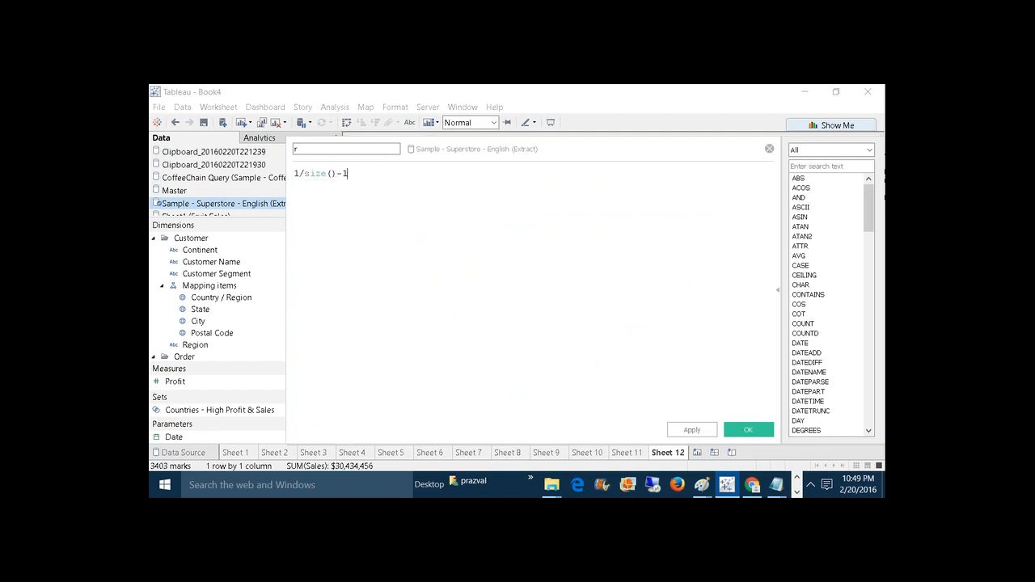
key(Left)
key(Left)
key(Left)
key(Left)
key(Left)
key(Left)
key(Left)
key(Left)
key(Left)
key(Left)
key(Left)
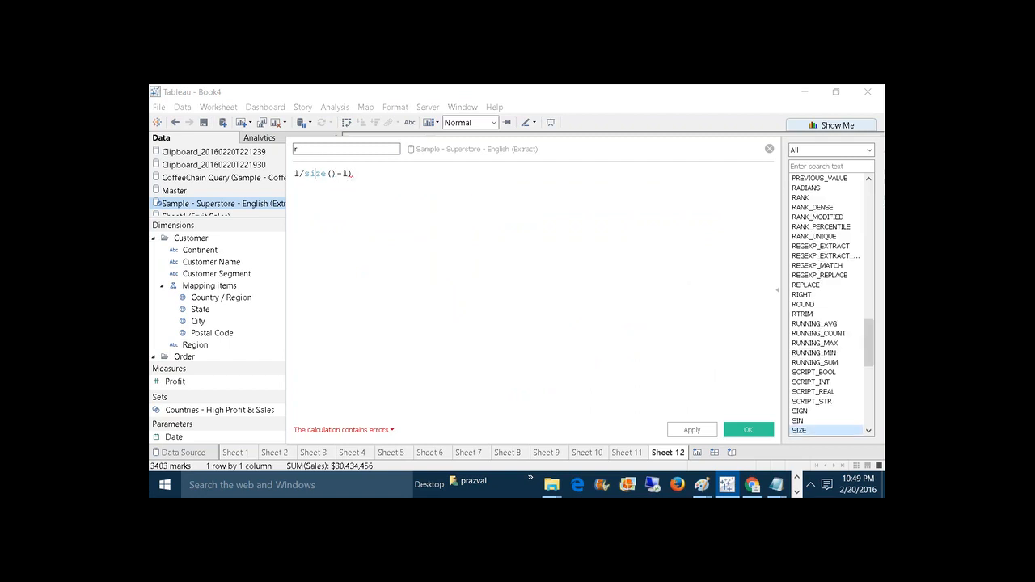
text(()
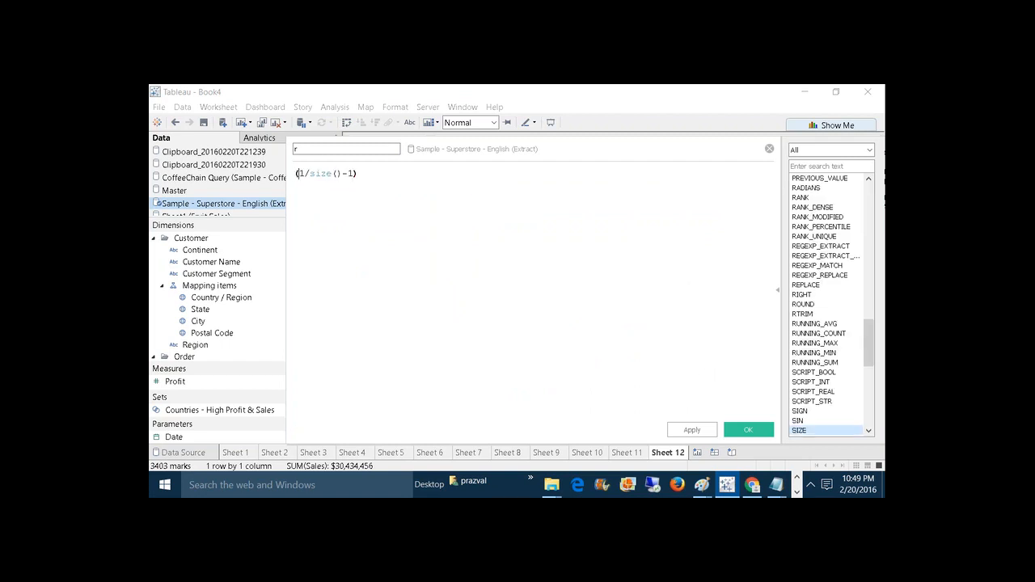
key(Right)
key(Right)
key(Right)
key(Right)
key(Right)
key(Right)
key(Right)
key(Right)
key(Right)
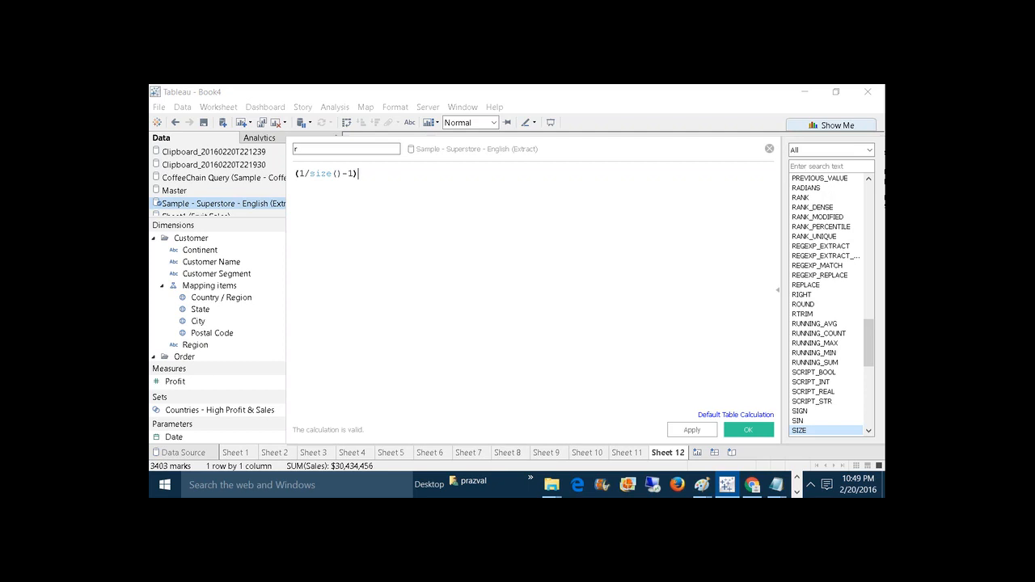
key(Right)
text(*)
Add WINDOW_SUM( on a second line of the formula and place SUM([Sales])- indented on a line beneath it
key(Return)
text(WI)
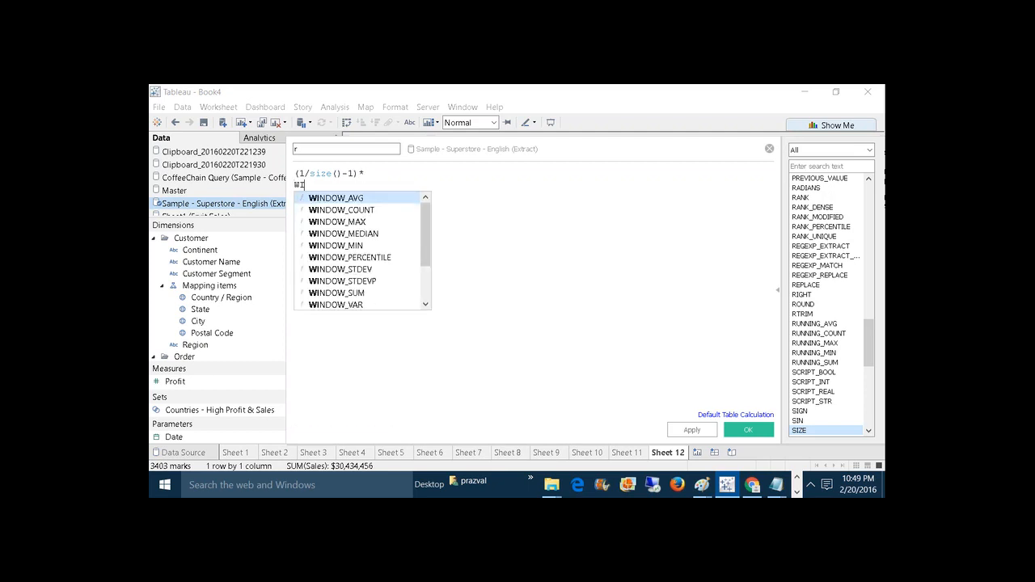
text(NDOW)
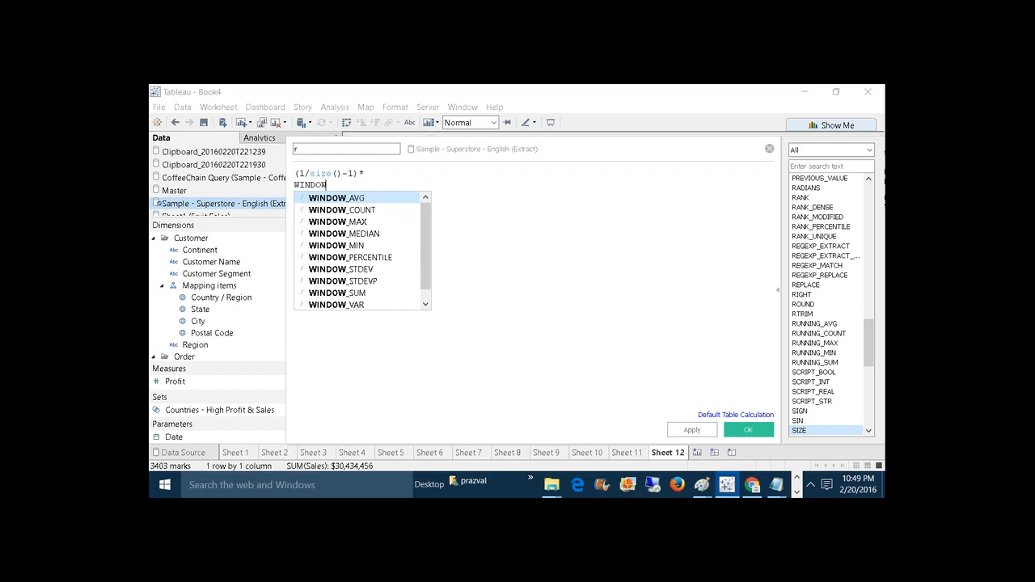
text(_SUM)
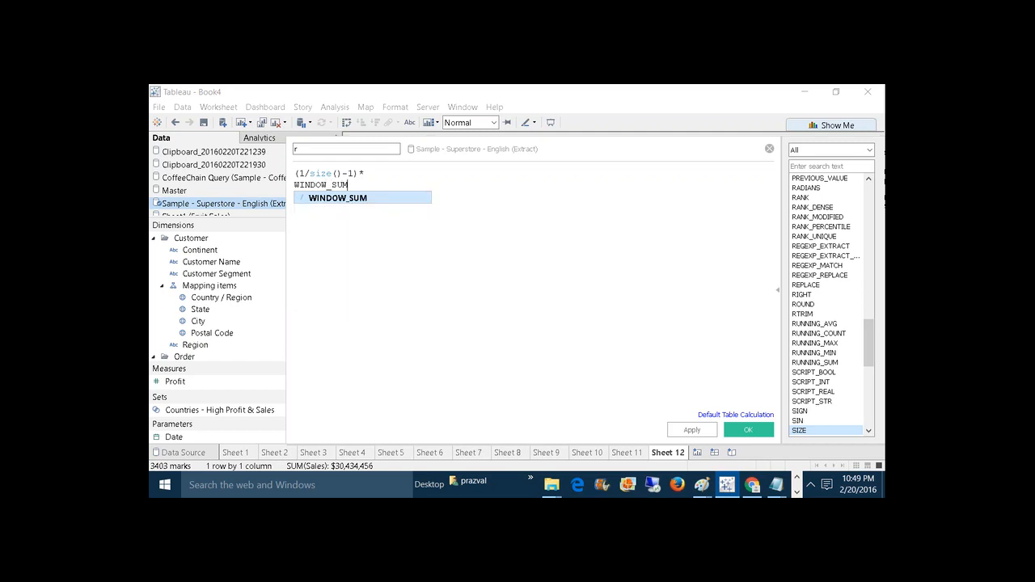
text(()
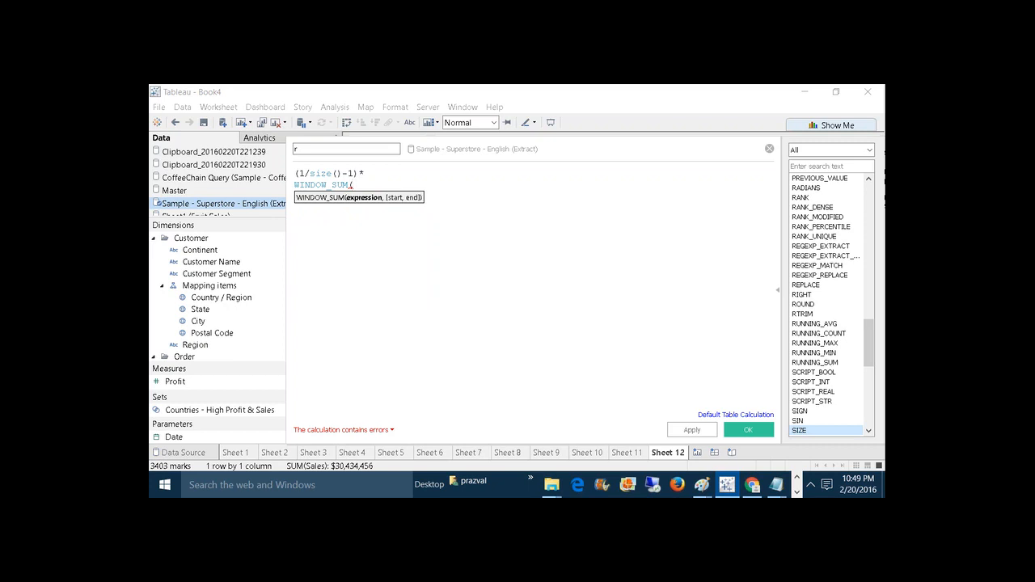
text(SUM(S)
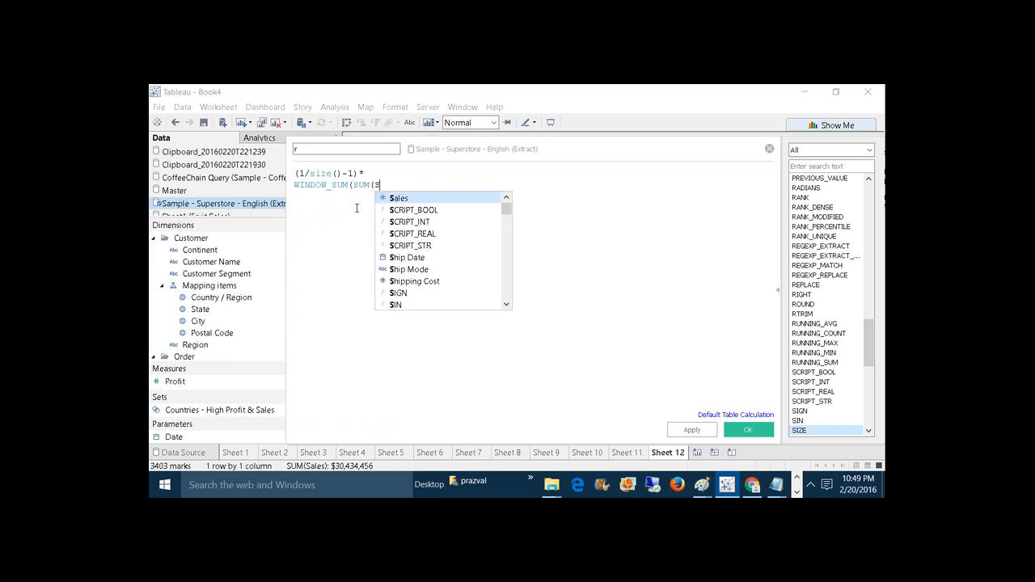
click(424, 201)
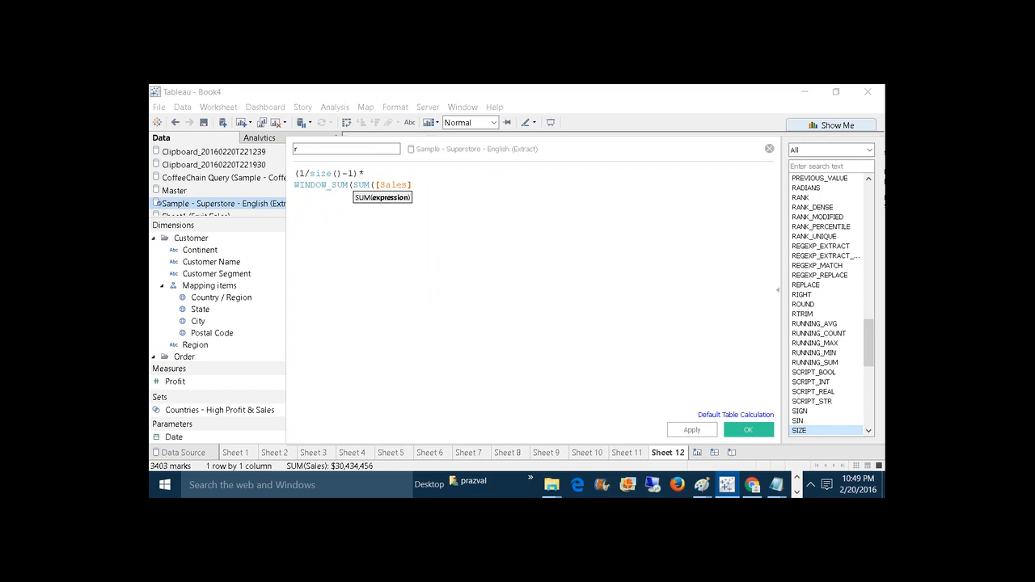
text()-)
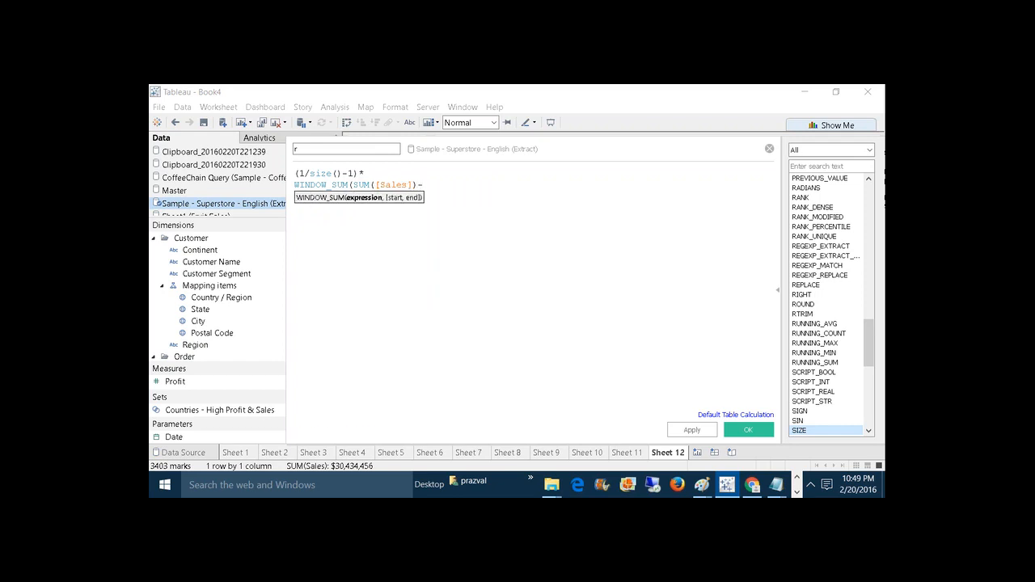
click(353, 184)
key(Return)
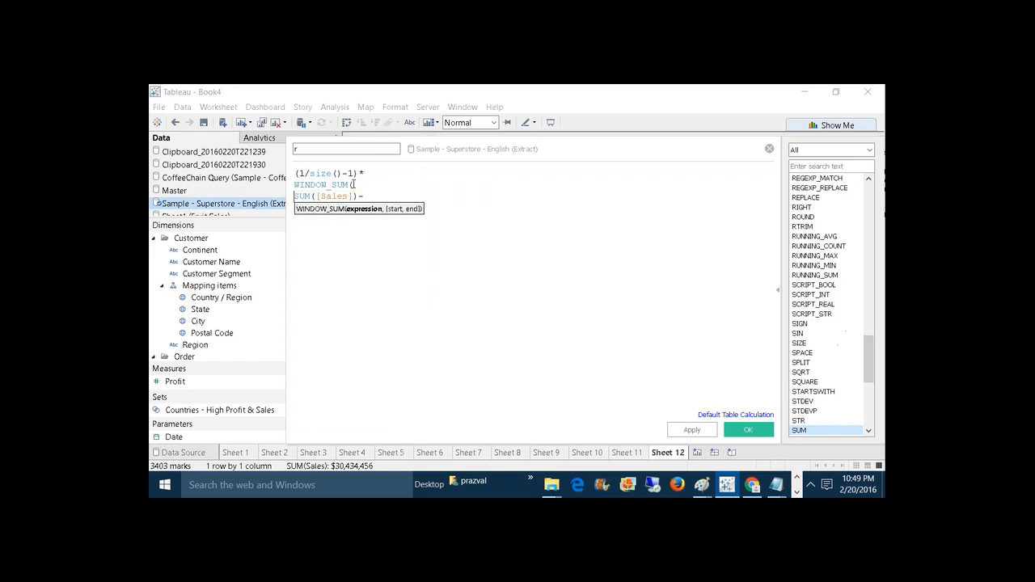
text(SUM([Sales])-)
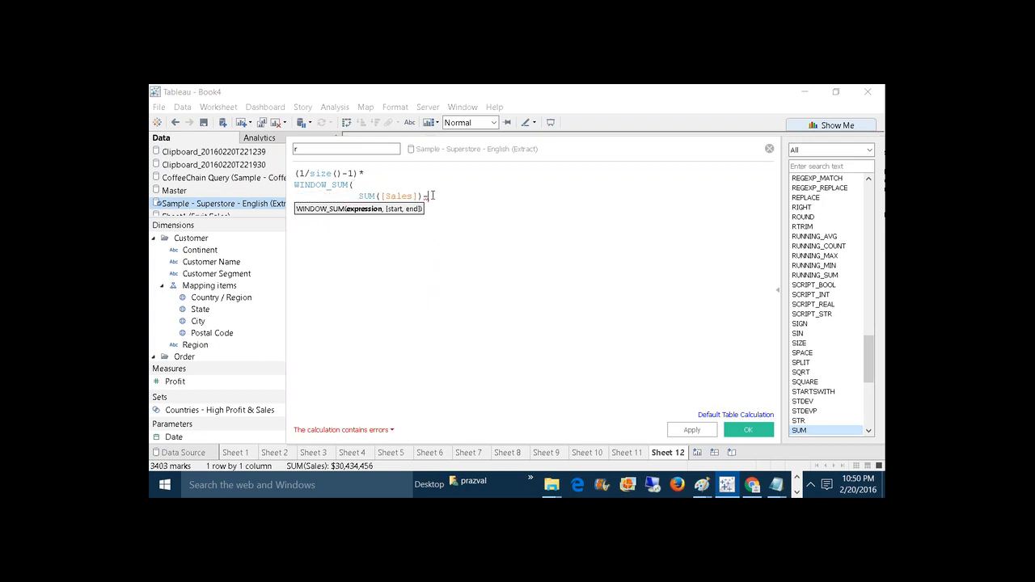
Complete the subtraction with WINDOW_AVG(SUM([Sales])) and enclose the whole sales difference in parentheses
text(WINDO)
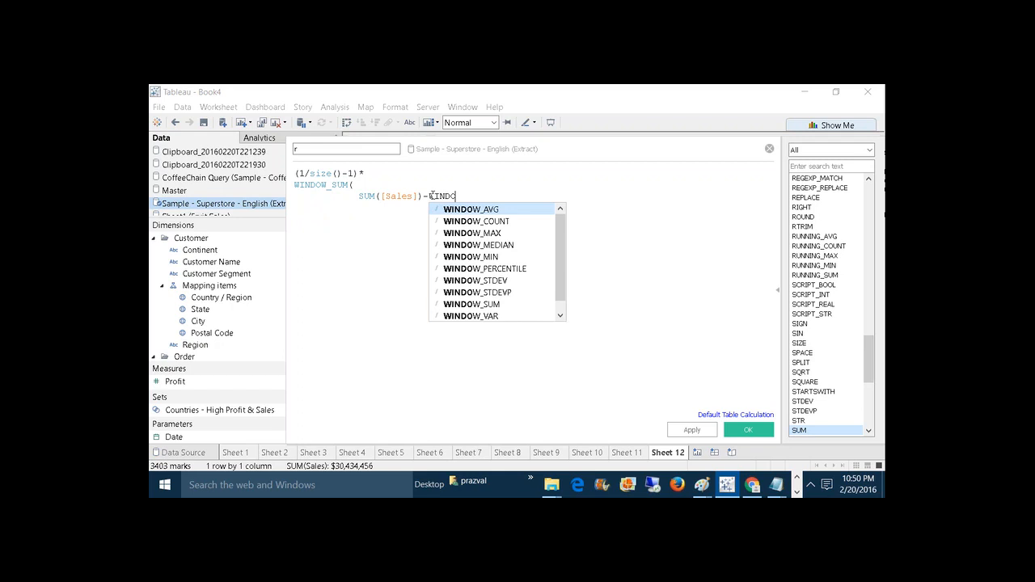
text(W_AVG)
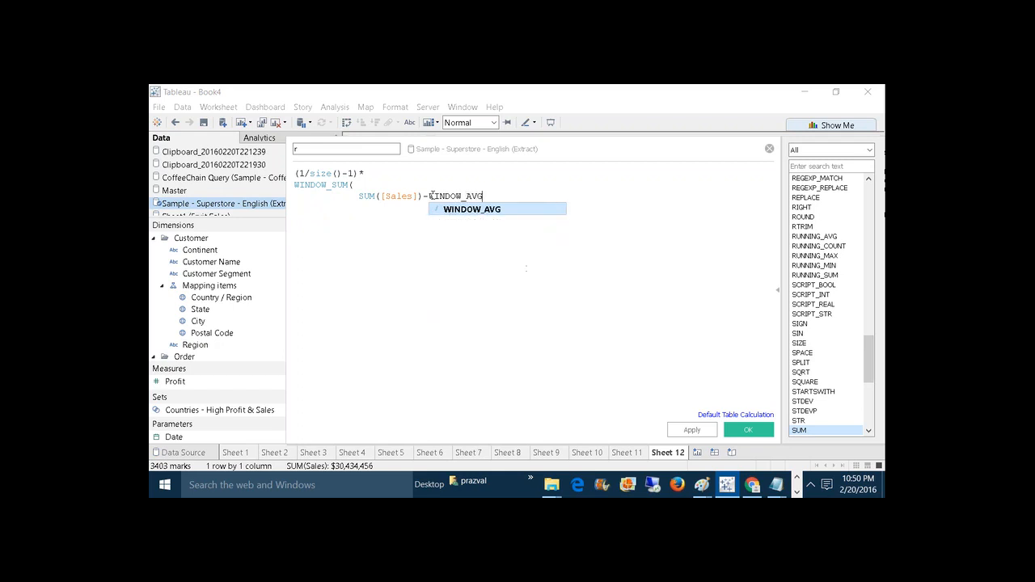
text((SUM)
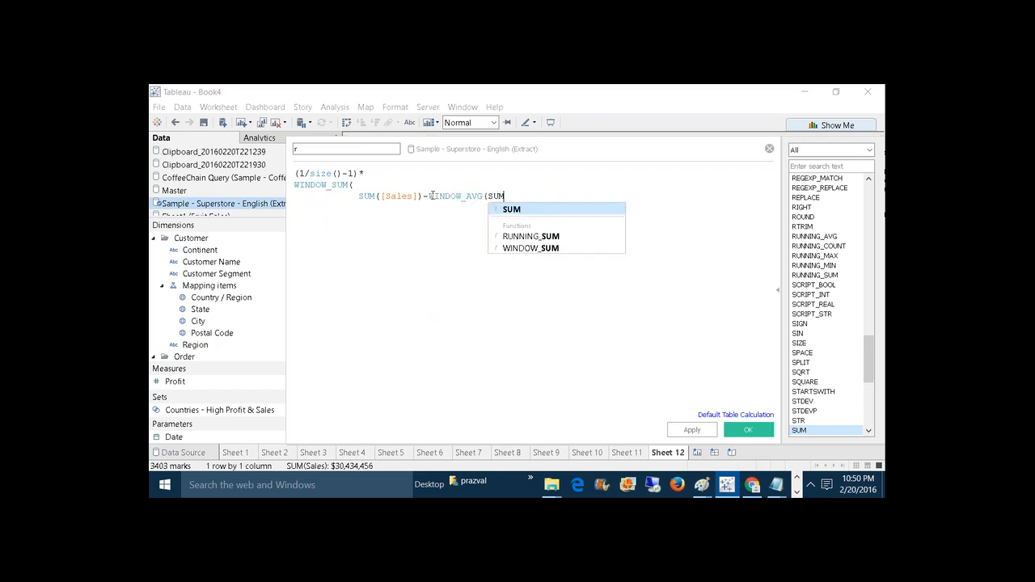
text((s)
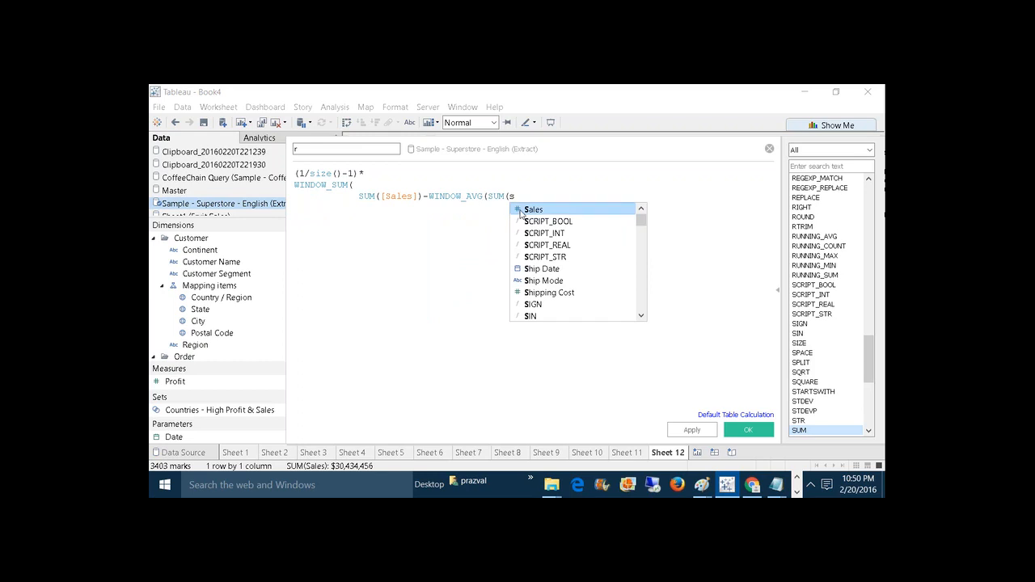
key(Return)
text())
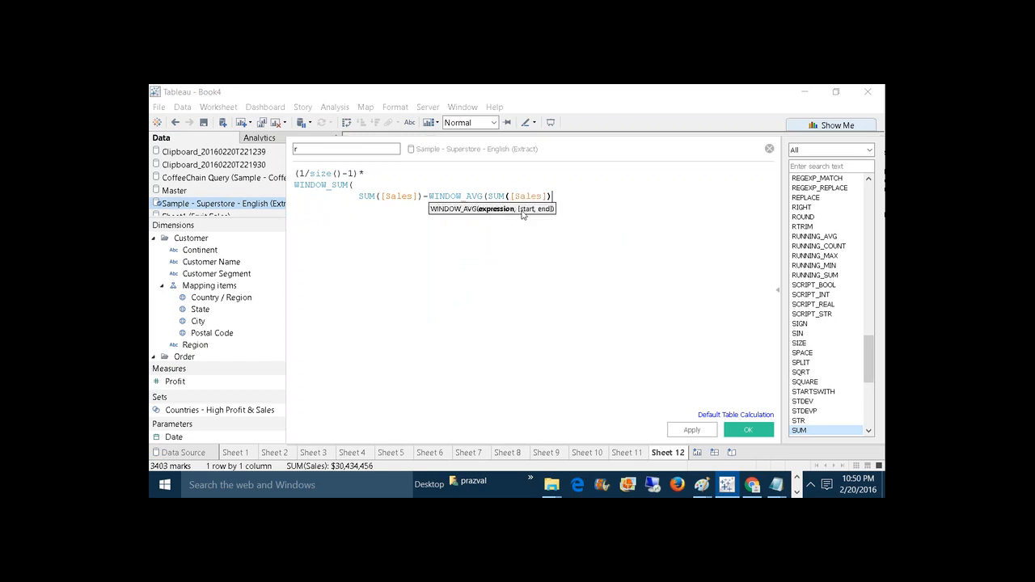
text()))
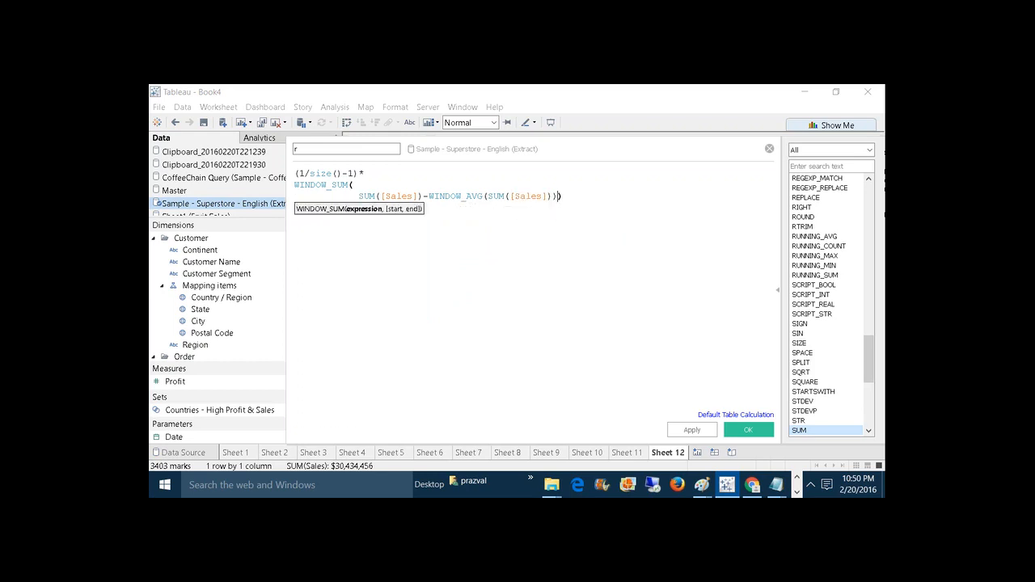
click(370, 196)
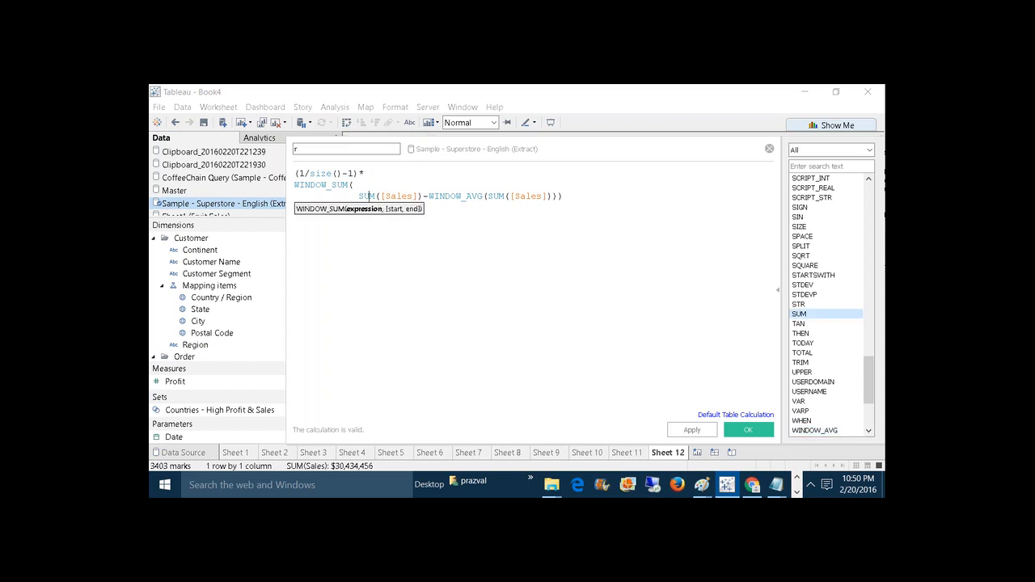
text(()
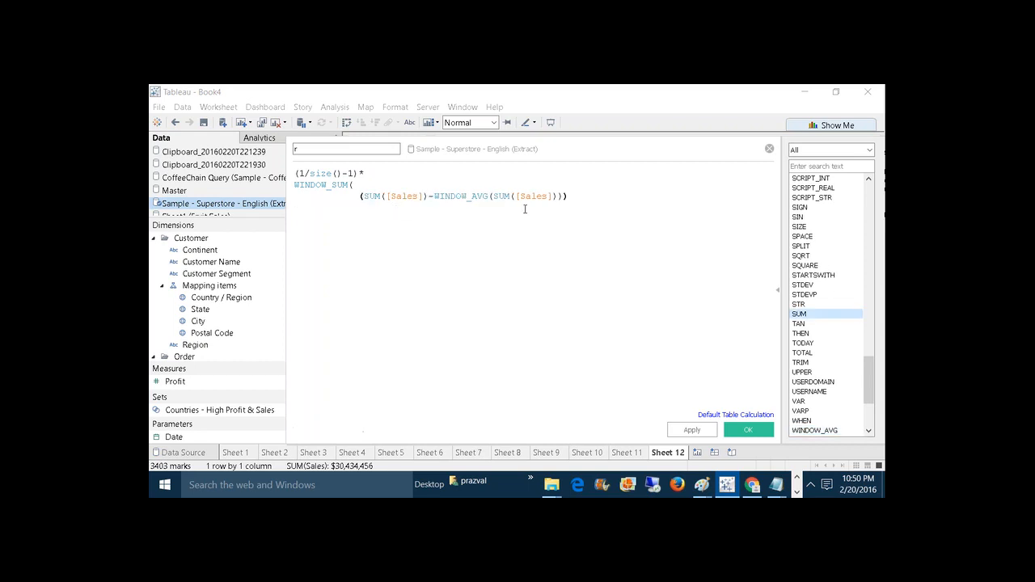
click(569, 196)
text())
Divide the sales difference by WINDOW_STDEV(SUM([Sales])), placing the slash and the divisor on separate lines of the formula
key(Return)
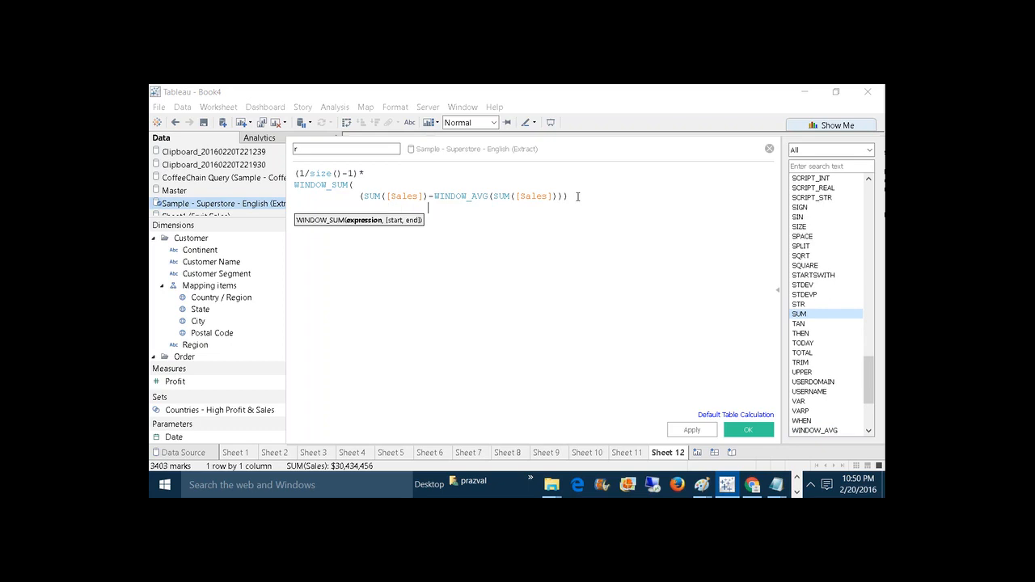
text(/)
key(Return)
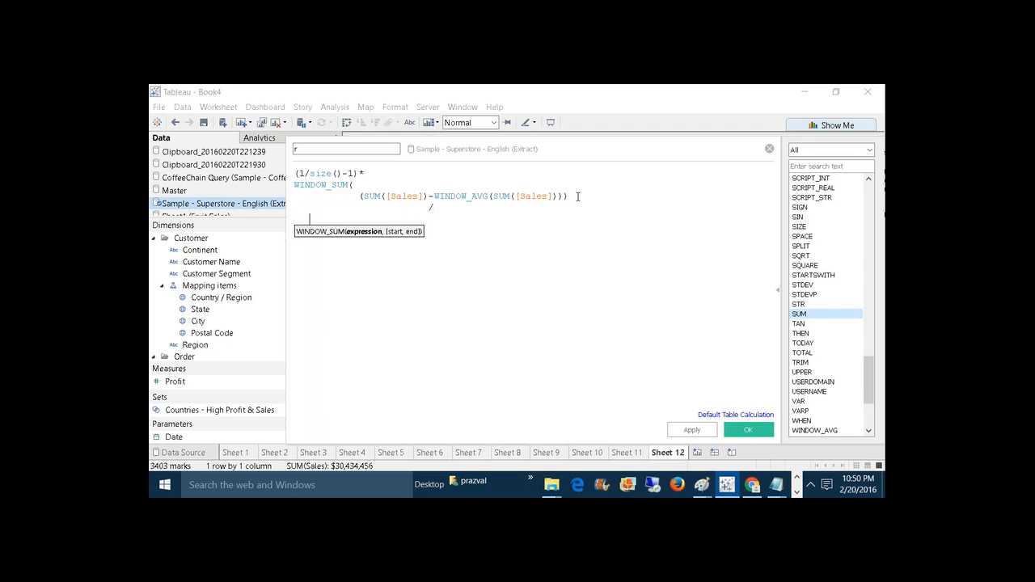
text(WI)
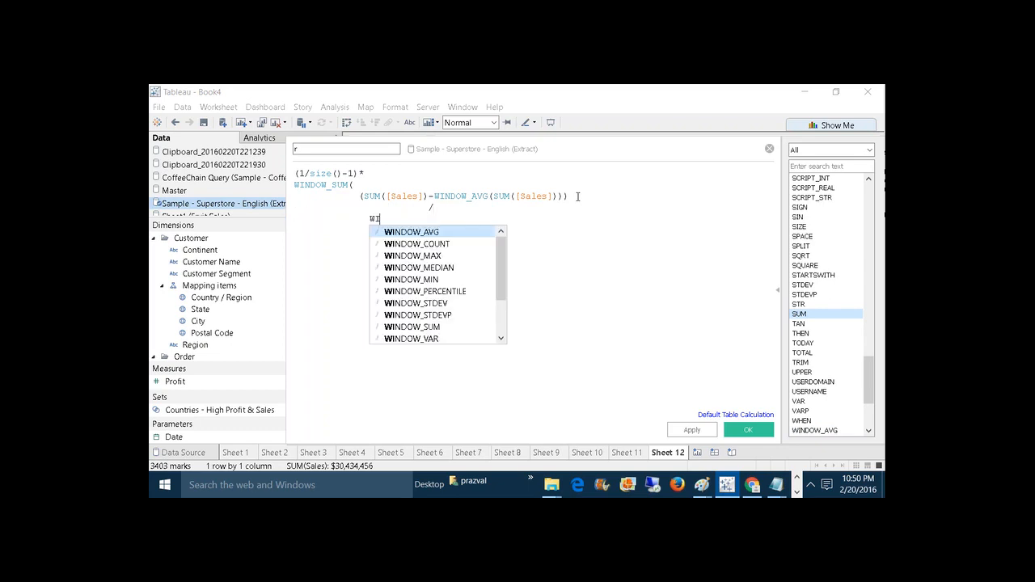
text(NDOW_S)
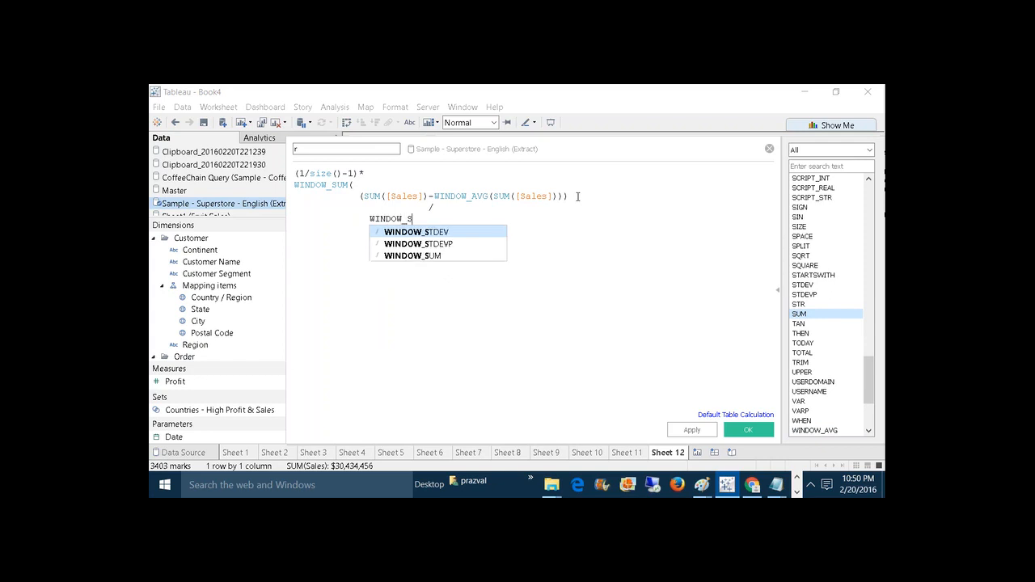
text(TDEV()
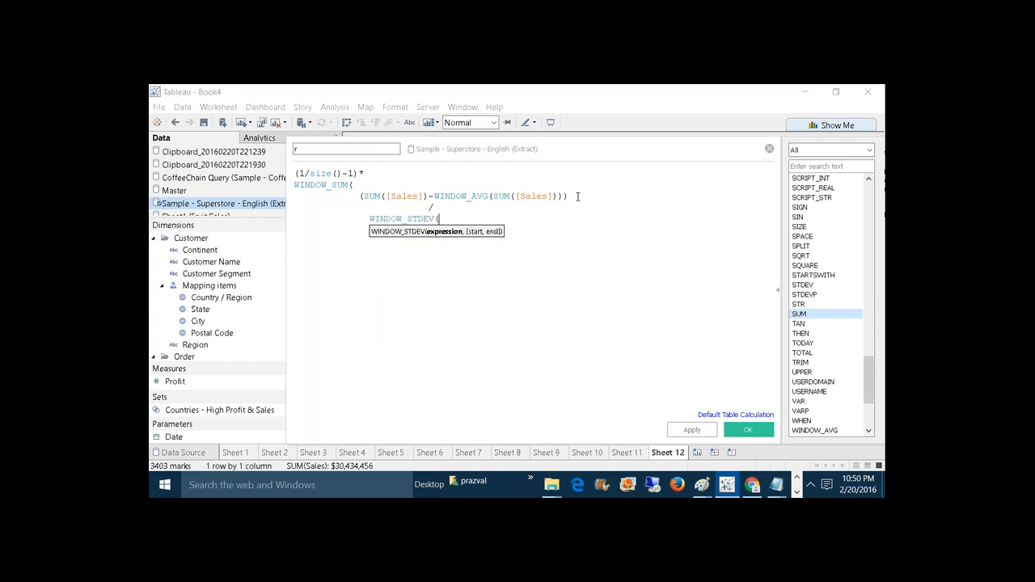
text(SUM(s)
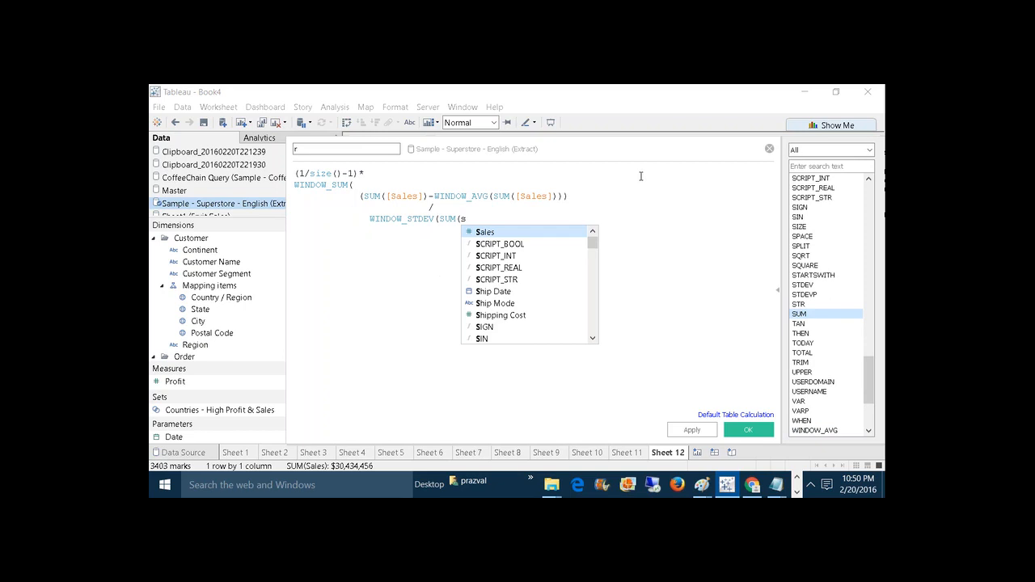
key(Return)
text()))
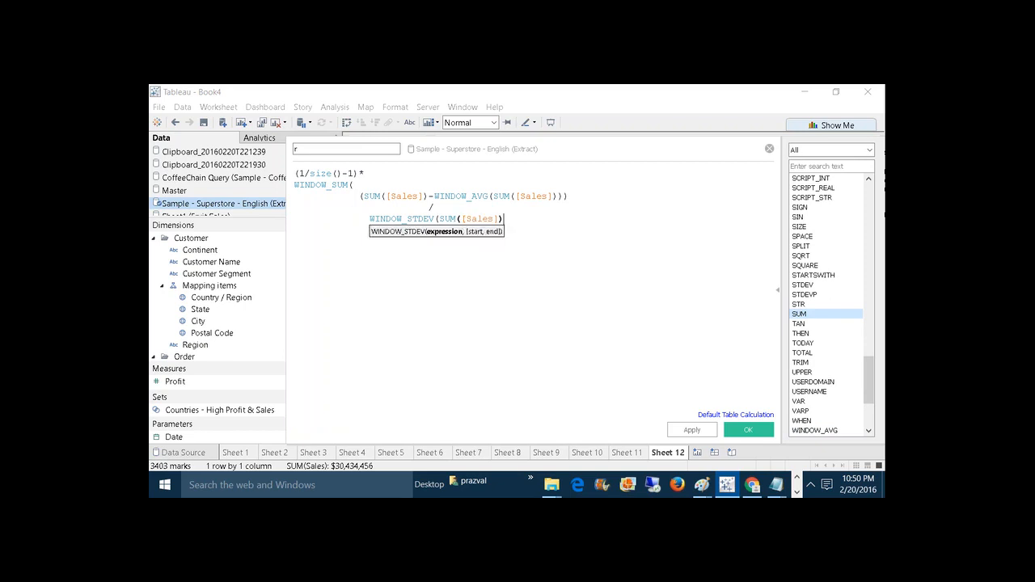
Enclose the whole sales quotient in outer parentheses, each on its own line inside WINDOW_SUM
click(361, 196)
key(Return)
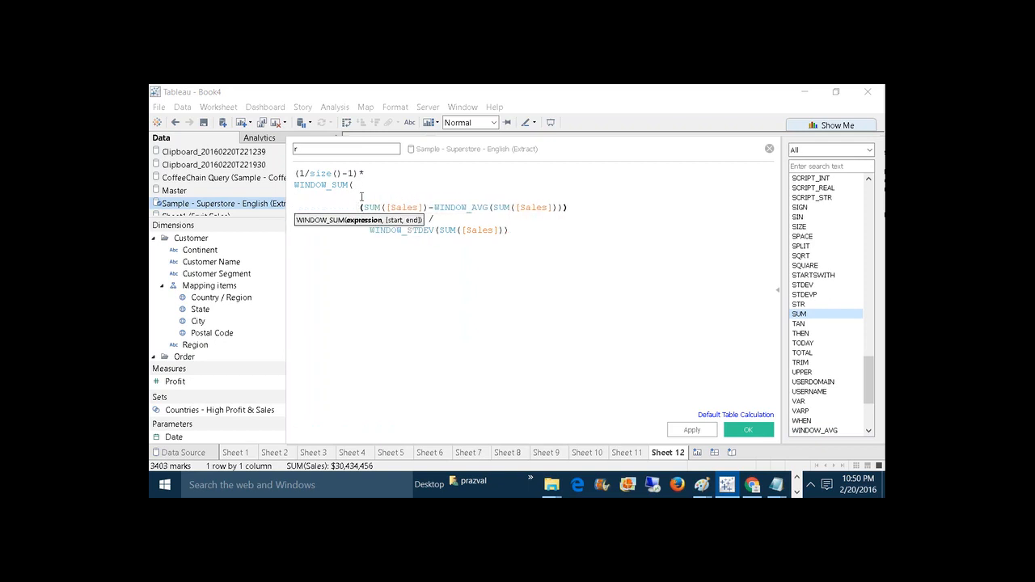
click(361, 197)
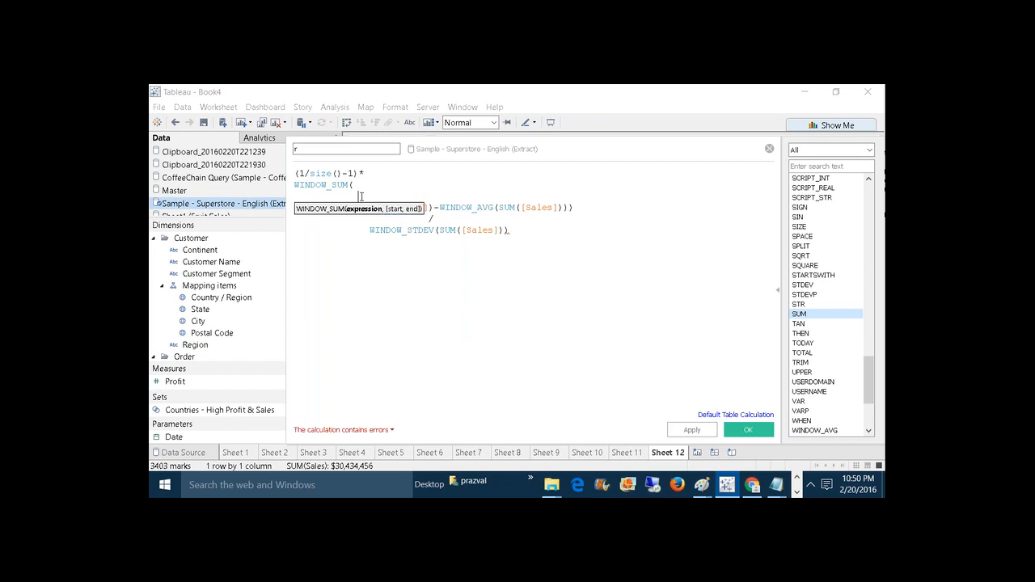
text(()
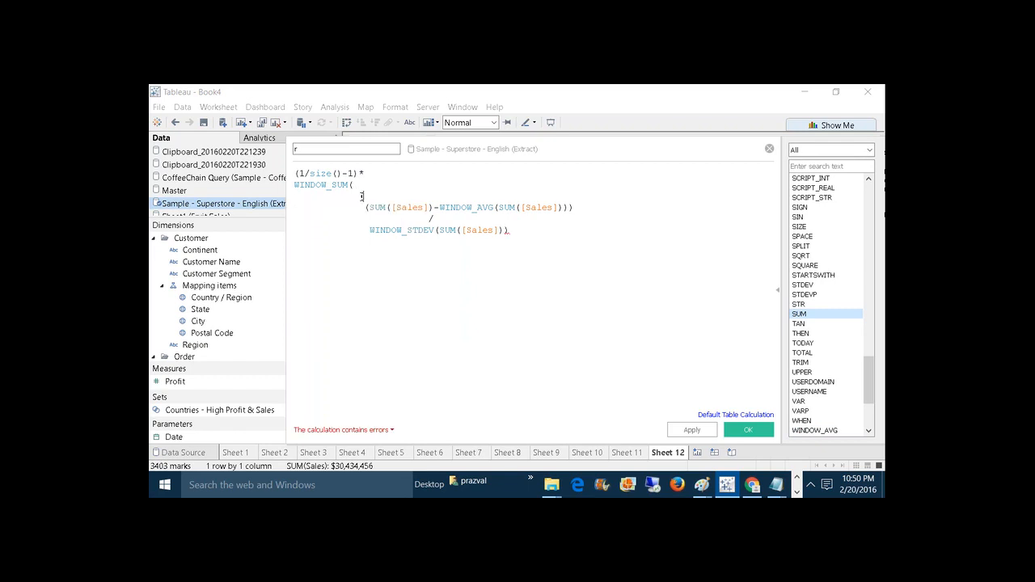
click(511, 231)
key(Return)
text())
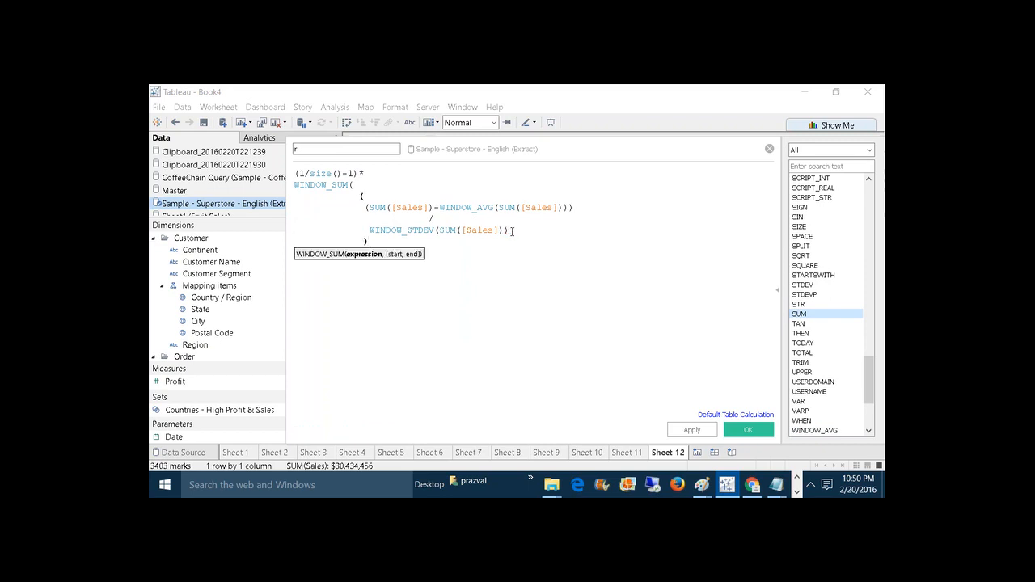
Add a multiplication sign below the sales quotient and insert a copy of the parenthesised sales block beneath it
key(Return)
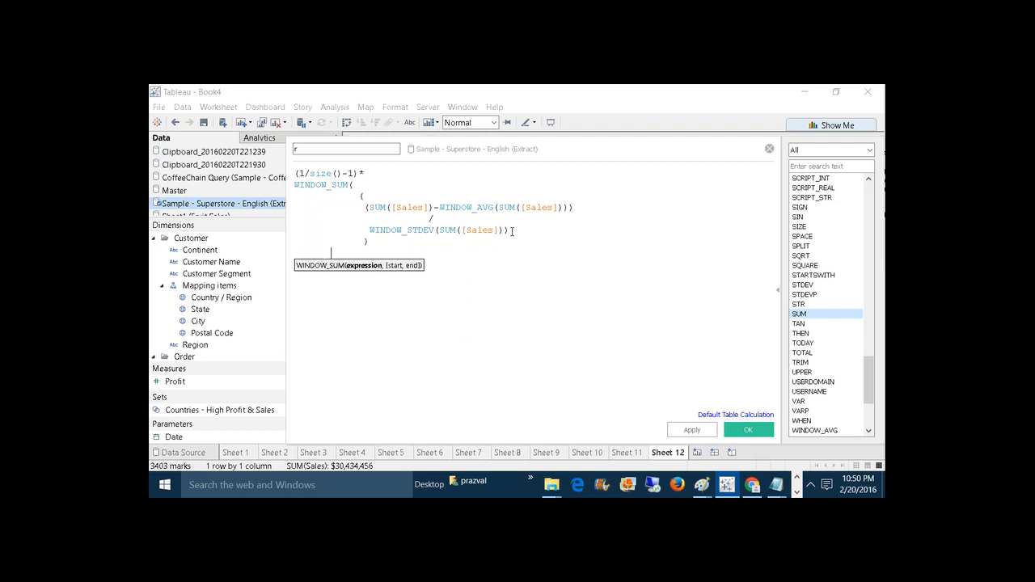
text(*)
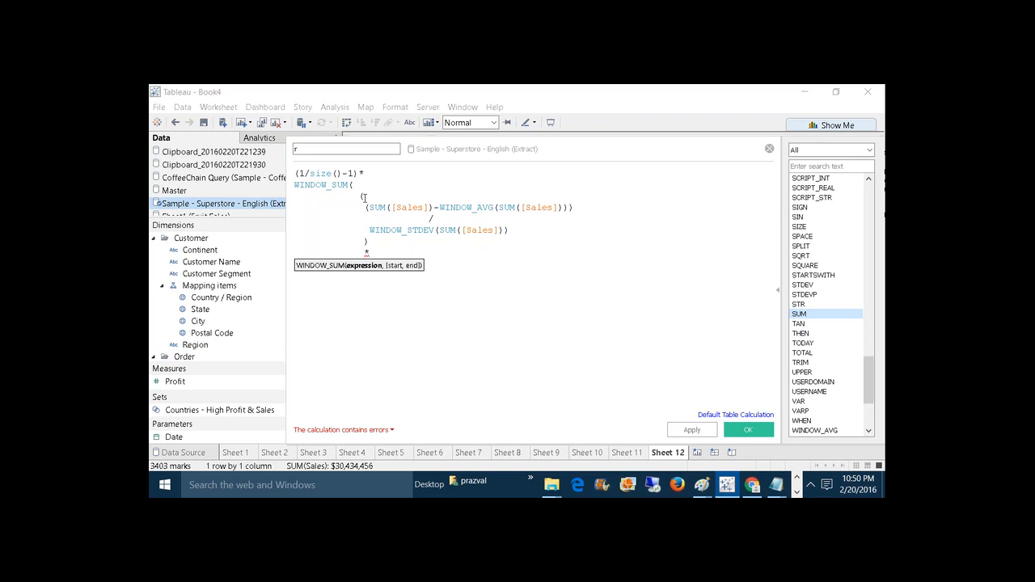
mouse_move(361, 197)
mouse_down()
mouse_move(371, 213)
mouse_move(442, 237)
mouse_move(510, 238)
mouse_up()
key(ctrl+c)
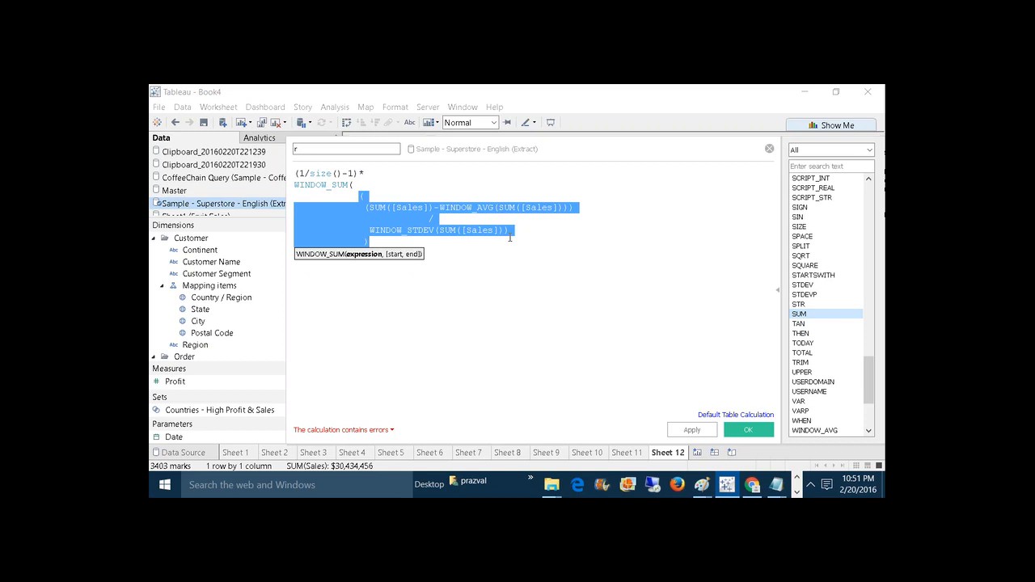
click(475, 248)
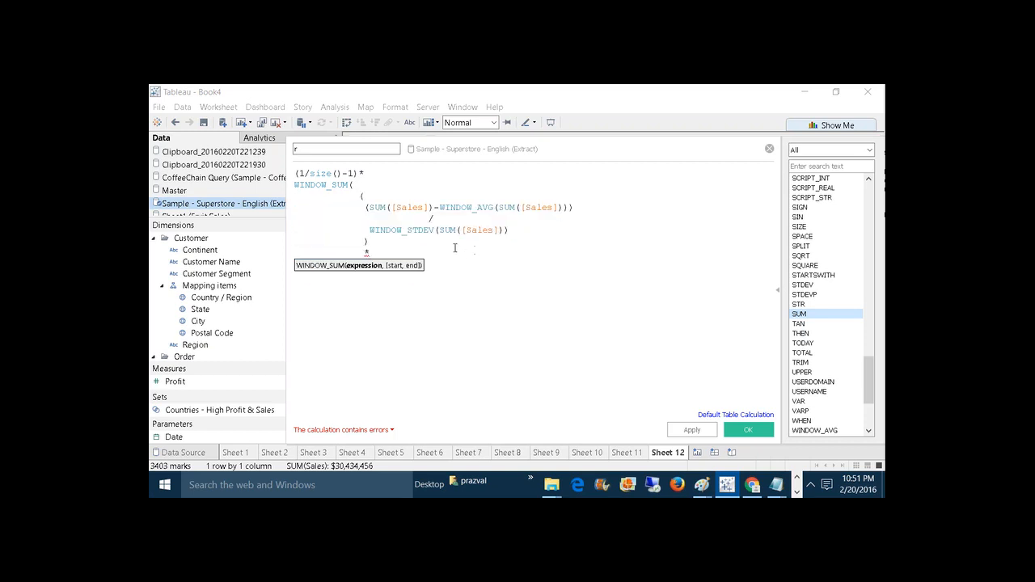
key(Return)
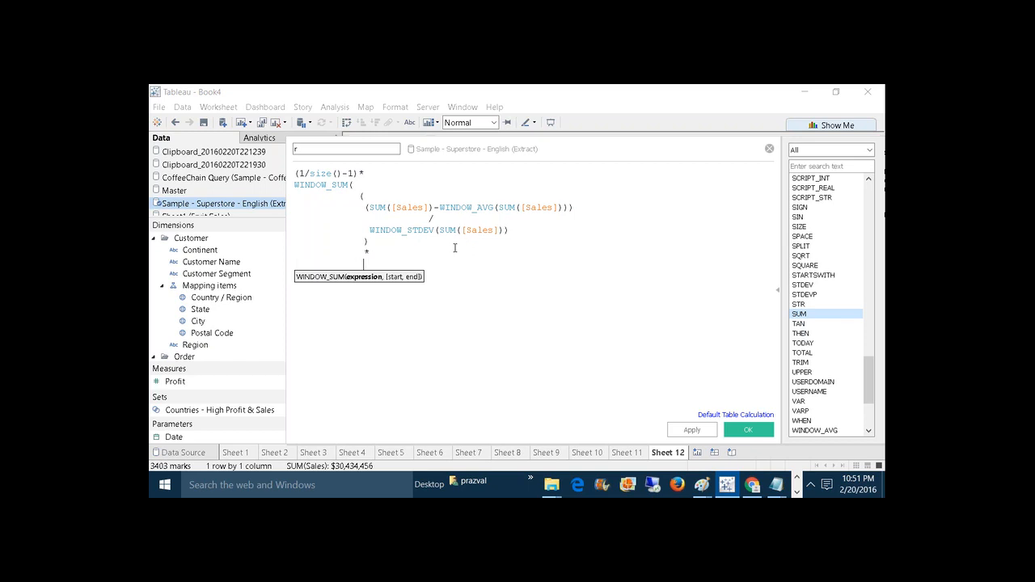
key(ctrl+v)
text(,)
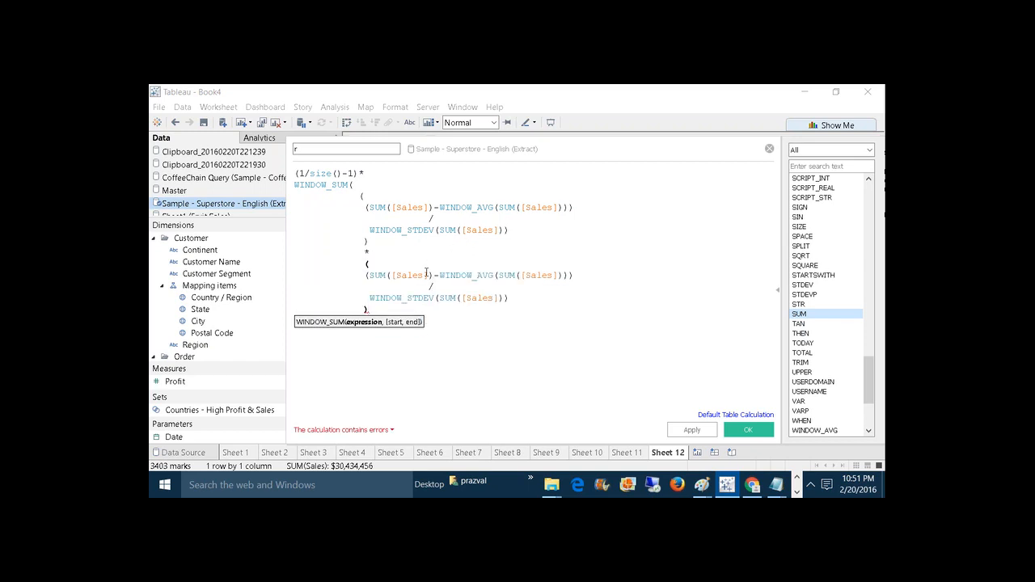
In the copied block, replace Sales with Profit in the first SUM so it reads SUM([Profit])
click(427, 275)
key(BackSpace)
key(BackSpace)
key(BackSpace)
key(BackSpace)
key(BackSpace)
key(BackSpace)
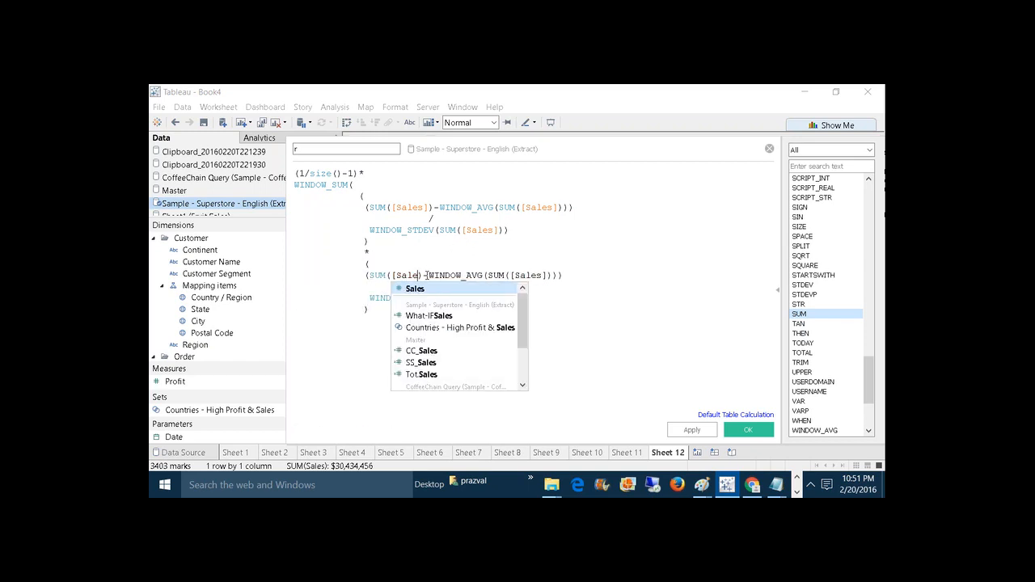
key(BackSpace)
text(pr)
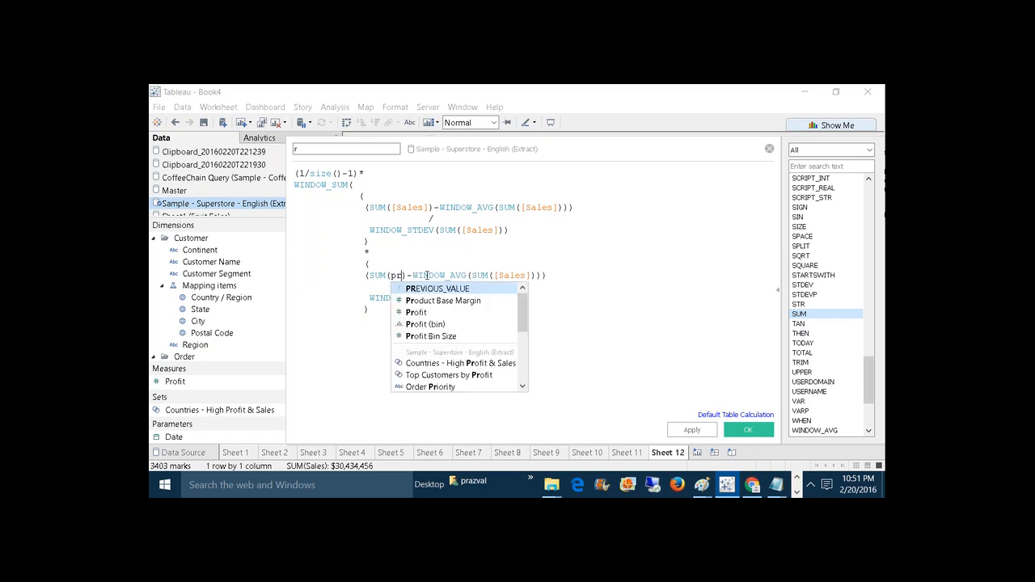
click(422, 312)
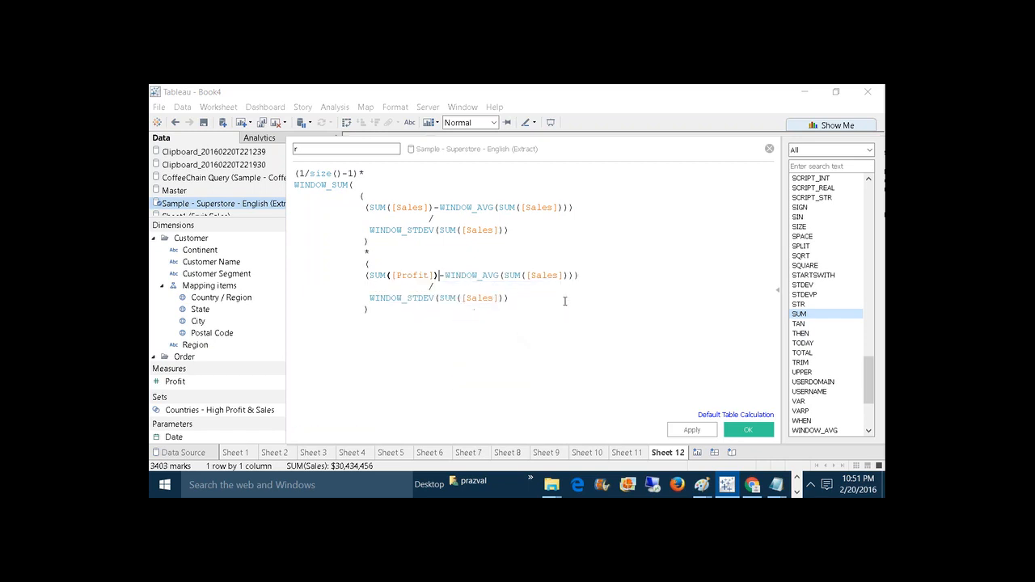
Replace Sales with Profit inside the copied block's average so it reads WINDOW_AVG(SUM([Profit]))
click(564, 276)
key(BackSpace)
key(BackSpace)
key(BackSpace)
key(BackSpace)
key(BackSpace)
key(BackSpace)
key(BackSpace)
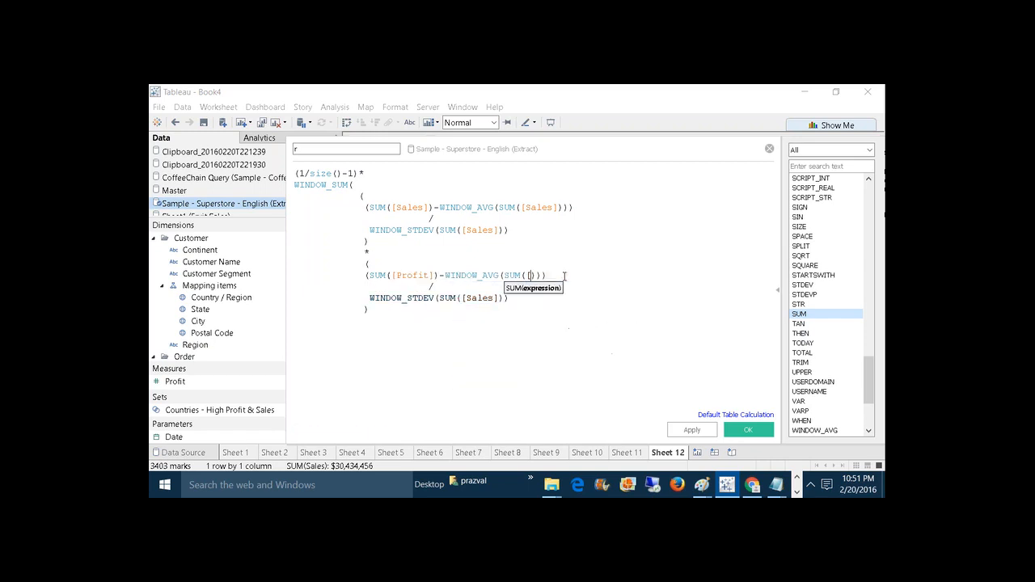
text(pr)
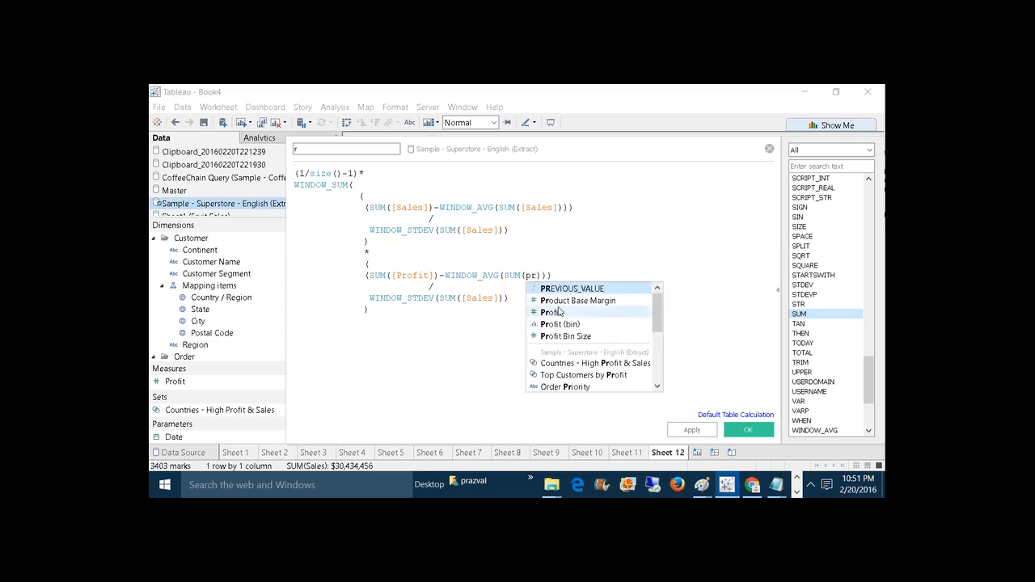
click(559, 312)
Replace Sales with Profit in the copied block's divisor so it reads WINDOW_STDEV(SUM([Profit]))
click(499, 299)
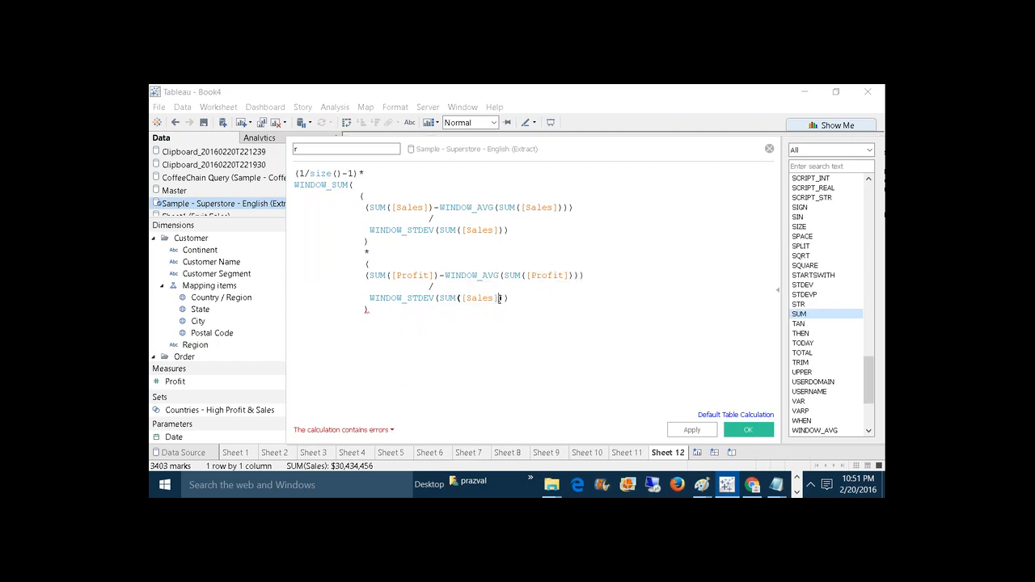
key(BackSpace)
key(BackSpace)
key(BackSpace)
key(BackSpace)
key(BackSpace)
key(BackSpace)
key(BackSpace)
text(prof)
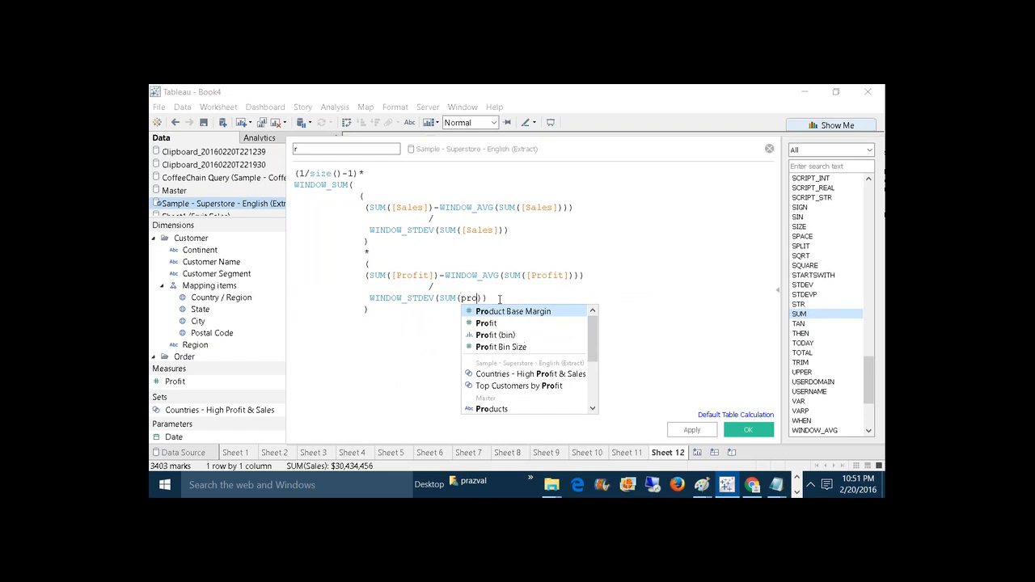
click(492, 311)
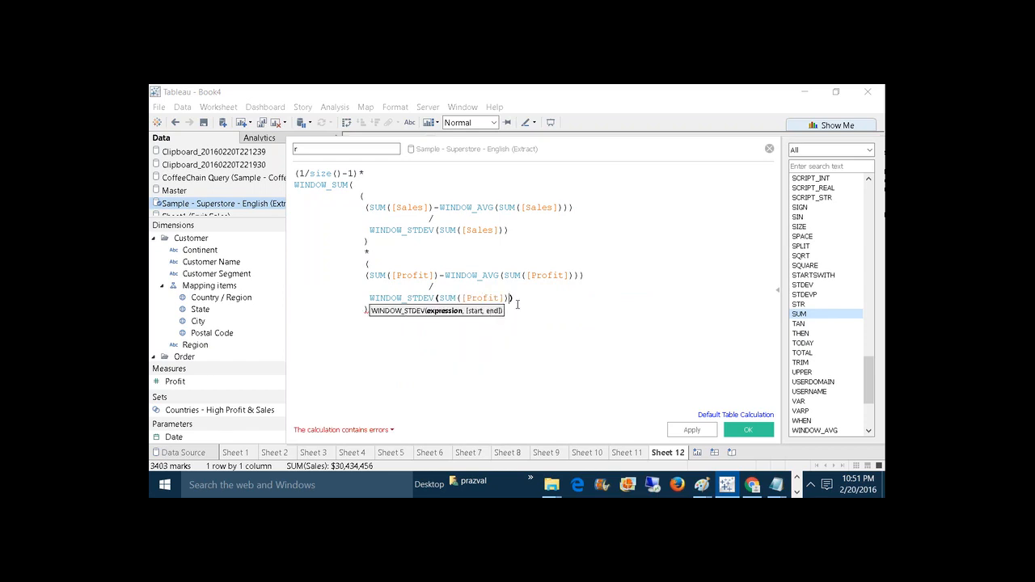
Close WINDOW_SUM with a parenthesis on a new last line, then apply and save the calculated field r
click(535, 308)
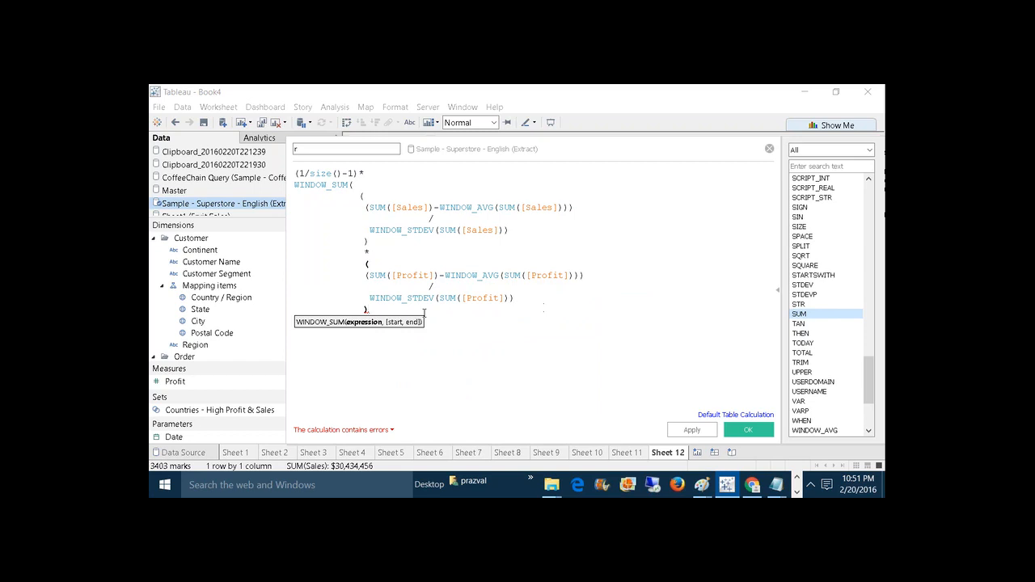
key(Return)
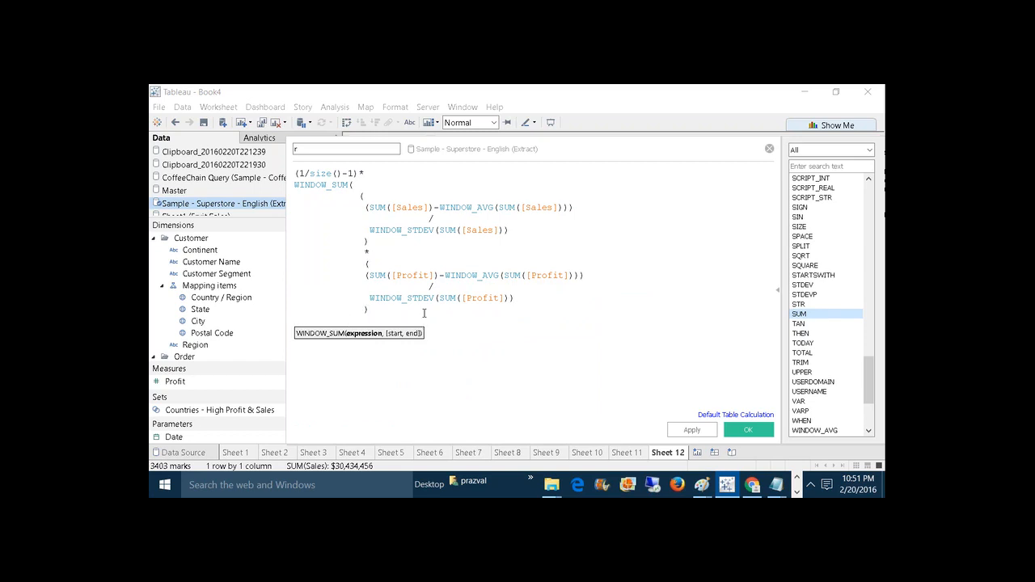
text())
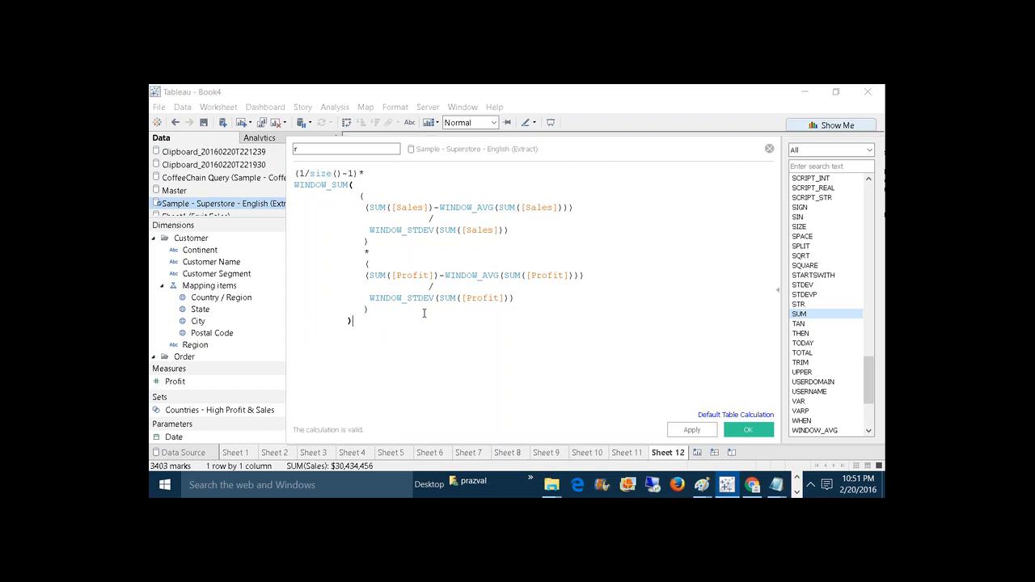
click(671, 432)
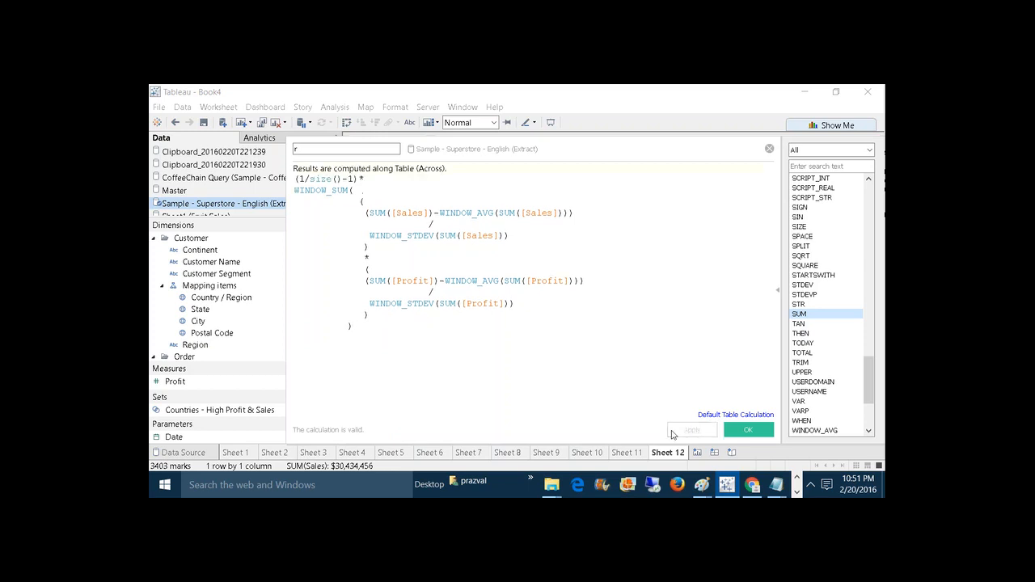
click(750, 429)
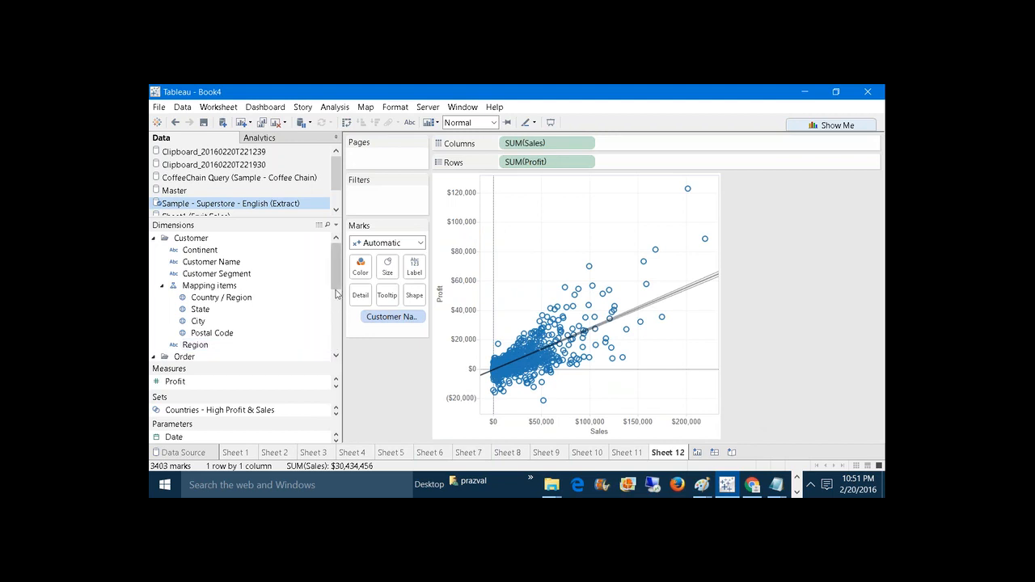
Enlarge the measures list, color the scatter plot marks by r and compute r using Customer Name
drag(272, 363, 288, 274)
drag(231, 296, 360, 265)
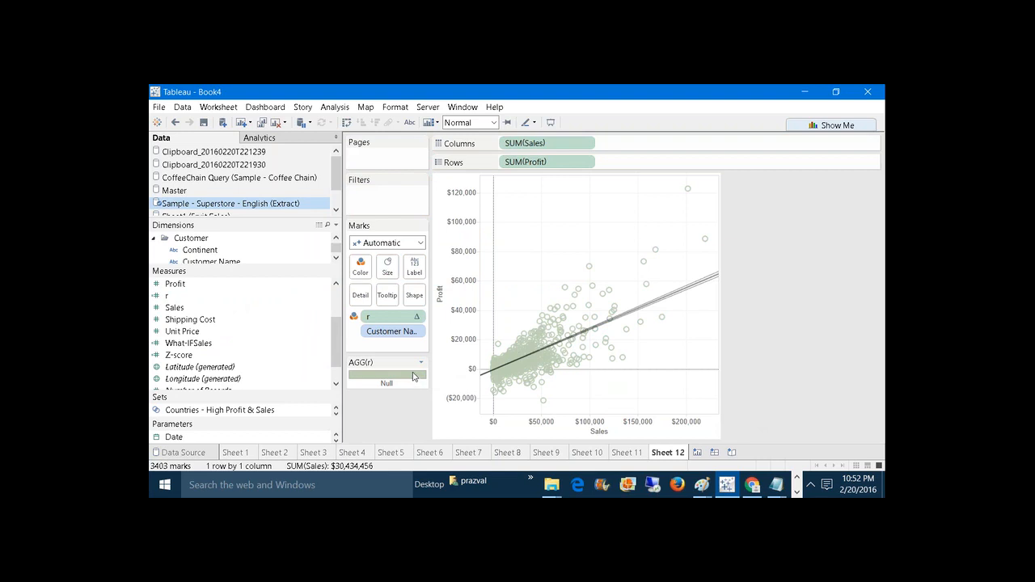
right_click(391, 320)
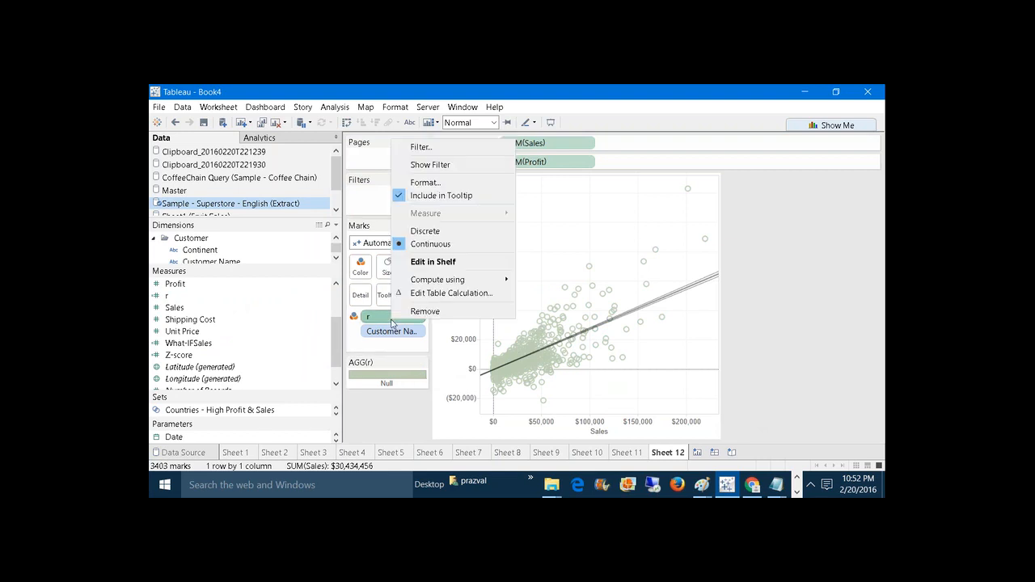
mouse_move(473, 281)
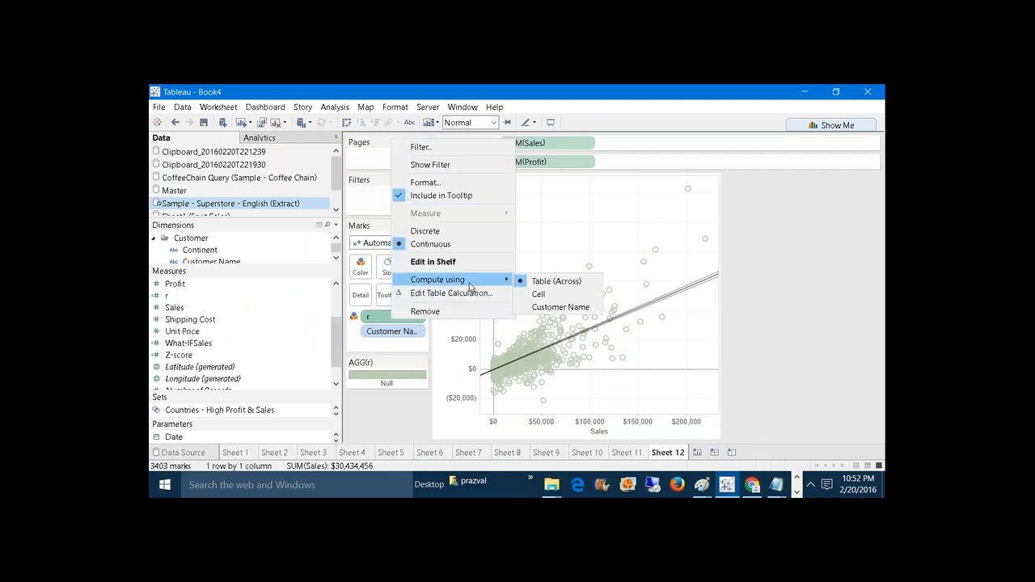
click(551, 308)
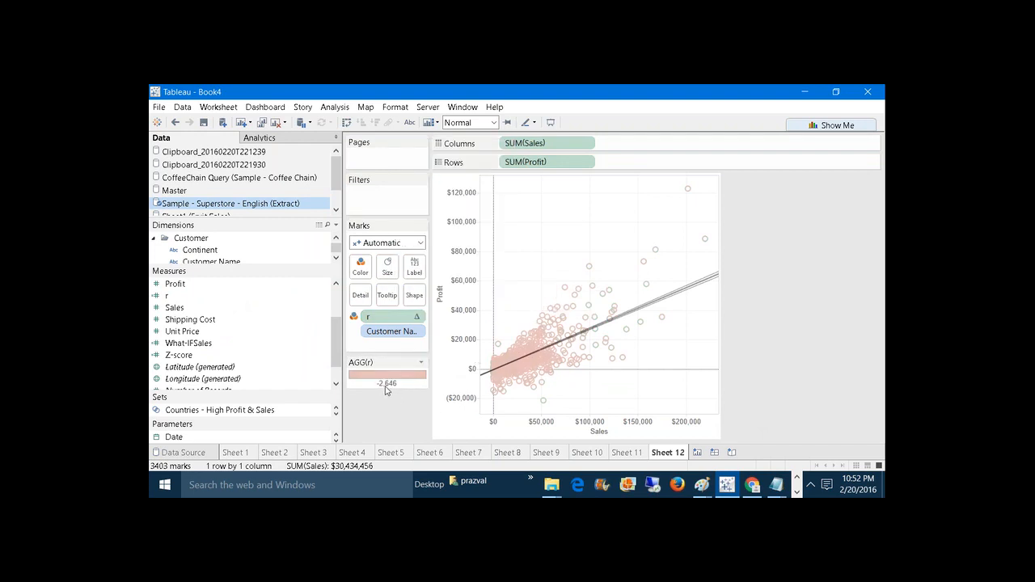
Edit calculated field r so its leading factor reads (1/(size()-1)), with size()-1 enclosed in its own parentheses, and apply and save it
click(172, 297)
right_click(172, 300)
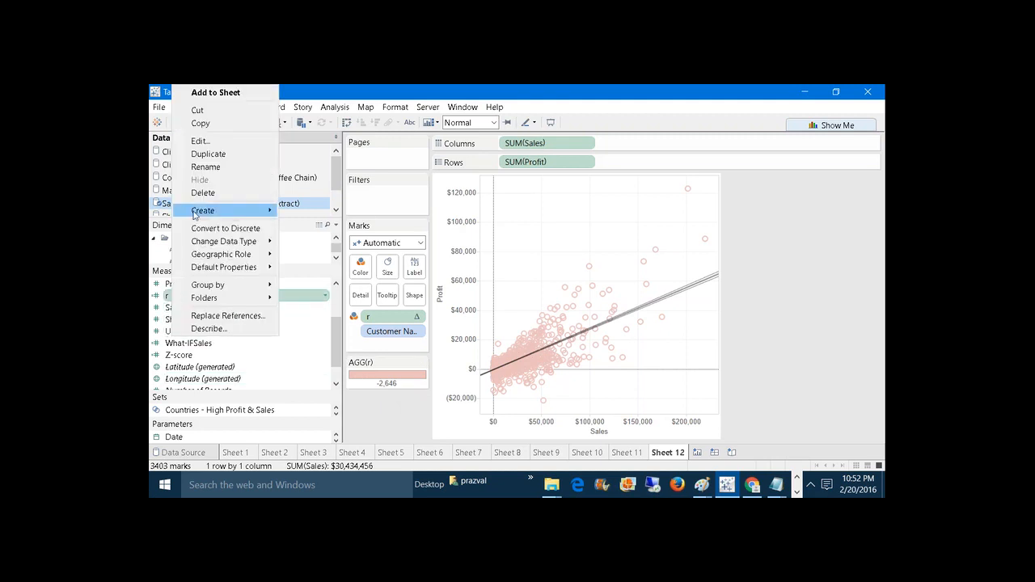
click(199, 141)
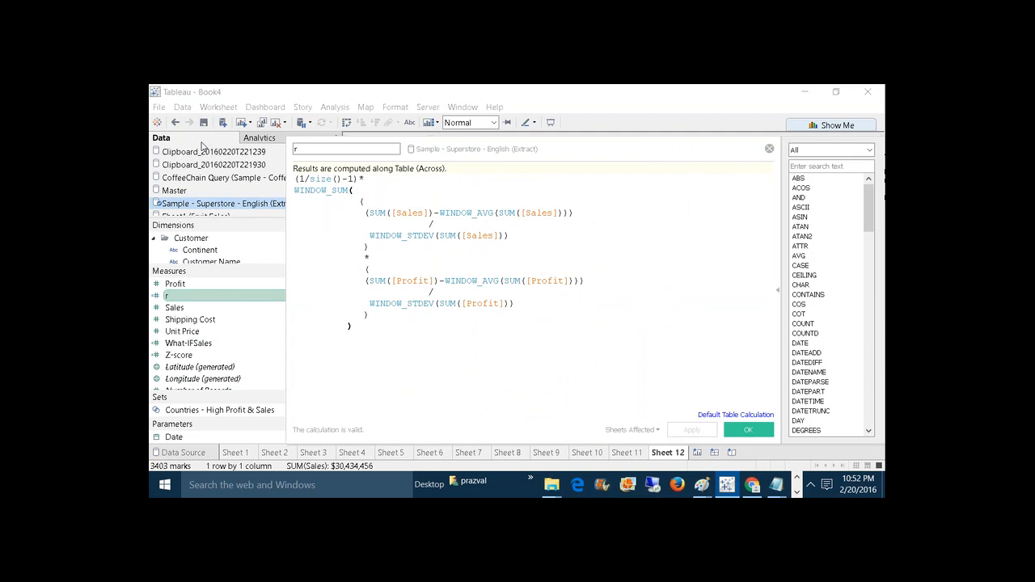
click(310, 179)
text(()
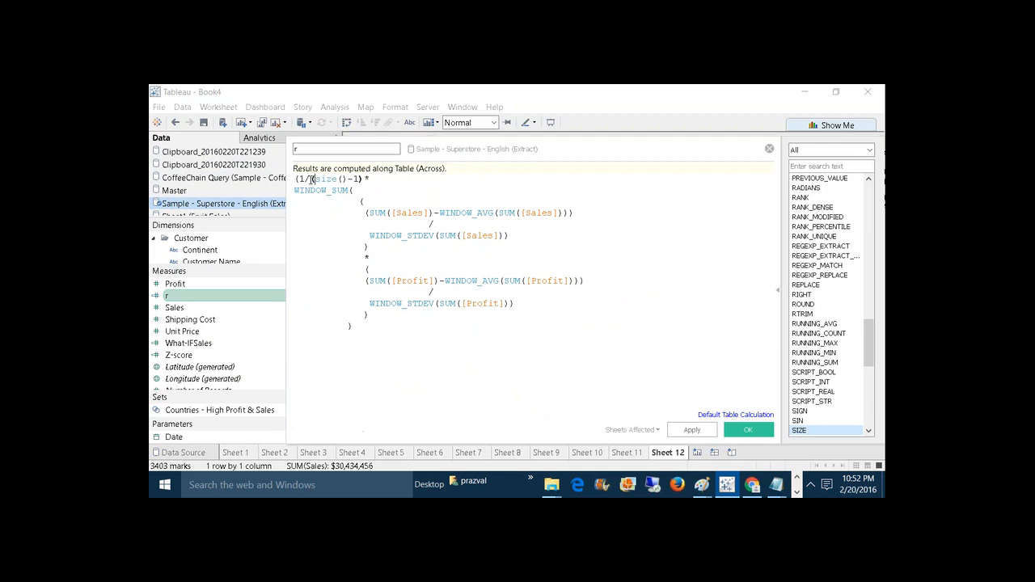
click(363, 178)
text())
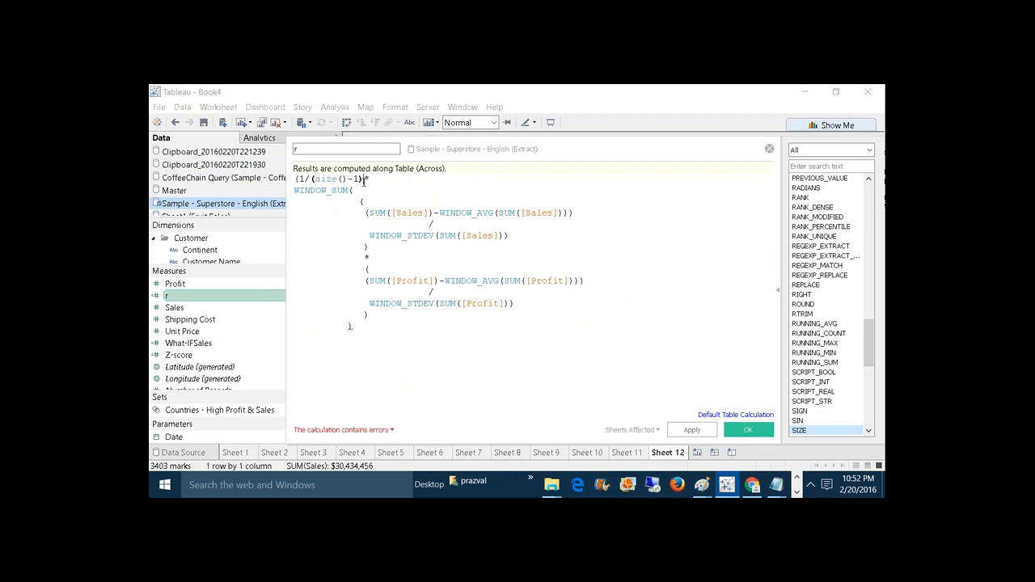
text())
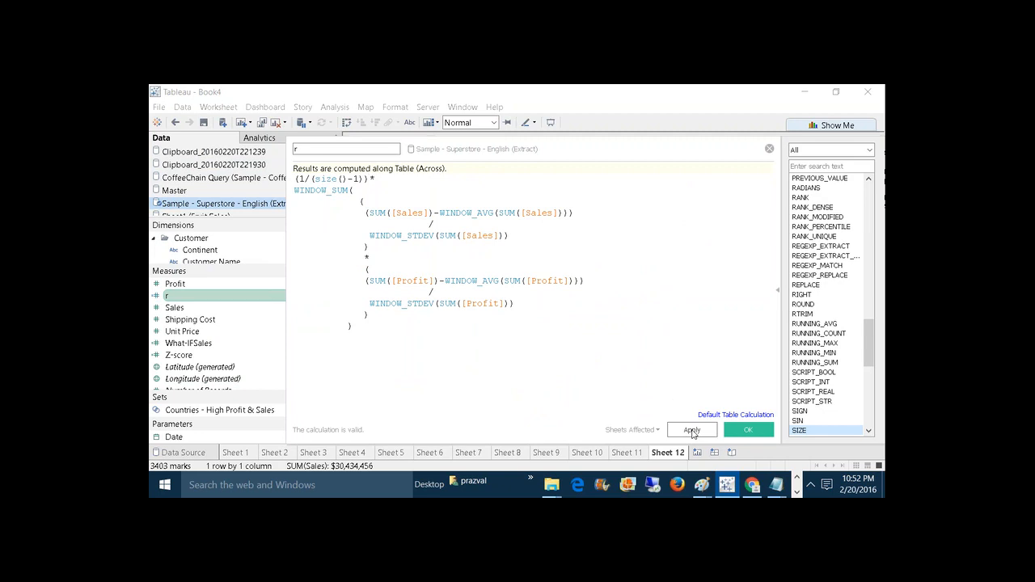
click(692, 431)
click(764, 429)
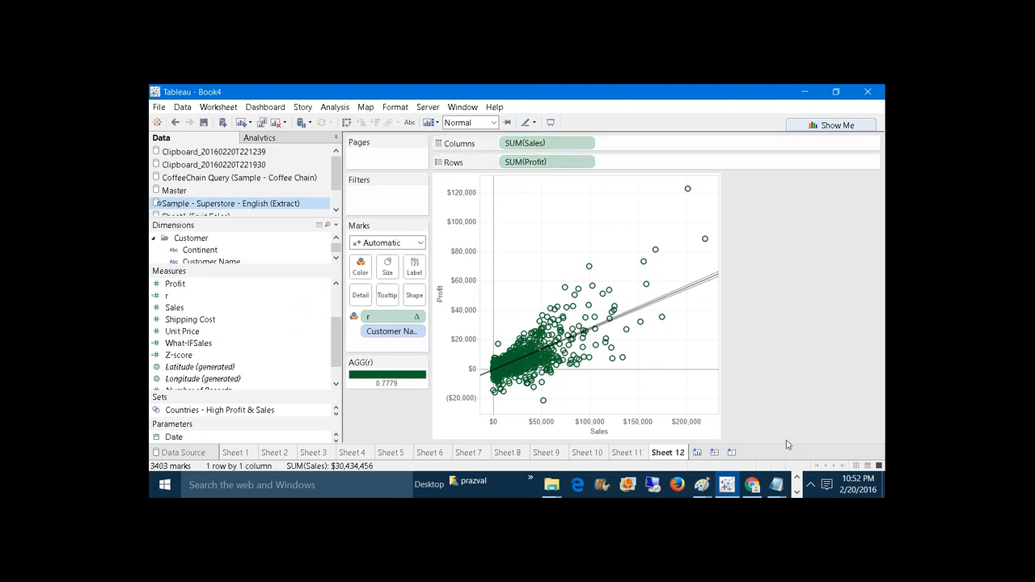
Switch to the Notepad notes and add a dashed separator line below the Automatic Way and Manual Way line
mouse_move(786, 481)
click(708, 439)
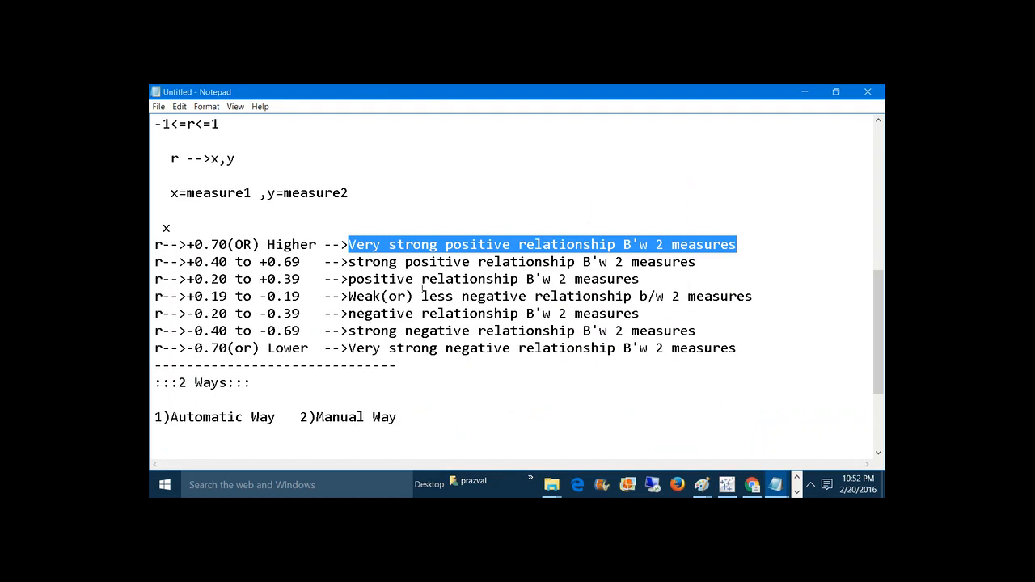
click(469, 413)
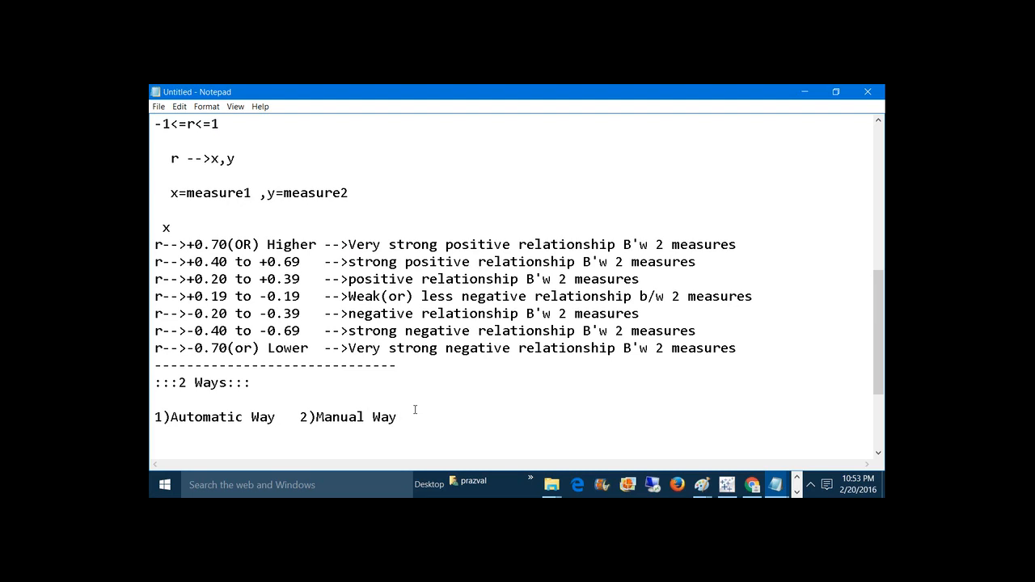
drag(415, 410, 163, 192)
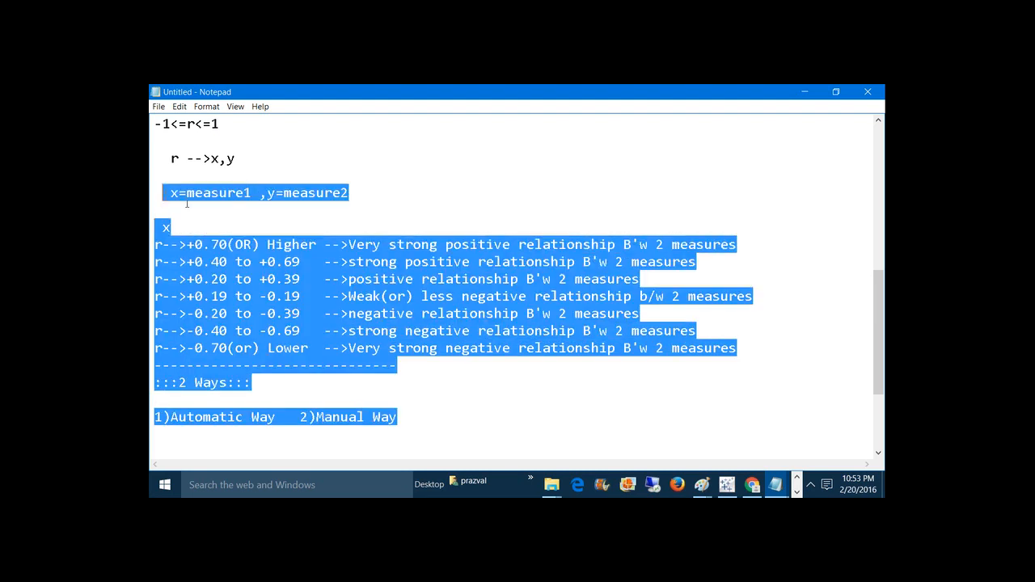
click(186, 204)
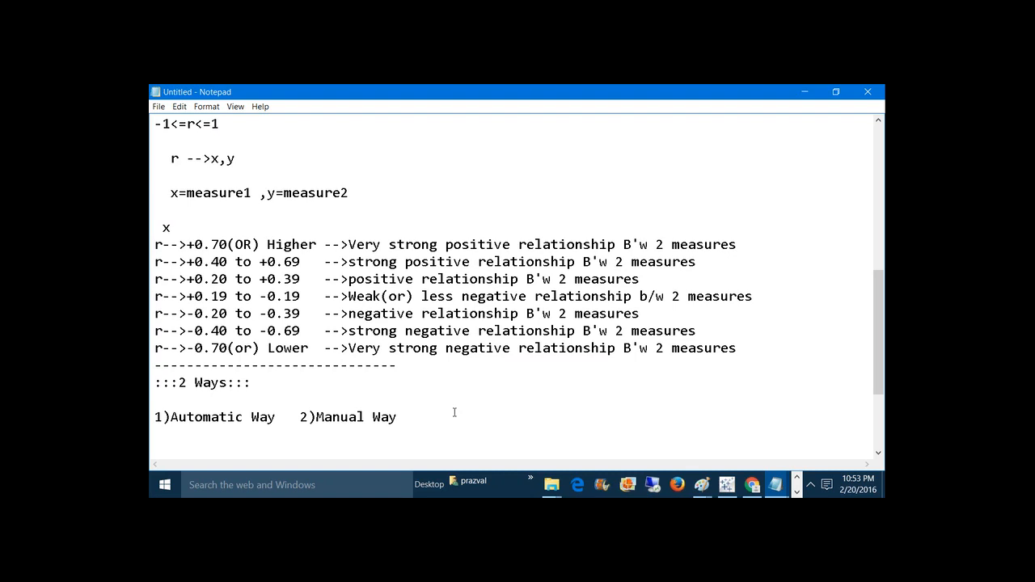
key(Return)
text(------------------------------)
key(Return)
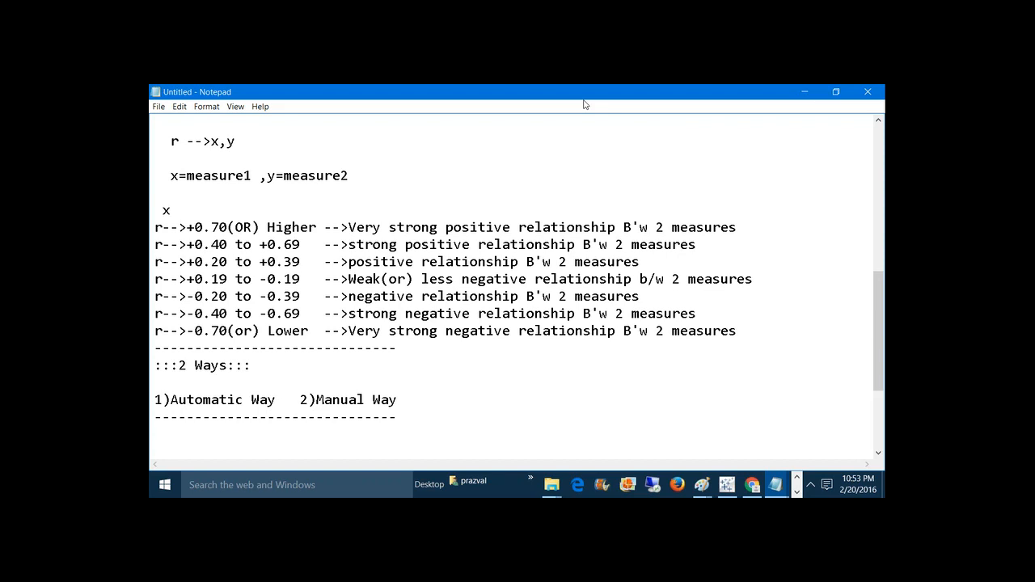
key(alt+Tab)
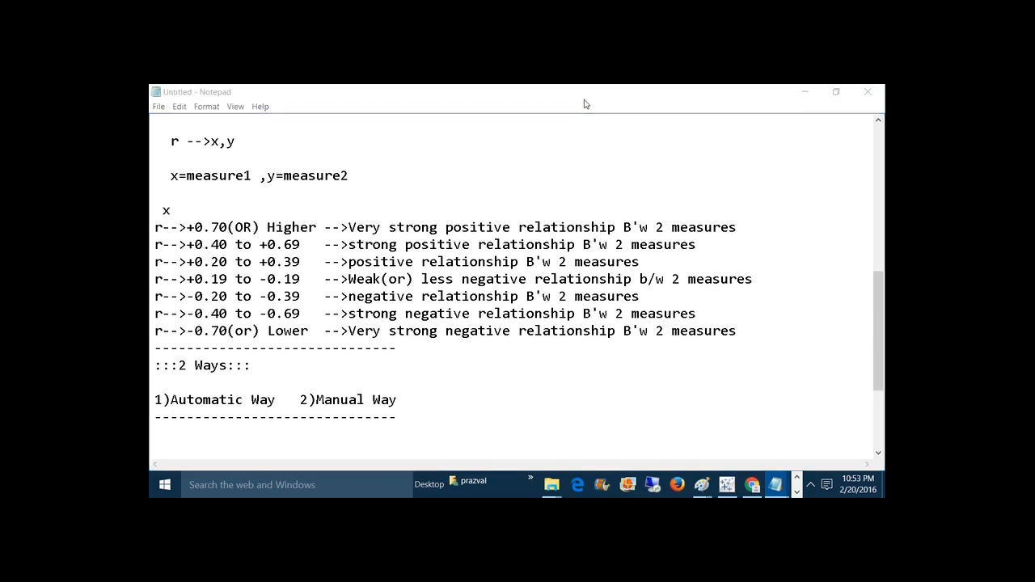